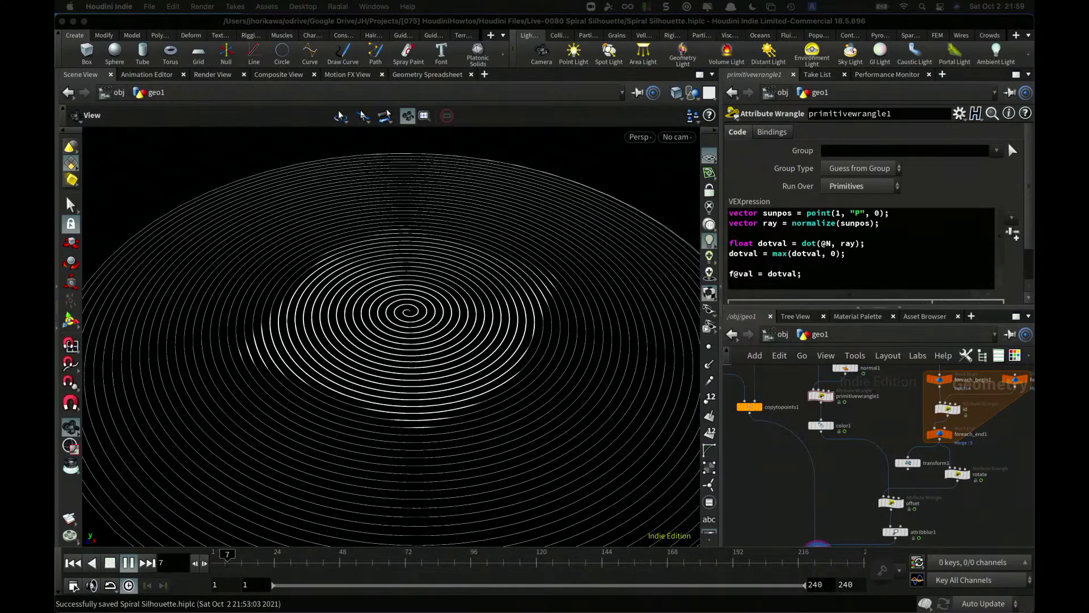
- Review the spiral silhouette animation from a higher angle, playing it and stopping at frame 156
click(313, 342)
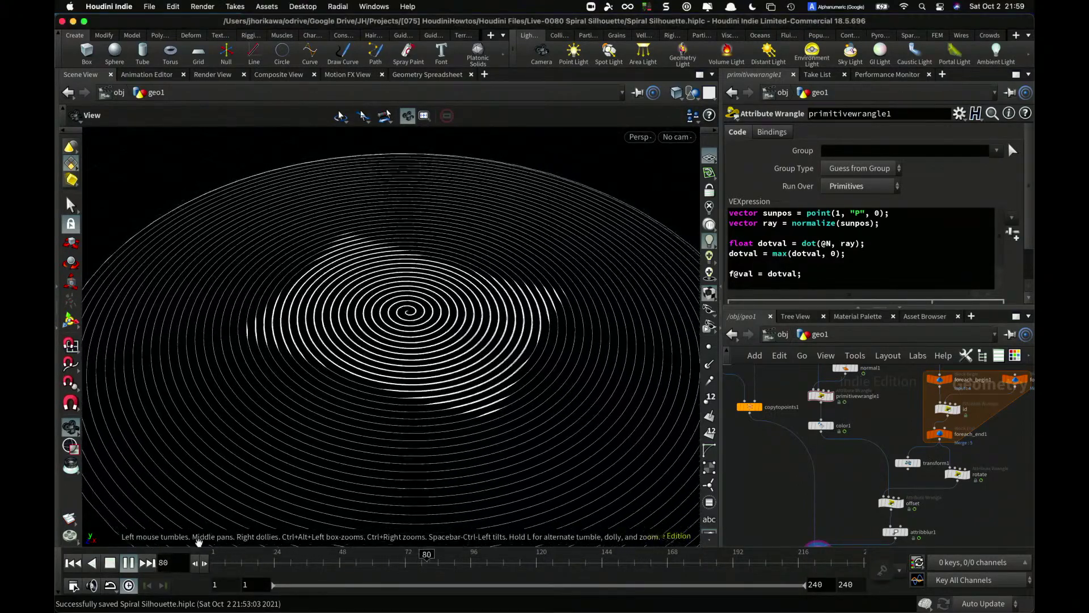
click(130, 563)
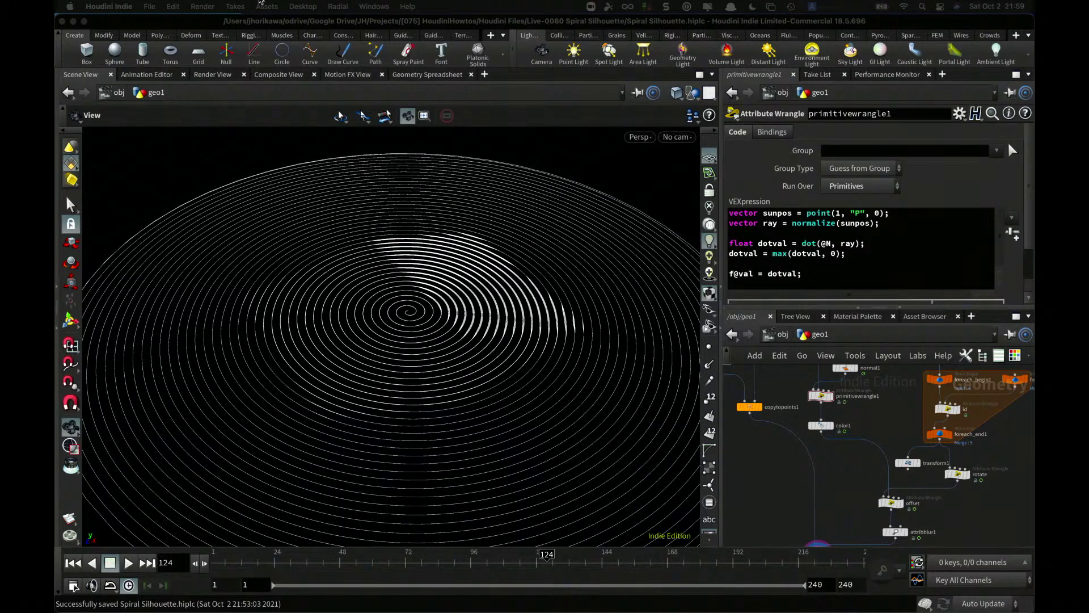
click(299, 343)
drag(285, 352, 299, 378)
middle_drag(300, 378, 303, 371)
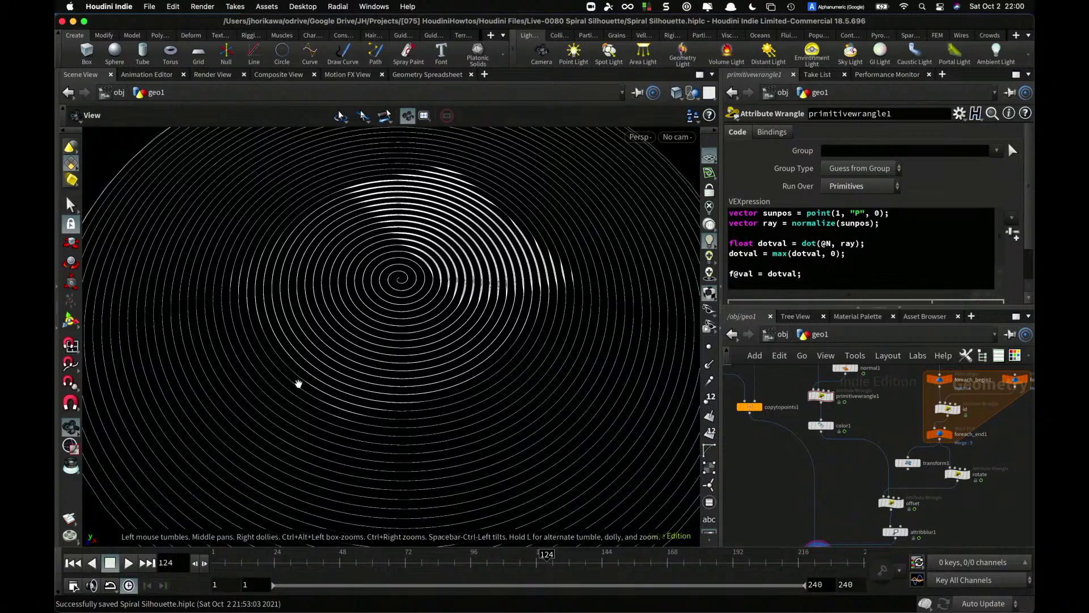
click(132, 563)
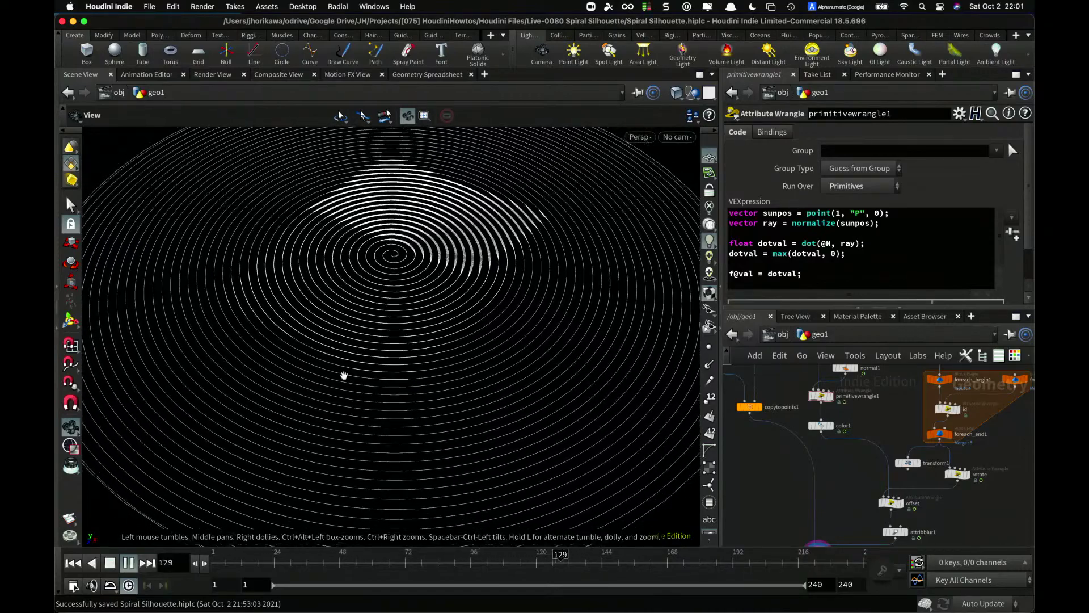
click(128, 562)
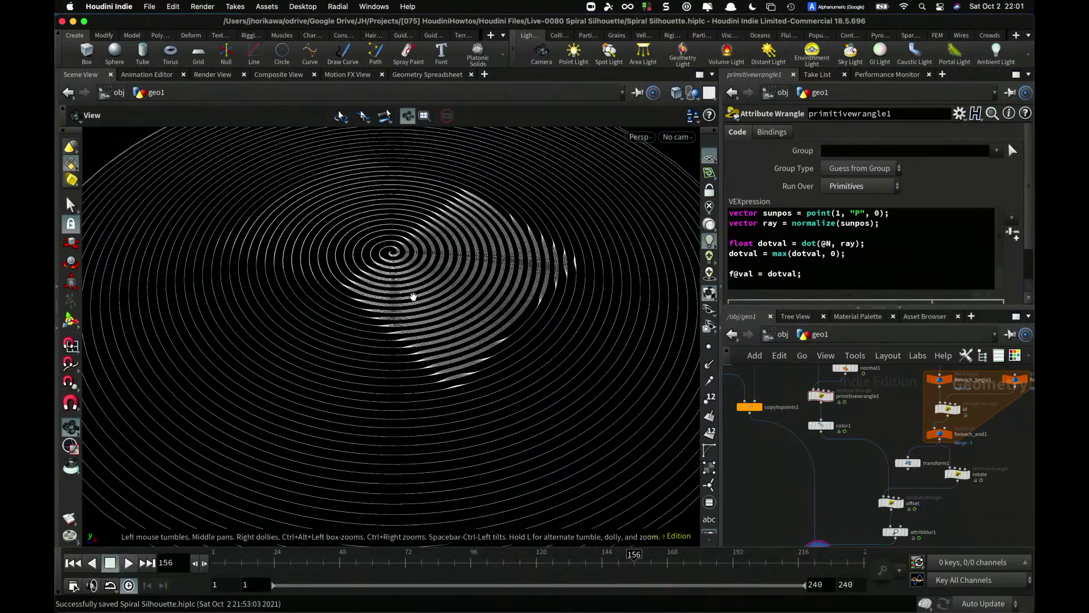
- Examine the spiral's split offset lines close up around the centre and from above
drag(412, 295, 362, 313)
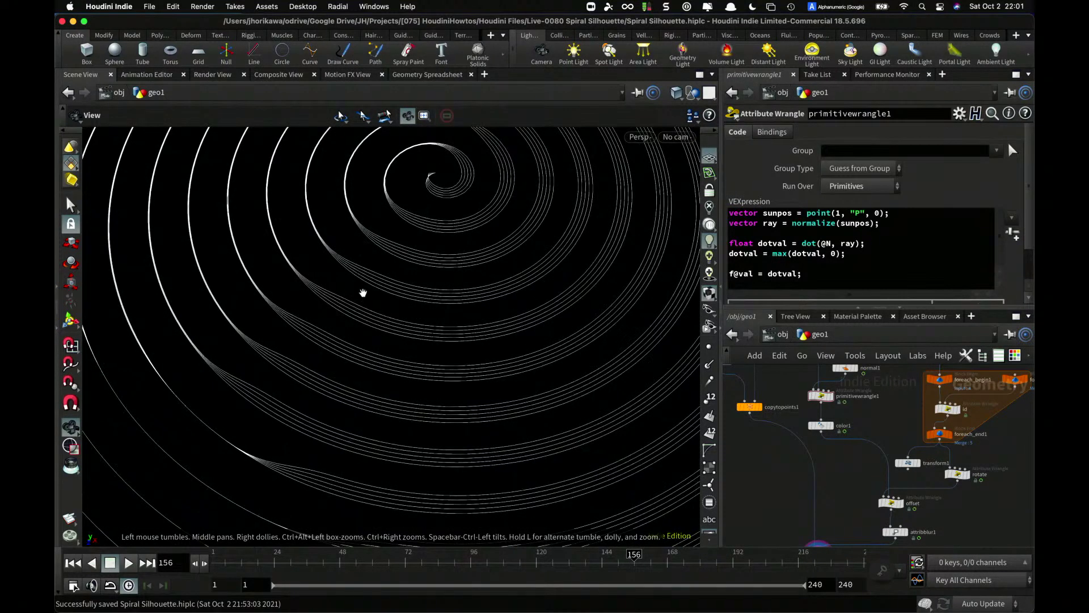
drag(363, 293, 438, 188)
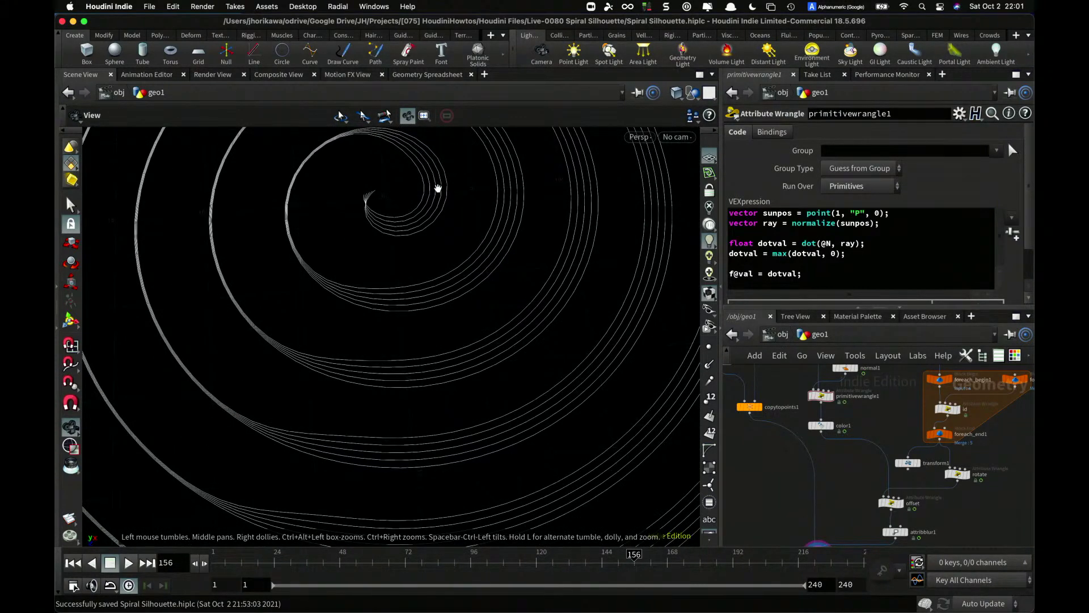
drag(438, 188, 432, 260)
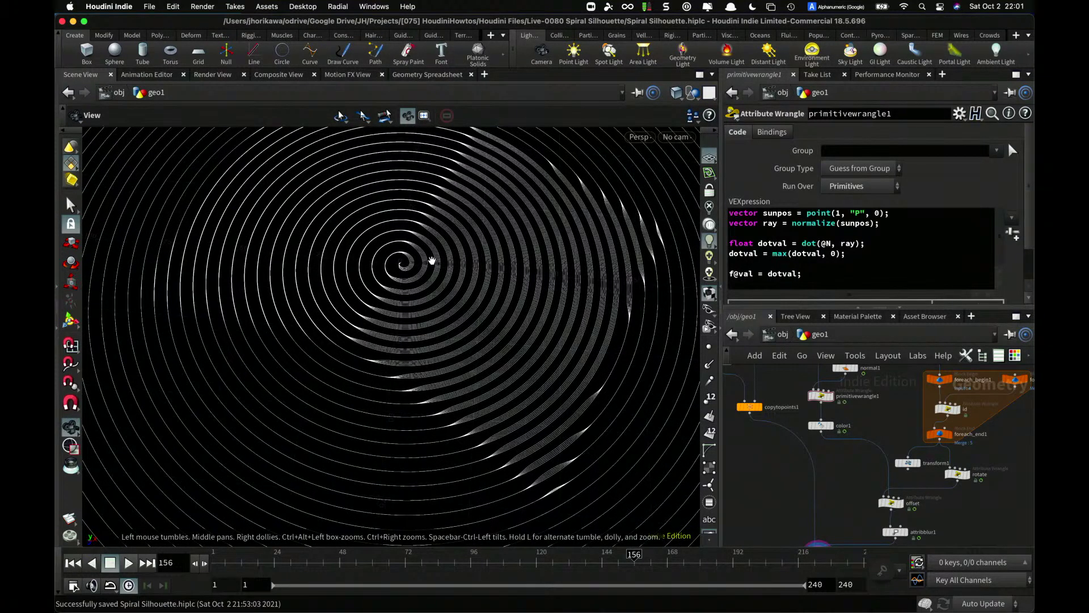
drag(432, 260, 494, 360)
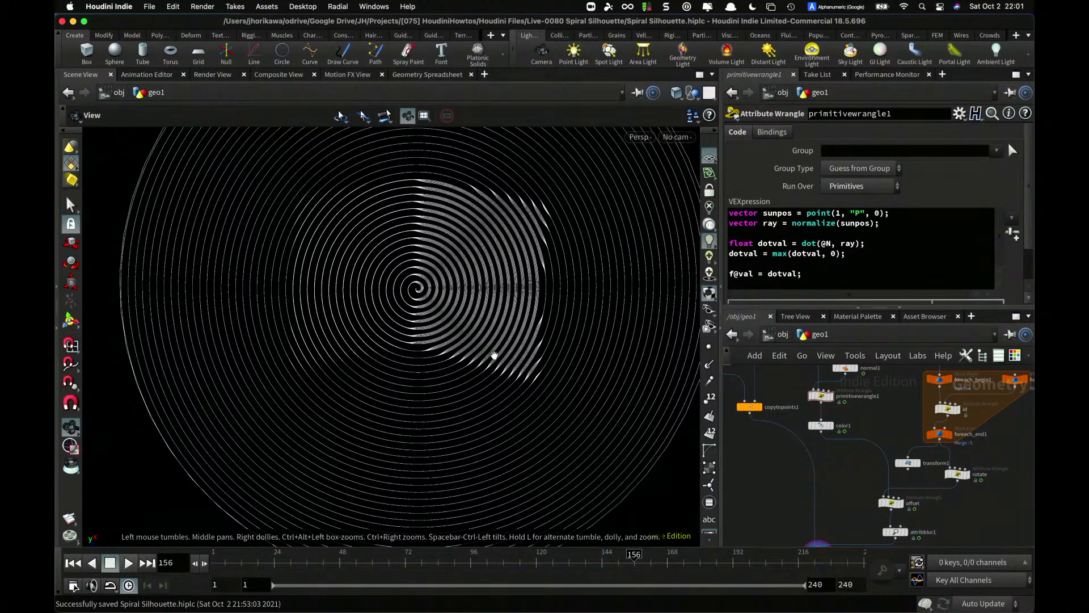
drag(485, 346, 355, 442)
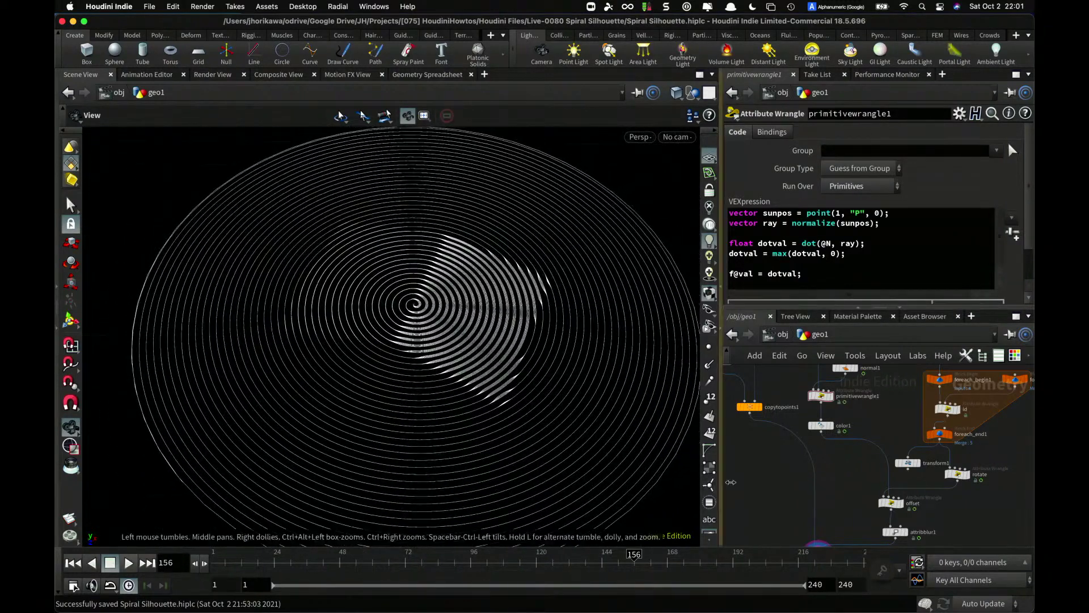
- Display the color1 node's output and play the animation of the coloured box, stopping at frame 99
middle_drag(770, 472, 793, 511)
scroll(798, 502, down, 1)
scroll(778, 474, up, 2)
mouse_move(810, 435)
middle_down()
mouse_move(808, 474)
mouse_move(780, 510)
mouse_move(801, 422)
middle_up()
scroll(809, 427, up, 3)
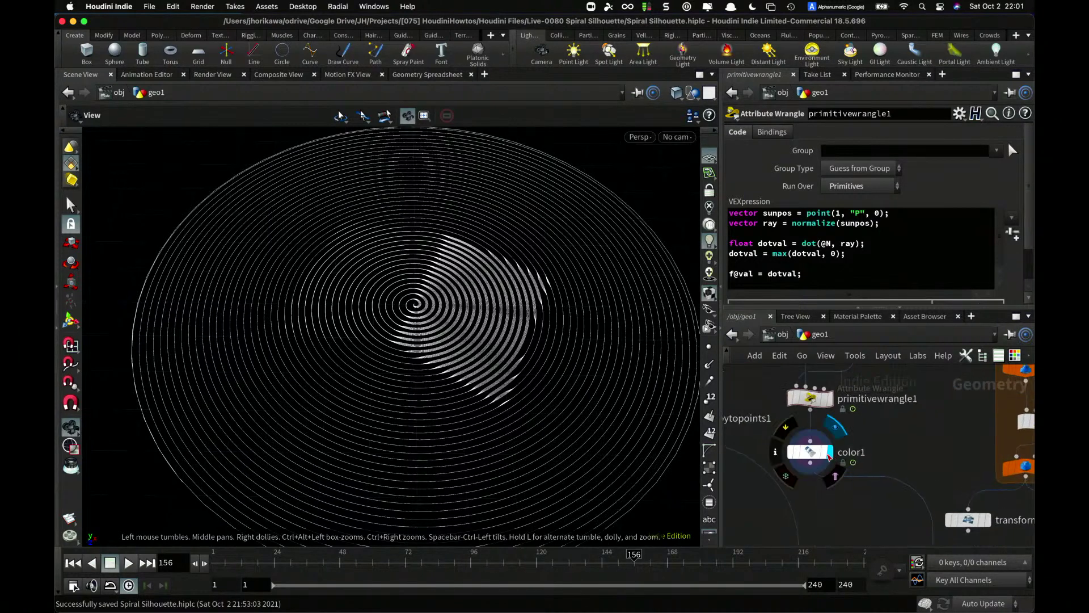
click(821, 455)
click(821, 455)
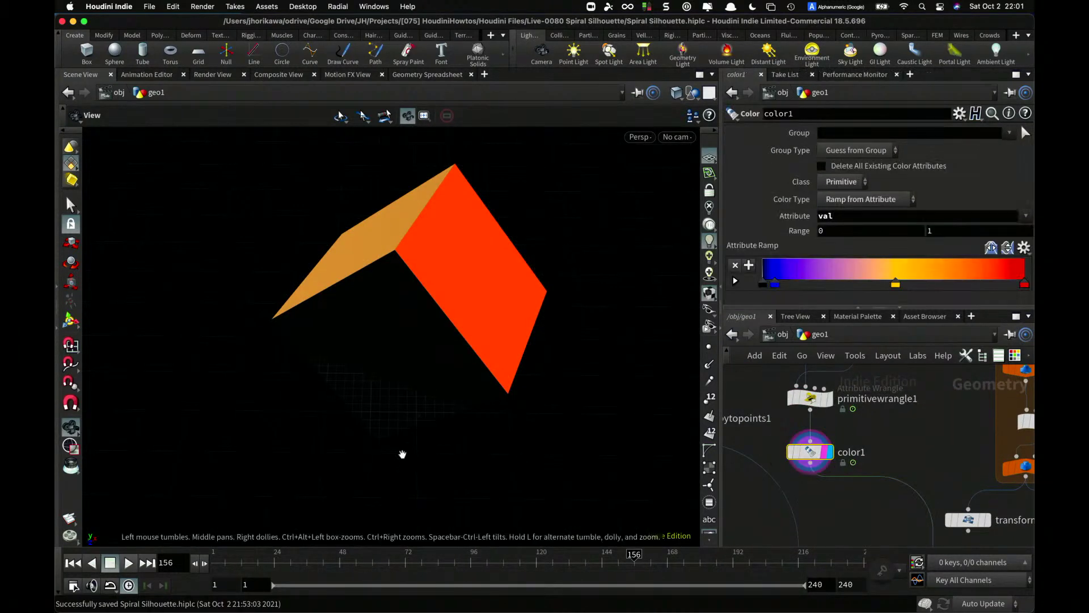
click(129, 563)
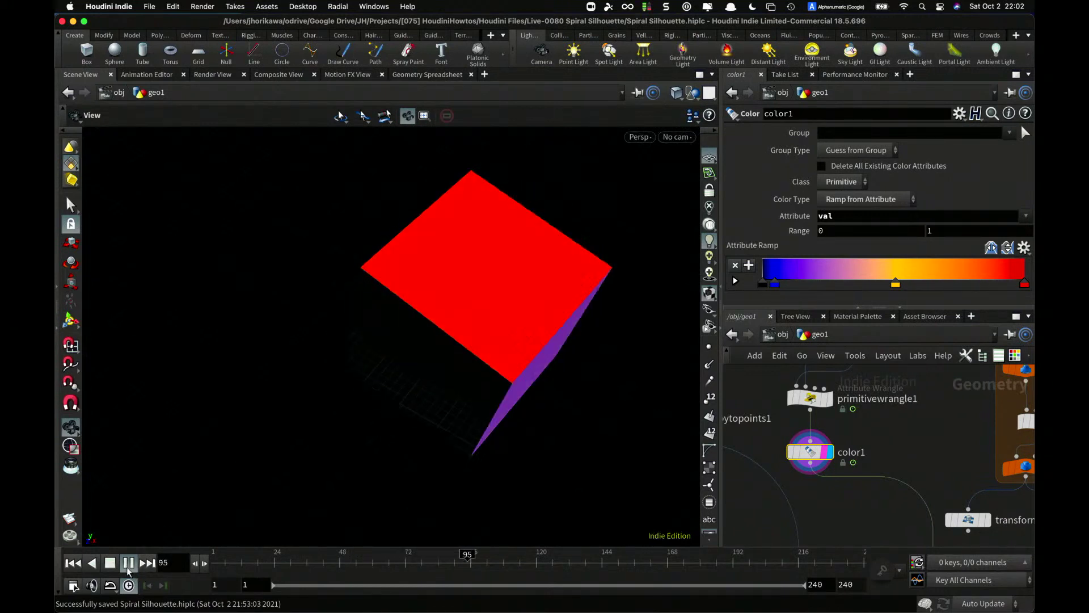
key(Up)
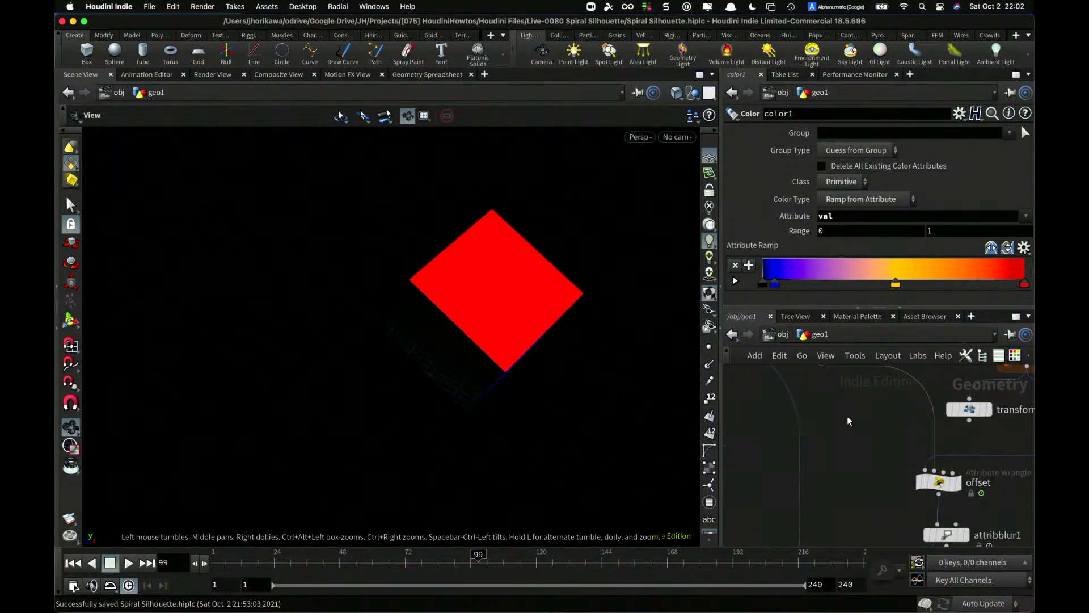
- Display the merge1 node's spiral result and play its animation
scroll(840, 441, down, 10)
click(830, 441)
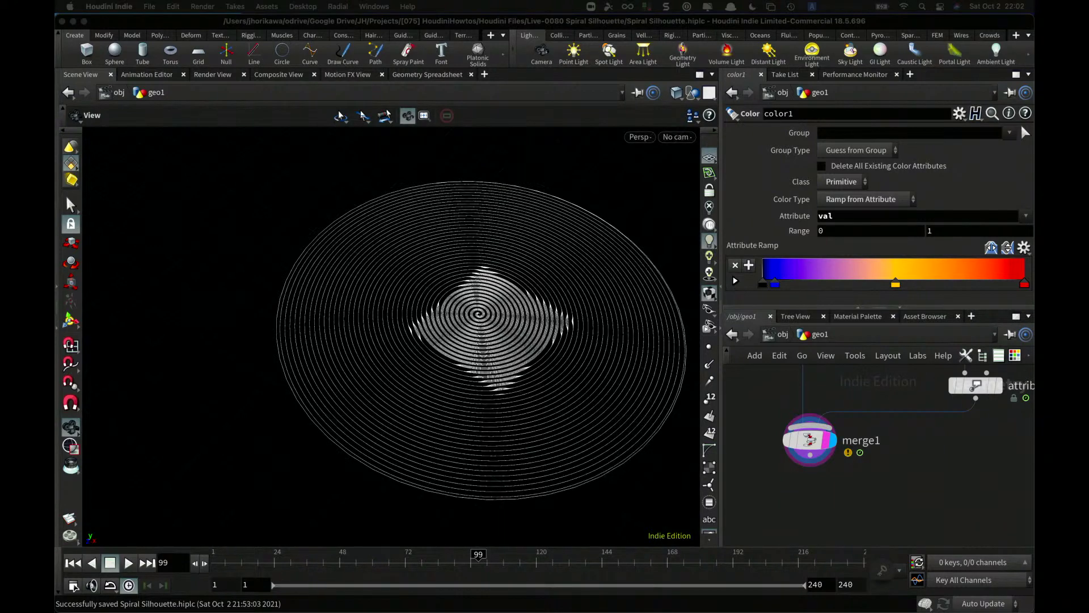
click(137, 565)
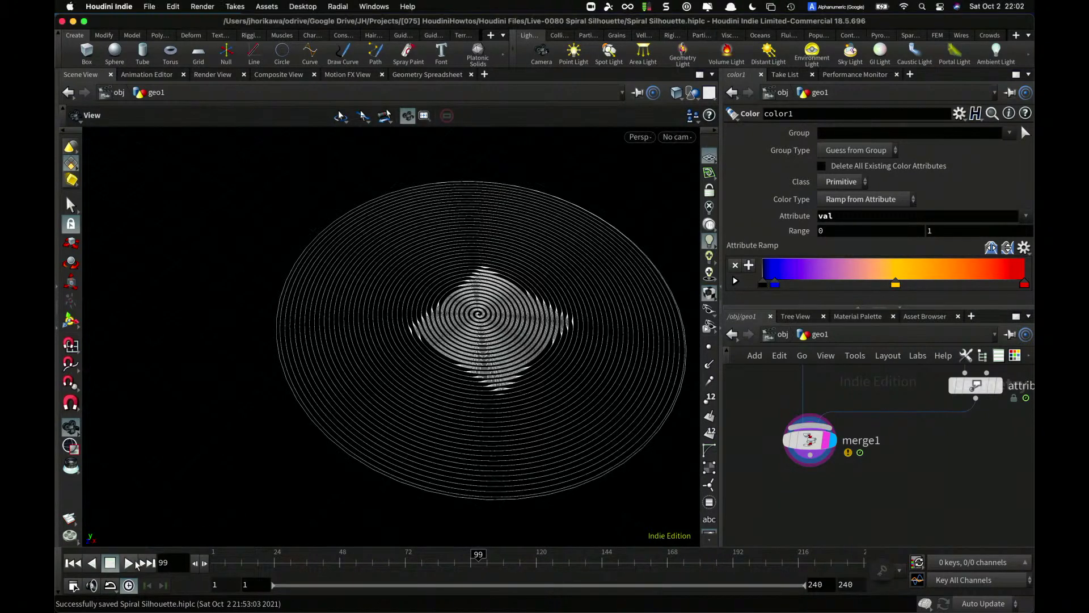
- In the switch1 node, preview input 1 (pig head) and set Select Input to 2 for the rubber toy
scroll(770, 481, down, 5)
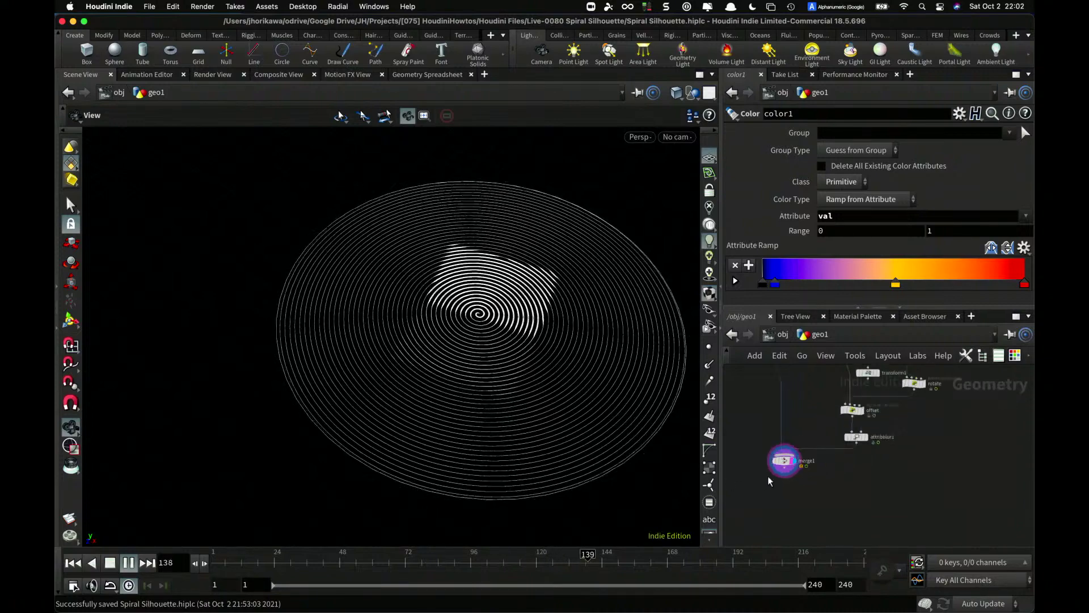
middle_drag(792, 400, 837, 508)
scroll(885, 426, up, 2)
middle_drag(885, 425, 893, 439)
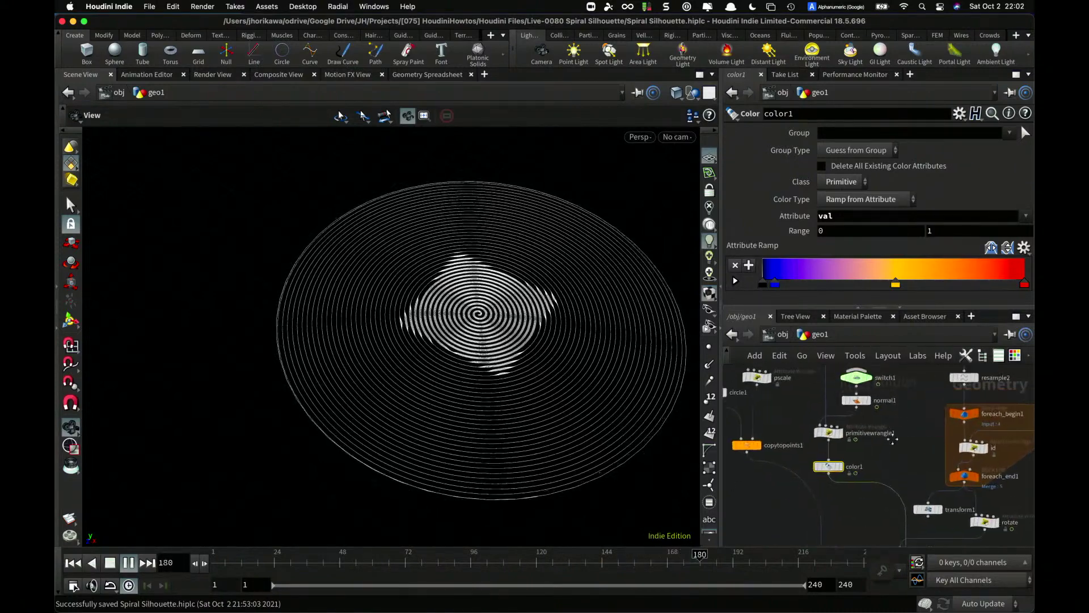
scroll(854, 431, up, 3)
click(845, 431)
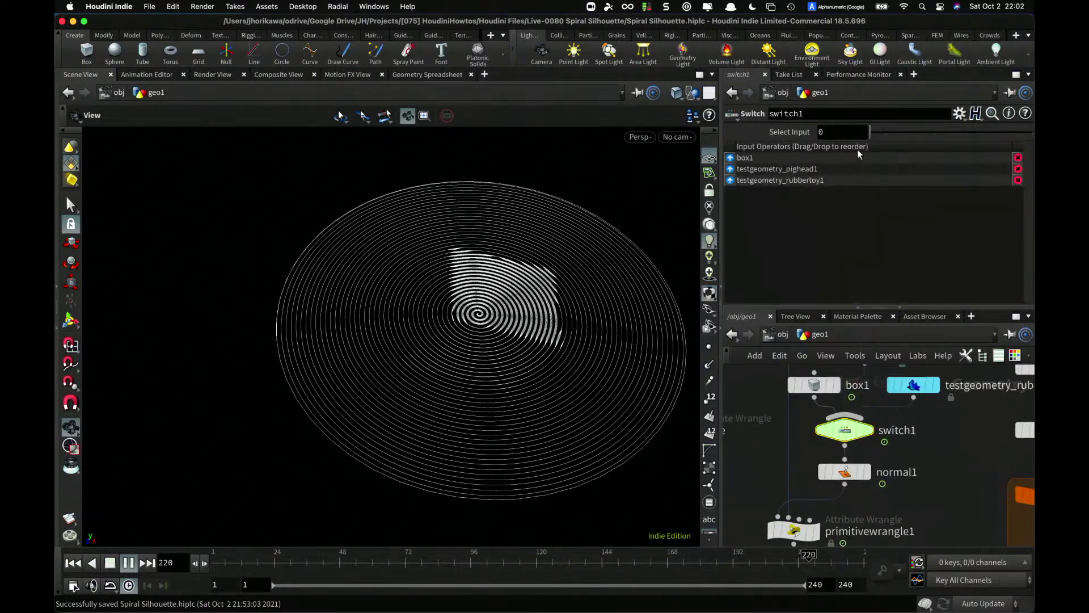
click(883, 132)
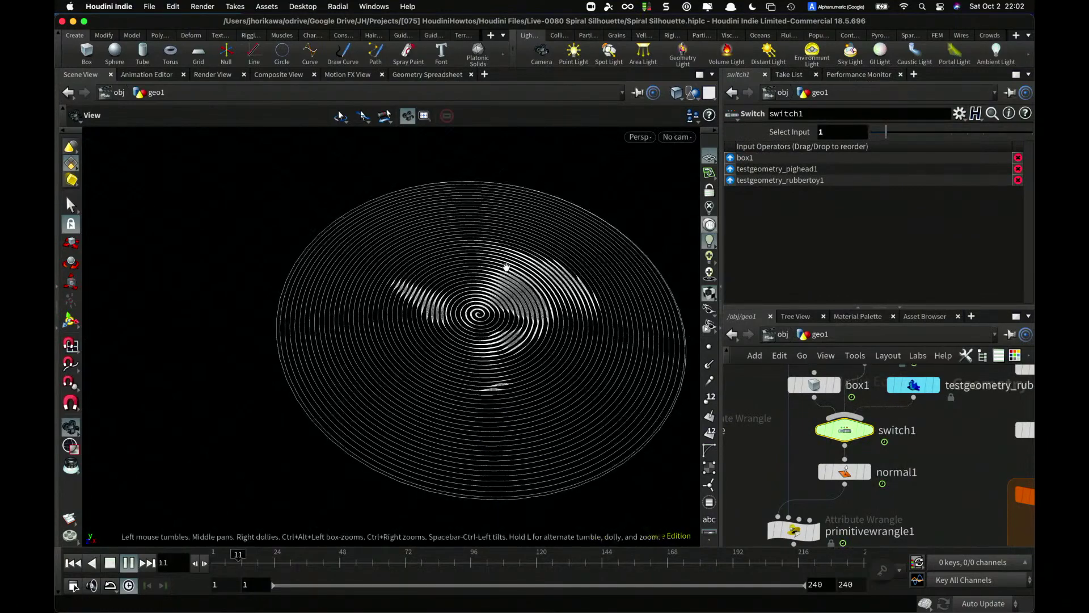
drag(506, 267, 530, 342)
click(902, 132)
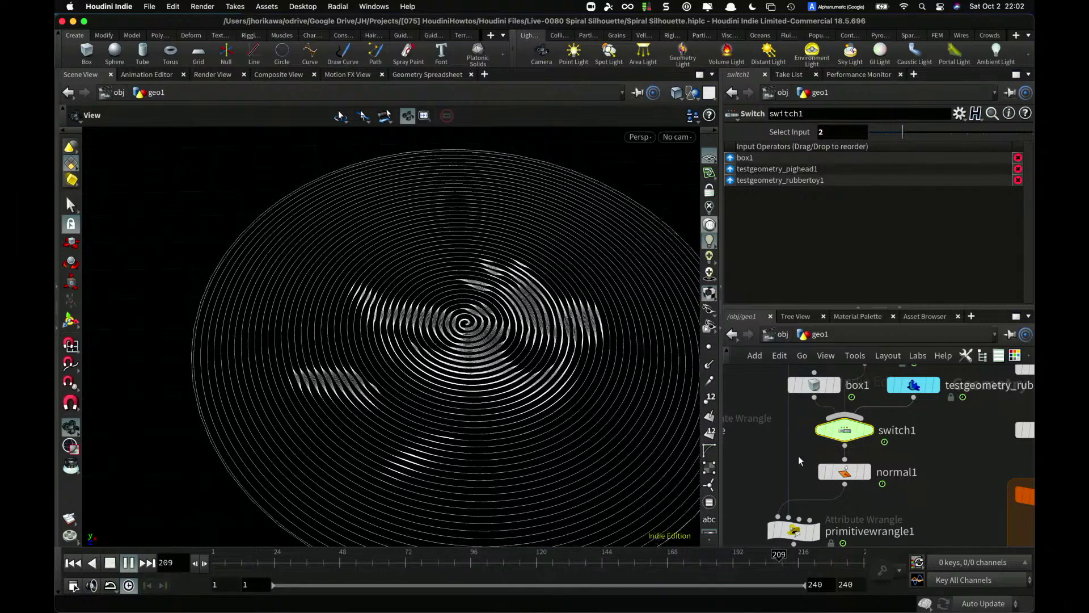
- Display the rubber toy at primitivewrangle1 and at color1 to compare the original and light-based colours
scroll(798, 457, down, 4)
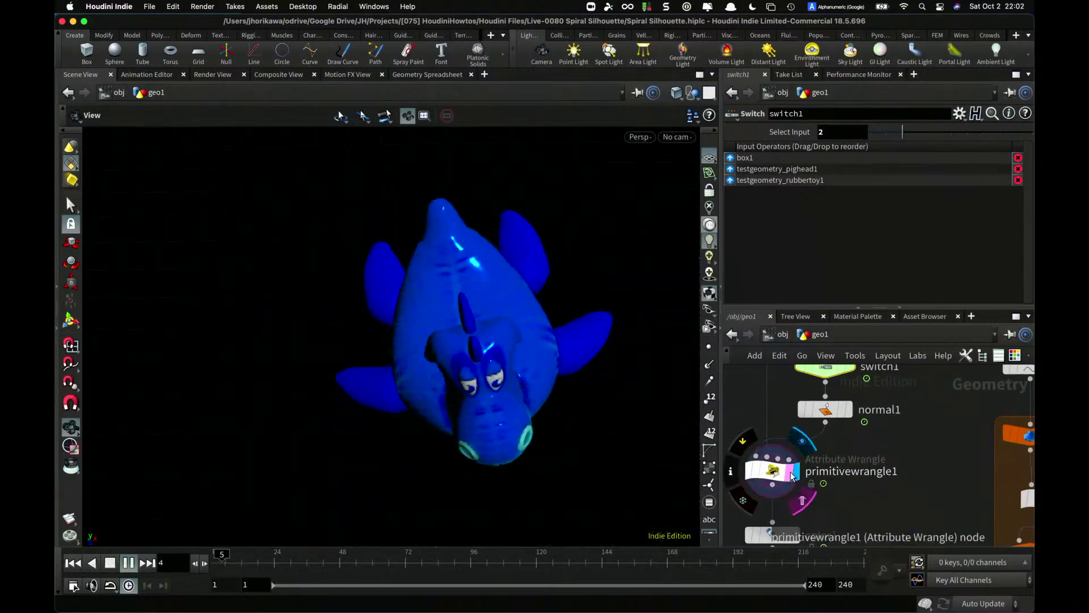
click(789, 472)
middle_drag(790, 538, 801, 466)
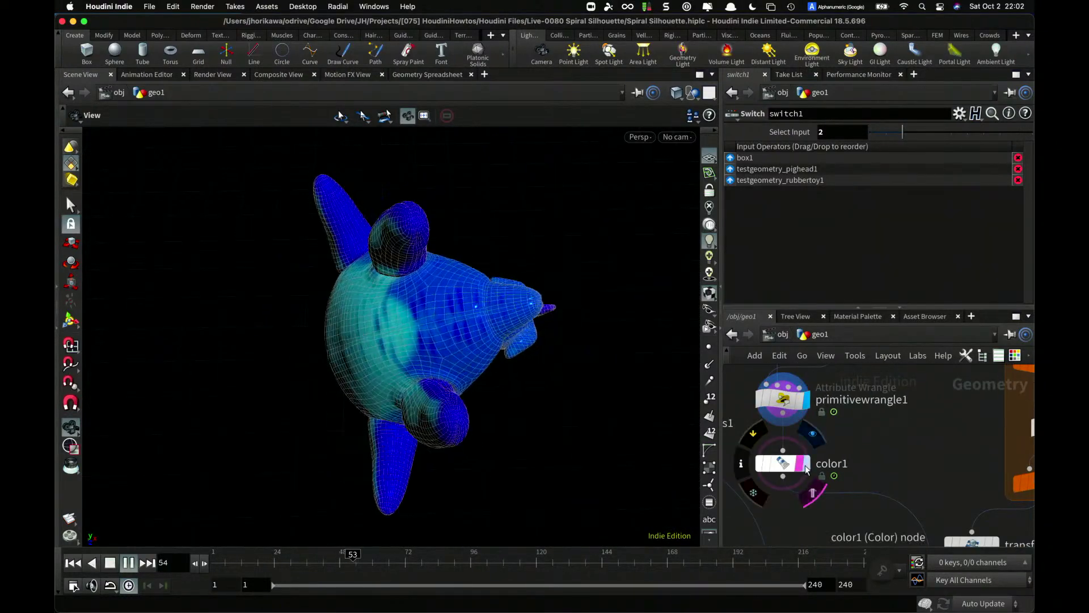
click(802, 466)
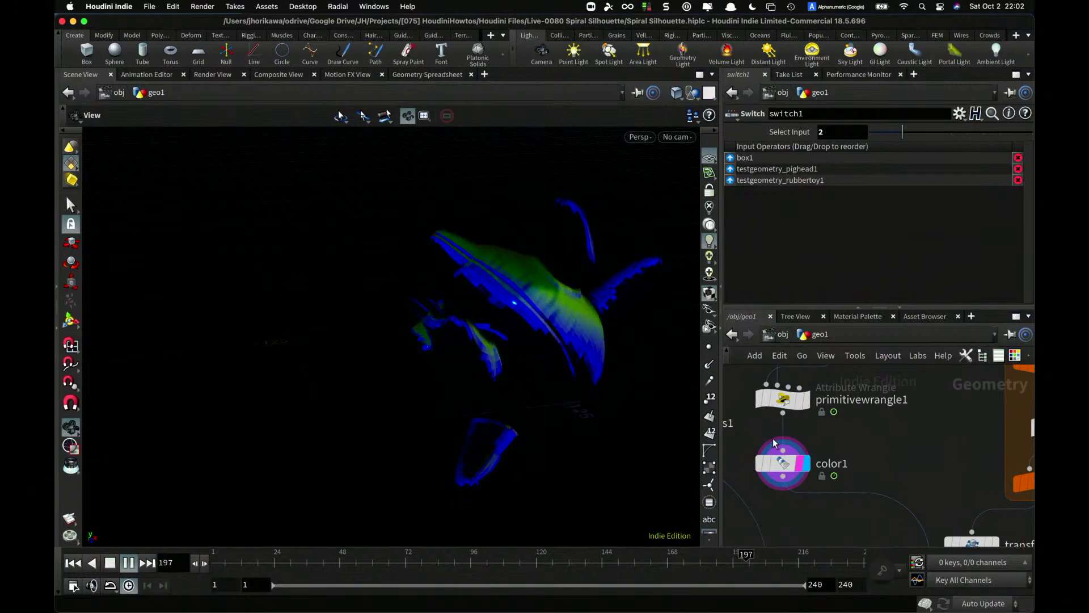
- Display the offset node's output and examine the unblurred spiral lines from above
scroll(895, 431, down, 5)
scroll(861, 454, up, 3)
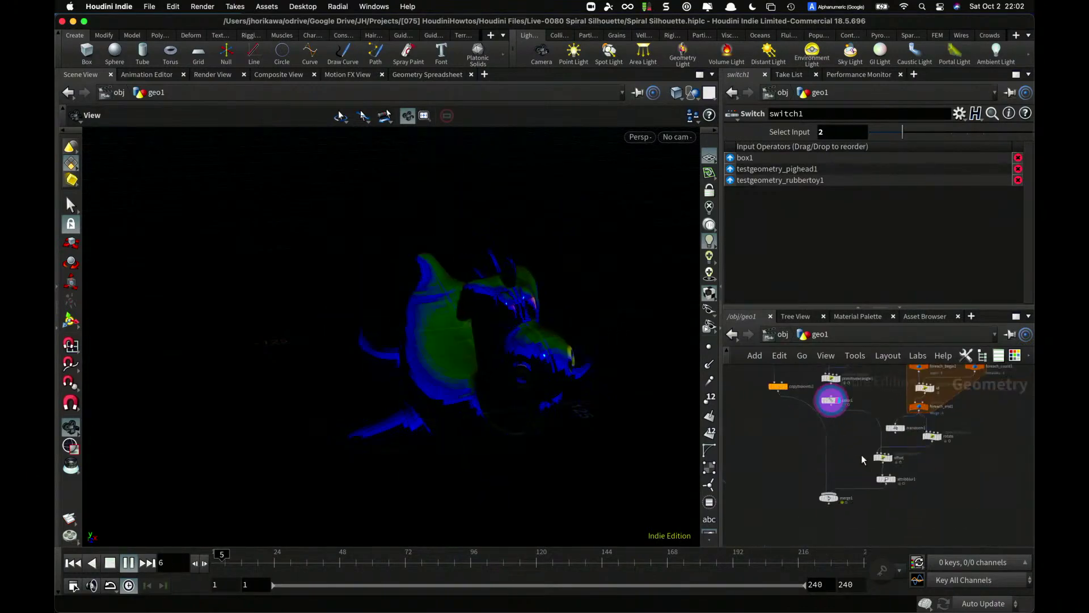
click(910, 458)
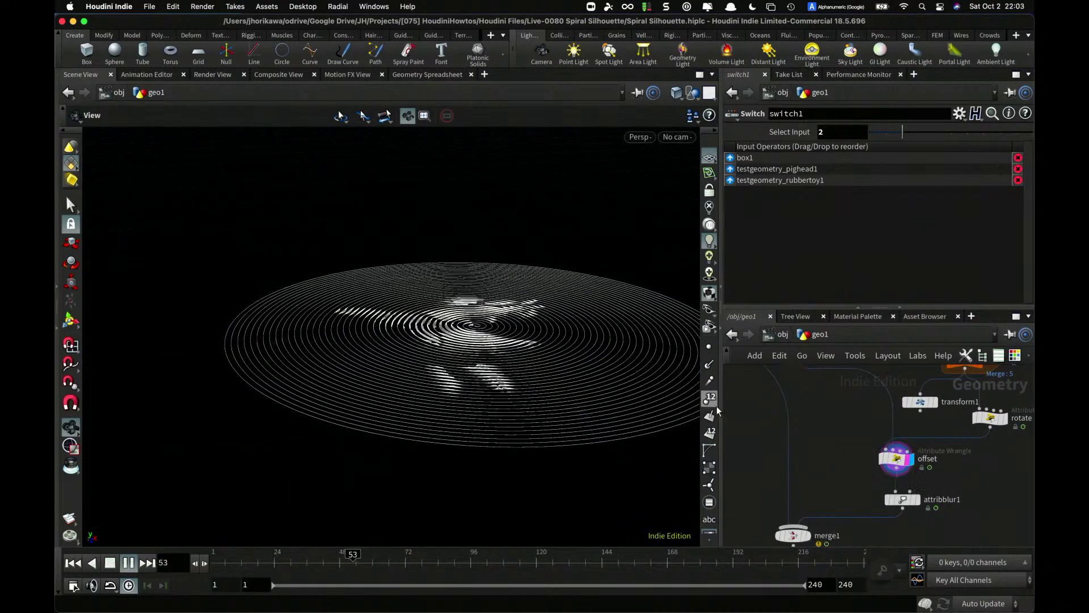
scroll(554, 384, up, 3)
drag(555, 384, 486, 360)
scroll(486, 360, up, 5)
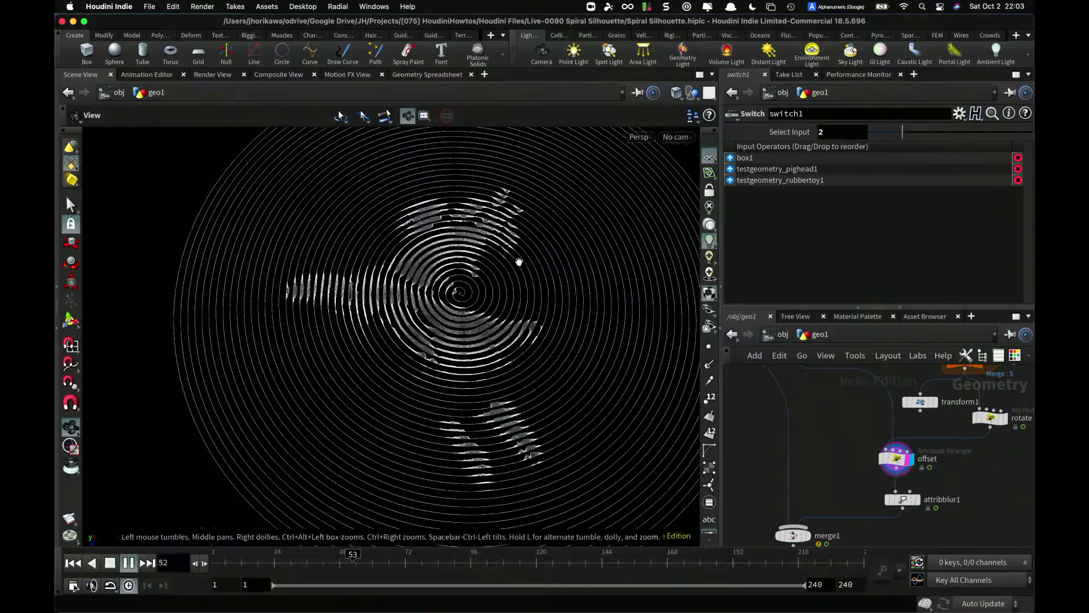
- Display the attribblur1 node's smoothed spiral, followed by the combined merge1 result
scroll(851, 431, up, 2)
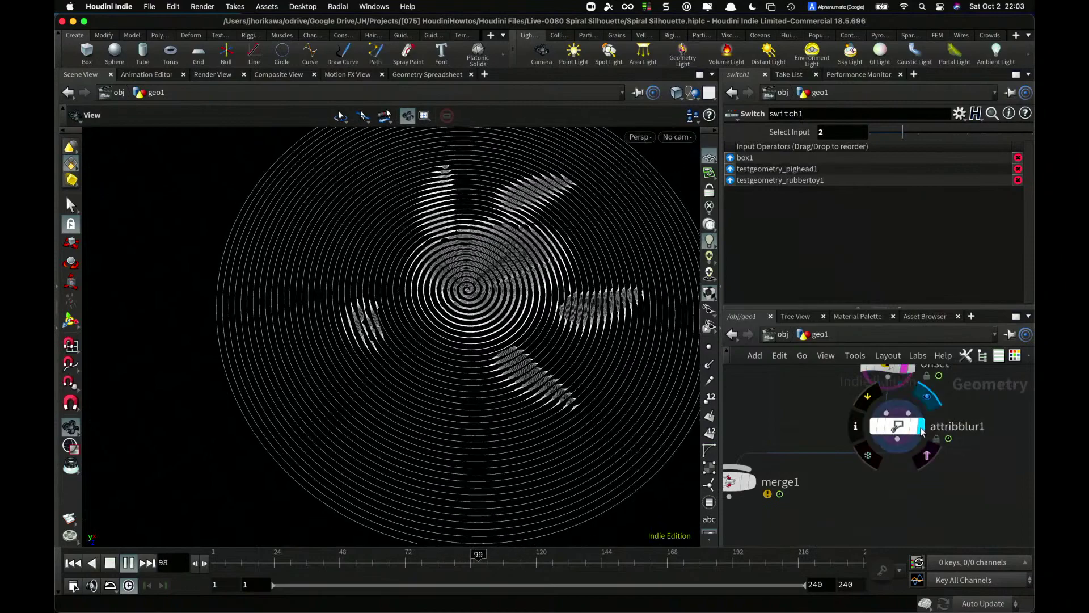
click(910, 431)
middle_drag(761, 487, 870, 468)
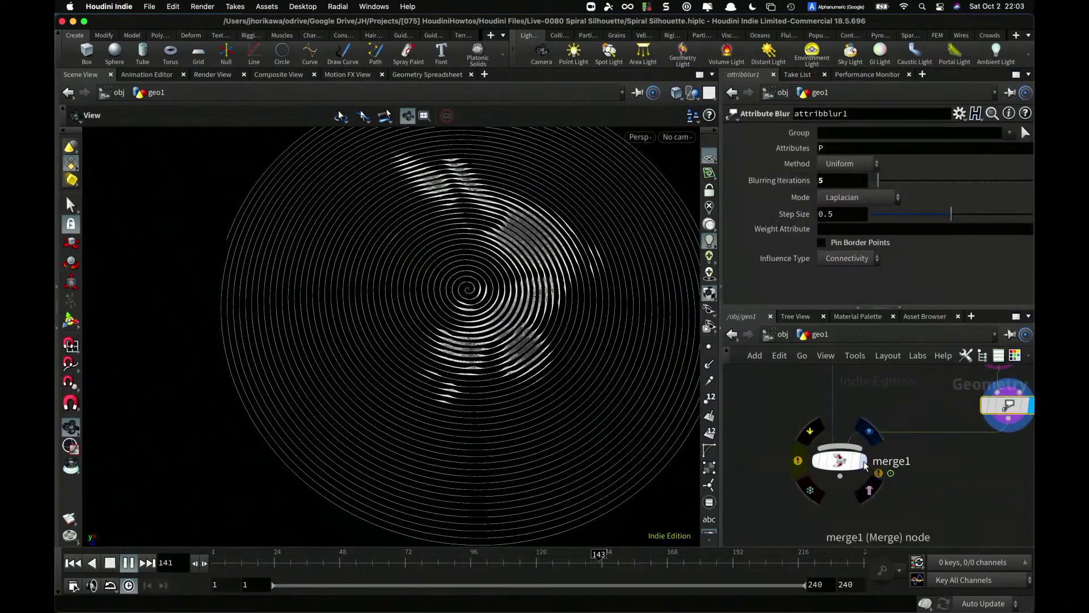
click(863, 462)
click(852, 464)
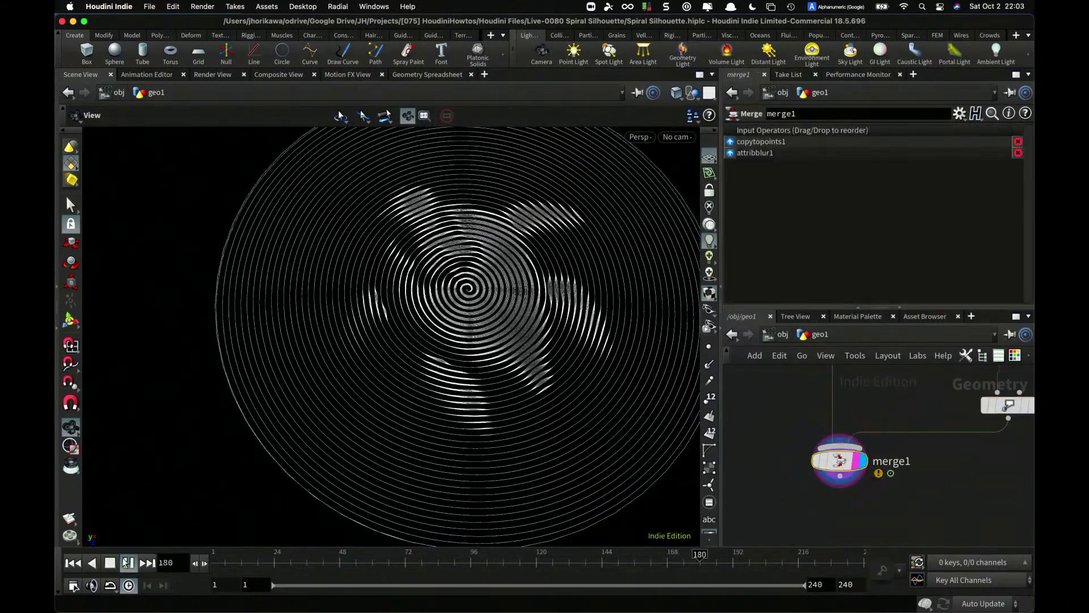
- Scrub the stopped animation to frame 72, resume playback and inspect the rubber toy silhouette from several angles
click(128, 563)
mouse_move(272, 567)
mouse_down()
mouse_move(221, 564)
mouse_move(408, 562)
mouse_up()
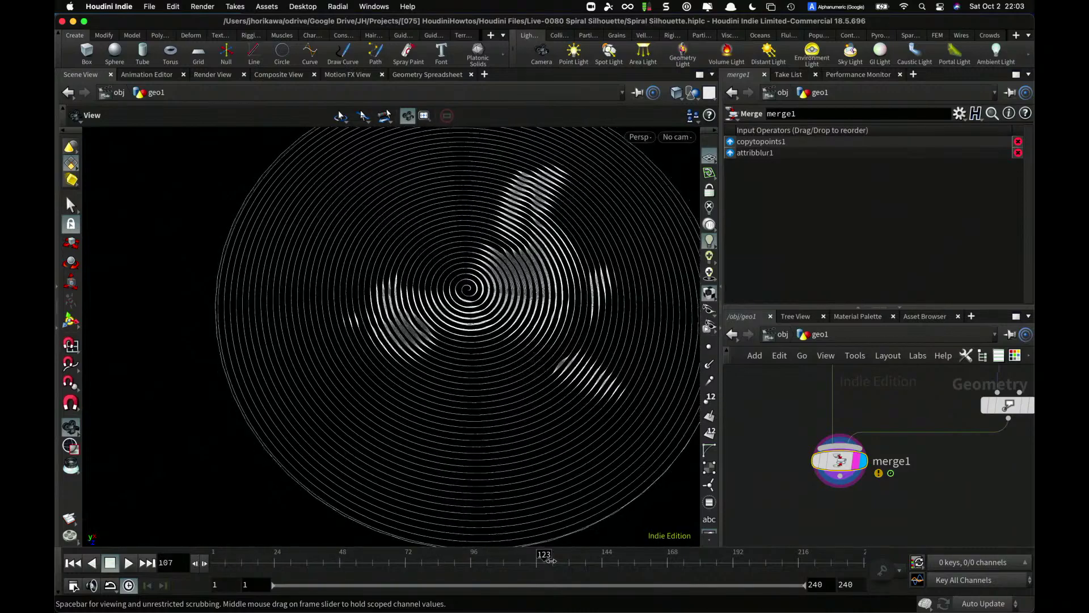
drag(550, 561, 404, 563)
drag(483, 363, 394, 386)
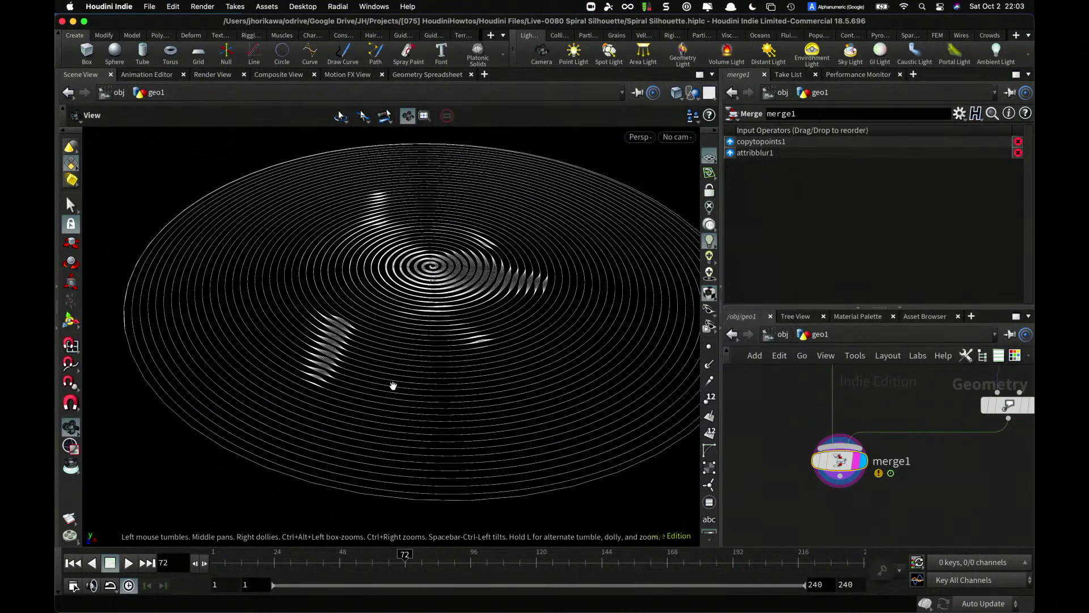
click(128, 563)
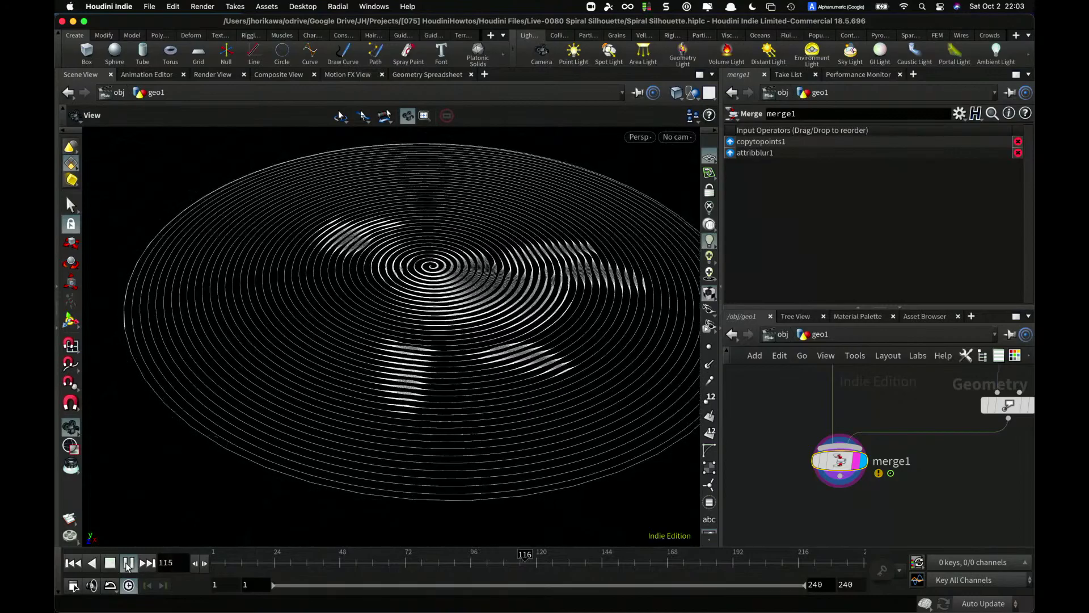
drag(208, 474, 694, 339)
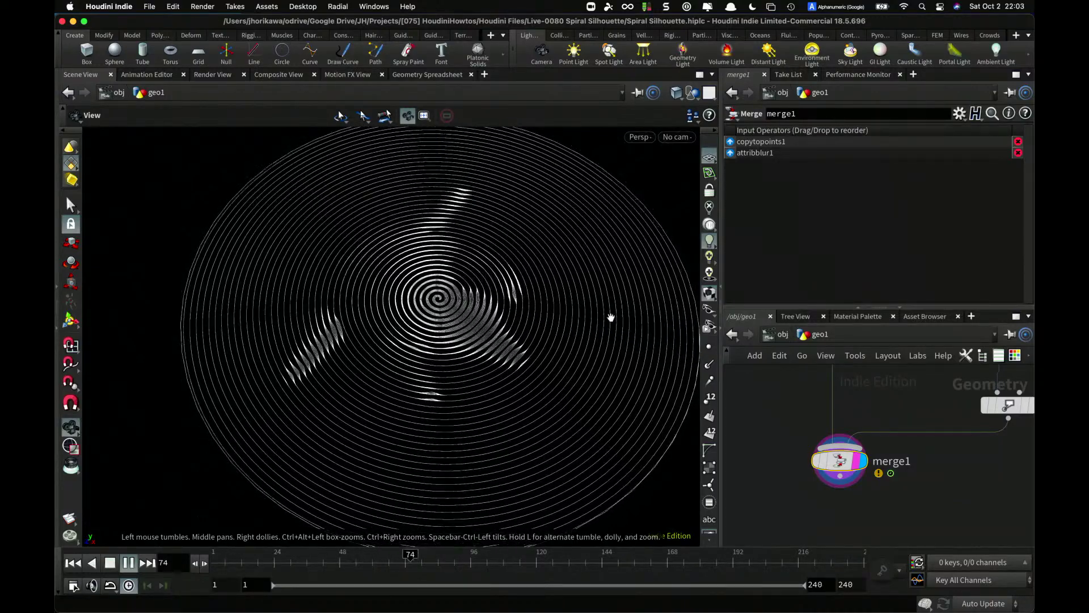
scroll(827, 462, down, 5)
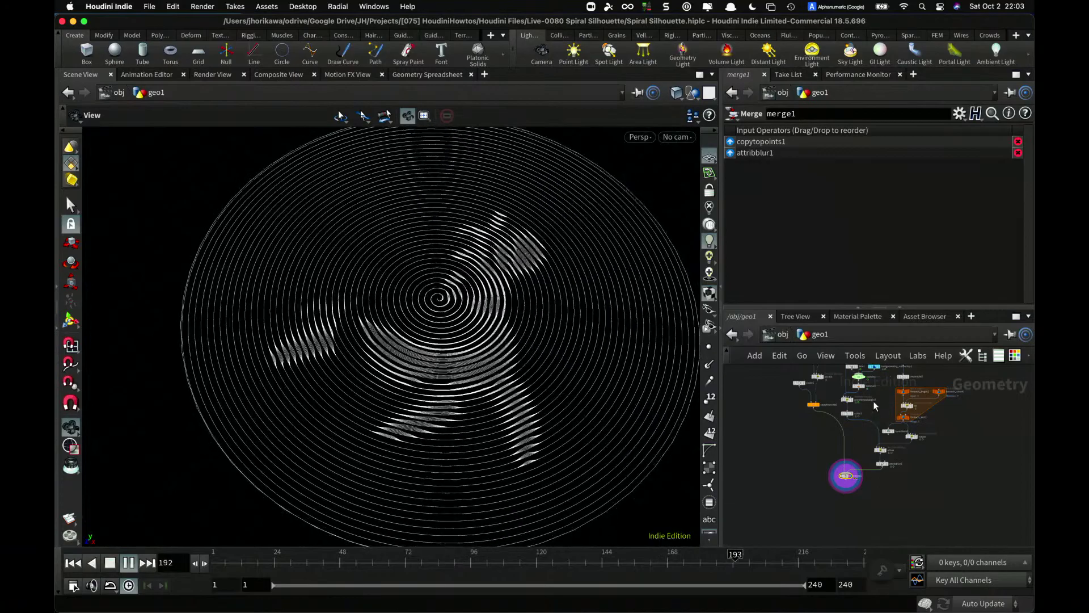
- Change the rotate wrangle's Ang expression to $FF * -90 and stop the playback
scroll(874, 405, up, 3)
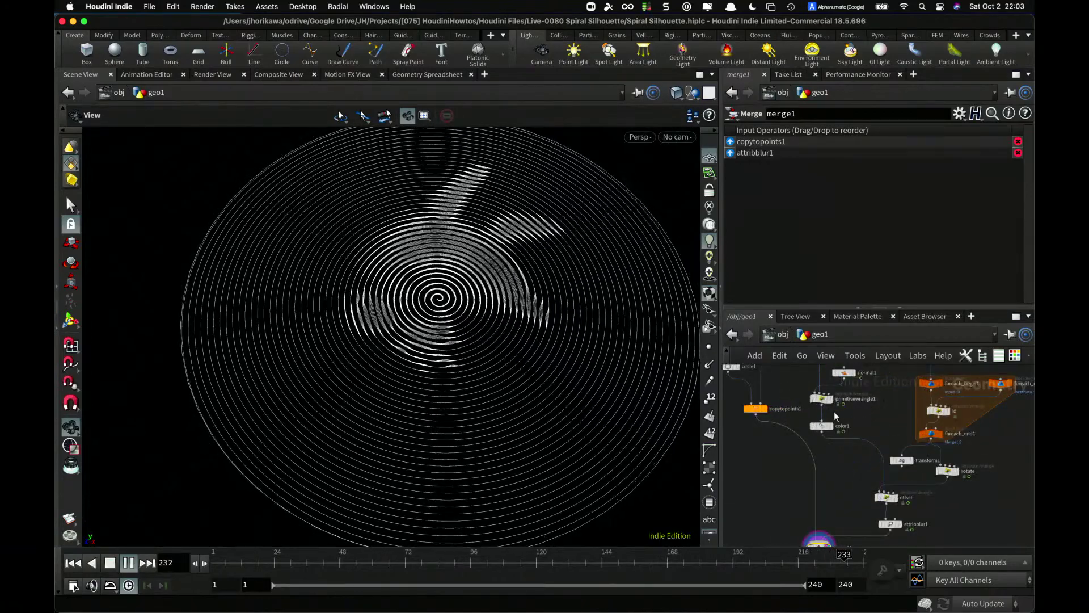
scroll(833, 415, up, 5)
scroll(832, 414, down, 3)
middle_drag(856, 405, 848, 366)
scroll(893, 493, up, 2)
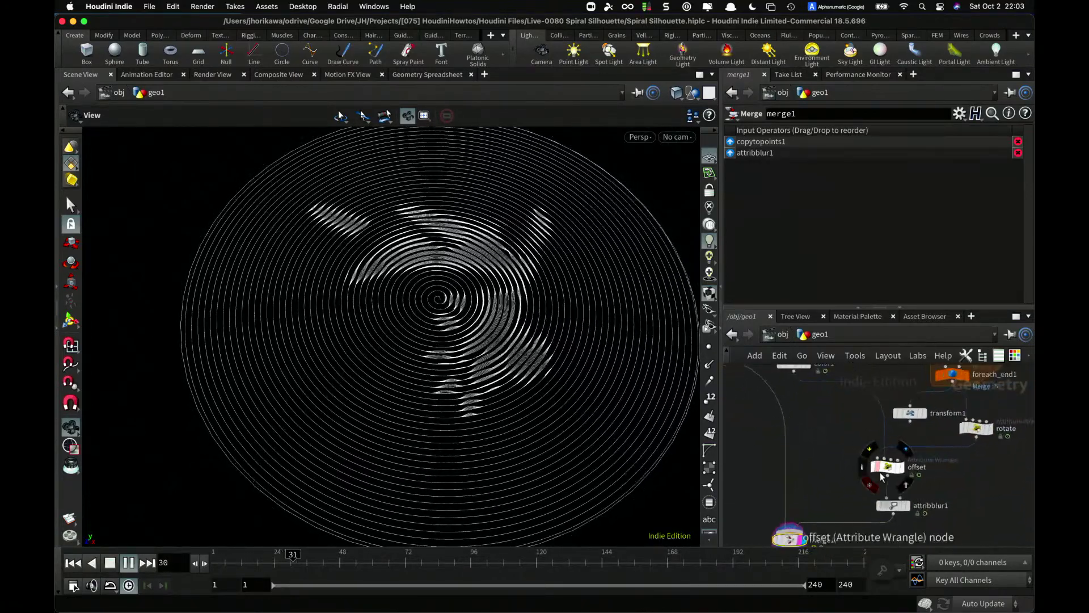
scroll(931, 487, up, 2)
middle_drag(915, 481, 895, 509)
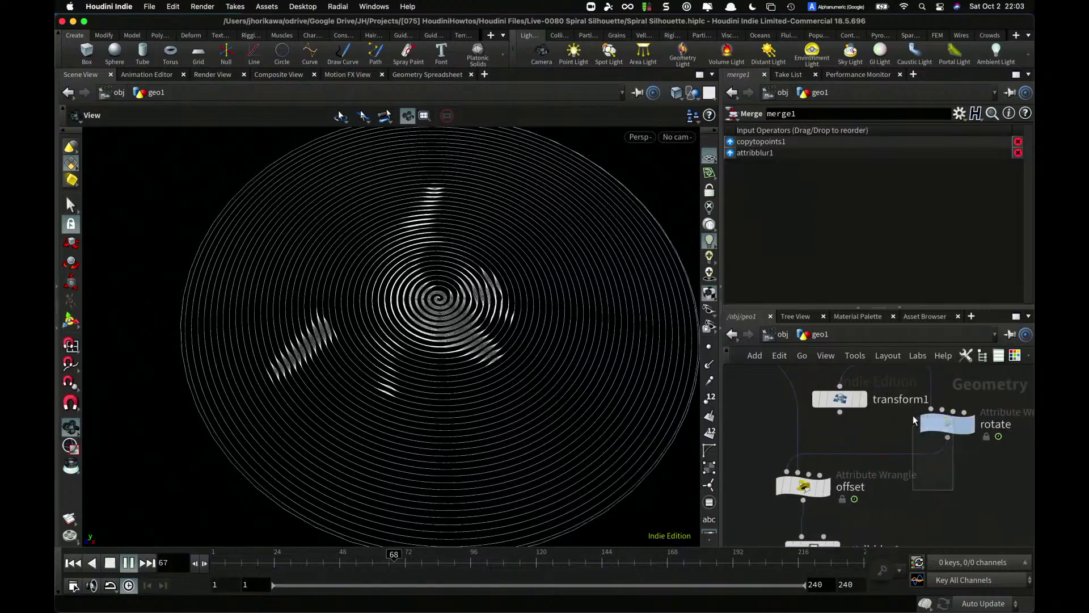
click(915, 420)
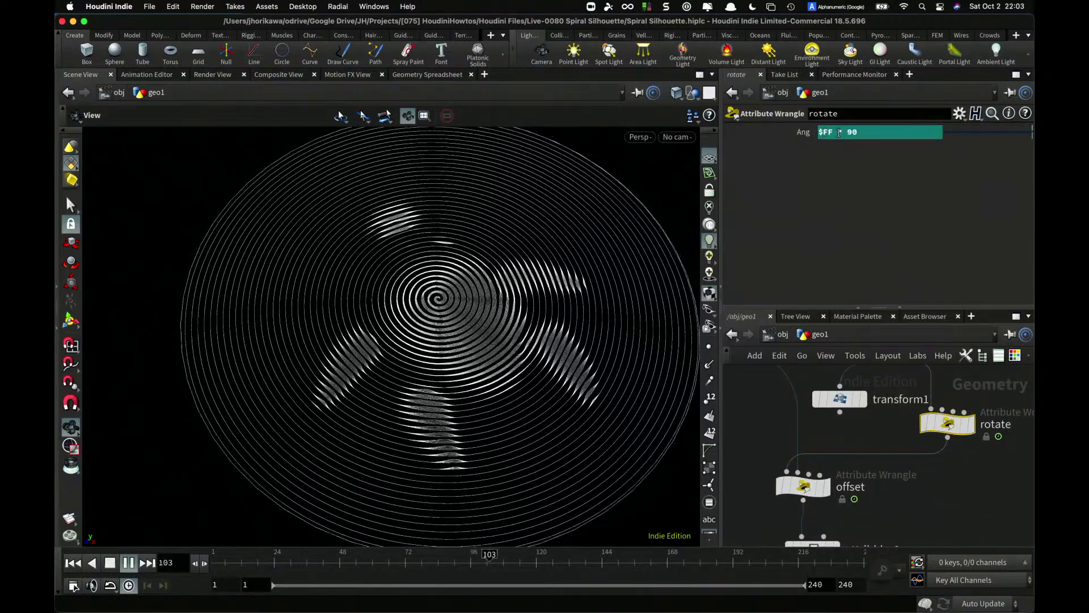
text(-)
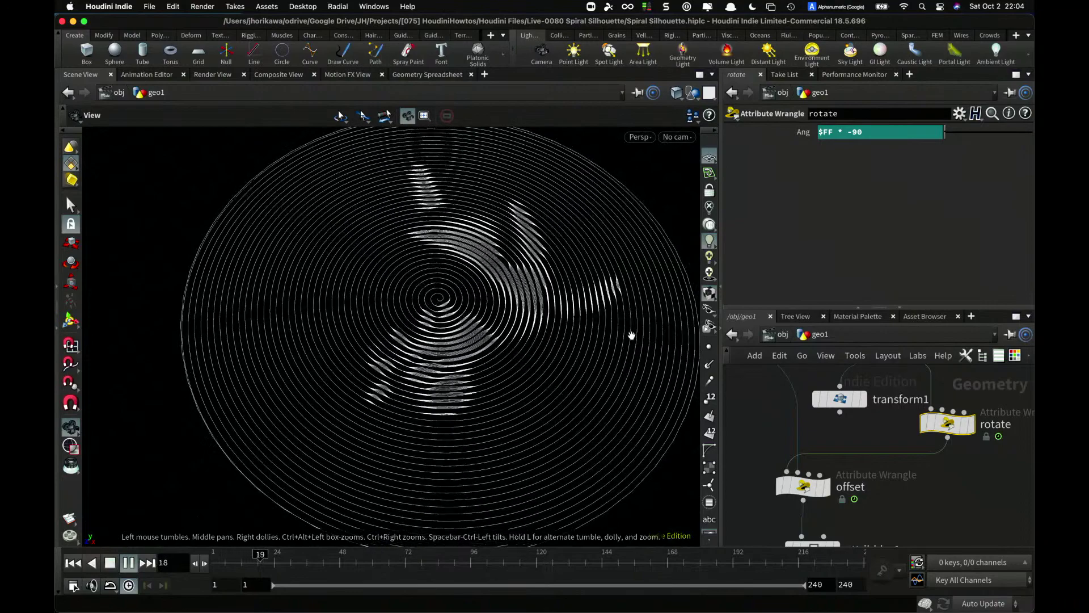
click(128, 564)
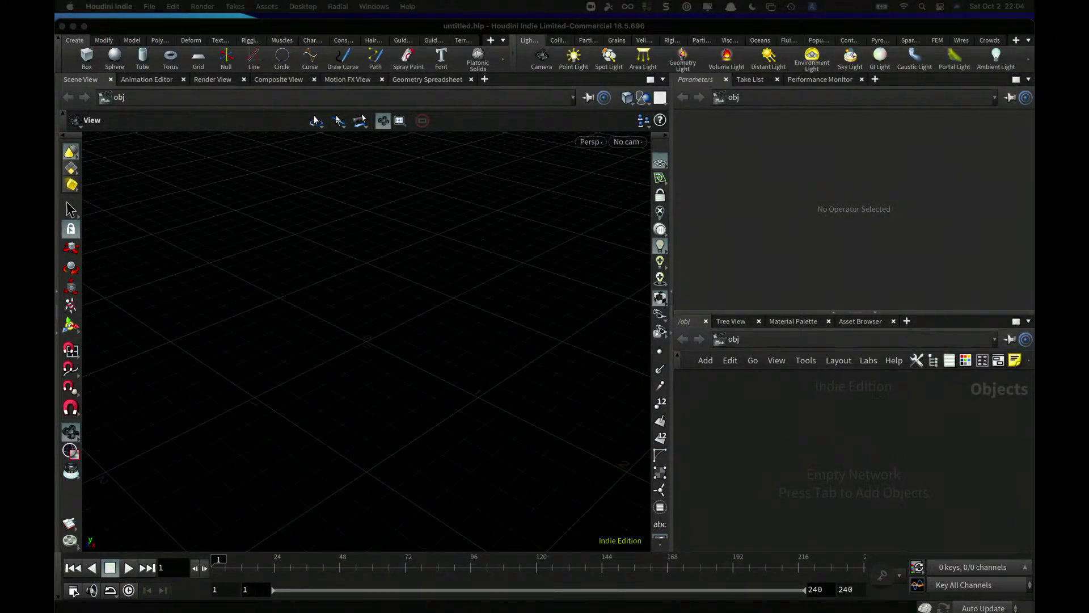
- Add a Geometry object to the new empty scene and go inside its network
click(760, 446)
key(Tab)
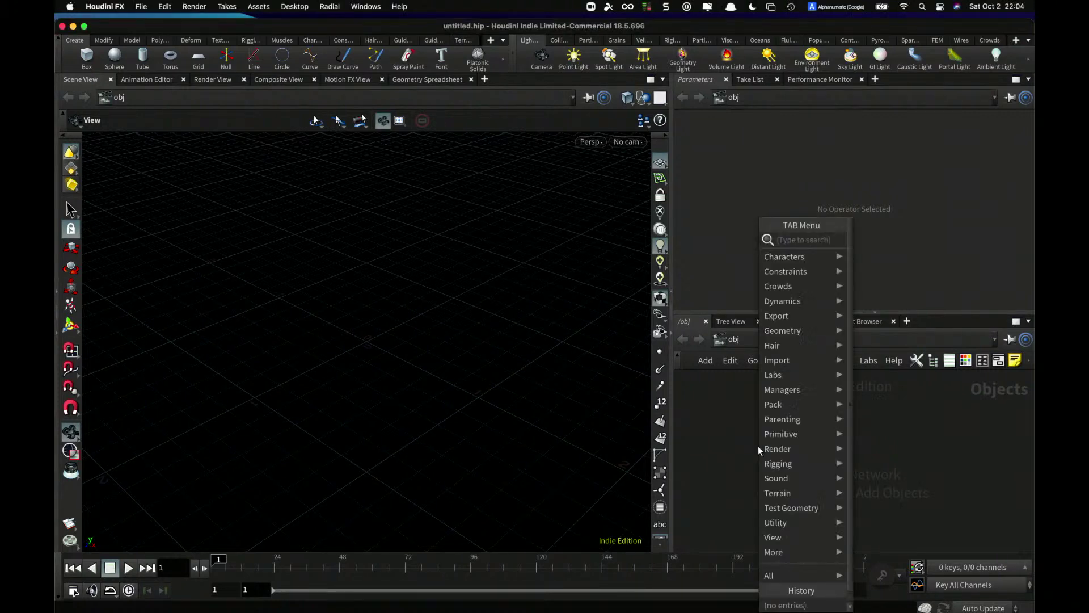
text(geo)
key(Return)
click(768, 427)
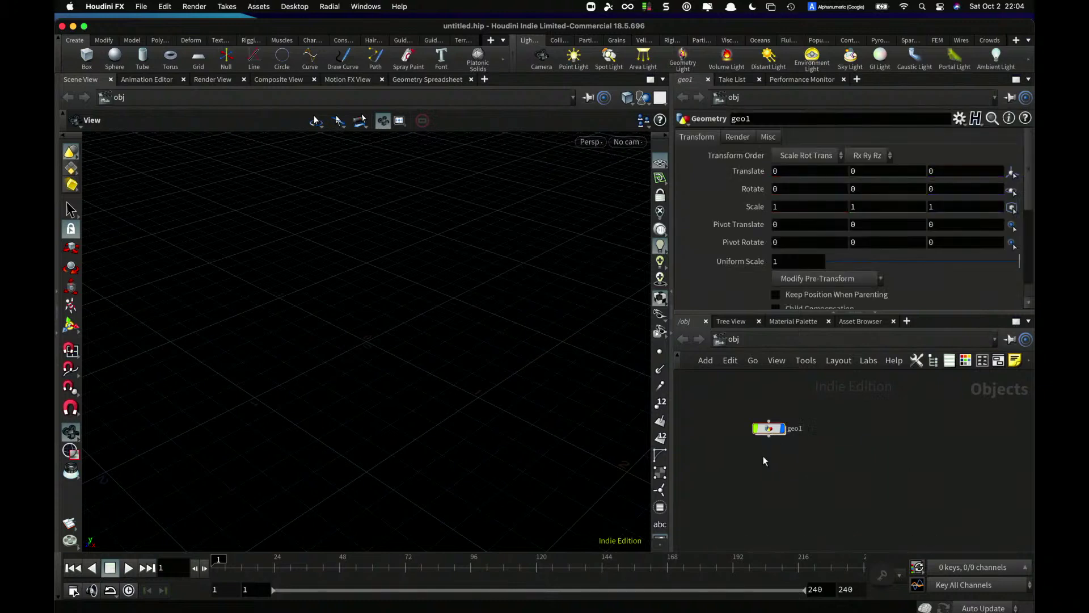
double_click(769, 429)
- Save the scene as Spiral Silhouette2.hiplc in the Live-0080 Spiral Silhouette project folder
key(super+s)
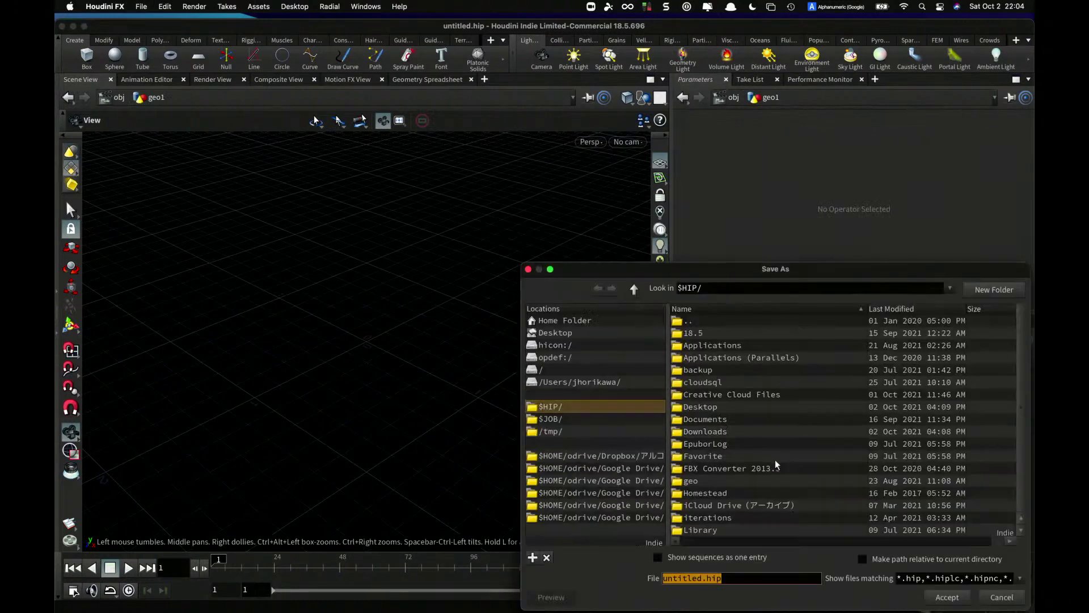
click(615, 450)
double_click(744, 335)
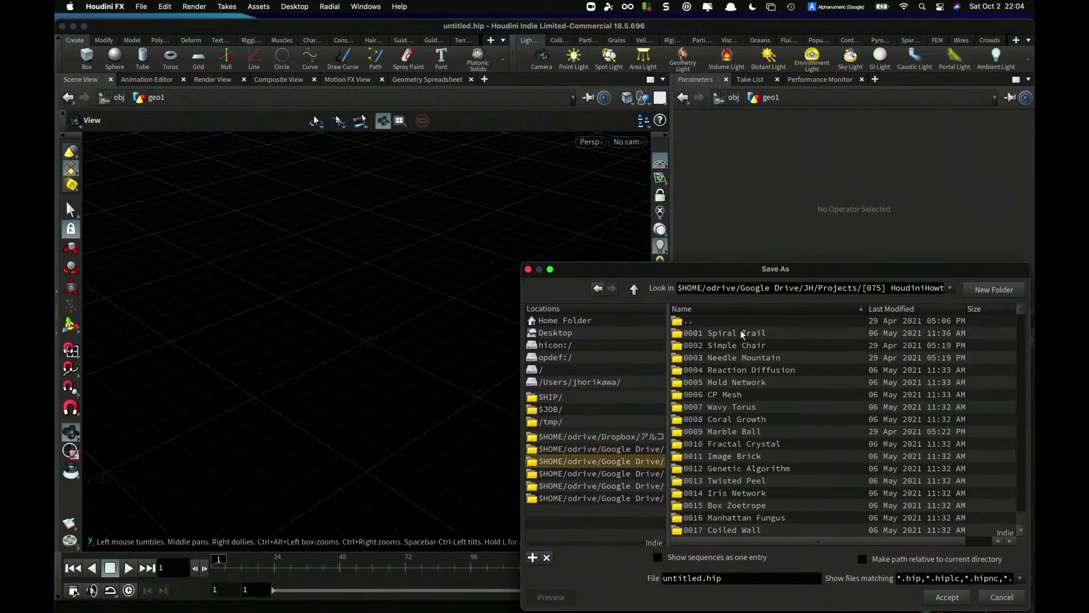
scroll(740, 339, down, 10)
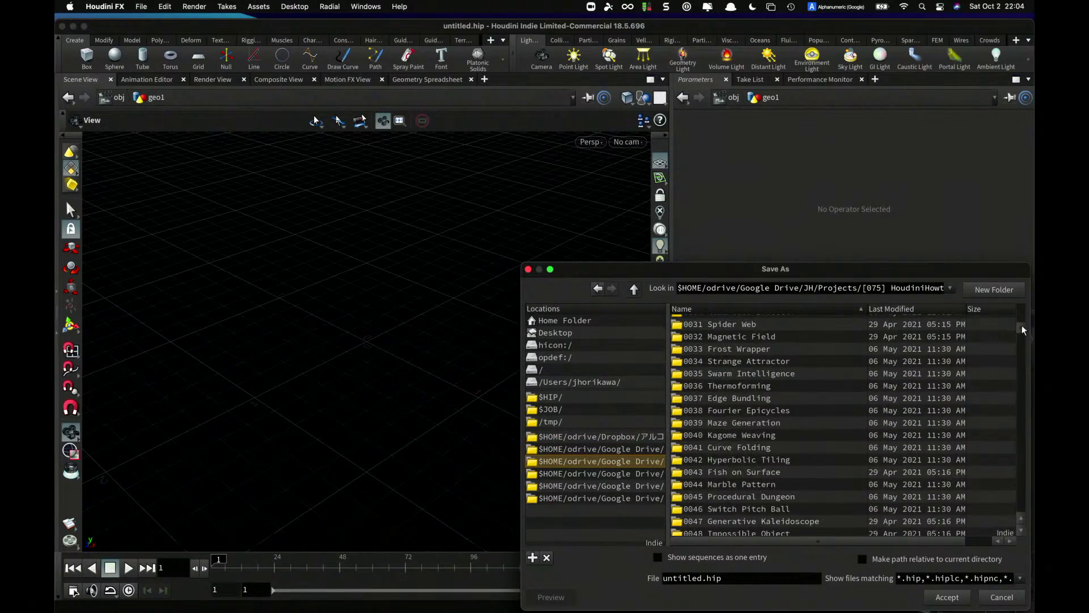
drag(1022, 328, 1025, 507)
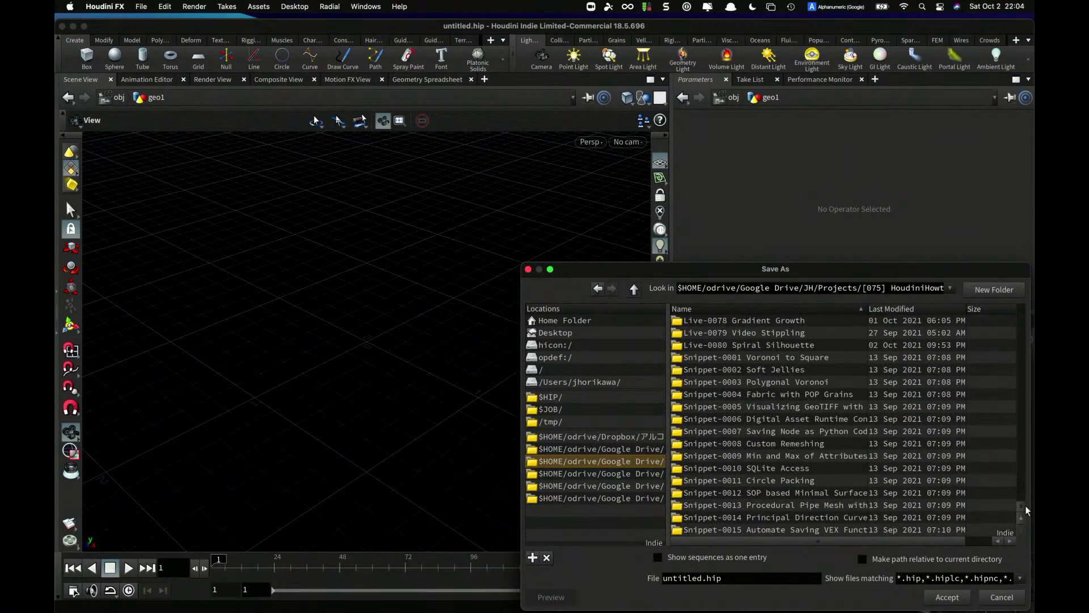
scroll(889, 428, up, 3)
double_click(777, 429)
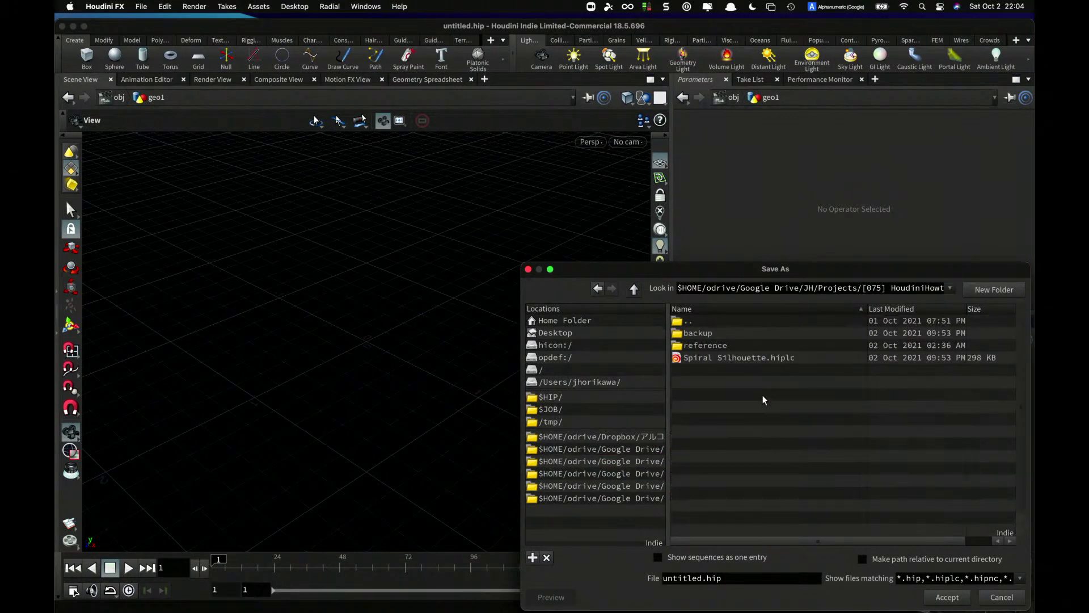
click(700, 362)
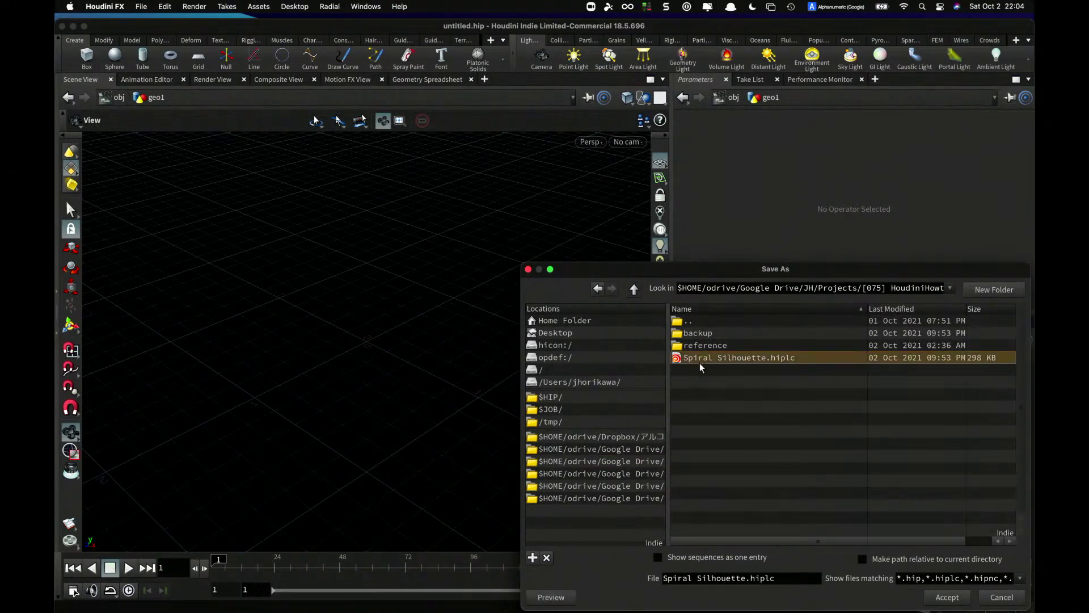
click(710, 578)
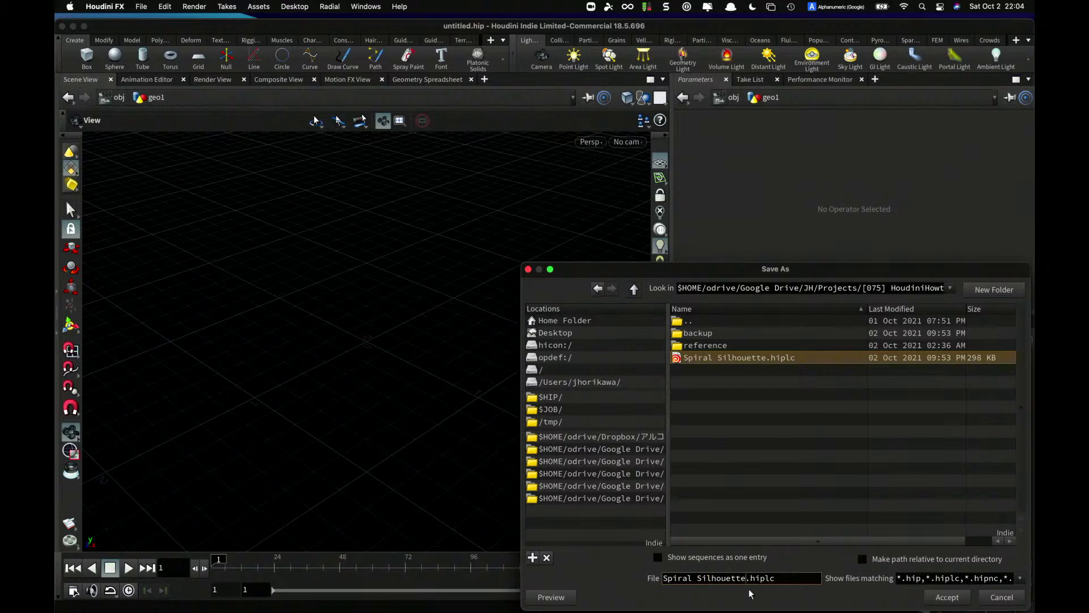
text(2)
click(946, 597)
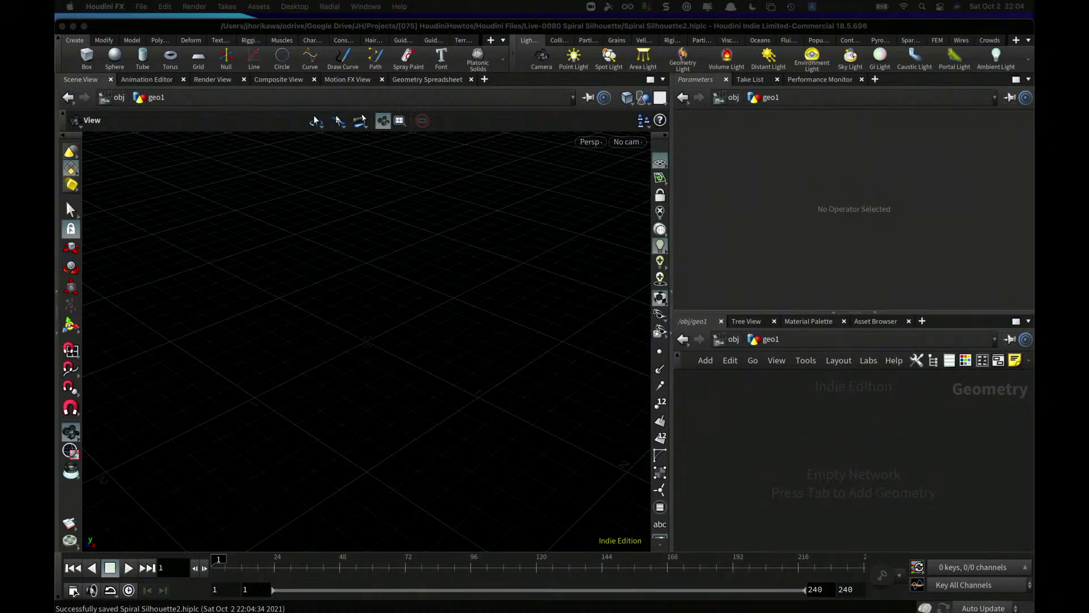
- Add a Box node to the empty geo1 network as the source geometry
key(Tab)
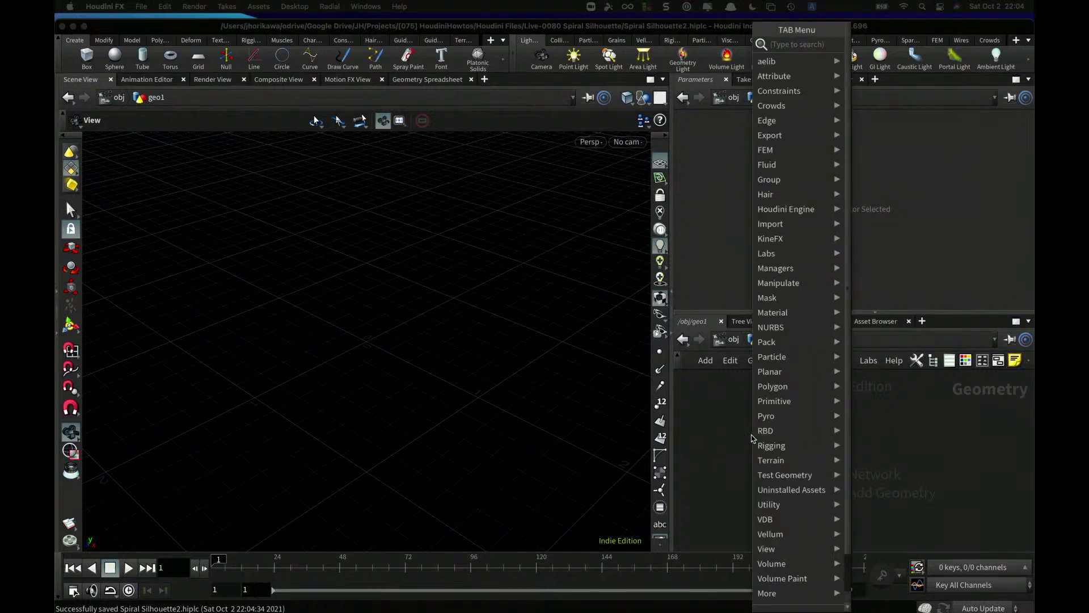
key(Tab)
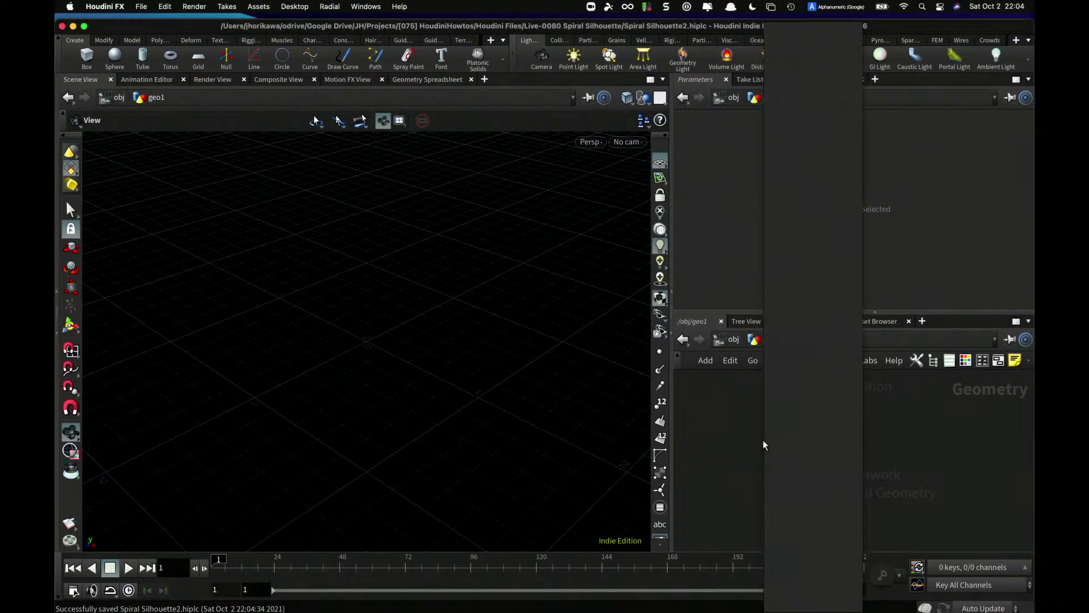
text(bo)
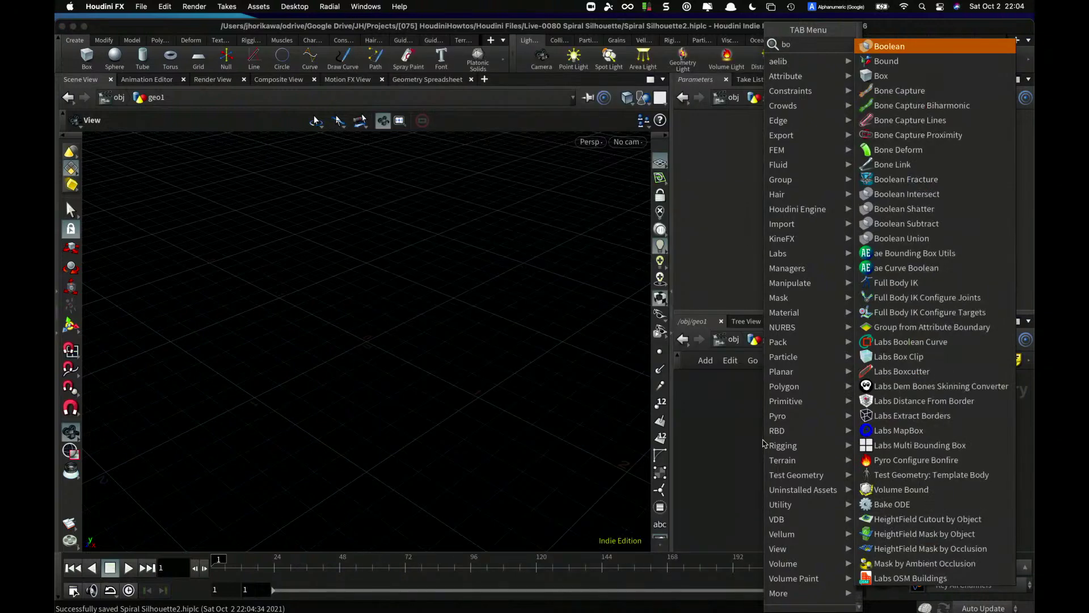
key(Down)
key(Down)
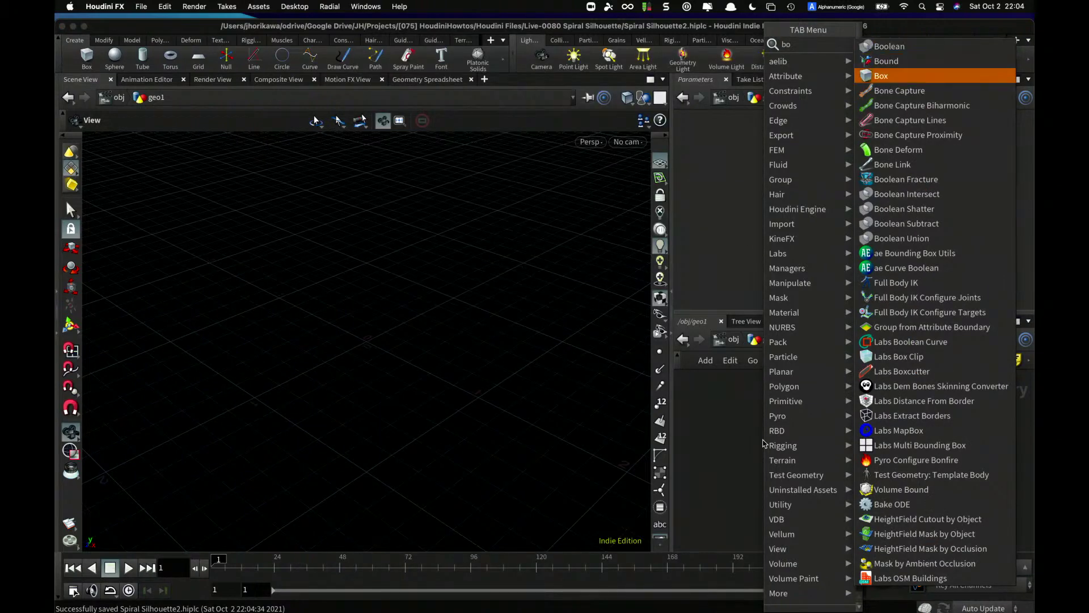
key(Return)
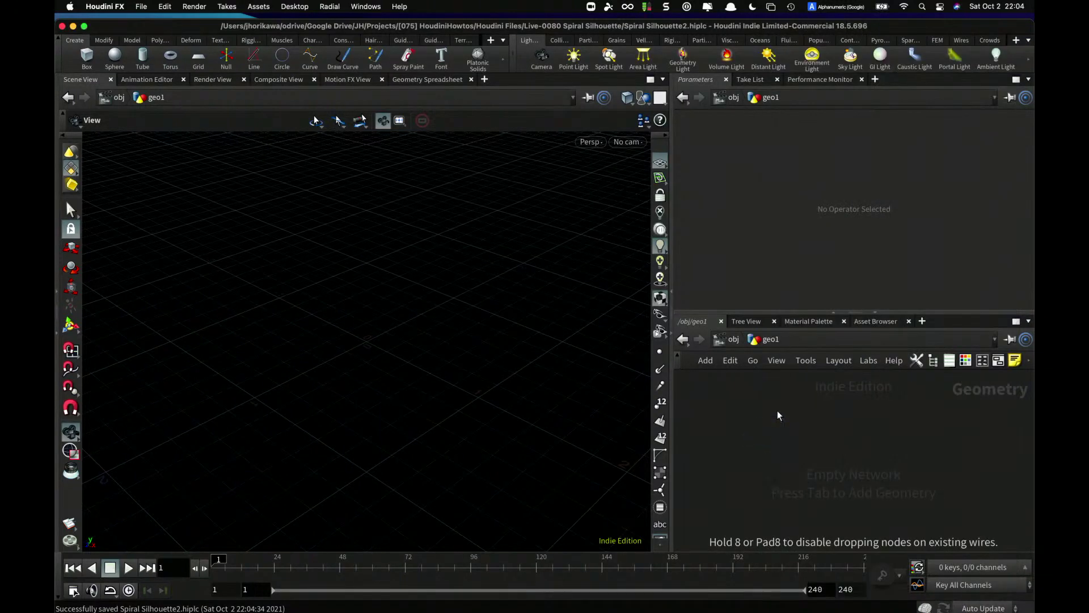
click(777, 416)
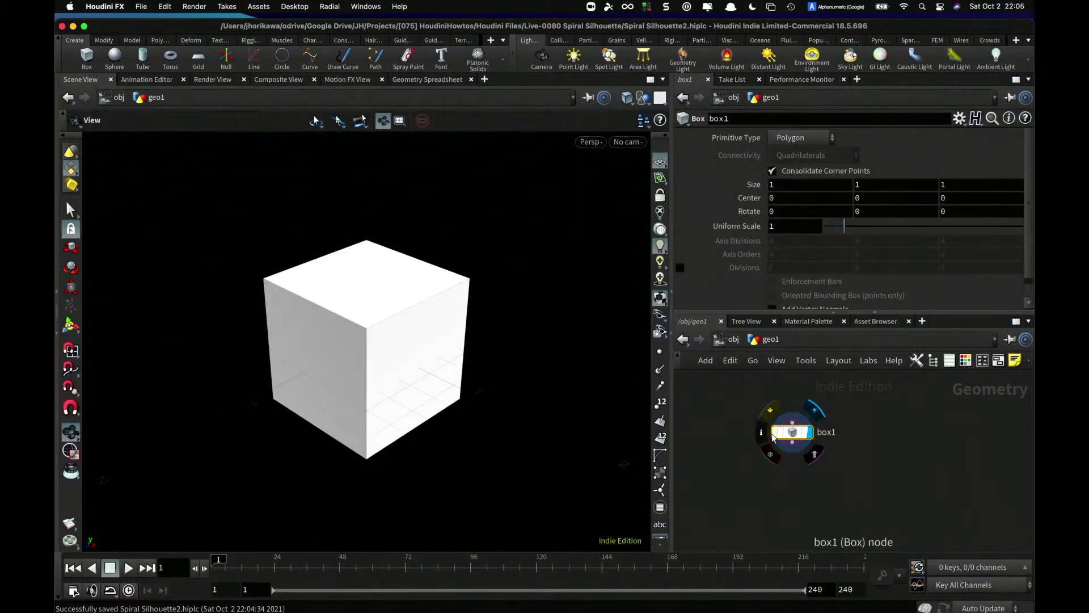
key(h)
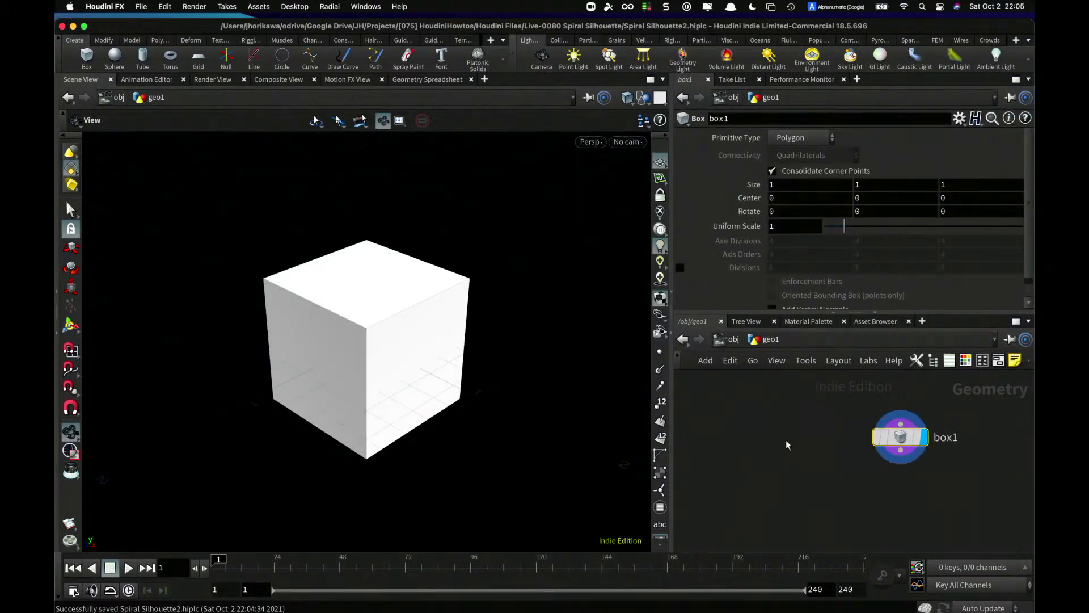
middle_drag(817, 450, 760, 449)
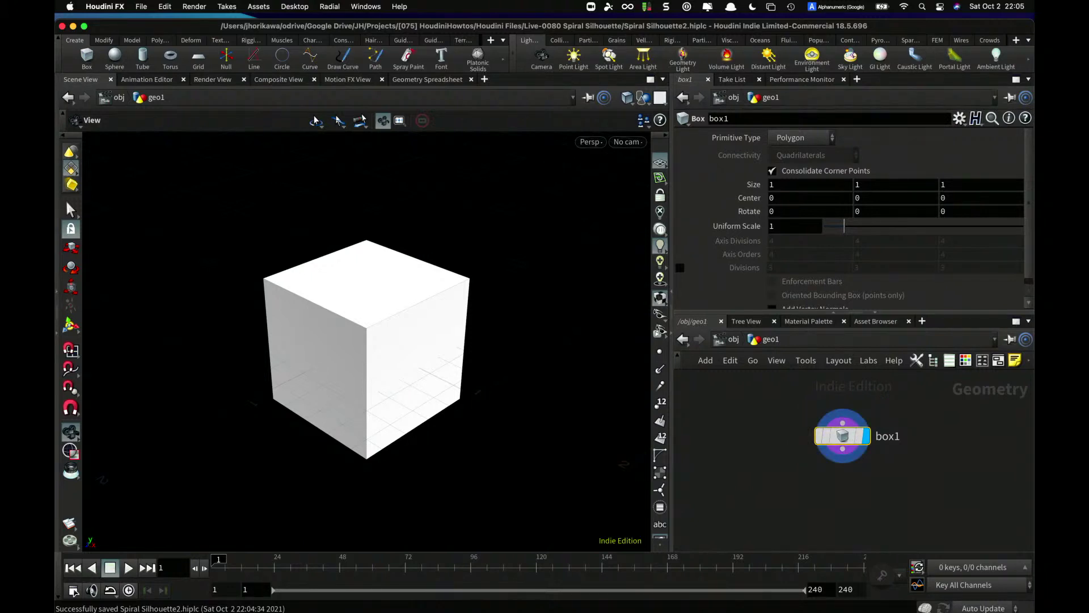
- Animate the box's X rotation with the expression $FF * 4
click(797, 227)
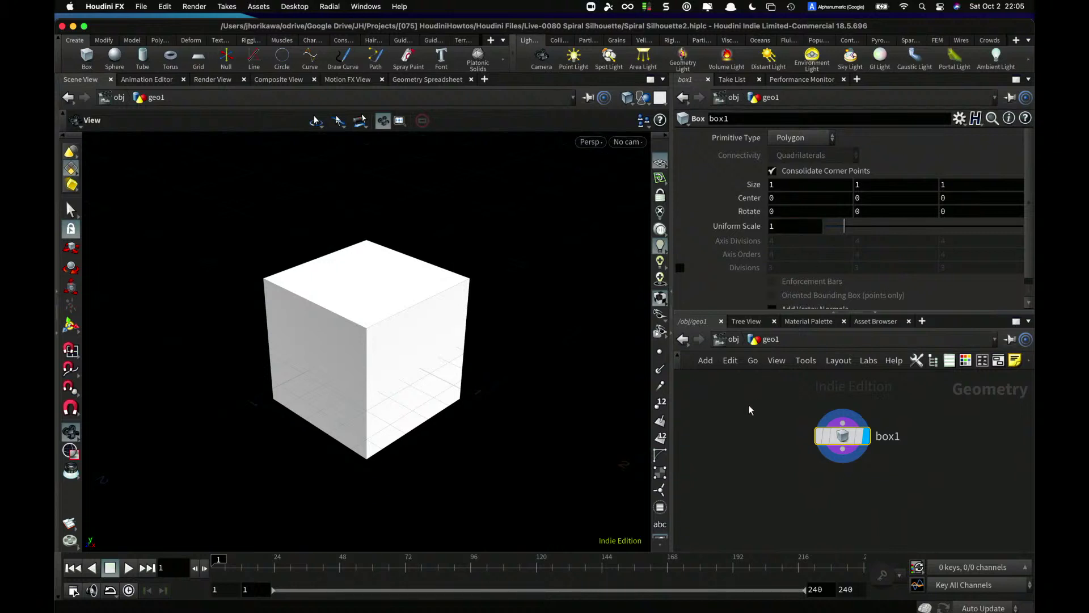
scroll(751, 410, down, 3)
drag(775, 212, 762, 211)
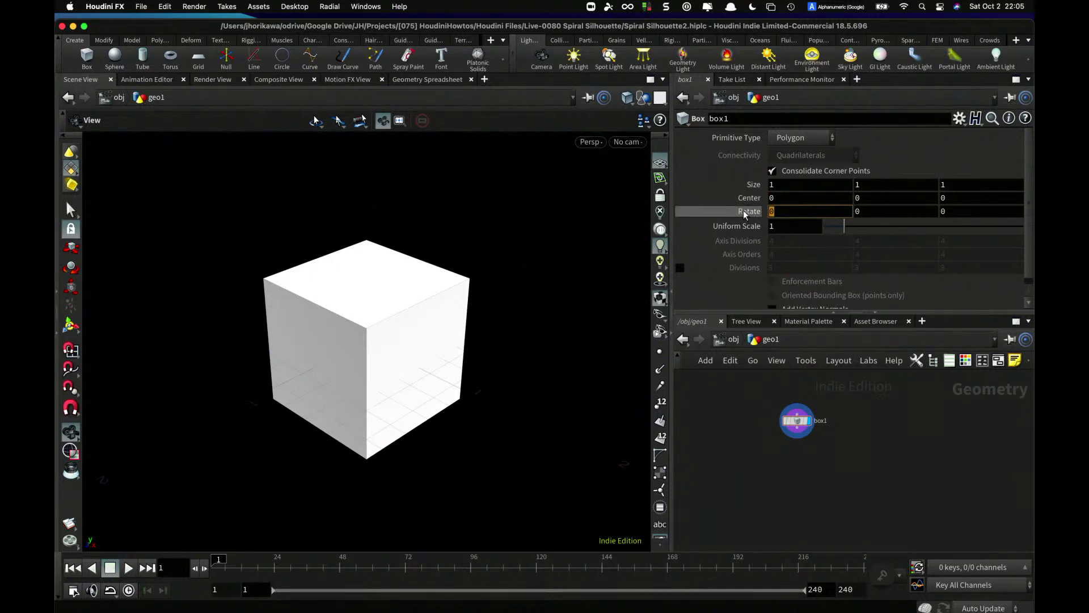
text($FF)
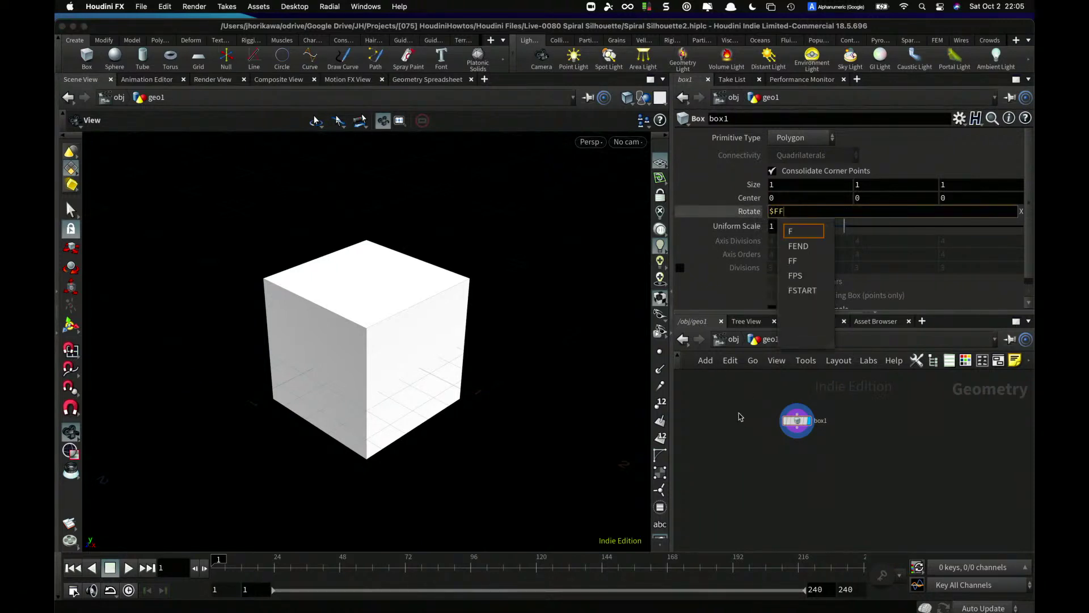
key(Escape)
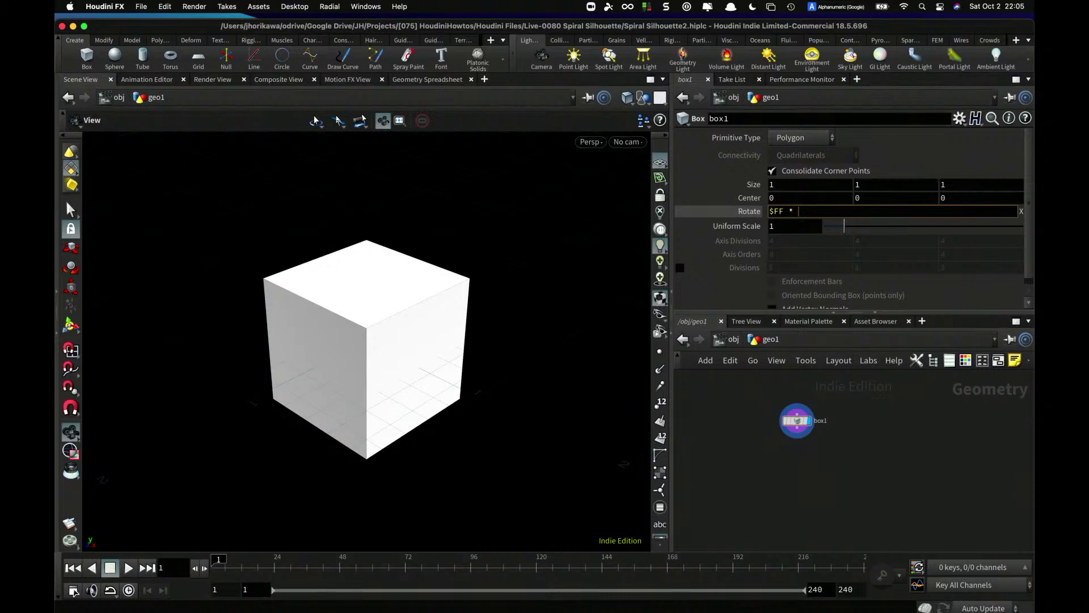
key(super+Tab)
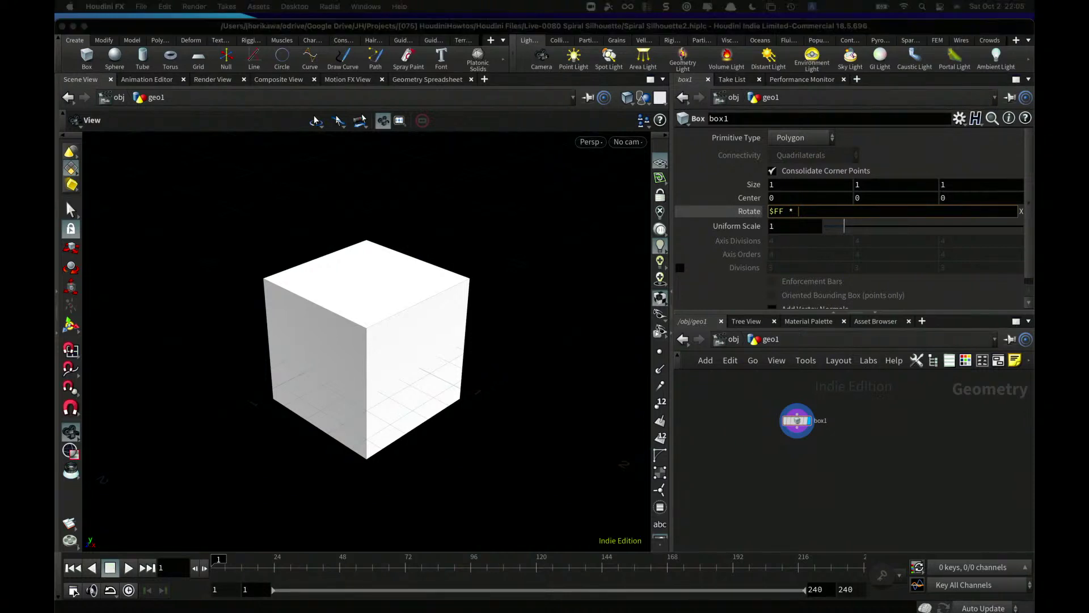
click(807, 210)
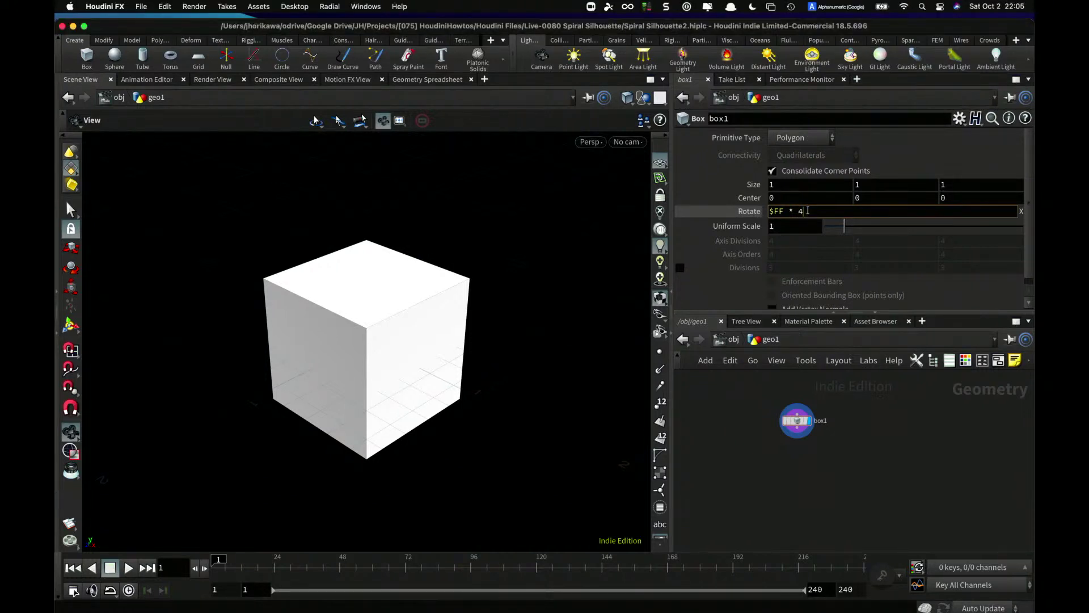
key(Return)
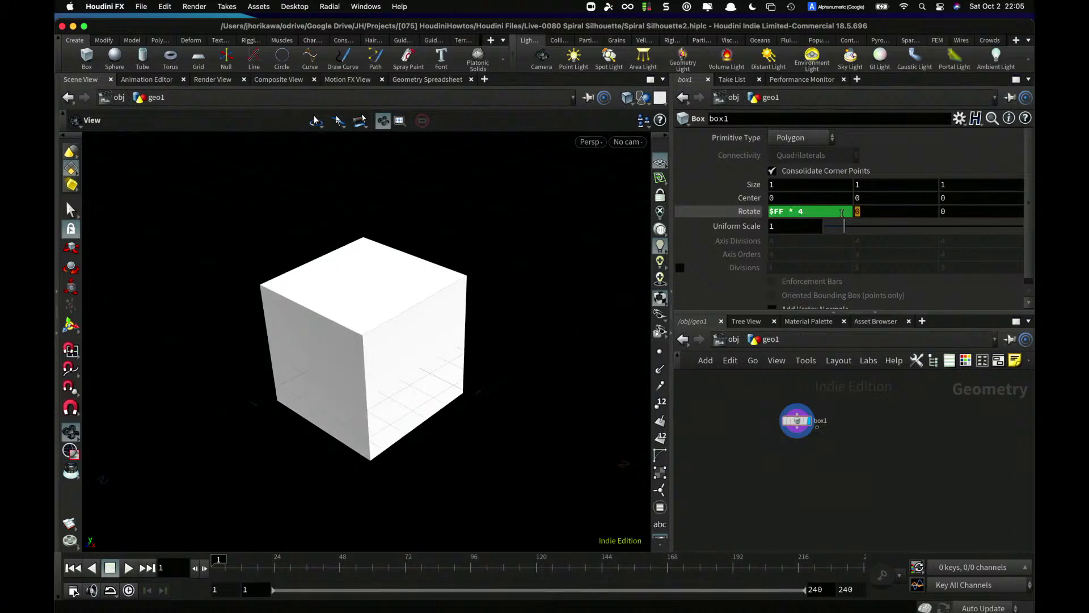
- Animate the box's Y rotation with $FF * 1 and its Z rotation with $FF * 2
triple_click(842, 211)
text($F)
key(BackSpace)
text($)
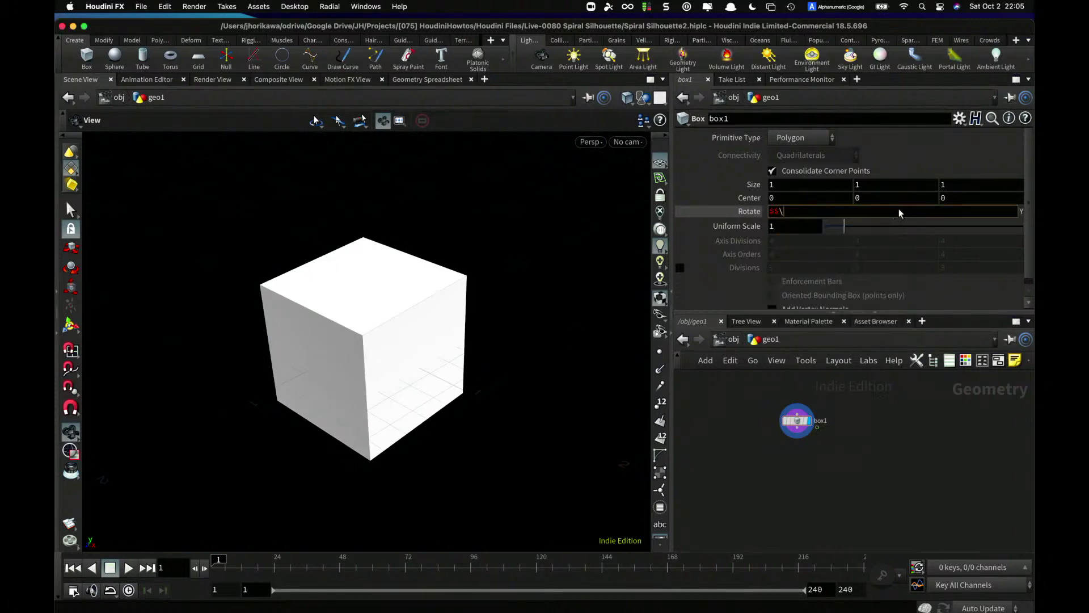
key(BackSpace)
text(FF * 1)
key(Return)
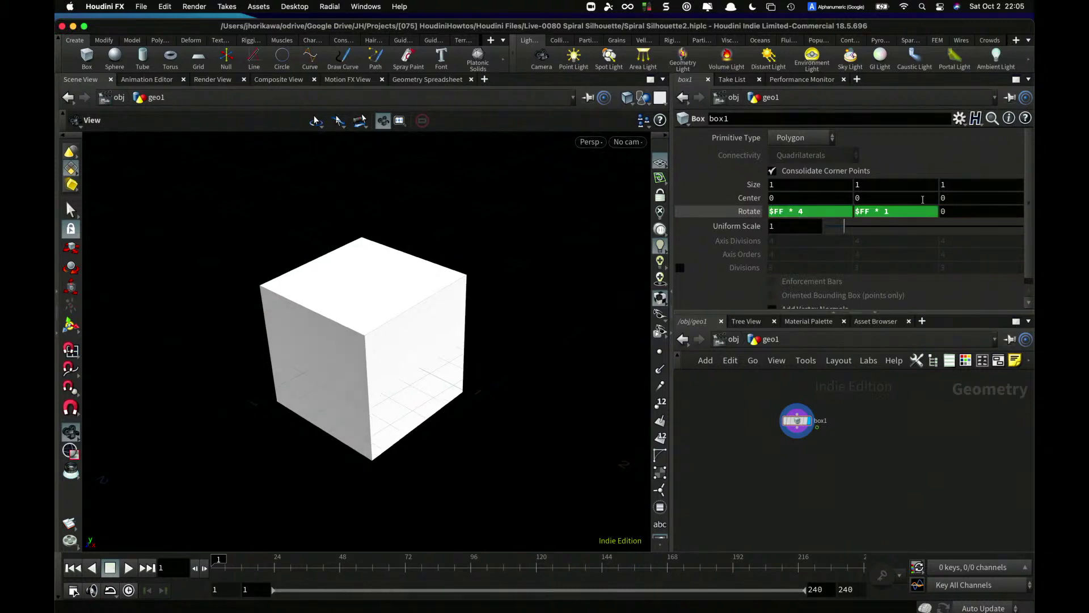
click(955, 210)
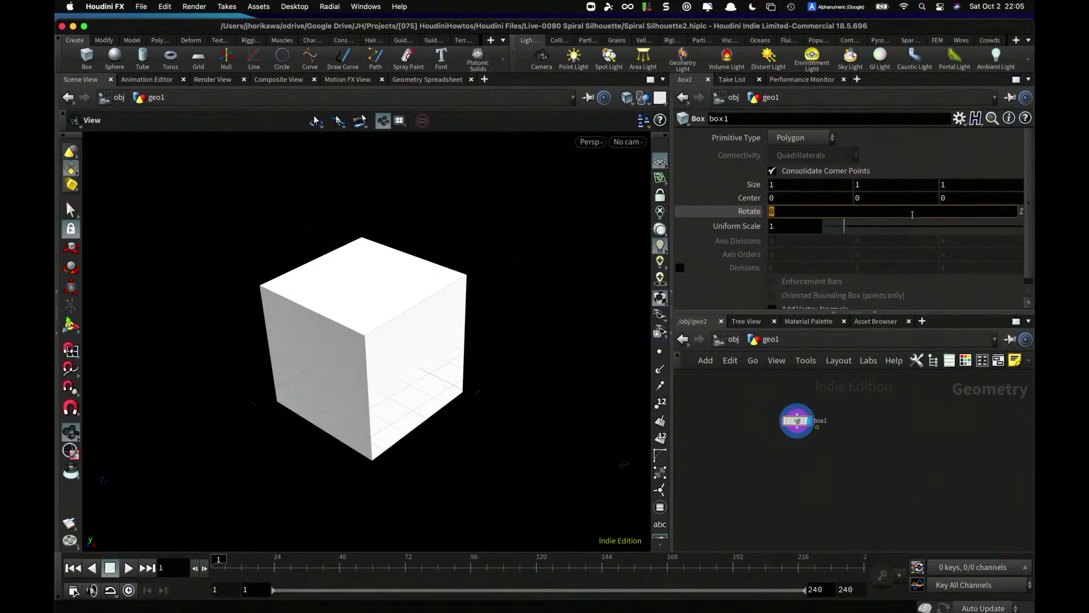
text($FF * 2)
key(Return)
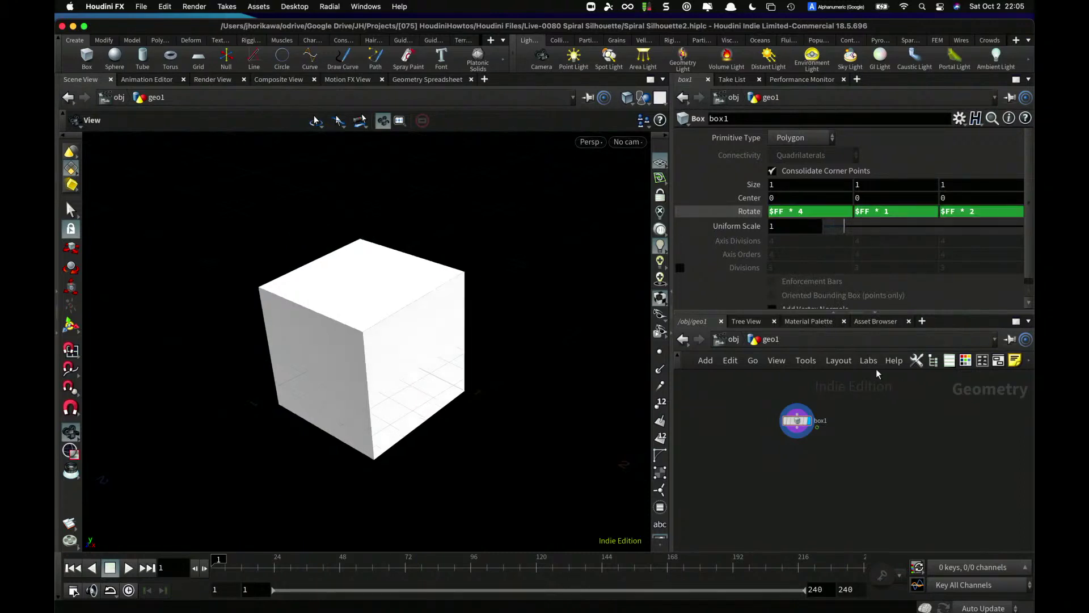
- Play back the animation to check the box's rotation, and stop it
click(128, 568)
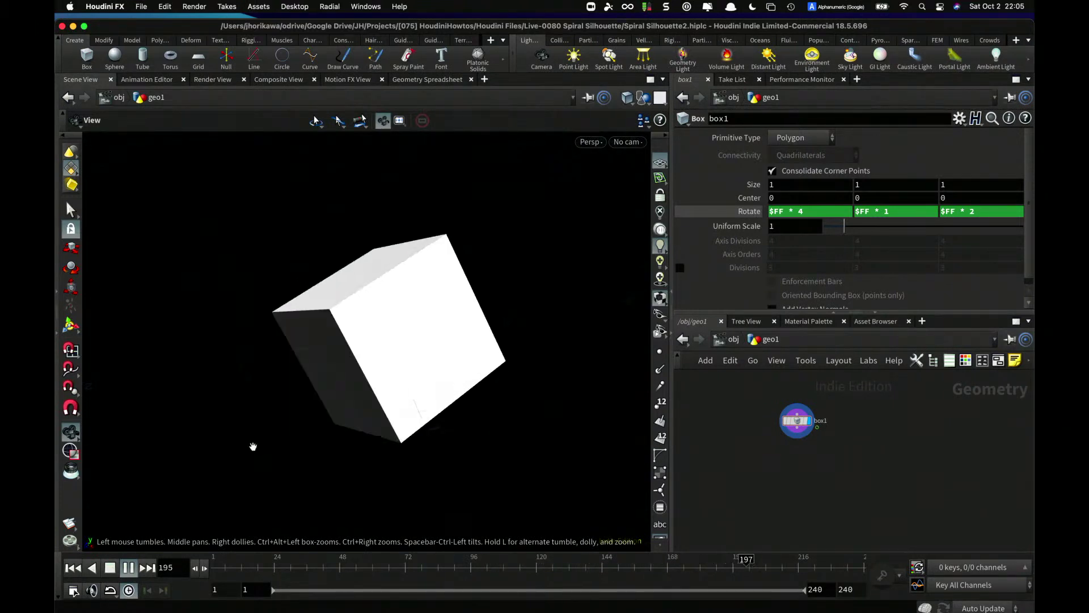
click(128, 568)
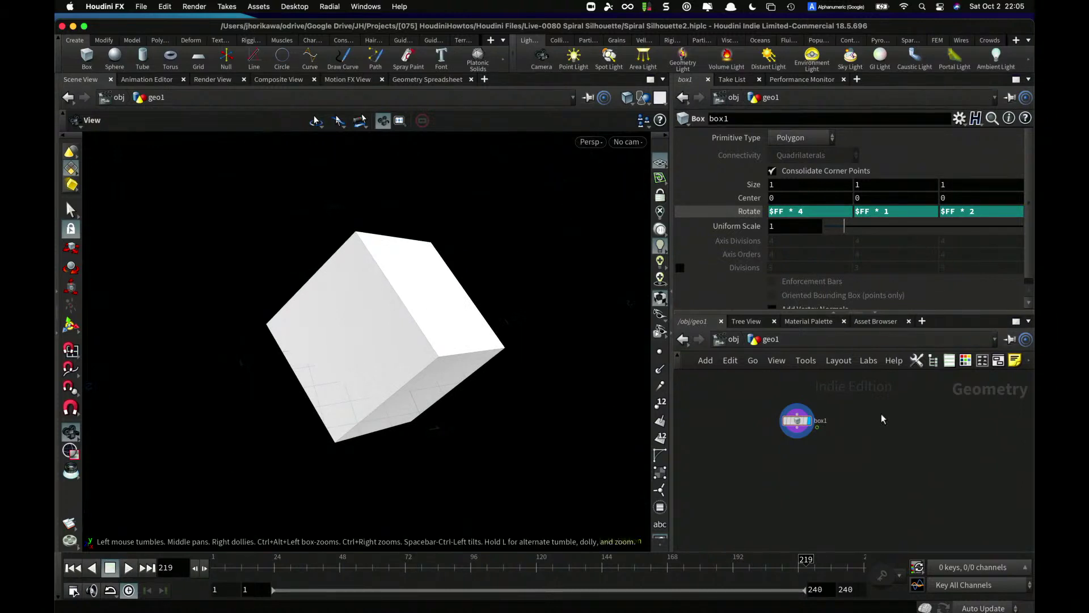
scroll(861, 424, up, 2)
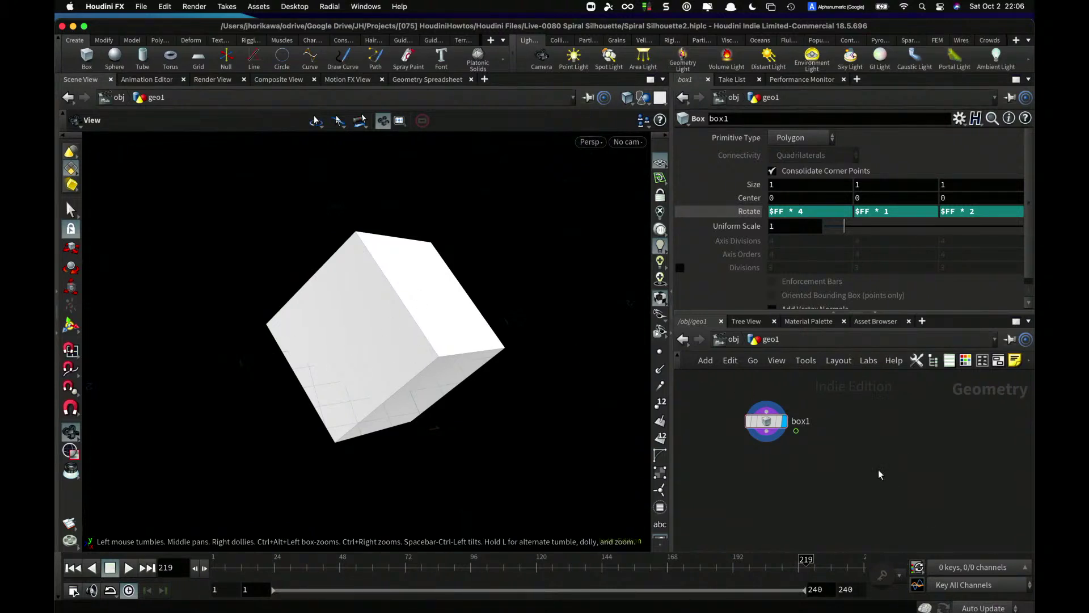
scroll(873, 460, up, 3)
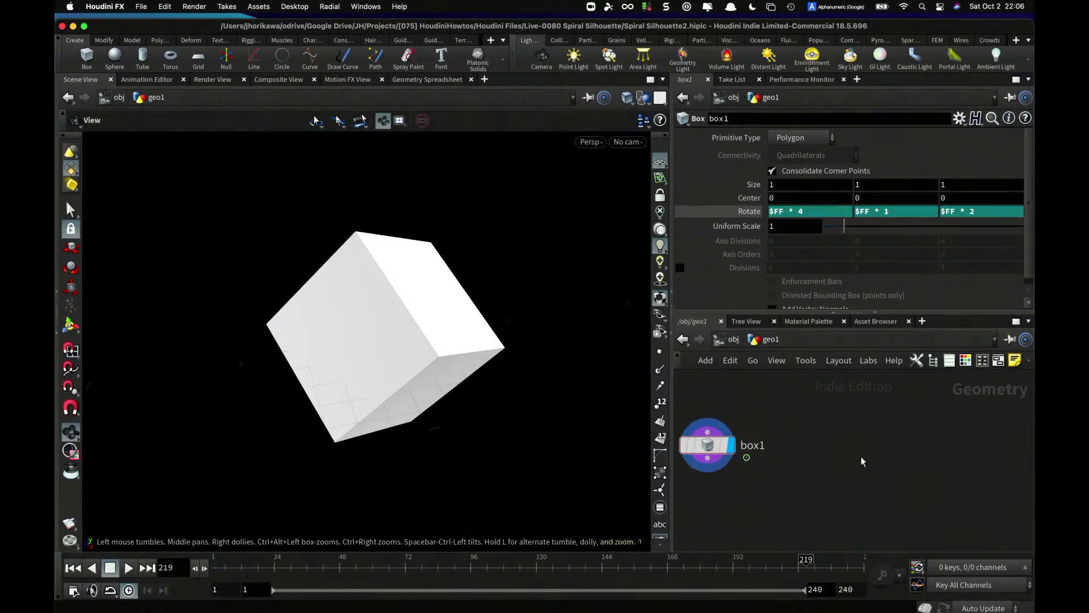
key(Tab)
text(a)
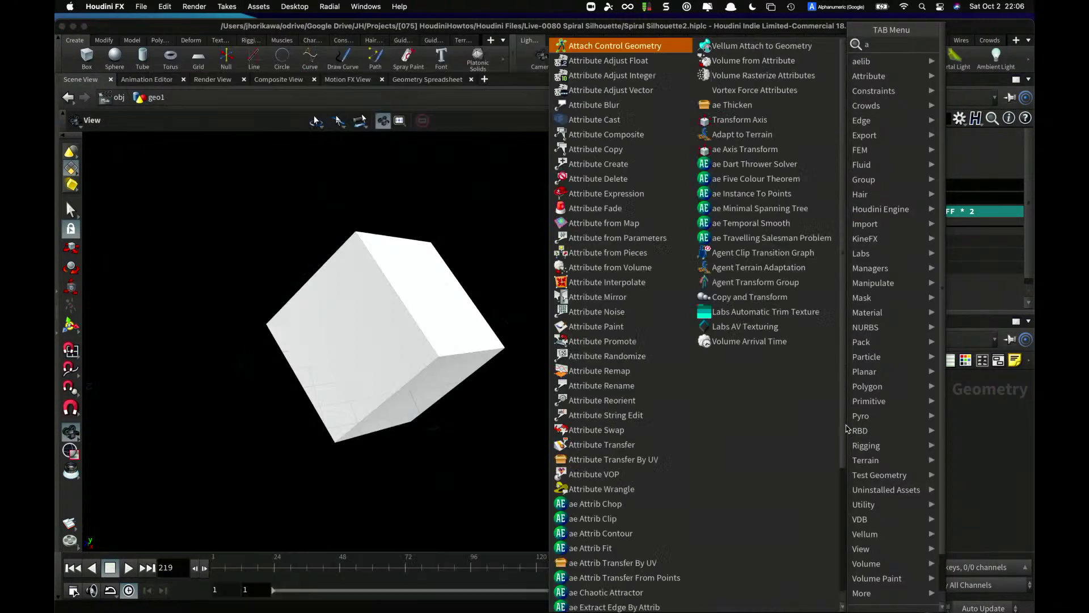
text(ttributu)
key(BackSpace)
key(BackSpace)
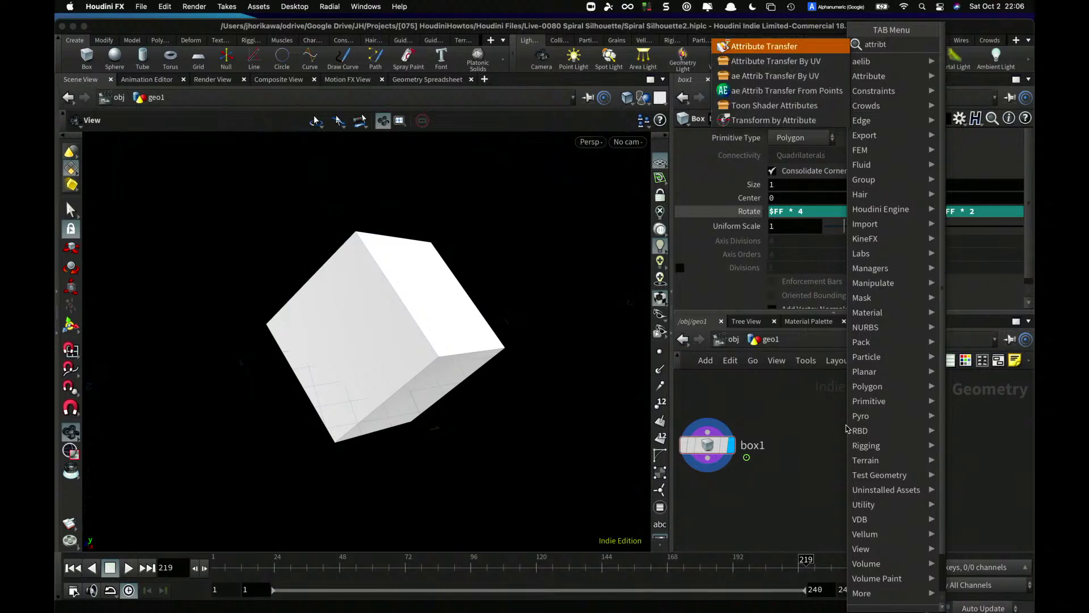
text(uw)
key(BackSpace)
text(te)
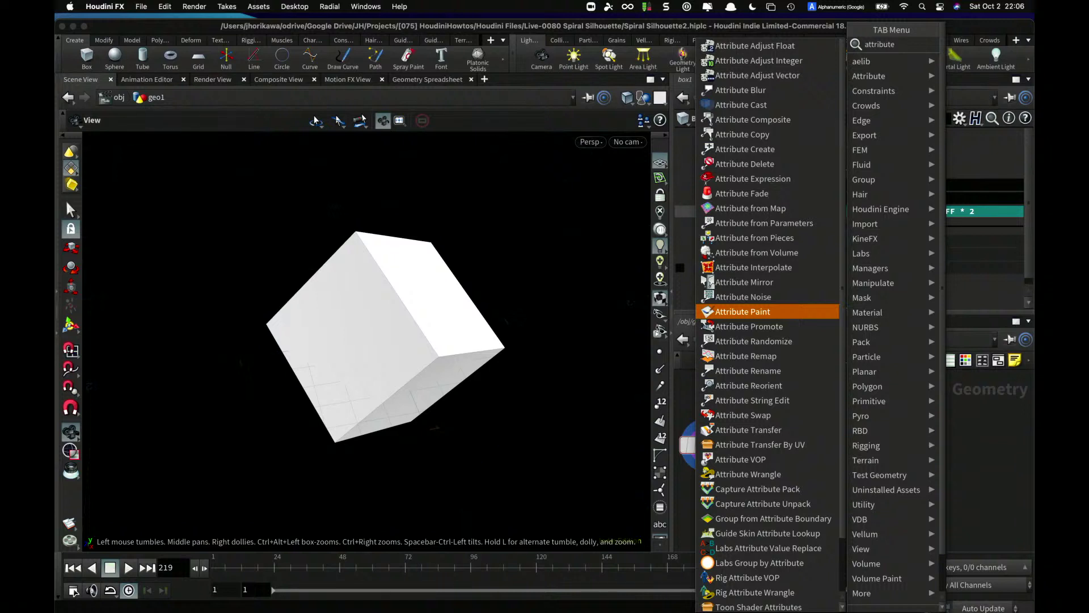
key(Escape)
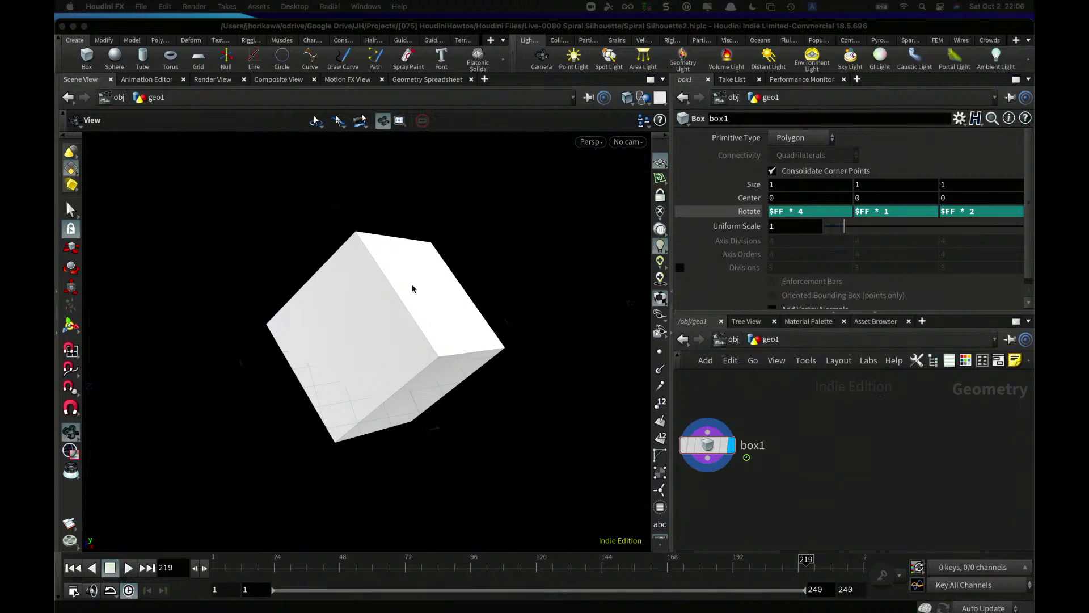
- Add an Attribute Wrangle node beside the box and set it to run over Detail (only once)
click(856, 429)
key(Tab)
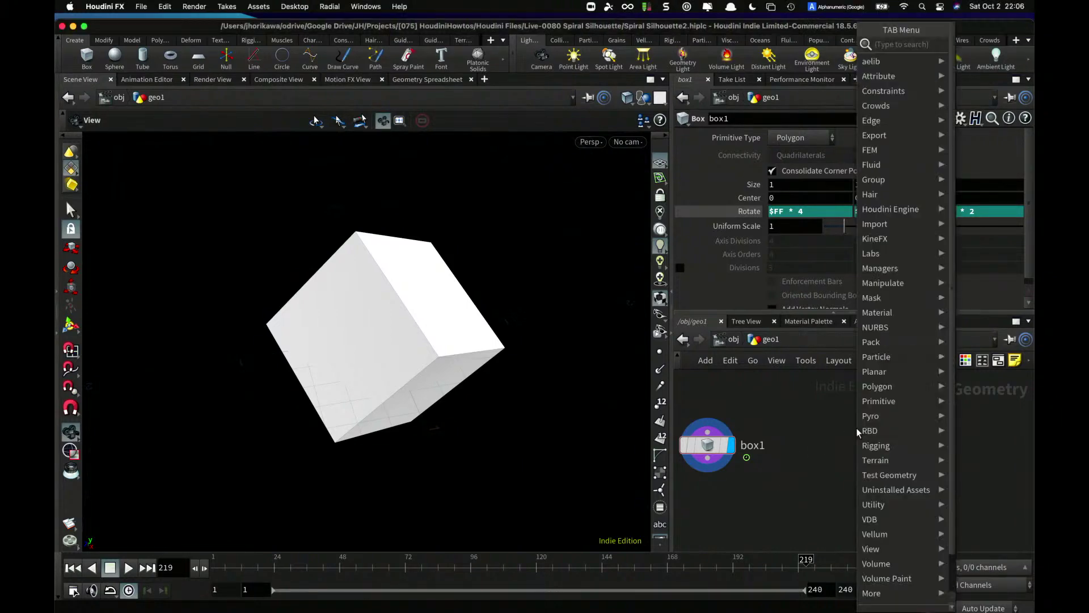
text(attribute wra)
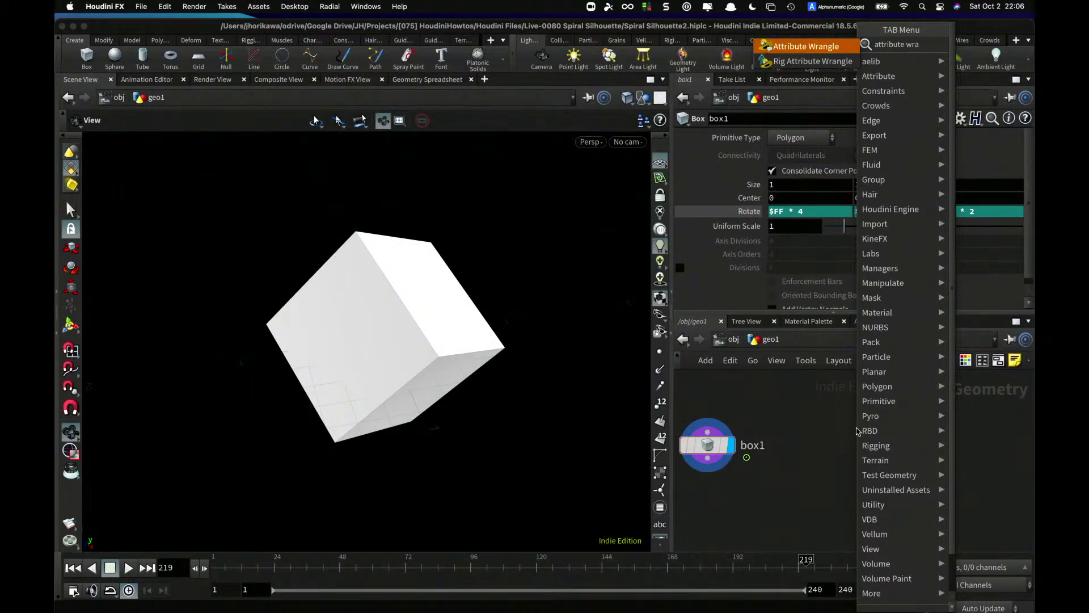
key(Return)
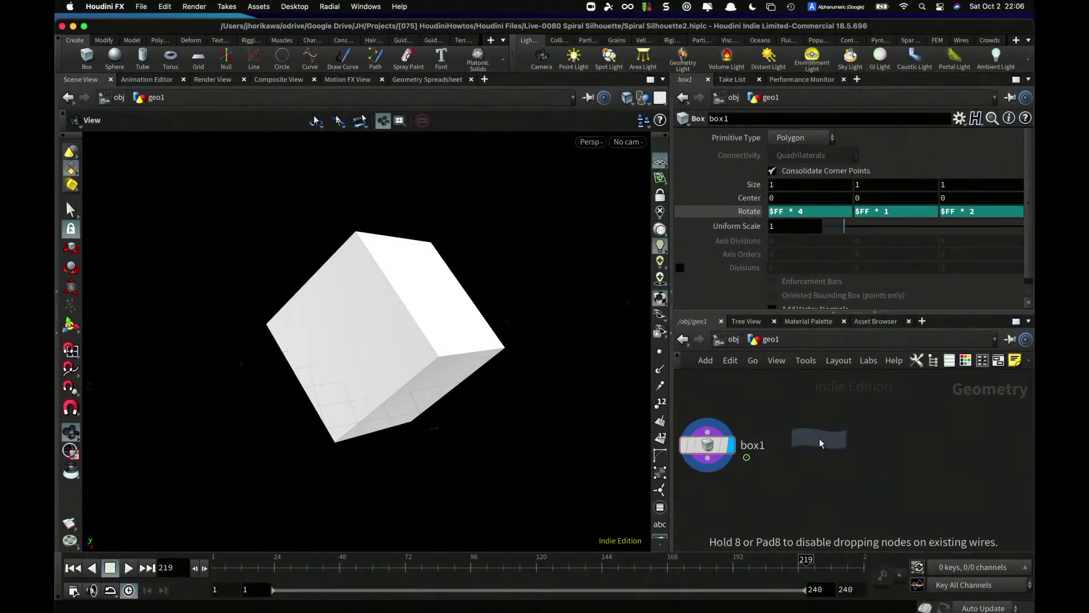
click(841, 436)
click(791, 192)
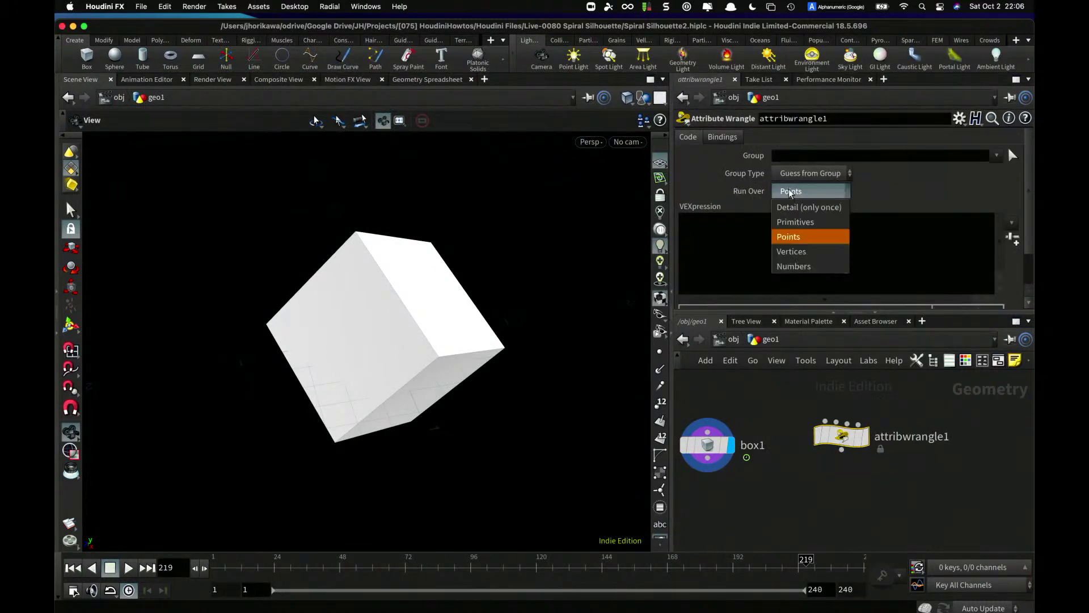
click(797, 219)
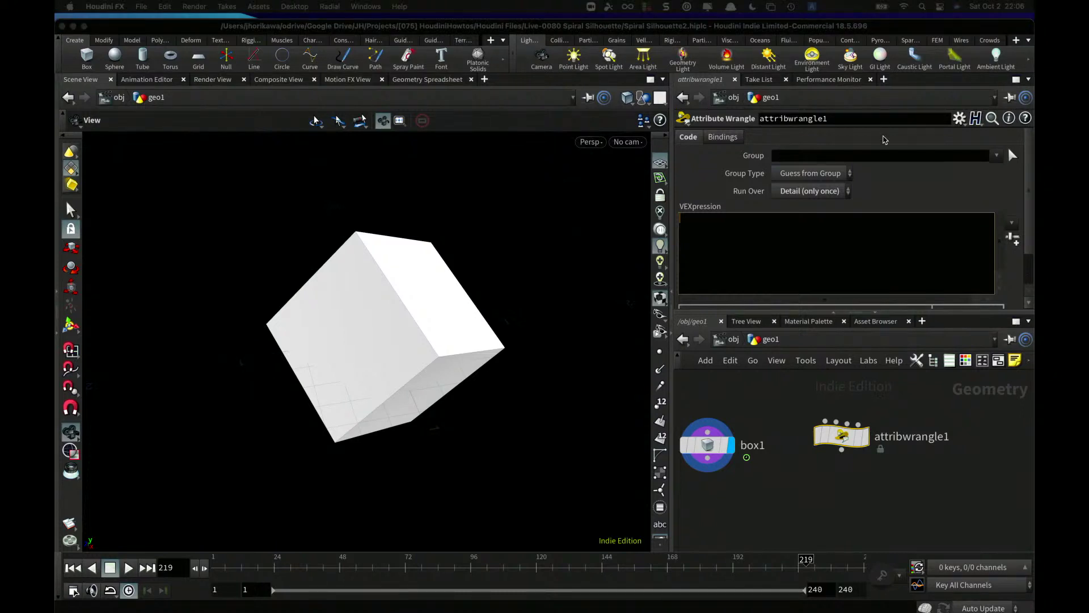
- Rename the Attribute Wrangle node to init_spiral and make it the displayed node
double_click(887, 439)
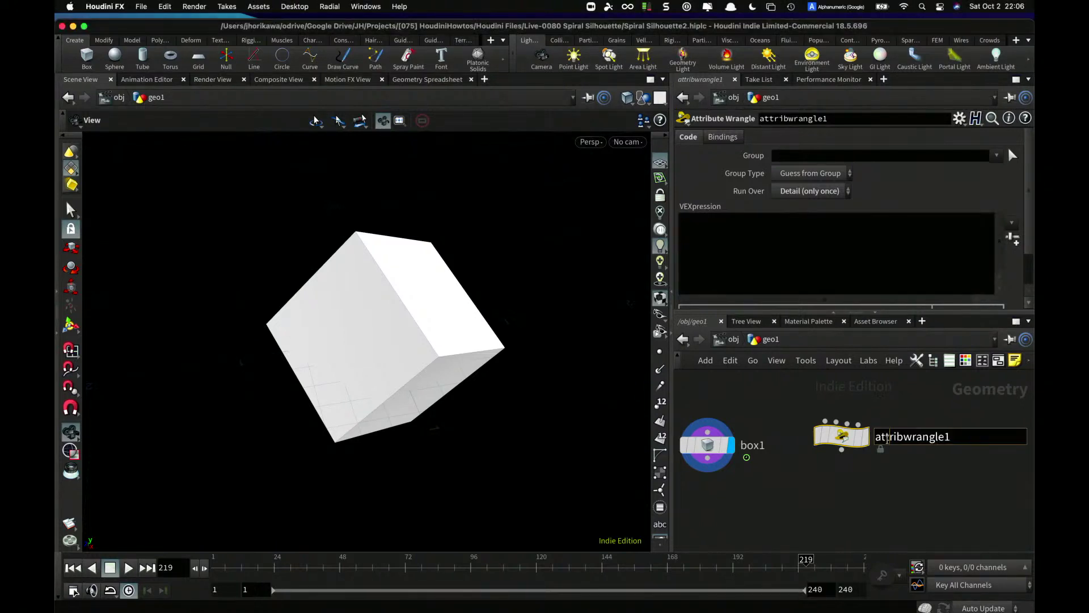
double_click(887, 439)
text(init_spiral)
key(Return)
click(873, 438)
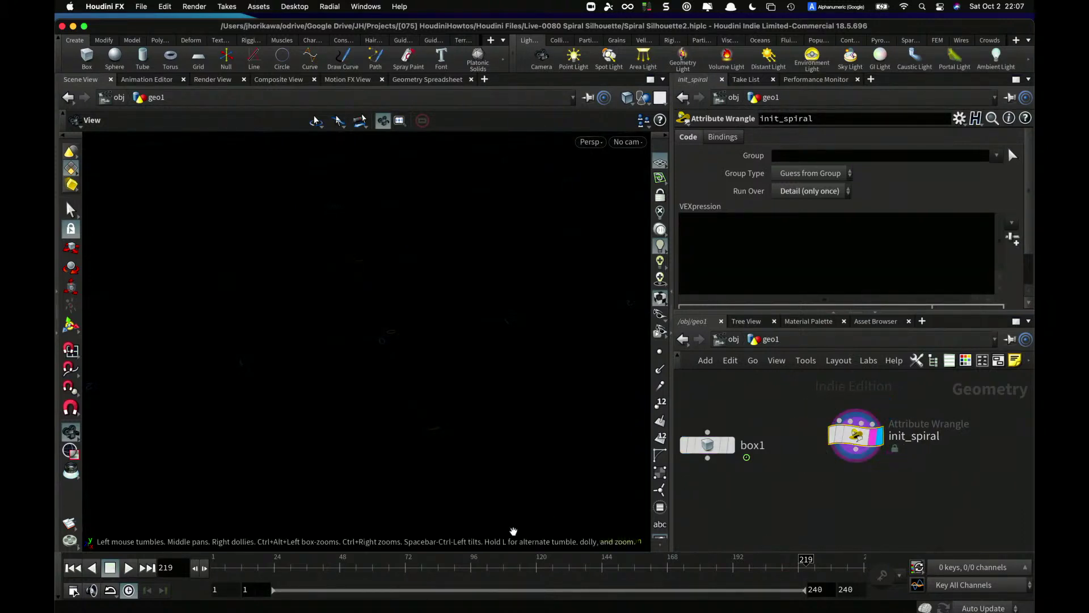
- Move the timeline back to frame 3
drag(342, 562, 167, 574)
scroll(166, 569, down, 2)
scroll(350, 286, down, 2)
mouse_move(469, 258)
middle_down()
mouse_move(450, 263)
mouse_move(459, 258)
middle_up()
- Declare the spiral's final radius in the init_spiral code with float finrad = chf("rad");
click(760, 255)
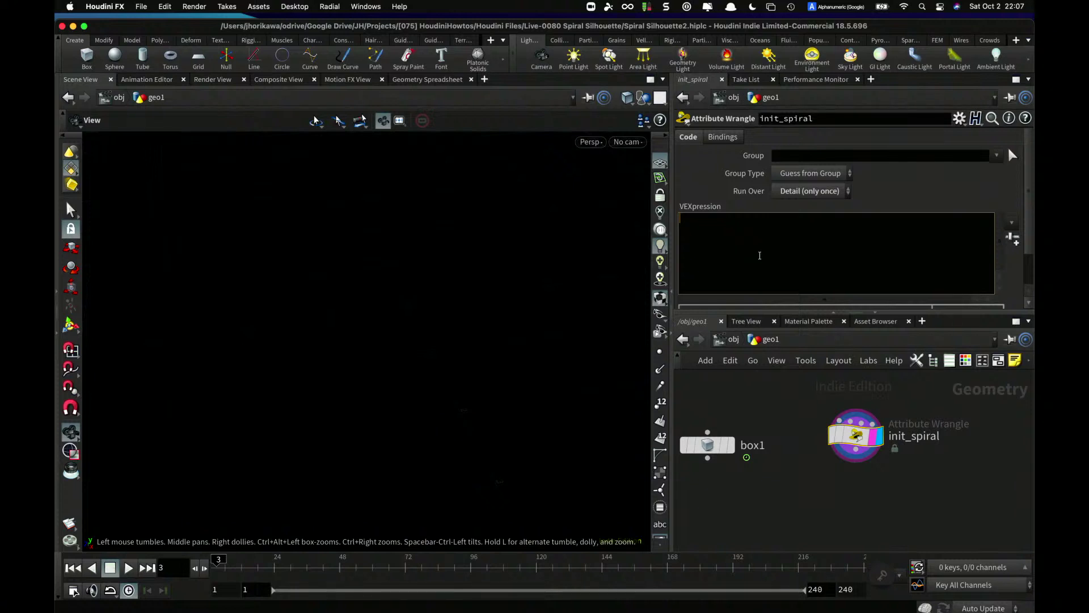
text(float ra)
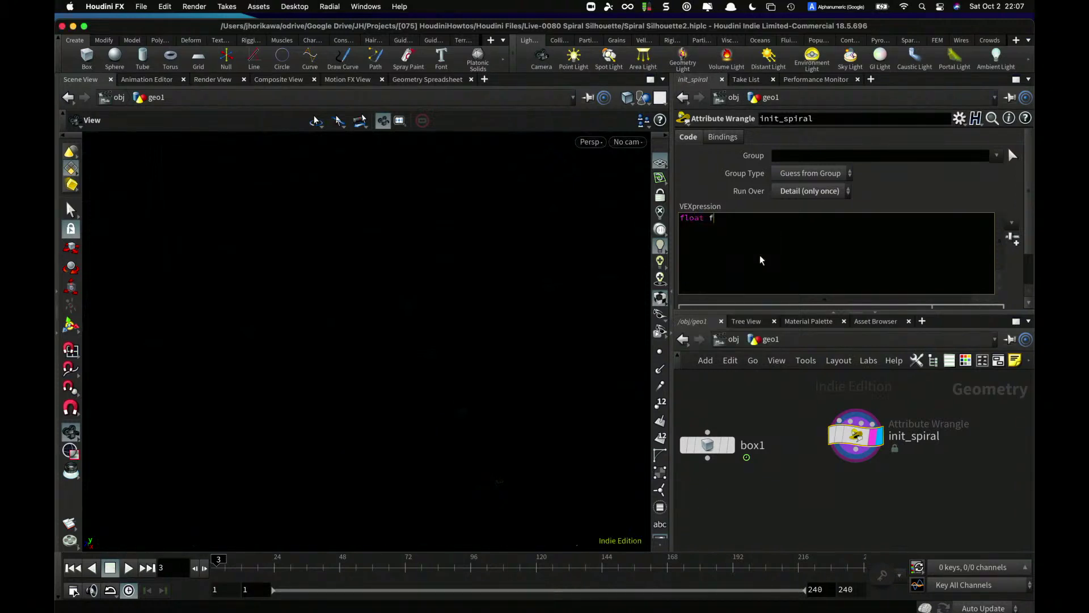
key(BackSpace)
key(BackSpace)
text(fin)
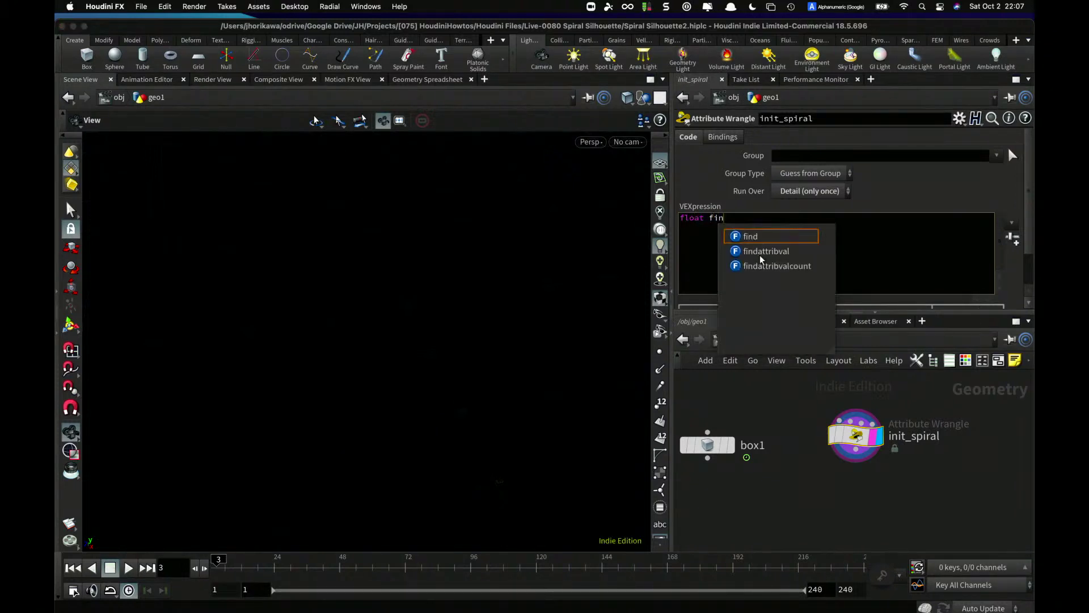
text(rad =)
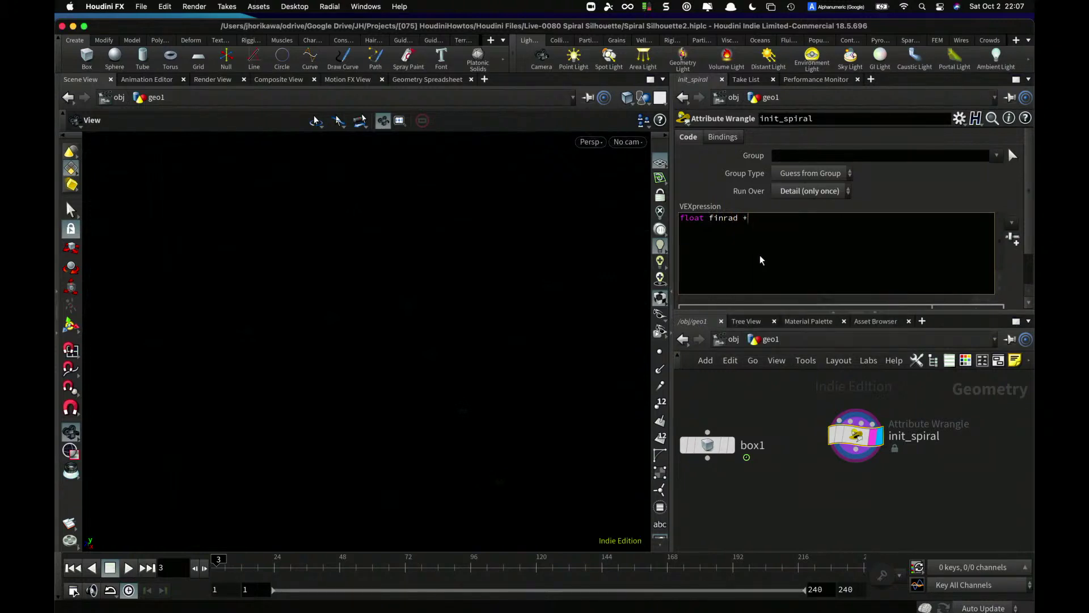
text( chf("rad)
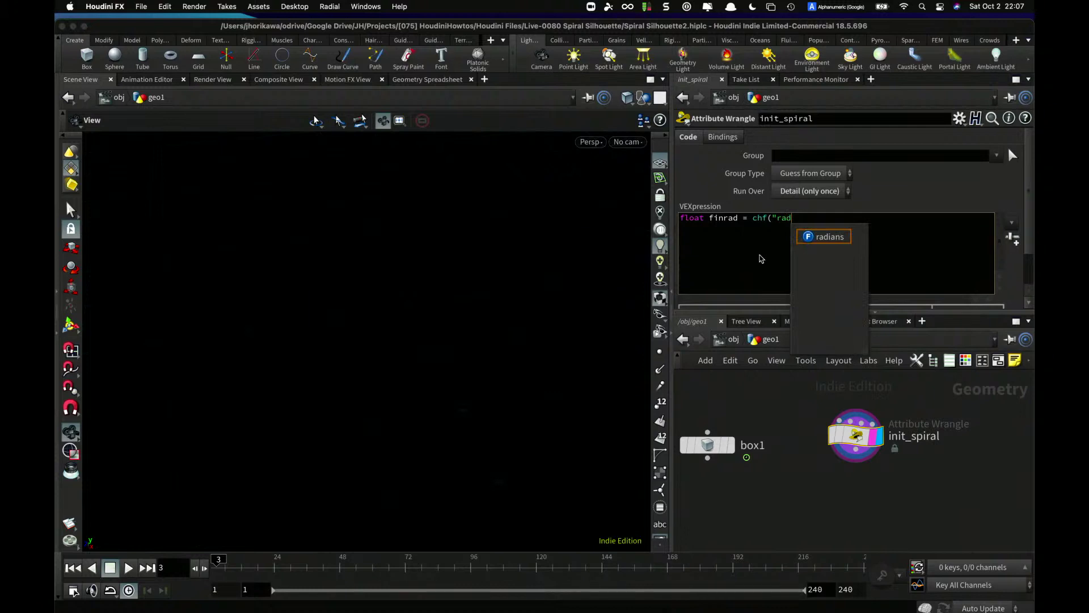
text(");)
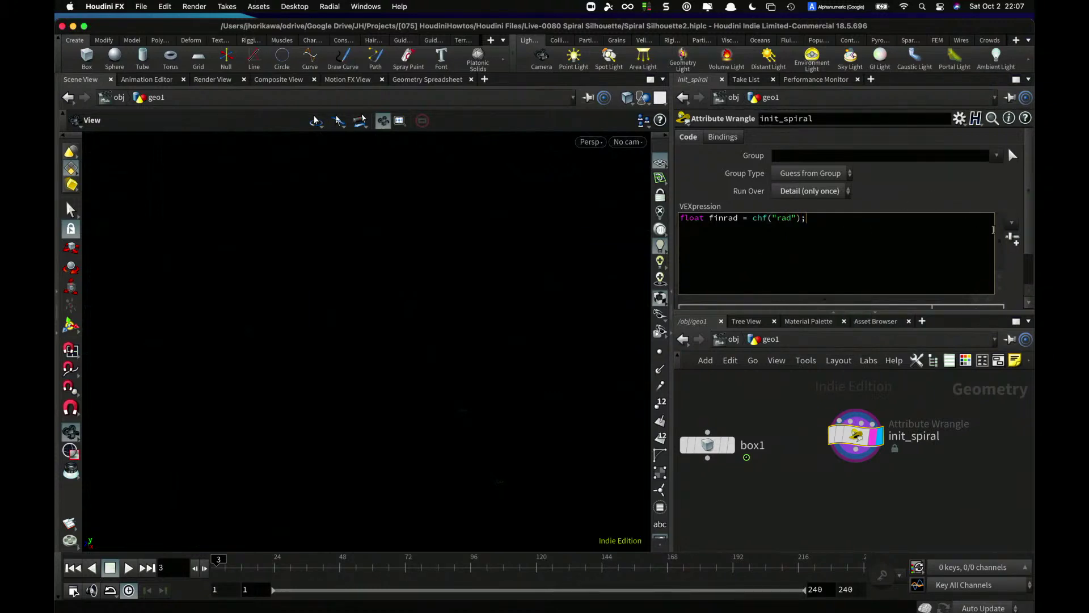
- Generate the Rad parameter from the code, set it to 10, and save the scene
click(1013, 239)
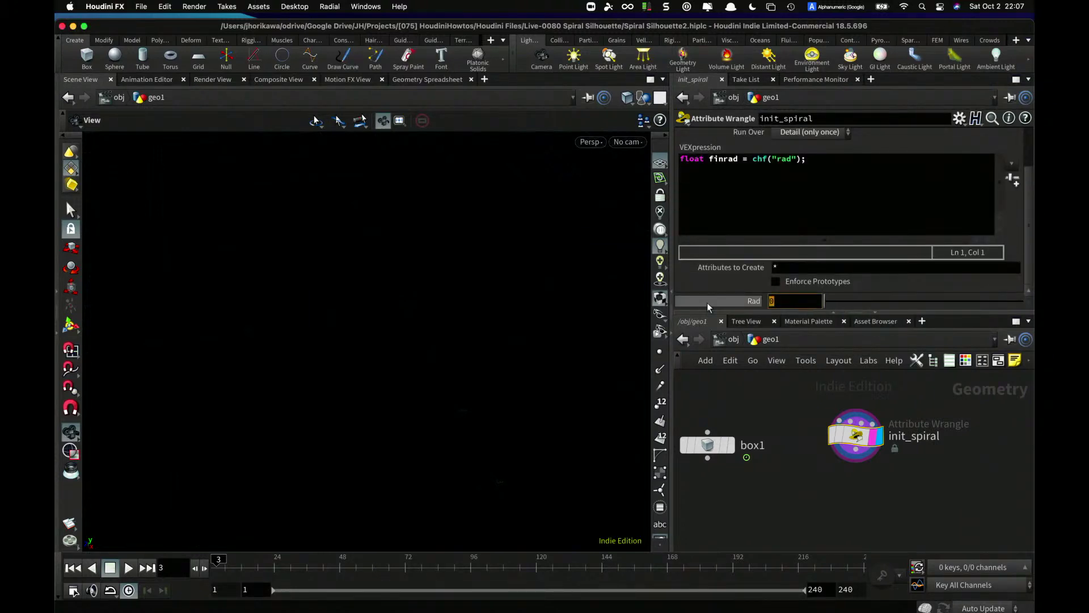
key(super+s)
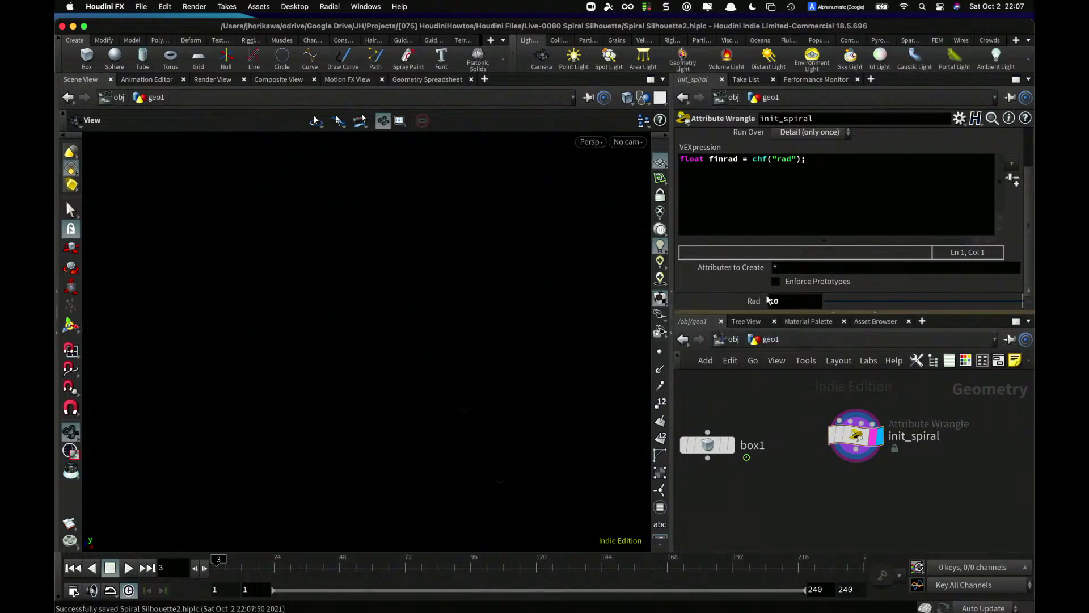
- Add a second code line for the number of rotations: int numrot = chi("numrot");
click(857, 180)
key(Return)
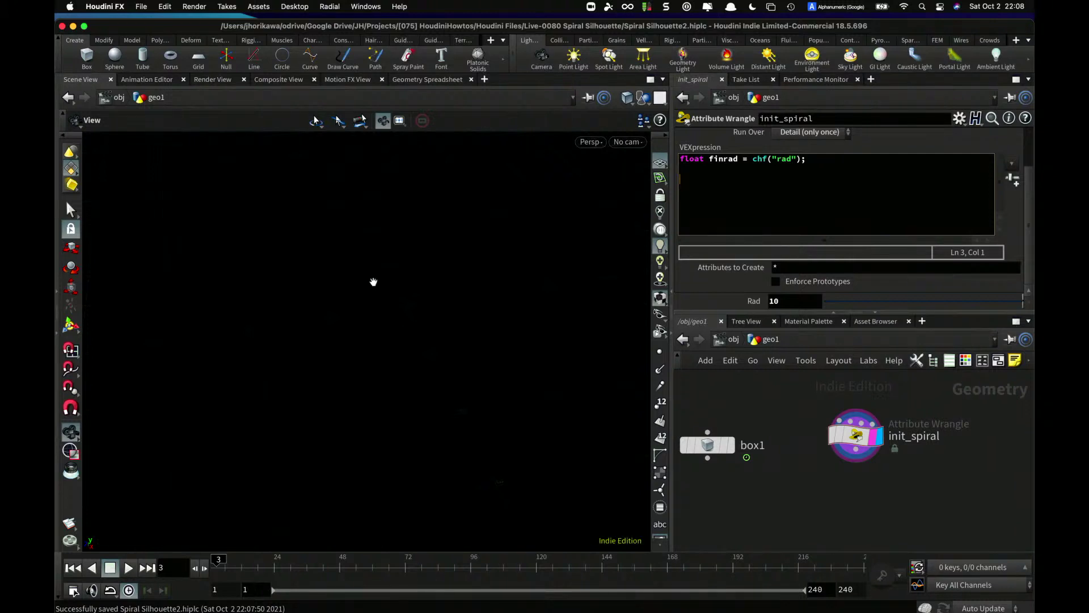
key(BackSpace)
text(f)
key(BackSpace)
text(int numrot = chi(@)
key(BackSpace)
text("numrot");)
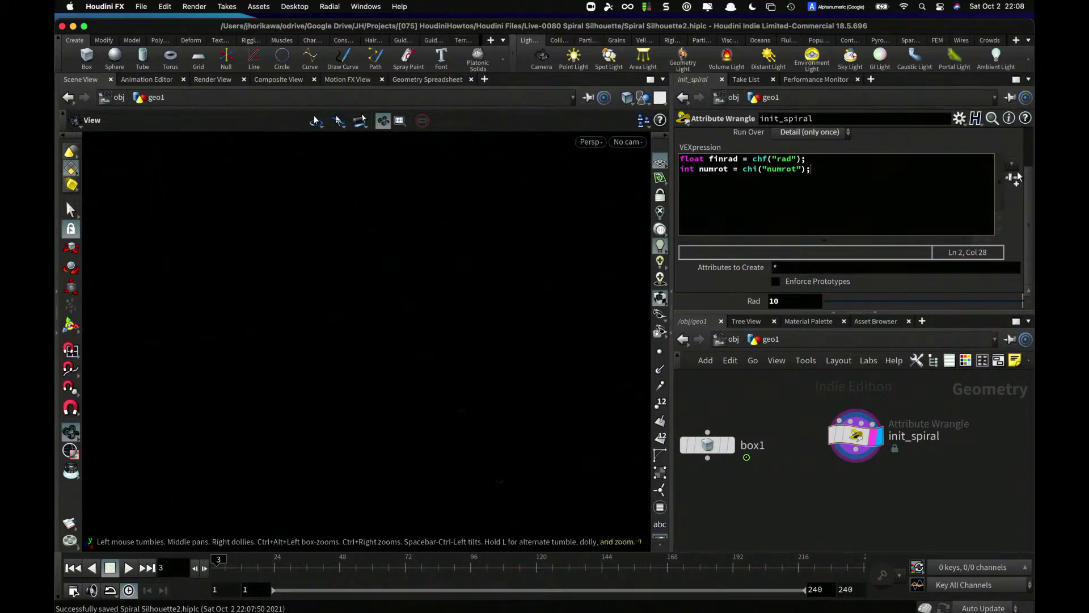
- Generate the Numrot parameter from the code and set it to 100
scroll(1017, 185, up, 2)
scroll(1017, 185, down, 2)
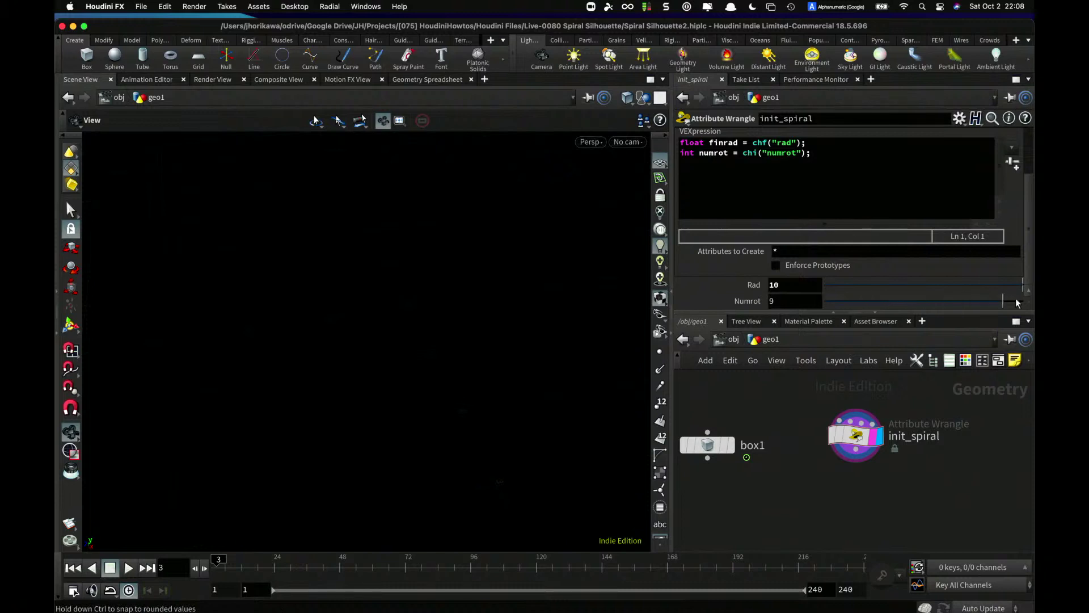
click(779, 302)
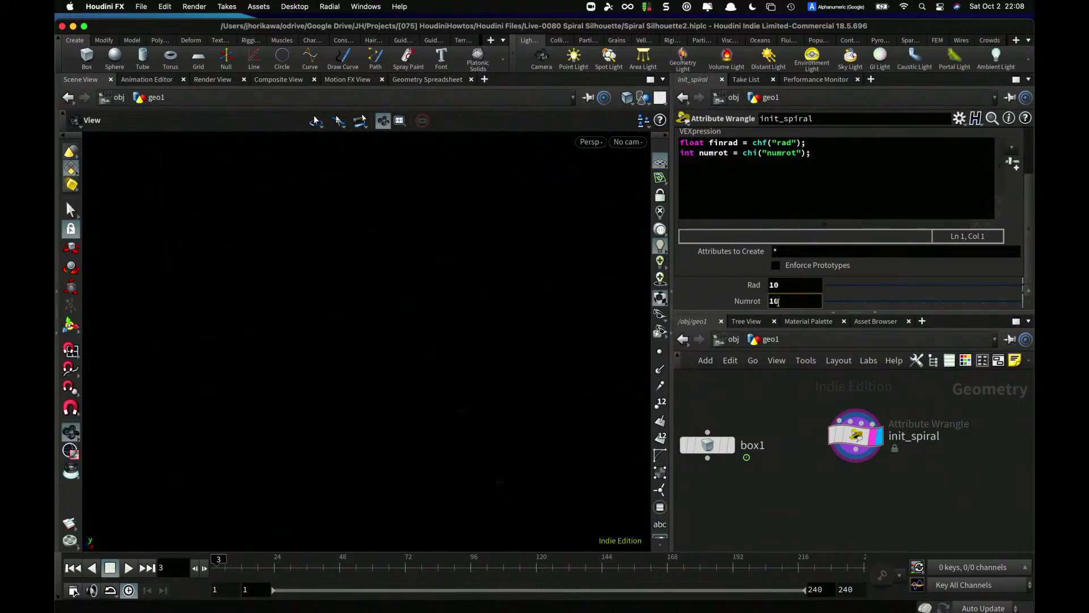
text(0)
key(Return)
- Add a third code line for the point count: int numpt = chi("numpt");
click(855, 150)
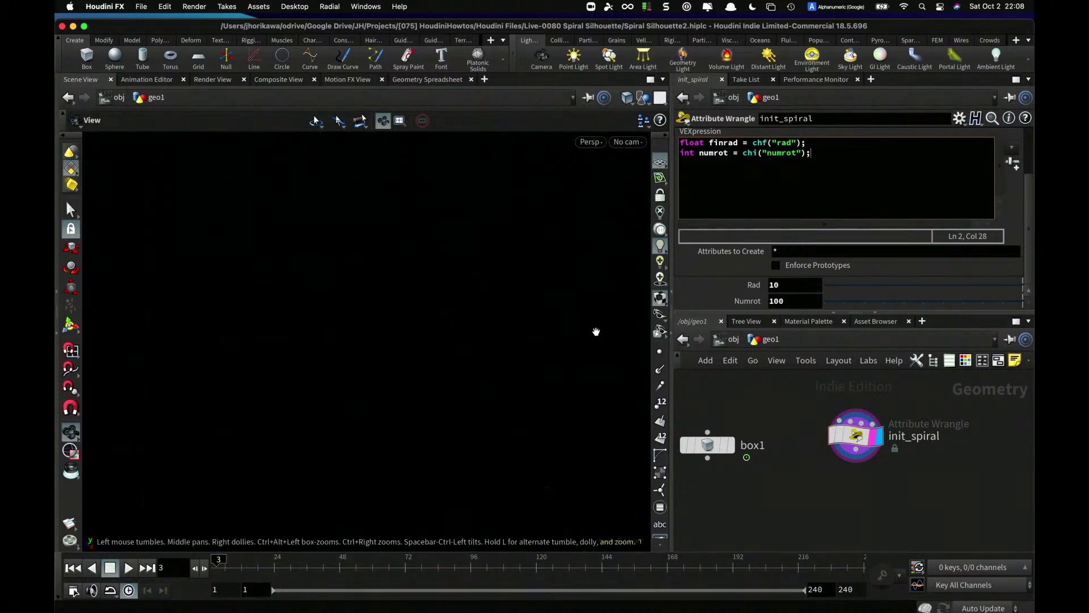
drag(817, 154, 658, 161)
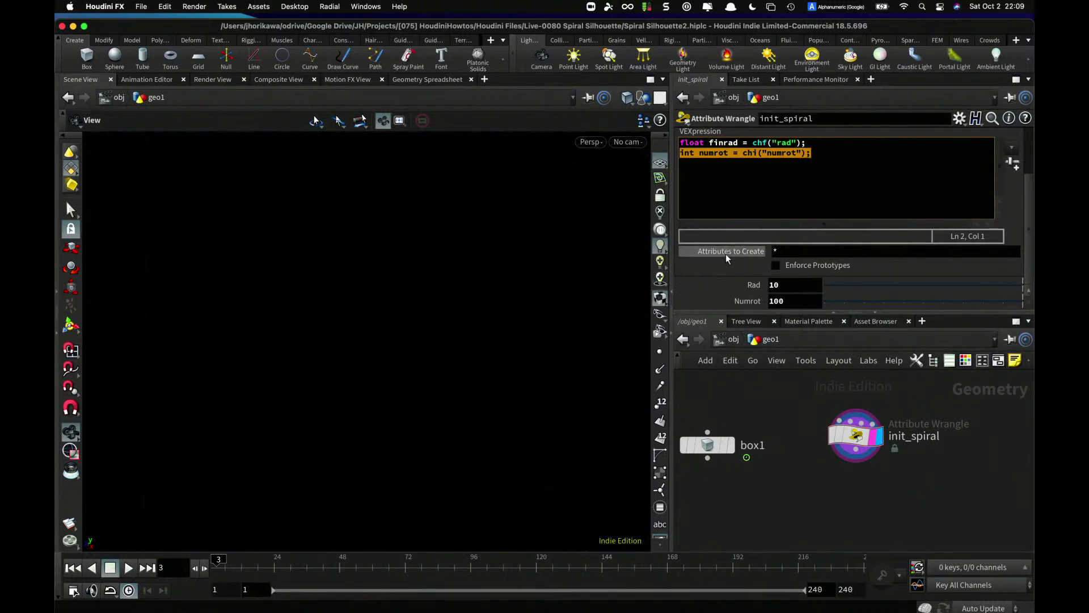
click(754, 188)
key(Return)
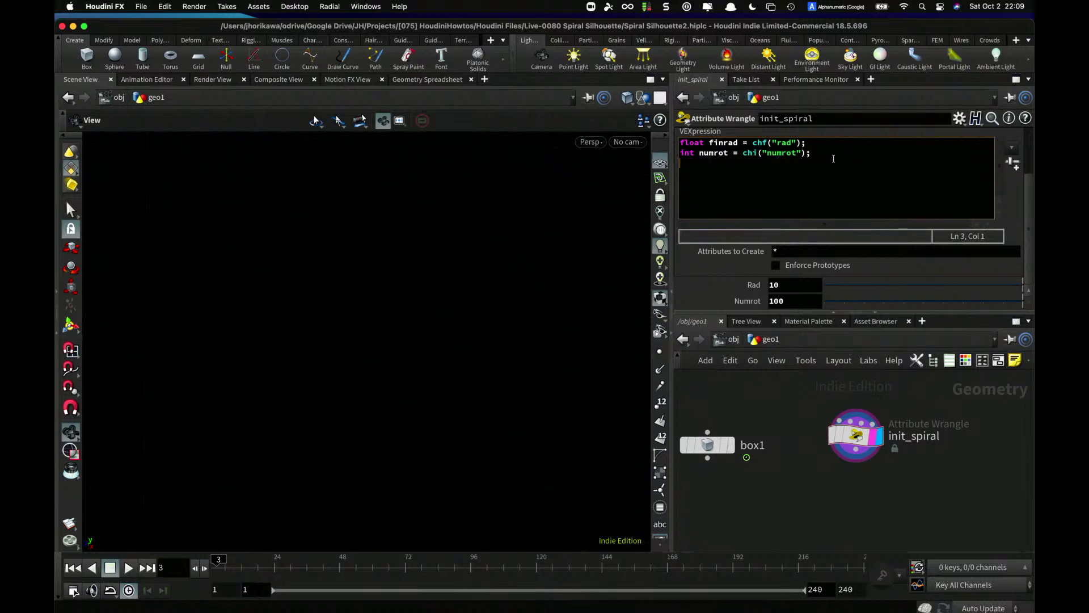
text(int numpt =)
text(chi()
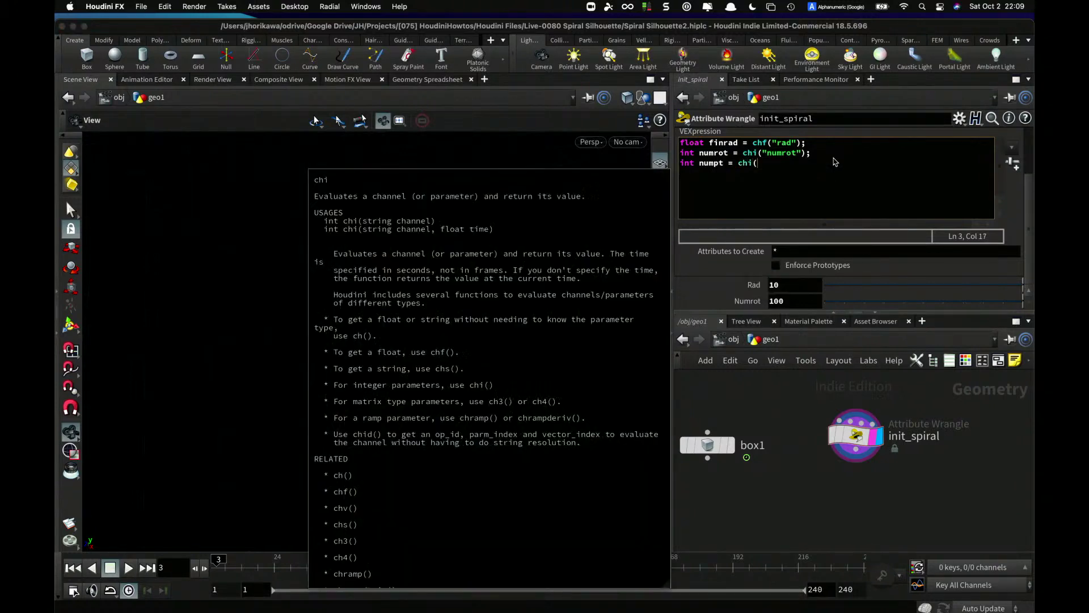
text("numpt");)
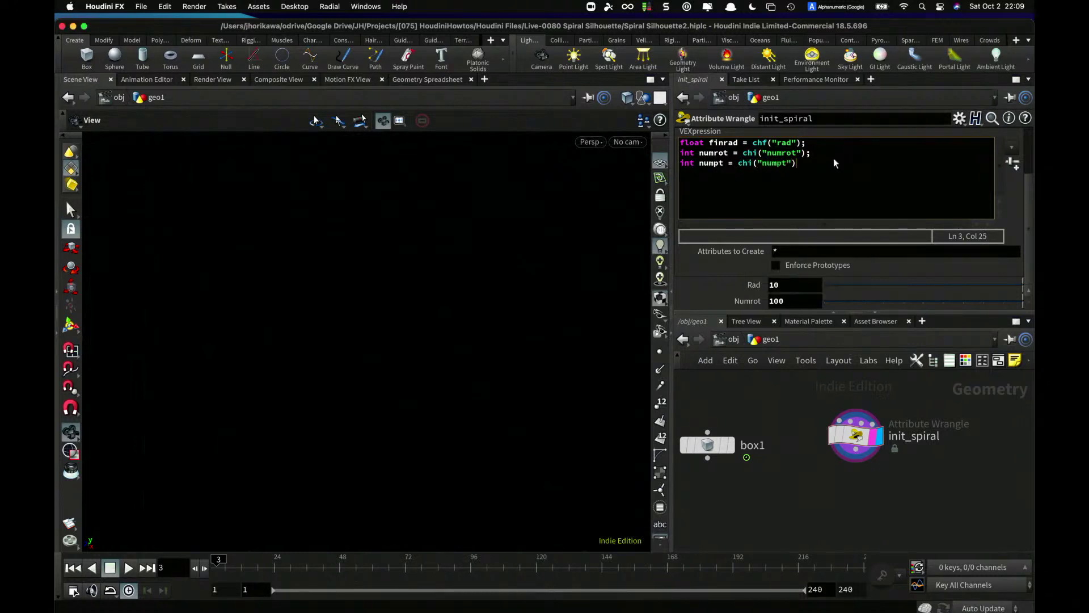
- Generate the Numpt parameter from the code and set it to 10
click(1013, 163)
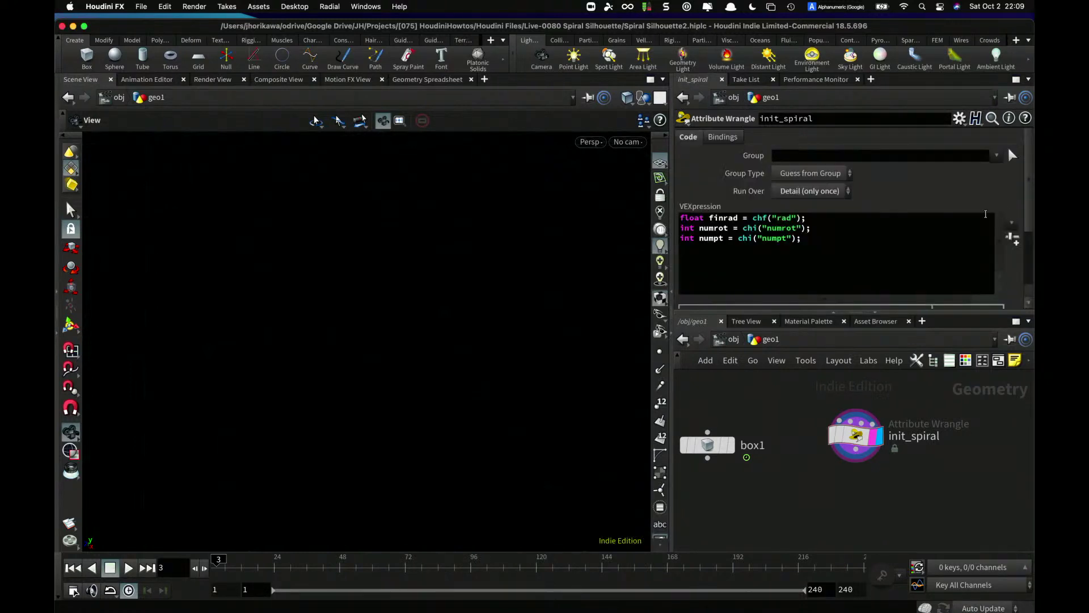
scroll(1022, 256, down, 4)
drag(794, 296, 735, 296)
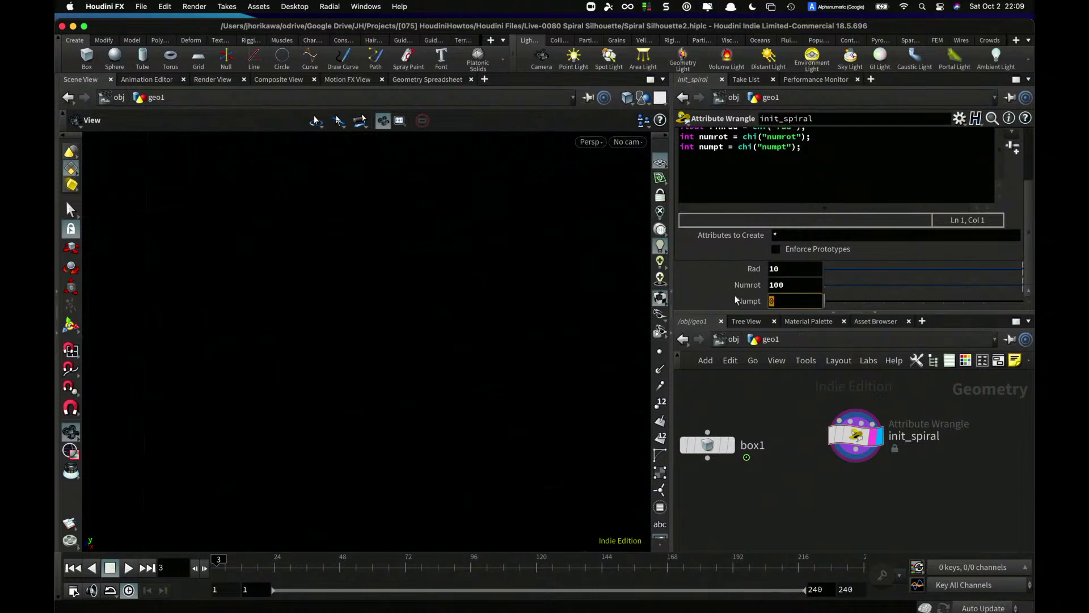
text(10)
key(Return)
click(833, 166)
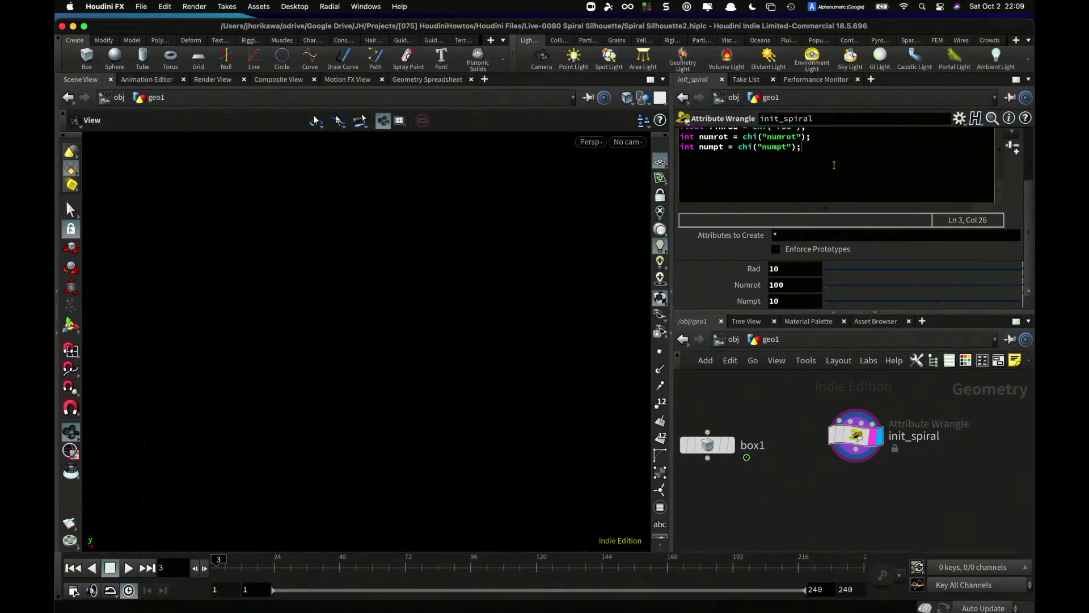
- Start a loop over all spiral points below the variables: for(int i=0; i<numpt * numrot; i++){
scroll(930, 175, up, 3)
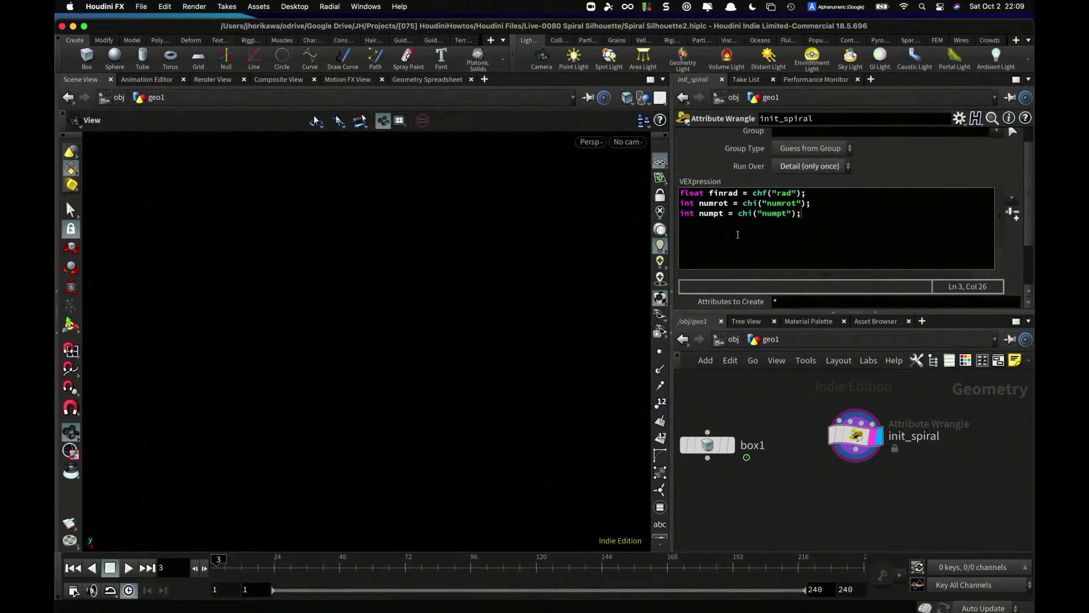
key(Return)
key(Return)
mouse_move(729, 203)
mouse_down()
mouse_move(698, 204)
mouse_move(725, 213)
mouse_up()
click(779, 247)
text(for(int i=0; i<numpt * numrot)
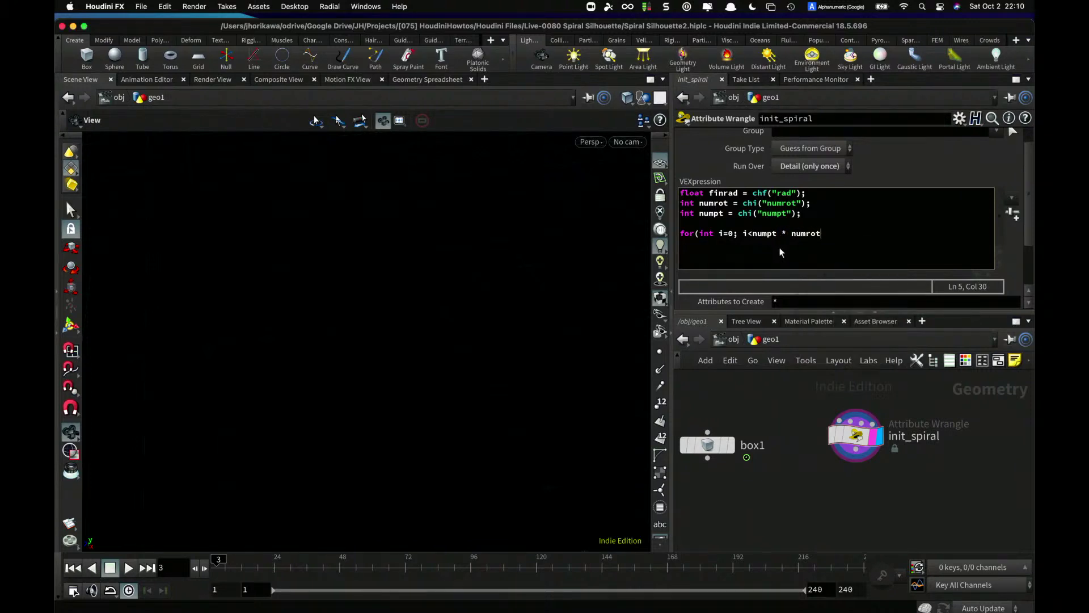
text(; i++){)
key(Return)
- Define the angle inside the loop as float ang = (i % numpt) / numpt * $PI * 2.0; and save the scene
text(float ang =)
drag(725, 214, 697, 214)
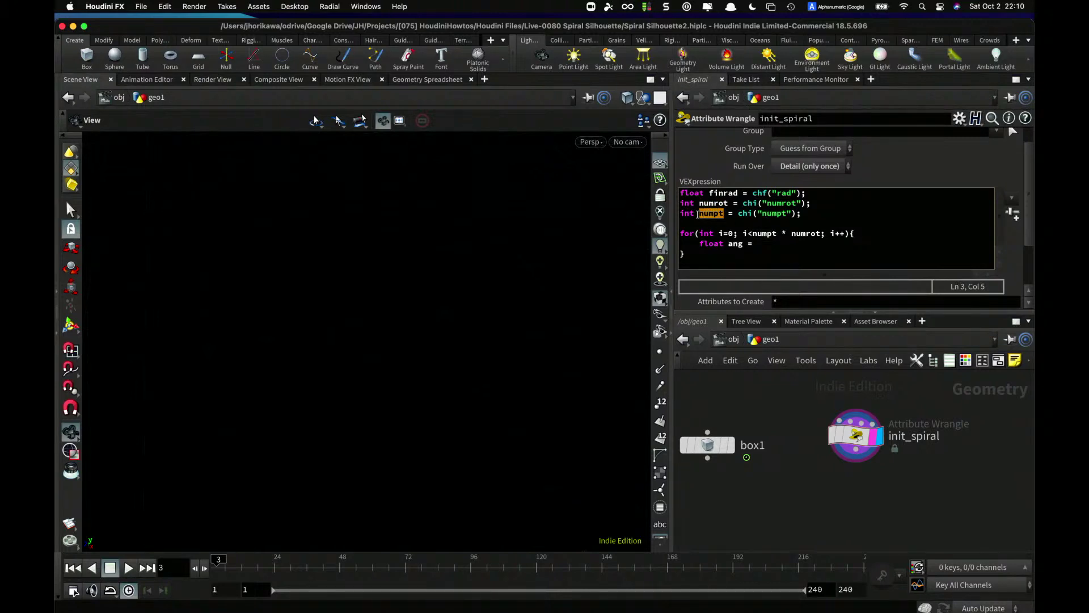
click(765, 239)
text(i % numpt)
click(813, 246)
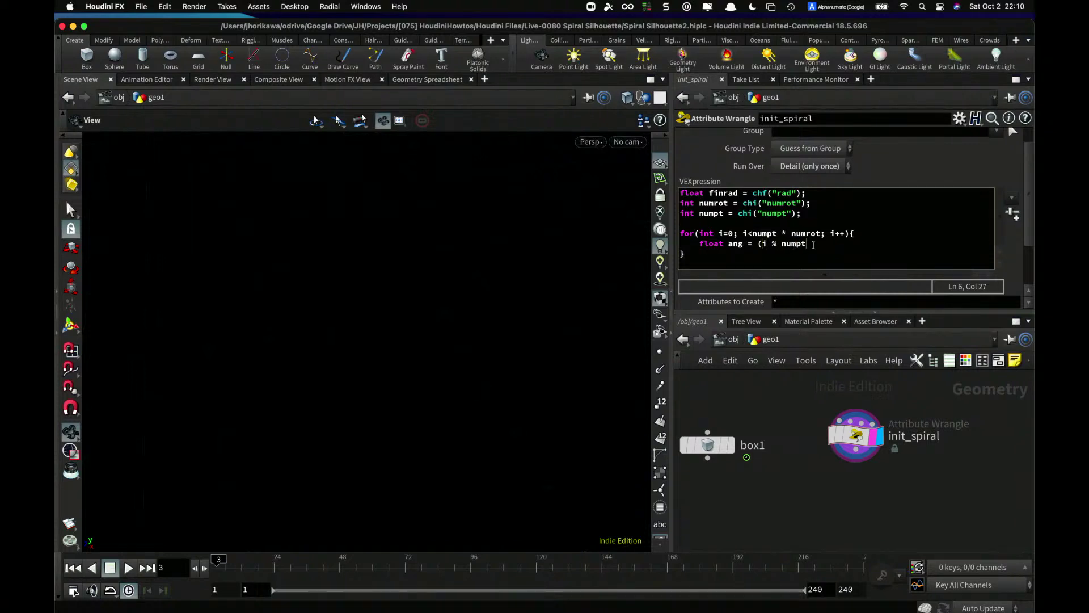
text() )
text(*)
key(BackSpace)
key(BackSpace)
text(/ numpt * %)
key(BackSpace)
text($PI * 2.0;)
key(super+s)
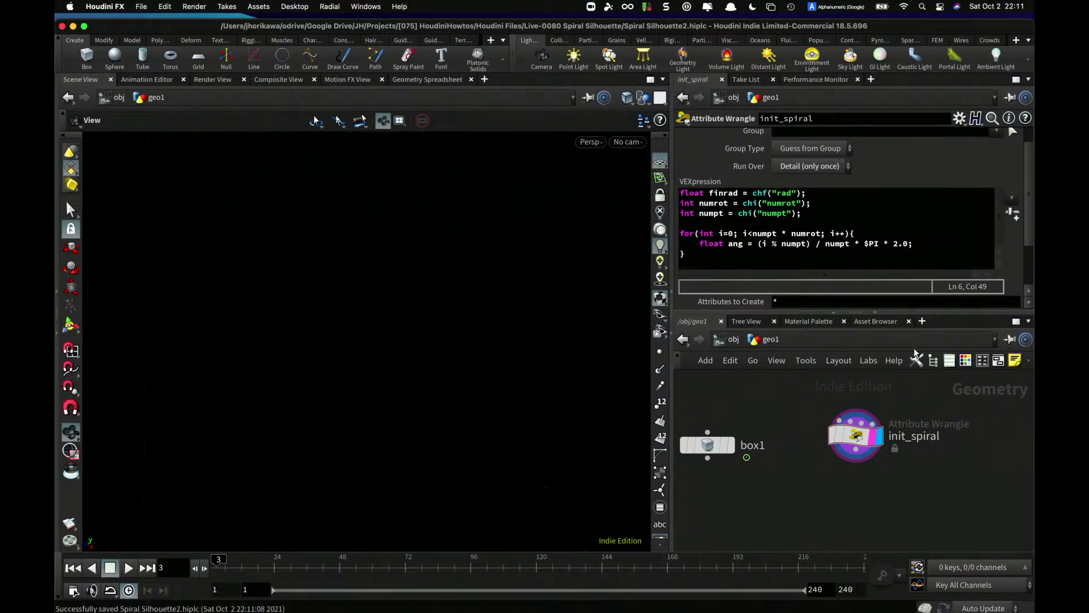
- Examine the parts of the angle formula in the loop, from the modulo ratio to the full-circle multiplier
drag(759, 245, 849, 245)
click(809, 248)
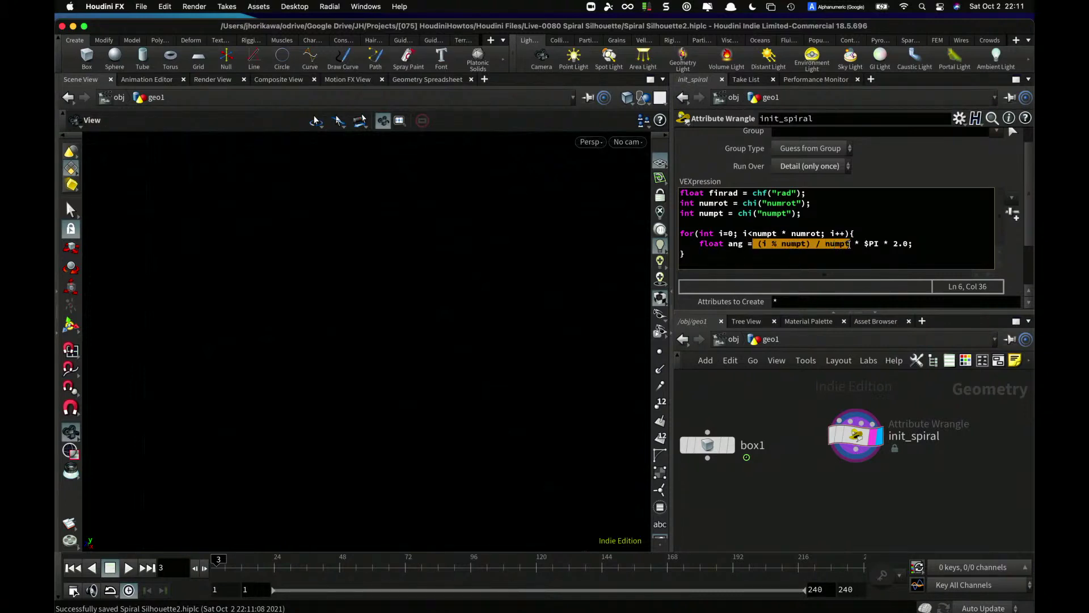
click(849, 245)
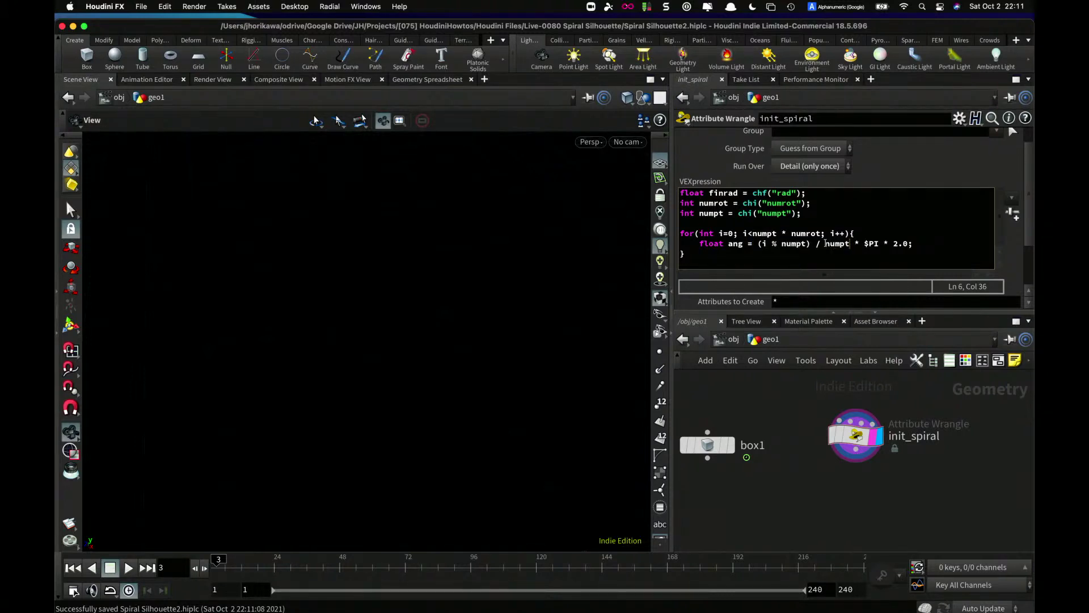
drag(826, 244, 849, 245)
click(850, 244)
drag(850, 244, 910, 243)
click(755, 247)
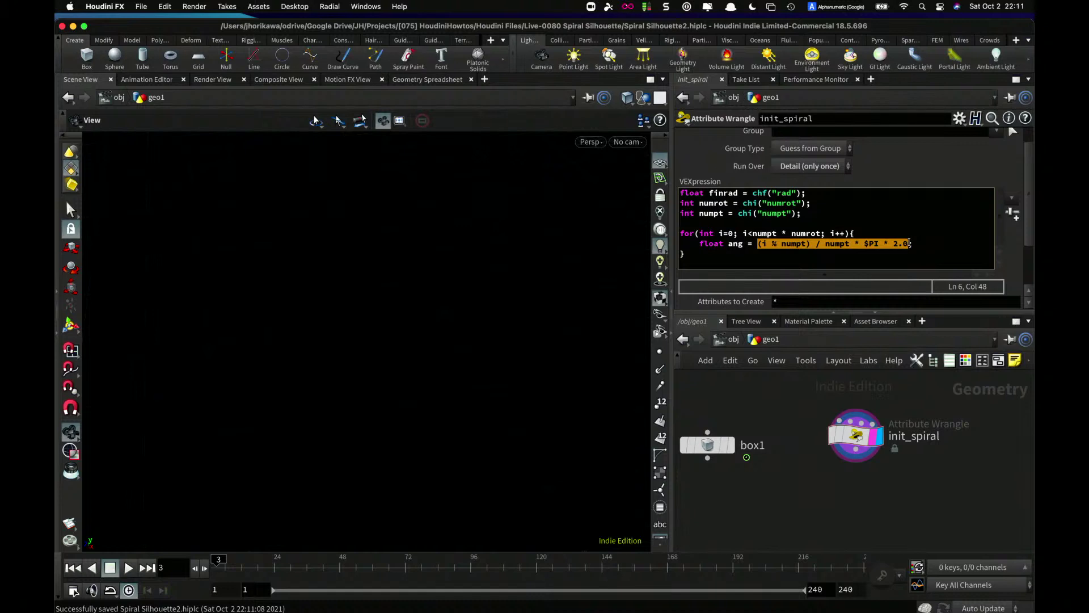
- Add a radius line below the angle, reusing the loop's limit expression: float rad = finrad / (numpt * numrot) * i
click(914, 243)
key(Return)
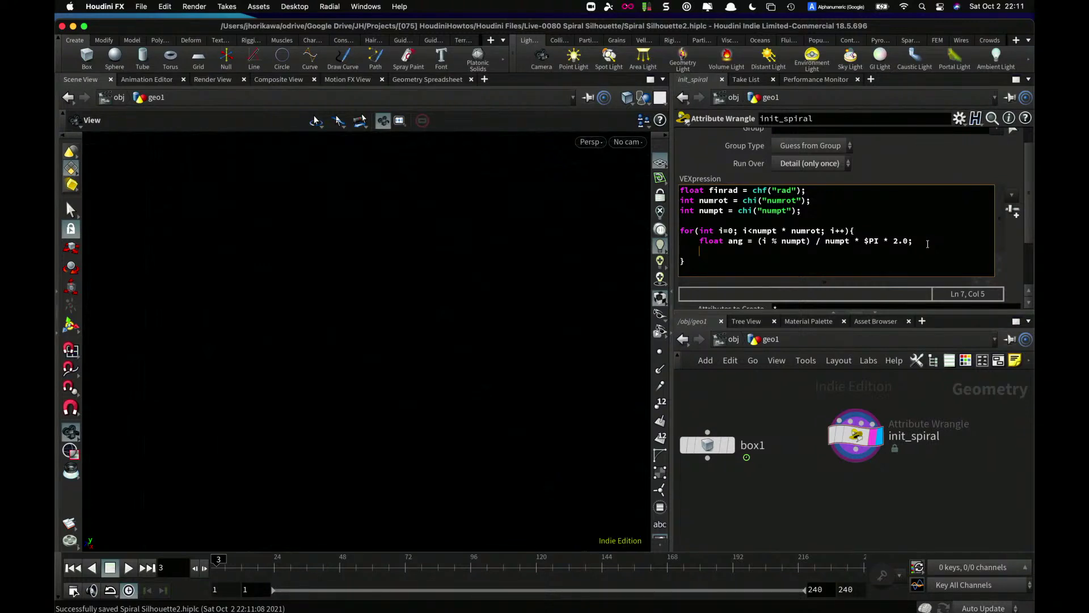
text(float rad = finrad)
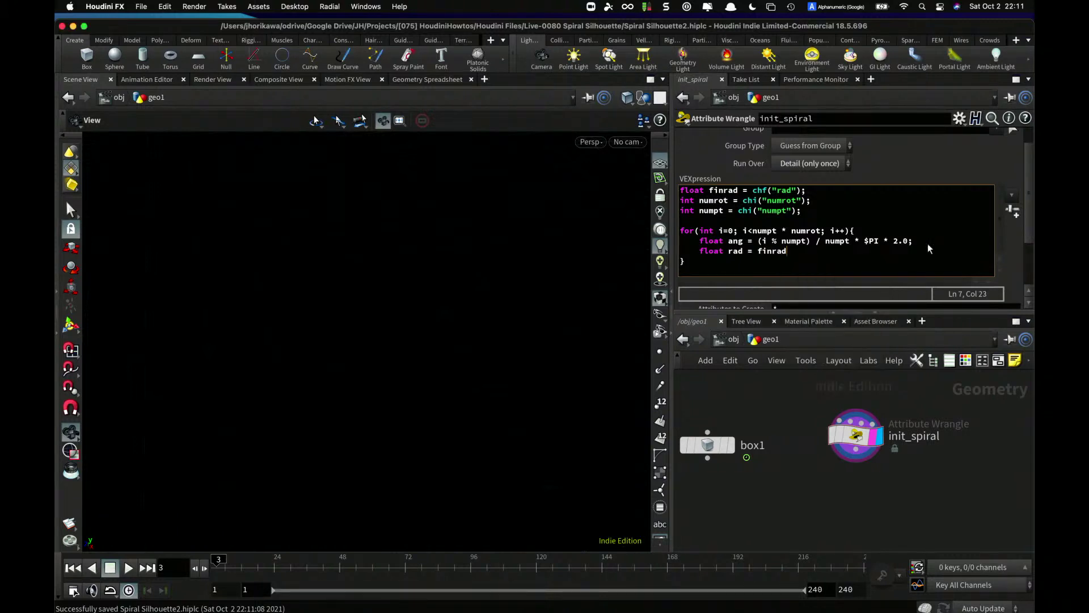
text( /)
click(754, 231)
drag(754, 230, 821, 231)
key(super+c)
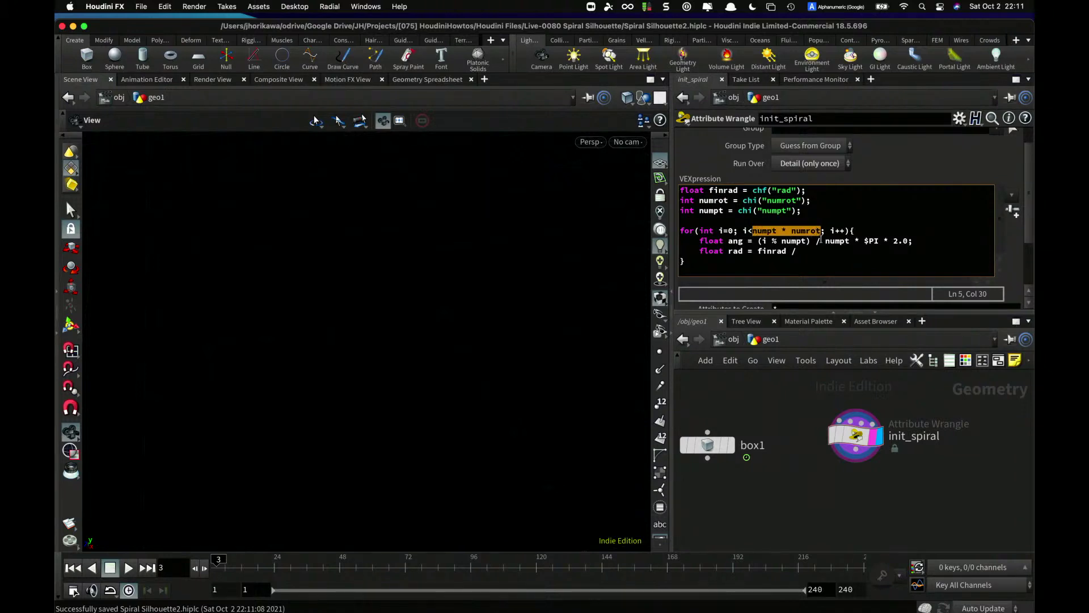
click(817, 249)
text(())
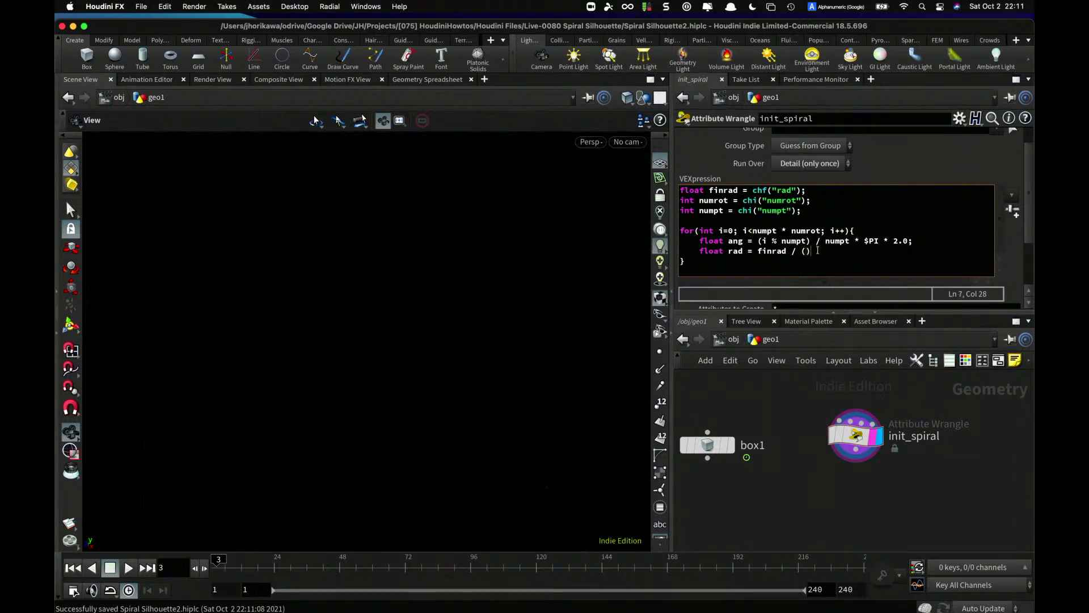
key(super+v)
text(* i)
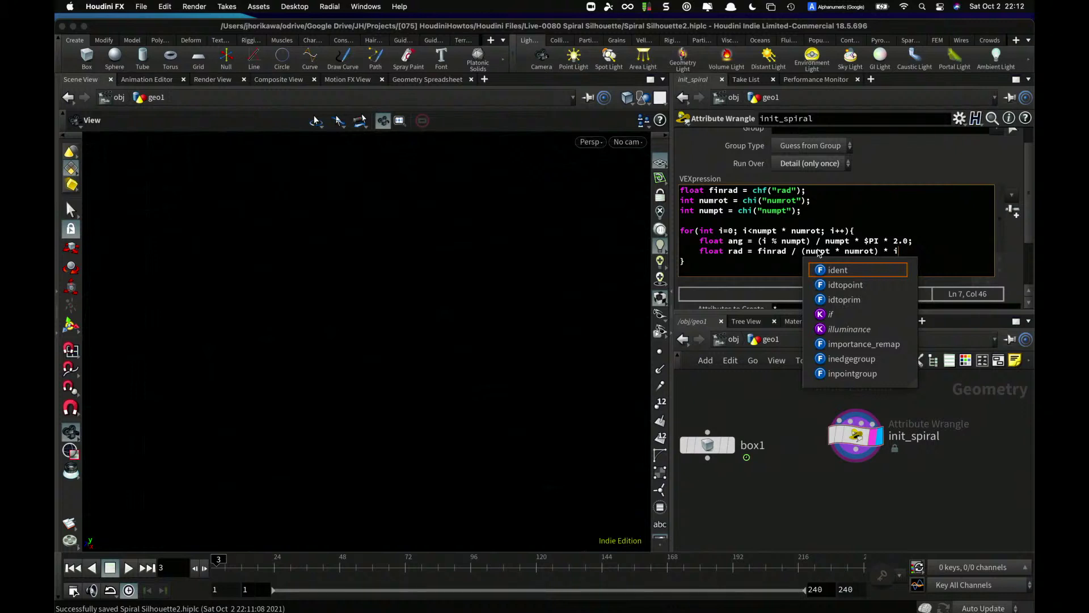
- Change the radius divisor to float(numpt * numrot -1 ), end the statement with a semicolon and save the scene
click(877, 252)
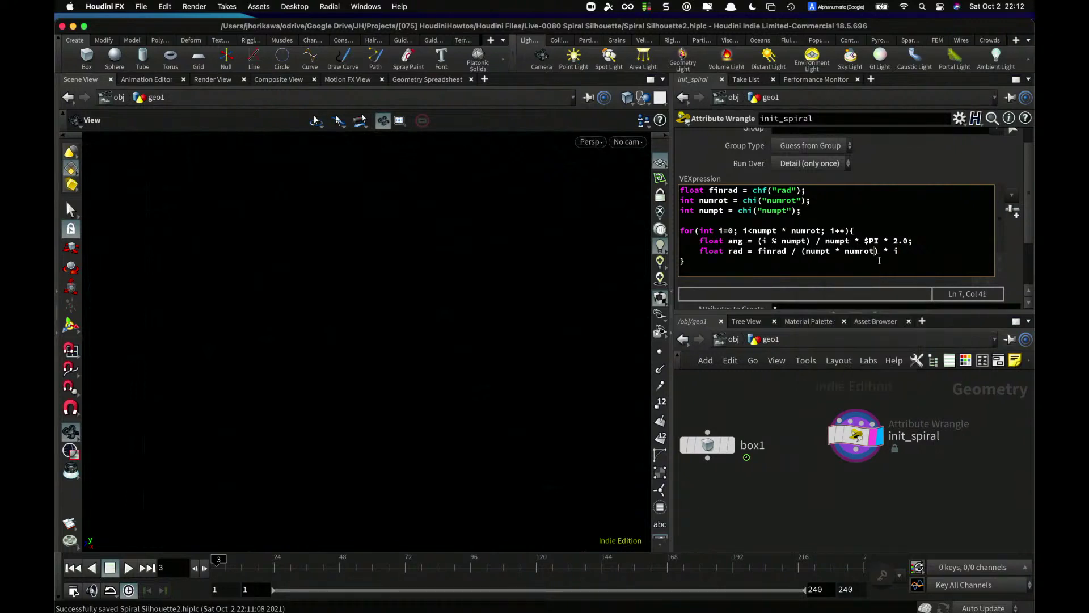
text(-1)
key(Right)
key(Right)
text(;)
click(803, 252)
text(float)
key(Return)
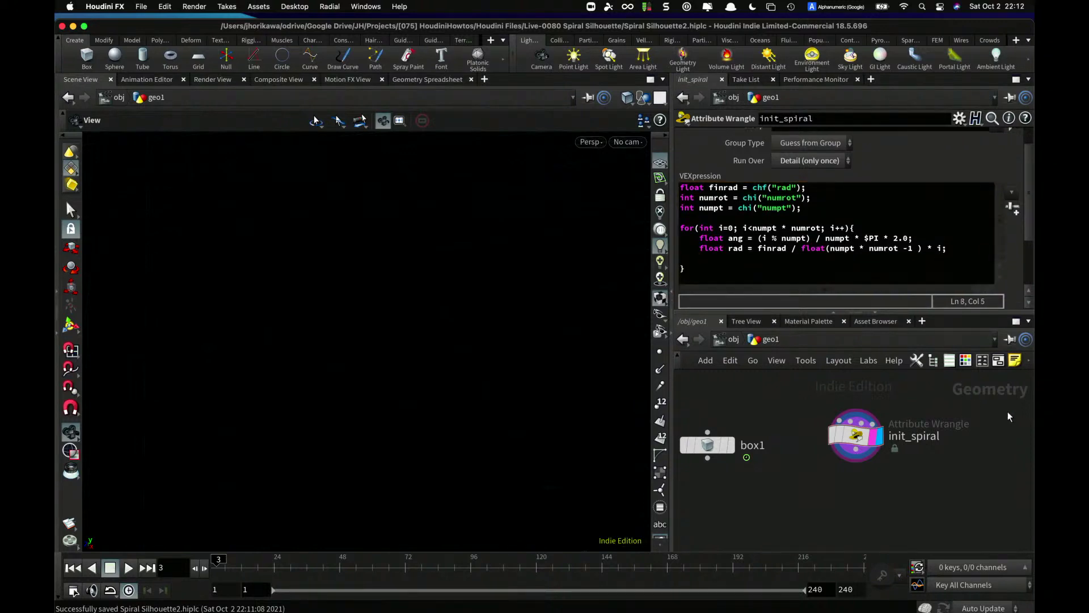
key(ctrl+s)
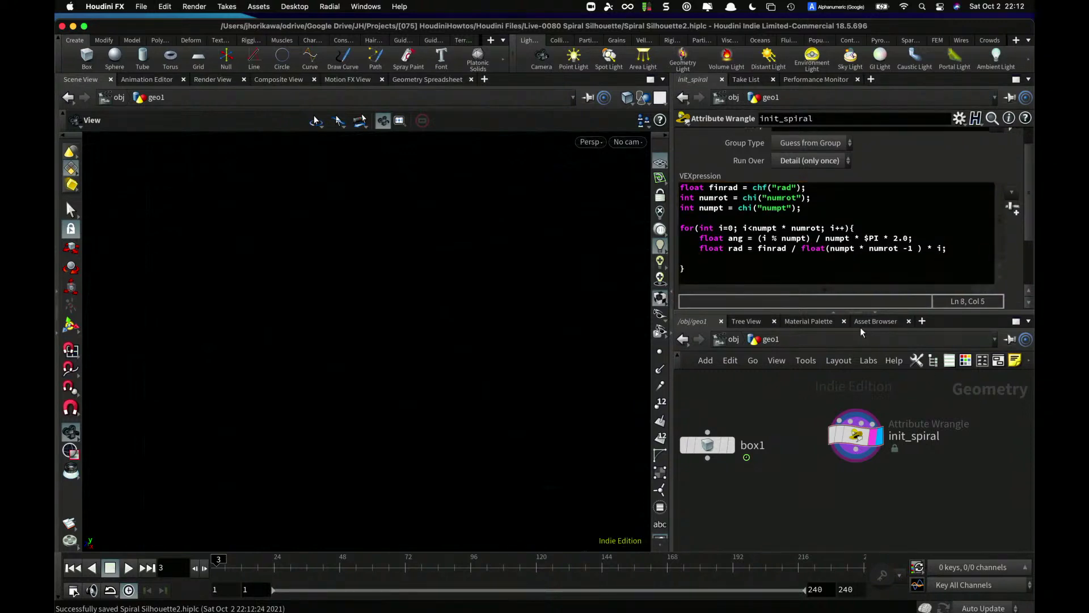
- Add the point position line to the loop: vector pos = set(rad, 0, 0);
drag(736, 248, 725, 249)
click(734, 237)
click(737, 257)
text(vector pos = set()
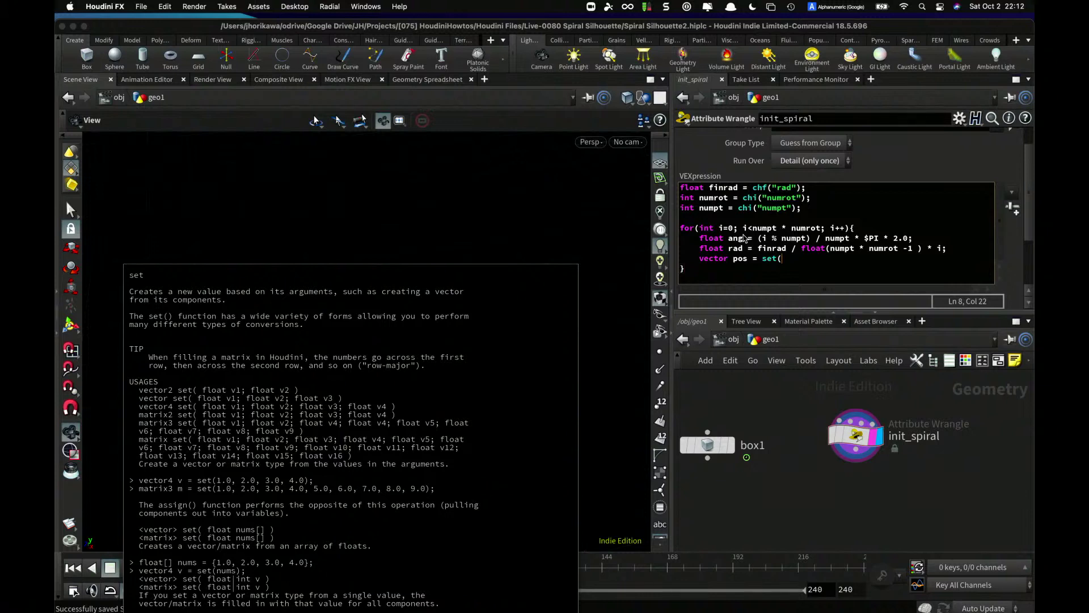
text(rad, 0, 0);)
key(Return)
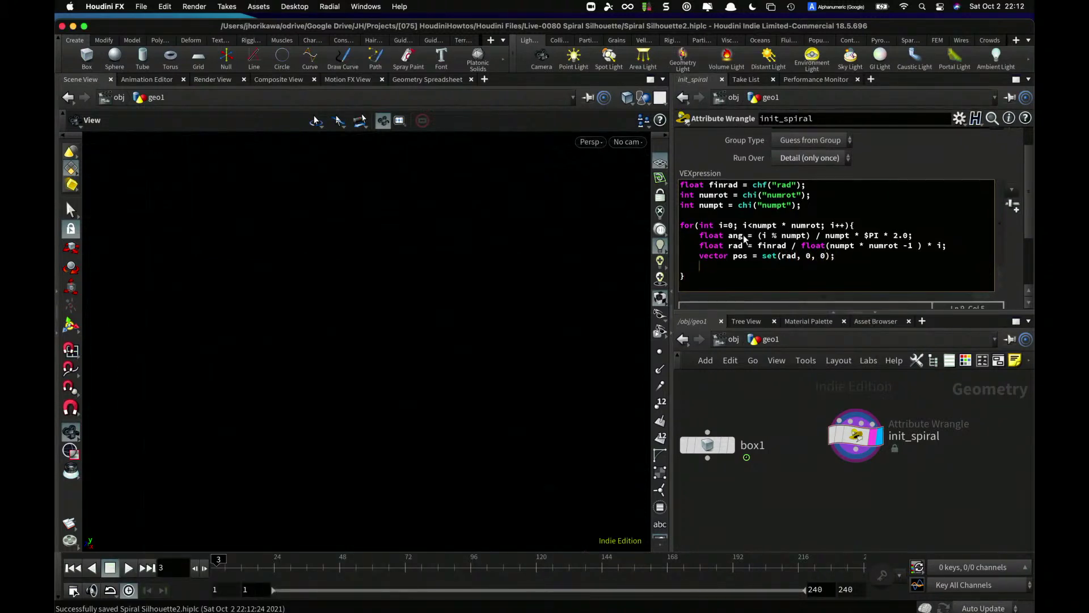
- Create an identity matrix on the following loop line: matrix mat = ident();
text(matrix mat +)
key(BackSpace)
text(ident();)
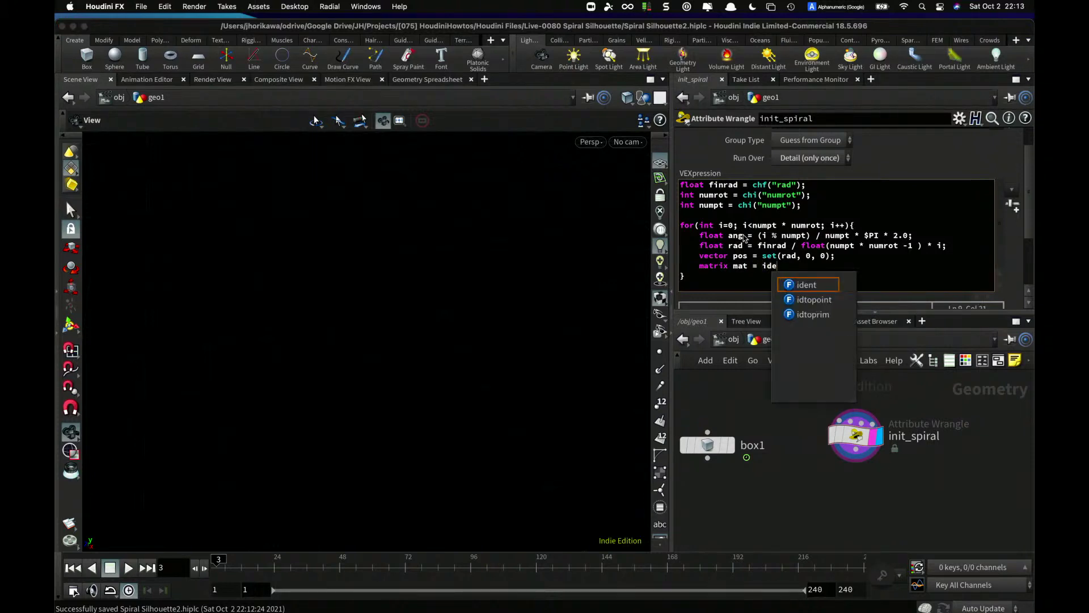
key(Return)
- Add the matrix rotation about the Y axis: rotate(mat, and, set(0,1,0));
text(rotate(mat, )
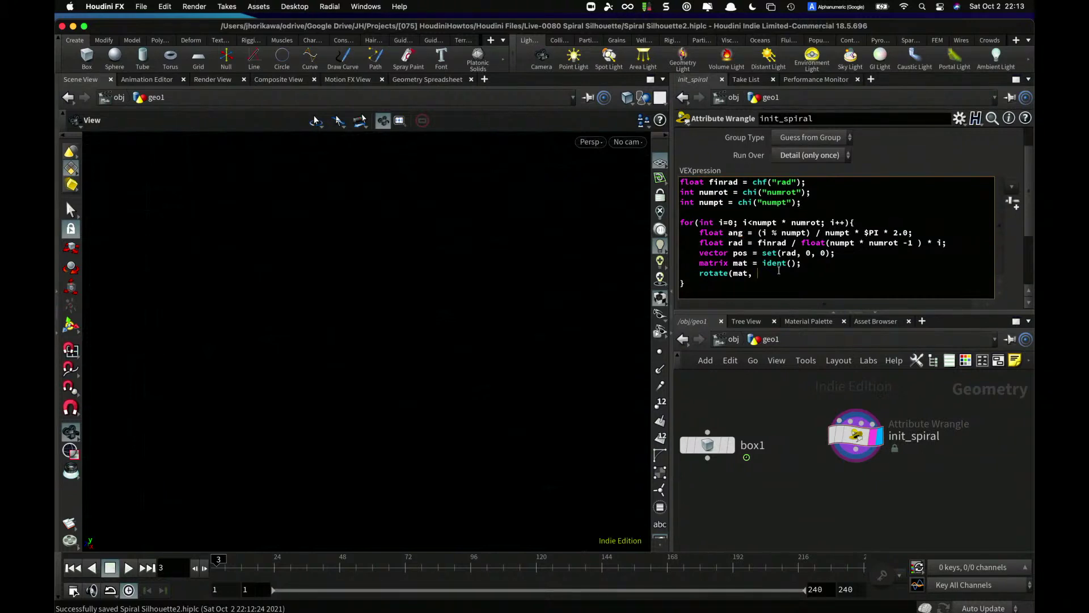
text(and, (set)
key(BackSpace)
key(BackSpace)
key(BackSpace)
key(BackSpace)
text(set0,)
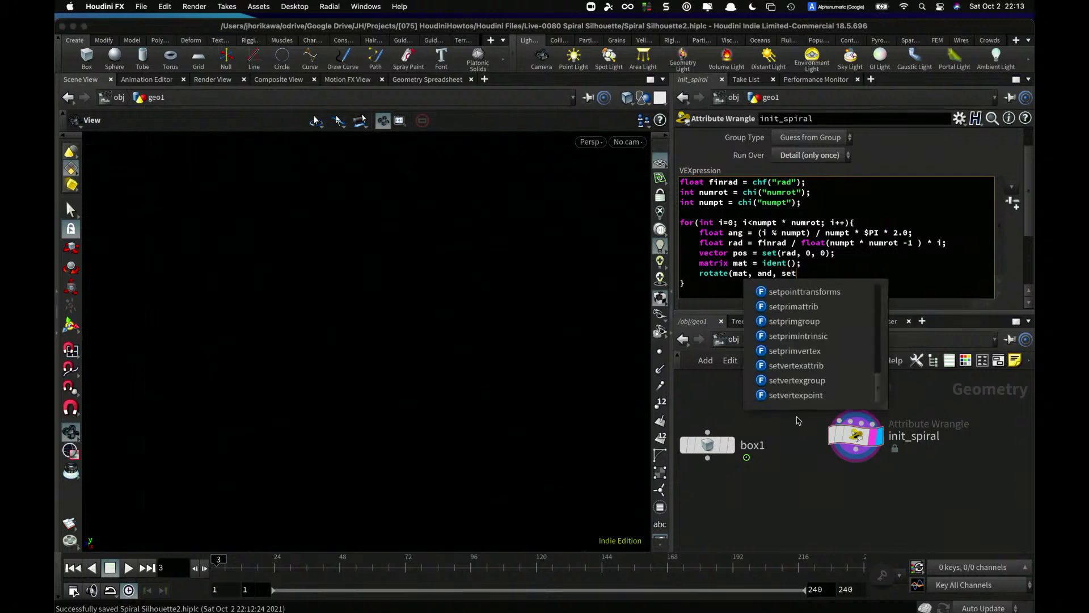
key(BackSpace)
key(BackSpace)
text((0,1,)
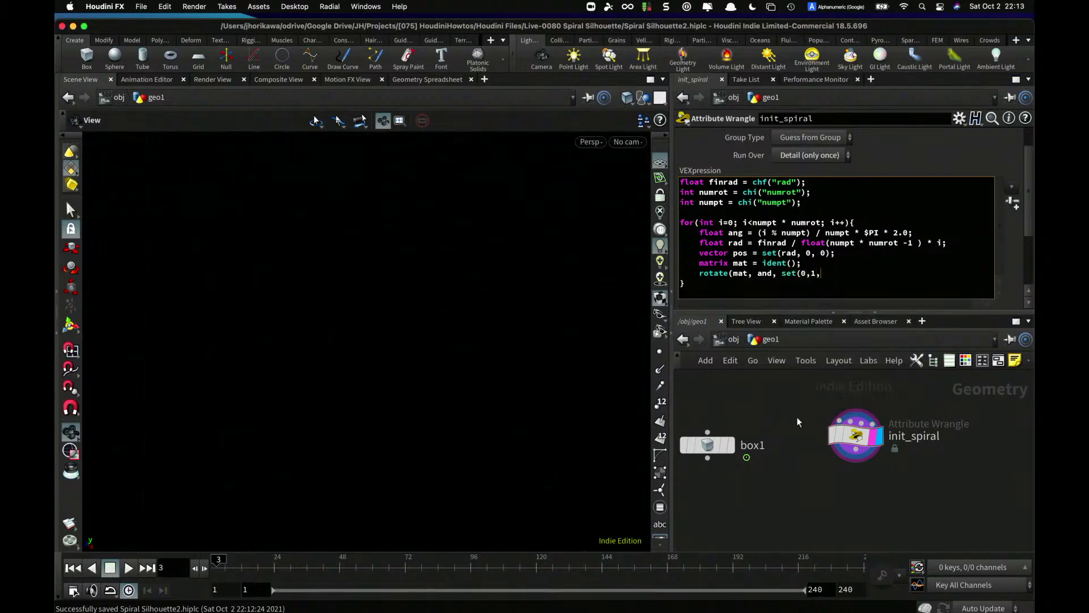
text(0)))
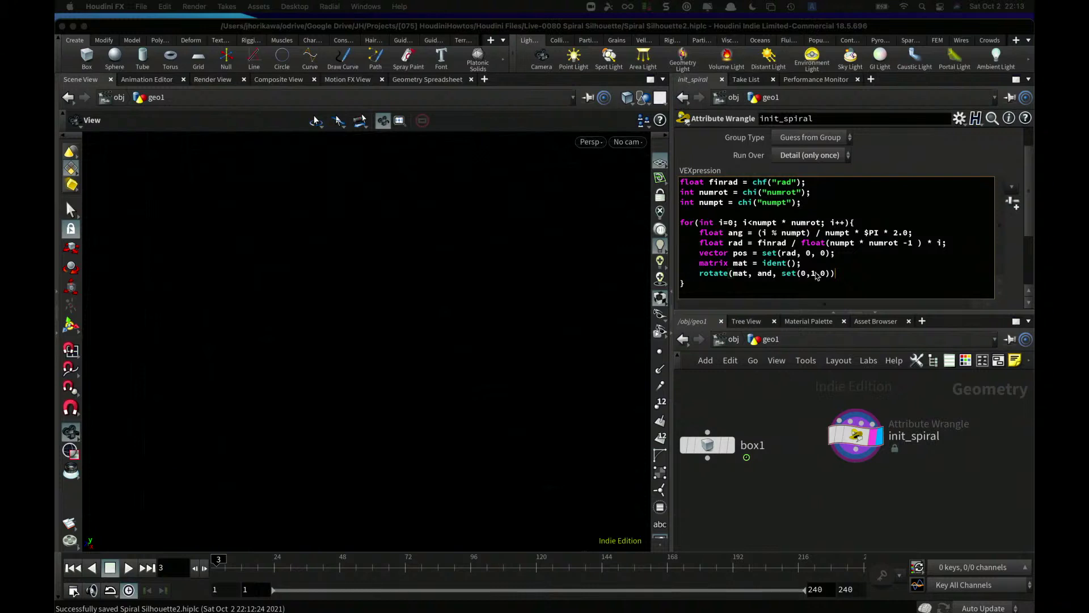
click(851, 272)
text(;)
key(Return)
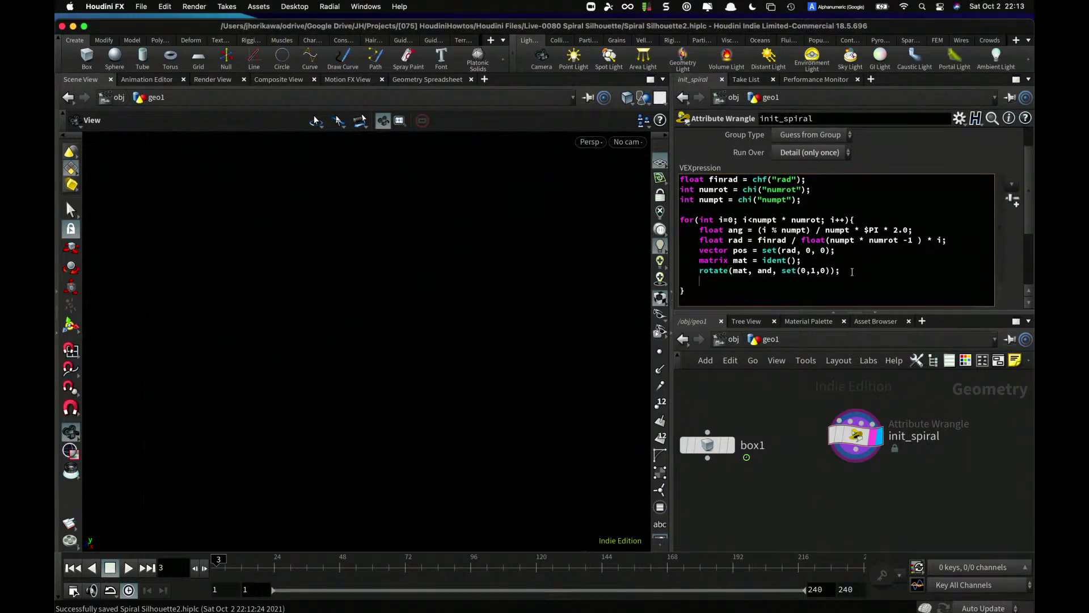
- Transform the position with pos *= mat; and create the point with int pt = addpoint(0, pos);, applying the code
text(pos *= mat;)
key(Return)
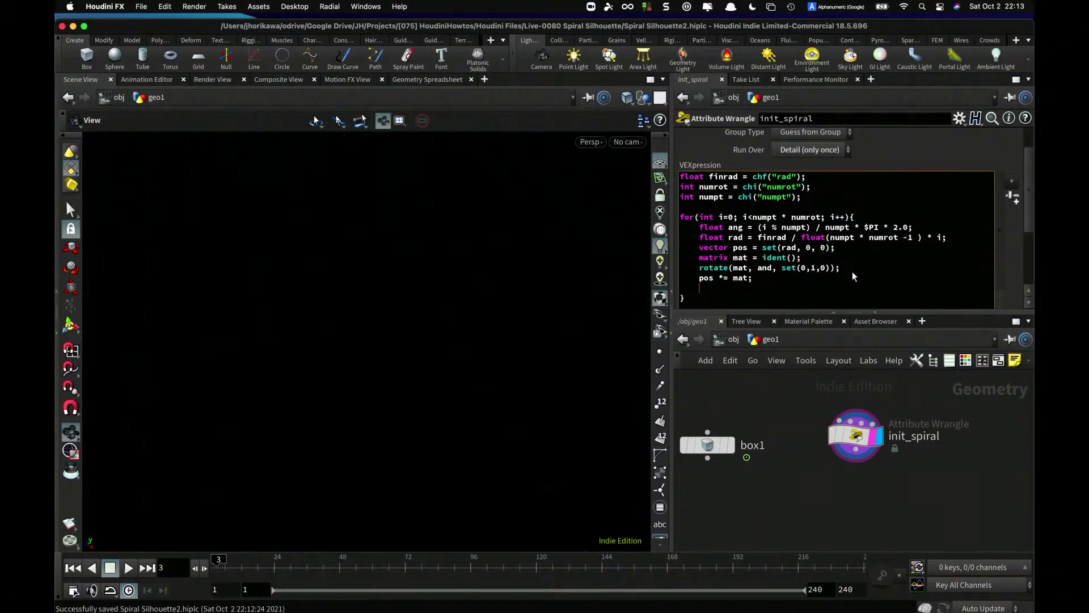
text(int =t)
key(BackSpace)
key(BackSpace)
key(BackSpace)
text(pt = addpoint(0, pos)
click(830, 516)
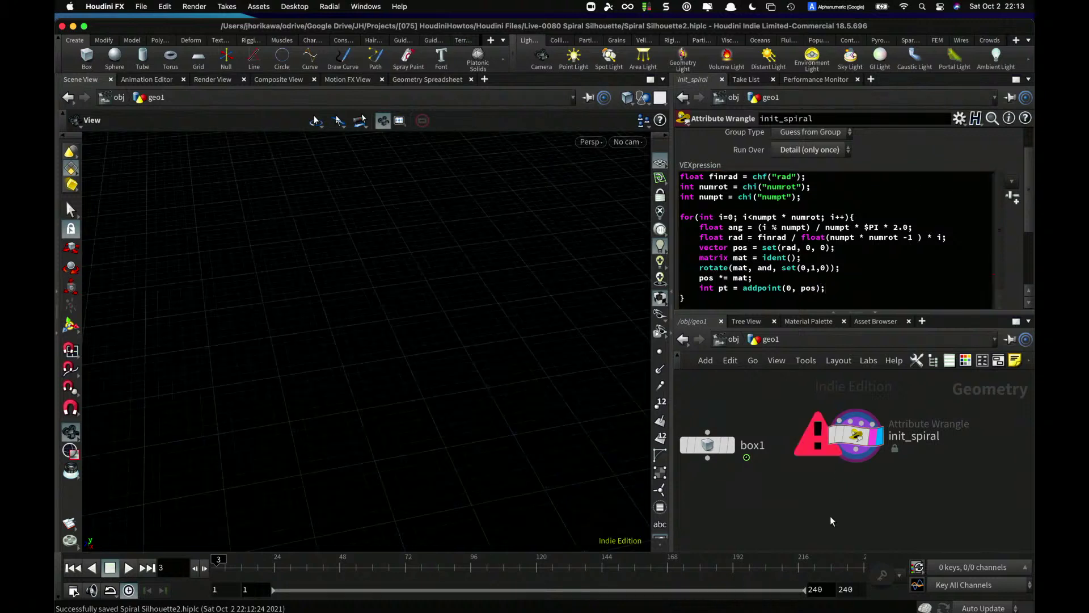
- Replace the rotate function's angle argument with rad, apply the code and inspect the resulting points in the viewport
double_click(765, 267)
text(rad)
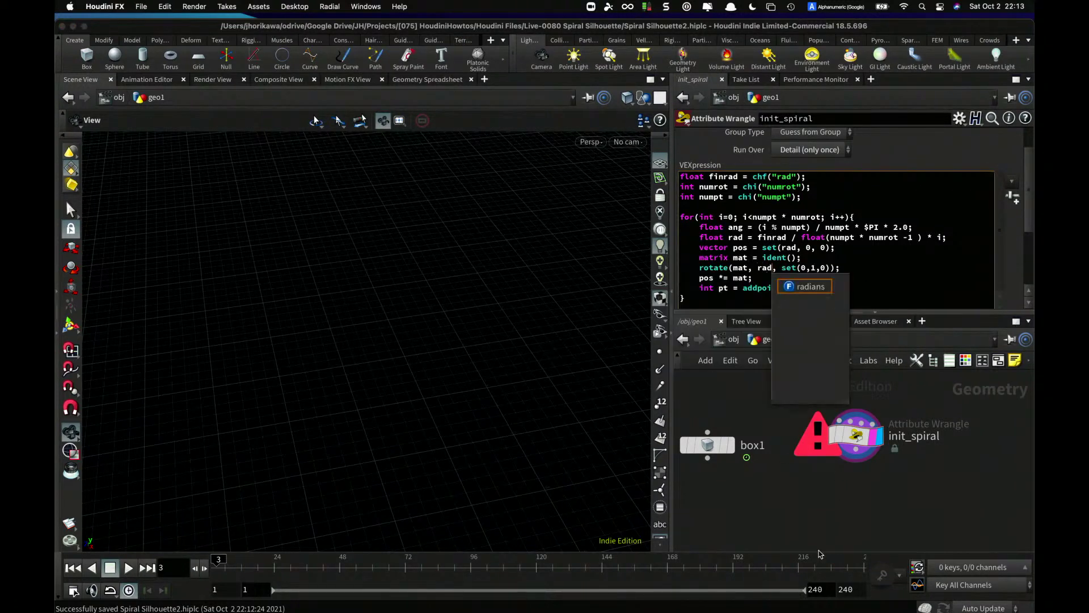
click(771, 482)
drag(454, 318, 414, 330)
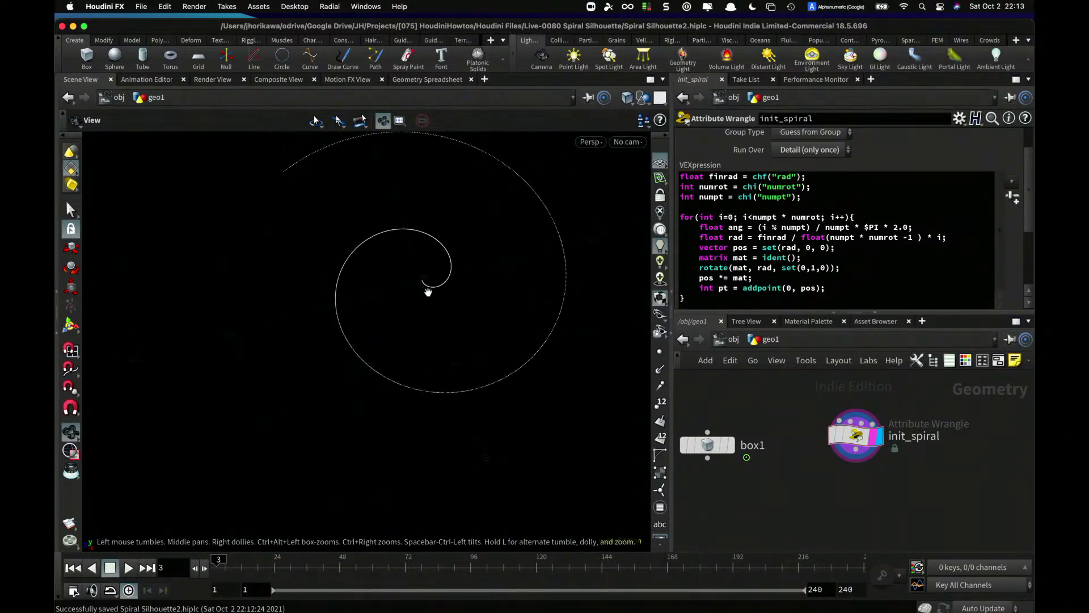
mouse_move(426, 285)
mouse_down()
mouse_move(437, 275)
mouse_move(420, 288)
mouse_up()
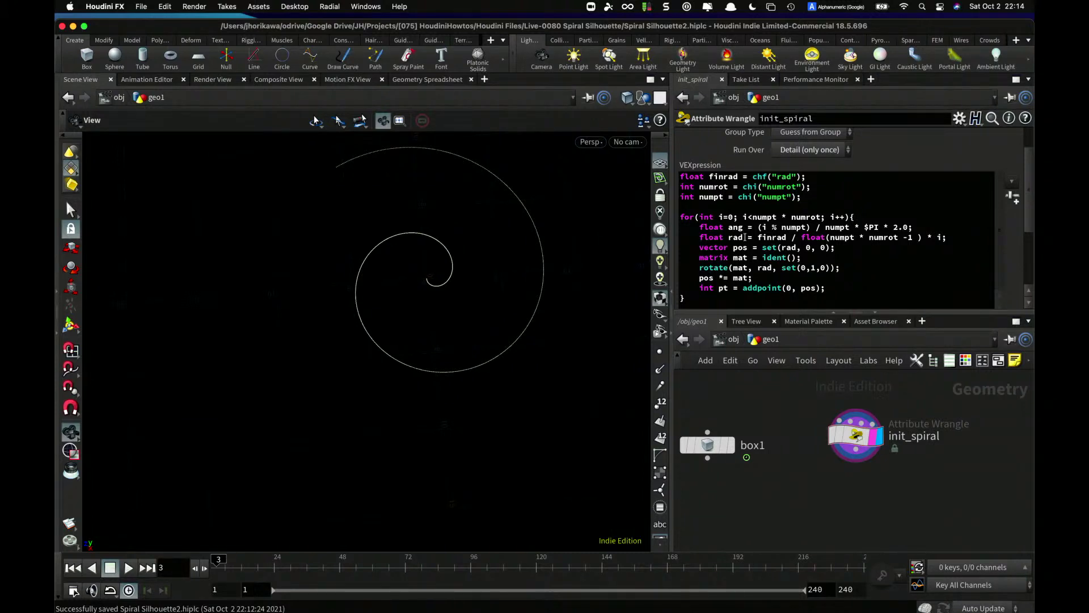
- Examine the angle formula's modulo term, divisor and $PI multiplier in the loop
drag(758, 226, 849, 228)
click(838, 228)
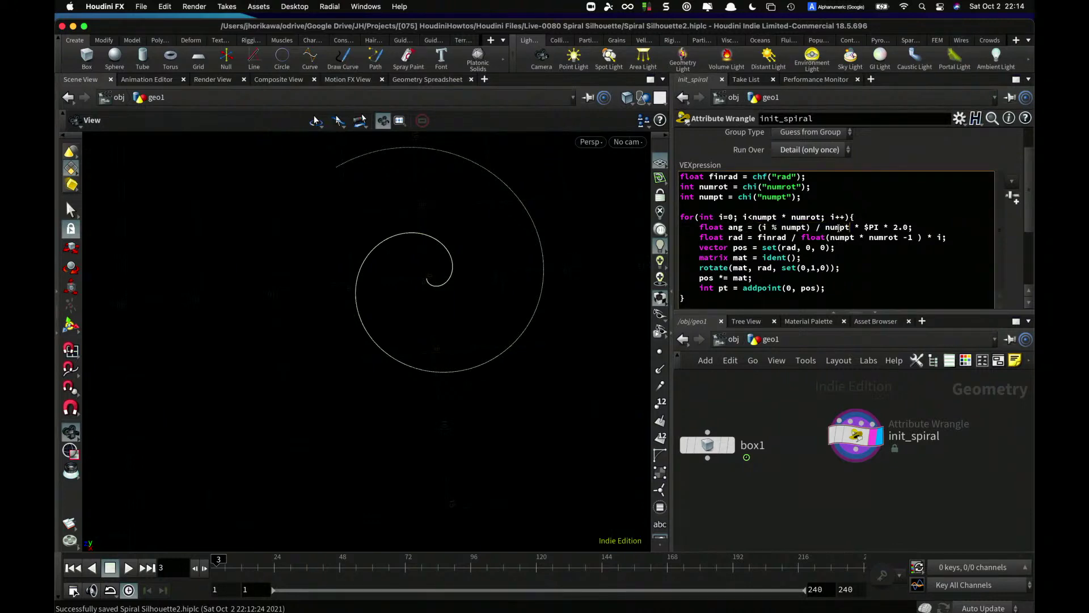
shift+click(908, 227)
shift+drag(822, 227, 867, 227)
click(753, 227)
click(760, 227)
click(865, 227)
drag(758, 226, 817, 227)
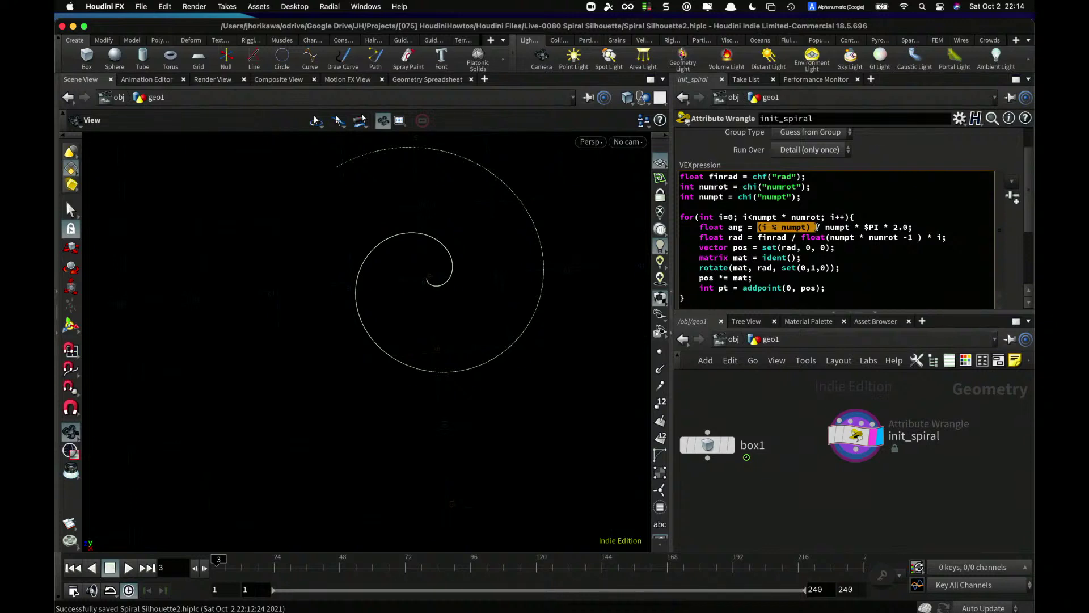
click(909, 227)
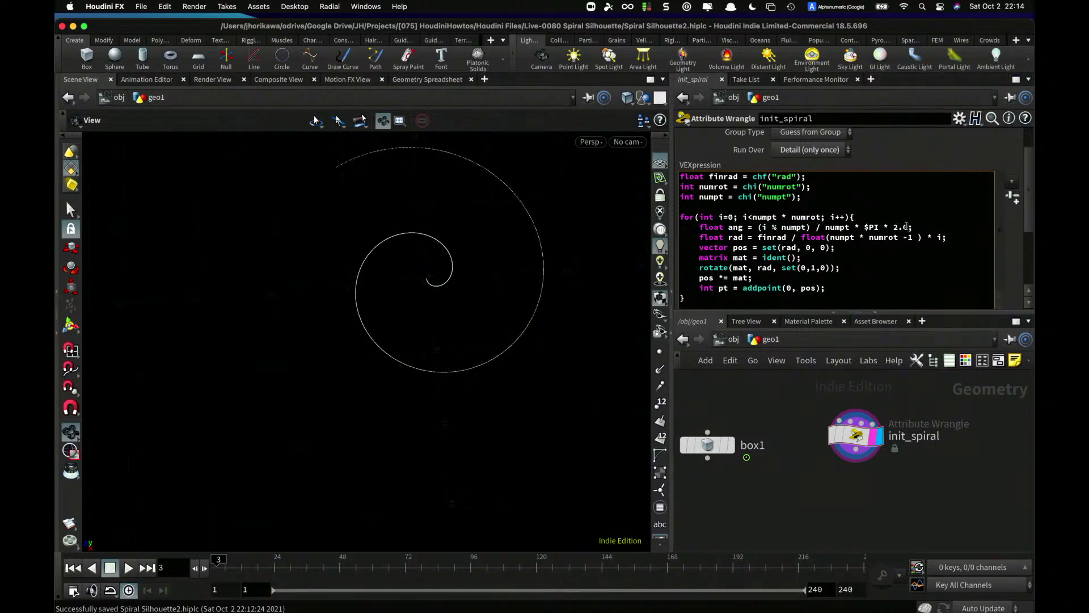
- Rewrite the angle line as float ang = i / (numpt * numrot) * $PI * 2.0 * numrot;
text(+)
drag(923, 227, 908, 227)
key(BackSpace)
key(BackSpace)
key(BackSpace)
key(BackSpace)
key(BackSpace)
key(BackSpace)
key(BackSpace)
key(BackSpace)
key(BackSpace)
key(BackSpace)
key(BackSpace)
key(BackSpace)
key(BackSpace)
key(BackSpace)
key(BackSpace)
text(i)
text( / )
text(()
text())
text( * )
text(numrot)
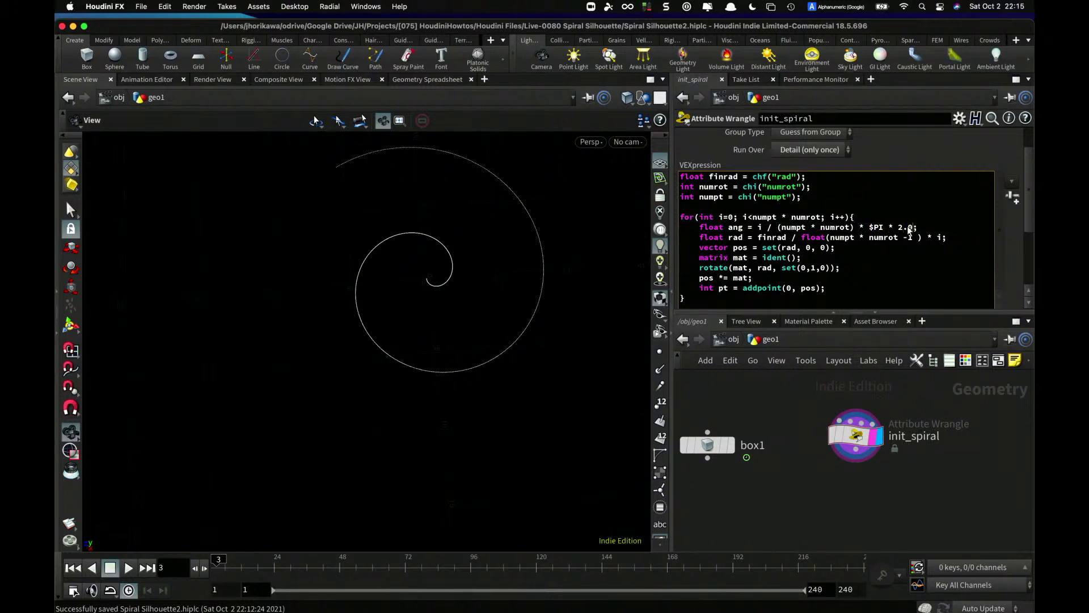
text(* numrot)
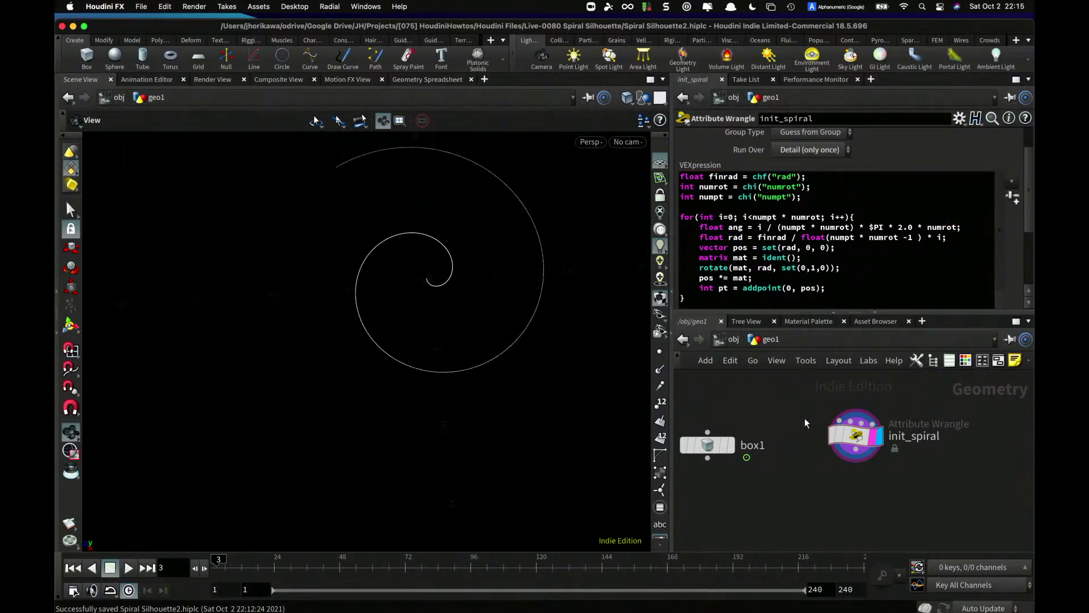
scroll(795, 408, down, 1)
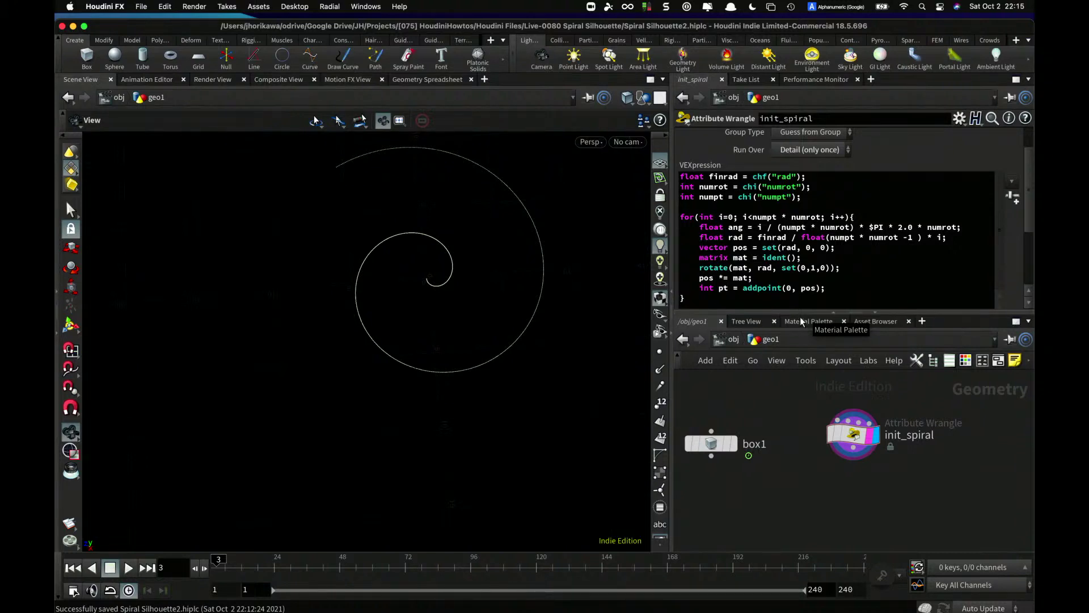
- Try removing the (numpt * numrot) term from the angle line, leaving float ang = i / $PI * 2.0 * numrot;
drag(848, 227, 813, 227)
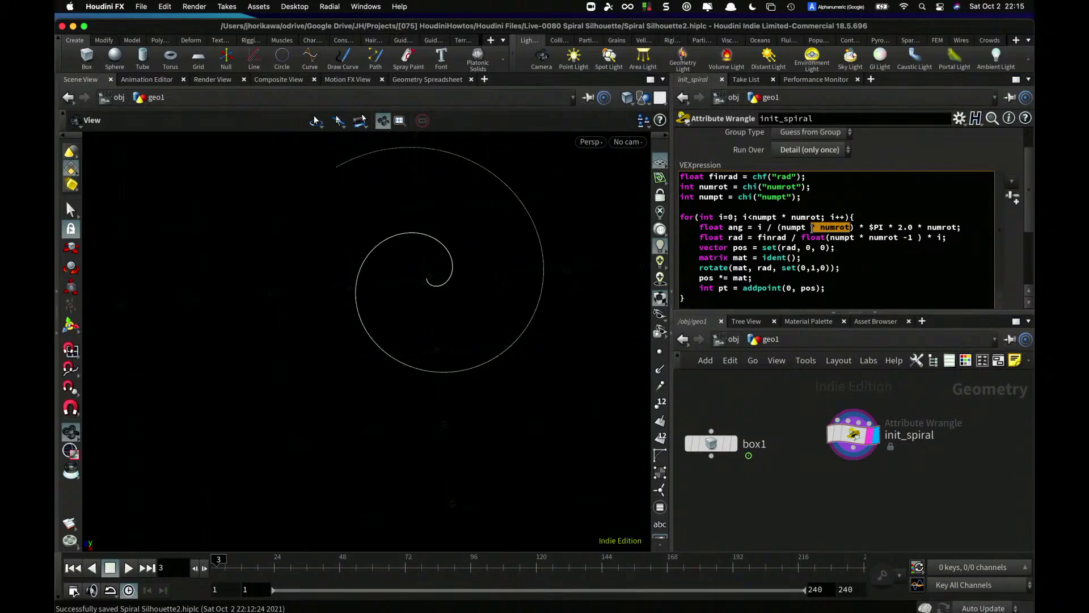
key(BackSpace)
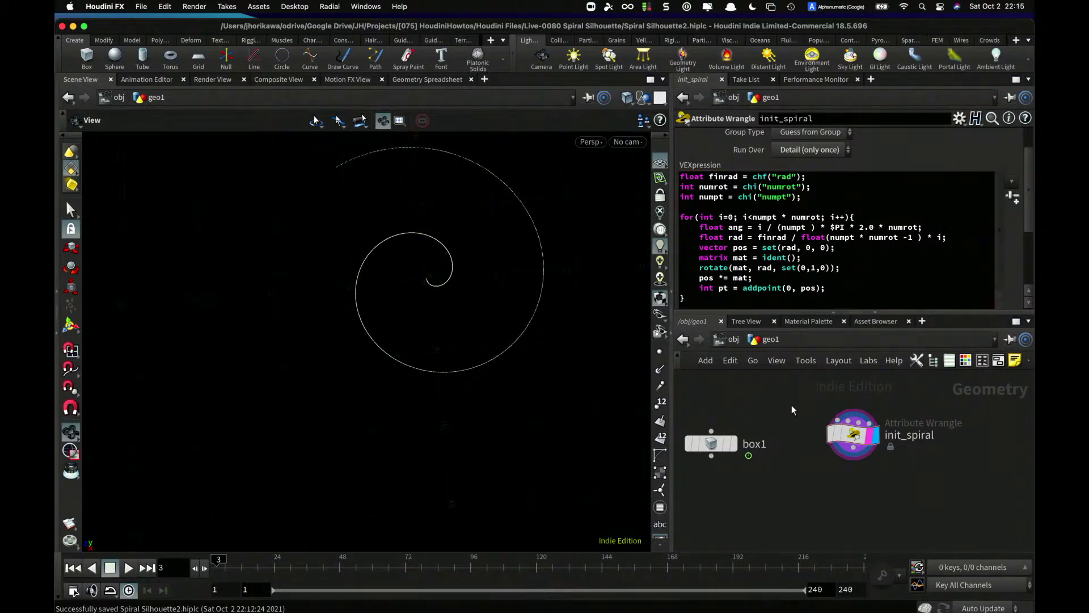
scroll(833, 245, down, 1)
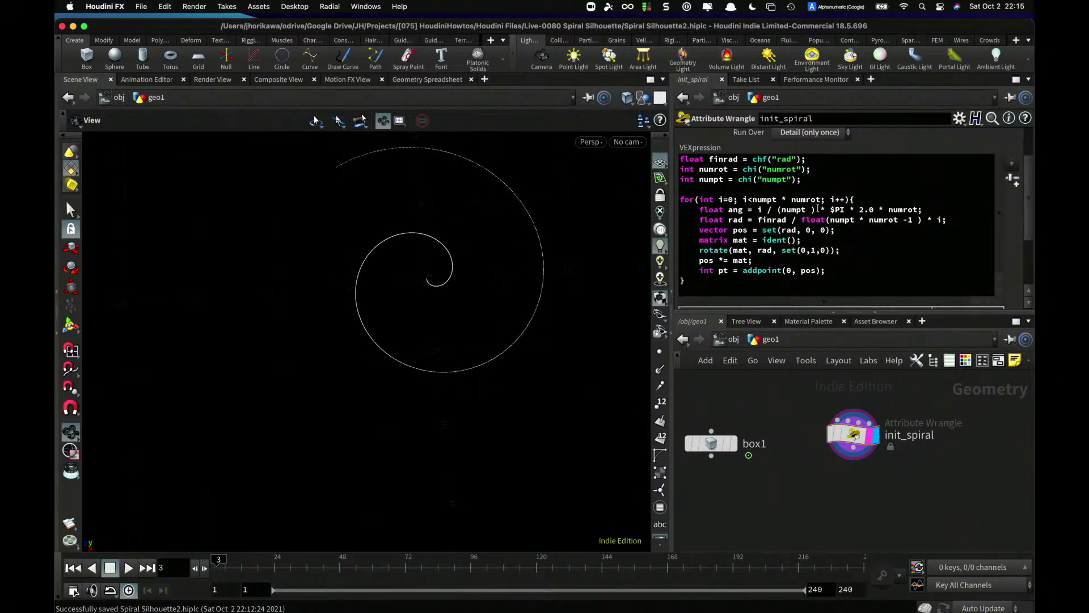
drag(818, 209, 778, 211)
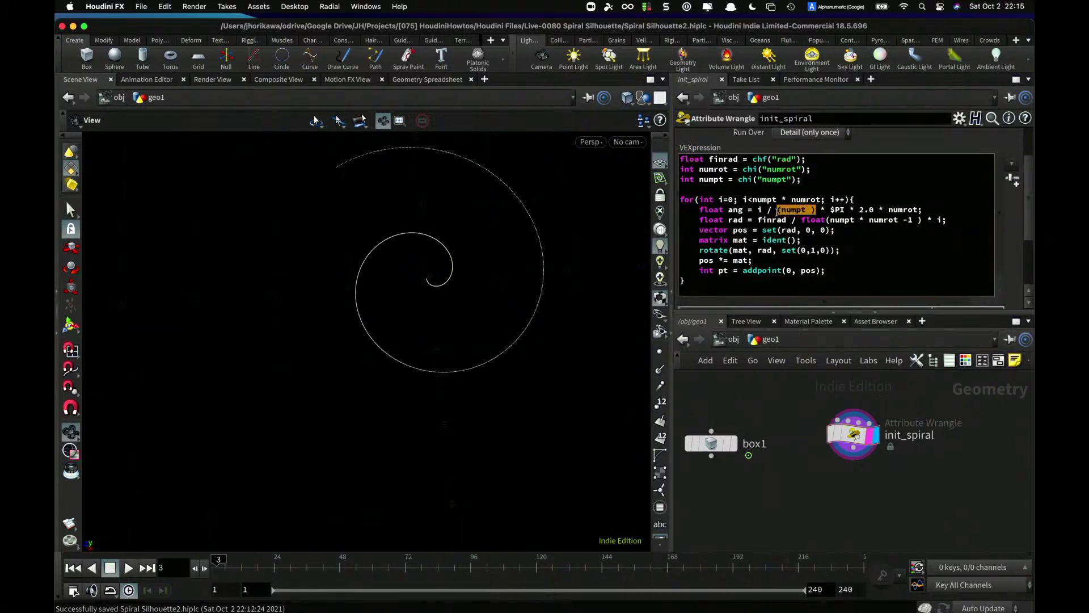
key(BackSpace)
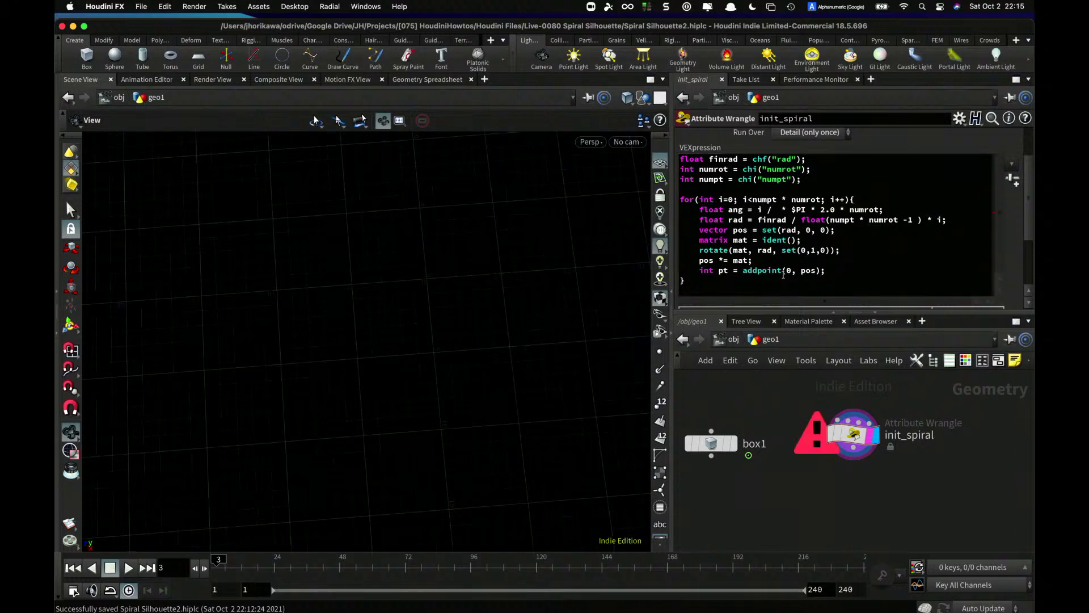
key(Delete)
key(Delete)
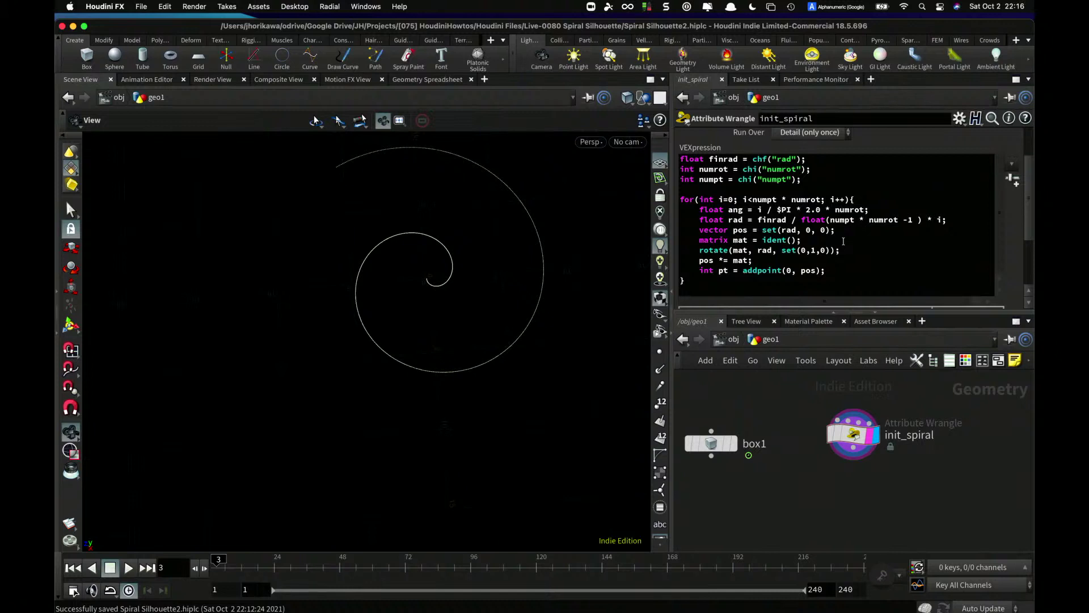
- Replace the rotate function's angle argument with ang and apply the code
double_click(763, 250)
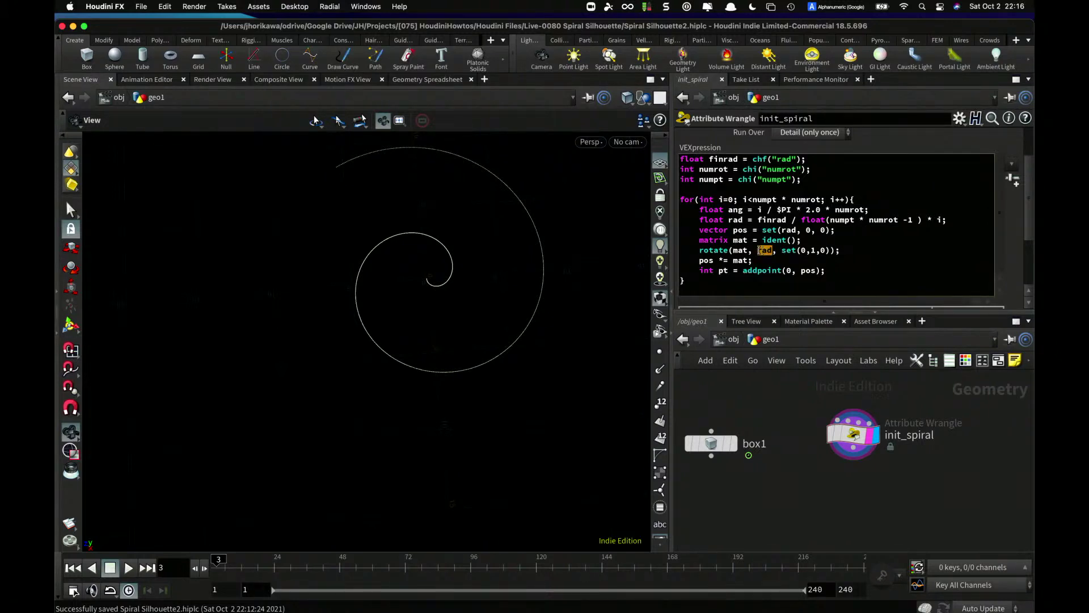
text(ang)
text(g)
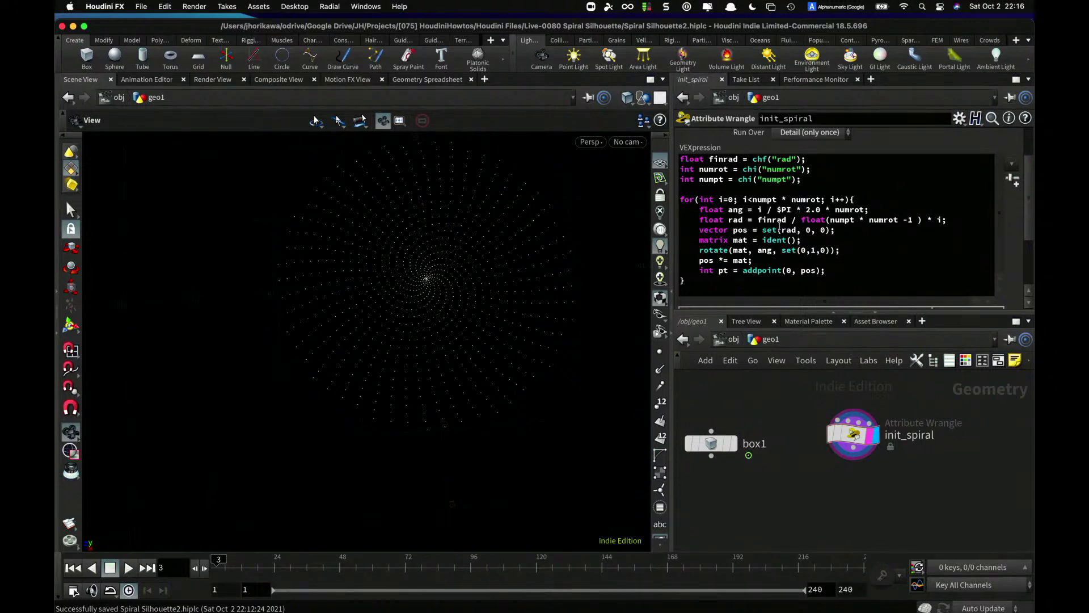
- Rewrite the angle line as float ang = (i % numpt) / numpt * $PI * 2.0; and apply the code
drag(759, 210, 865, 210)
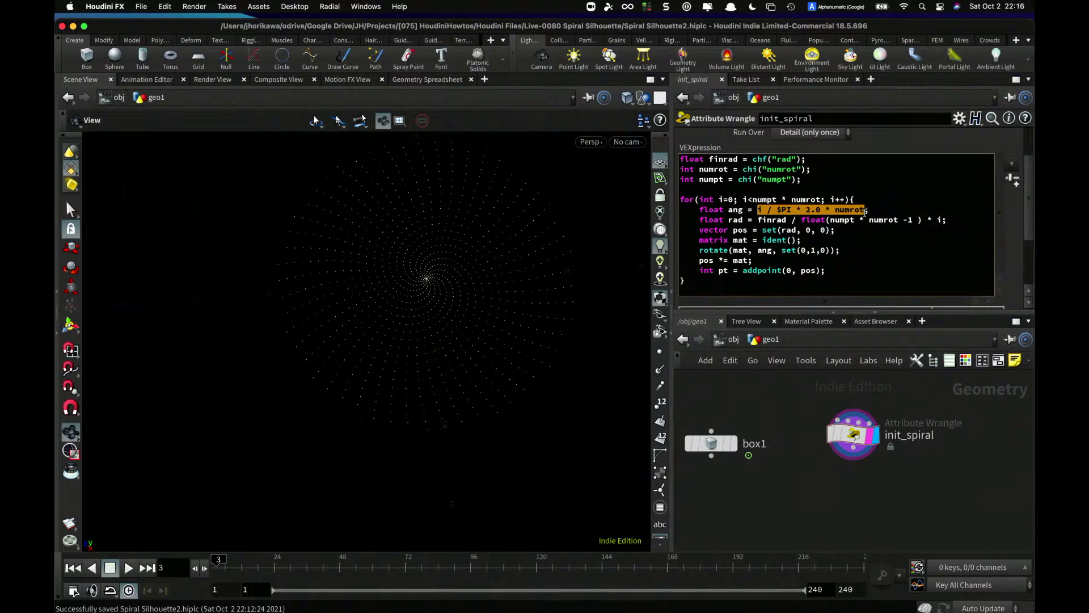
text(i % )
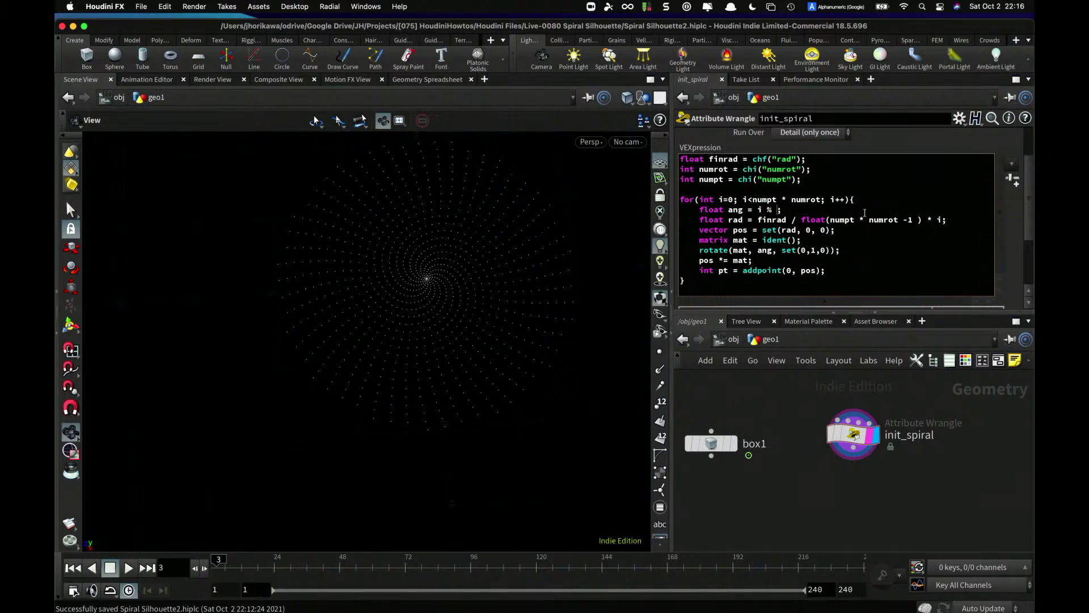
text(nump)
text(t)
text(()
text() )
text(*)
key(BackSpace)
key(BackSpace)
text(/ numpt * $PI * )
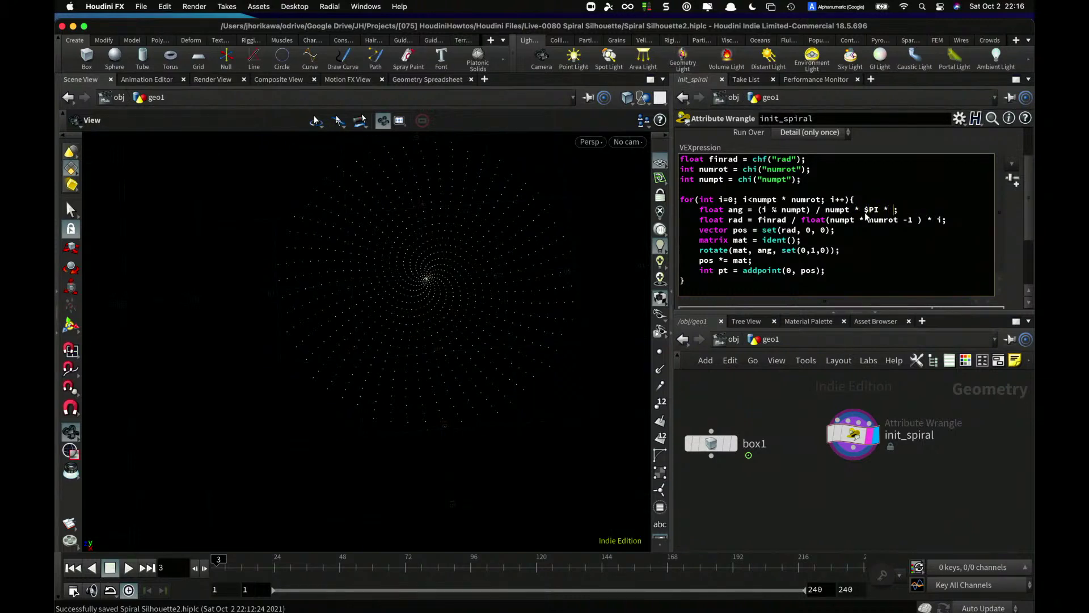
text(2.0)
click(780, 424)
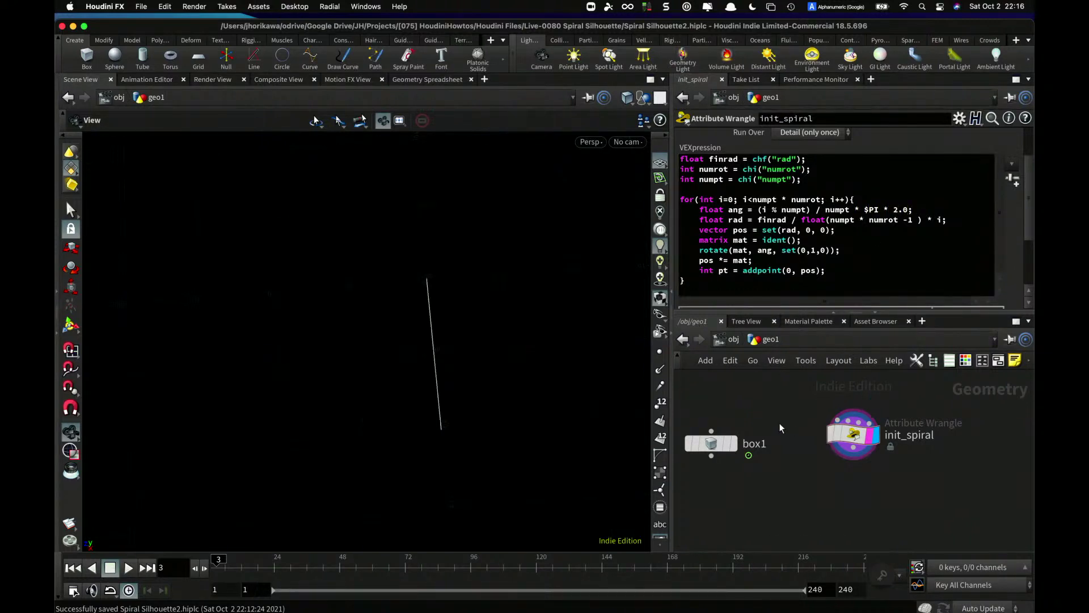
- Wrap the angle line's divisor as float(numpt) and apply the code
click(826, 209)
text(float()
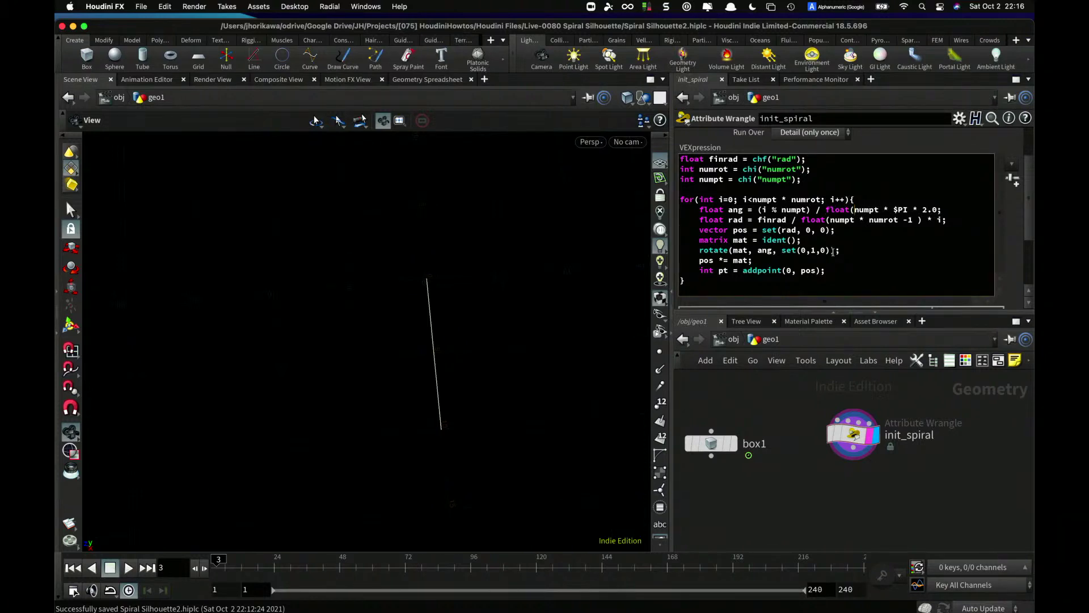
text())
click(788, 403)
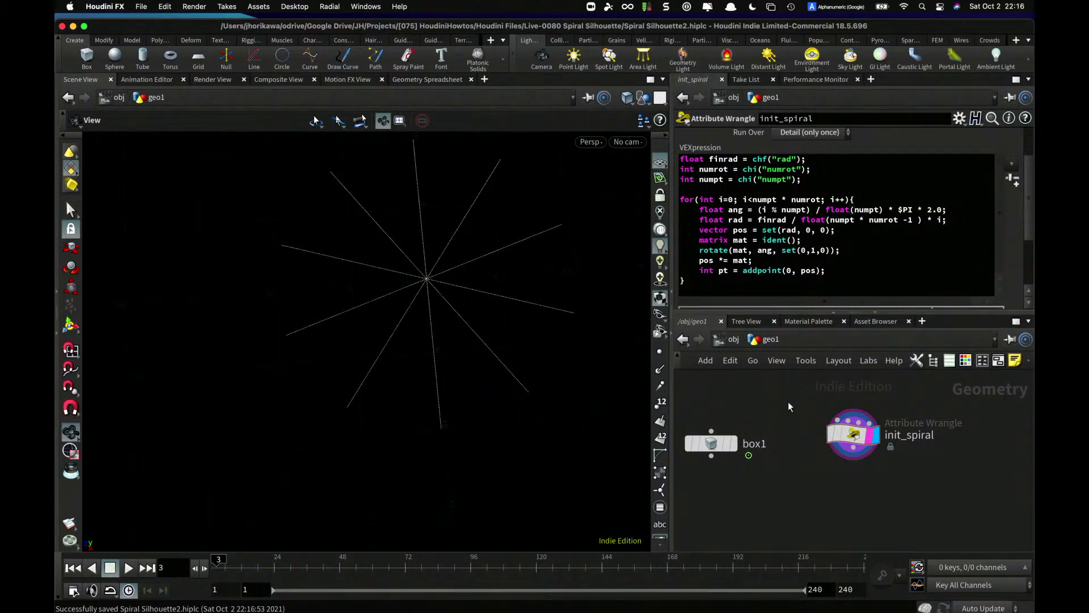
- Append an Add node to init_spiral, display it, and connect all points into a polyline with the By Group polygon mode
scroll(788, 402, up, 1)
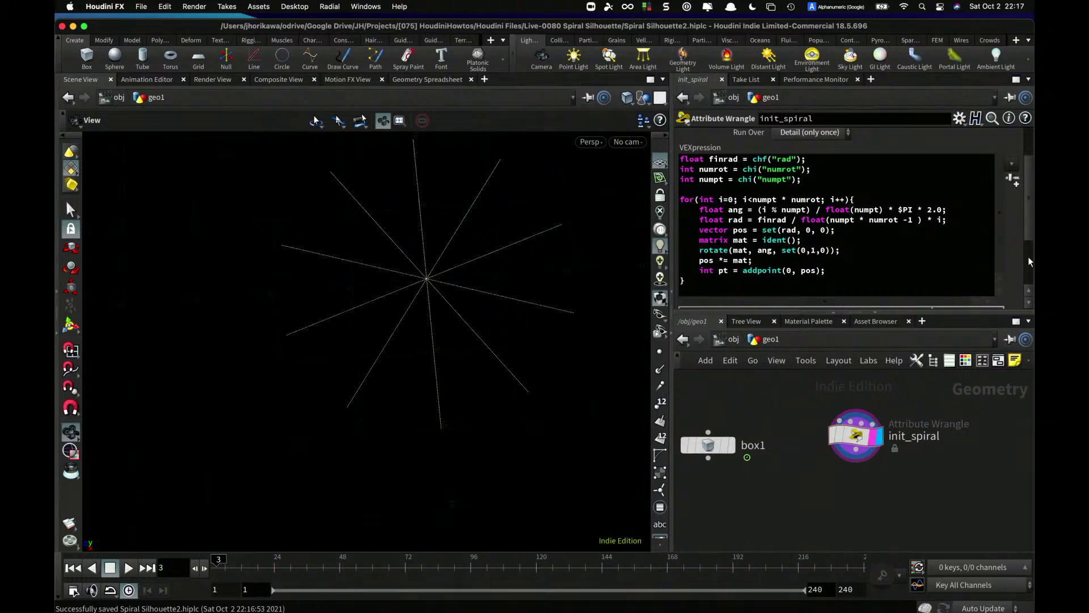
scroll(1028, 261, down, 3)
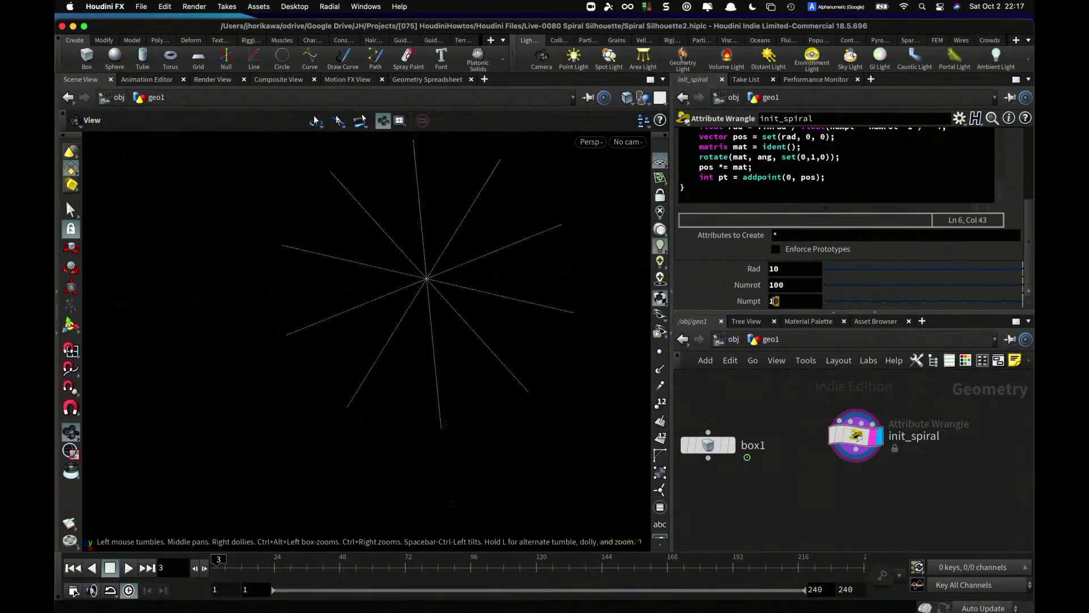
double_click(774, 301)
key(Tab)
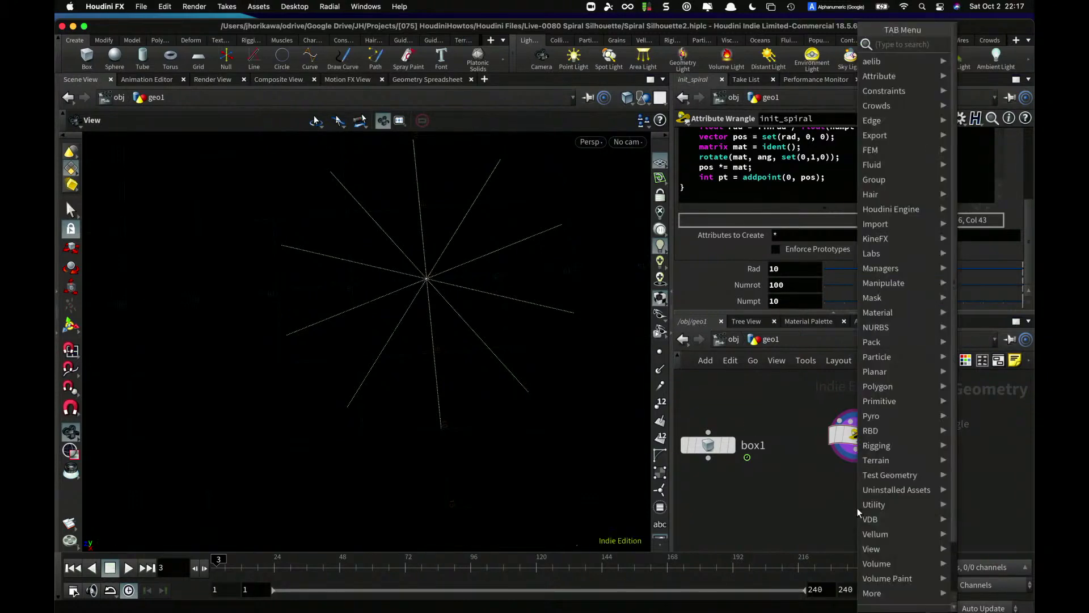
text(add)
key(Return)
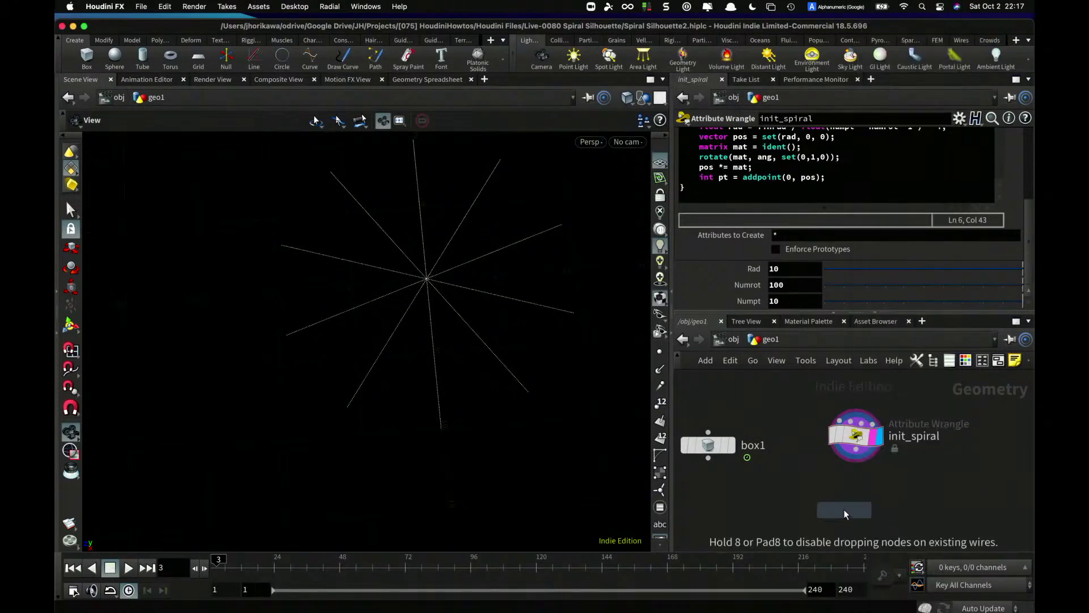
click(843, 509)
drag(861, 514, 874, 498)
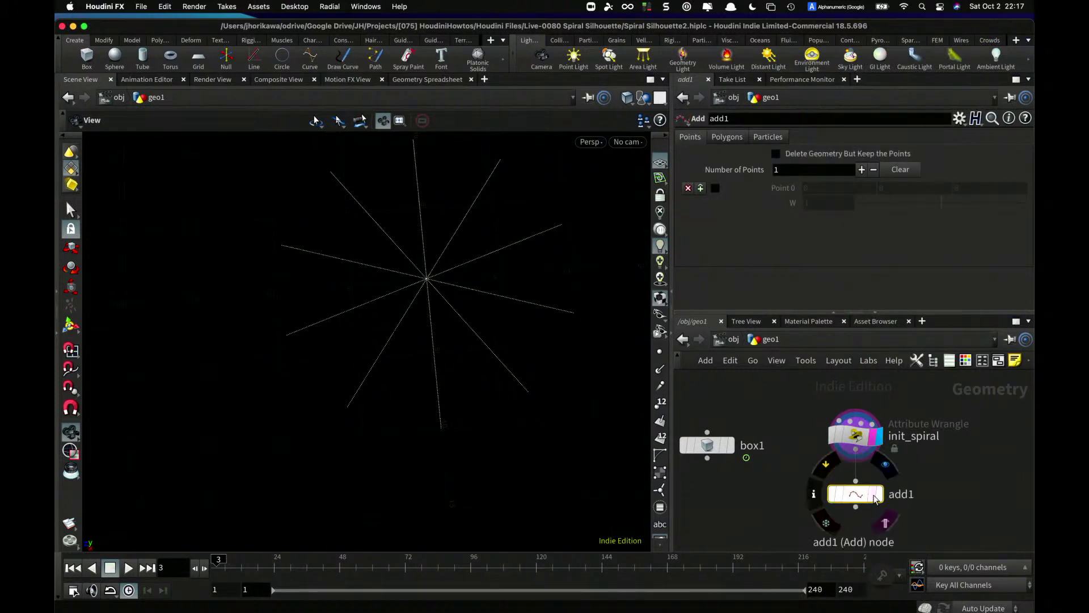
click(876, 495)
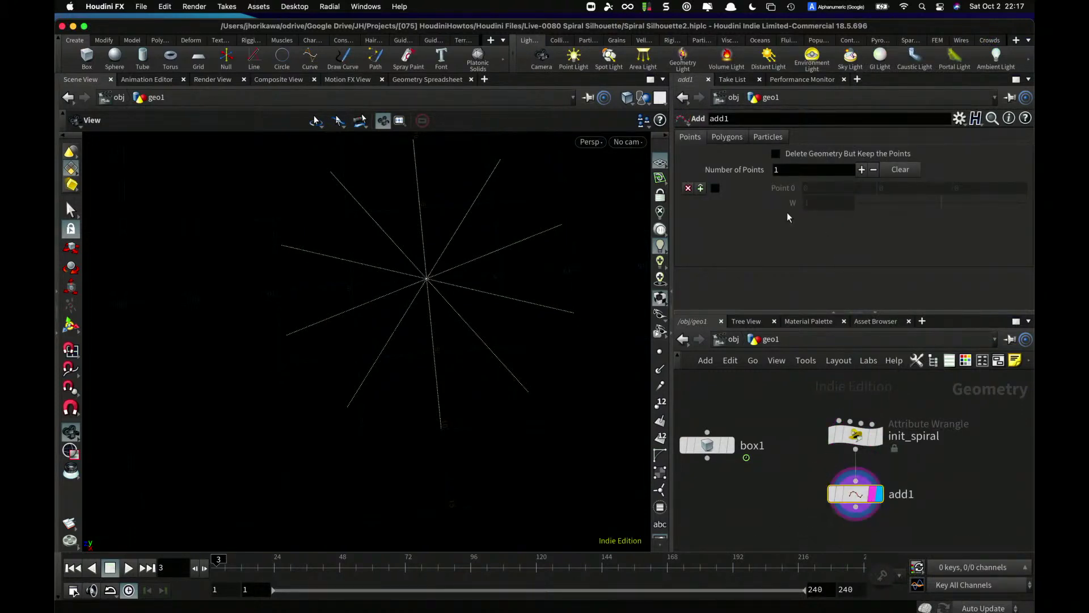
click(737, 139)
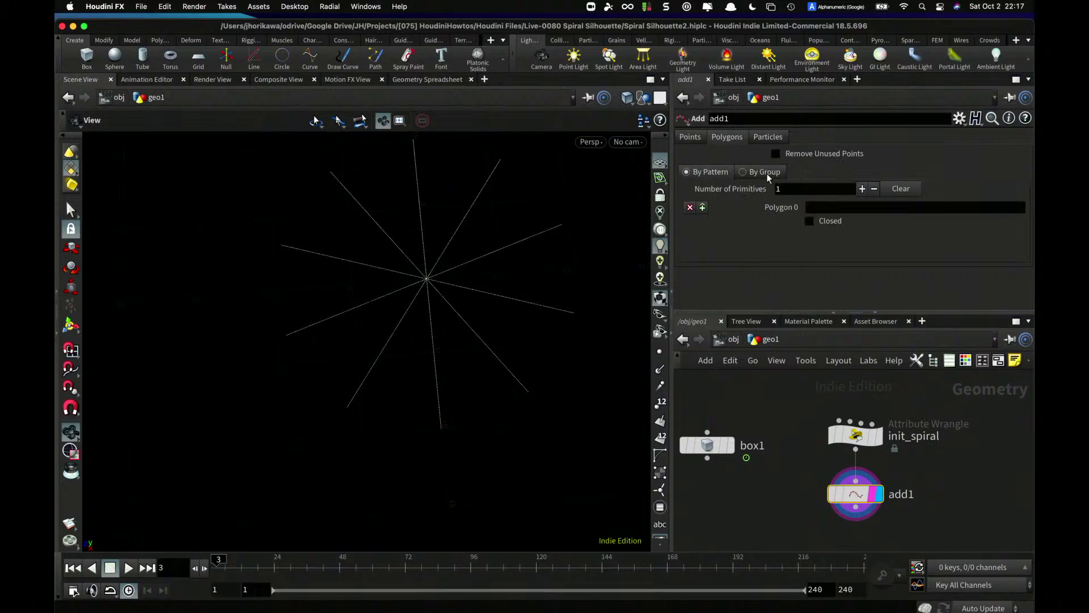
click(744, 172)
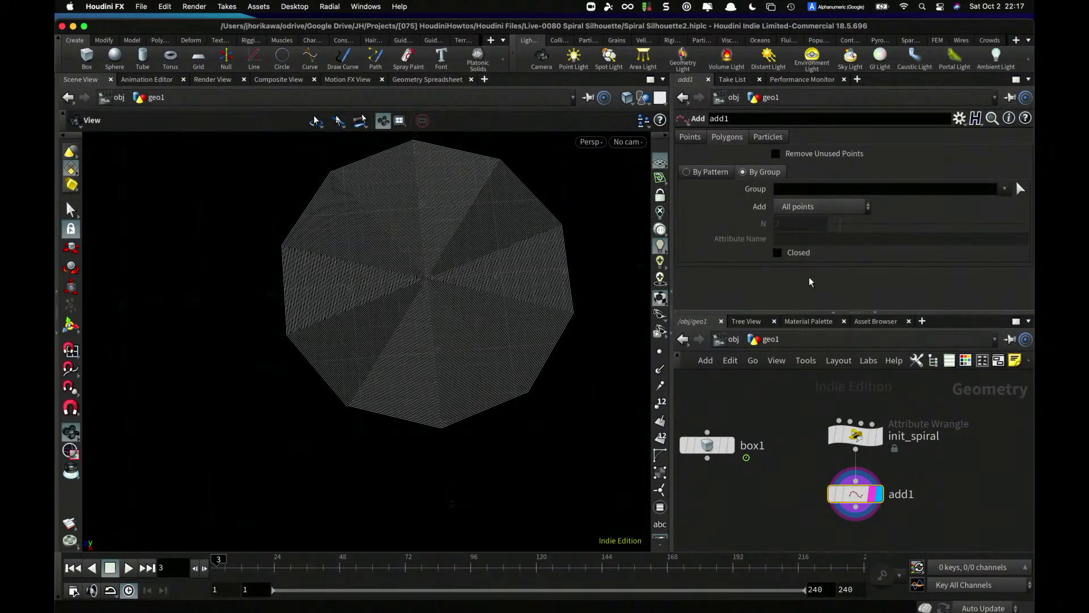
- Examine the spiral polyline in the viewport, from its centre windings out to its outer edge
scroll(440, 284, up, 10)
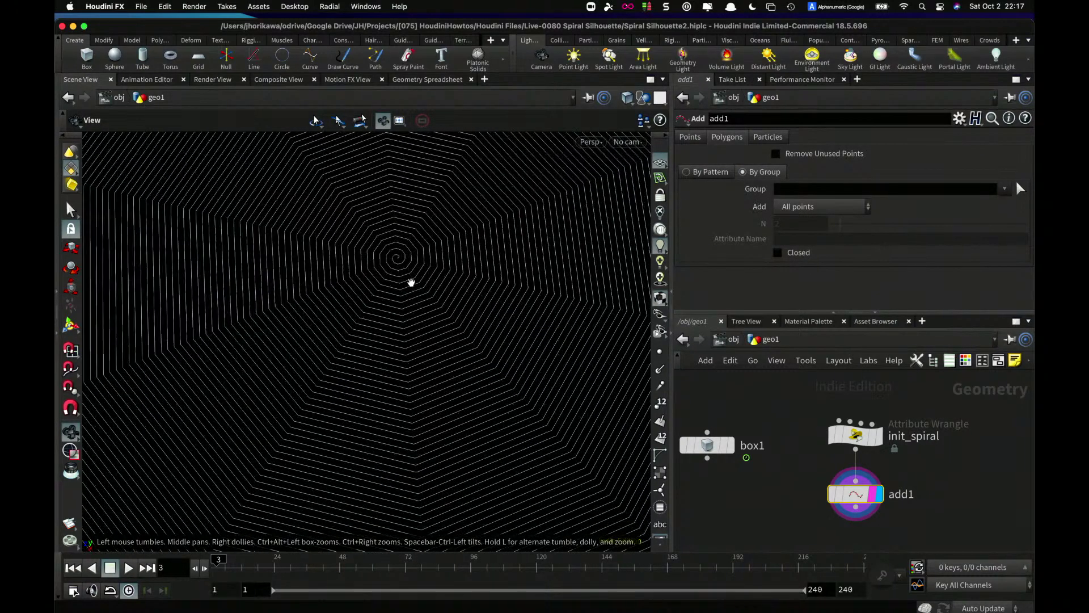
scroll(411, 281, up, 6)
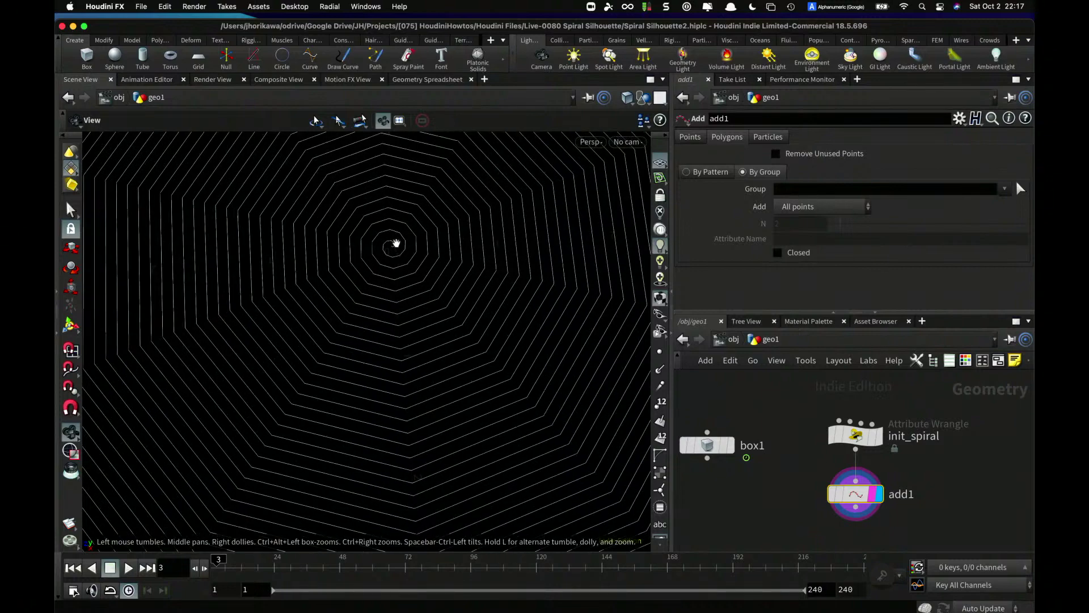
scroll(396, 243, down, 8)
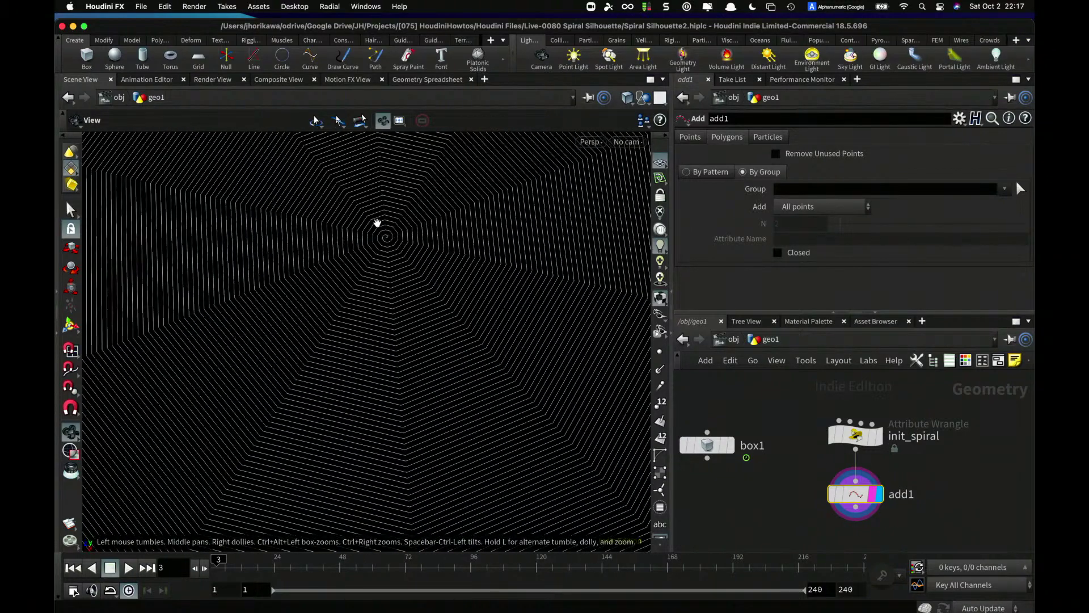
scroll(377, 224, down, 10)
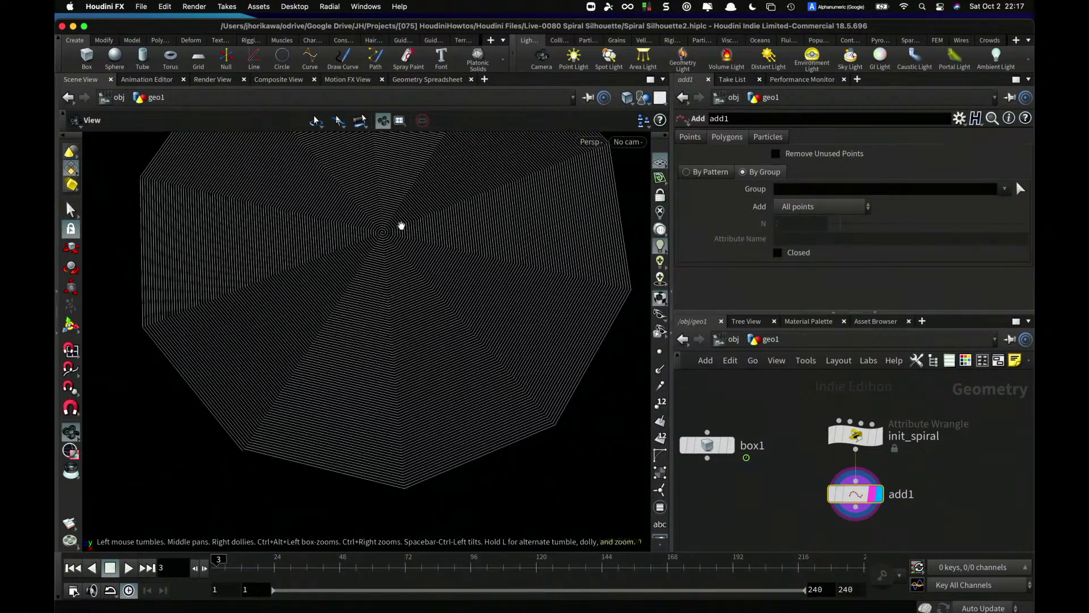
scroll(401, 226, up, 10)
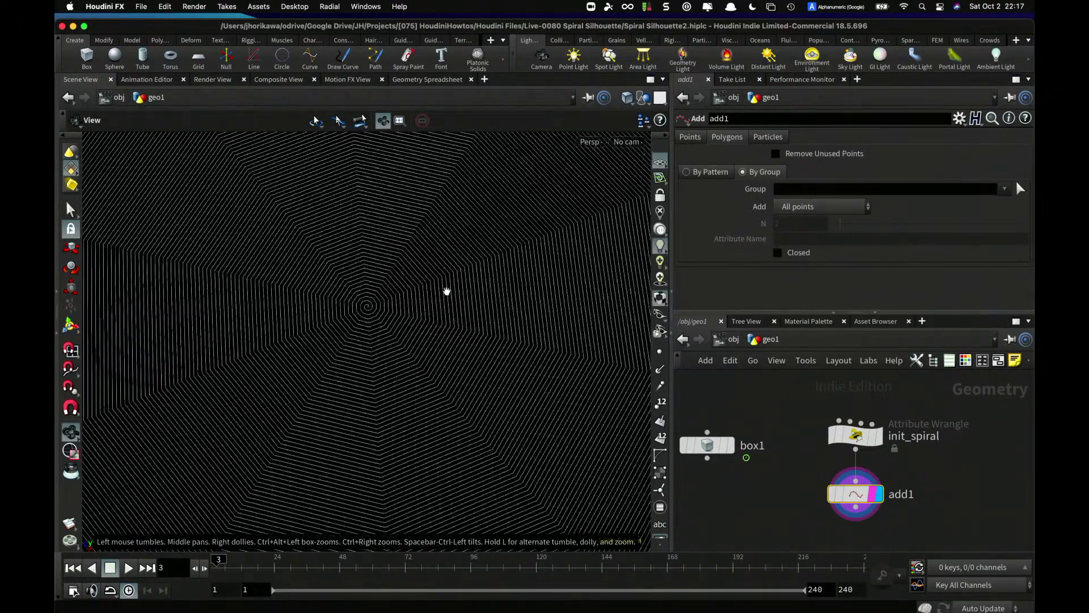
scroll(448, 291, up, 5)
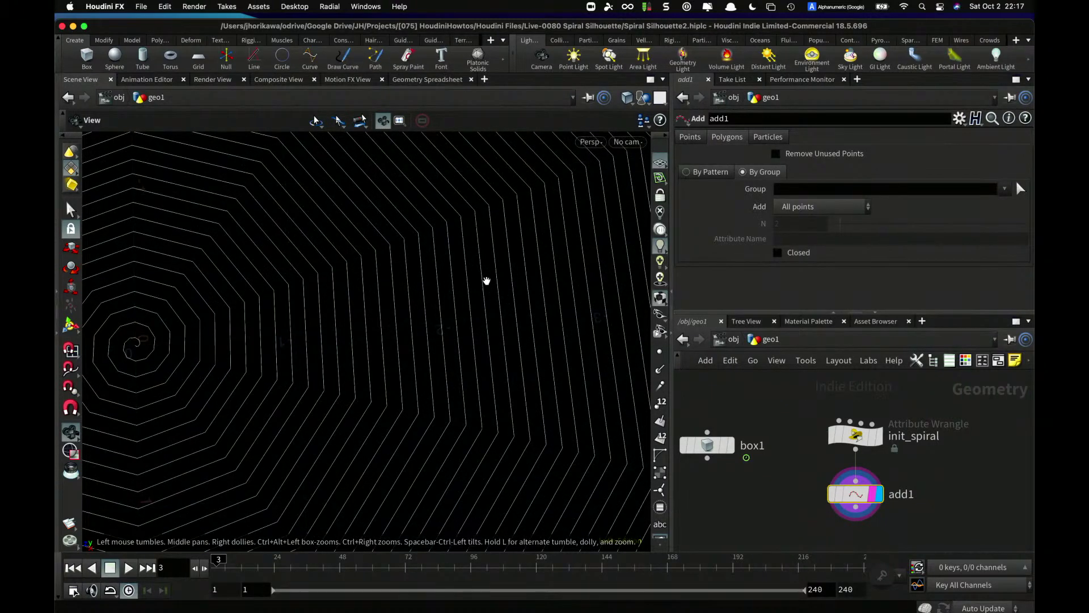
scroll(495, 272, down, 10)
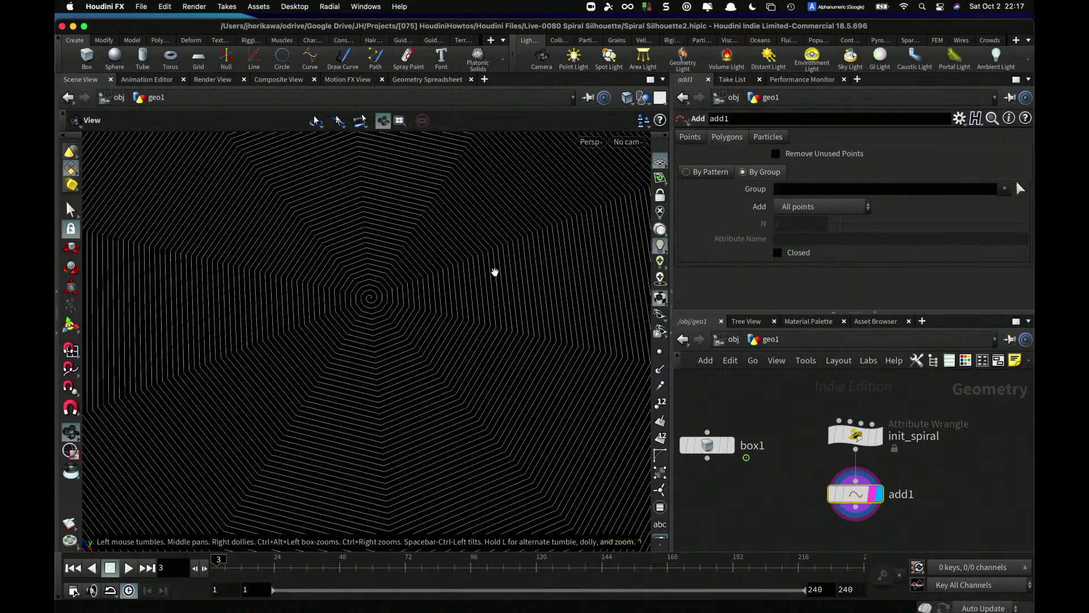
scroll(495, 272, down, 10)
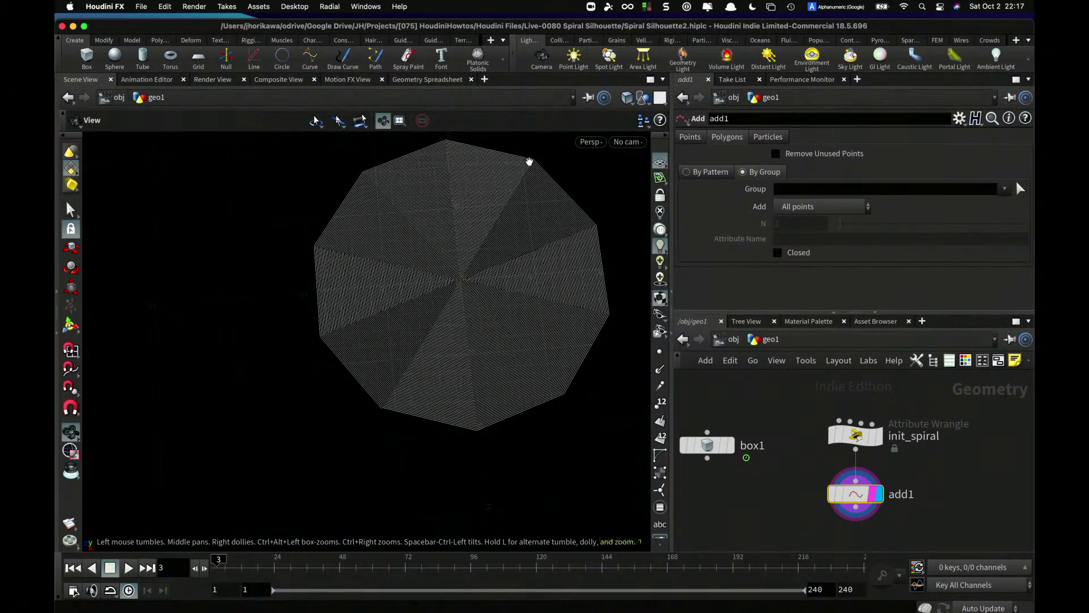
scroll(529, 162, up, 10)
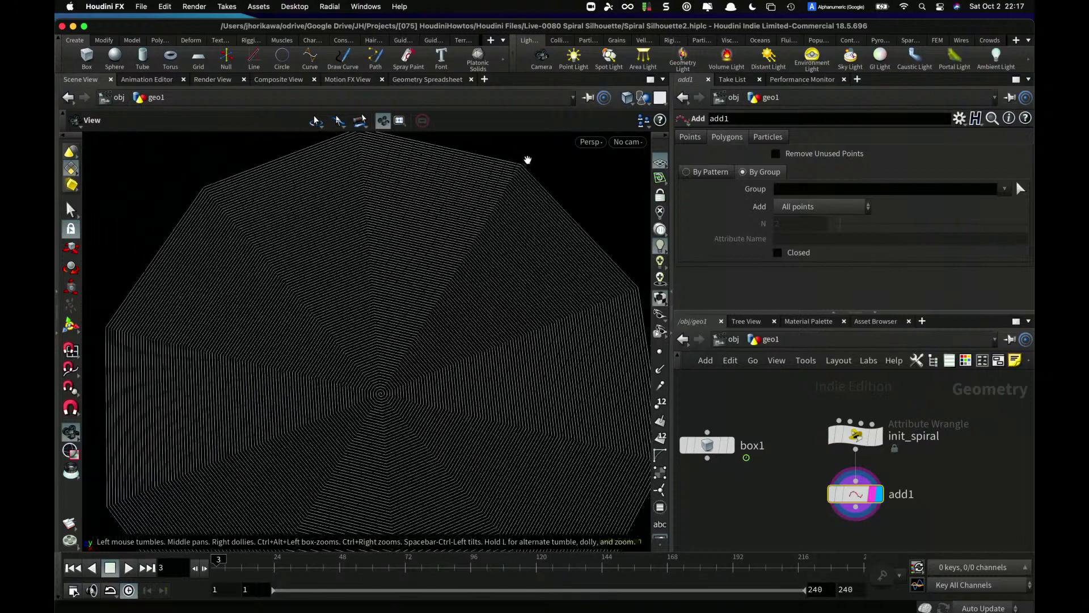
- Review the init_spiral wrangle's code and its Rad, Numrot and Numpt parameters
click(856, 435)
scroll(798, 257, up, 3)
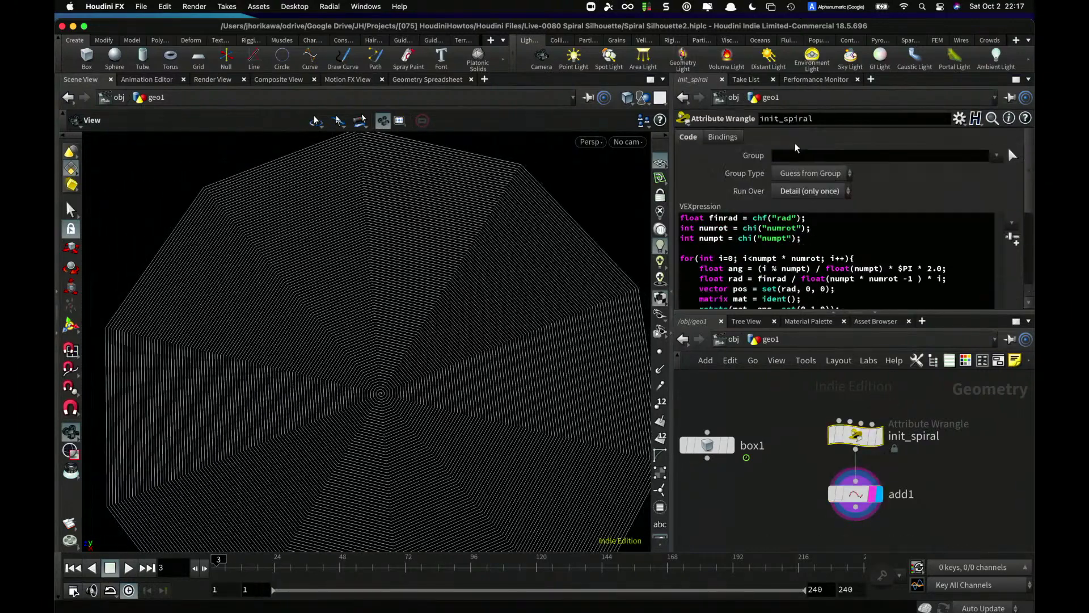
scroll(750, 233, down, 1)
scroll(955, 269, down, 2)
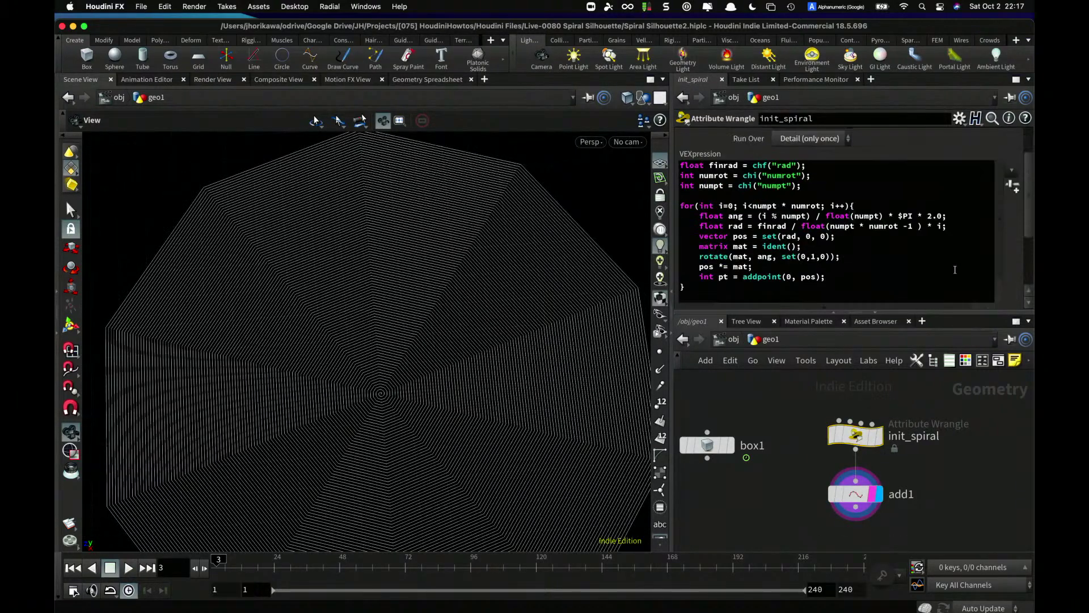
scroll(1008, 264, down, 6)
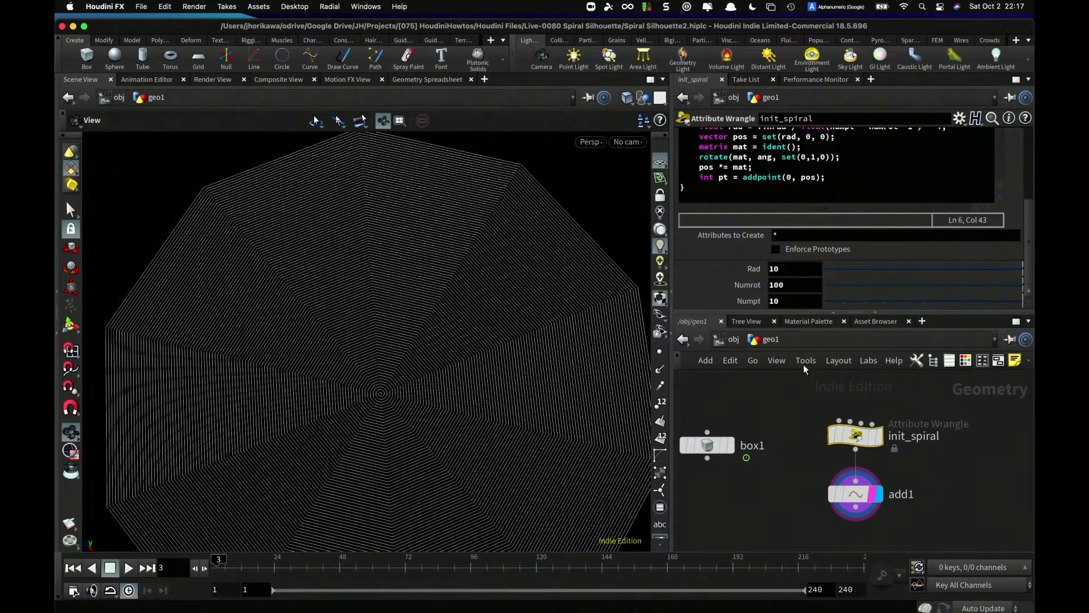
- Add a Circle node between box1 and the spiral nodes, moving init_spiral and add1 aside to make room
scroll(813, 399, down, 2)
drag(737, 429, 712, 433)
key(Tab)
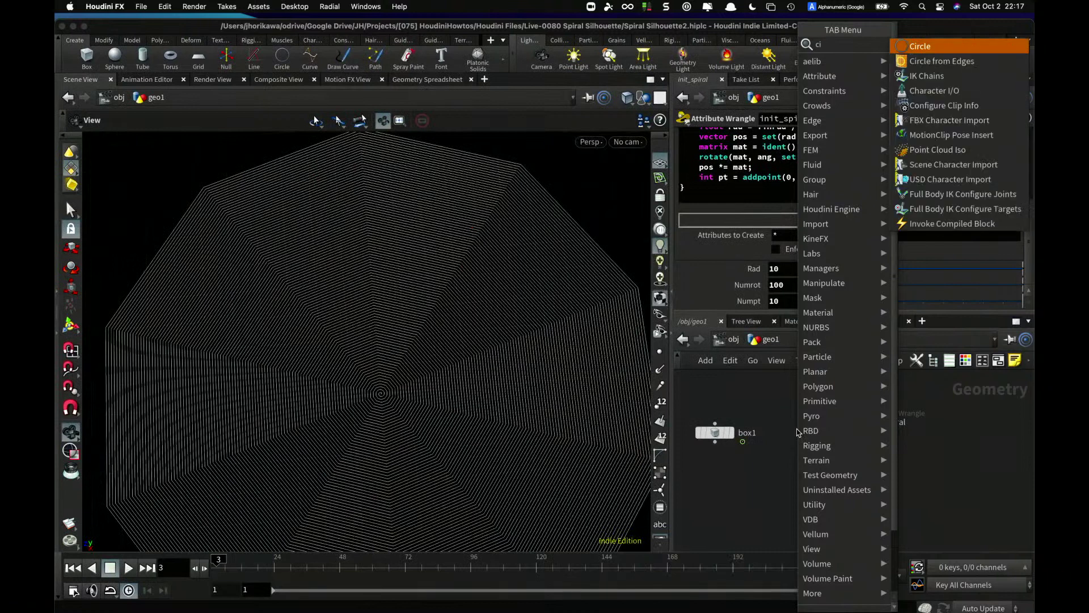
text(circle)
key(Return)
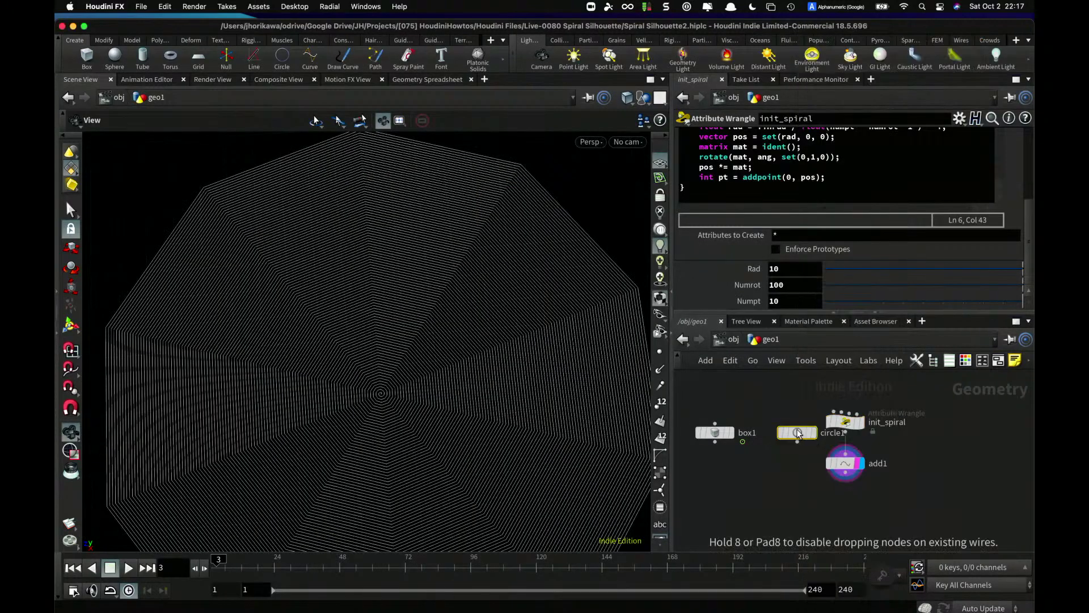
click(797, 430)
drag(879, 410, 895, 456)
click(822, 479)
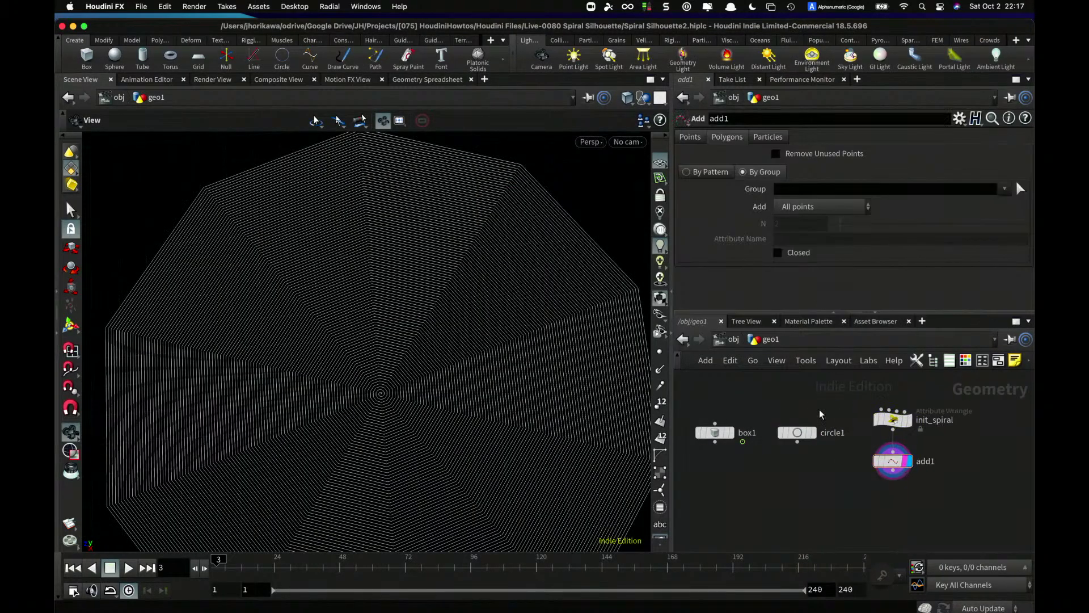
- Make circle1 a Polygon in the ZX Plane and link its Uniform Scale to init_spiral's Rad parameter by relative reference
click(796, 433)
click(893, 418)
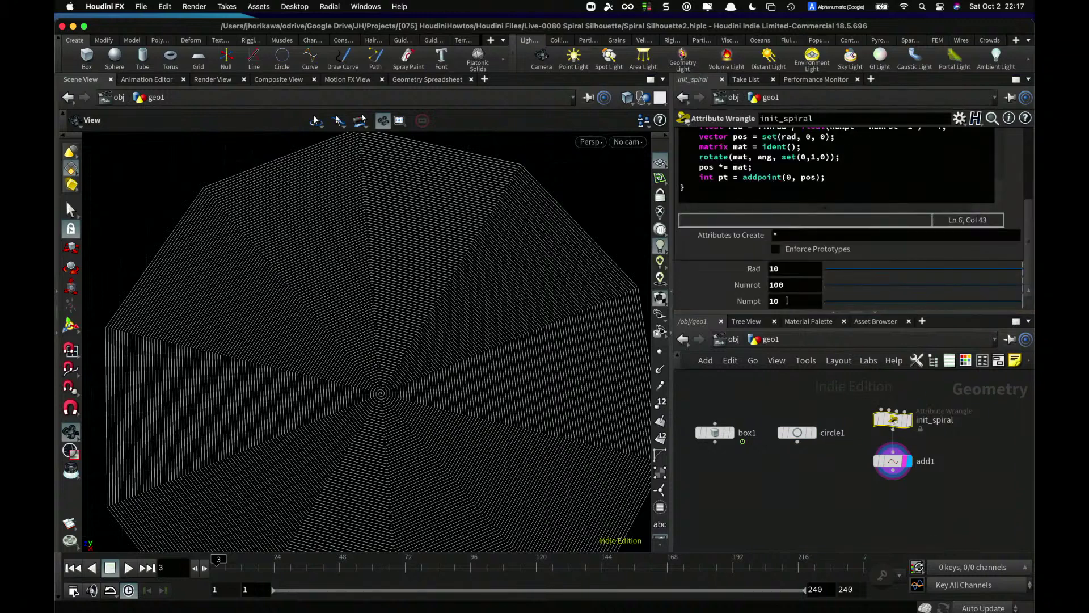
right_click(783, 269)
click(805, 360)
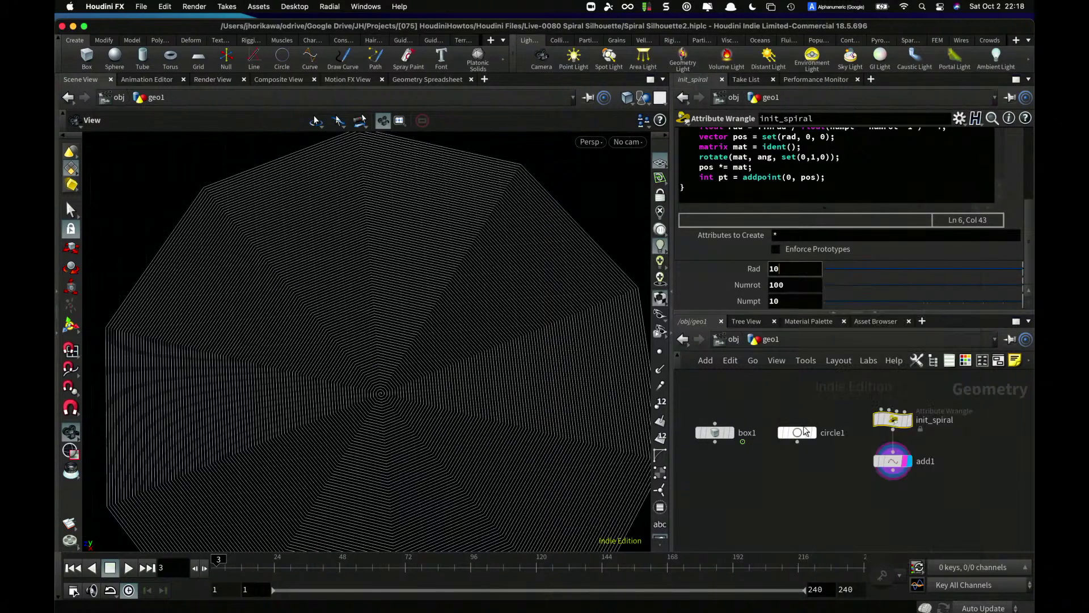
click(796, 433)
click(791, 141)
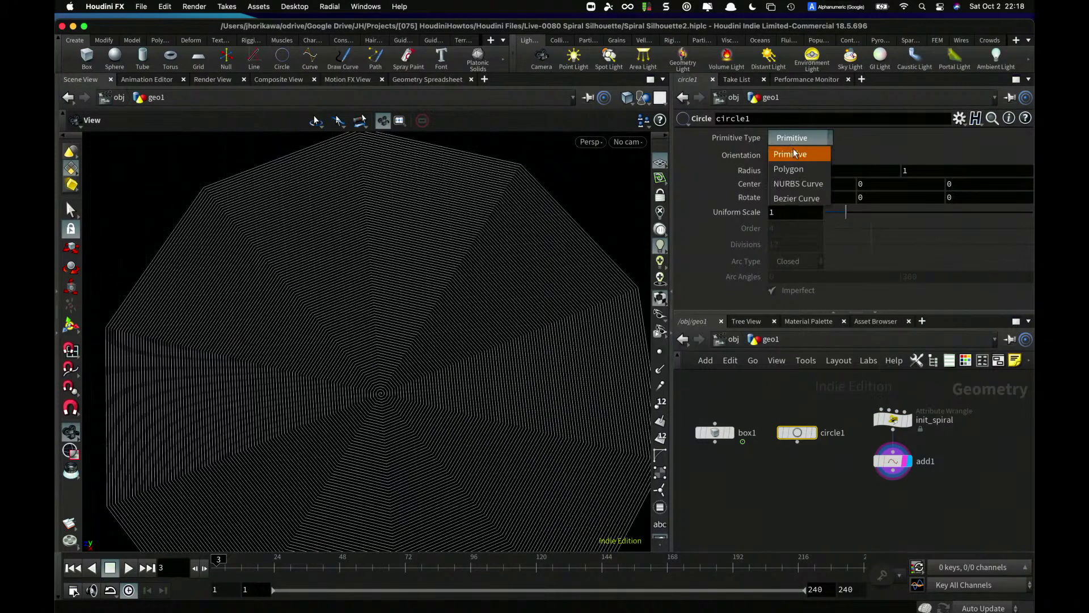
click(797, 151)
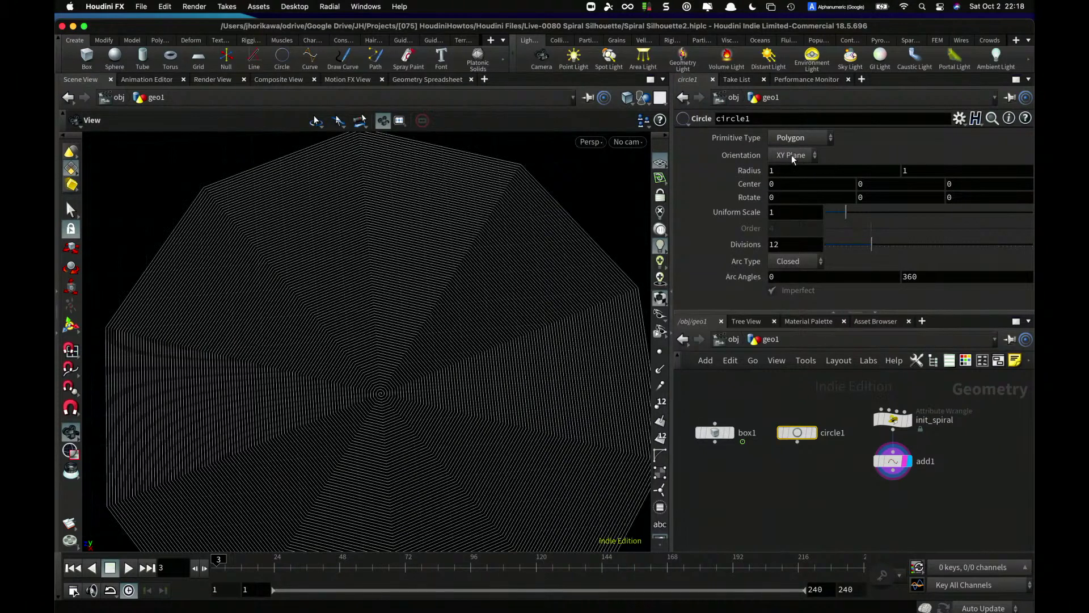
click(791, 155)
click(792, 201)
right_click(796, 210)
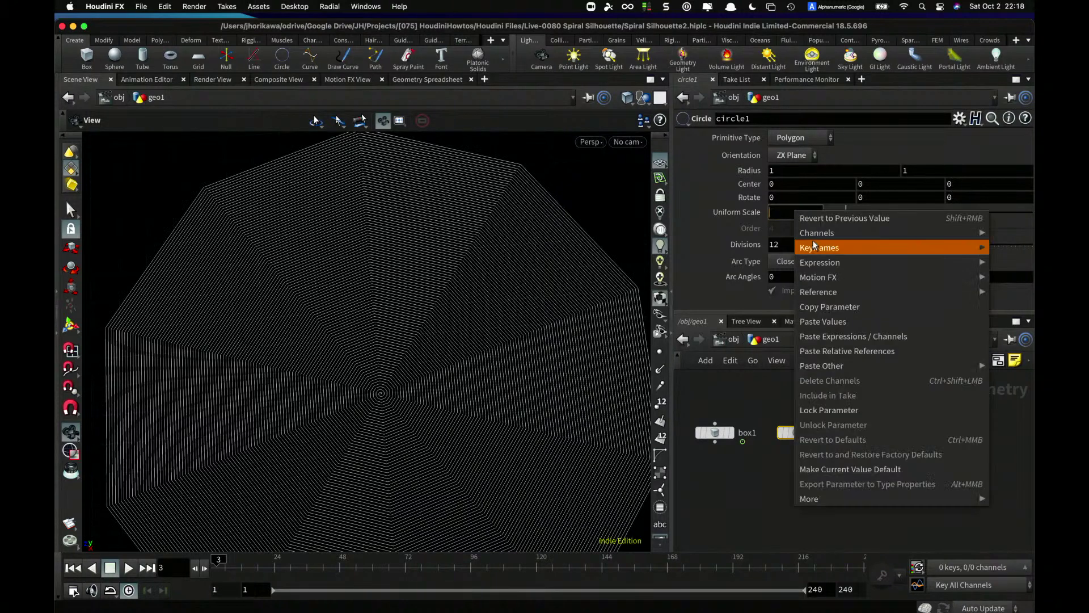
click(832, 353)
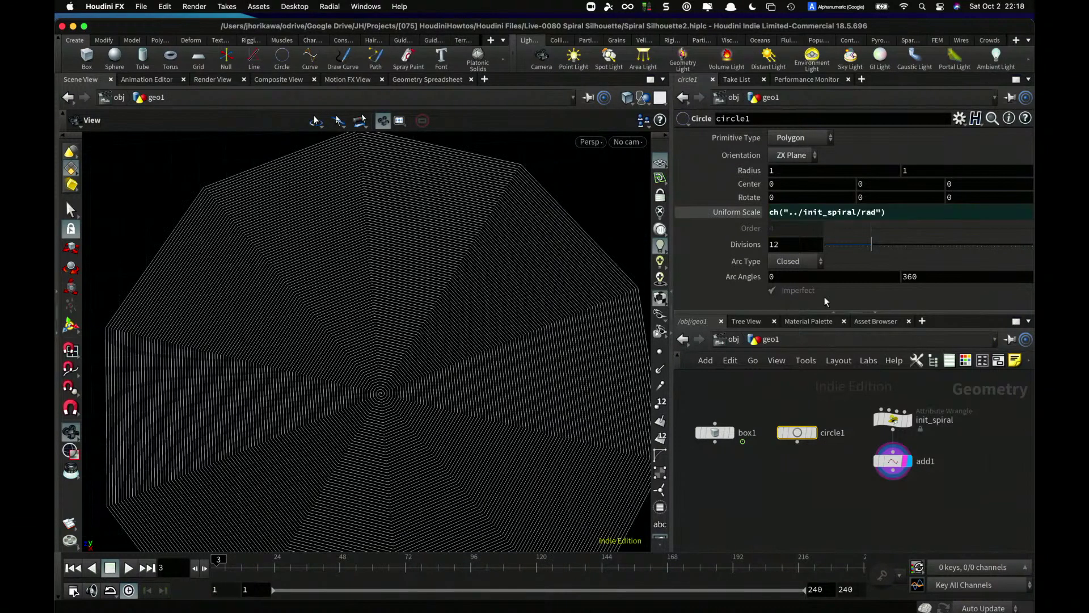
- Set circle1's Divisions to 10 and display the node in the viewport
click(788, 244)
key(BackSpace)
text(0)
click(812, 433)
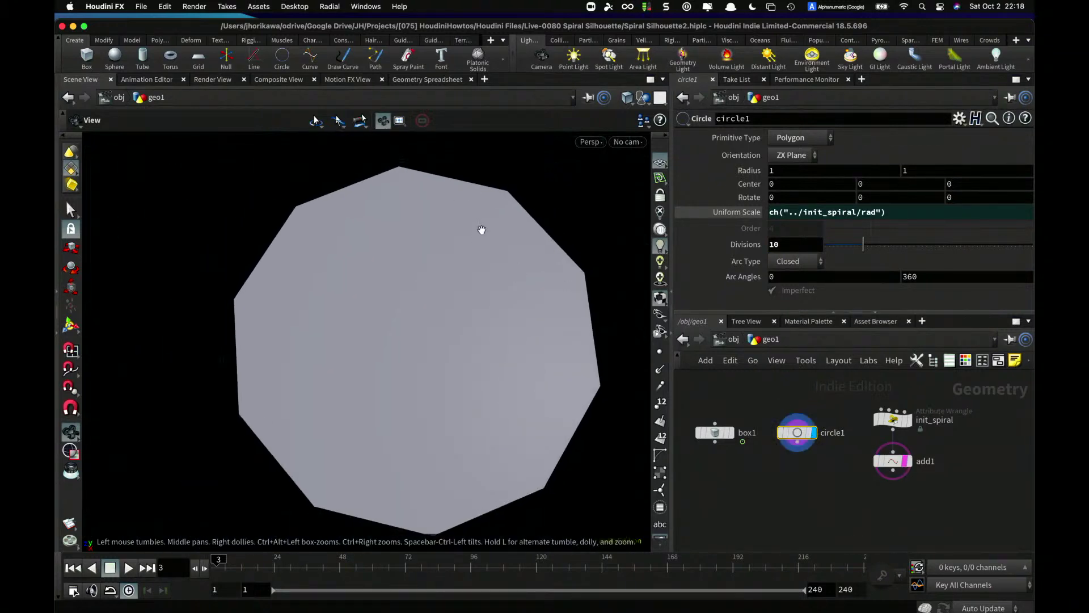
- Change circle1's Arc Type to Open Arc and shift its node slightly in the network
click(799, 261)
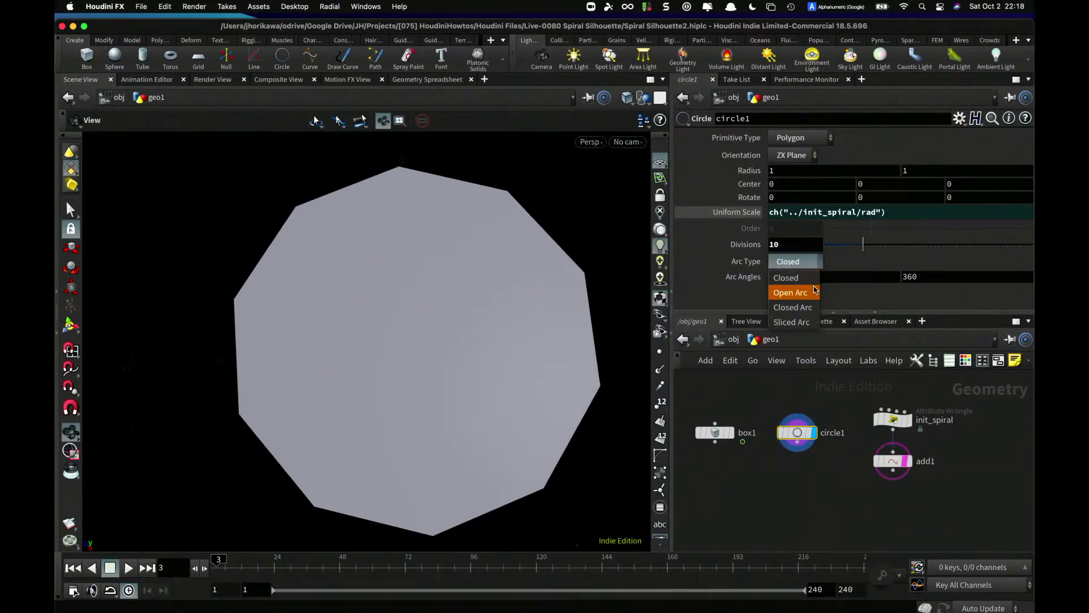
click(795, 277)
drag(801, 435, 811, 435)
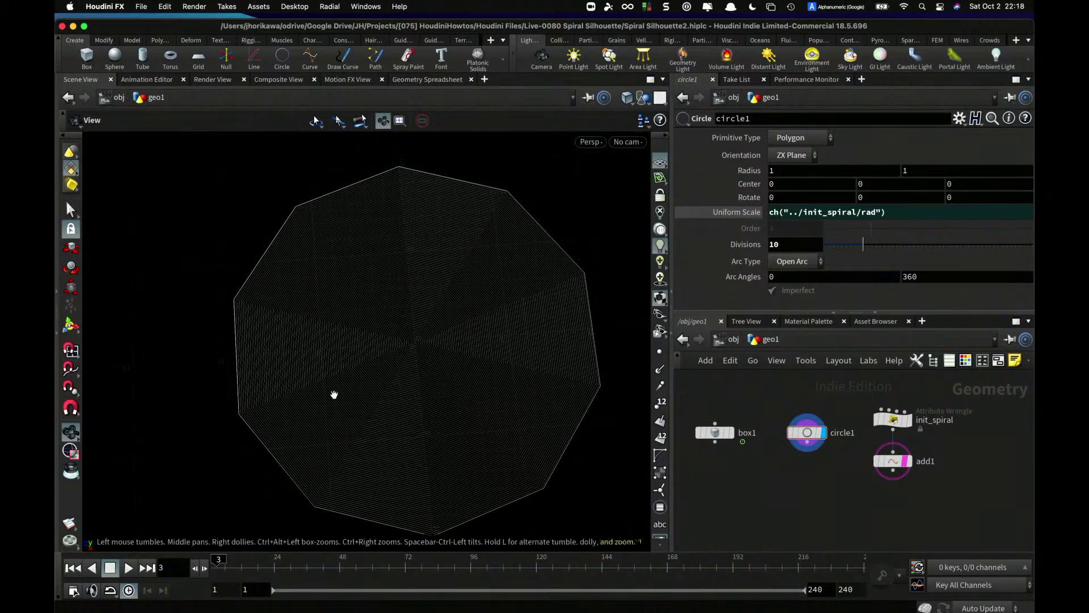
- Link circle1's Divisions to init_spiral's Numpt parameter by relative reference and save the scene
scroll(893, 470, up, 3)
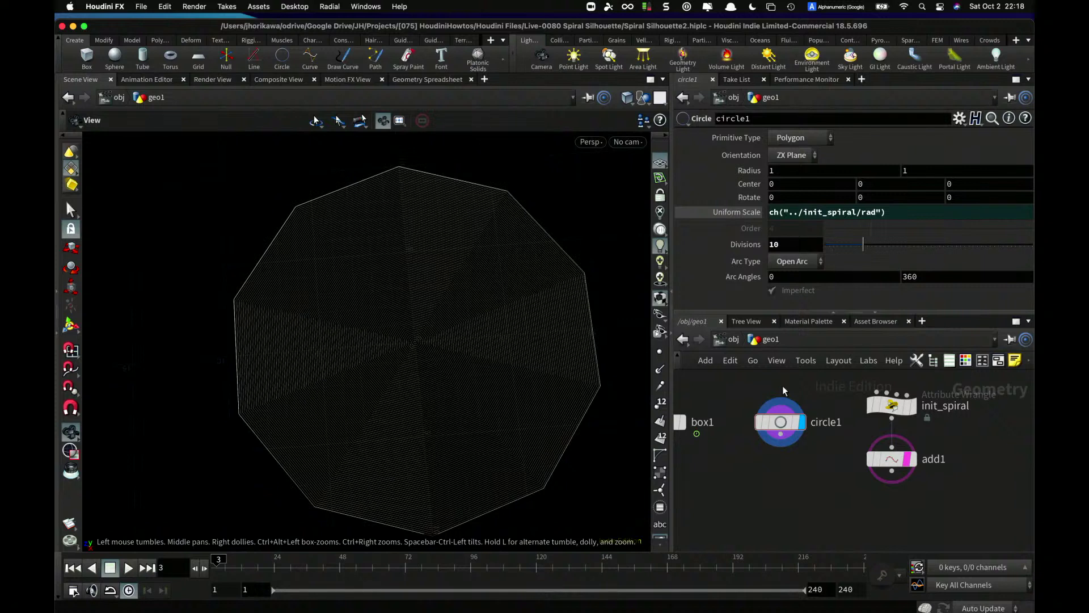
click(892, 405)
right_click(794, 300)
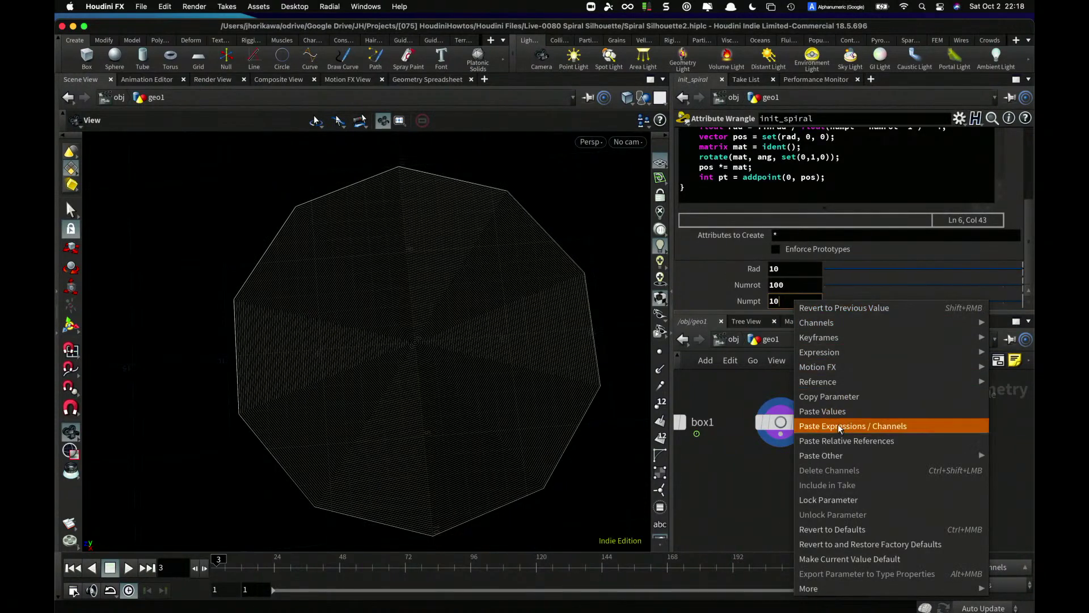
click(836, 396)
click(789, 424)
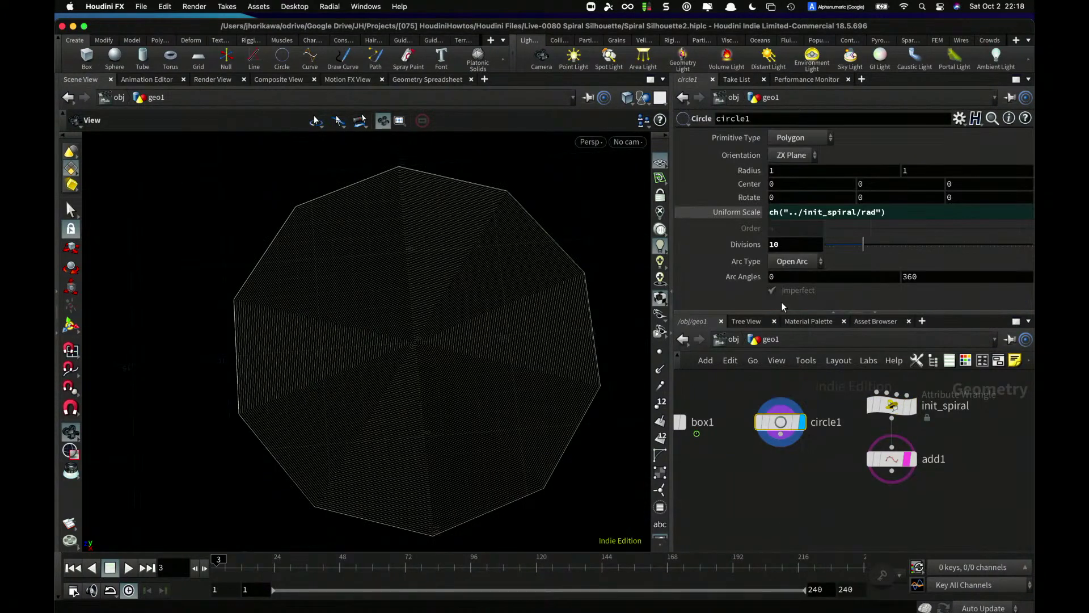
click(789, 245)
key(BackSpace)
right_click(789, 247)
click(844, 386)
key(super+s)
drag(581, 366, 582, 297)
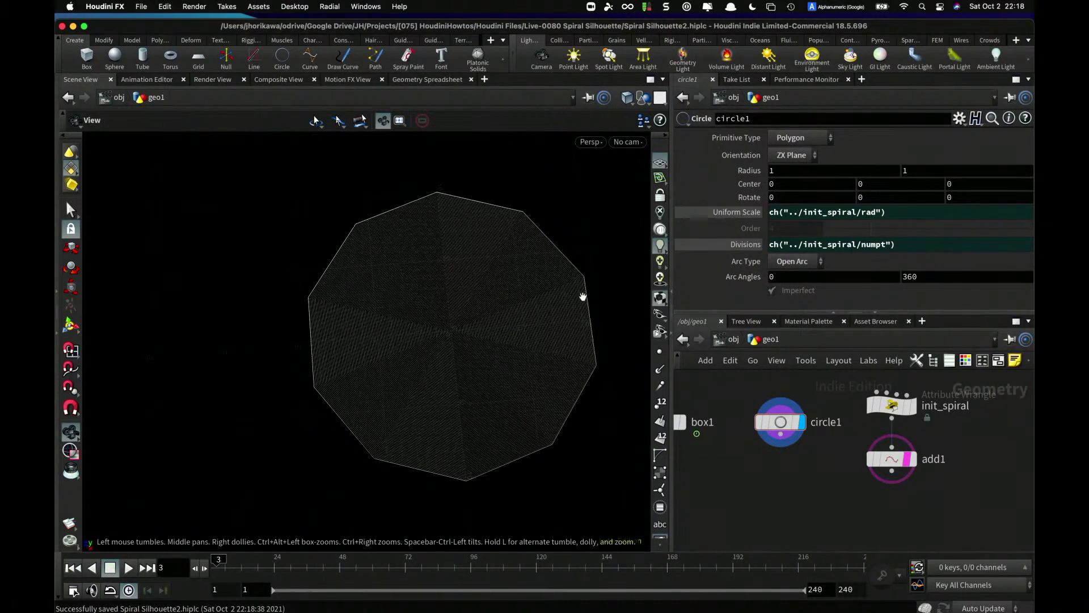
- Set init_spiral's Numpt to 36 and inspect the rounder outline in the viewport
click(892, 404)
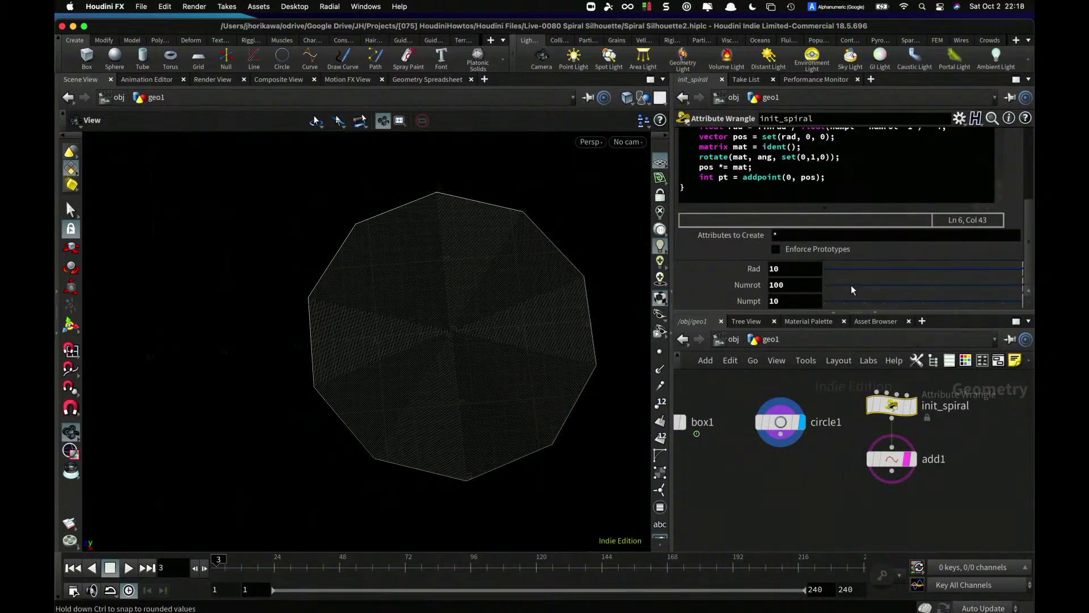
click(767, 300)
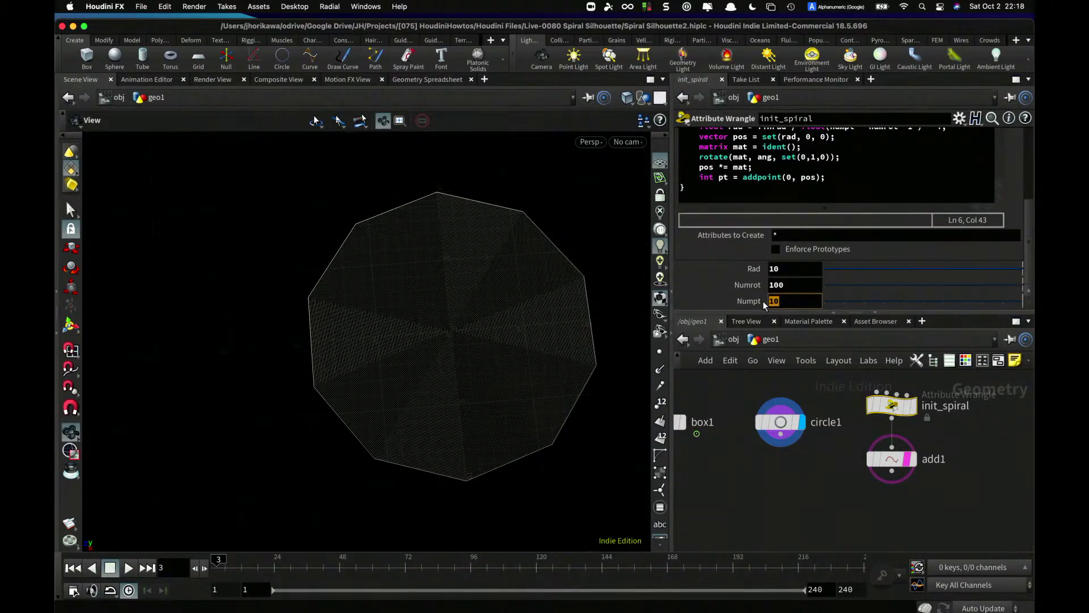
text(36)
key(Return)
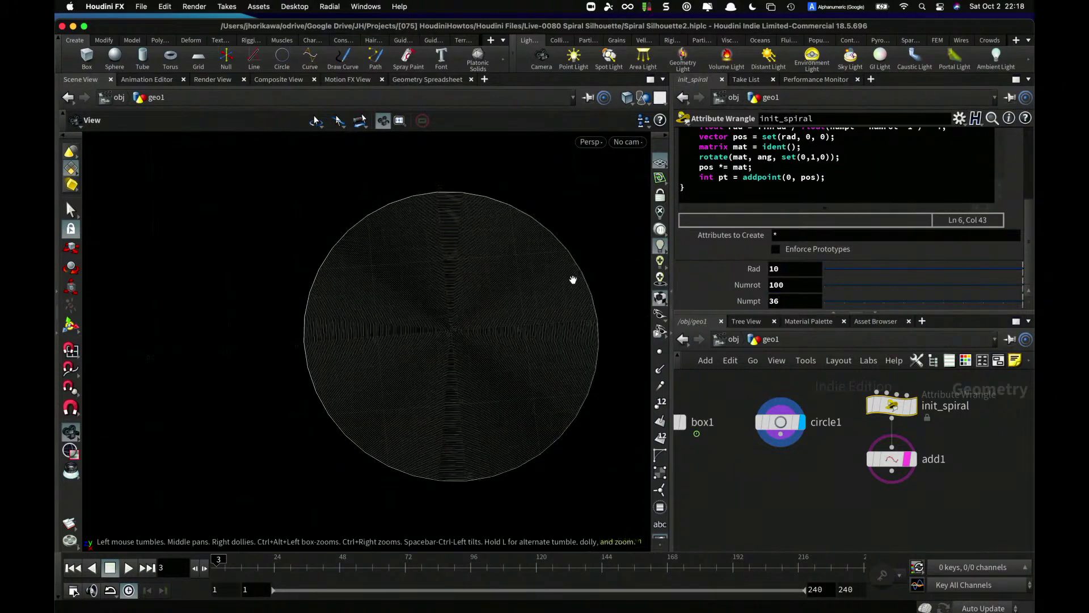
scroll(532, 294, up, 5)
scroll(538, 240, down, 4)
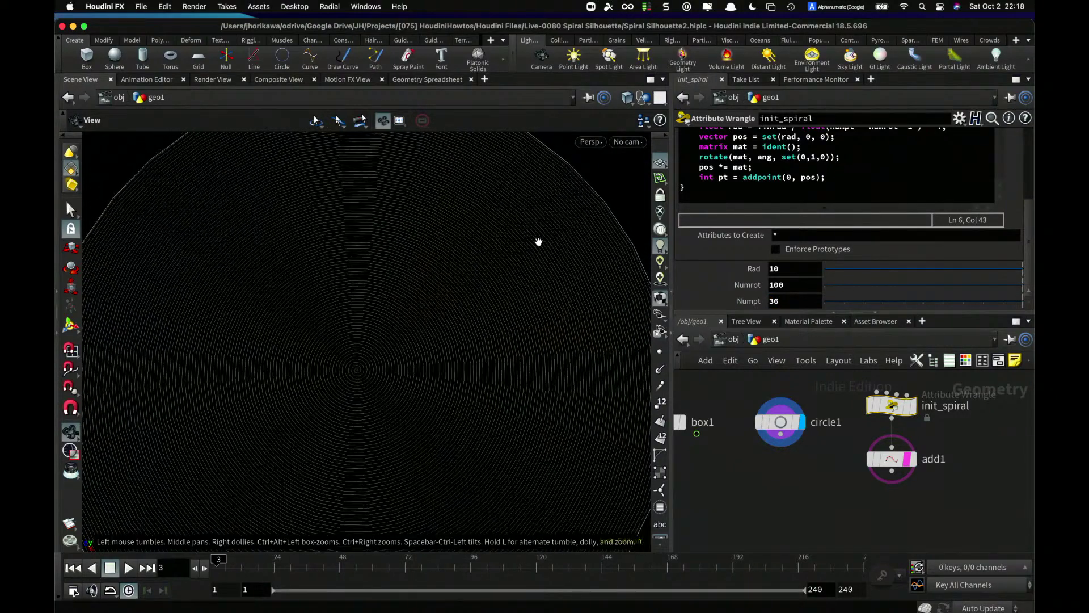
- Display the add1 spiral polyline, inspect its windings, and save the scene
click(908, 458)
scroll(488, 342, up, 6)
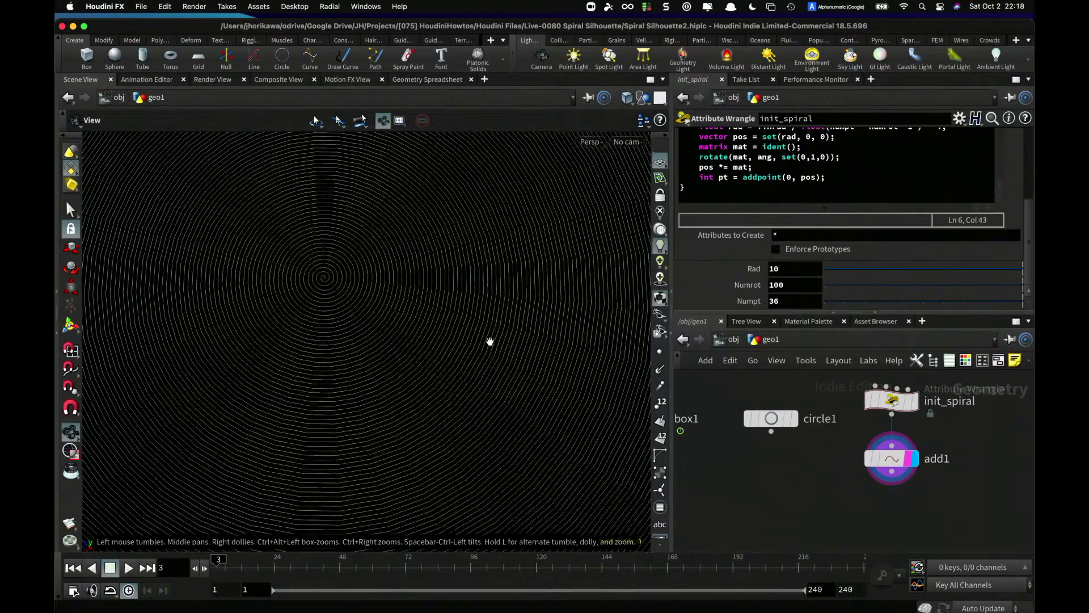
scroll(482, 339, down, 5)
key(super+s)
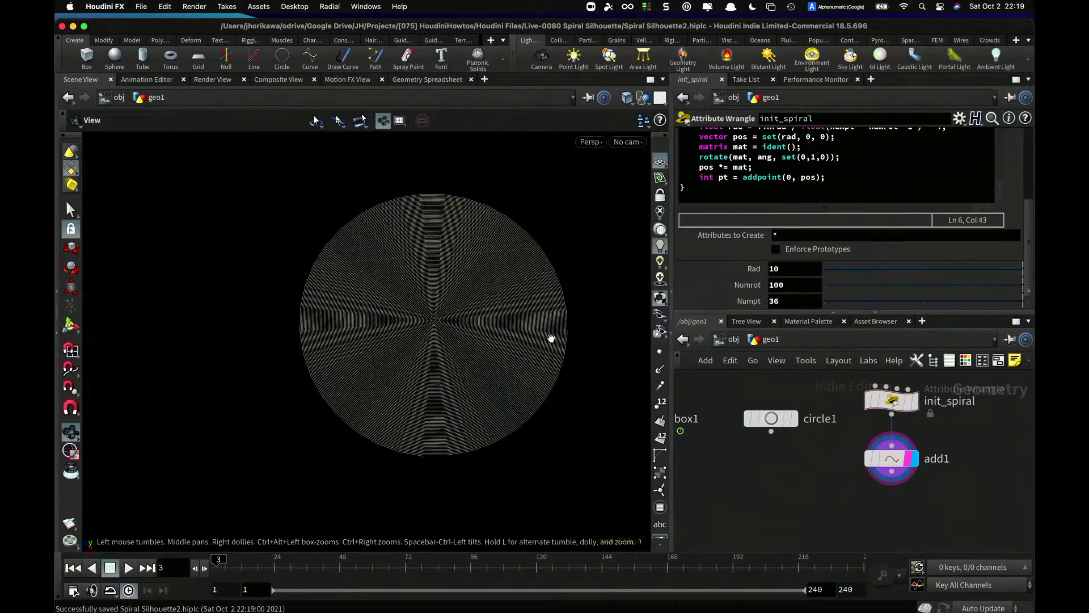
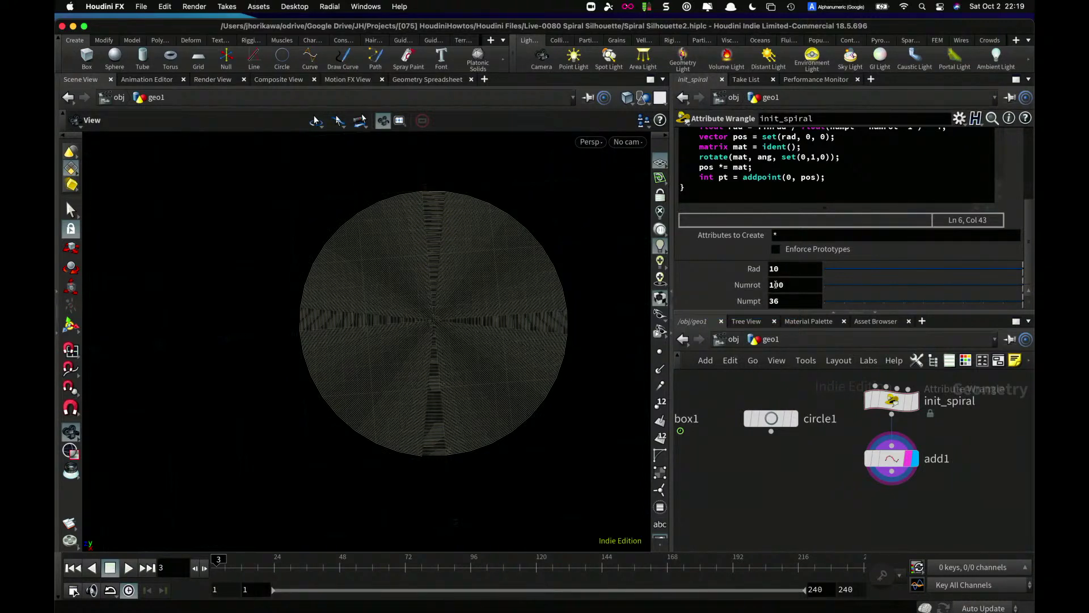
- Try Numrot values of 50, 20 and 10 on the init_spiral wrangle
drag(778, 285, 720, 287)
text(50)
key(Return)
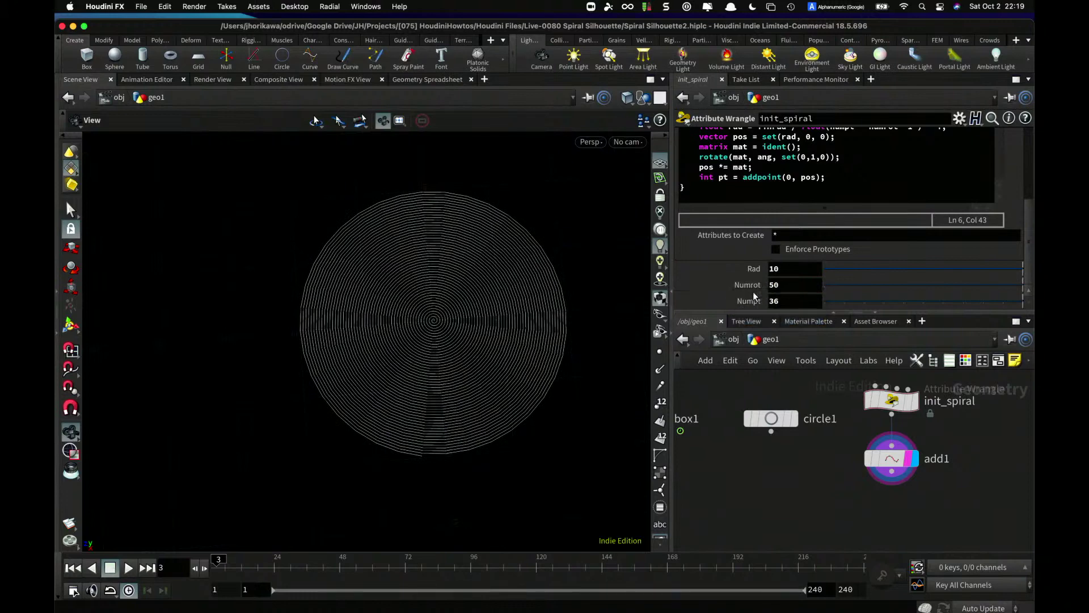
drag(790, 285, 735, 288)
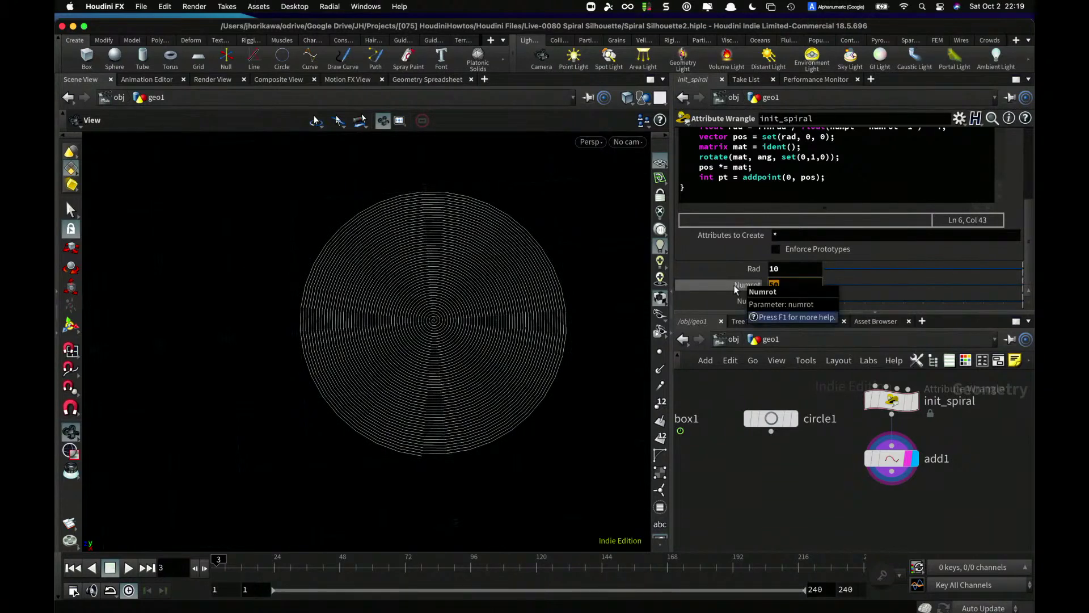
text(20)
key(Return)
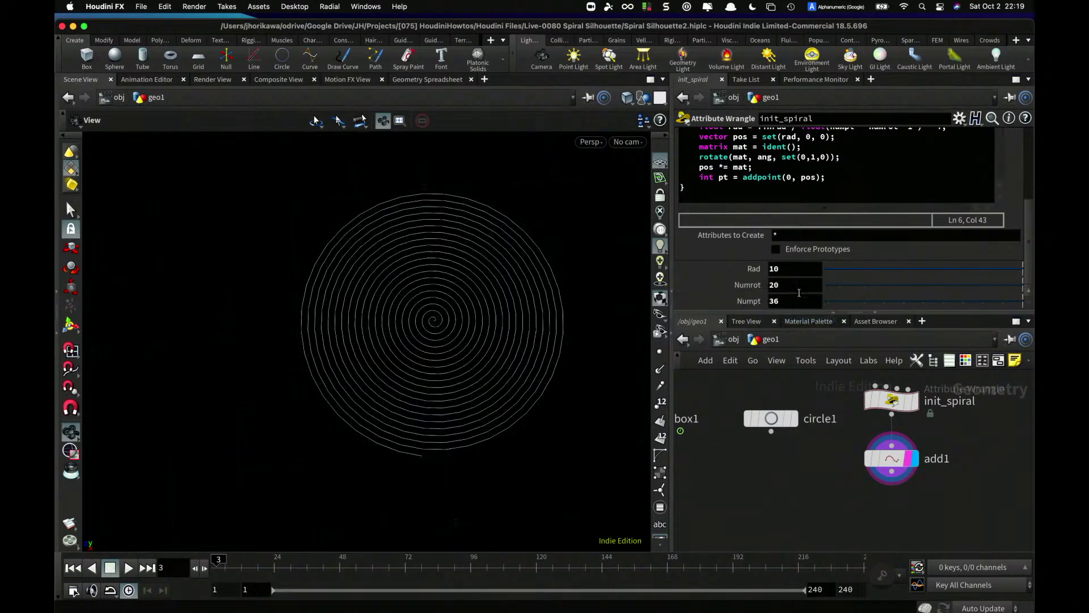
text(10)
key(Return)
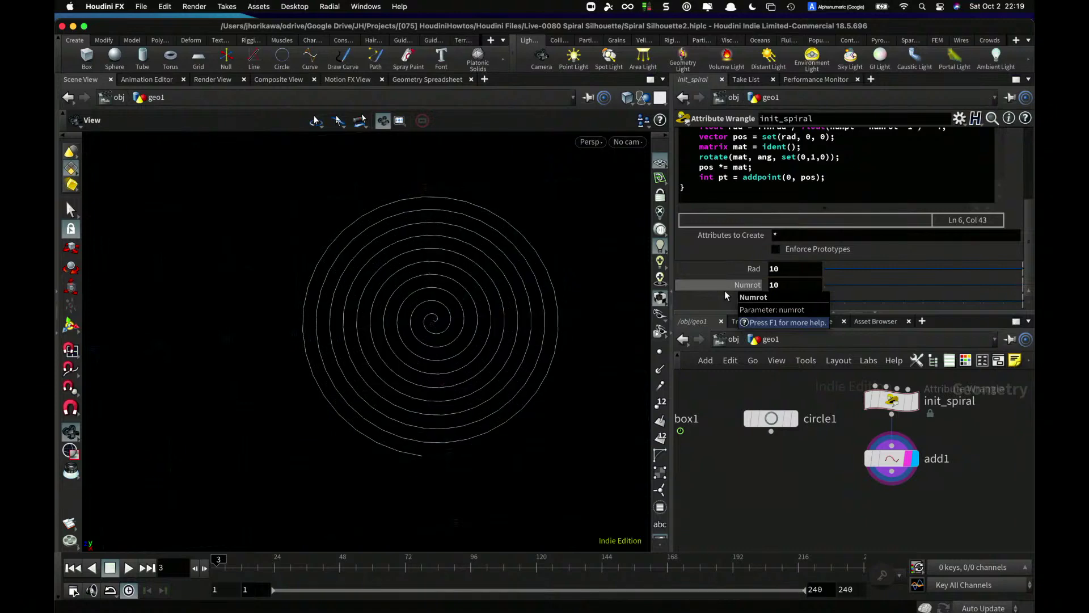
- Set init_spiral's Numrot to 30
text(3)
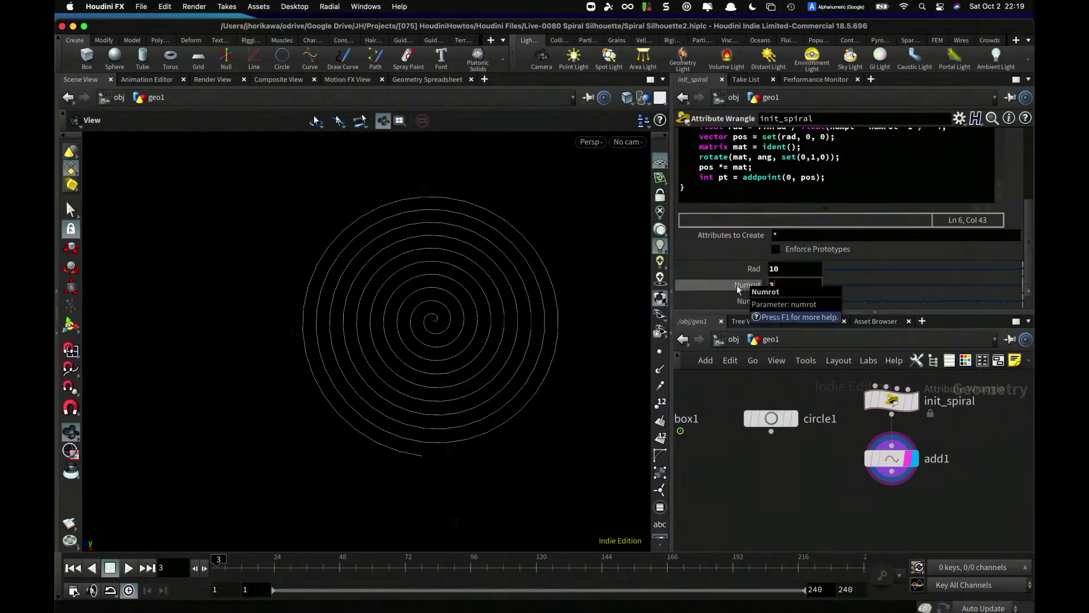
text(0)
key(Return)
- Add a Merge node below, connect circle1 and add1 into it, and display the combined result
key(Tab)
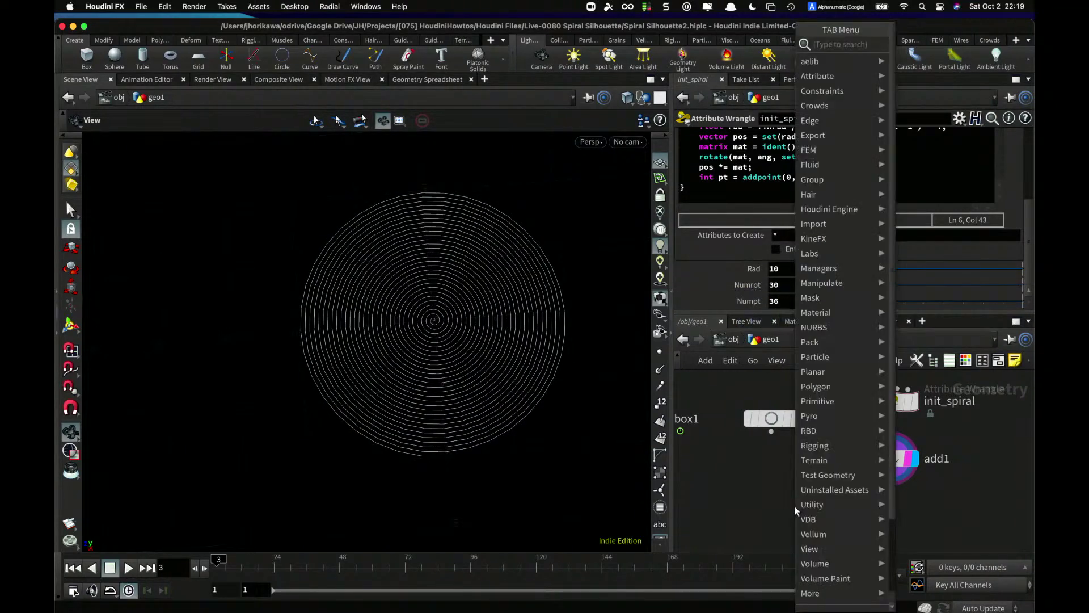
click(786, 518)
click(812, 522)
drag(771, 433, 814, 507)
drag(891, 472, 817, 518)
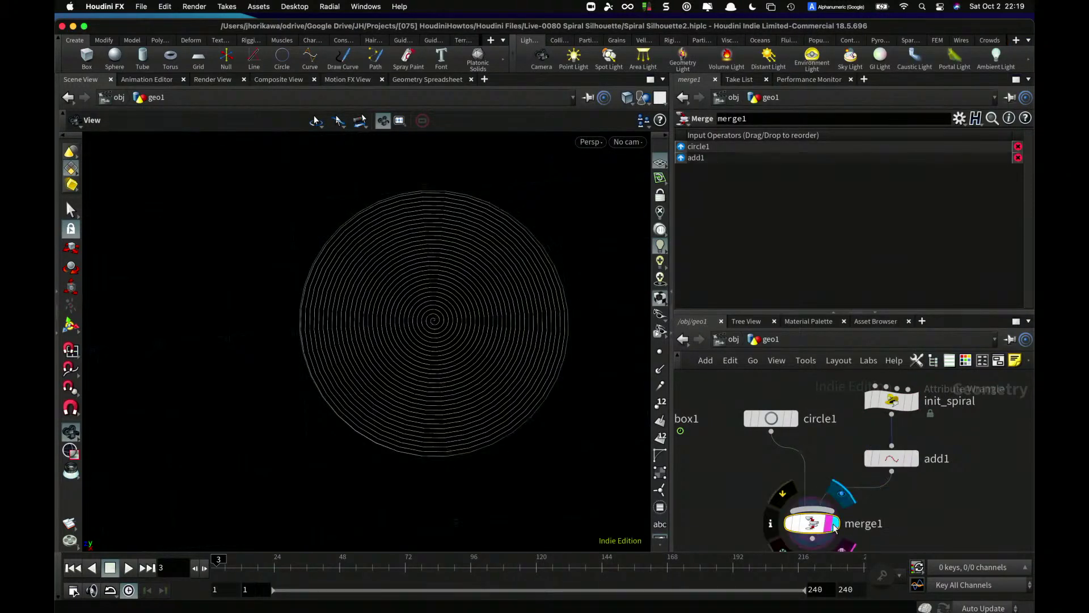
- Examine the merged spiral and its outer circle up close, and bring up the init_spiral wrangle's parameters
mouse_move(894, 462)
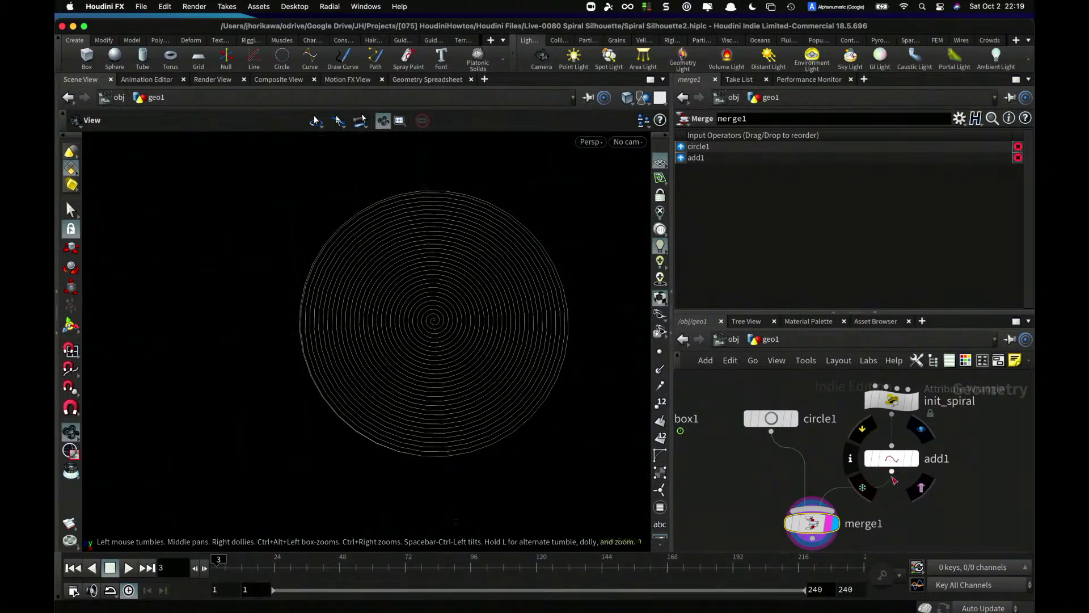
scroll(811, 449, down, 4)
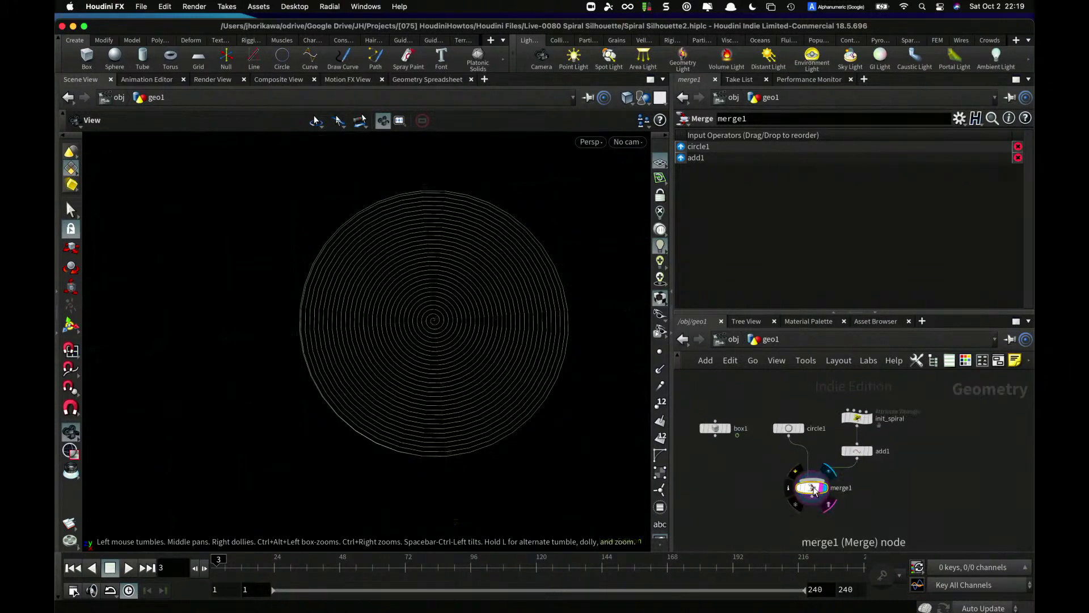
scroll(845, 483, up, 4)
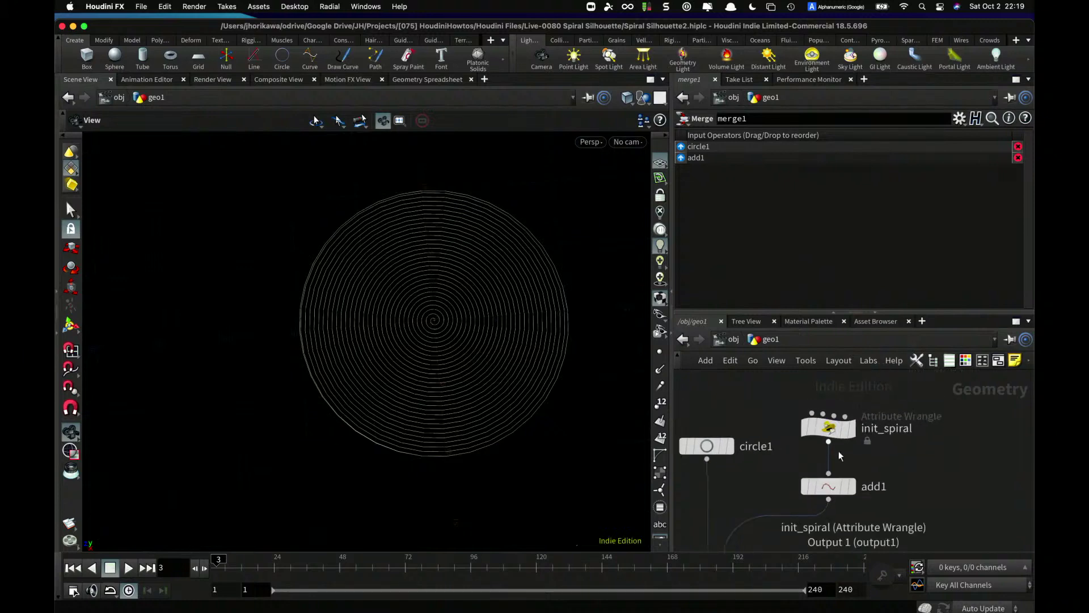
scroll(550, 291, up, 4)
scroll(542, 267, up, 5)
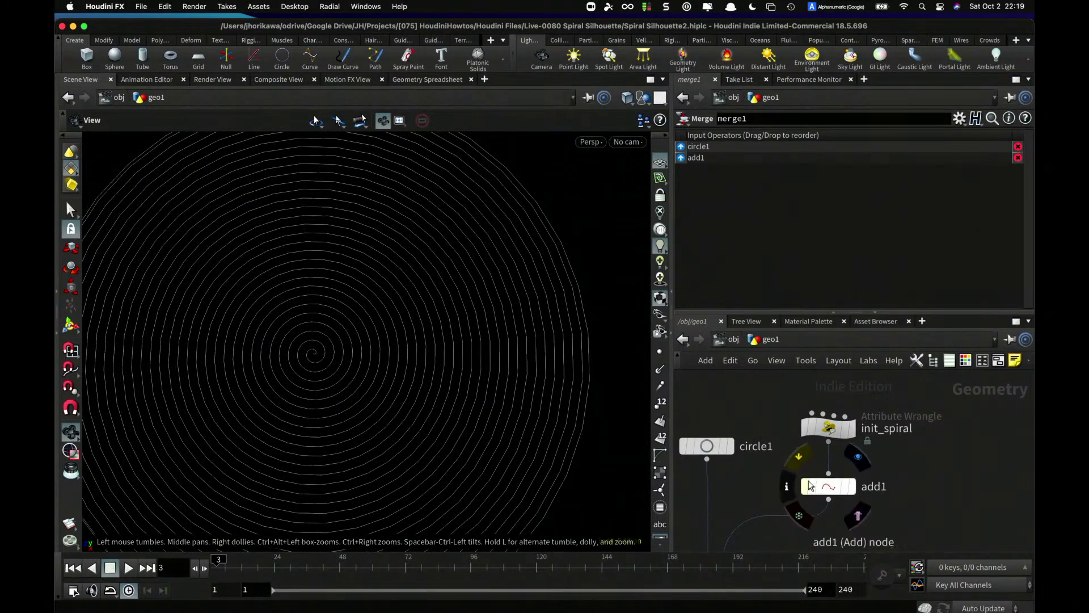
click(829, 486)
click(833, 432)
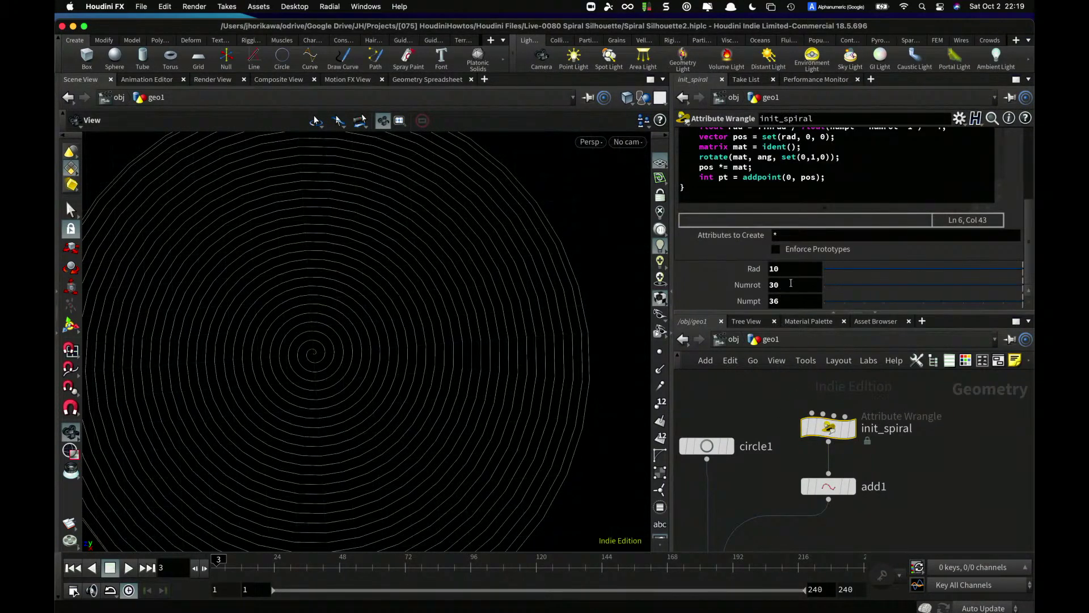
click(790, 283)
key(Tab)
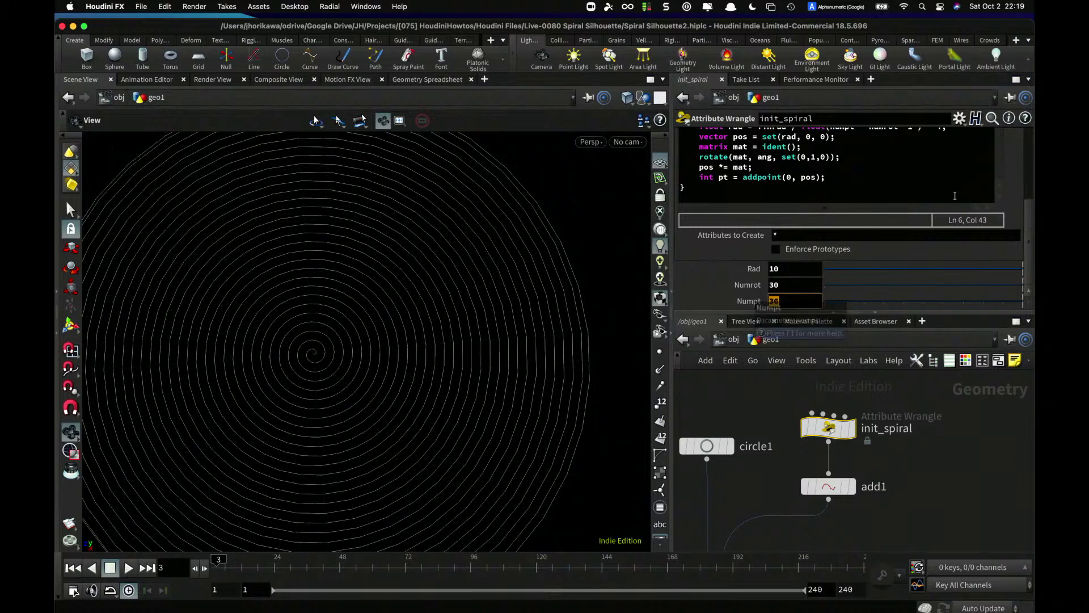
click(792, 285)
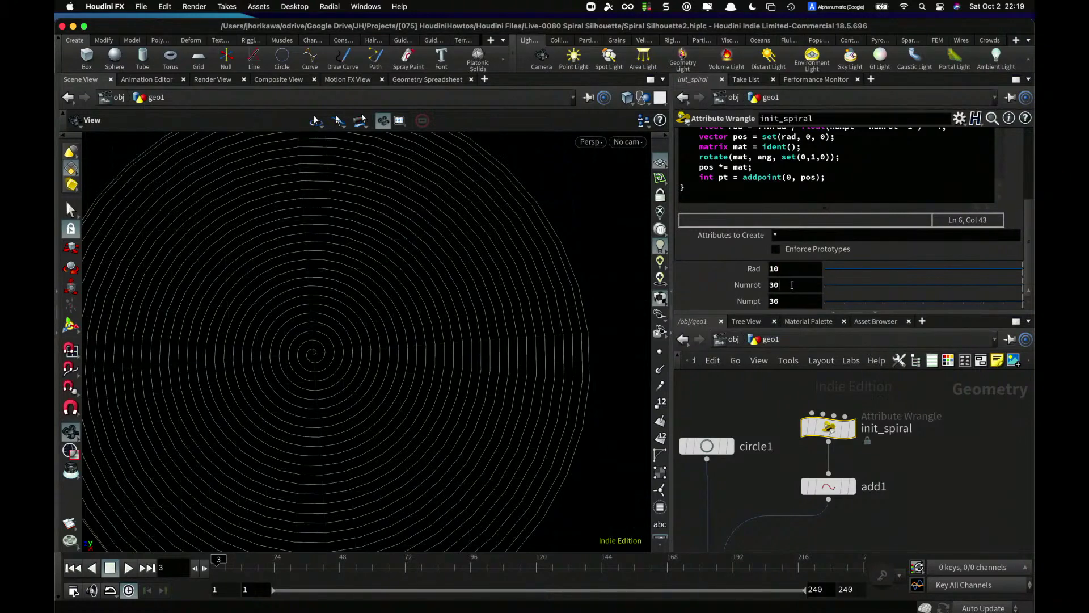
click(792, 276)
click(792, 299)
click(792, 285)
- Add a Null node beside the init_spiral wrangle and name it CONTROLLER
scroll(794, 448, down, 3)
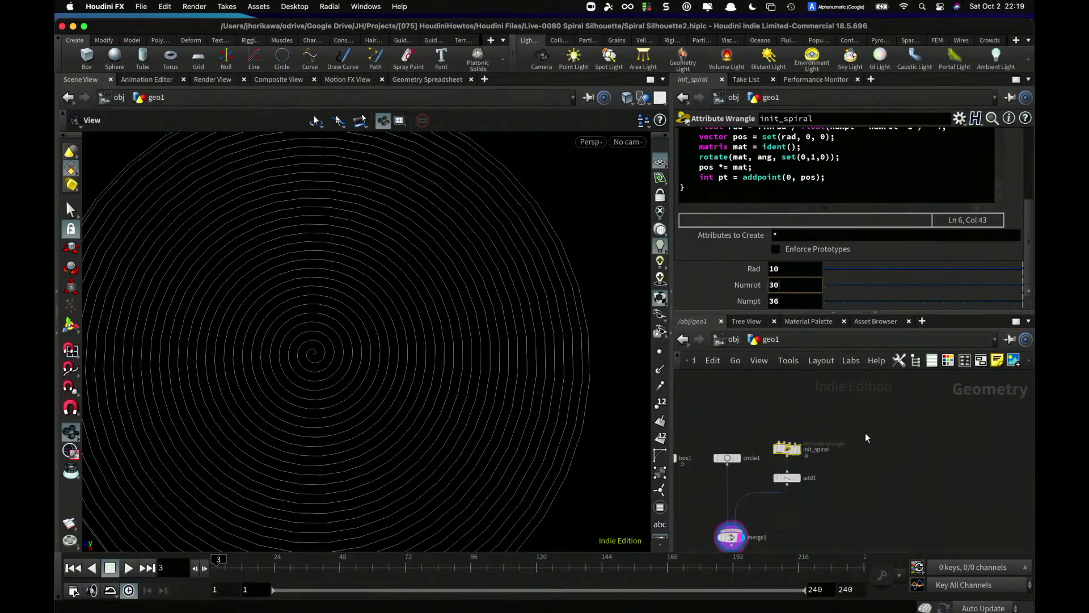
key(Tab)
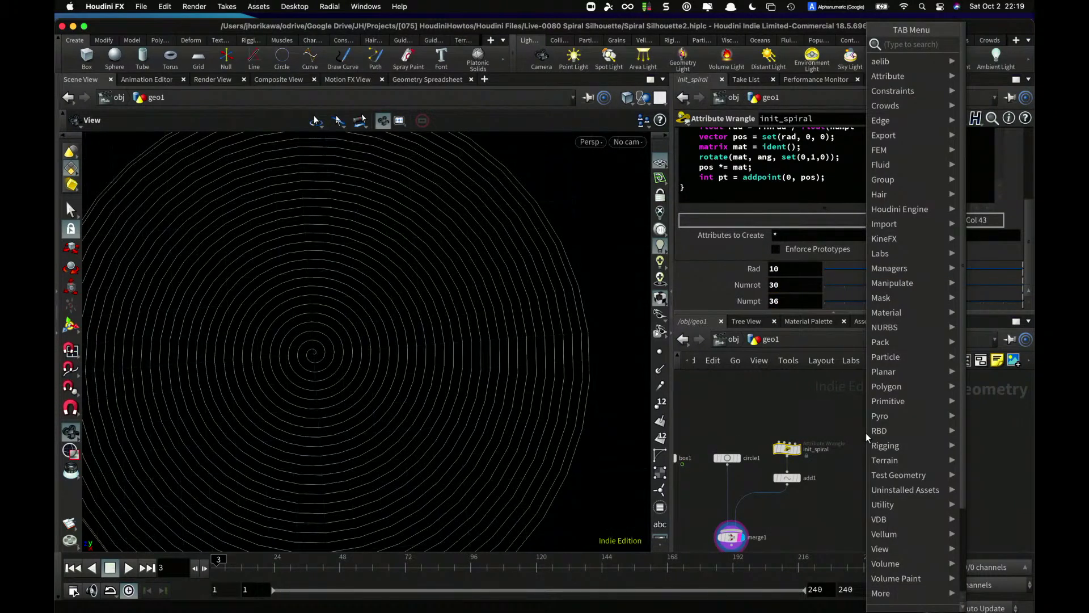
text(null)
key(Return)
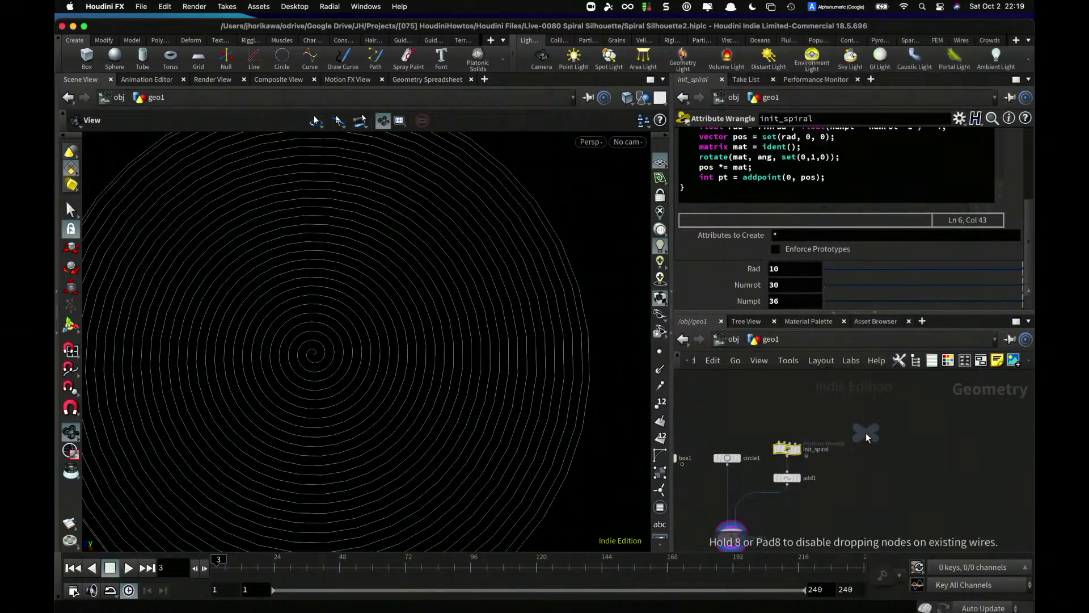
click(899, 436)
double_click(914, 440)
text(C)
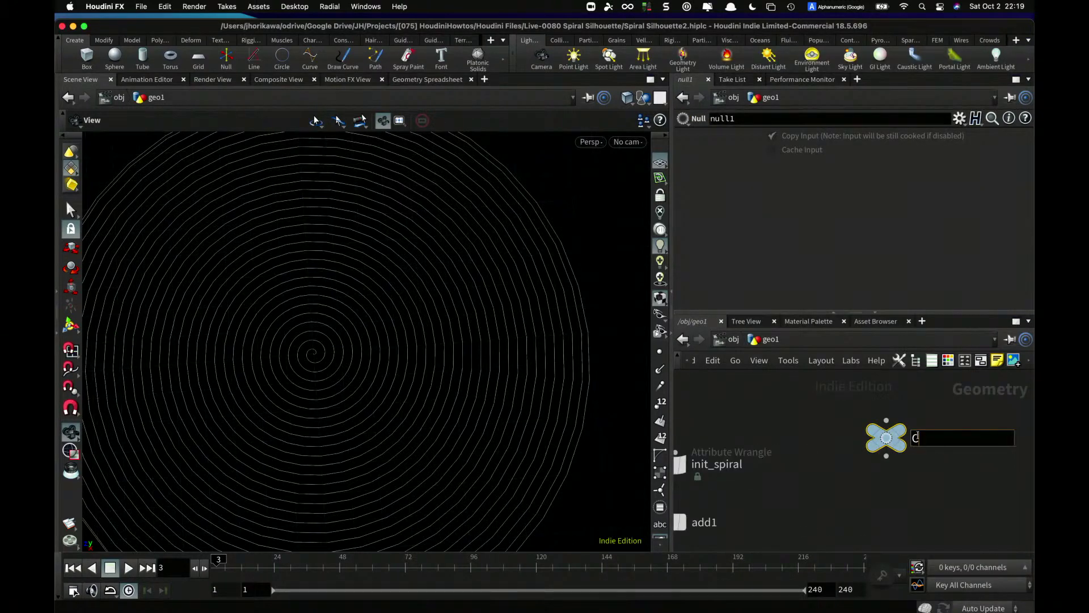
text(ONRTROLLER)
key(Return)
- Place the CONTROLLER null closer to the spiral nodes in blue, and save the scene
drag(883, 436, 817, 432)
key(c)
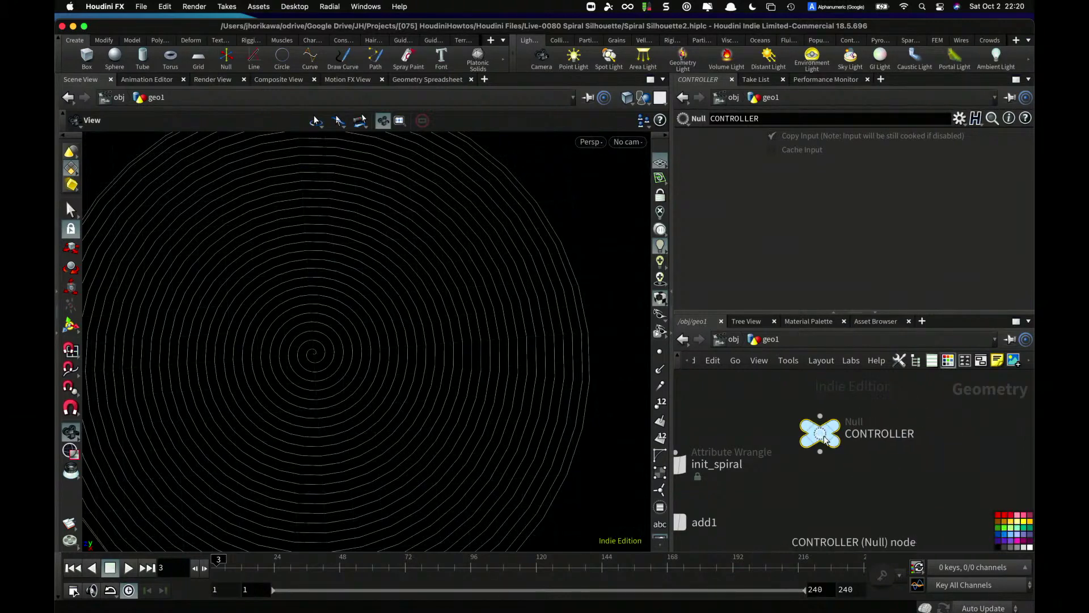
click(997, 534)
key(c)
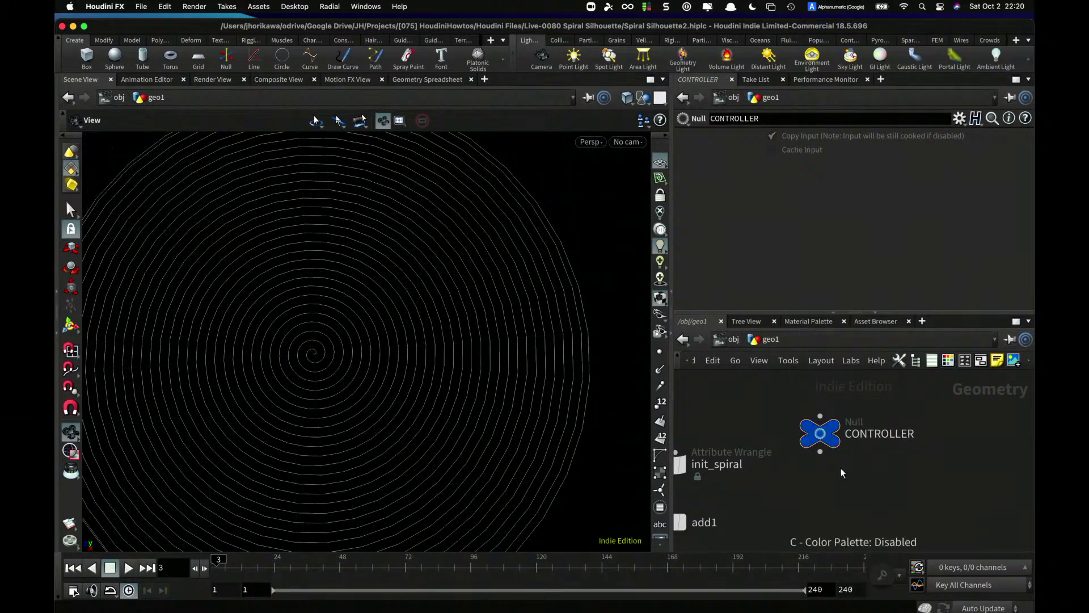
key(super+s)
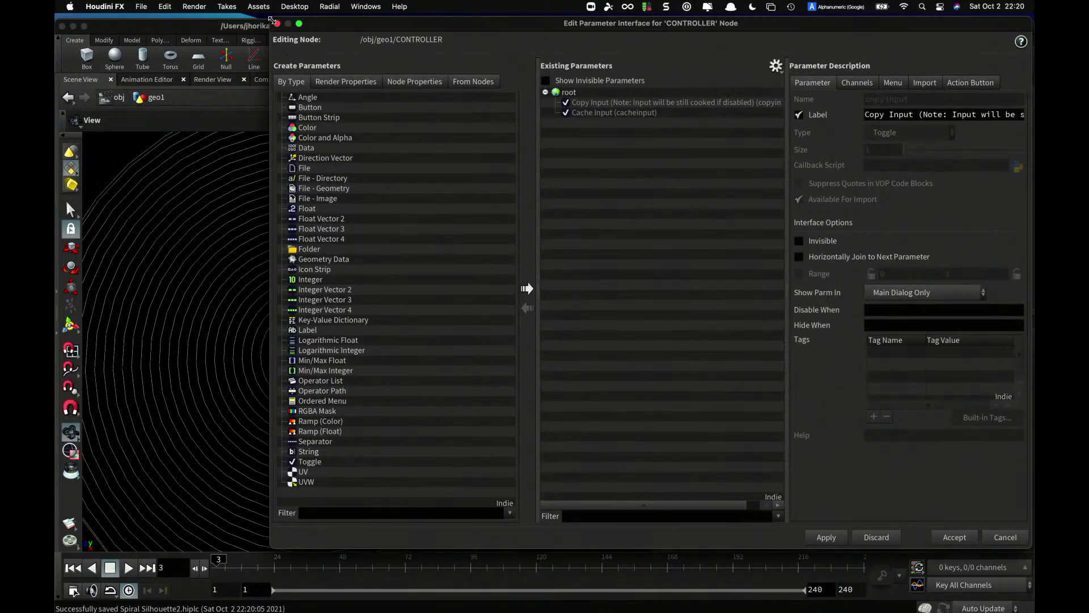
- Arrange CONTROLLER's parameter interface editor so the network stays accessible, and show init_spiral's parameters, keeping that node's name as init_spiral
drag(271, 20, 584, 194)
drag(686, 199, 262, 159)
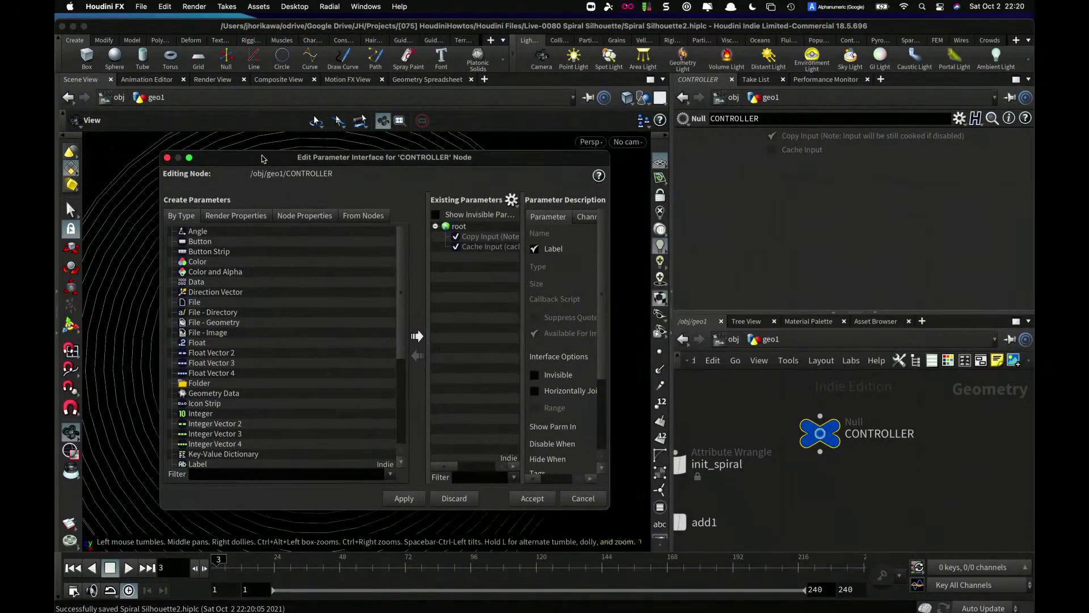
click(715, 466)
middle_drag(725, 487, 793, 476)
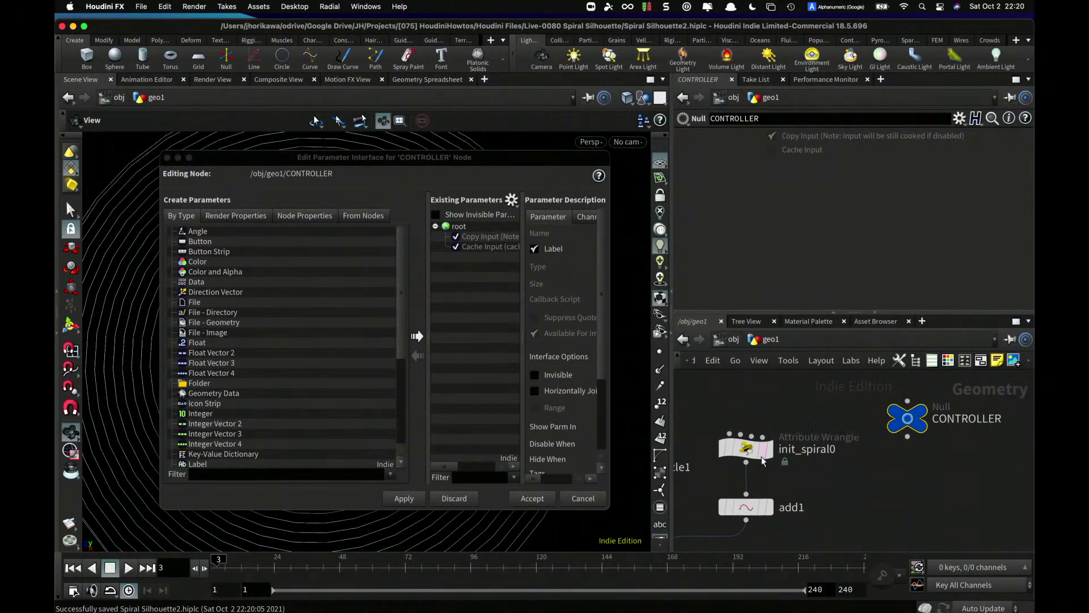
click(809, 448)
click(857, 448)
key(Return)
click(746, 449)
- Add init_spiral's Rad, Numrot and Numpt parameters to the CONTROLLER node's parameter interface
click(513, 203)
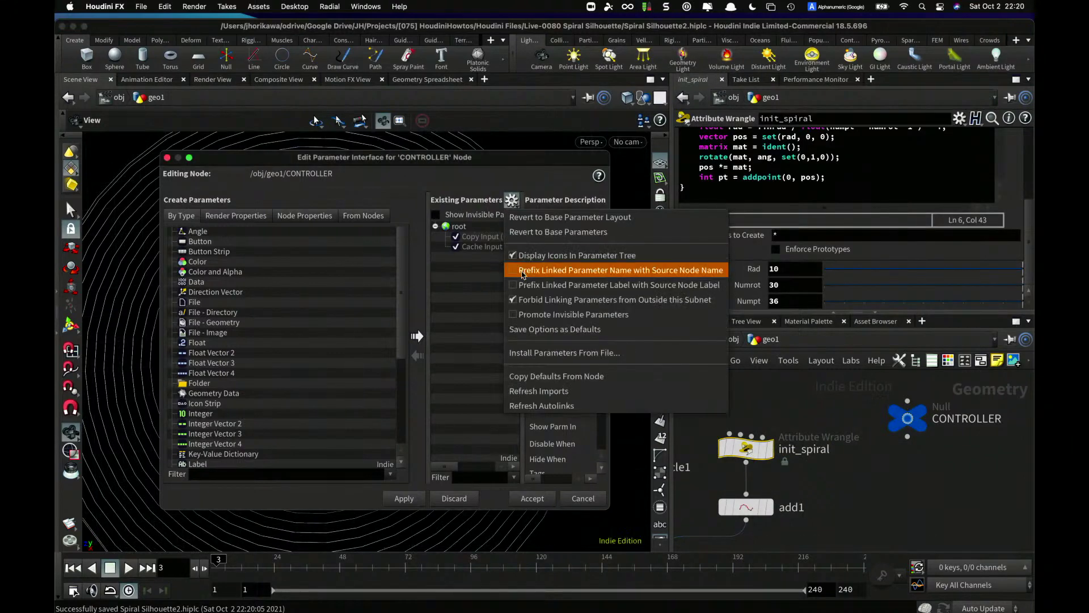
click(428, 188)
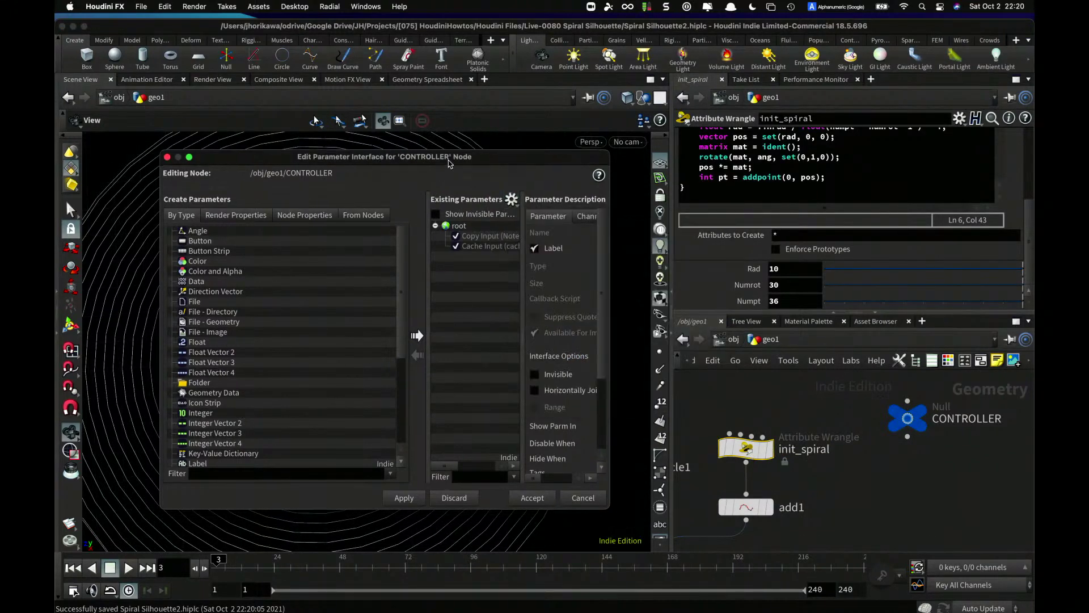
drag(428, 157, 317, 129)
drag(498, 478, 634, 528)
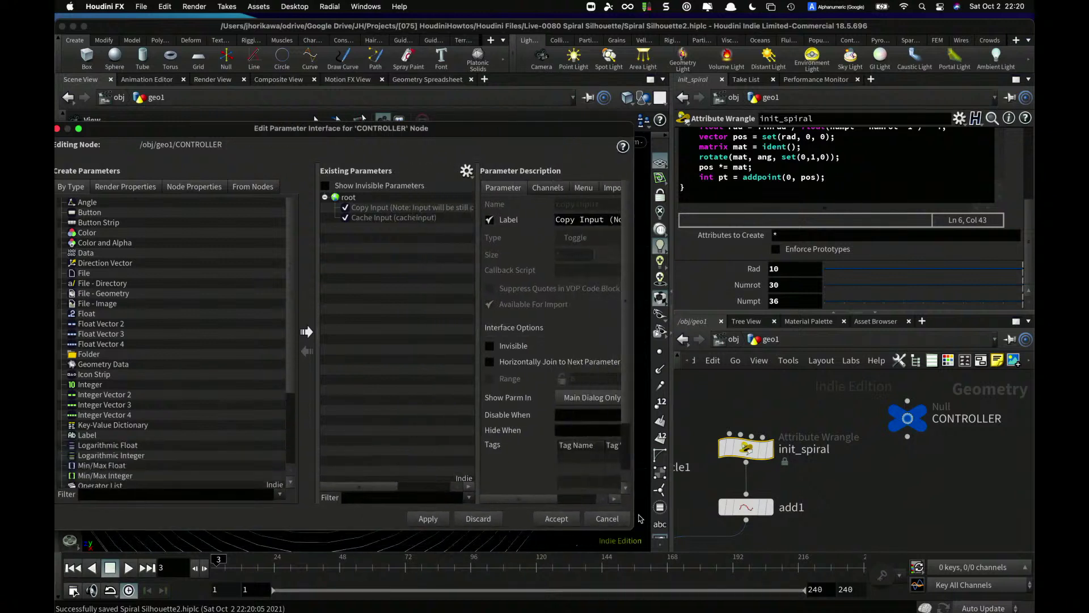
drag(754, 269, 458, 281)
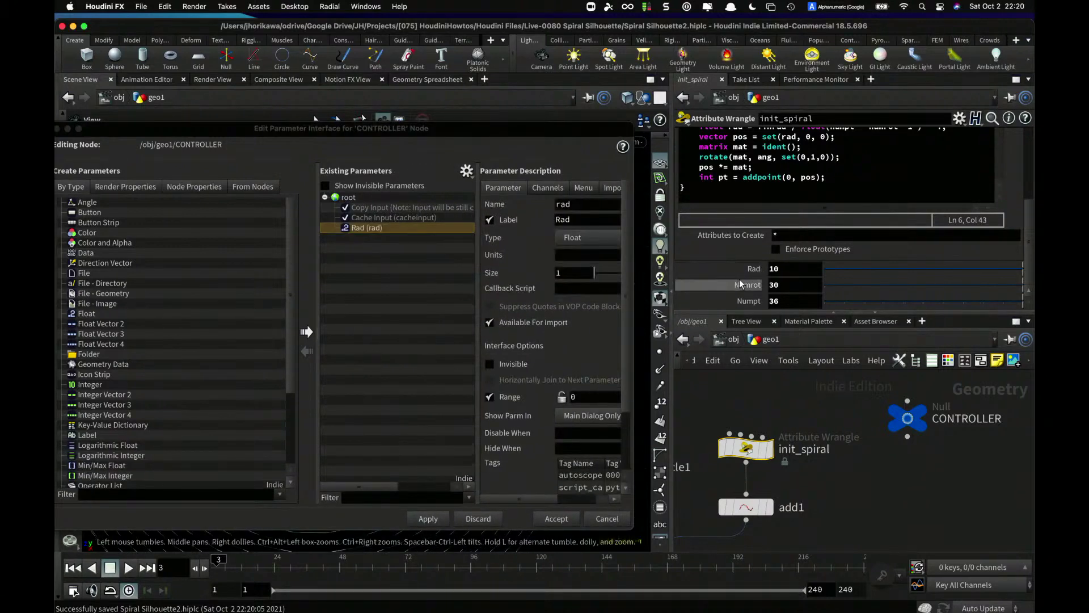
drag(748, 284, 393, 288)
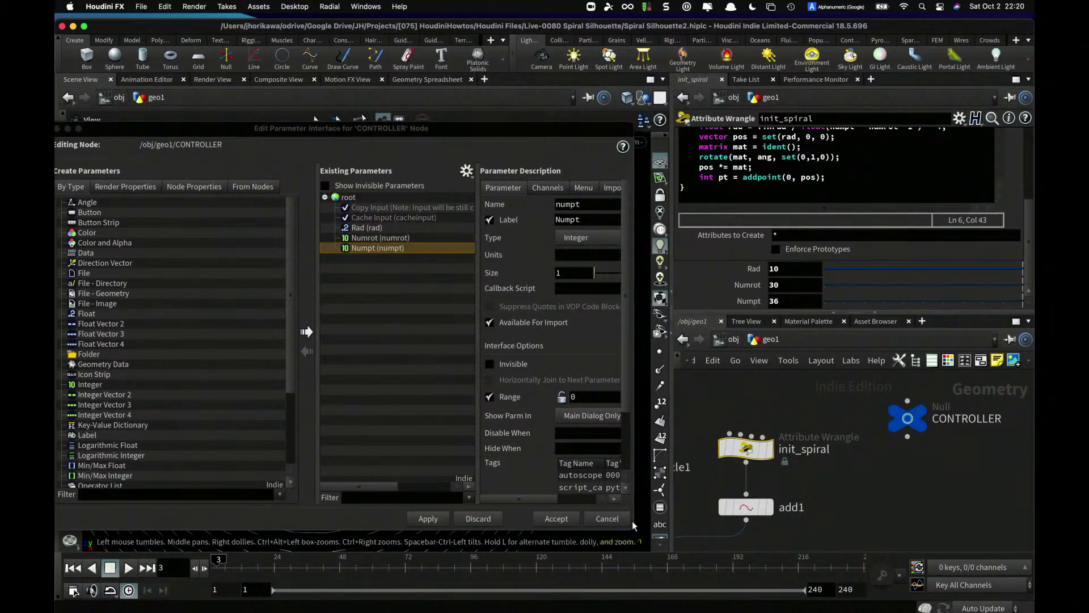
drag(632, 530, 837, 526)
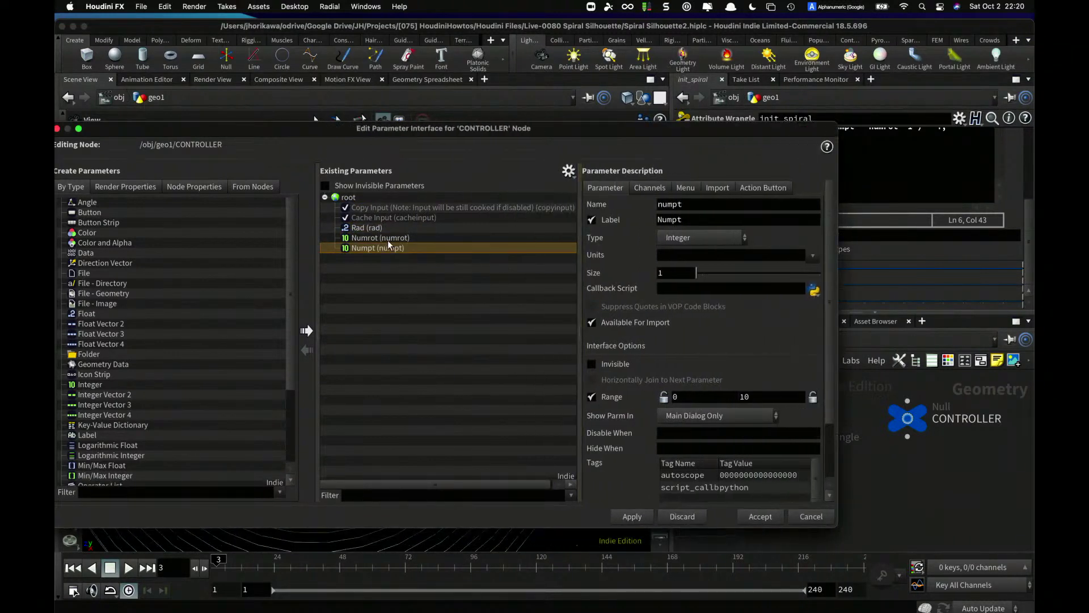
- Rename CONTROLLER's Rad parameter to spiral_radius and label it "spiral radius"
click(376, 227)
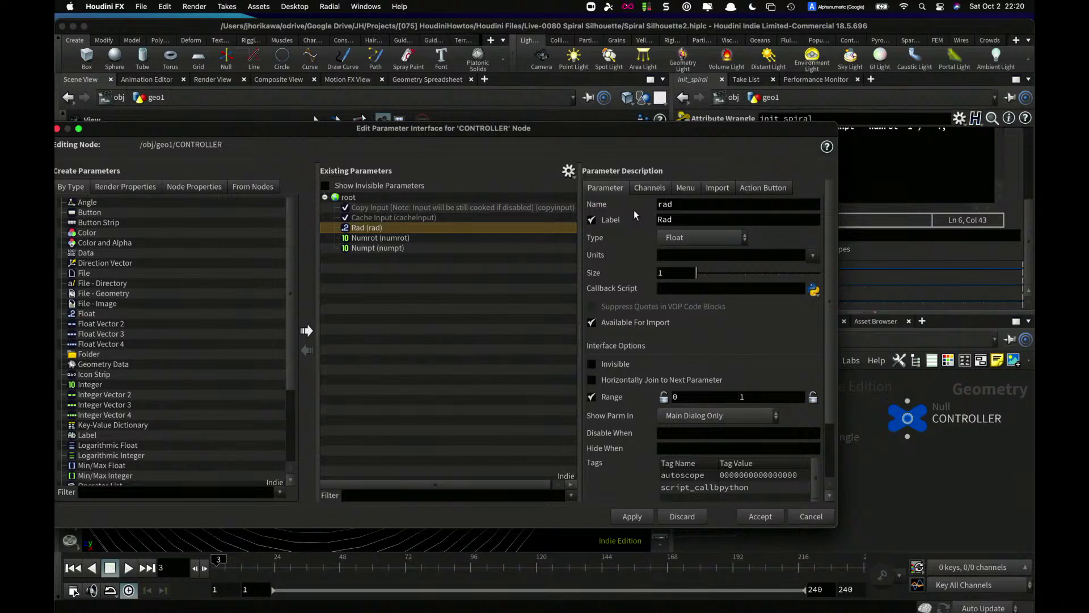
double_click(685, 205)
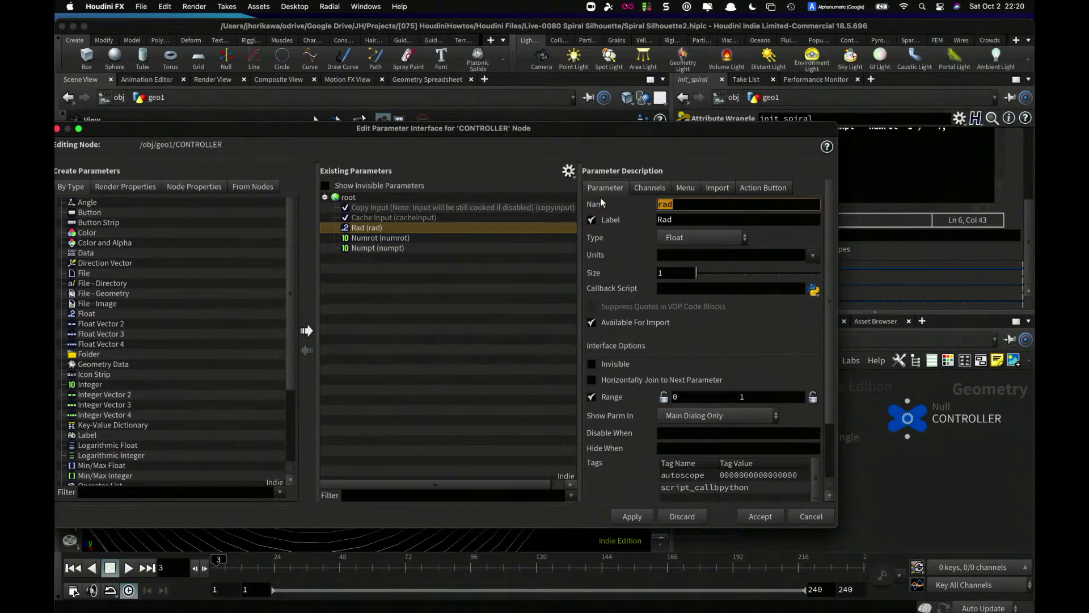
text(r)
key(BackSpace)
text(spiral_radius)
key(Tab)
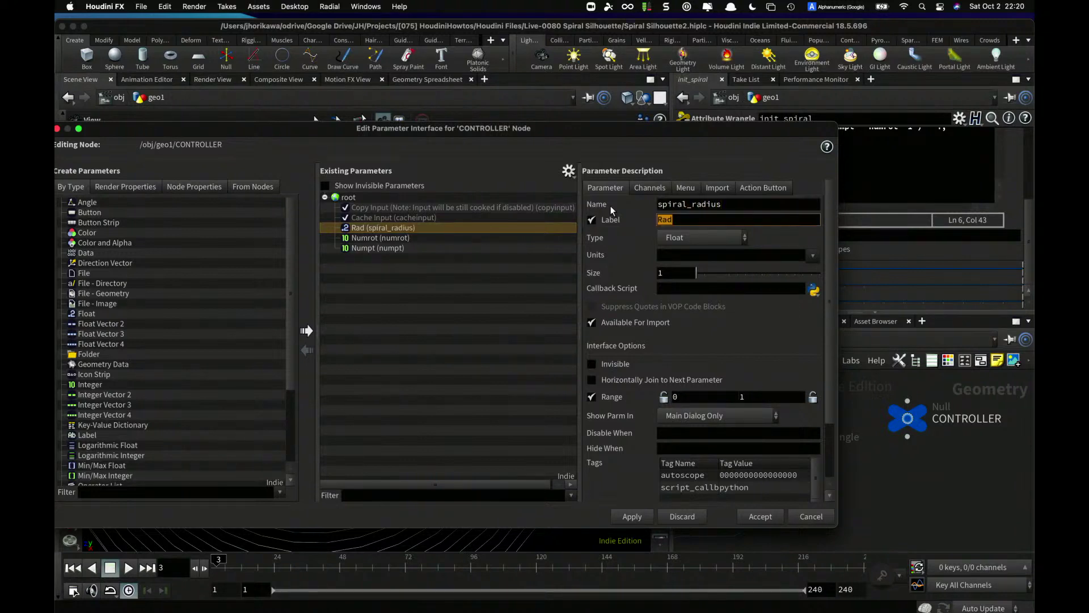
text(spiral radius)
key(Return)
- Rename the Numrot parameter to num_rotation and label it "num rotation"
key(Down)
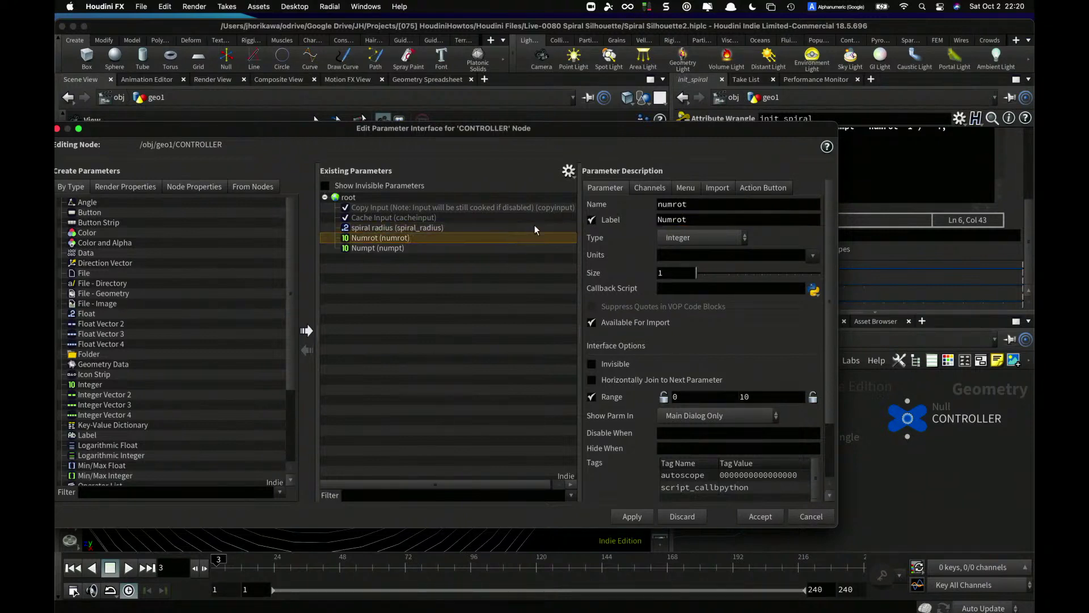
drag(741, 205, 581, 198)
key(BackSpace)
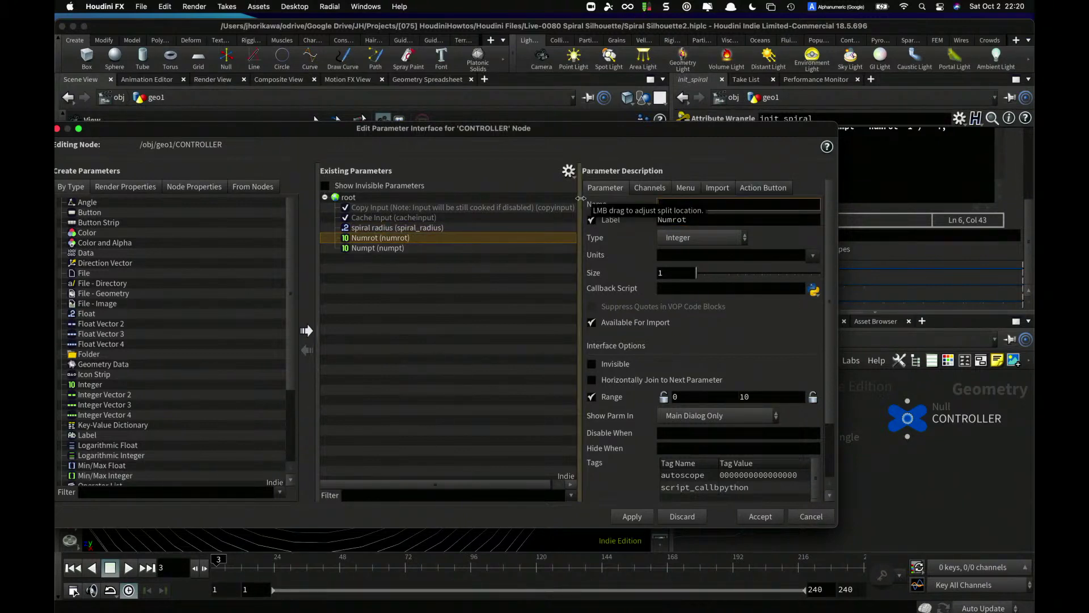
text(num_rotation)
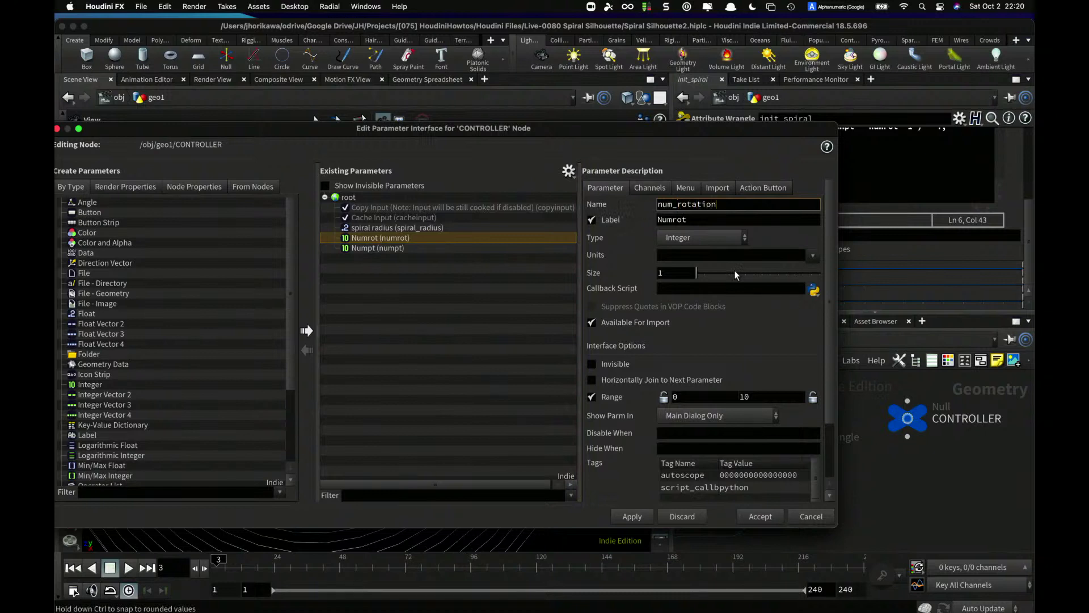
key(Tab)
text(r)
key(BackSpace)
text(num rotation)
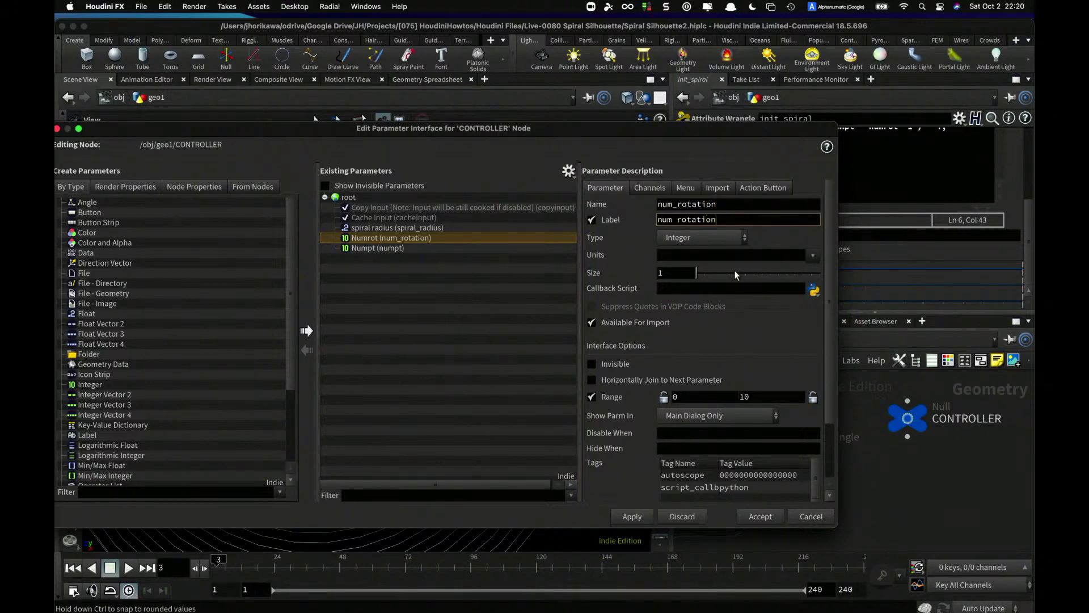
key(Return)
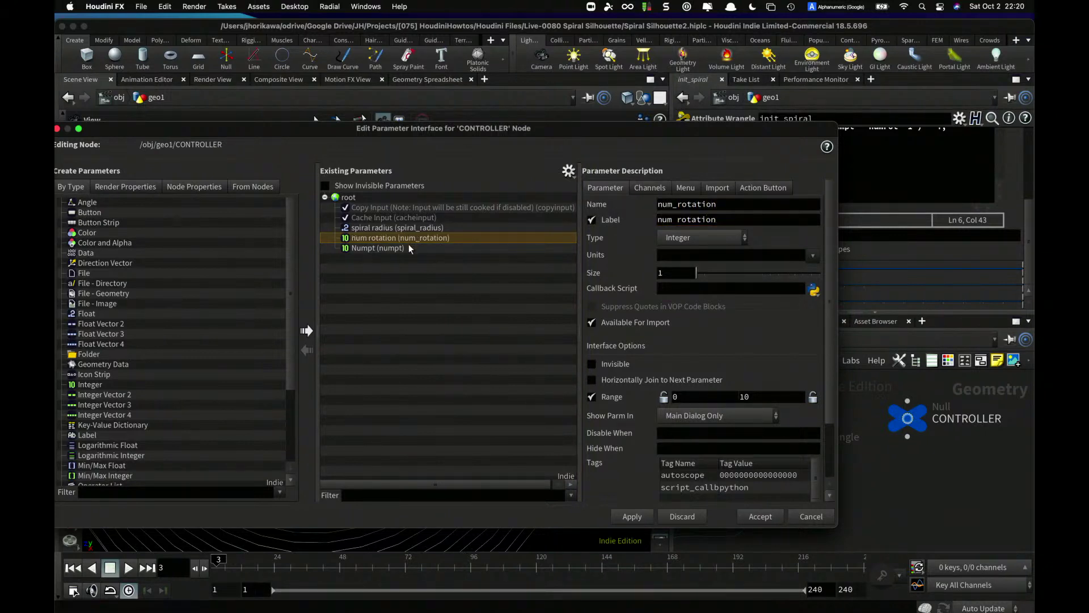
- Rename the Numpt parameter to num_pts_per_rot and label it "num pts per rot"
click(377, 248)
drag(703, 205, 613, 201)
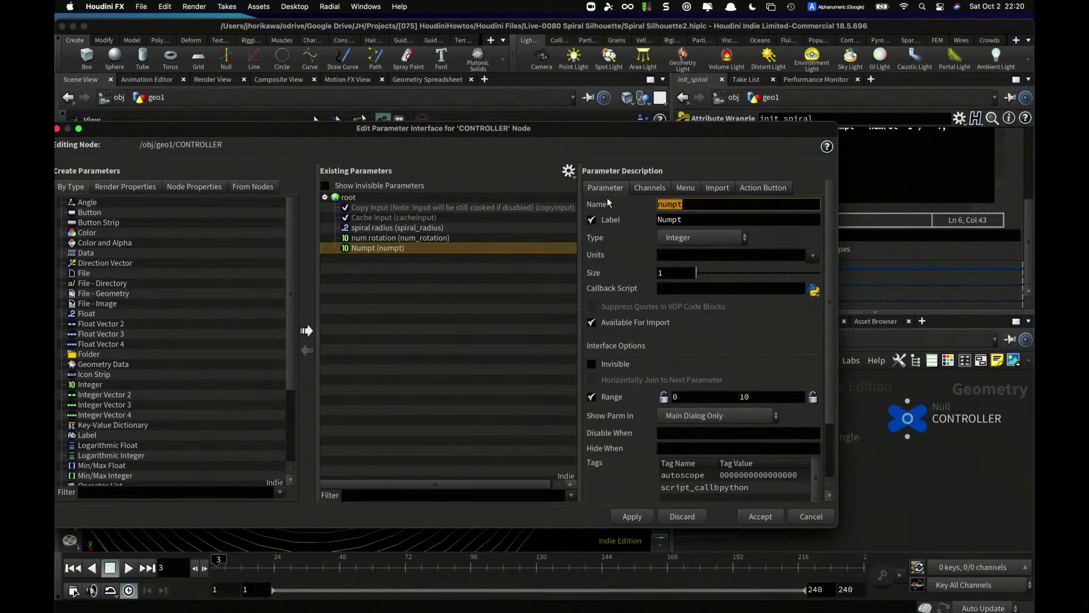
text(num_pt_per_rot)
key(Return)
key(Tab)
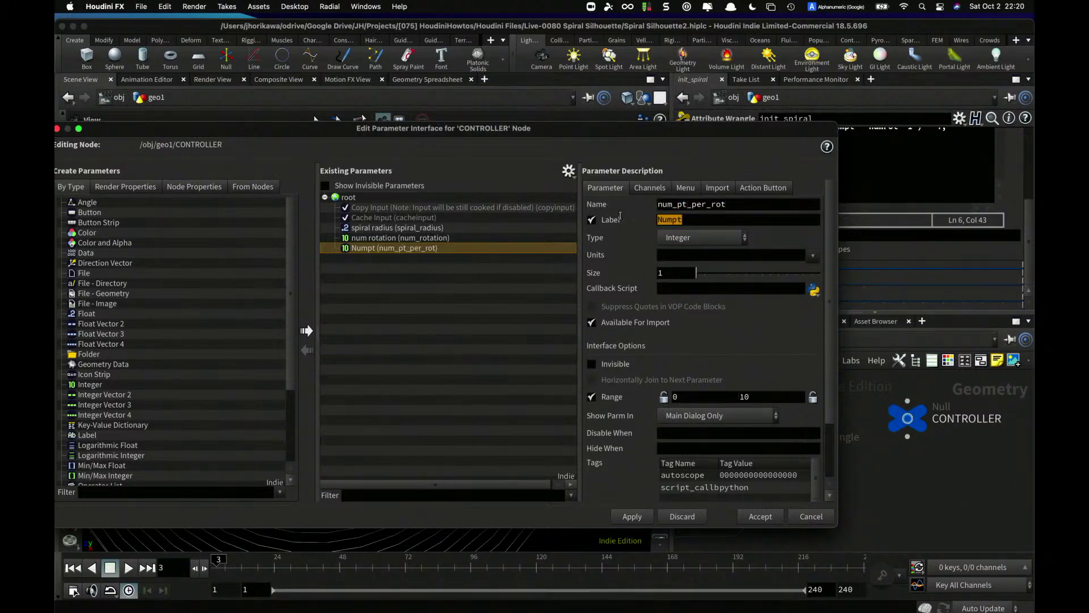
text(num pt )
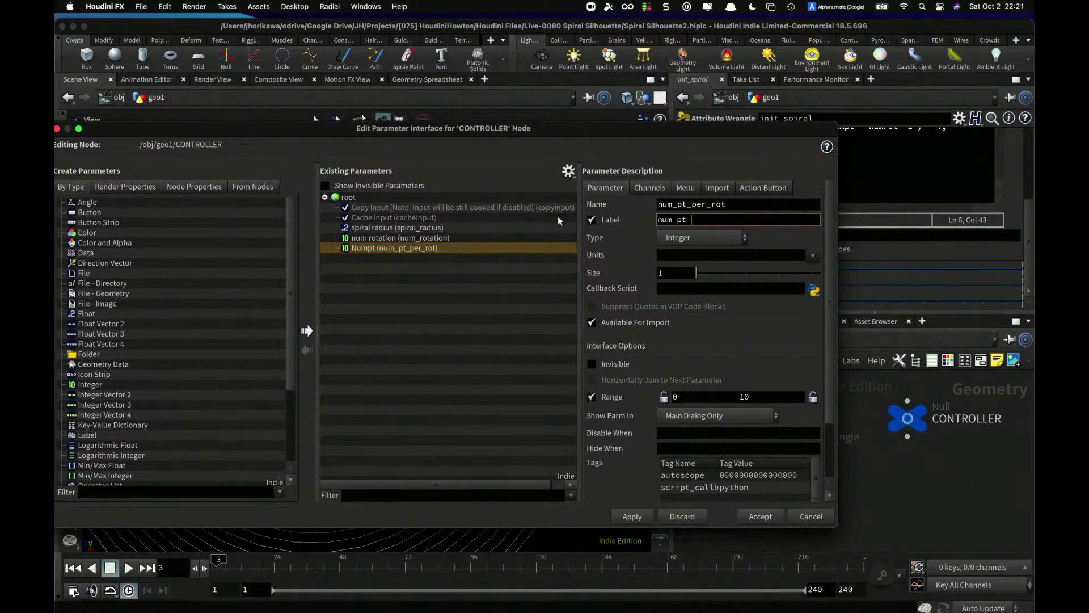
text(s per rot)
key(Return)
click(685, 203)
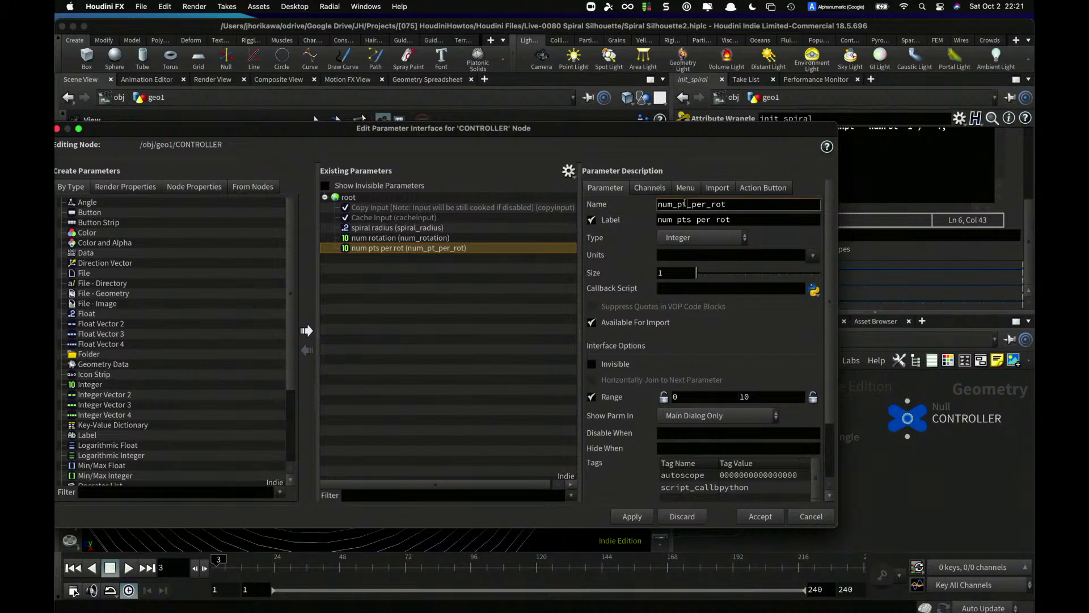
key(Return)
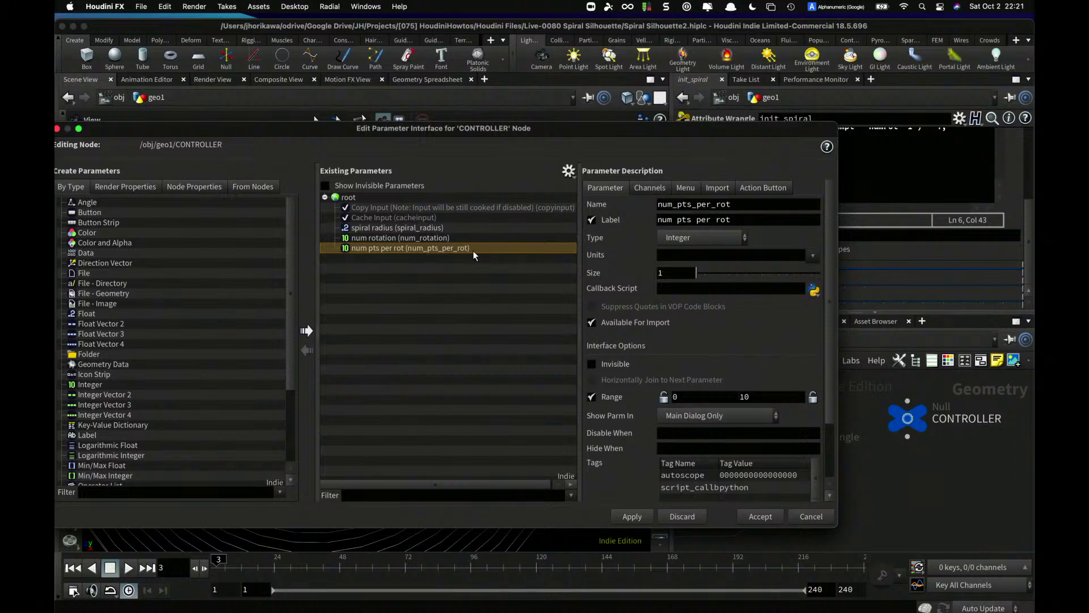
- Set the range maximum to 100 for num pts per rot and num rotation and 10 for spiral radius, and accept the interface
click(753, 395)
text(0)
key(Return)
click(452, 239)
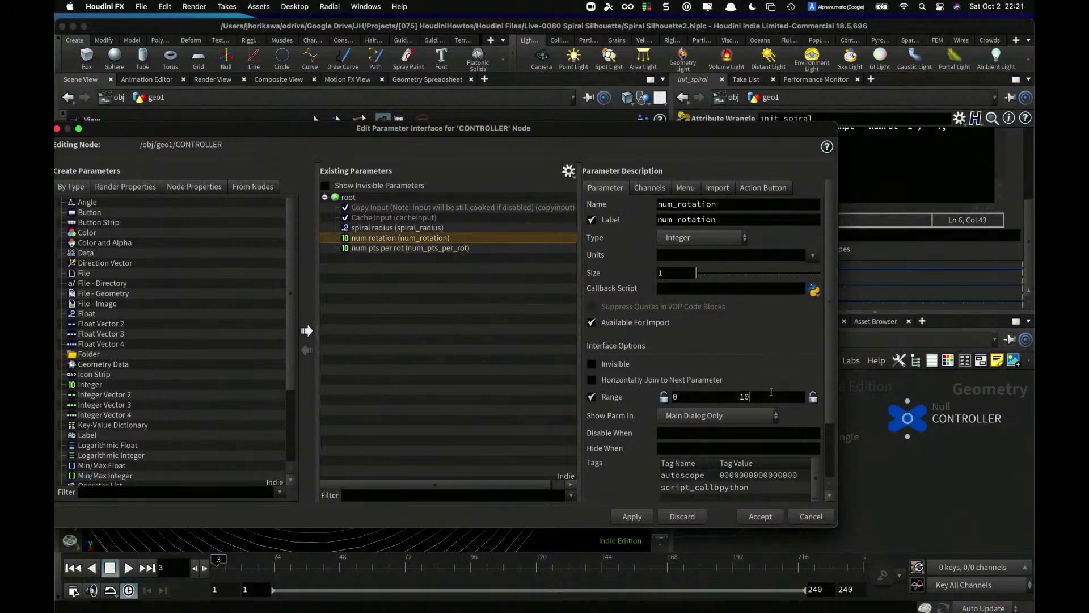
text(0)
key(Return)
click(420, 228)
click(766, 392)
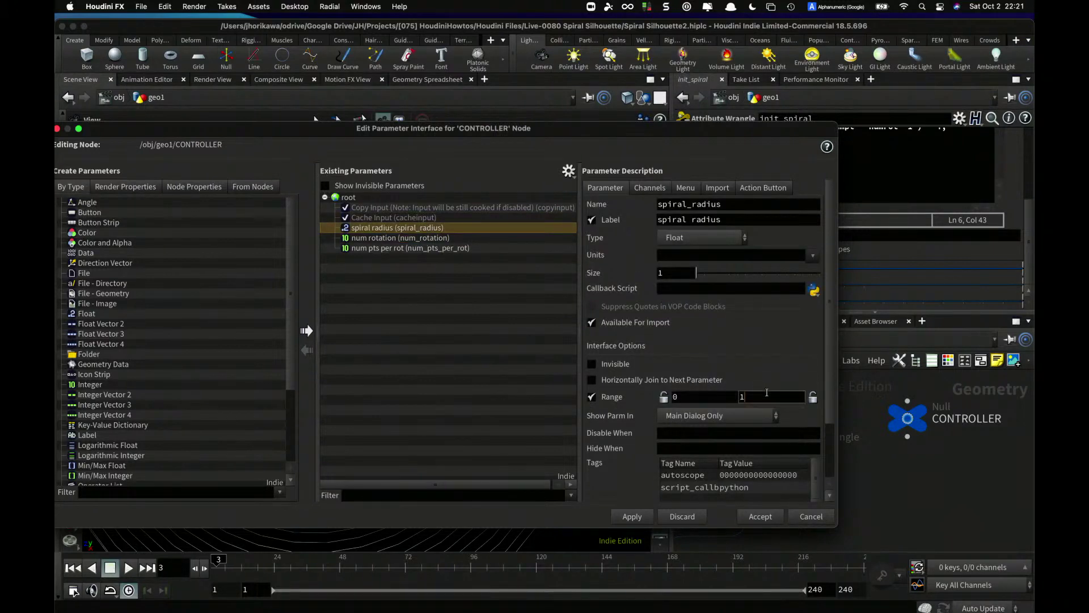
key(Return)
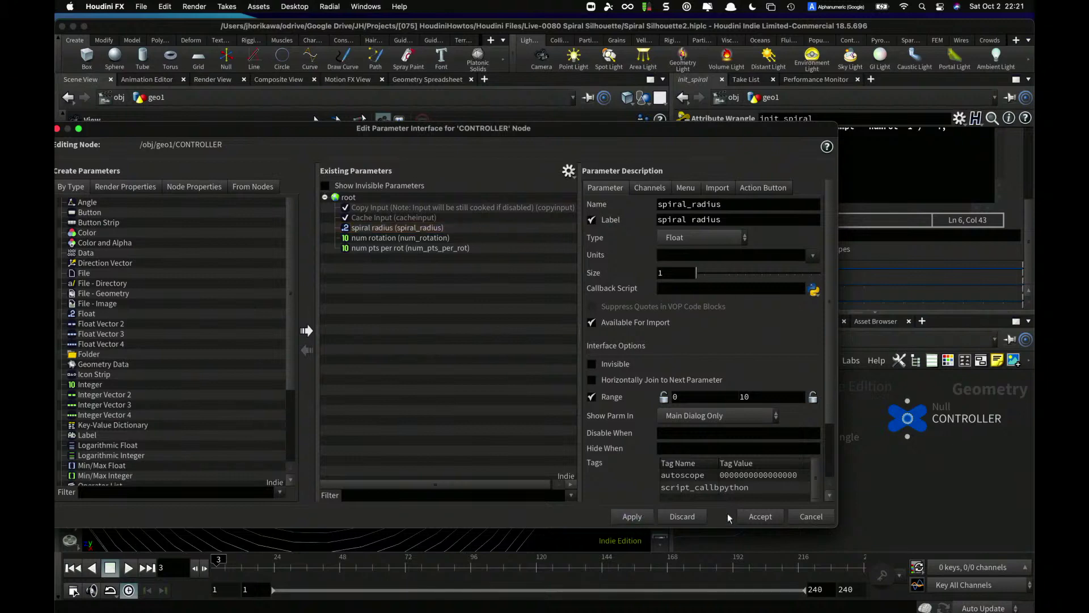
click(760, 516)
- Try the CONTROLLER's spiral radius at 9.39 while viewing the whole spiral
drag(566, 262, 567, 301)
click(910, 423)
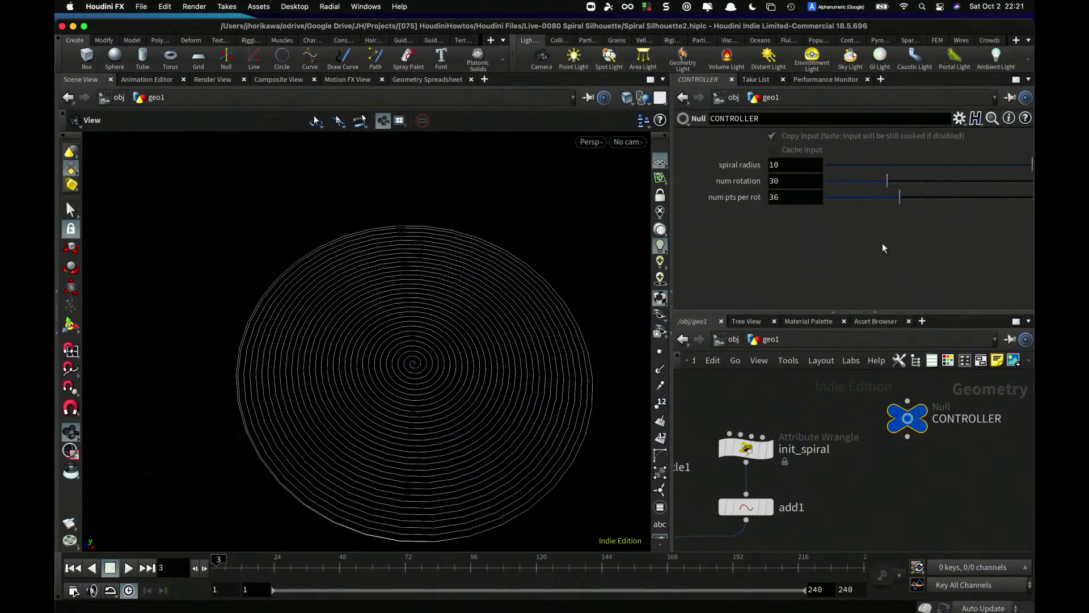
drag(962, 169, 1021, 174)
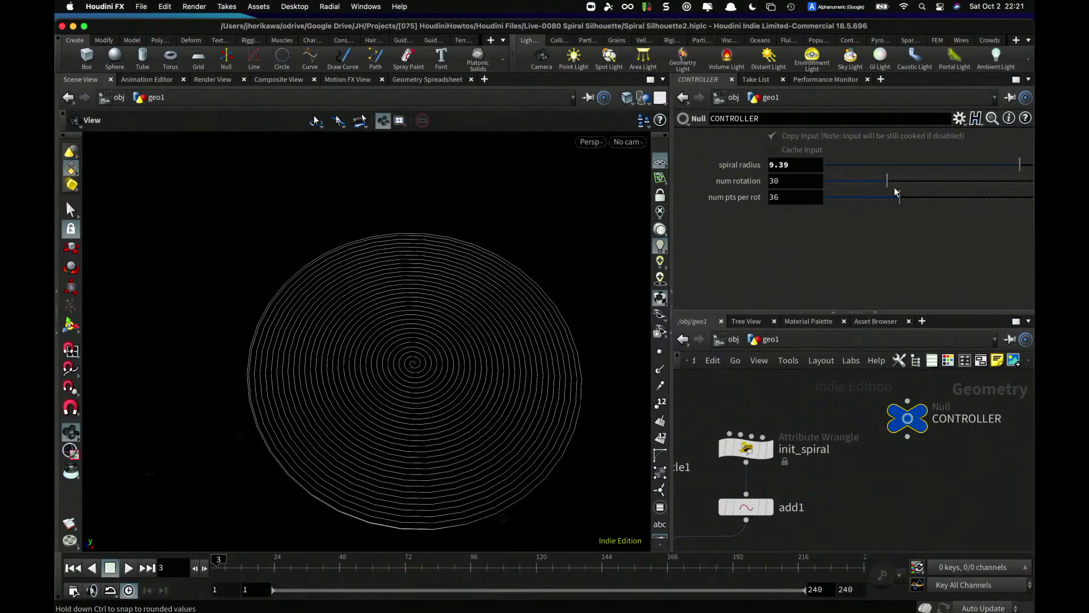
- Try the CONTROLLER's num rotation at 22 and num pts per rot at 73, checking the points along the spiral
drag(893, 182, 879, 201)
mouse_move(860, 181)
mouse_down()
mouse_move(950, 200)
mouse_move(872, 184)
mouse_up()
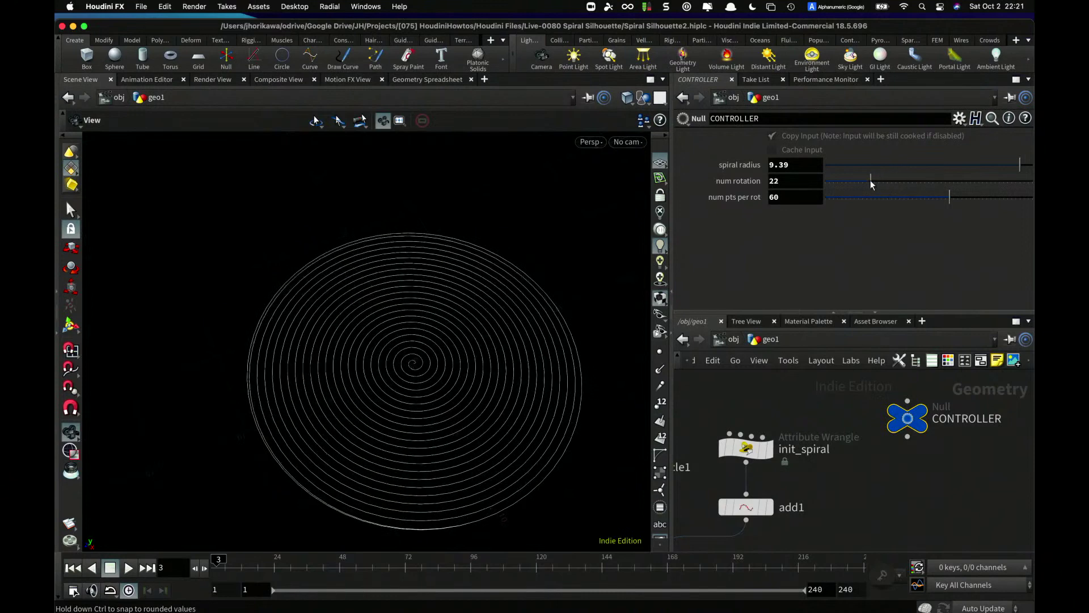
drag(963, 203, 994, 189)
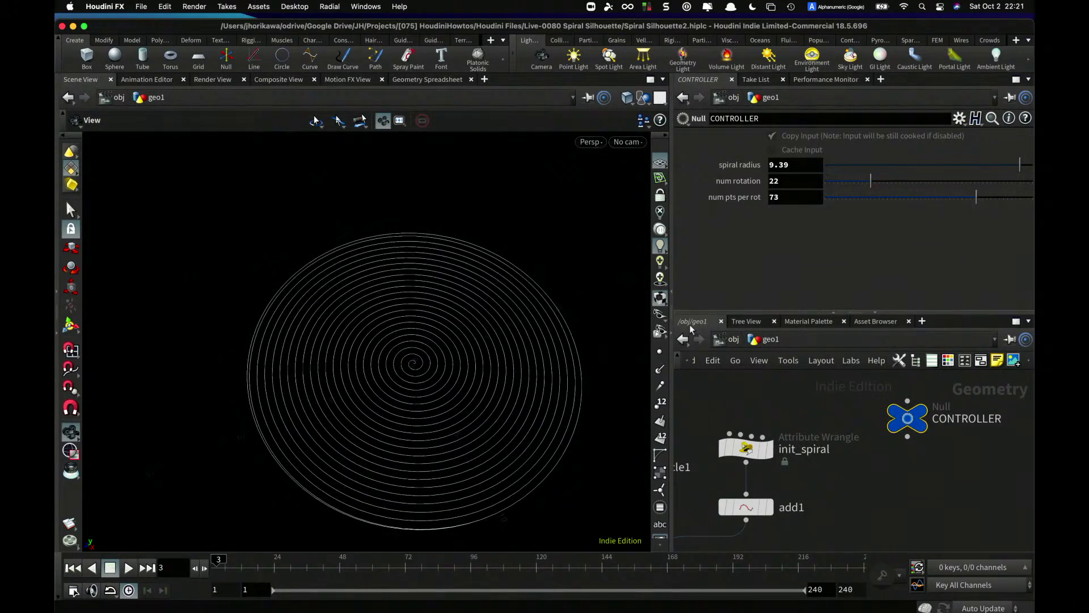
drag(445, 365, 383, 274)
scroll(392, 270, down, 10)
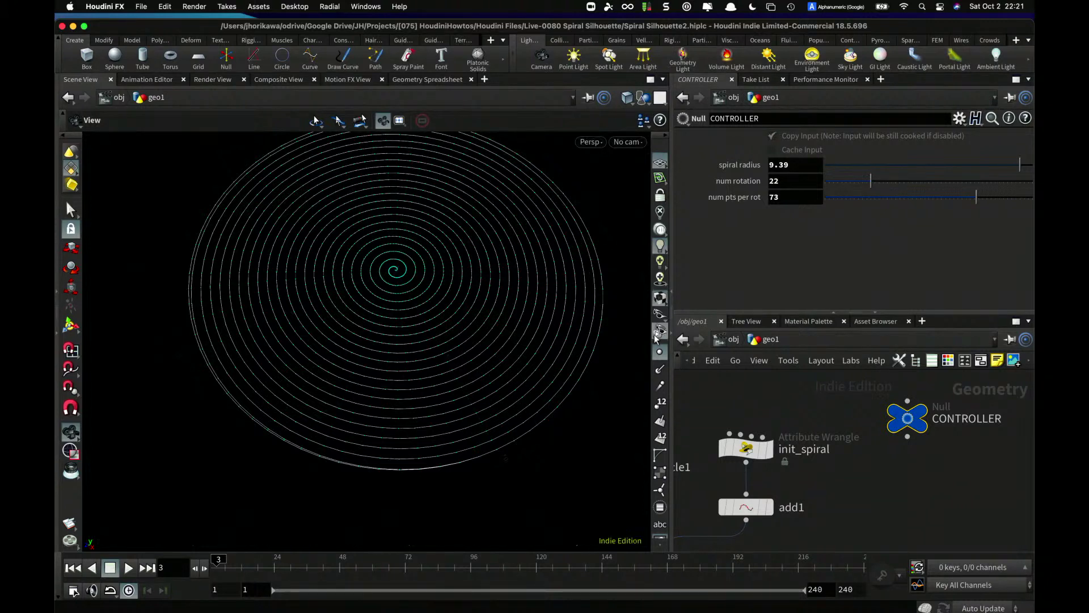
click(658, 355)
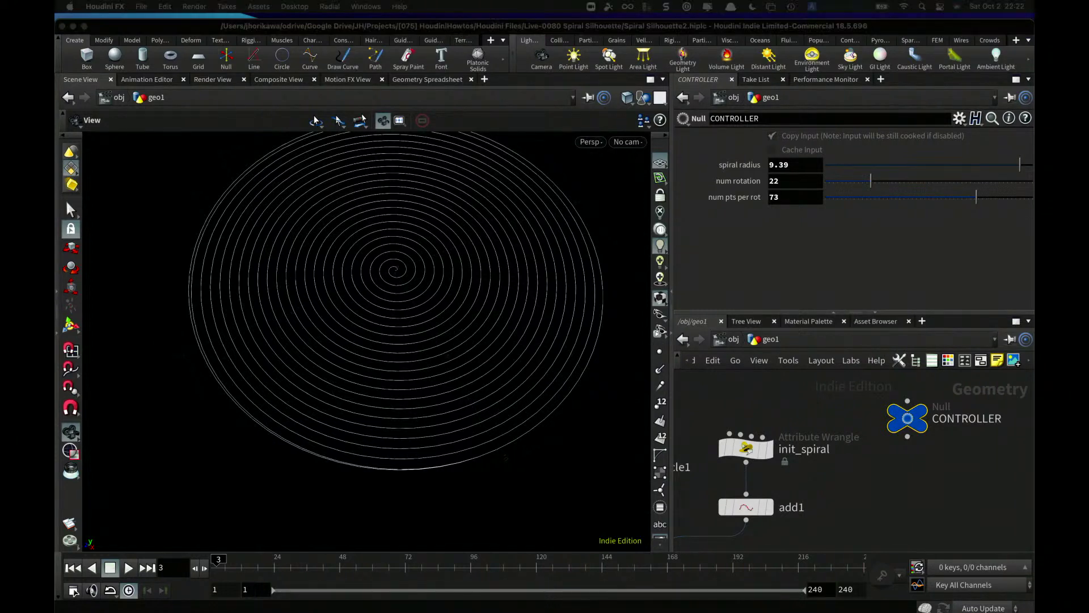
- Add a Resample node beside the merge, wire add1's output into it and display its result
click(924, 483)
scroll(917, 447, down, 5)
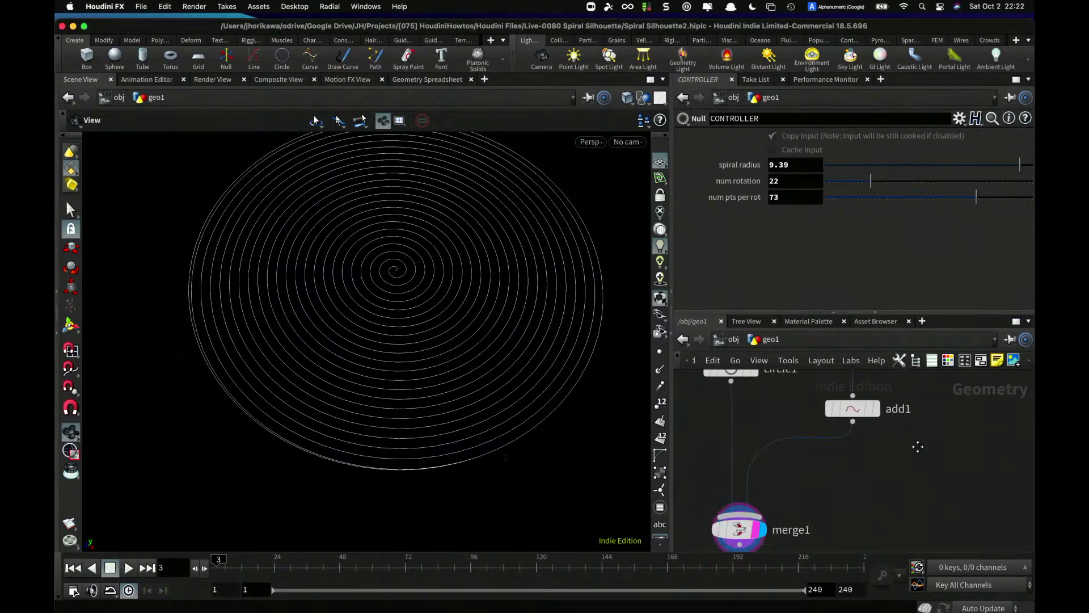
scroll(918, 447, down, 3)
scroll(904, 445, up, 3)
key(Tab)
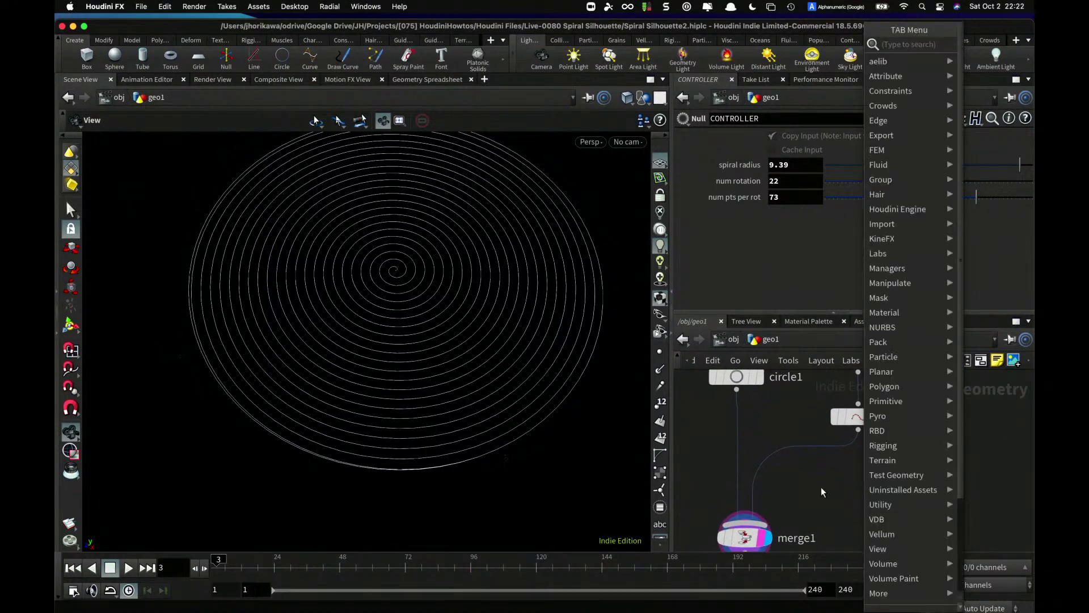
text(resamp)
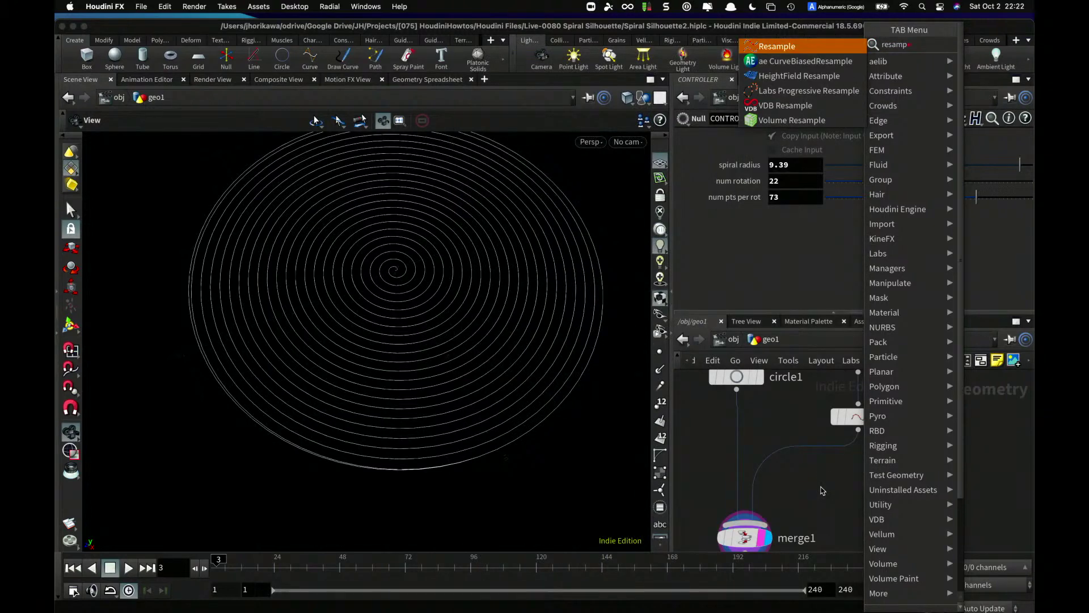
key(Return)
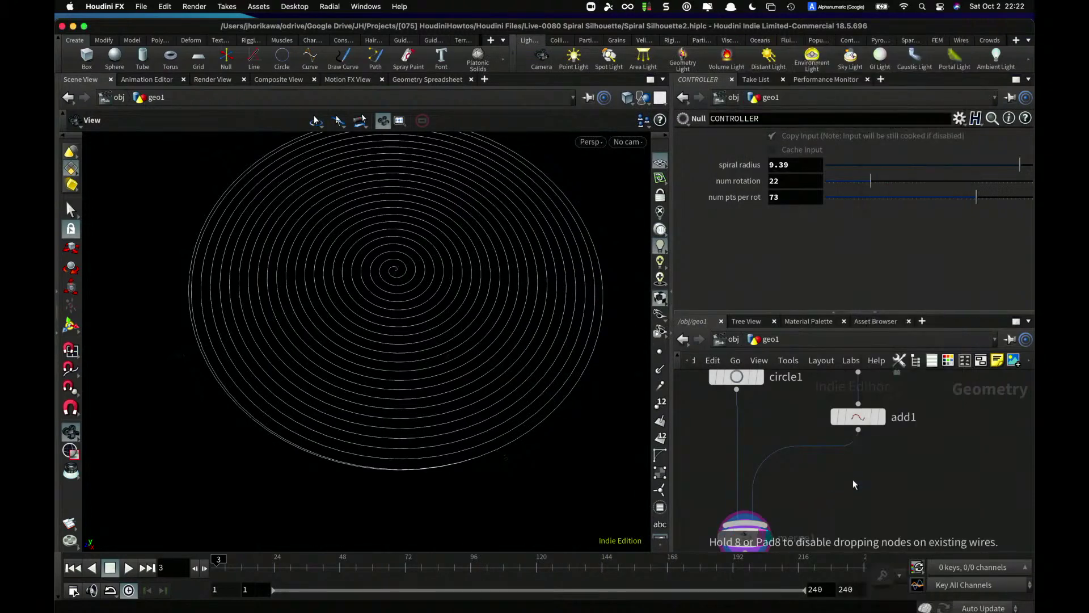
click(853, 479)
drag(861, 431, 905, 482)
click(918, 481)
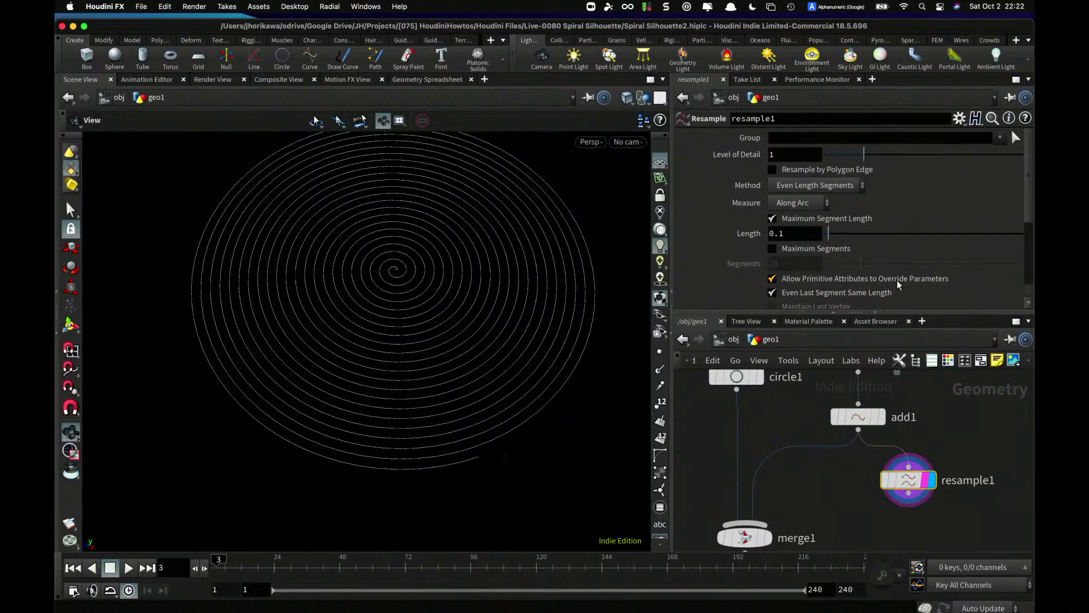
- Set the resample node to treat polygons as Interpolating Curves
scroll(831, 227, down, 2)
scroll(827, 228, down, 6)
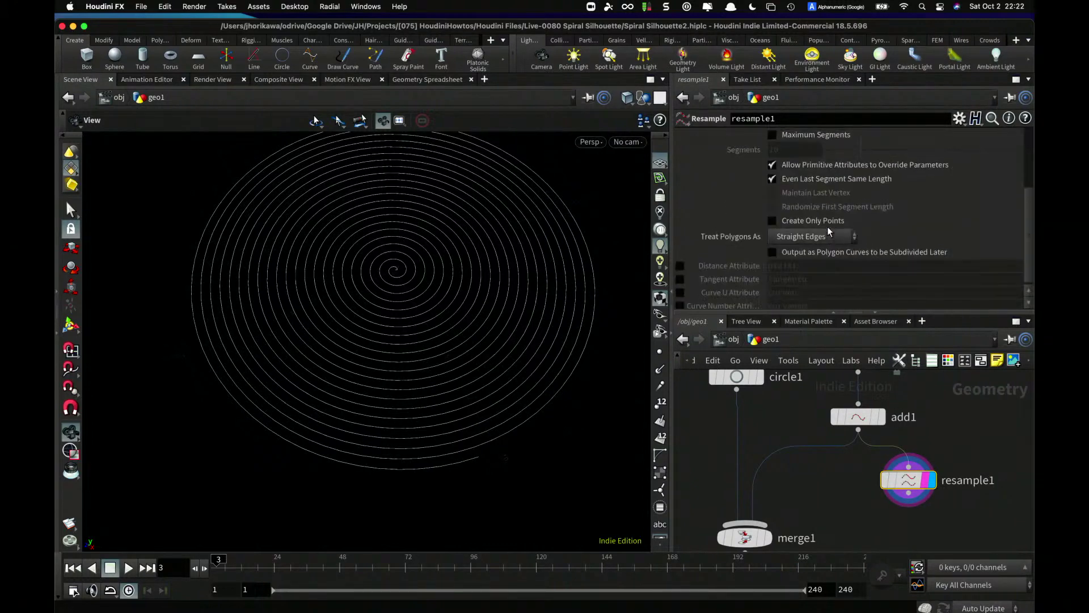
scroll(827, 226, up, 6)
scroll(828, 250, down, 6)
click(812, 236)
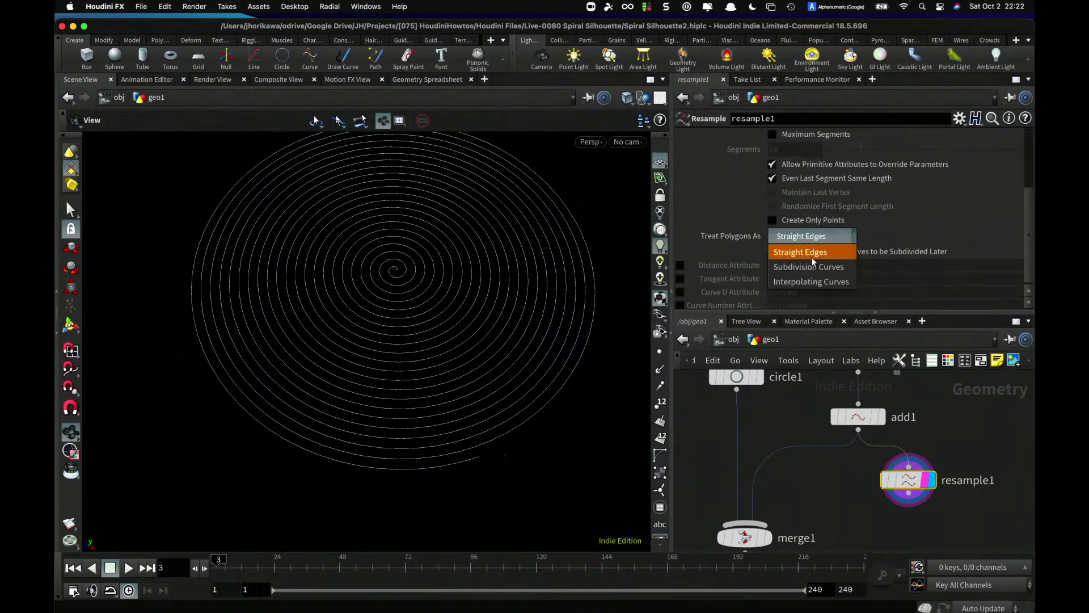
click(812, 281)
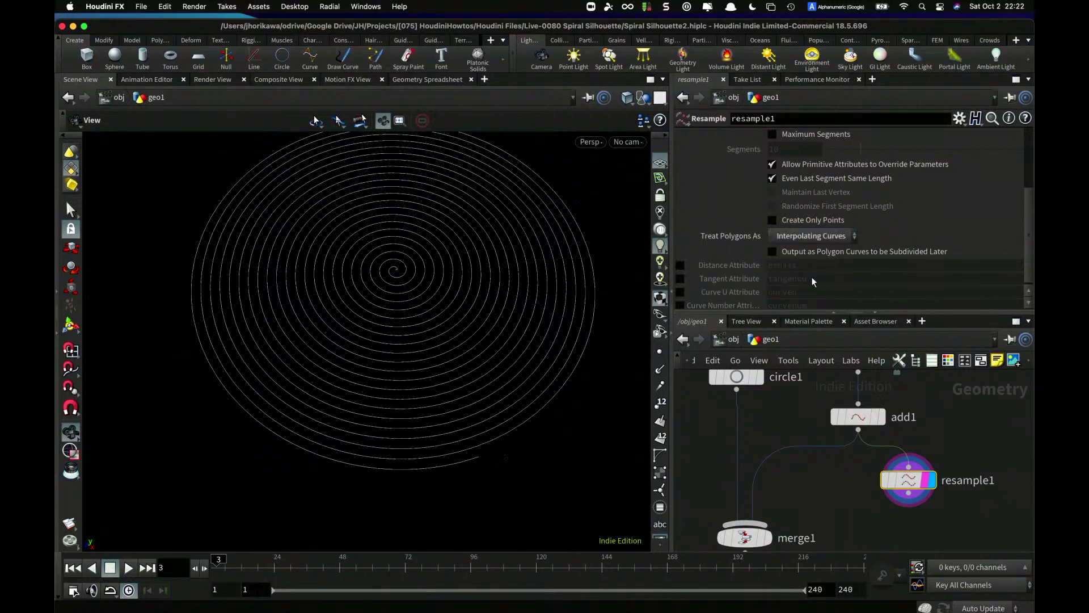
- Copy the CONTROLLER's num rotation parameter for referencing
scroll(571, 353, up, 5)
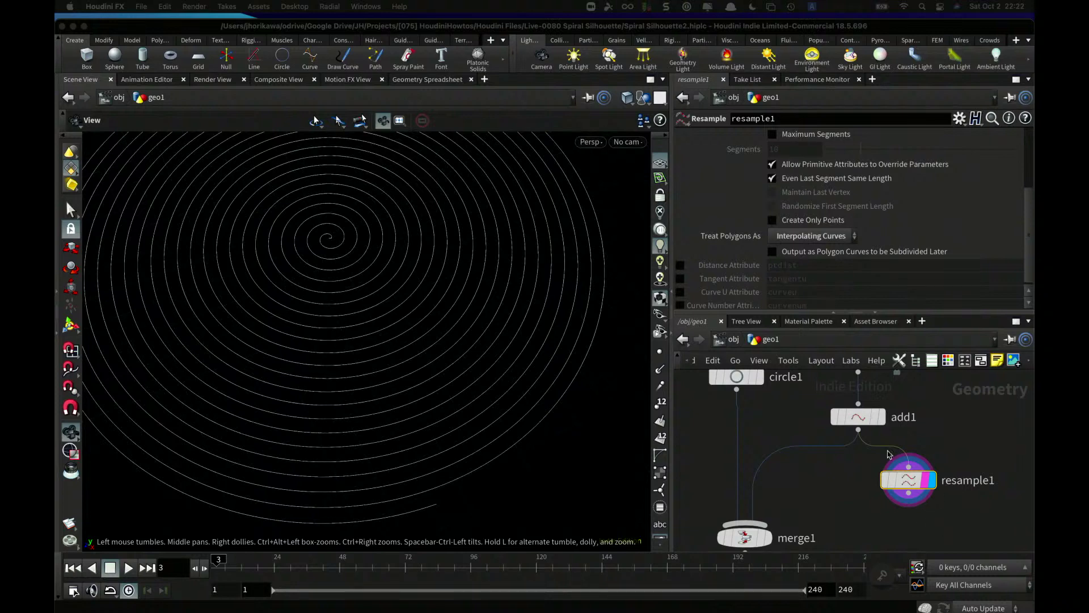
scroll(839, 255, up, 4)
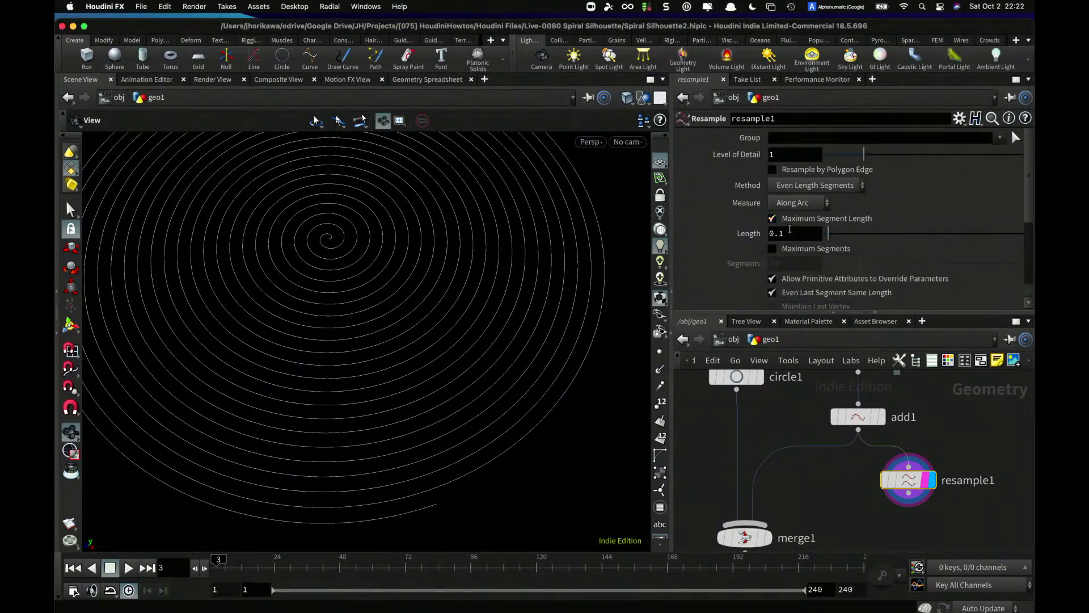
scroll(931, 430, down, 3)
scroll(930, 424, up, 2)
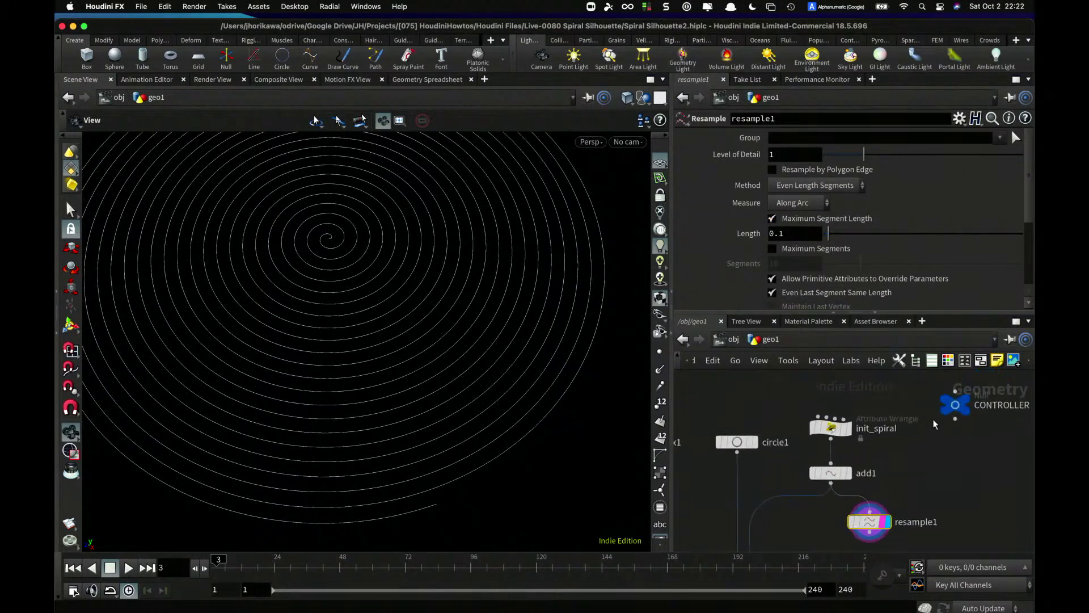
click(958, 403)
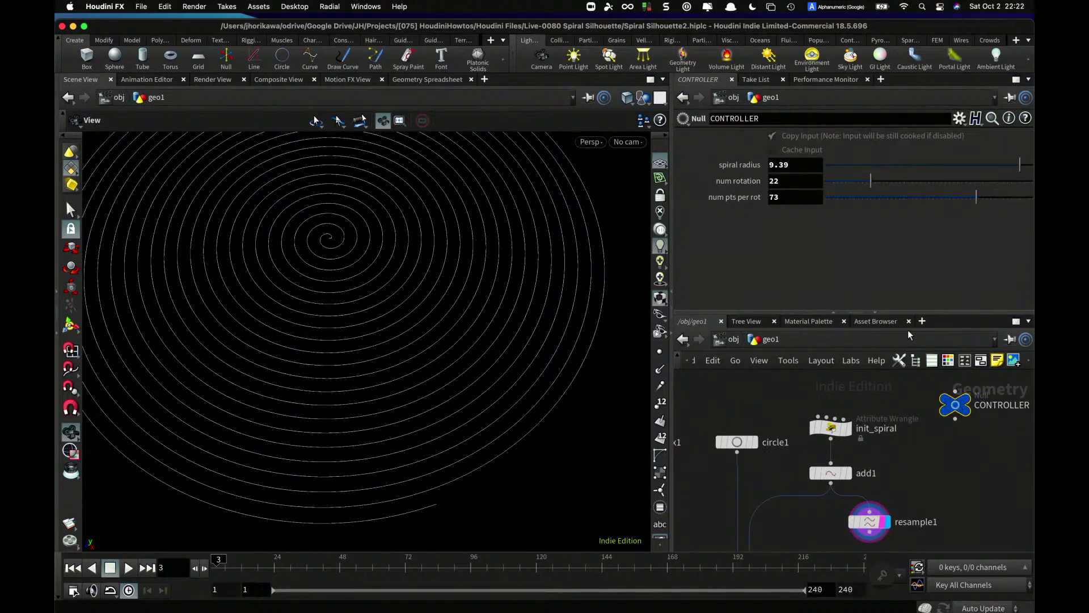
click(792, 180)
click(781, 198)
right_click(786, 182)
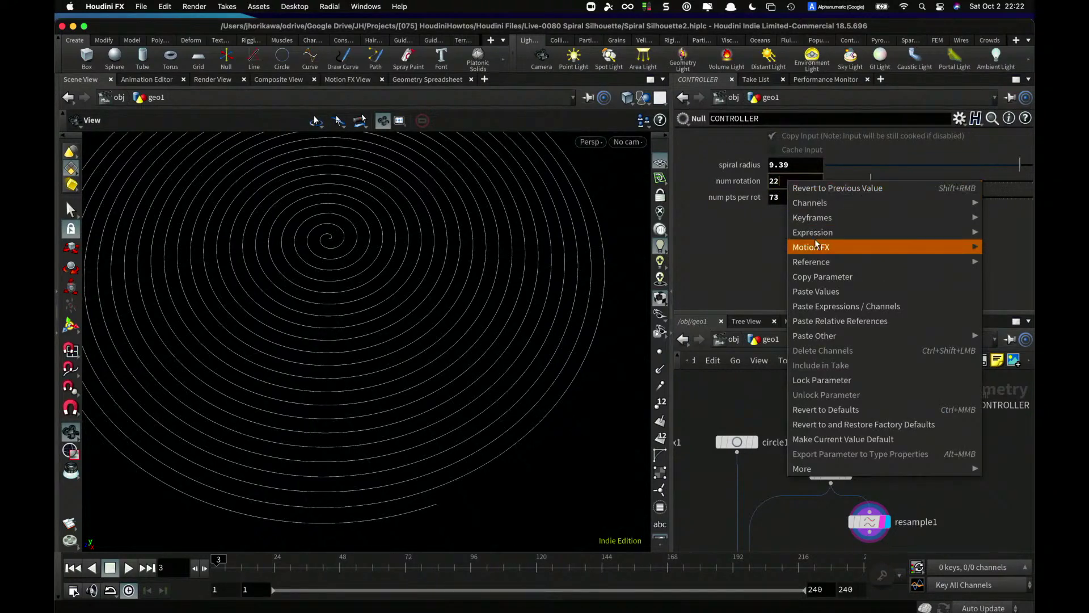
click(819, 277)
- Turn off Maximum Segment Length and turn on Maximum Segments for resample1
middle_drag(908, 483, 908, 412)
click(877, 448)
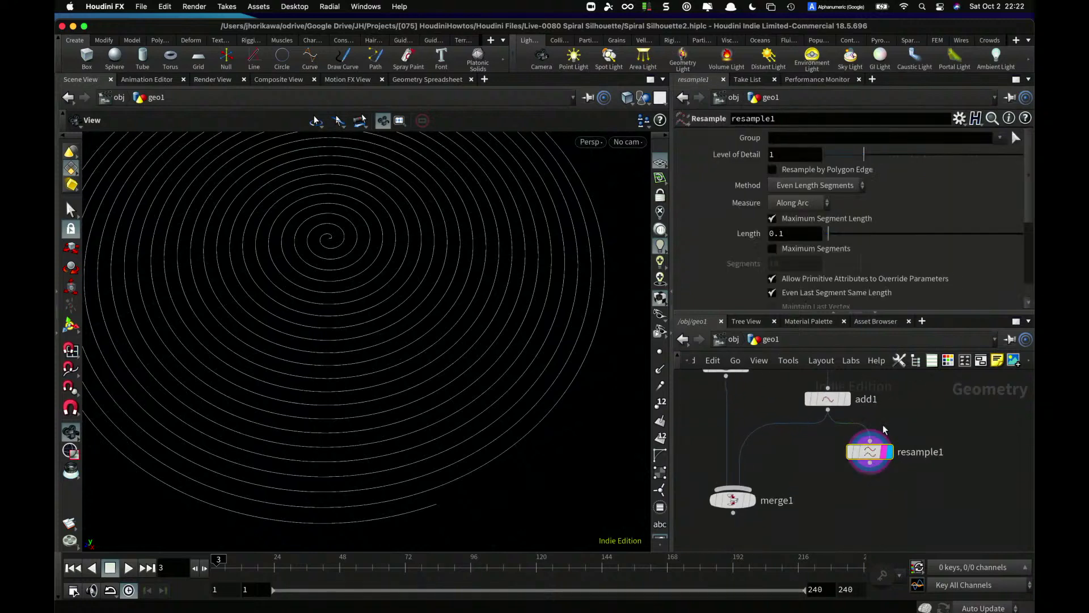
click(775, 220)
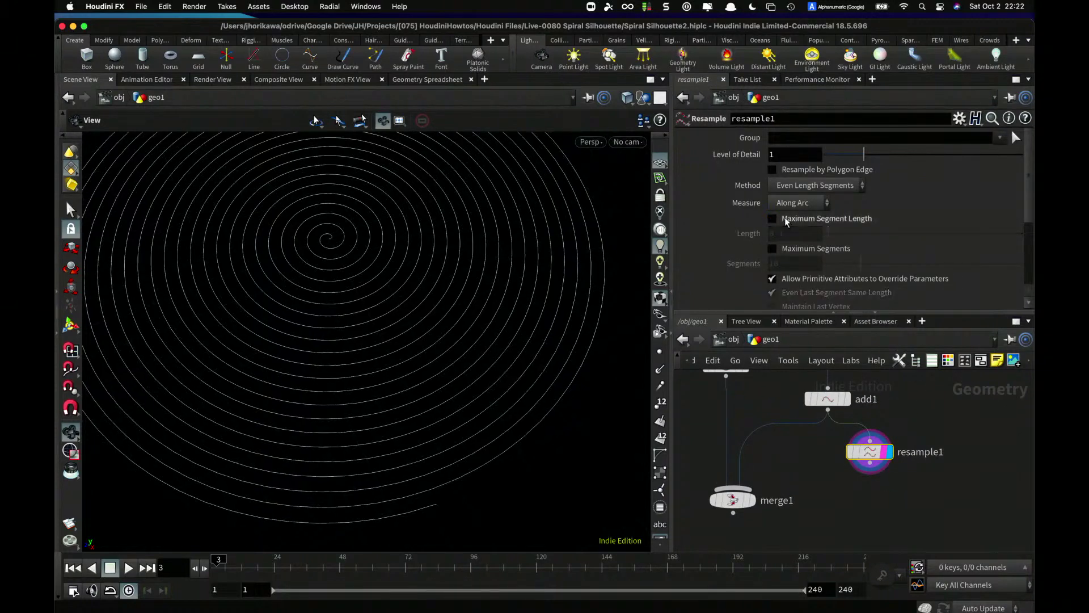
click(803, 249)
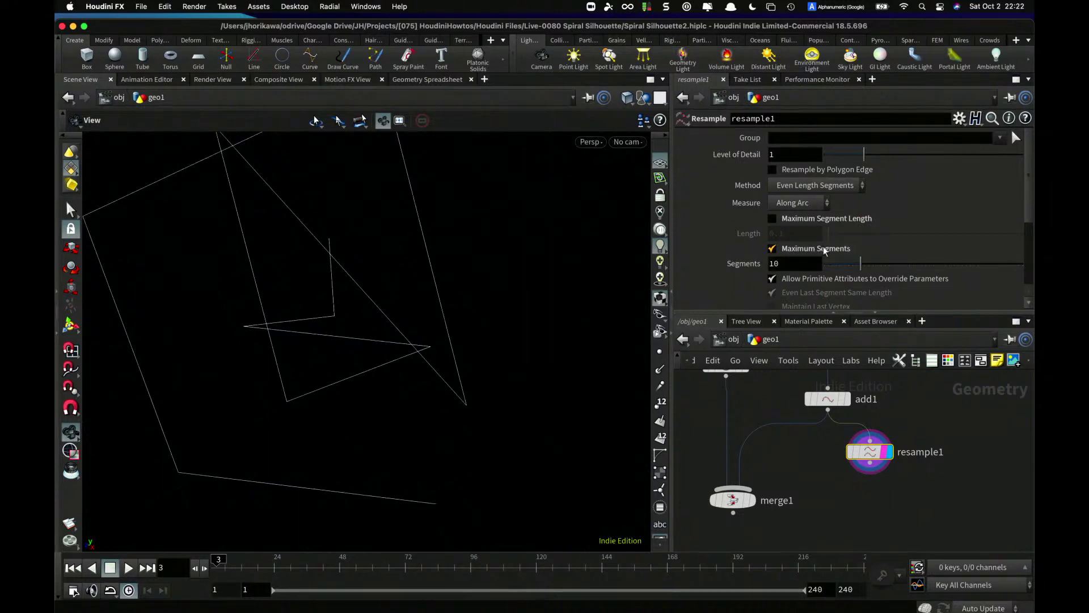
- Replace resample1's Segments value with a relative reference to the CONTROLLER's num_rotation
click(797, 265)
key(BackSpace)
right_click(797, 265)
click(846, 390)
key(Return)
- Copy the CONTROLLER's num pts per rot parameter for referencing
middle_drag(907, 403, 872, 476)
scroll(907, 410, up, 1)
click(929, 394)
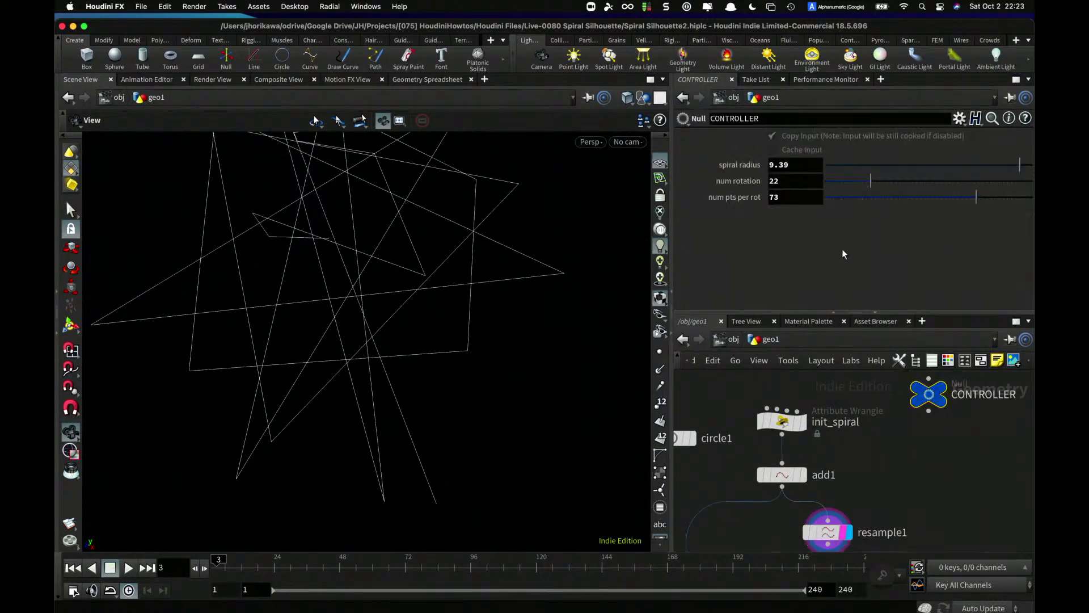
right_click(795, 197)
click(836, 291)
scroll(890, 460, down, 3)
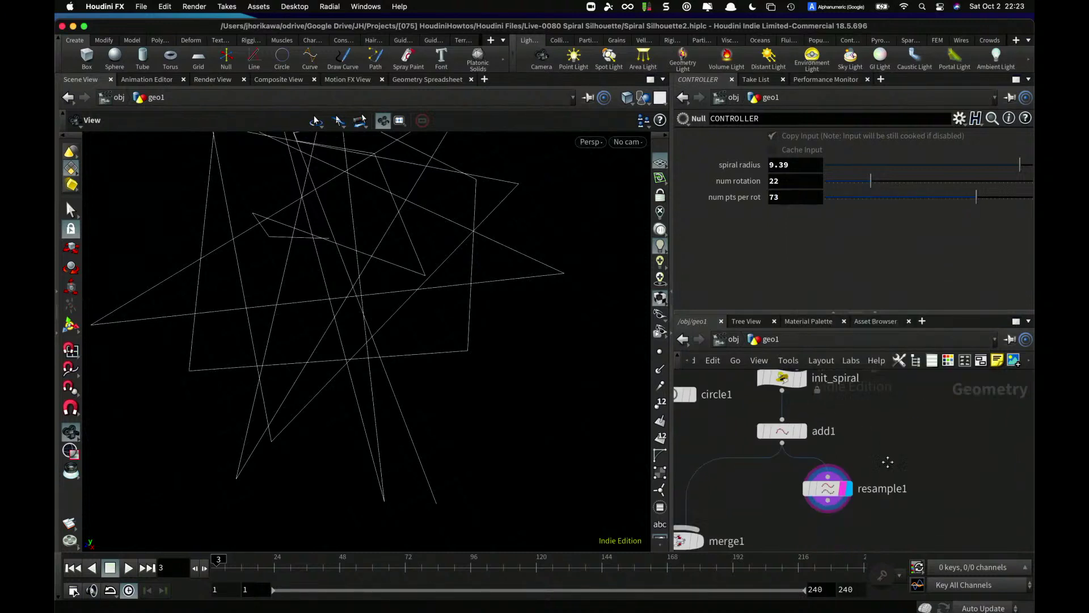
- Multiply resample1's Segments expression by a relative reference to ../CONTROLLER/num_pts_per_rot
click(834, 469)
click(935, 265)
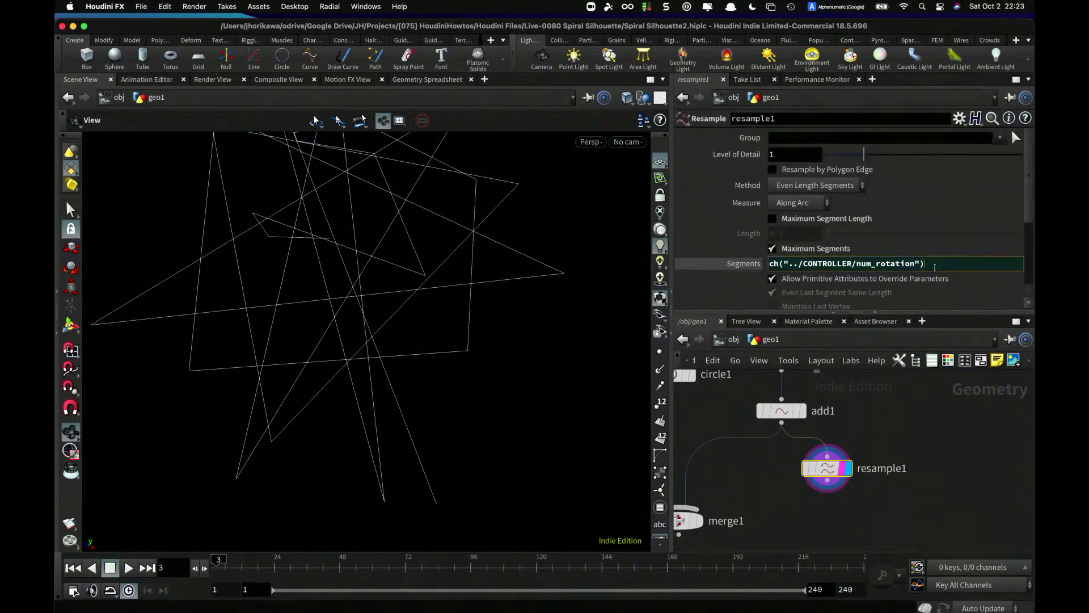
text(*)
right_click(949, 263)
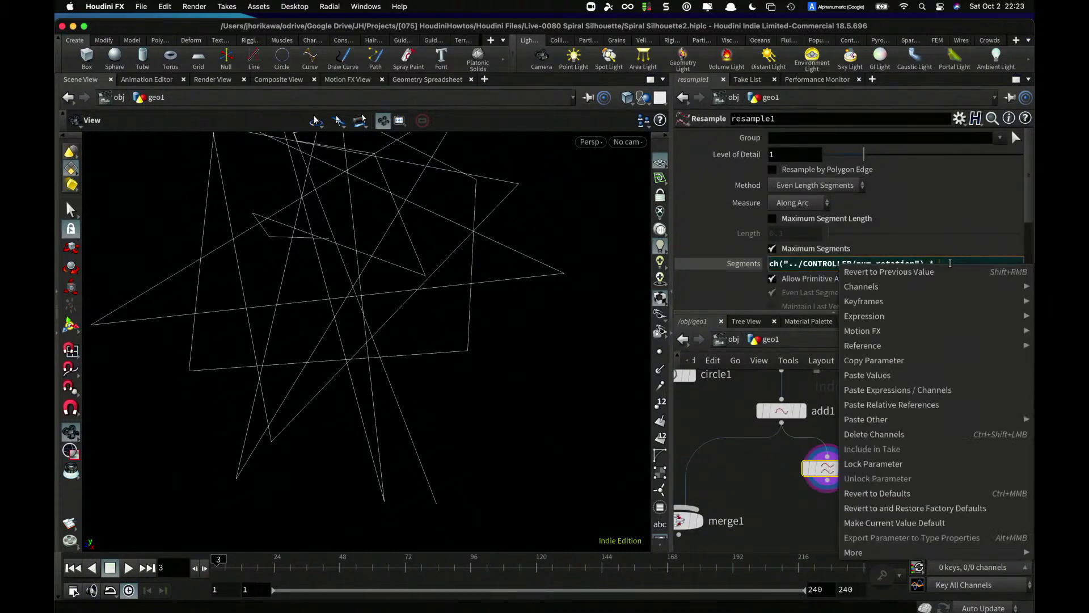
click(976, 407)
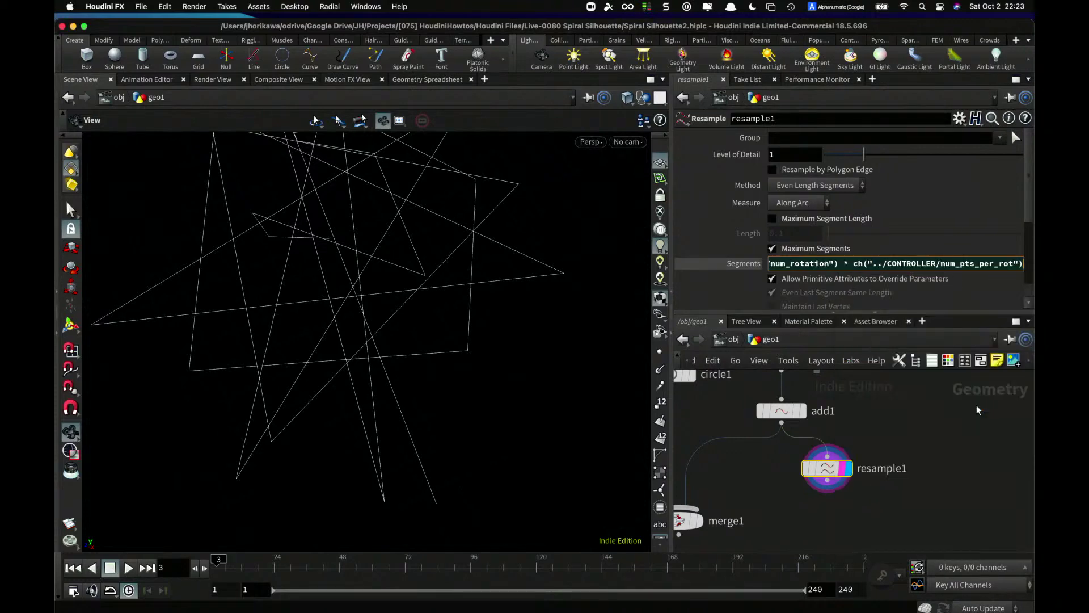
key(Return)
- Display the points of the resampled spiral and examine their spacing from the centre outward
key(space+h)
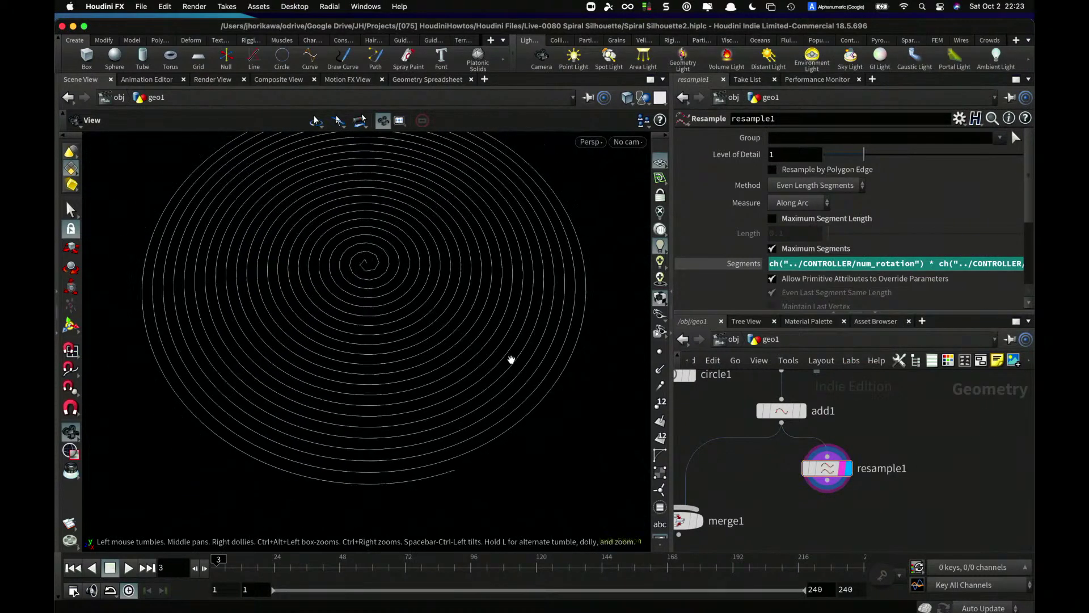
click(660, 357)
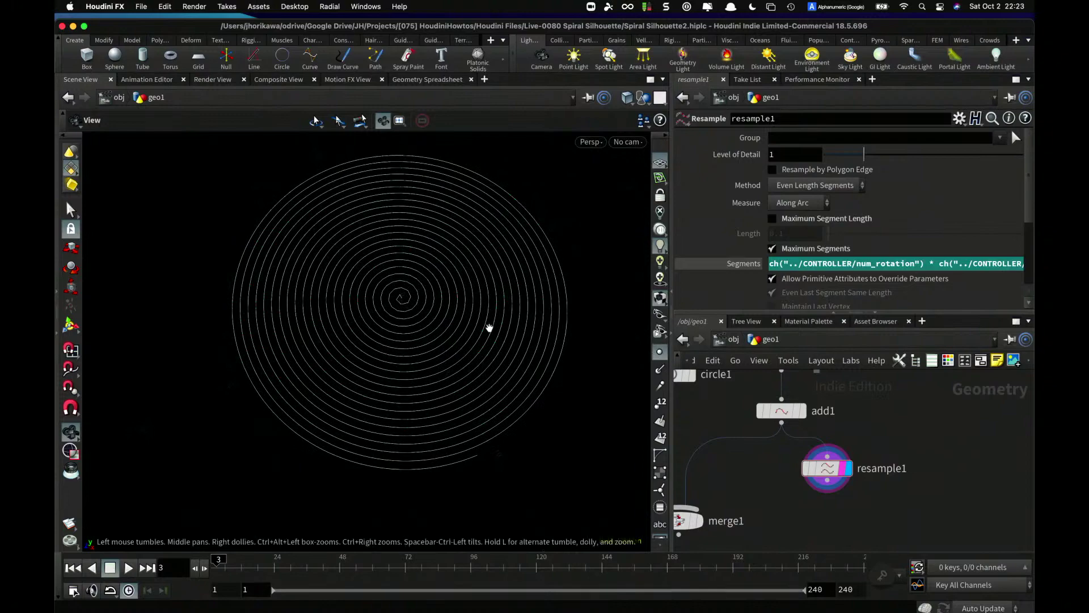
scroll(539, 335, up, 6)
scroll(477, 302, down, 8)
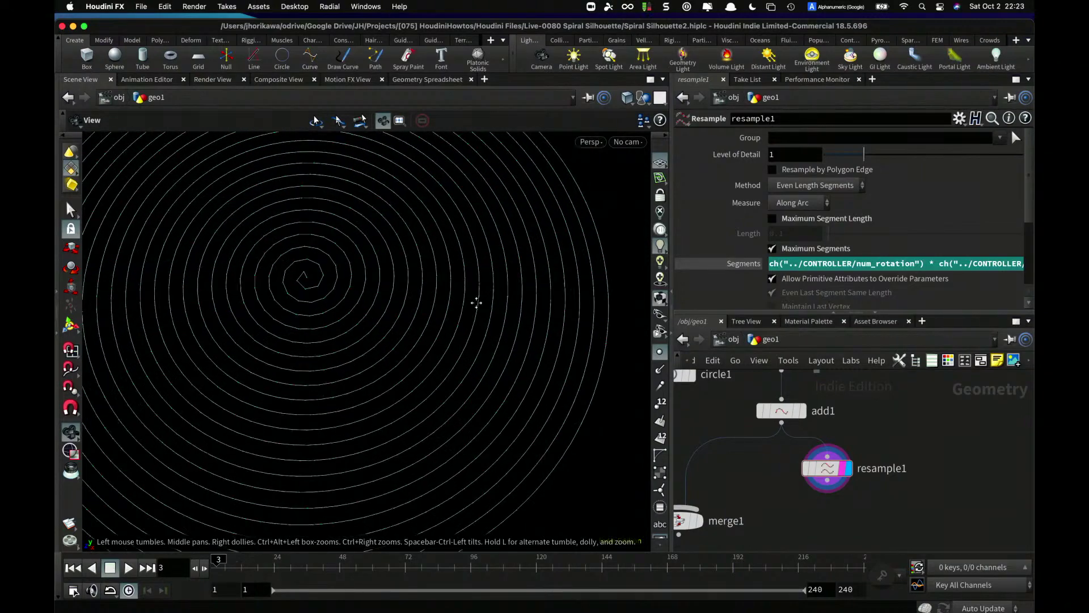
scroll(391, 363, up, 2)
drag(390, 363, 403, 304)
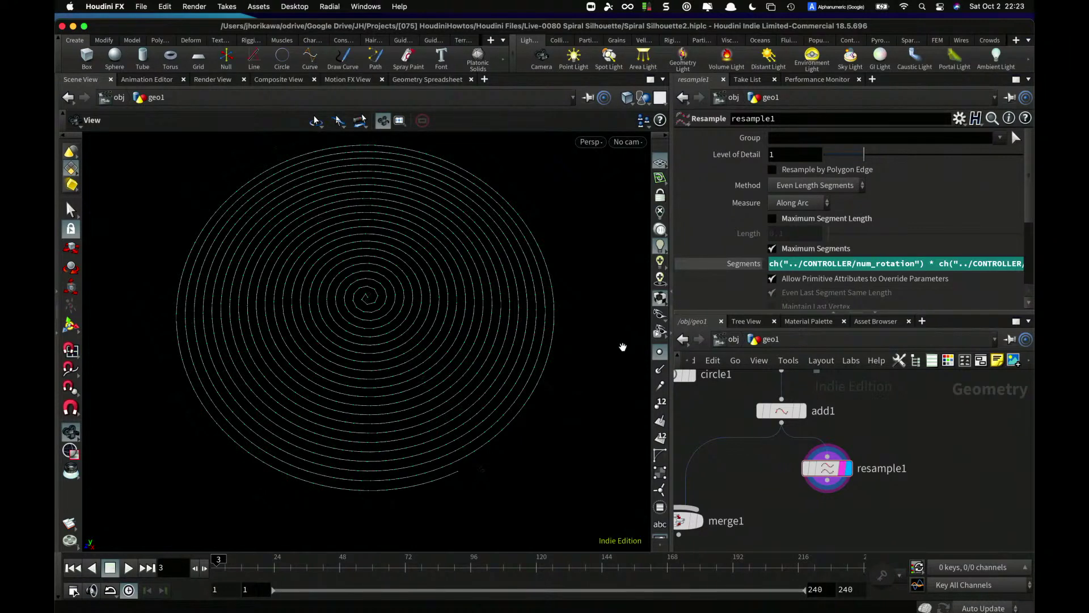
middle_drag(873, 443, 876, 500)
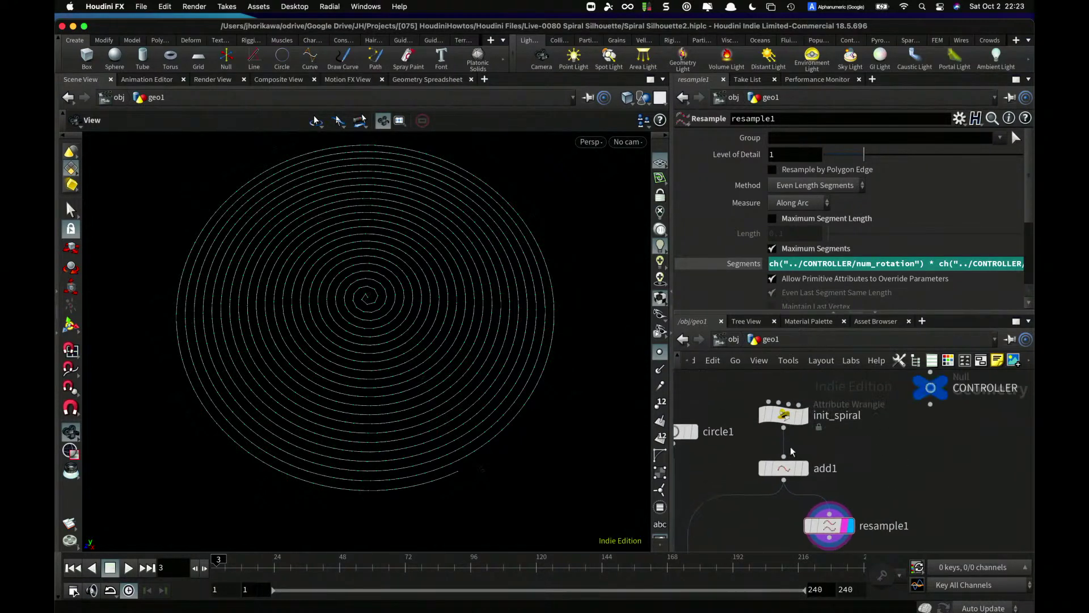
scroll(397, 304, up, 2)
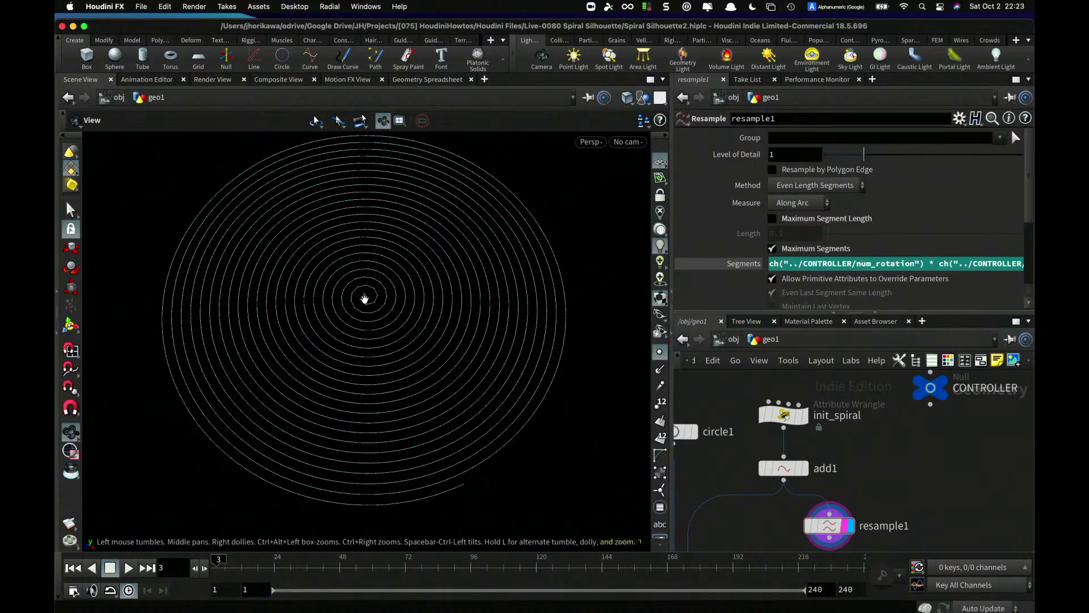
- Set the CONTROLLER's num rotation to 30 and num pts per rot to 100 while viewing the whole resampled spiral
middle_drag(876, 468, 885, 487)
click(921, 406)
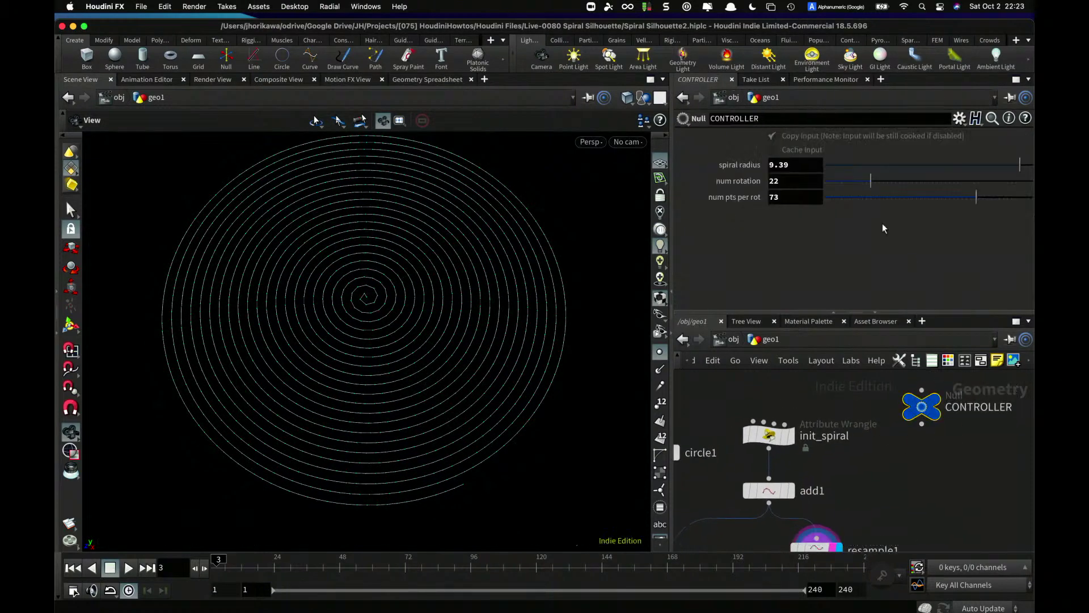
drag(986, 199, 1033, 200)
mouse_move(879, 180)
mouse_down()
mouse_move(922, 181)
mouse_move(887, 180)
mouse_up()
drag(990, 199, 968, 199)
drag(495, 282, 447, 321)
scroll(816, 493, down, 5)
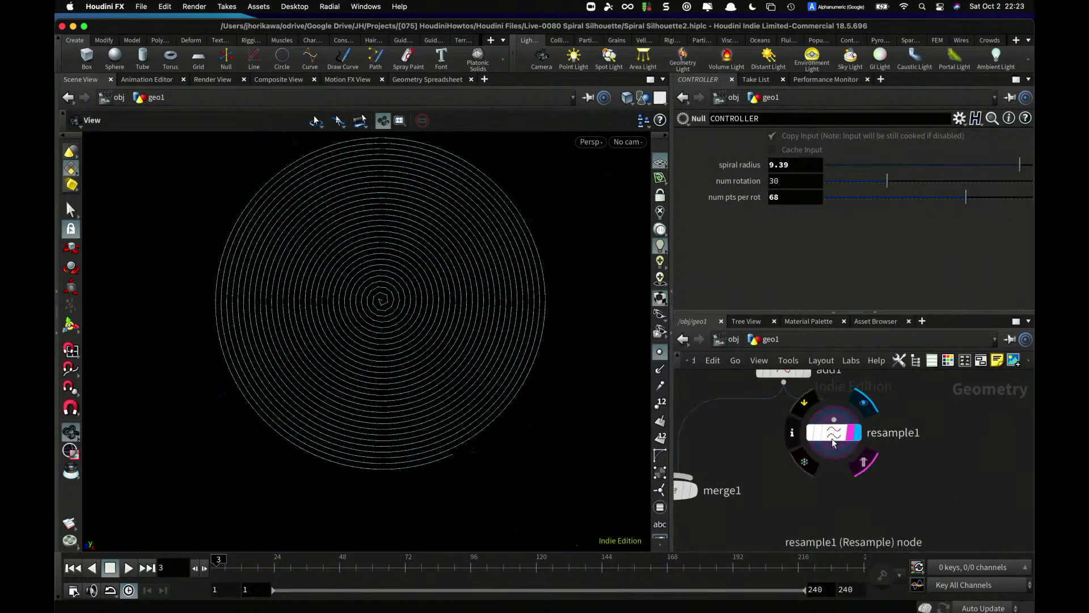
scroll(491, 292, down, 3)
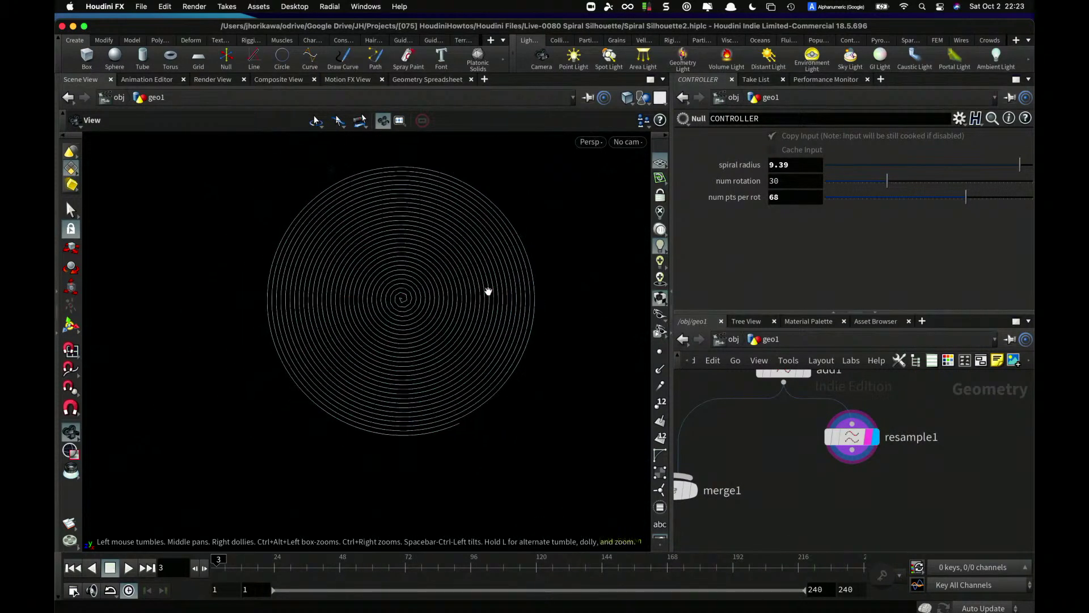
drag(966, 197, 1032, 197)
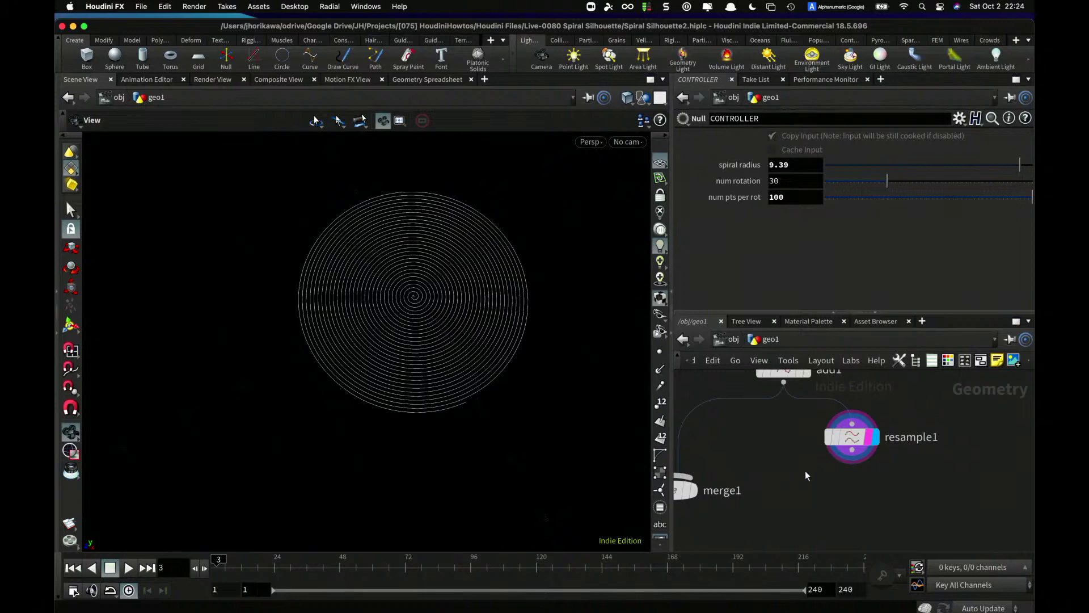
- Examine the segments and curve smoothness of the resampled spiral up close, from its centre to the surrounding turns
middle_drag(844, 486, 875, 449)
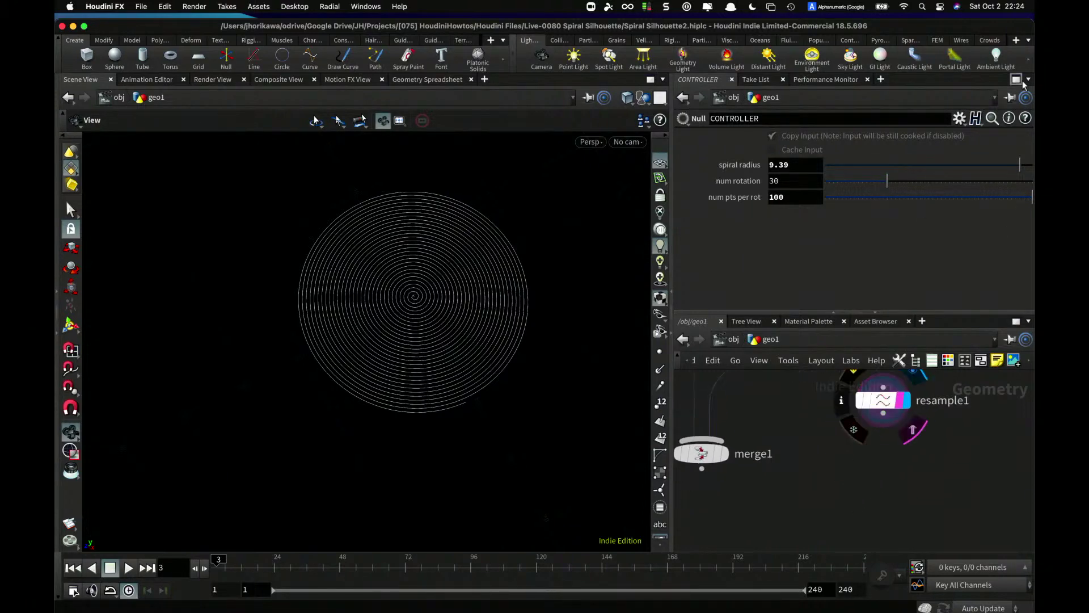
scroll(450, 329, up, 10)
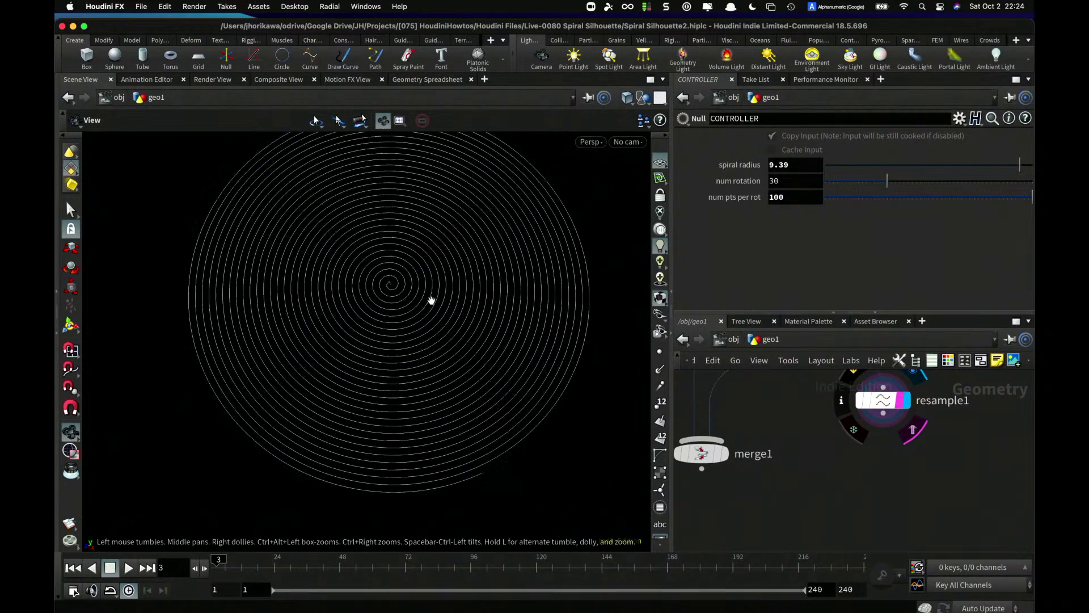
scroll(415, 292, up, 4)
scroll(384, 308, up, 10)
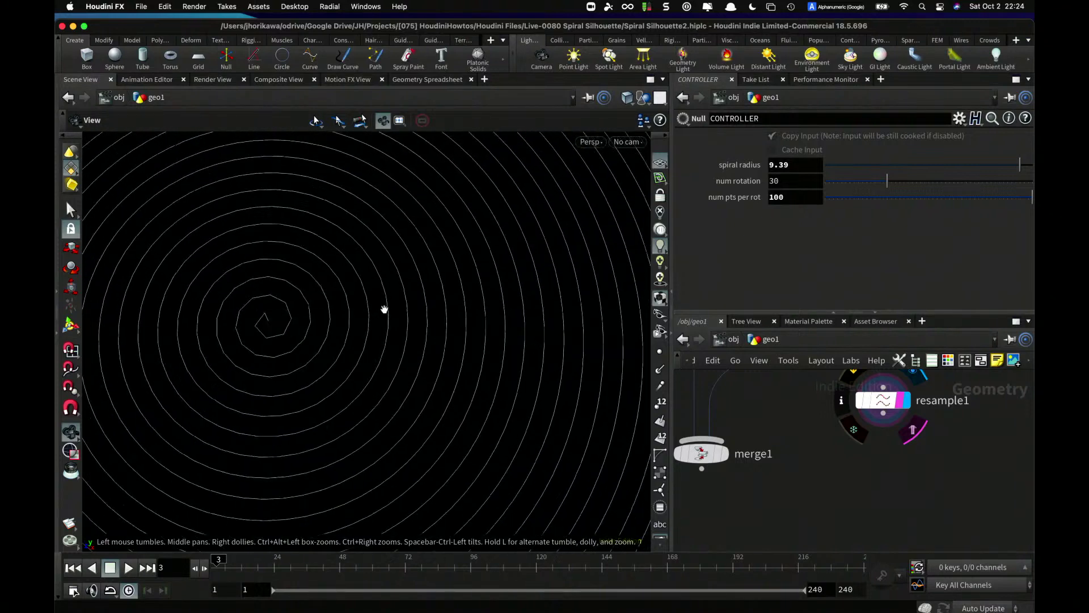
scroll(448, 276, up, 6)
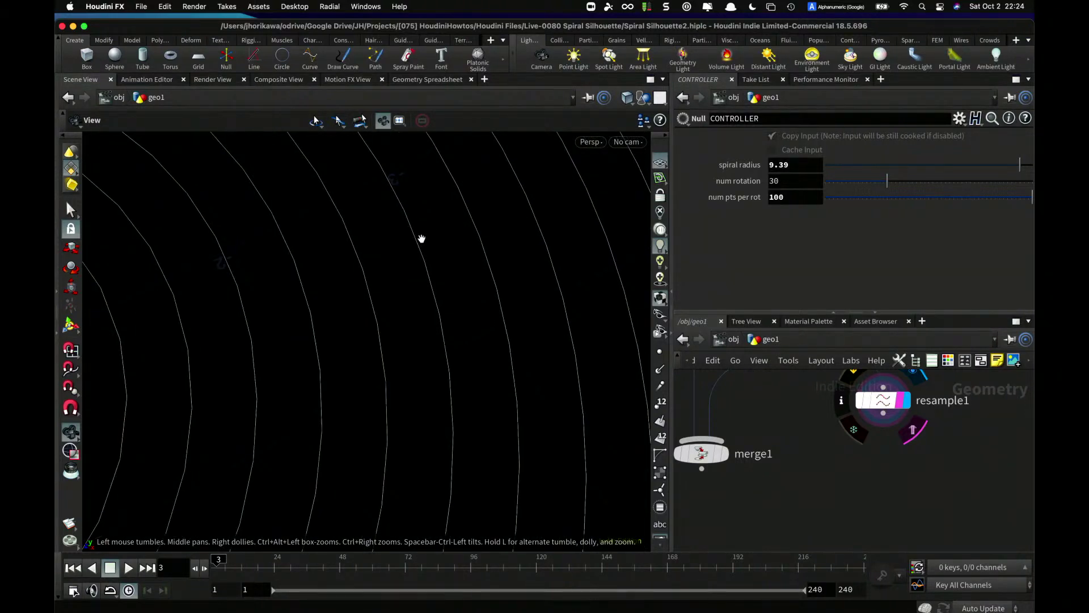
scroll(420, 235, up, 3)
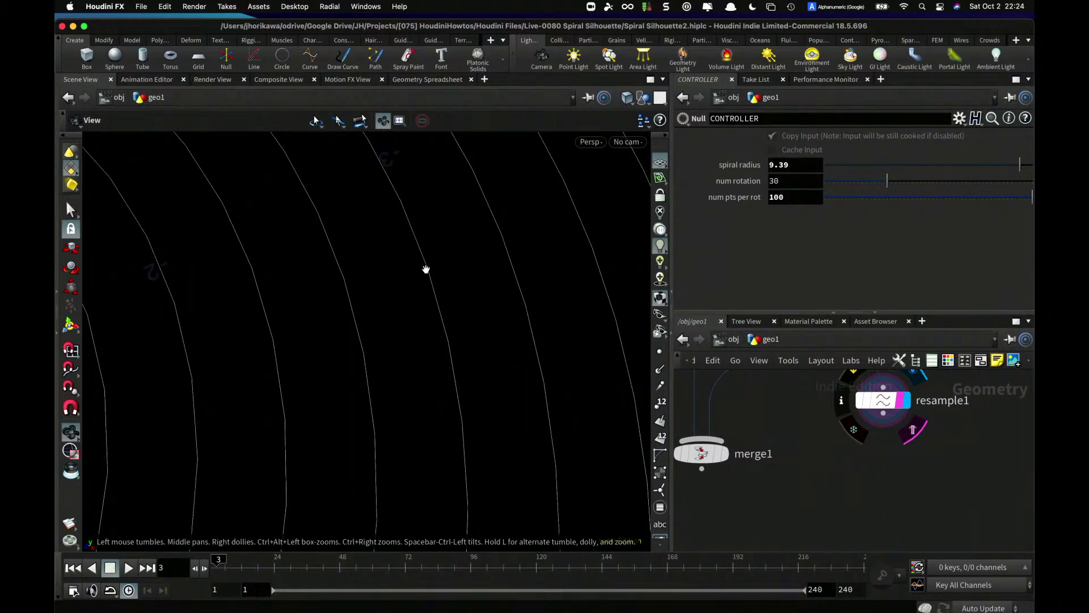
scroll(426, 277, down, 6)
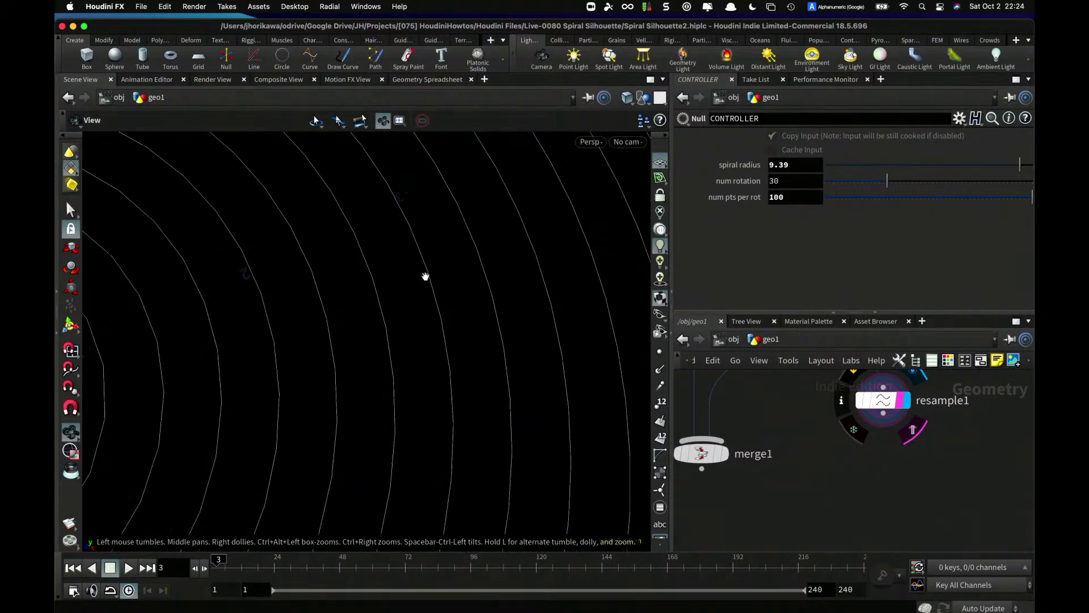
scroll(437, 290, up, 3)
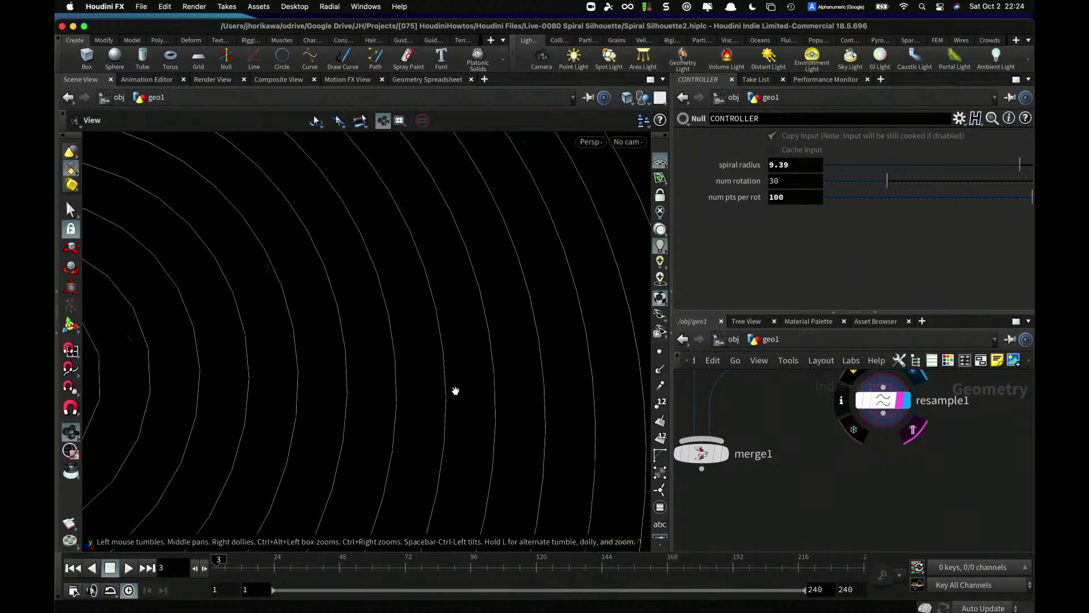
scroll(448, 340, up, 2)
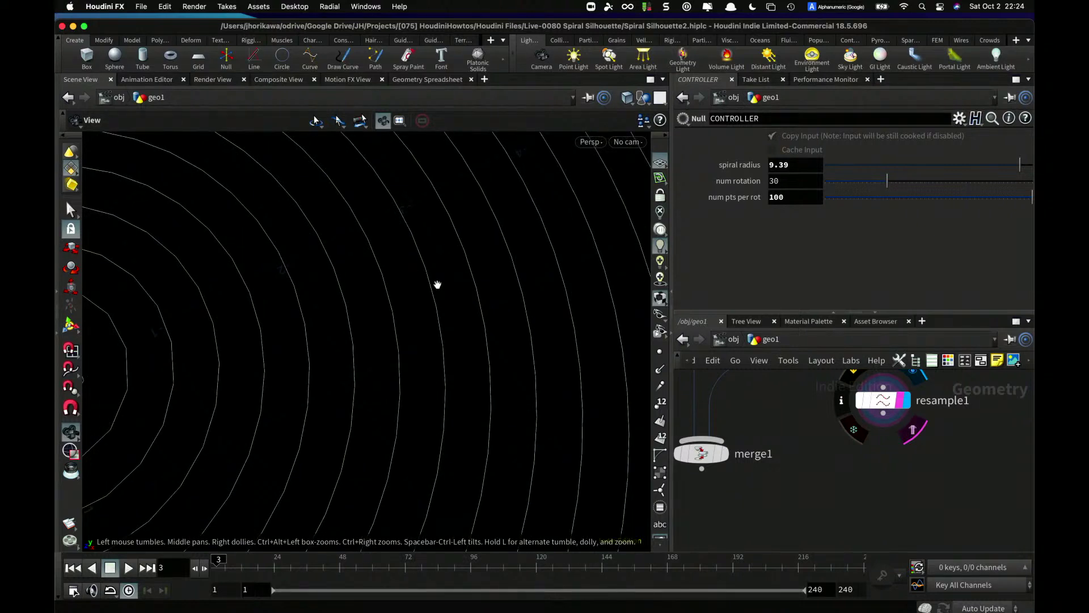
scroll(454, 271, up, 2)
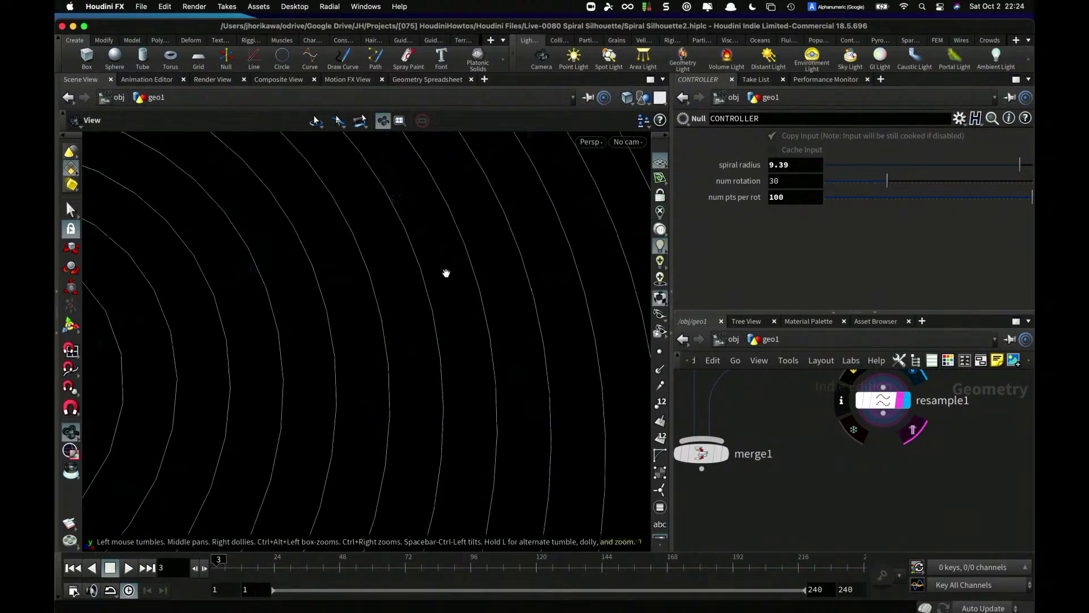
scroll(436, 267, up, 2)
scroll(425, 283, up, 1)
scroll(431, 270, up, 1)
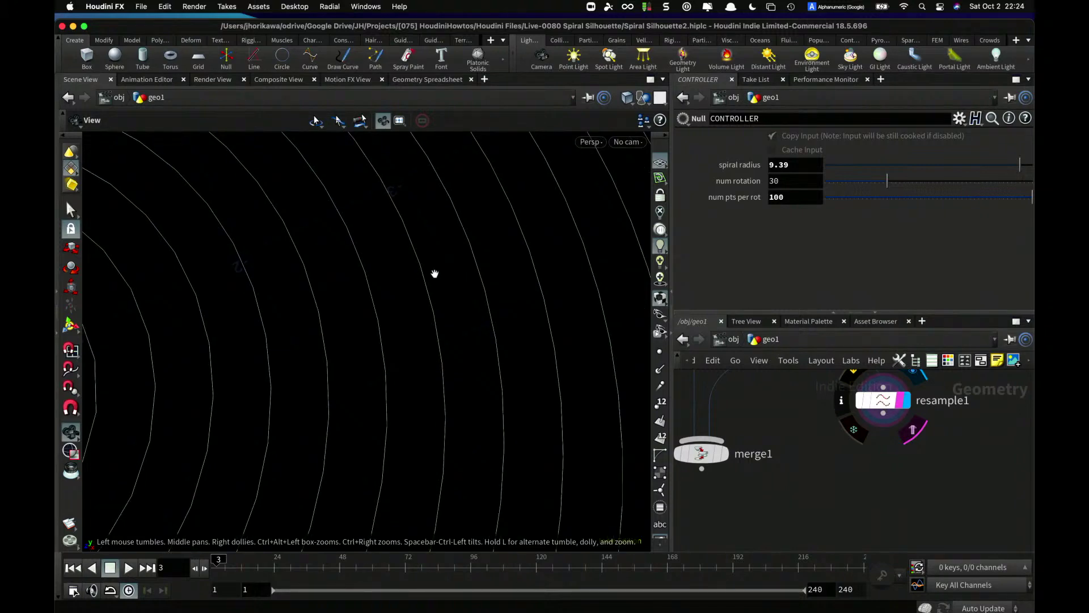
- Examine the spacing and point density of the spiral curve, both up close and as a whole
scroll(435, 274, down, 10)
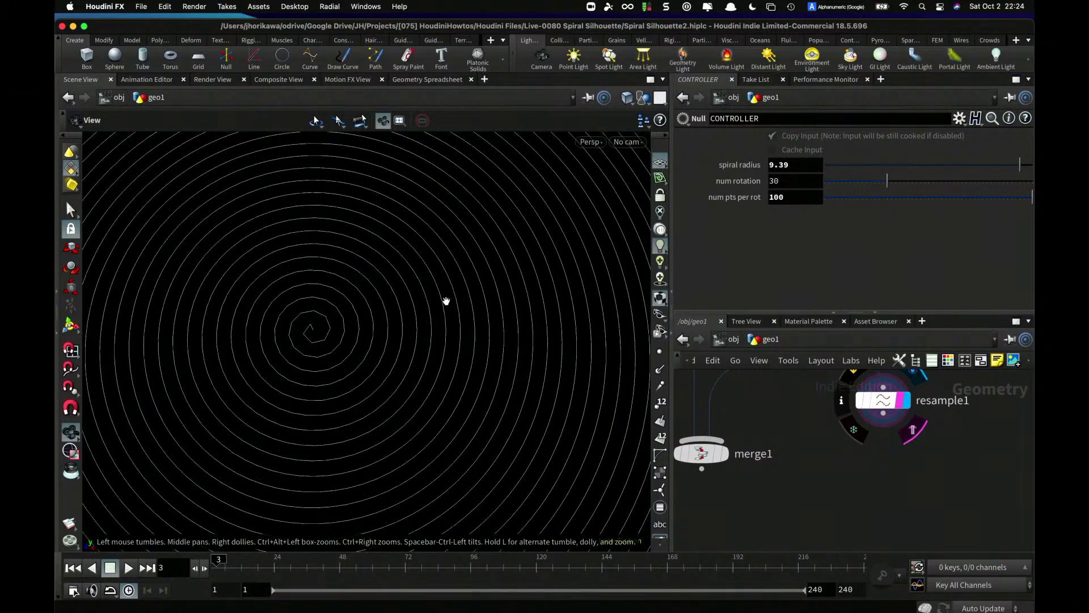
drag(467, 366, 463, 286)
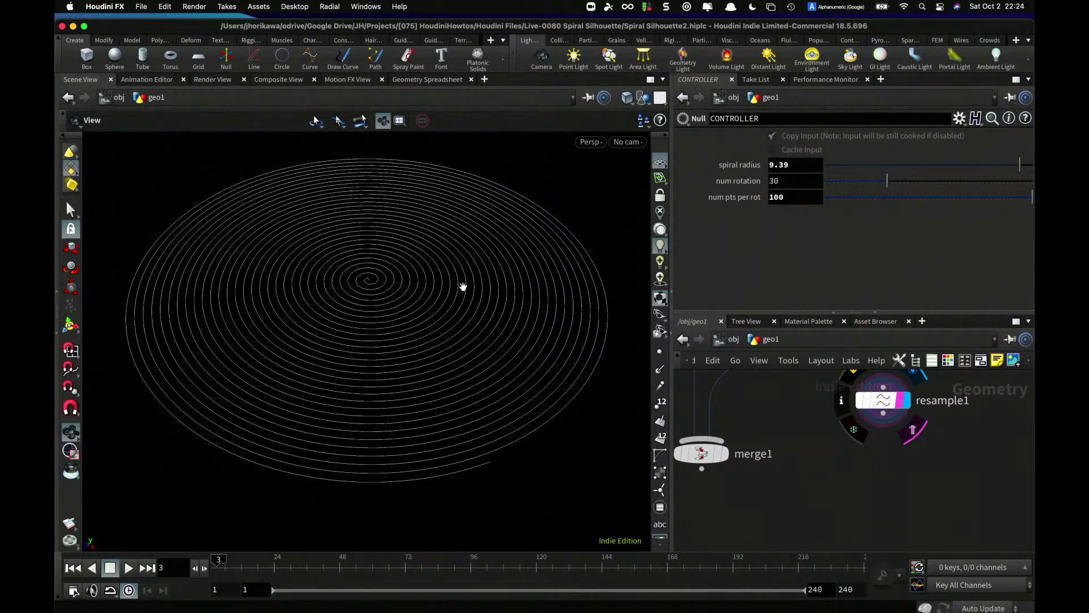
scroll(457, 290, up, 3)
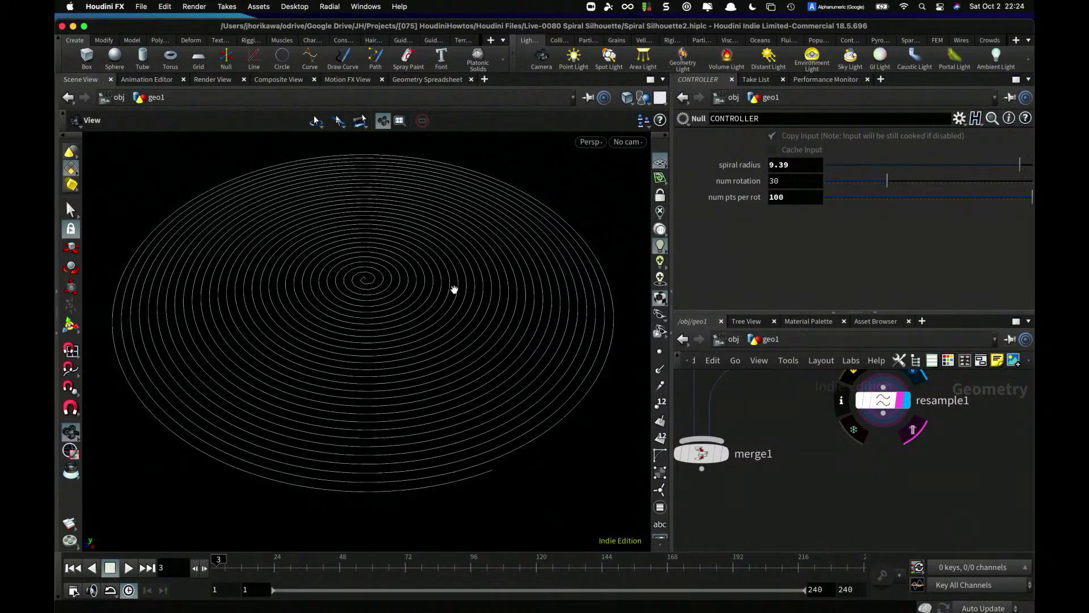
scroll(454, 292, up, 3)
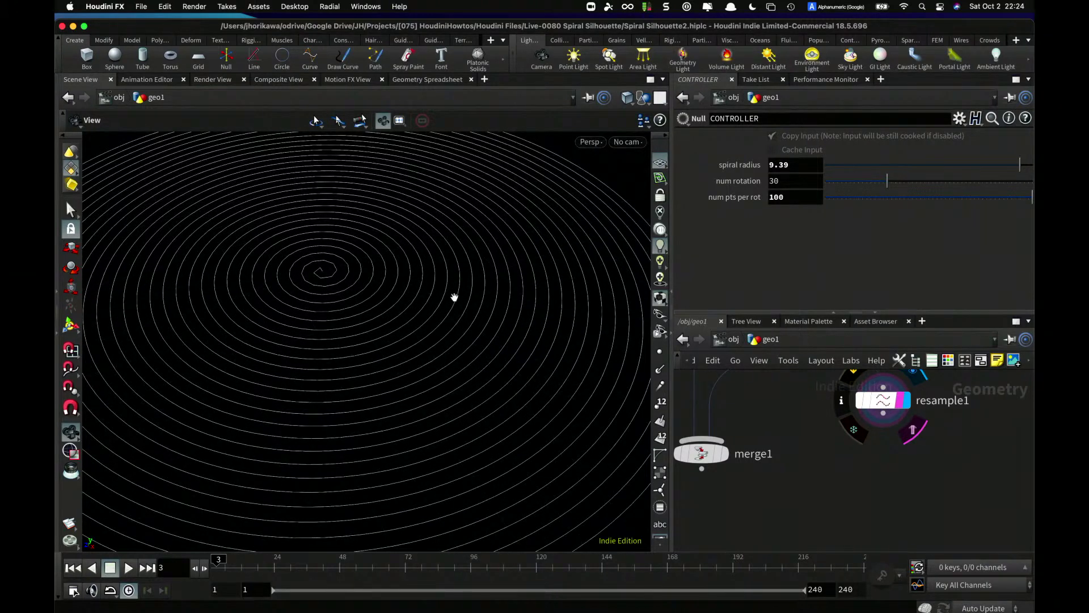
drag(455, 298, 482, 301)
scroll(460, 286, up, 5)
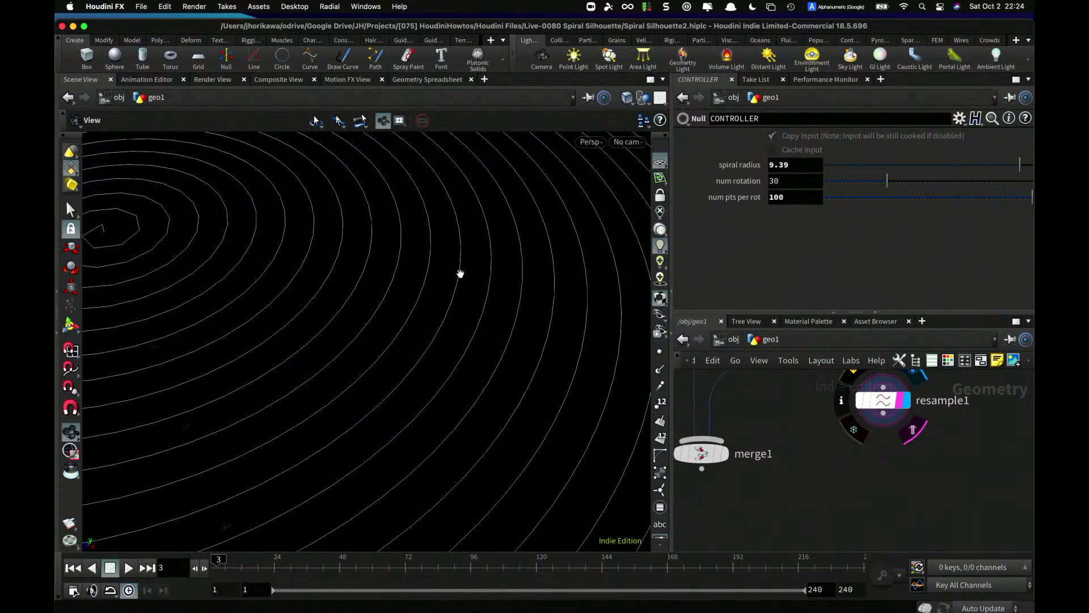
scroll(464, 275, up, 1)
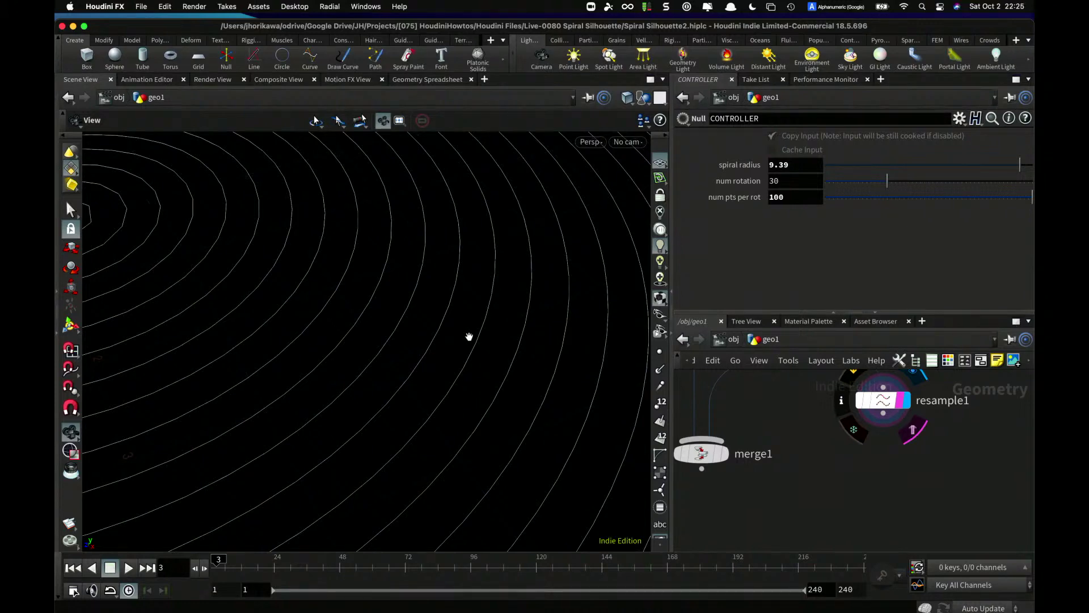
drag(469, 337, 448, 326)
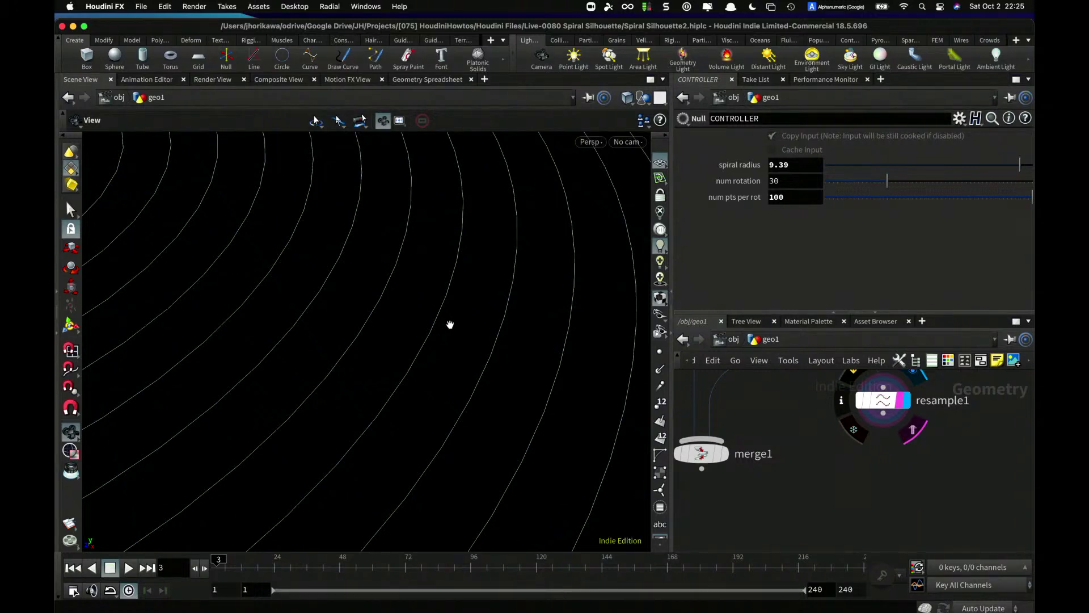
scroll(457, 306, down, 10)
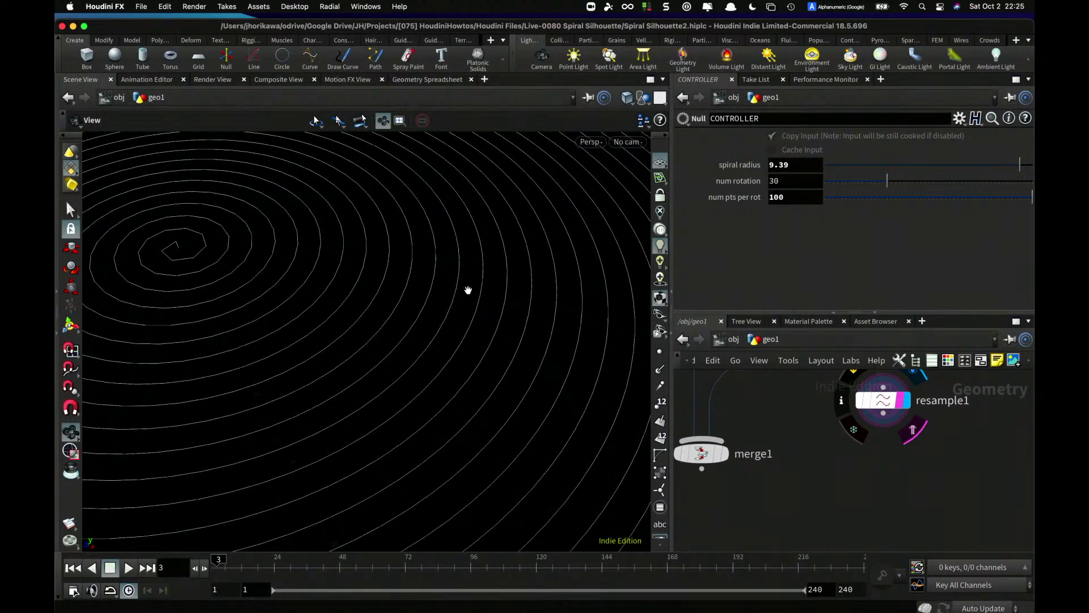
key(Tab)
key(Escape)
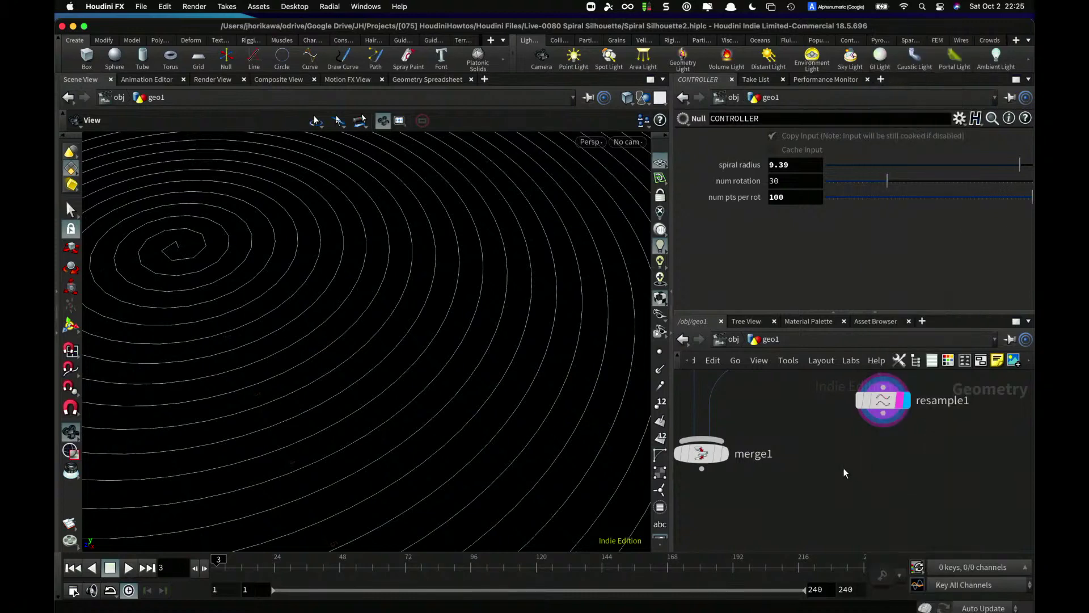
drag(567, 369, 440, 316)
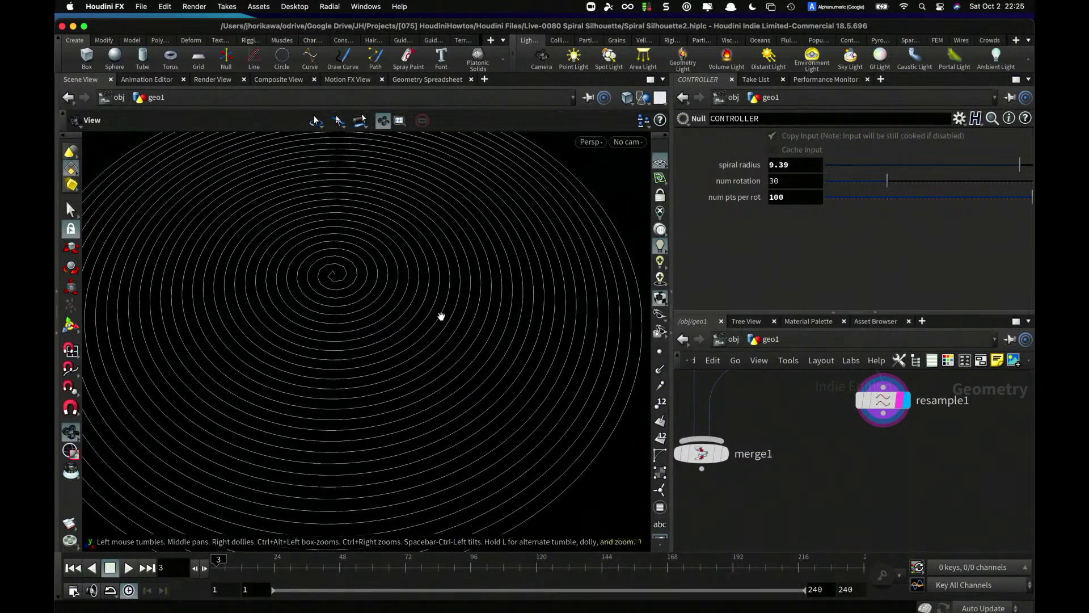
- Add a For-Each Number loop below resample1, with its begin block fed by resample1
key(Tab)
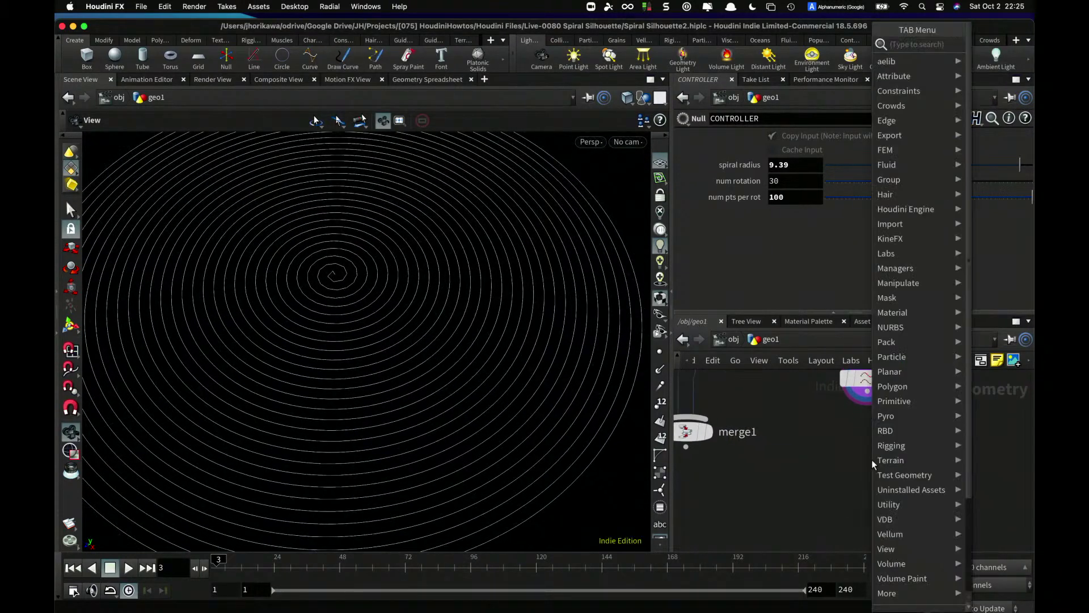
text(fo)
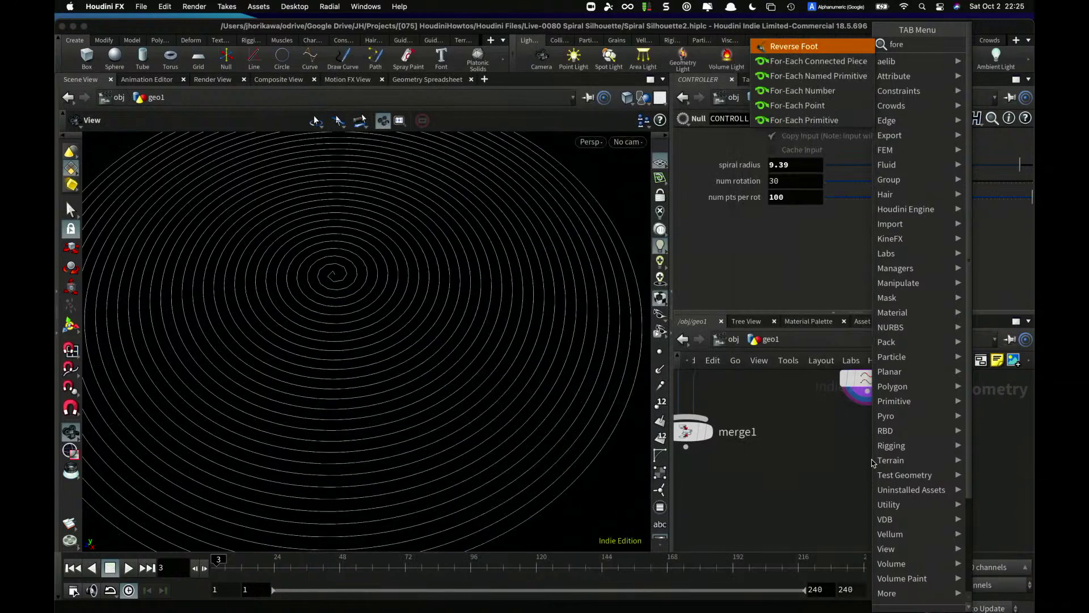
text(r)
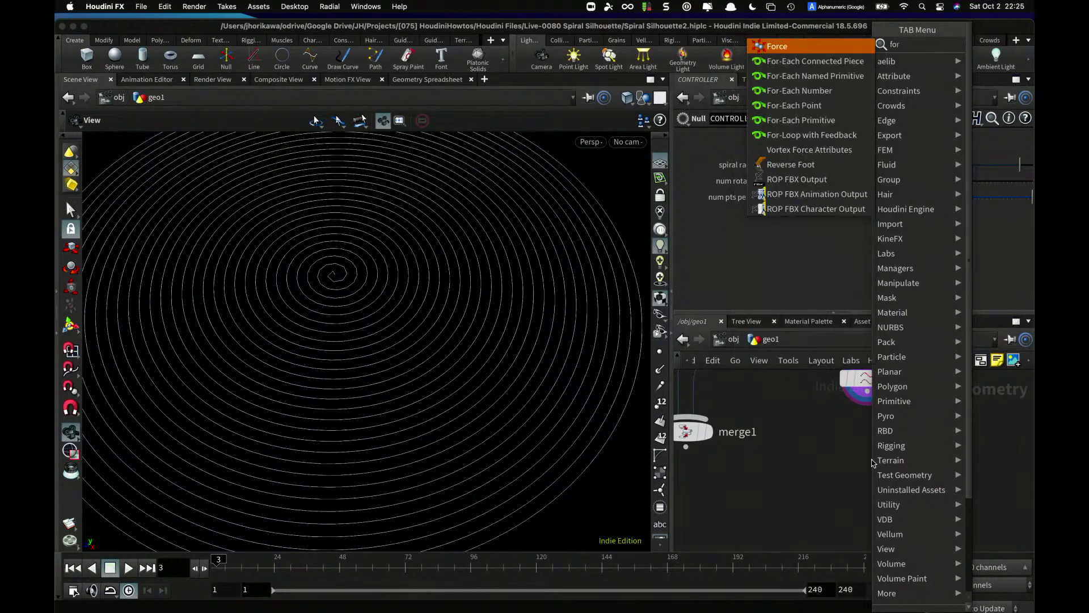
key(Down)
key(Down)
key(Down)
key(Return)
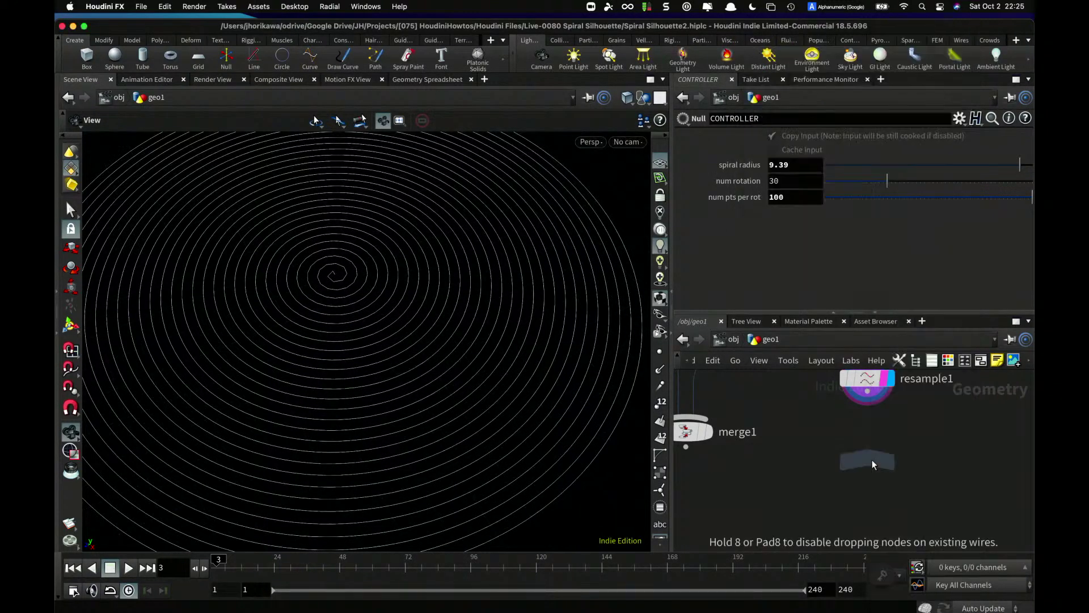
click(874, 449)
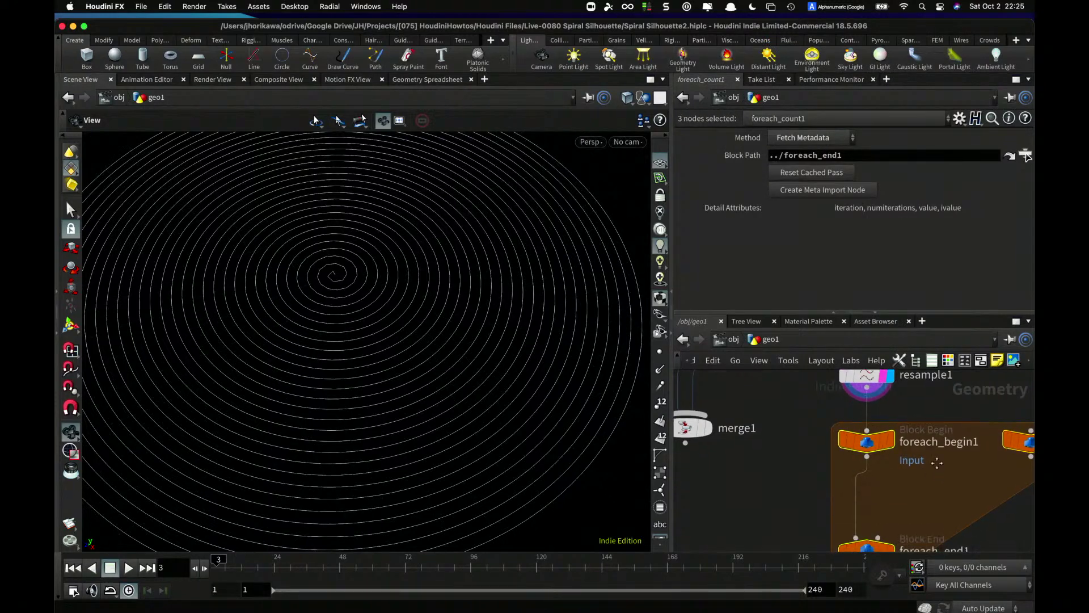
- Display the loop's end node foreach_end1 and inspect its geometry information
scroll(857, 475, down, 3)
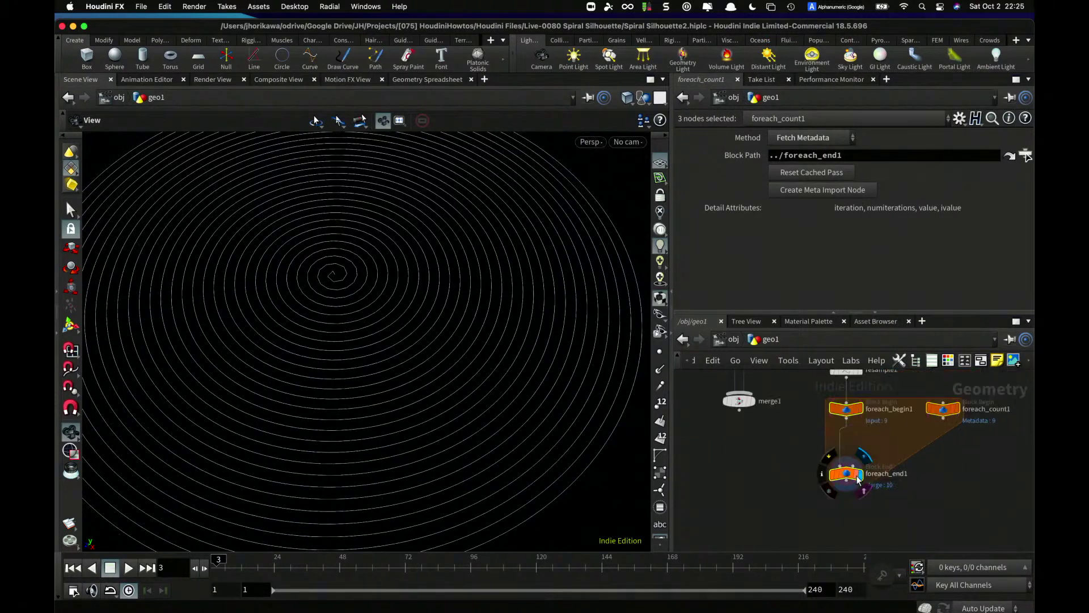
click(852, 475)
scroll(851, 476, up, 3)
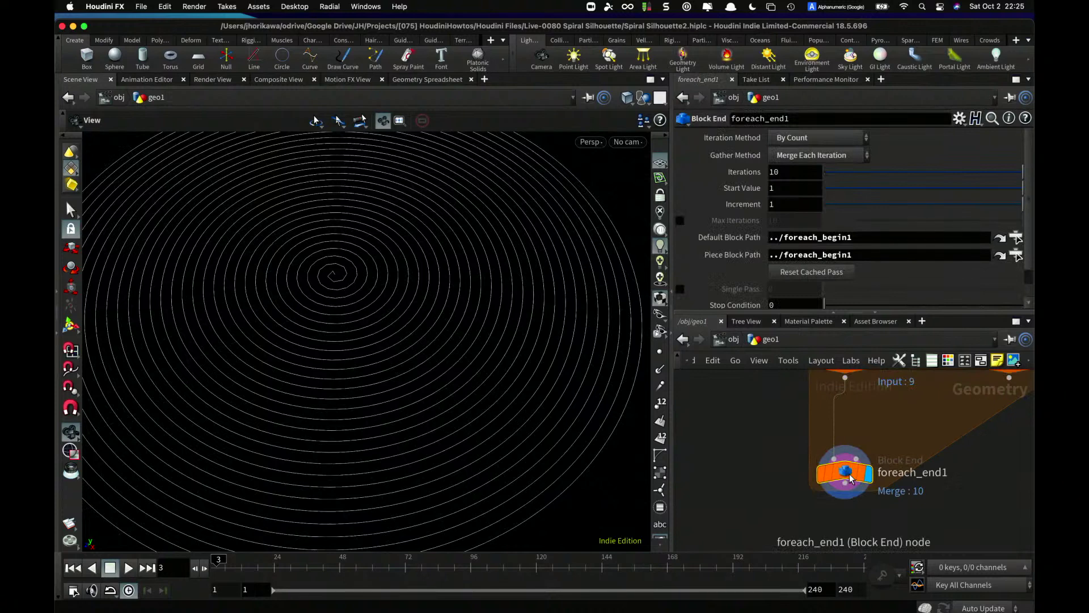
middle_click(848, 474)
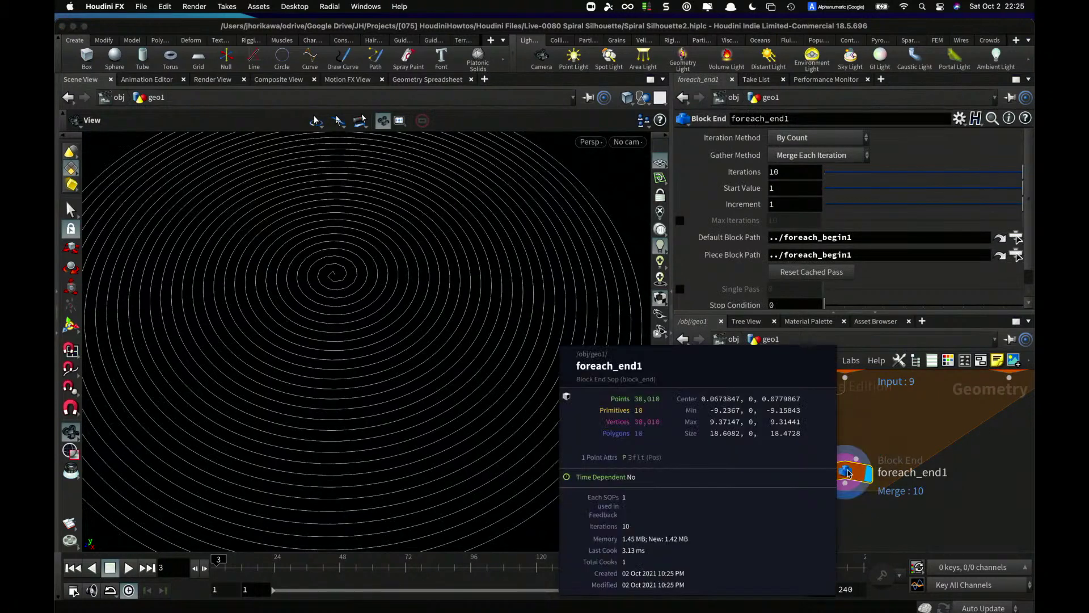
middle_drag(848, 474, 652, 415)
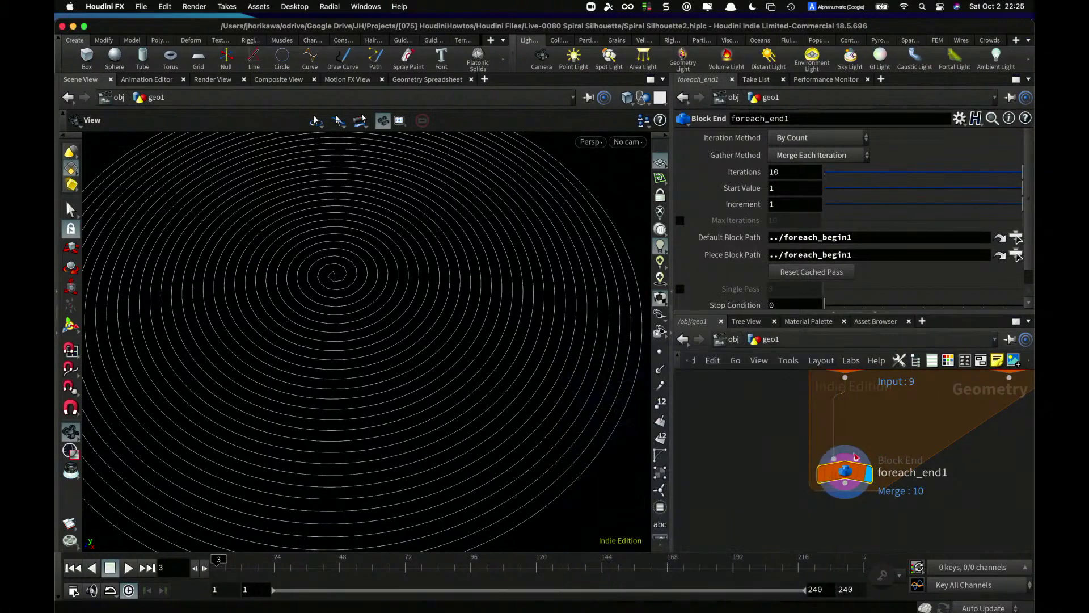
scroll(856, 459, up, 5)
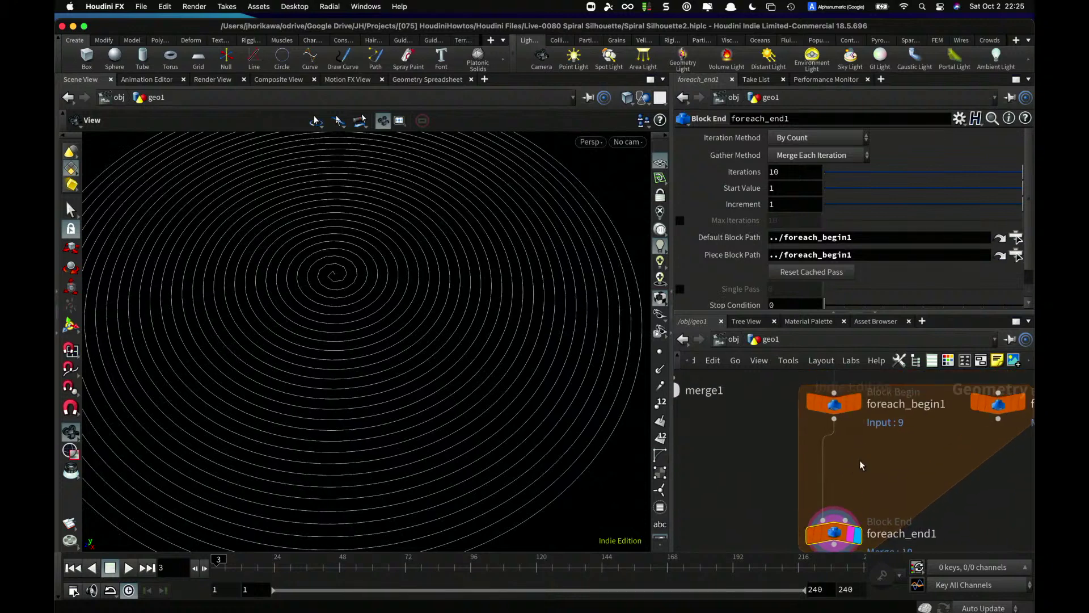
key(Tab)
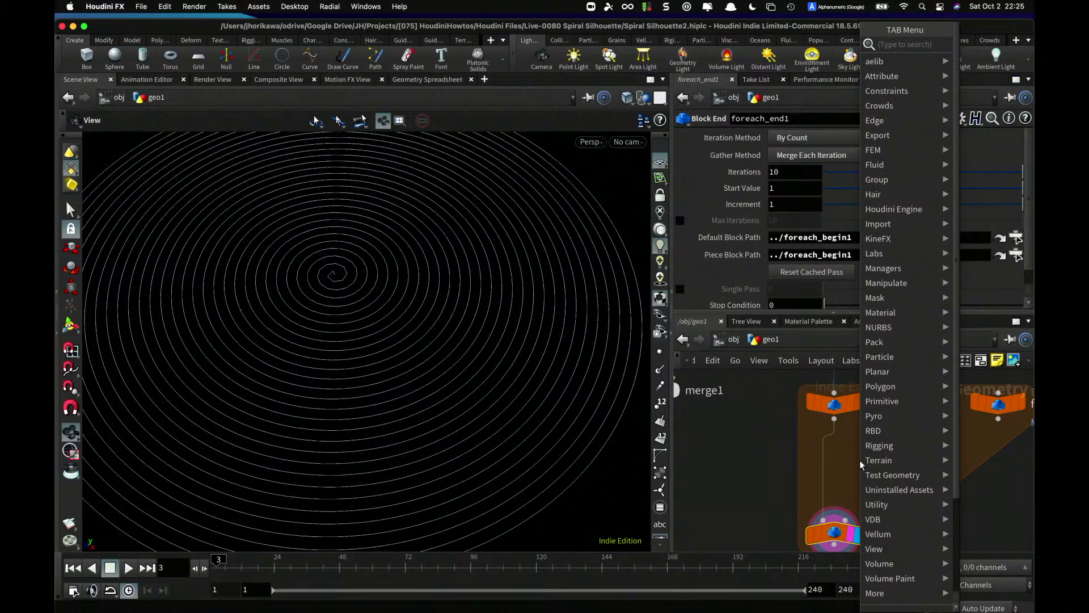
mouse_move(862, 460)
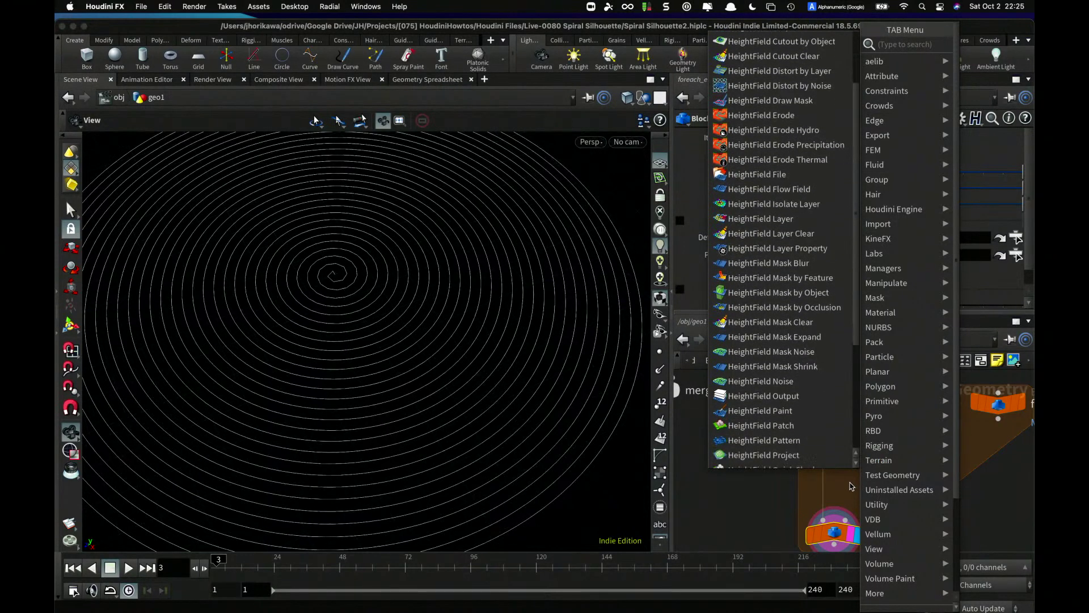
key(Escape)
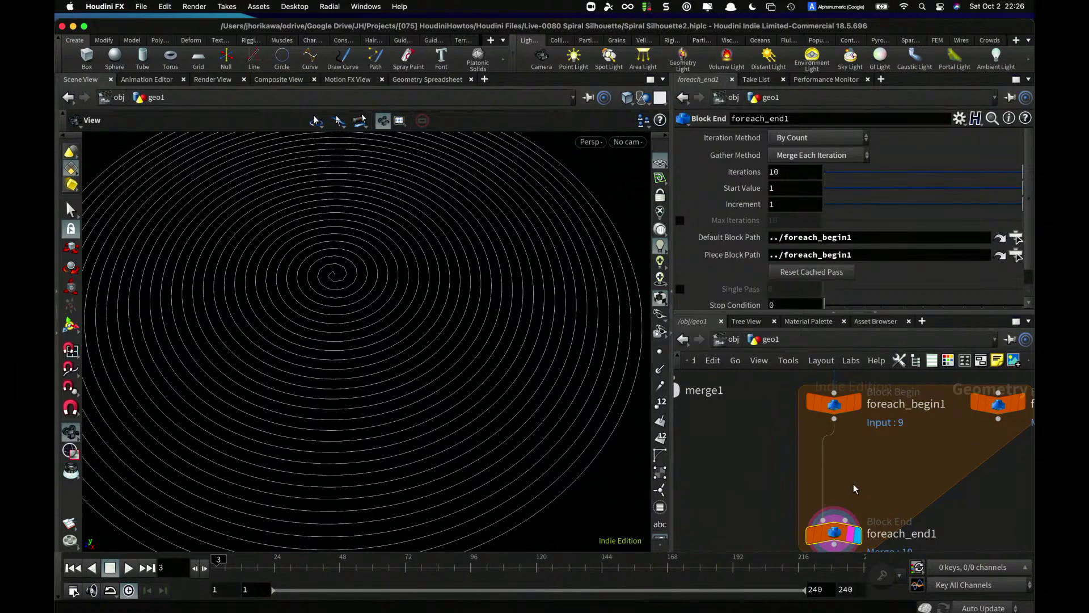
- Insert a displayed Primitive Wrangle between foreach_begin1 and foreach_end1, with foreach_count1 wired to its second input
key(Tab)
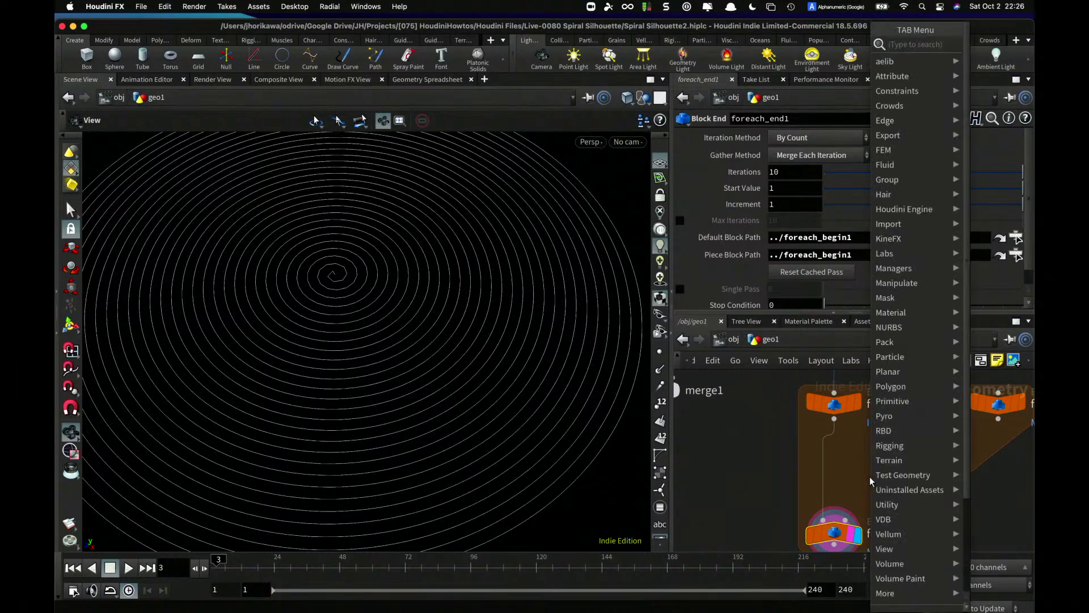
text(primitive)
text(wran)
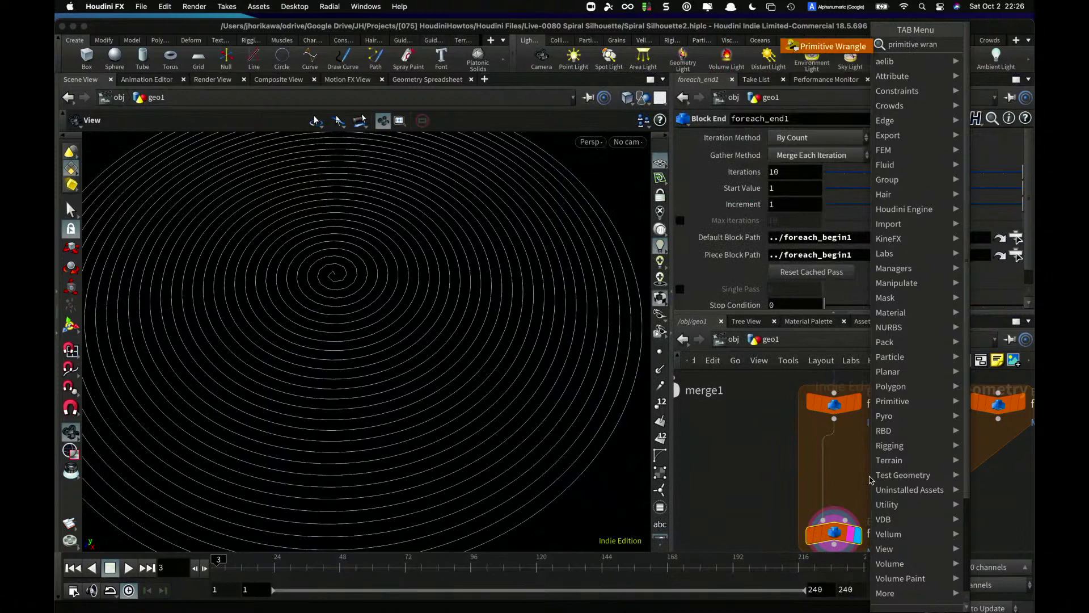
key(Return)
click(831, 462)
drag(832, 464, 870, 481)
click(998, 420)
click(868, 465)
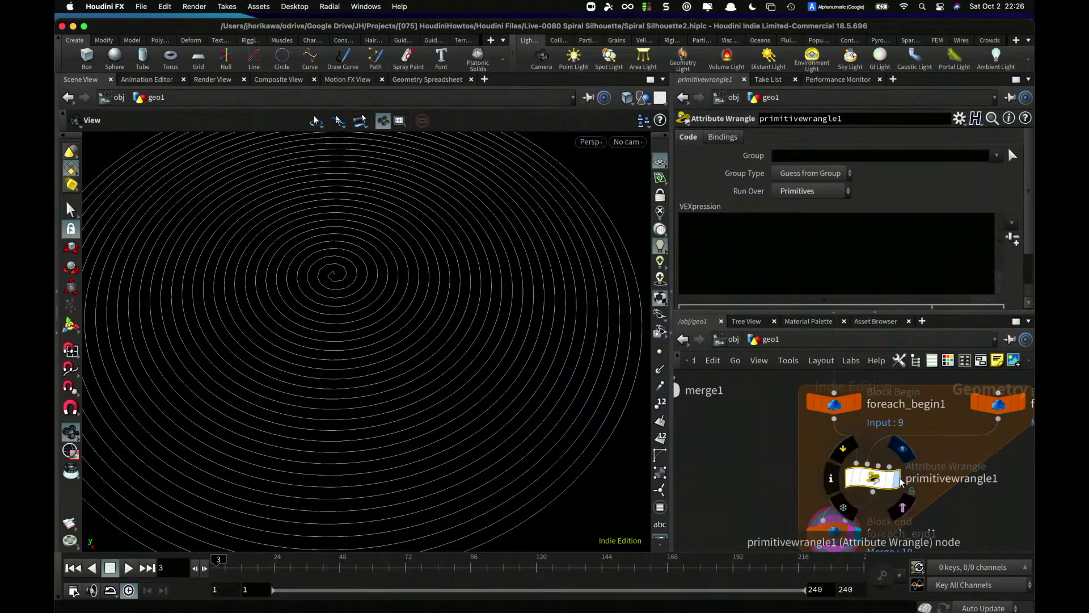
- Rename the new primitive wrangle inside the loop as id
double_click(933, 478)
text(id)
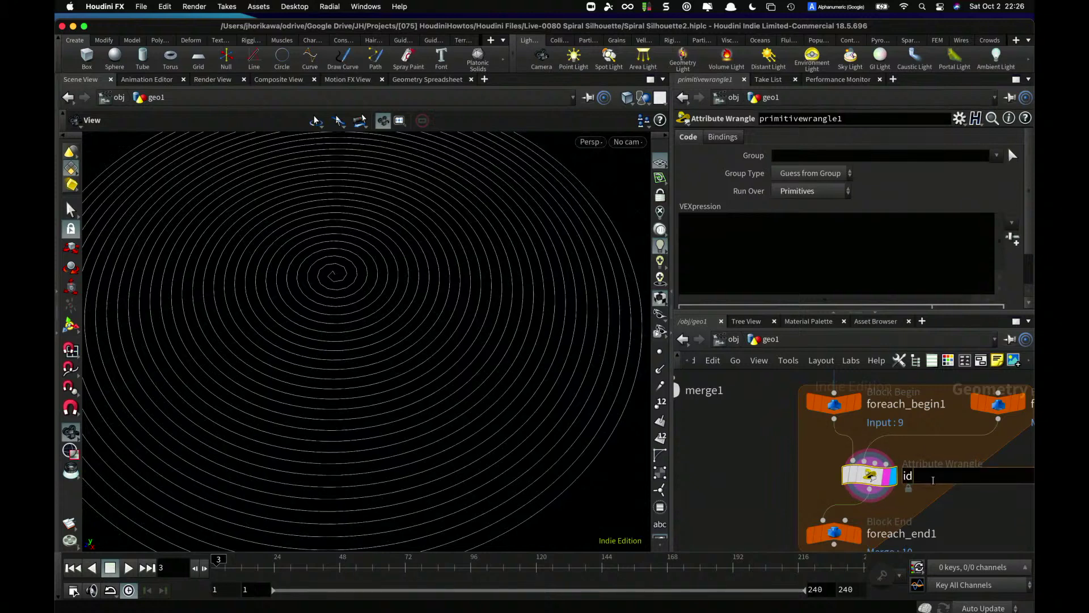
key(Return)
click(812, 233)
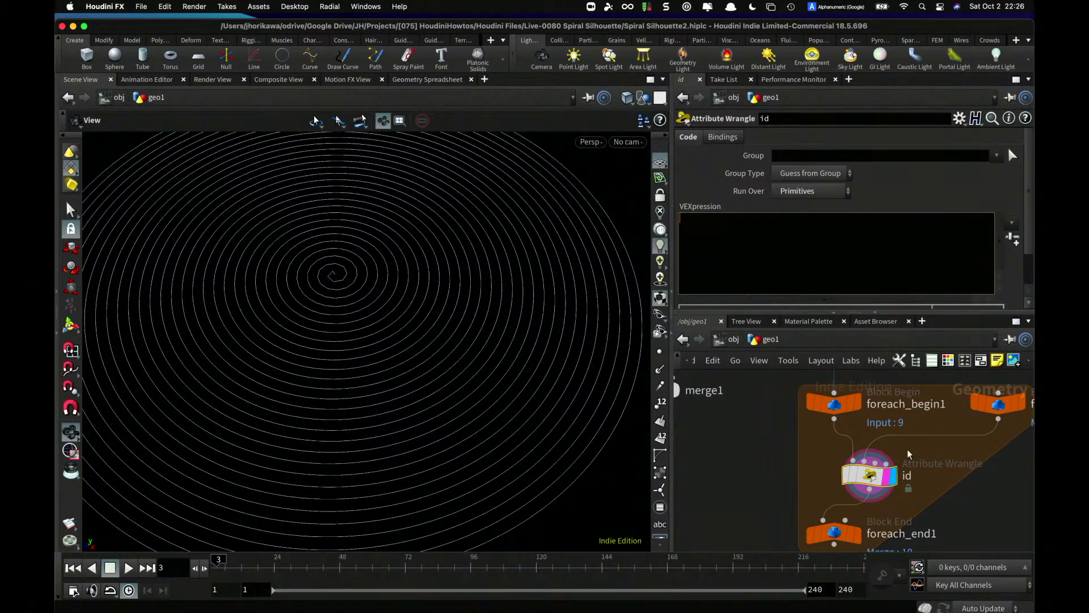
- Open a Geometry Spreadsheet in the parameter pane and show the detail attributes of foreach_count1
scroll(907, 448, right, 4)
click(925, 405)
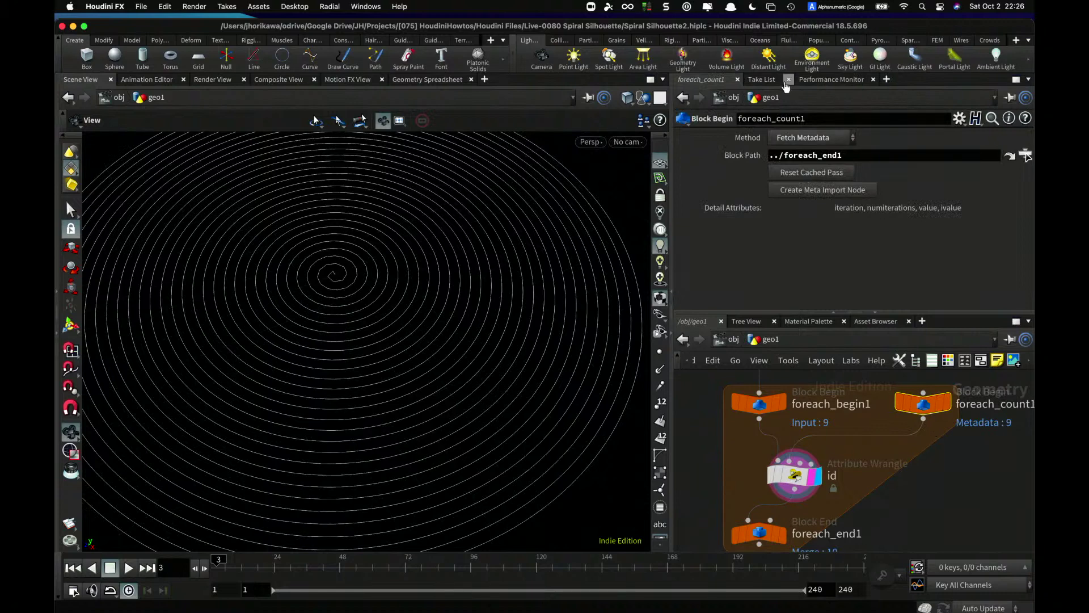
click(829, 79)
click(886, 80)
mouse_move(904, 109)
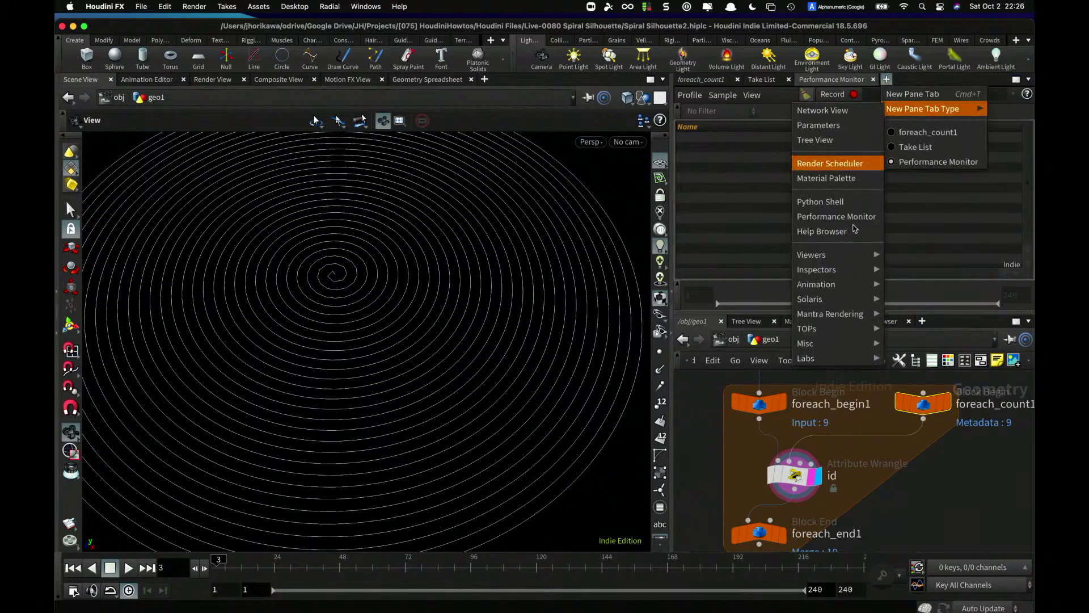
mouse_move(828, 267)
click(930, 270)
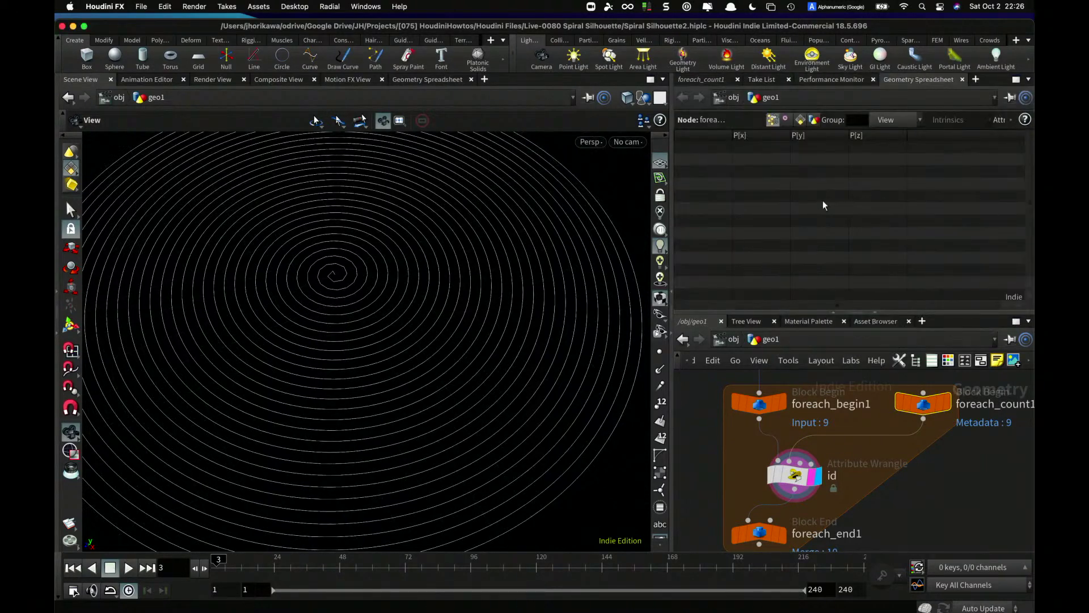
click(815, 119)
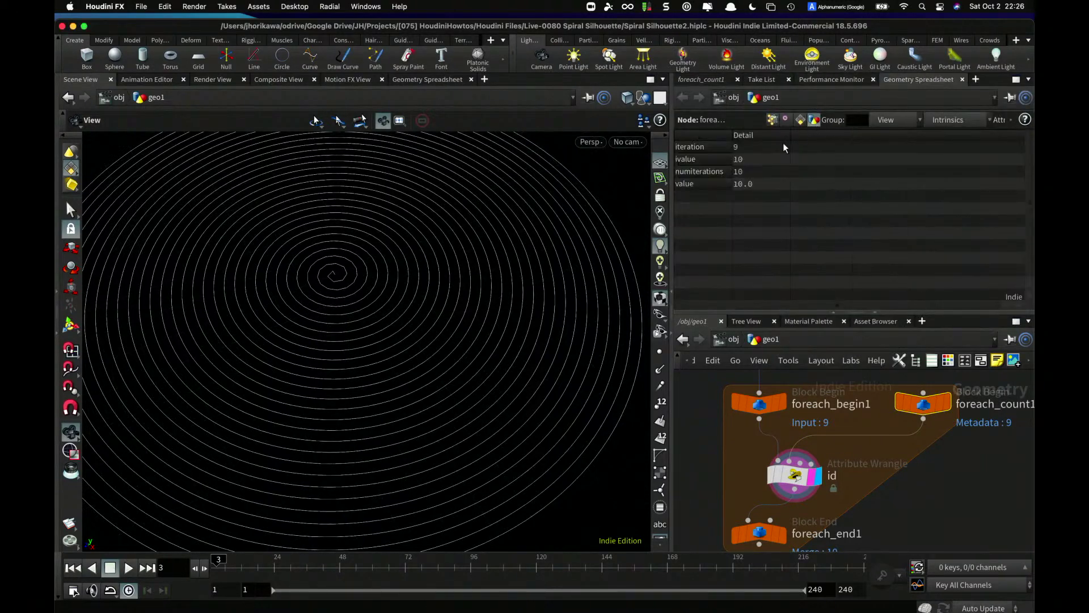
- Write the id wrangle's VEX code as i@id = detail(1, "iteration"); and save the scene
click(805, 462)
click(681, 79)
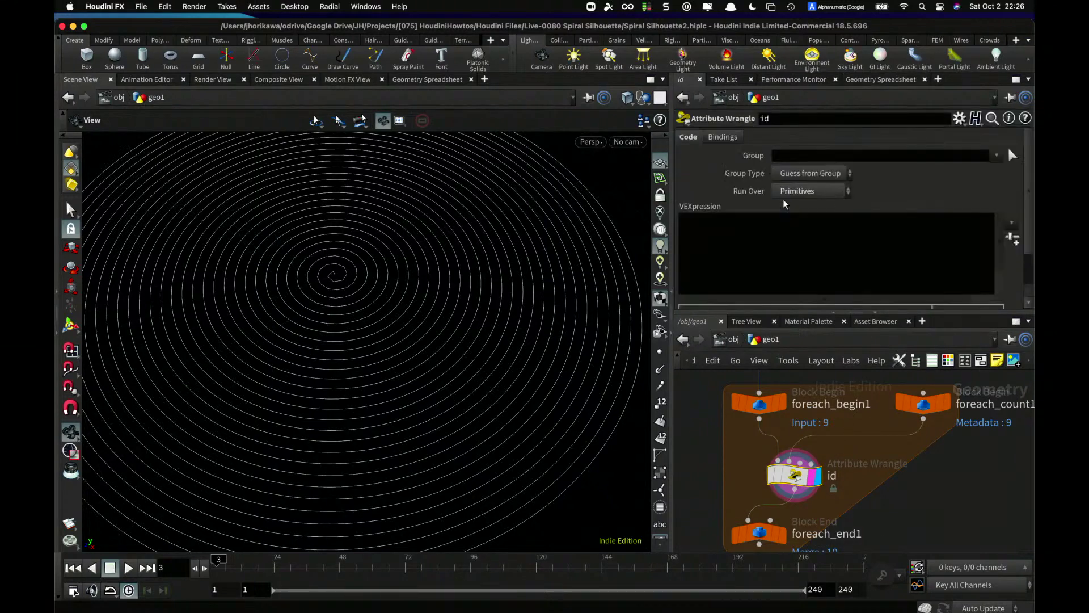
click(797, 190)
click(730, 238)
text(i)
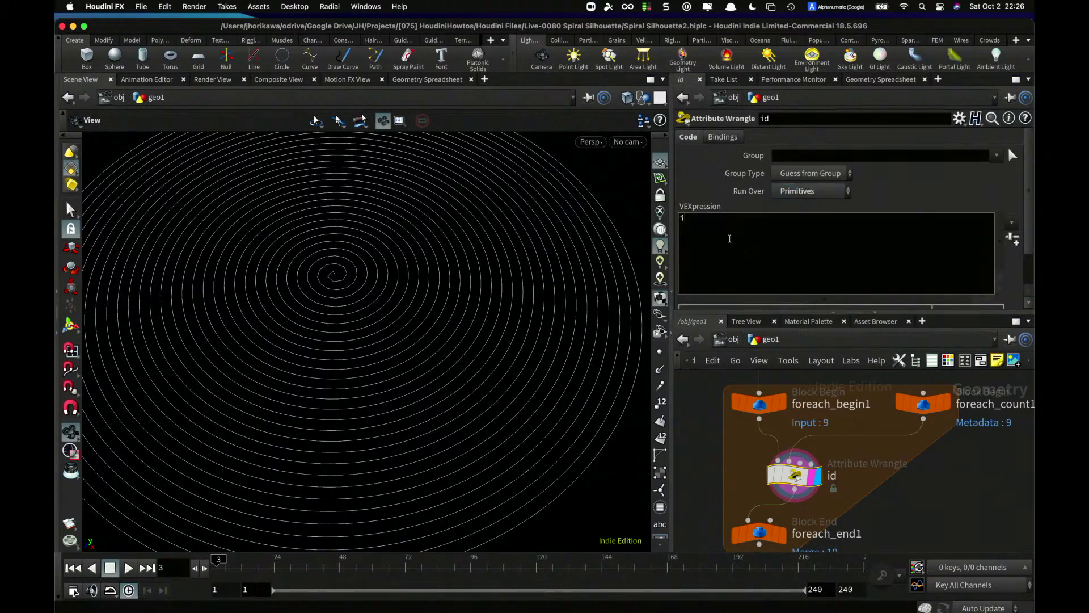
key(BackSpace)
key(BackSpace)
text(= detail(1)
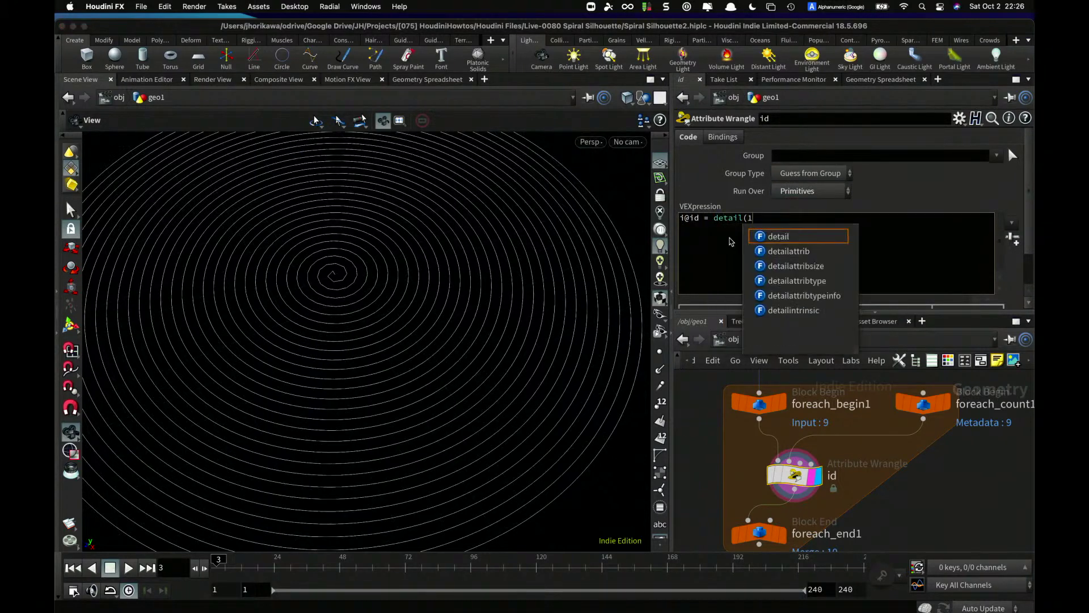
text(, "iteration");)
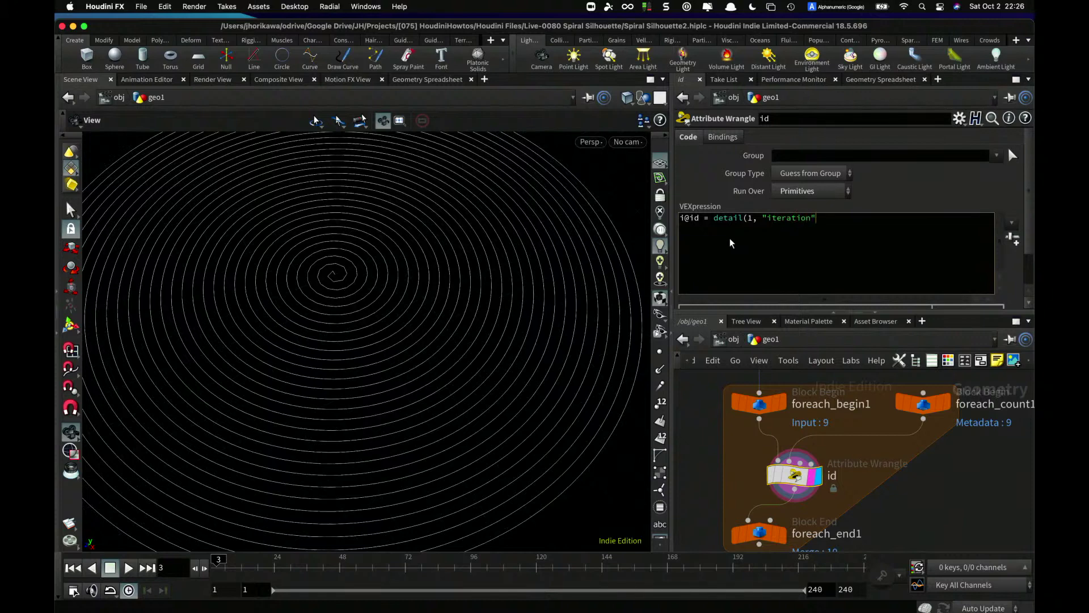
key(super+s)
- Display foreach_end1, save the scene, and inspect the primitives' id attribute in the Geometry Spreadsheet
scroll(778, 420, down, 4)
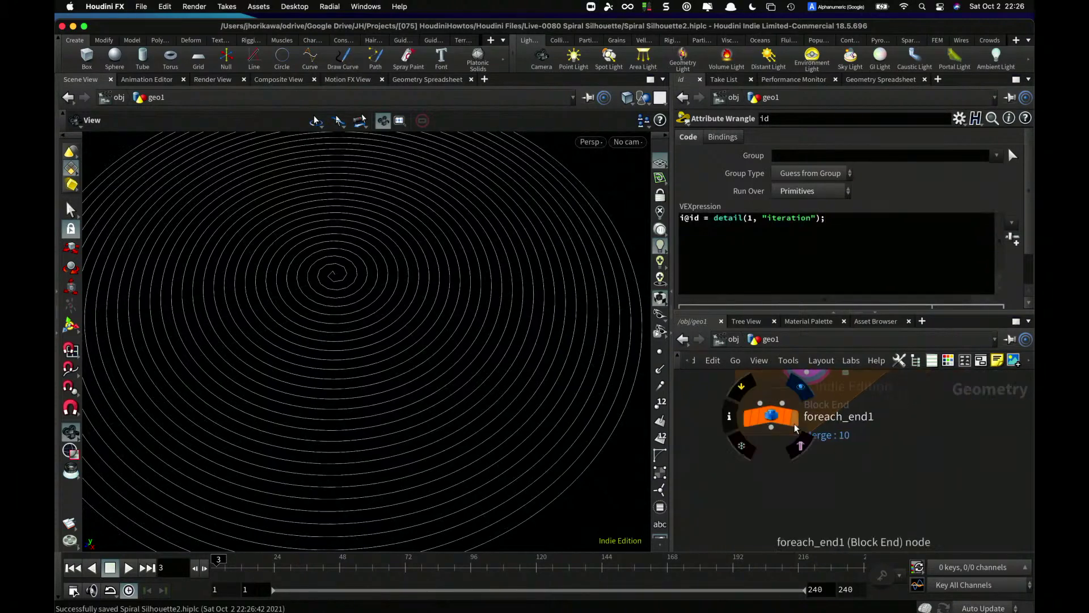
click(772, 420)
click(799, 445)
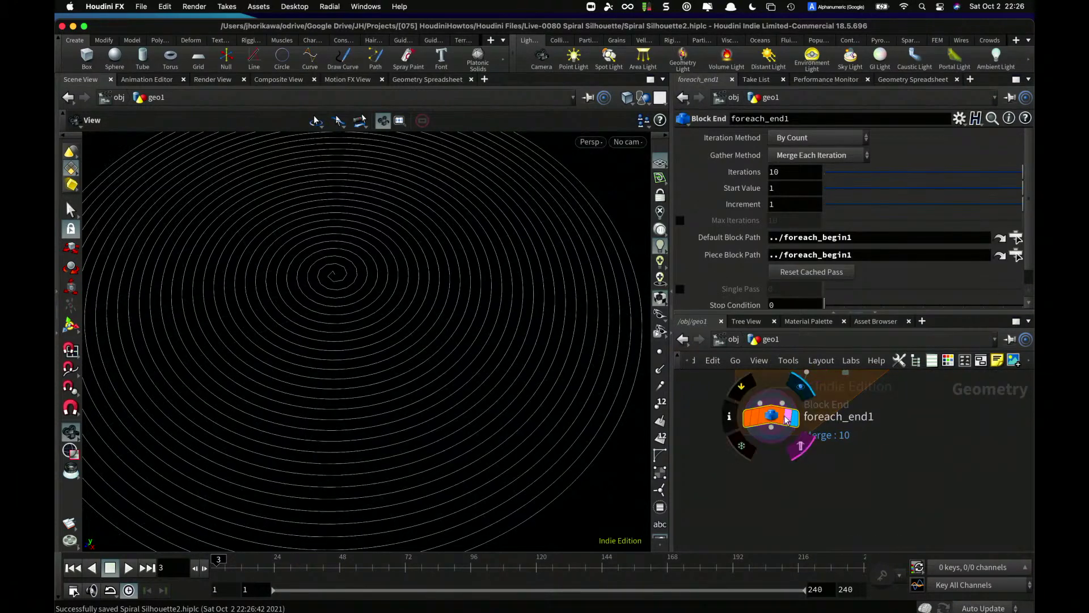
key(super+s)
click(922, 79)
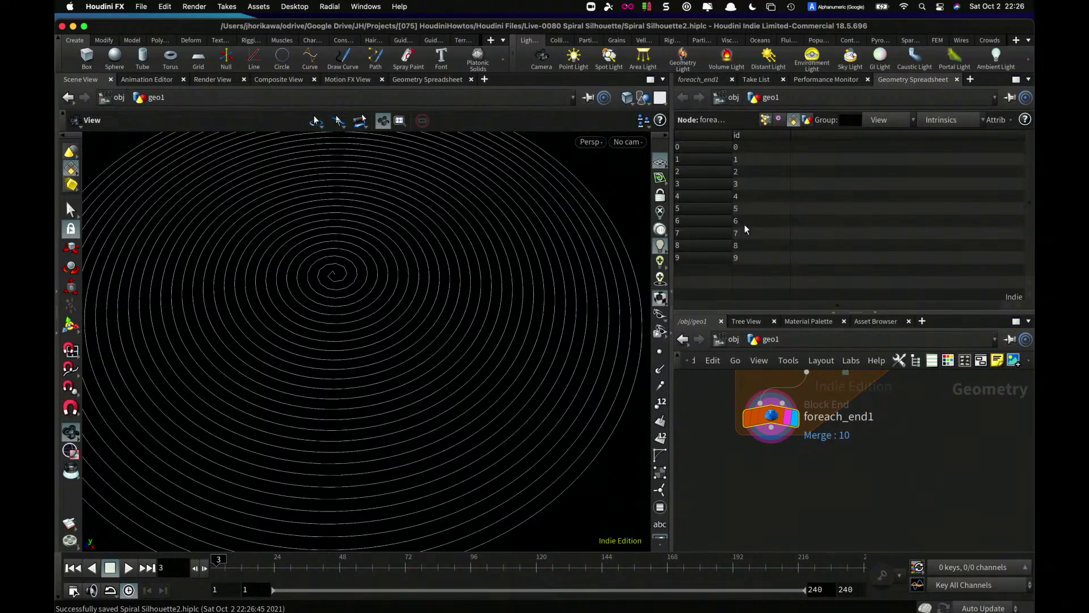
scroll(842, 374, down, 5)
middle_drag(842, 374, 830, 430)
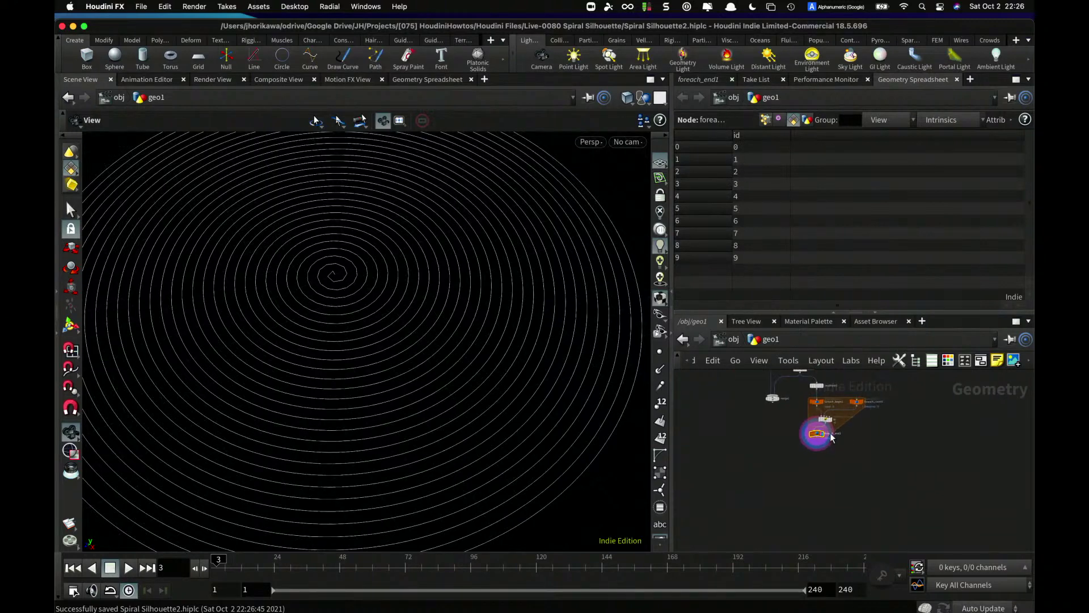
scroll(829, 432, up, 5)
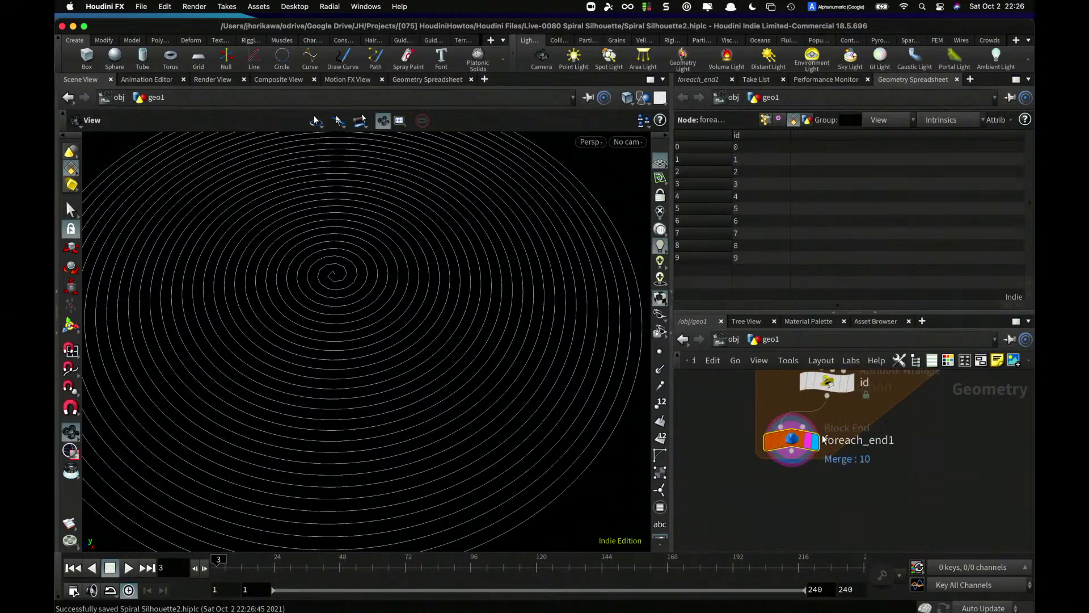
- Open the parameter interface editor for the CONTROLLER null and show foreach_end1's parameters alongside it
click(695, 79)
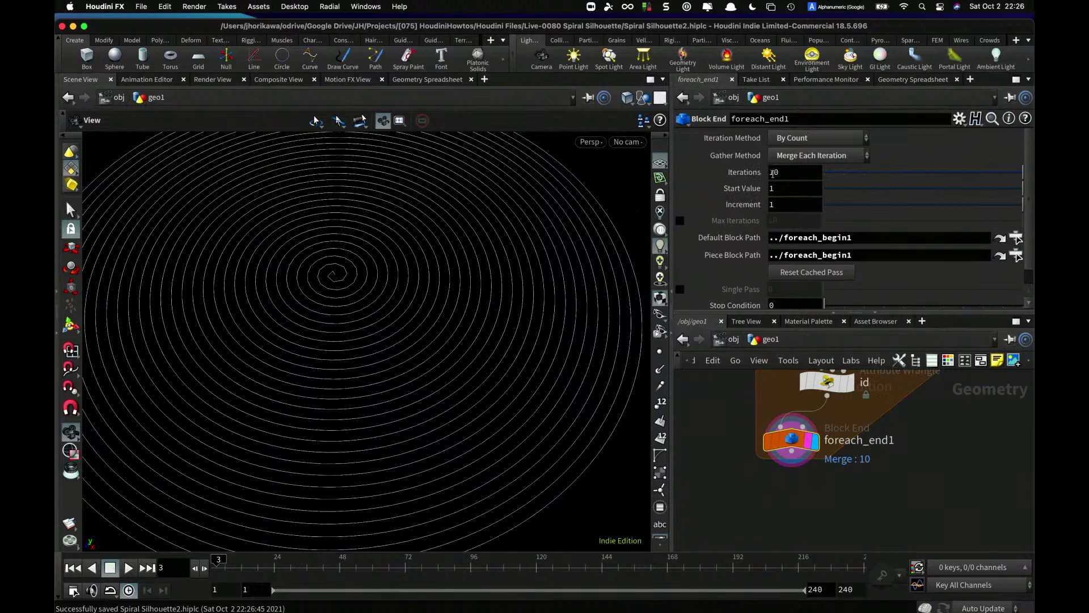
scroll(840, 486, down, 5)
scroll(883, 439, up, 2)
middle_drag(901, 381, 880, 510)
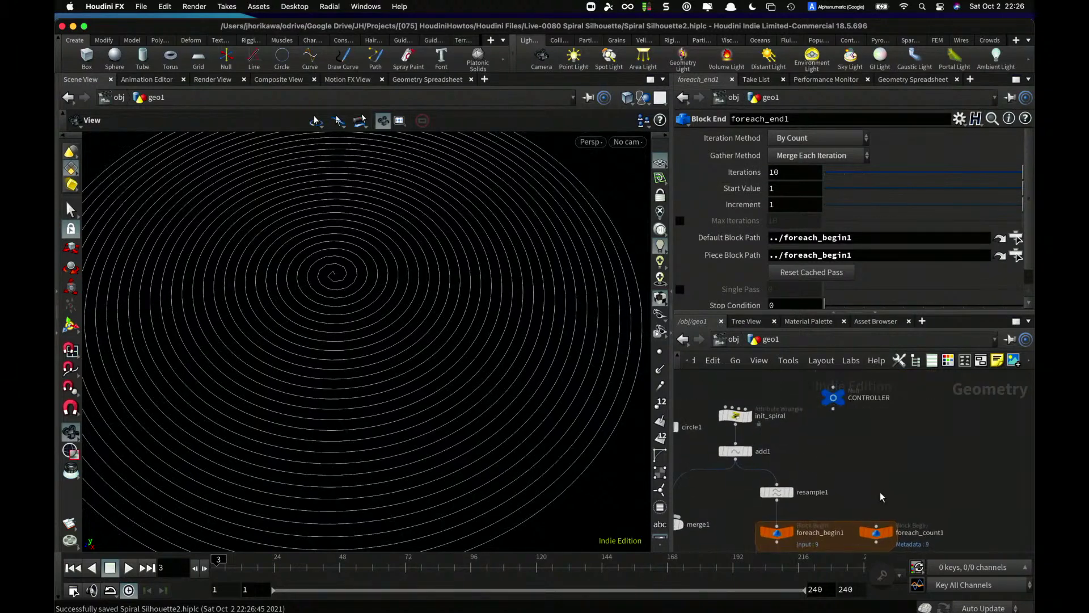
click(837, 396)
click(959, 118)
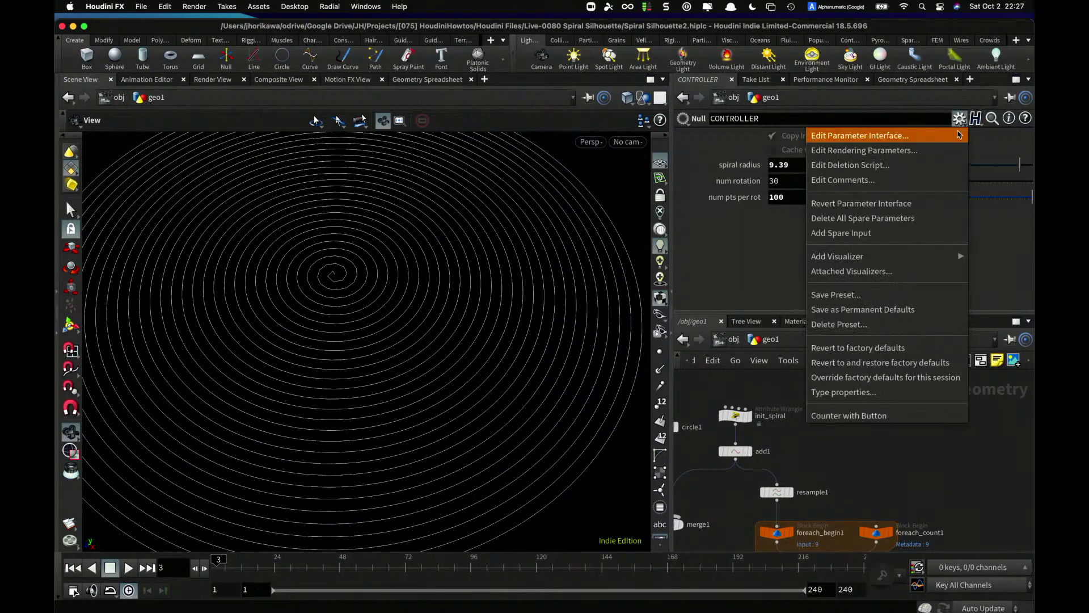
click(942, 134)
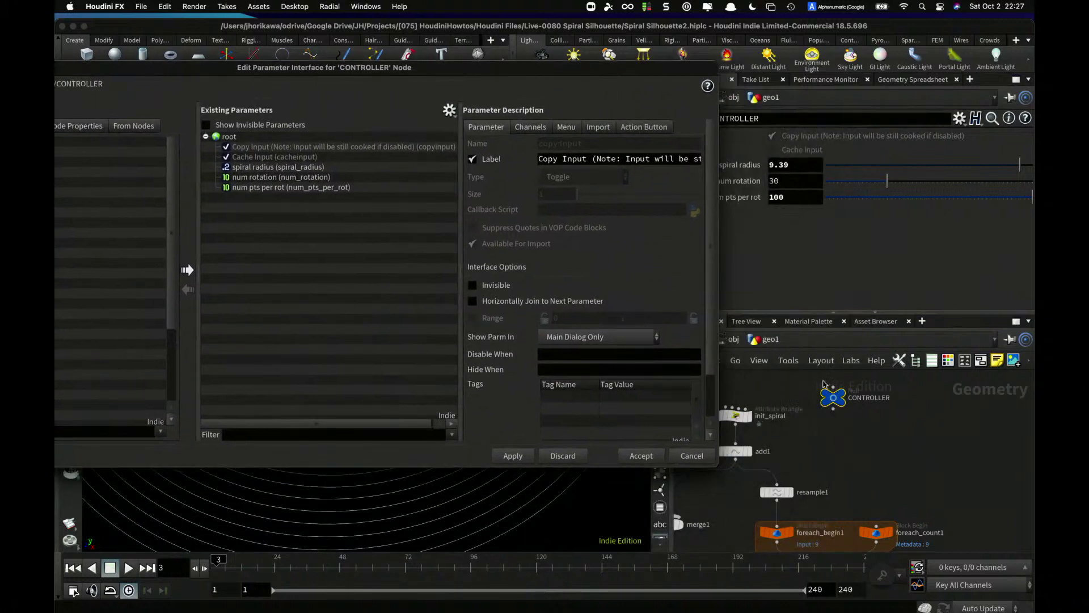
scroll(829, 436, down, 5)
scroll(853, 412, up, 6)
click(857, 410)
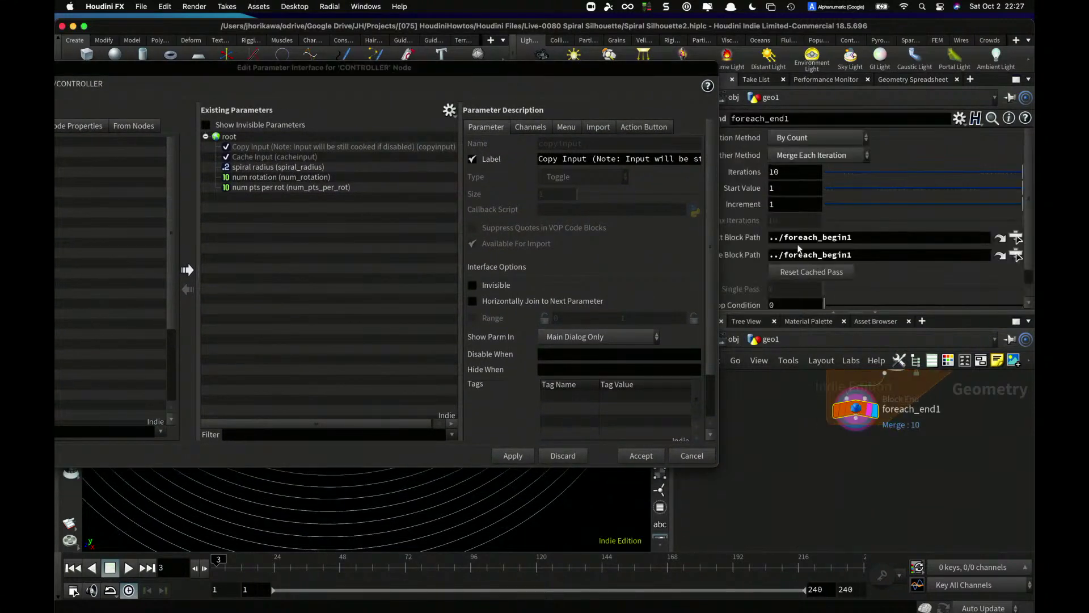
- Try to add foreach_end1's Iterations parameter to CONTROLLER's existing parameters
drag(650, 69, 611, 71)
click(740, 177)
drag(740, 175, 190, 138)
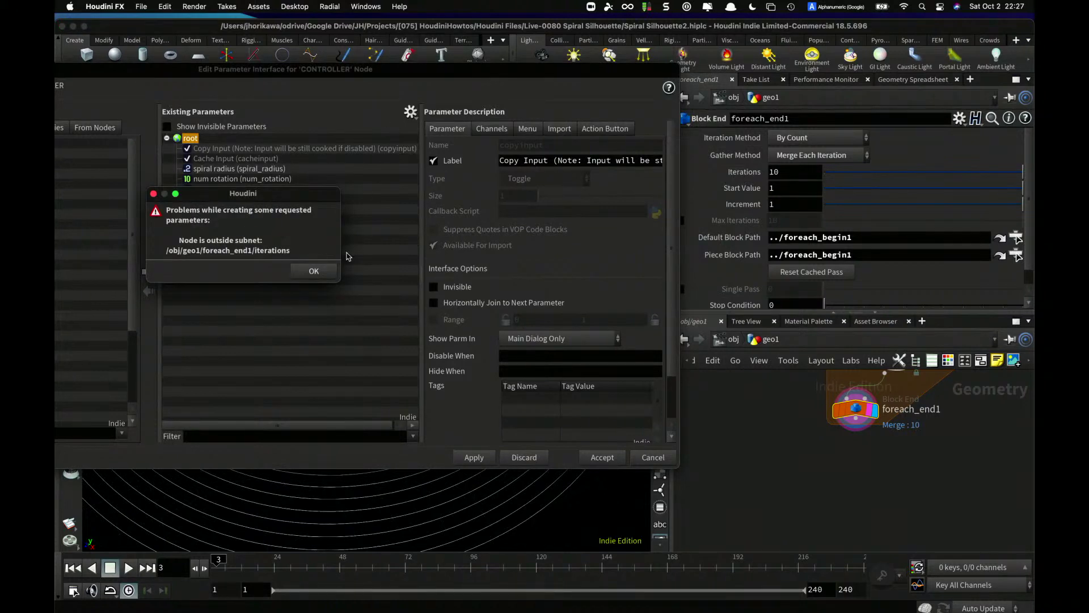
click(314, 271)
- Enable forced linking of parameters from outside this subnet and add foreach_end1's Iterations parameter to CONTROLLER's existing parameters
click(410, 111)
click(419, 203)
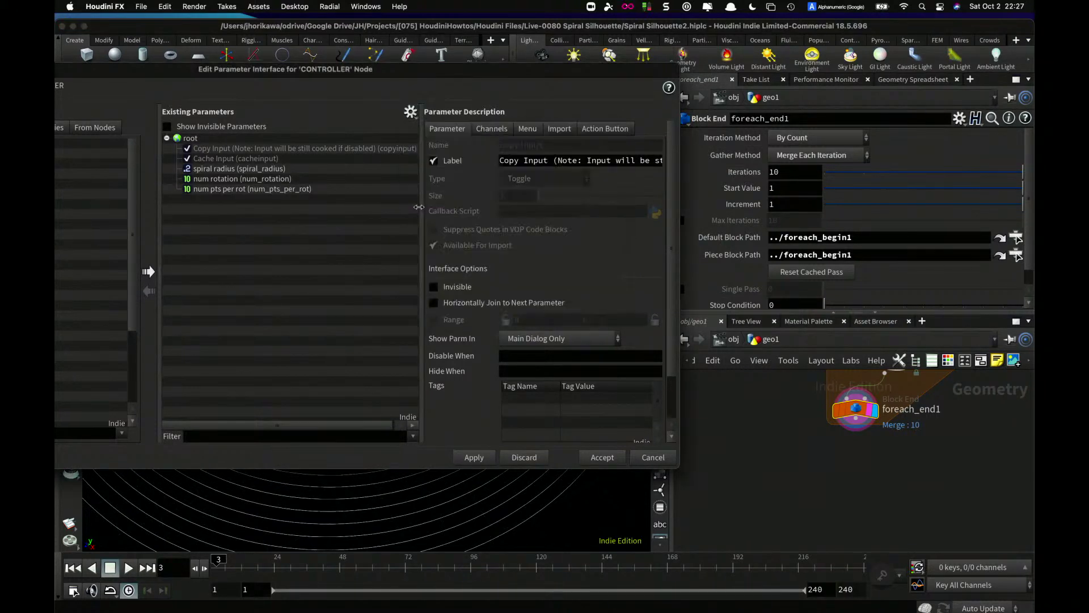
click(412, 116)
click(429, 199)
click(410, 112)
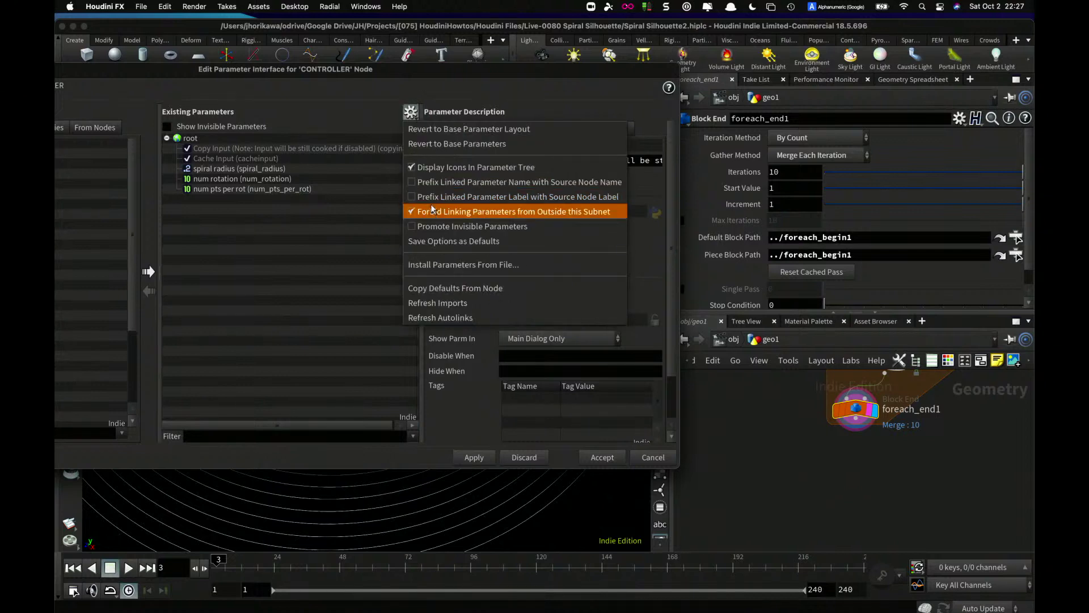
click(435, 210)
drag(434, 208, 270, 226)
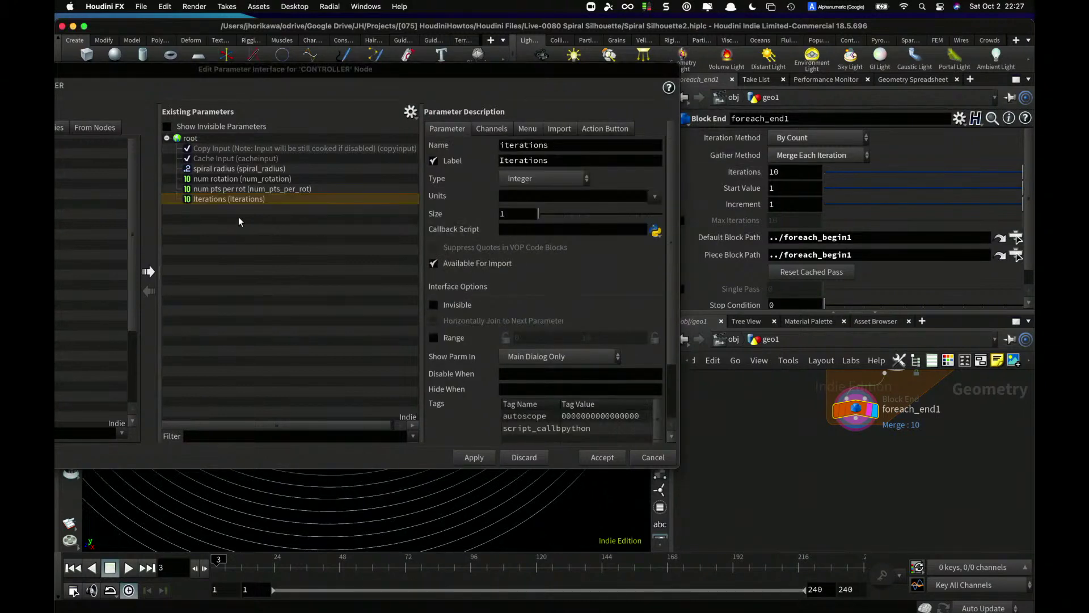
- Rename the added Iterations parameter to num_layer and label it num layer
click(235, 202)
drag(553, 146, 444, 141)
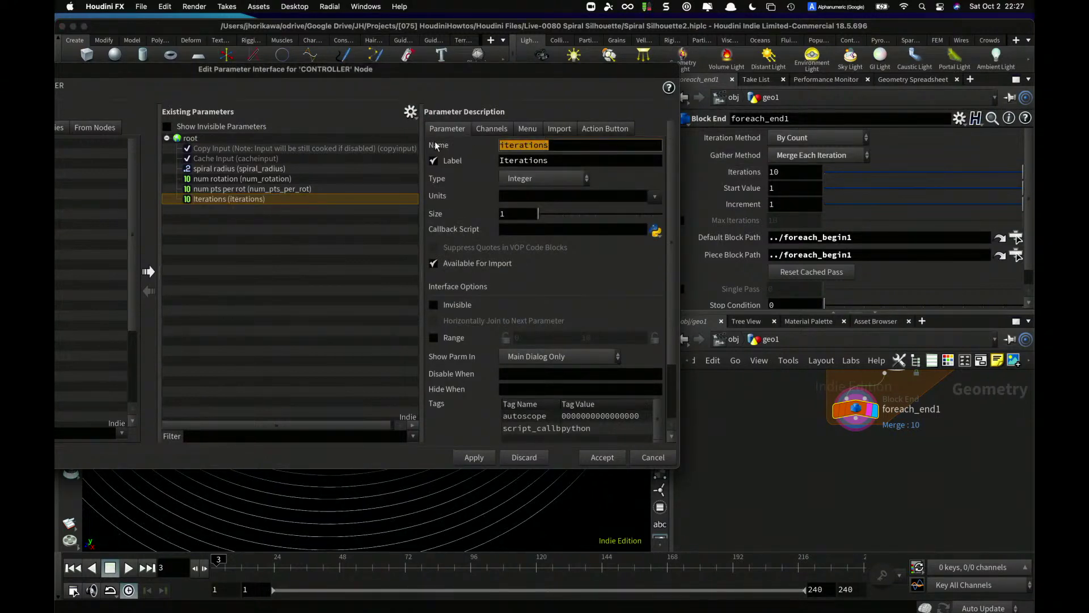
text(num_layer)
key(Tab)
text(nu)
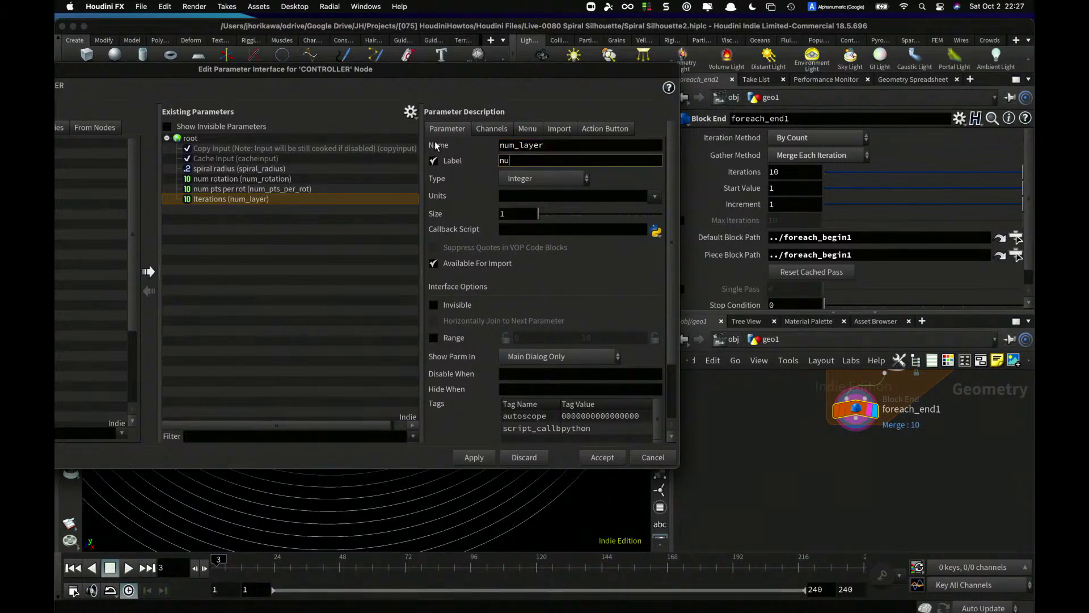
text(m layer)
key(Return)
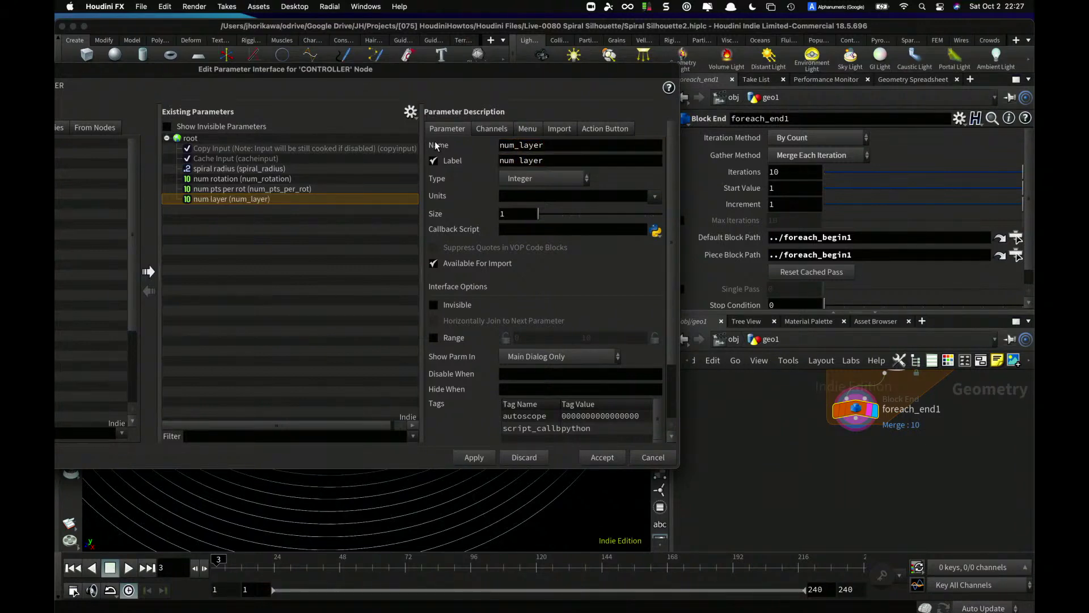
- Enable the num layer parameter's range with a minimum of 1, and accept the interface changes
click(433, 337)
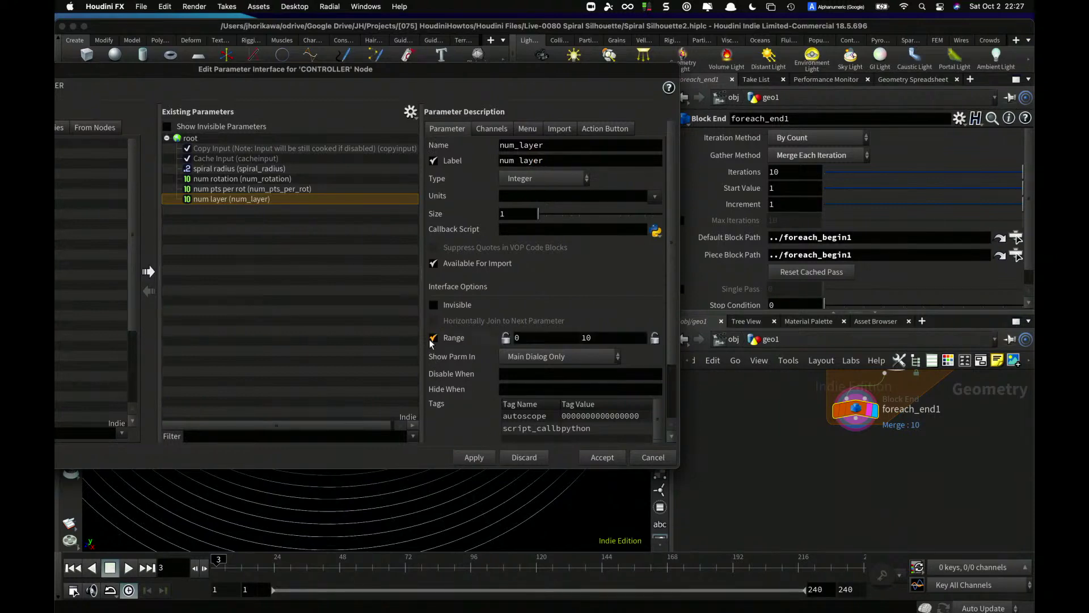
double_click(521, 338)
text(1)
click(479, 460)
click(590, 456)
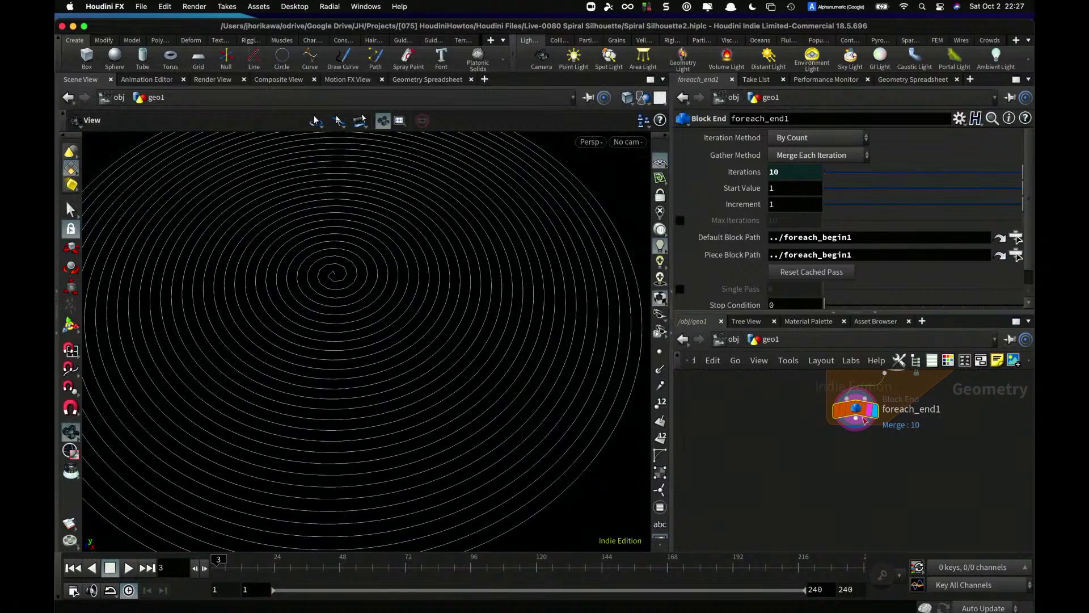
- Set num layer on the CONTROLLER null to 4 and save the scene
scroll(885, 437, down, 5)
middle_drag(929, 442, 878, 498)
middle_drag(889, 383, 861, 462)
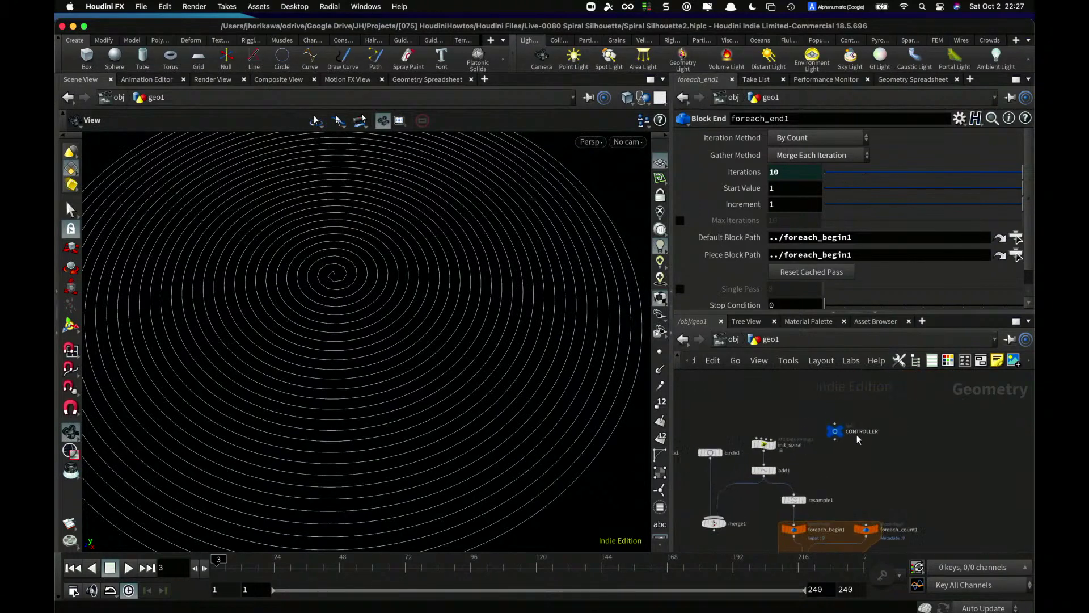
click(834, 432)
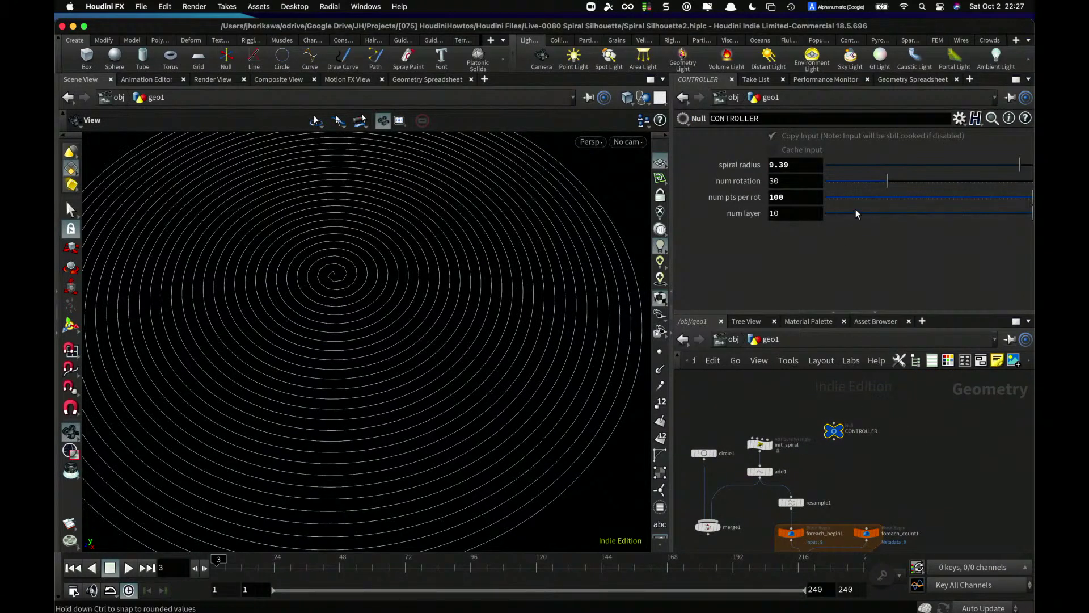
drag(879, 214, 890, 216)
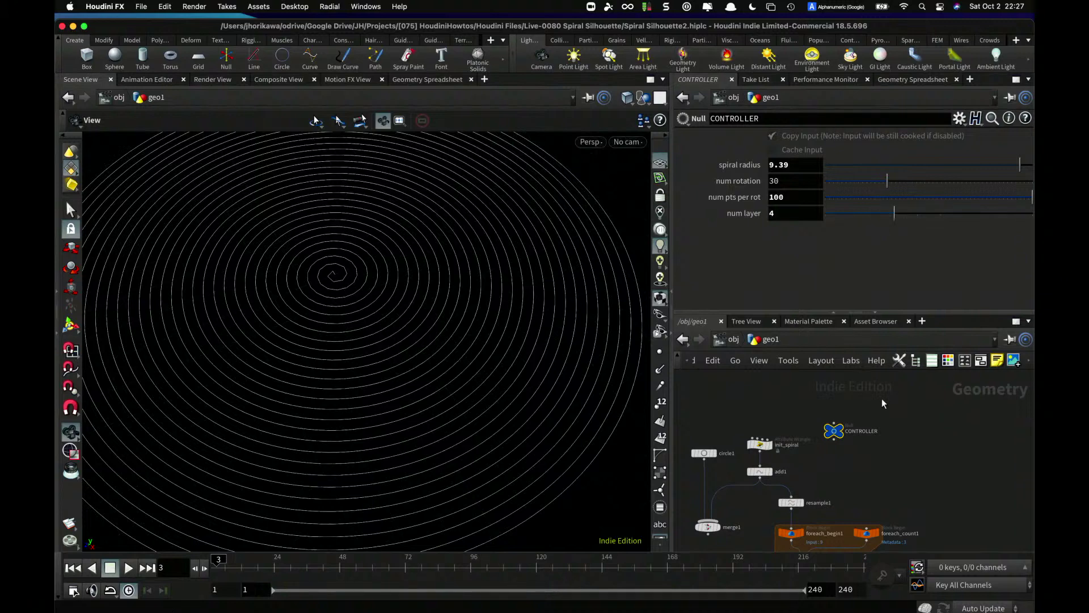
key(super+s)
scroll(888, 397, down, 3)
scroll(877, 423, up, 3)
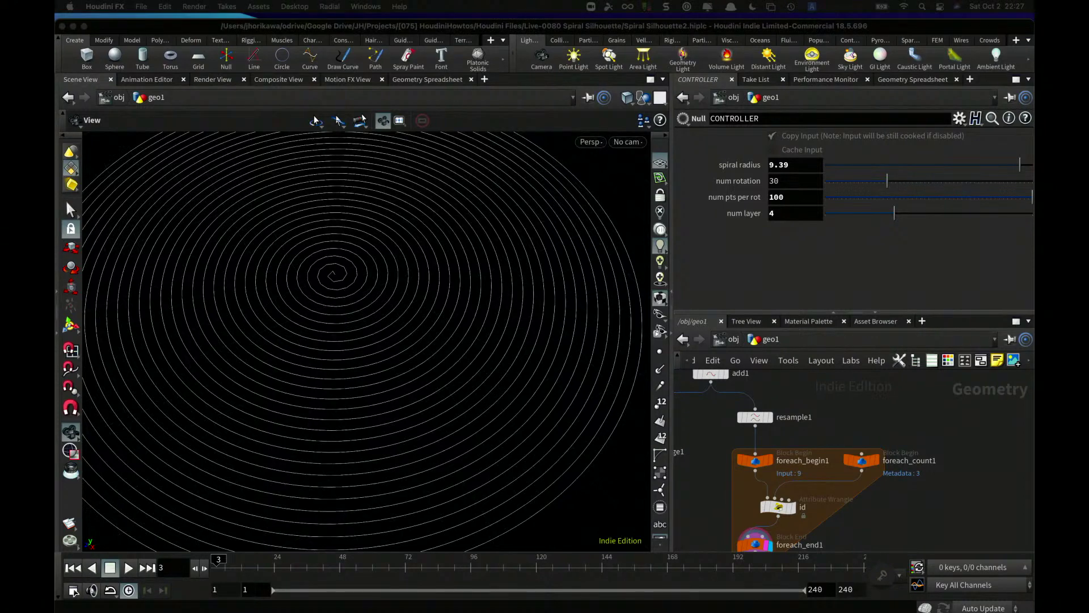
scroll(438, 189, down, 5)
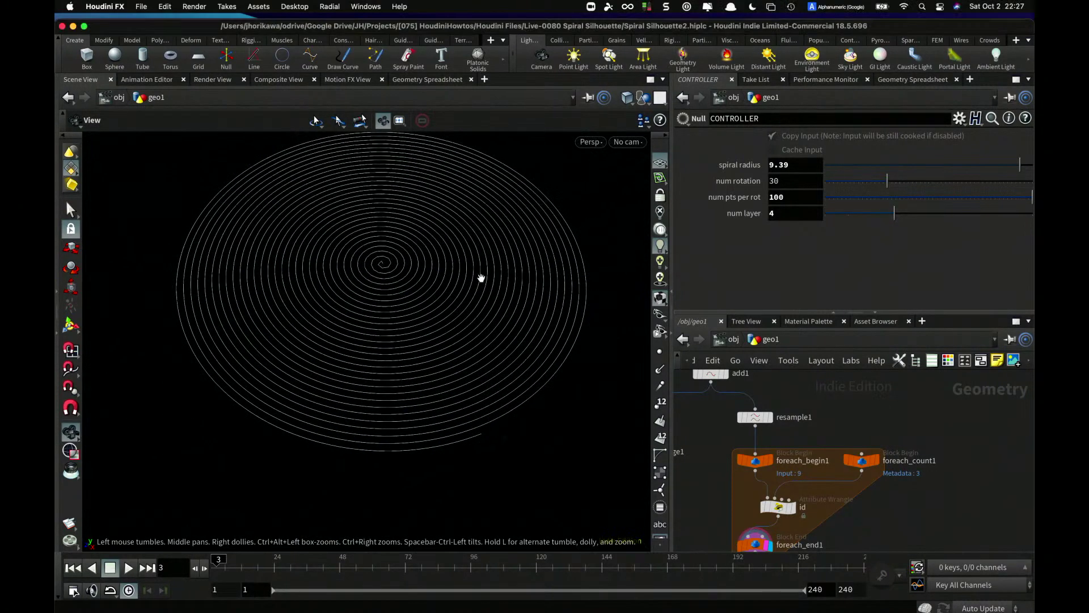
drag(481, 290, 514, 313)
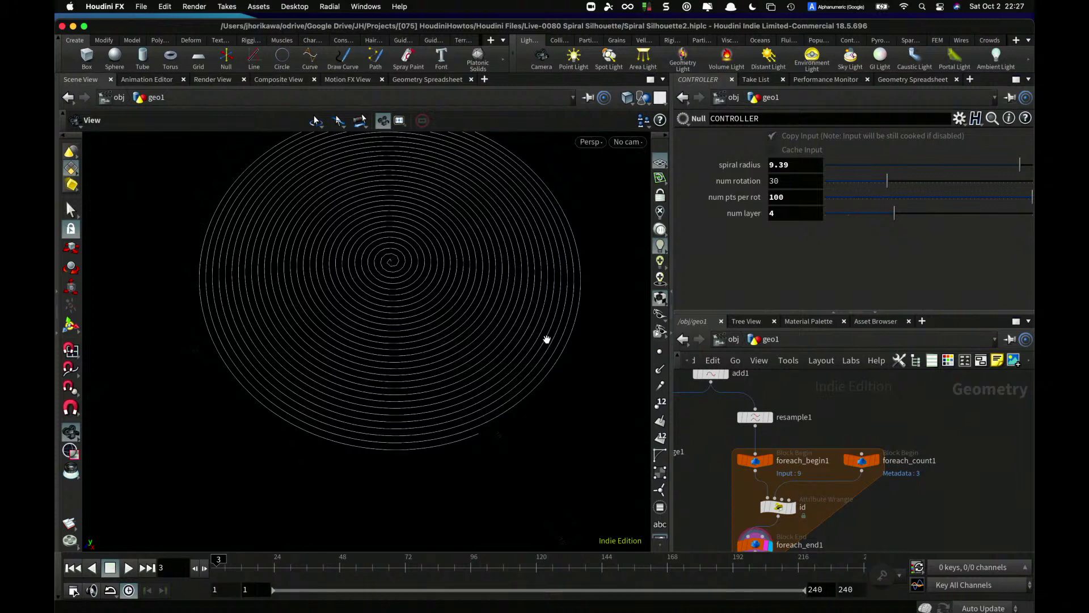
scroll(851, 432, down, 3)
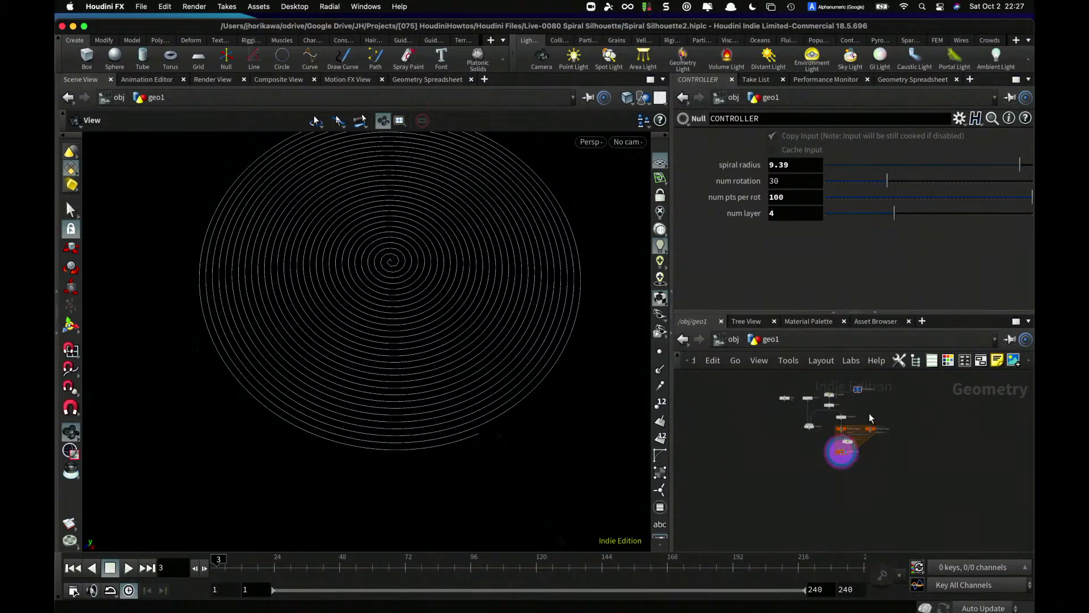
key(Tab)
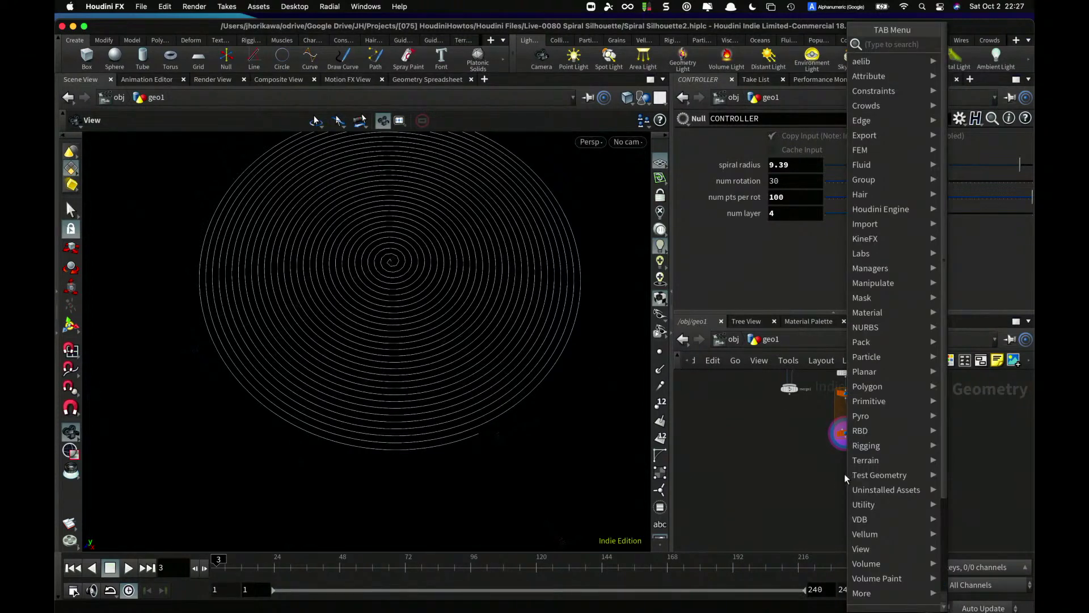
key(Escape)
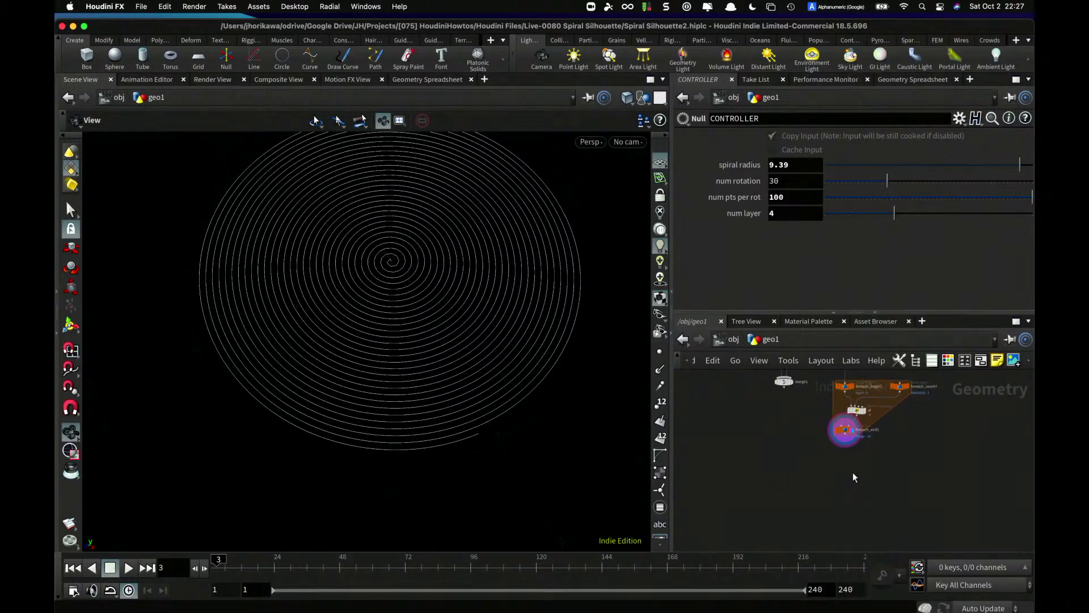
key(Tab)
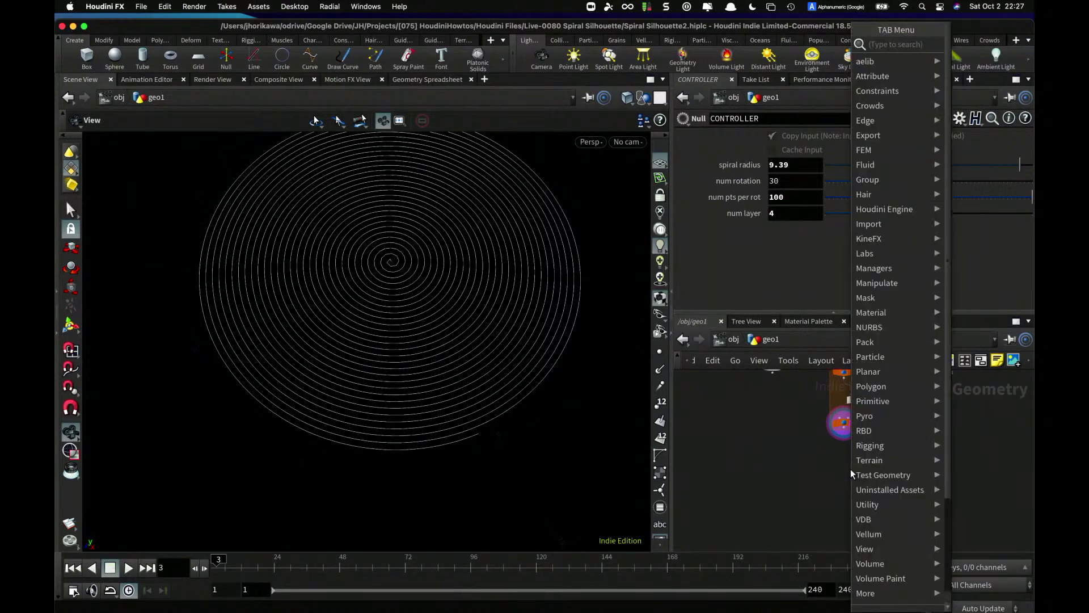
text(trans)
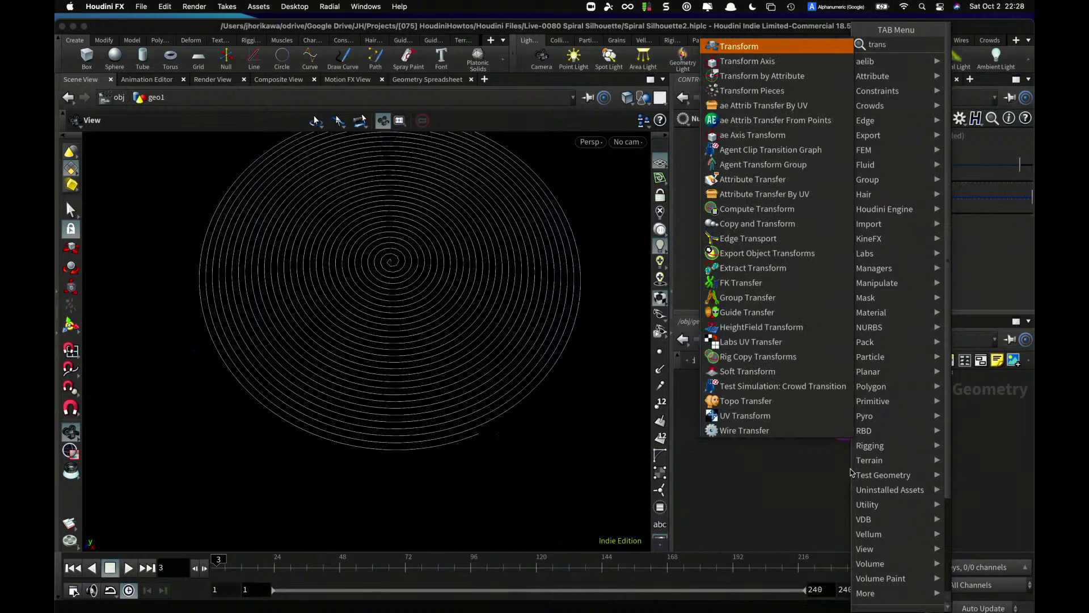
key(Escape)
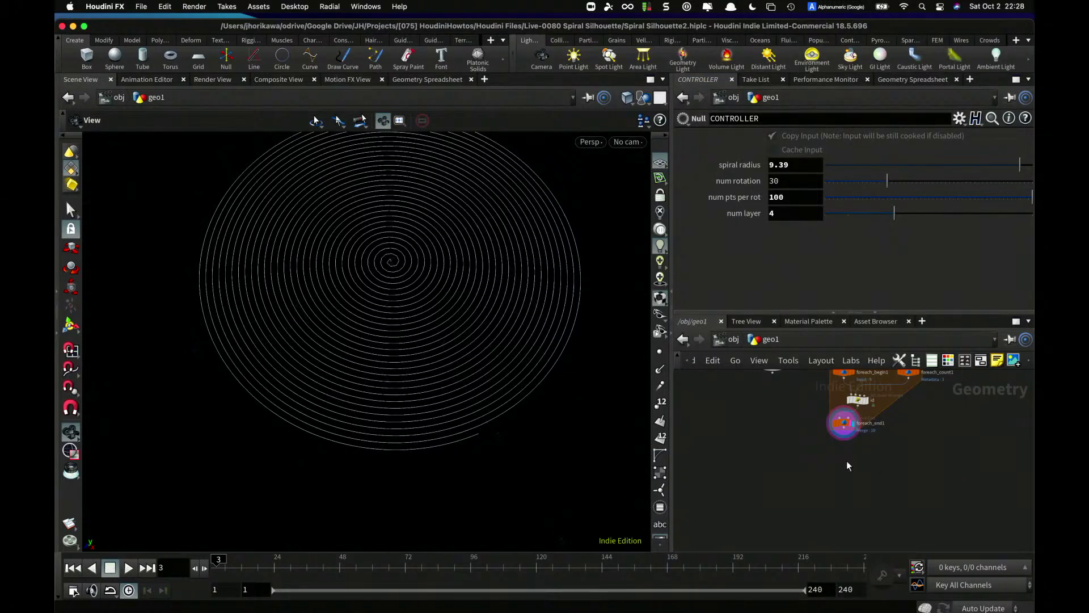
- Add a Point Wrangle below foreach_end1, connect it to that node's output, and display it
key(Tab)
text(poinw)
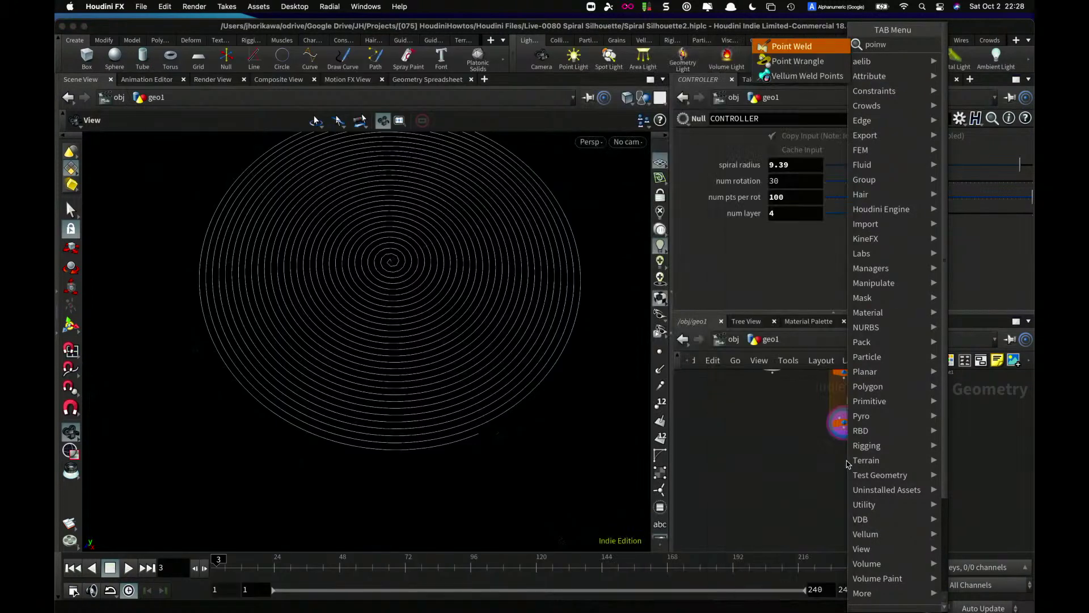
key(BackSpace)
text(twra)
key(Return)
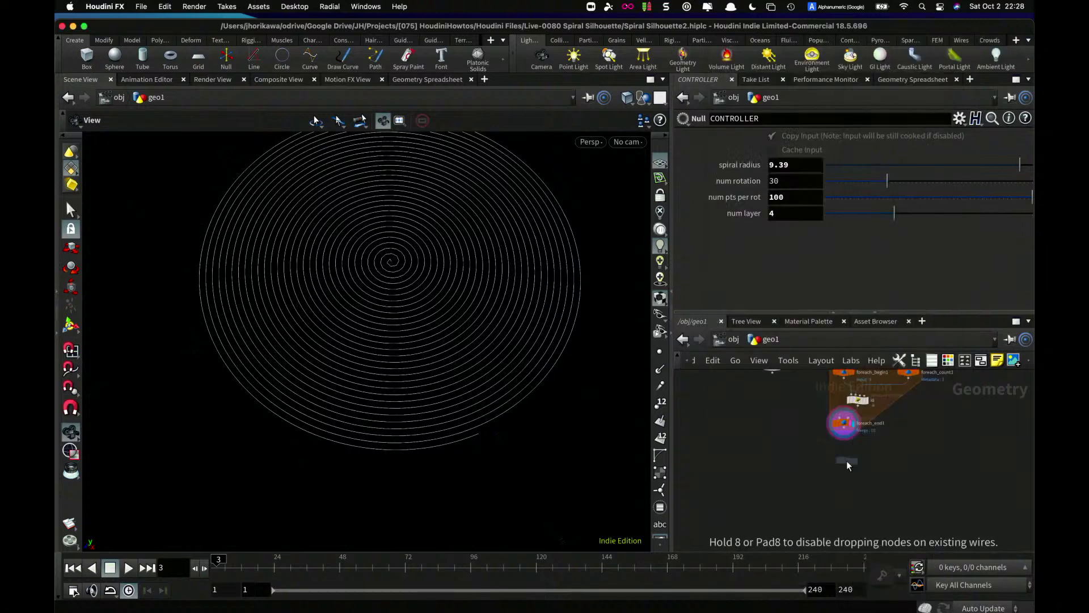
click(846, 460)
scroll(845, 457, up, 3)
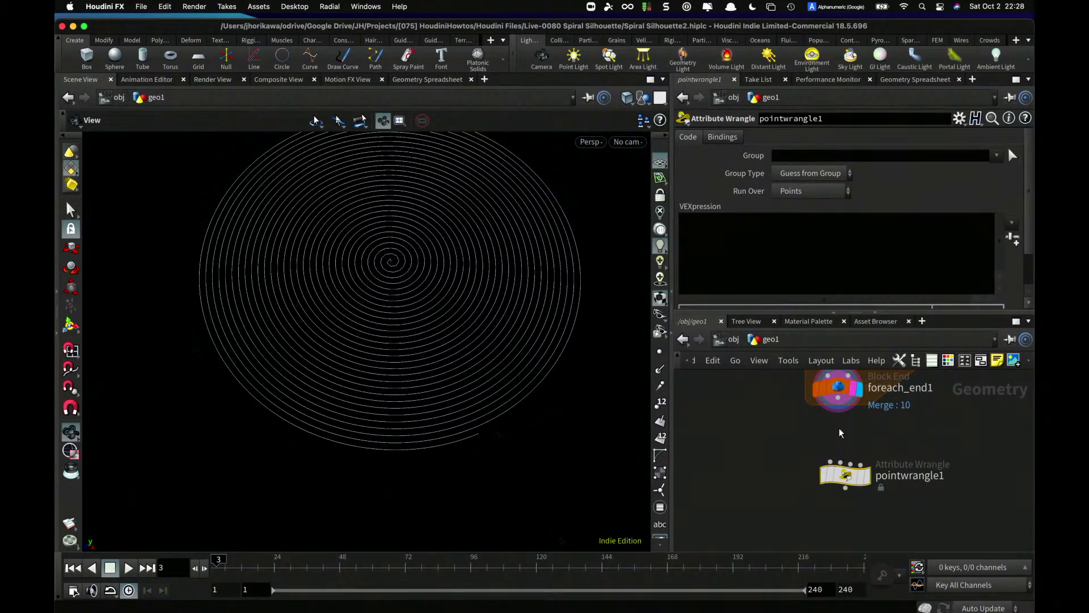
mouse_move(845, 469)
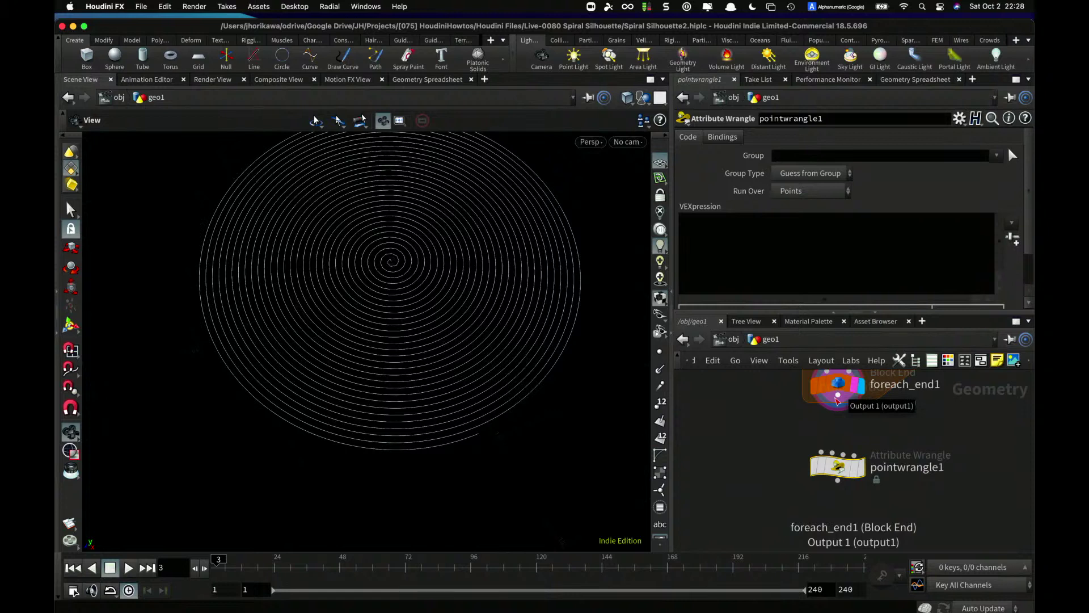
drag(838, 400, 855, 470)
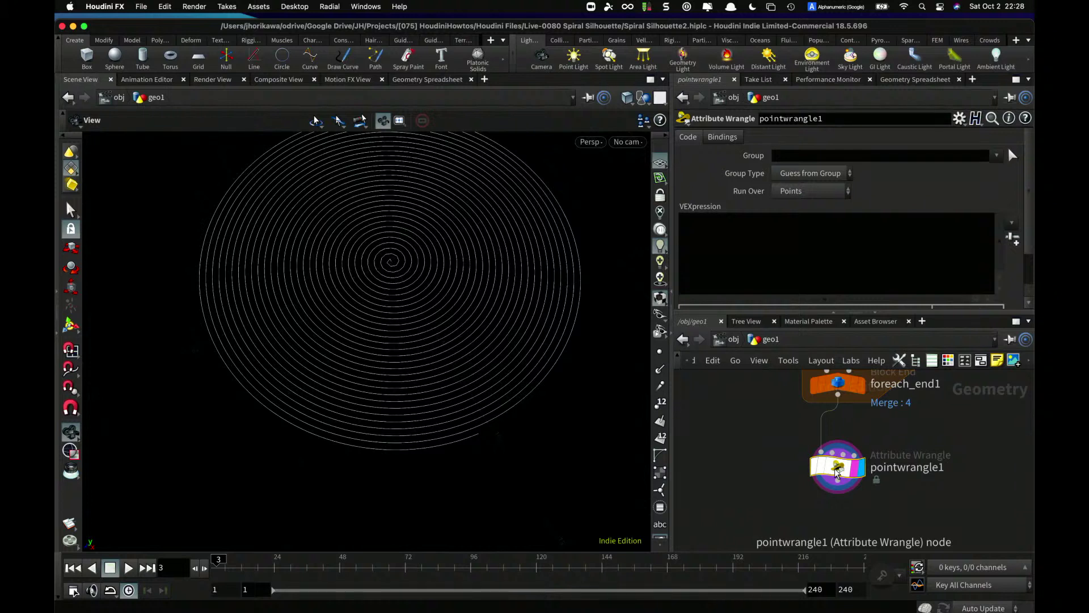
- Enable the Tangent Attribute output, tangentu, on resample1
scroll(890, 447, down, 8)
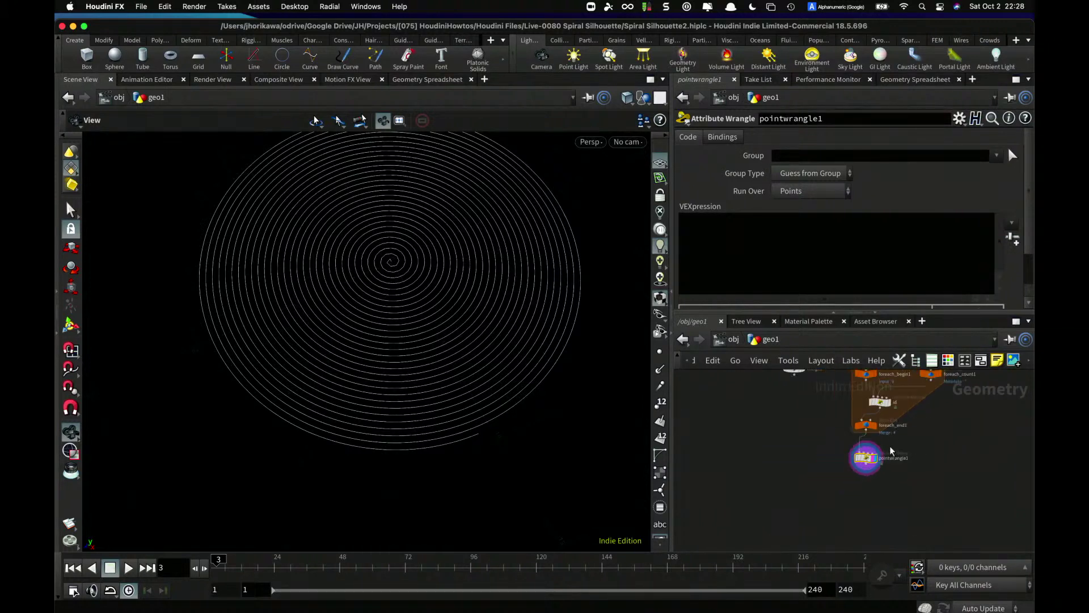
middle_drag(883, 380, 880, 486)
scroll(877, 451, up, 8)
click(847, 465)
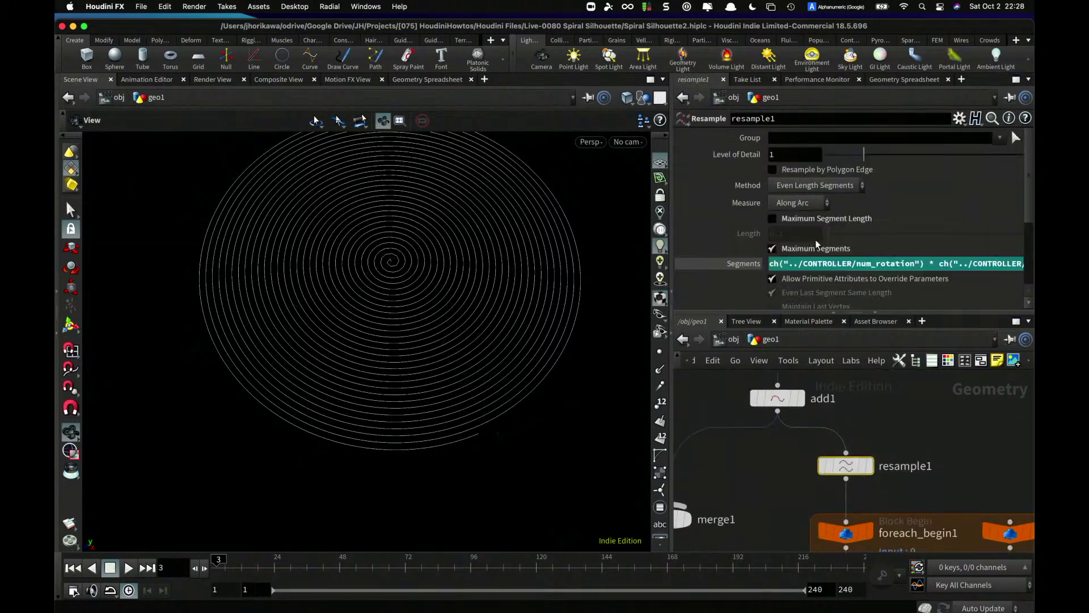
scroll(815, 239, down, 5)
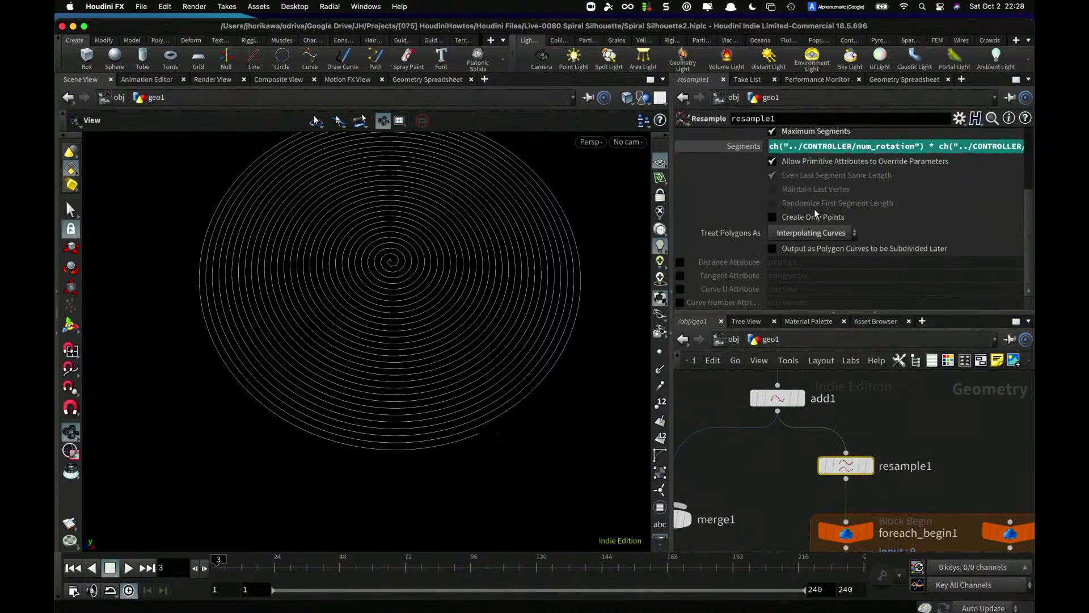
click(680, 275)
mouse_move(846, 466)
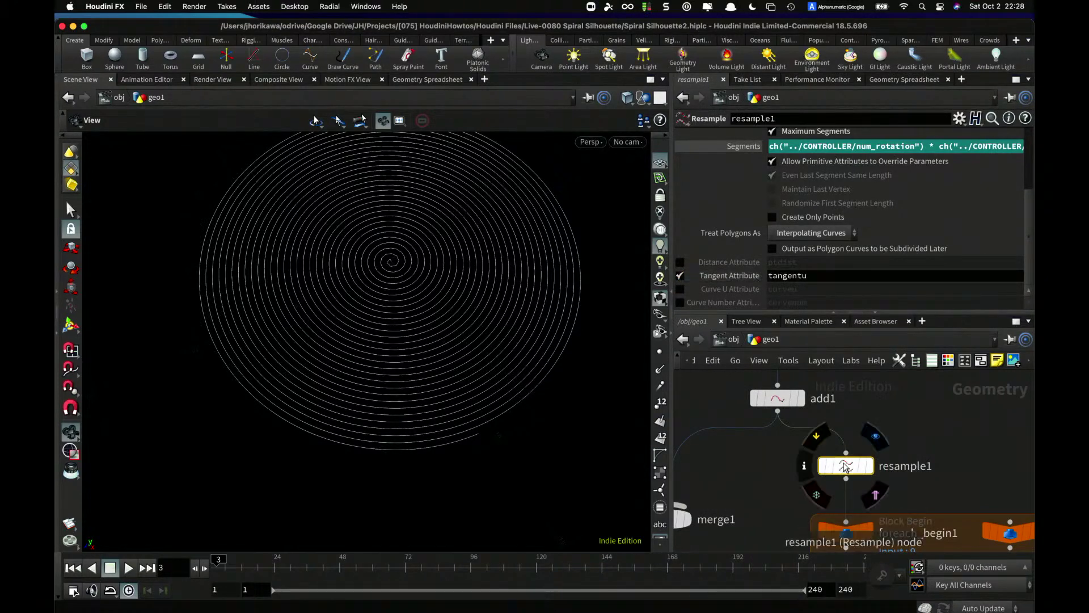
drag(846, 466, 846, 468)
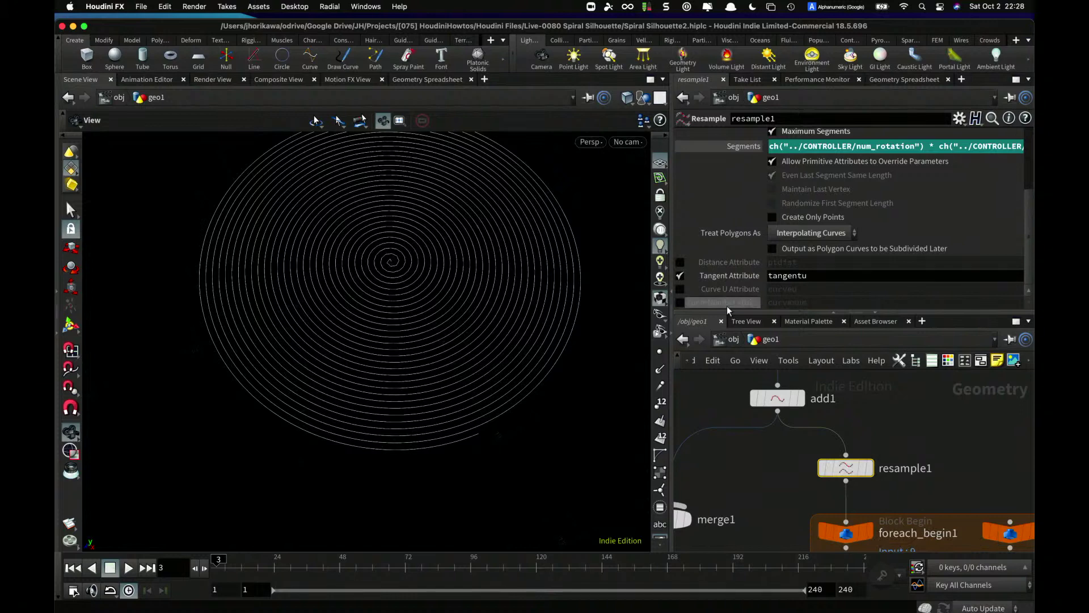
- Examine the spiral curve up close and resample1's tangentu point values in the Geometry Spreadsheet
scroll(561, 286, up, 10)
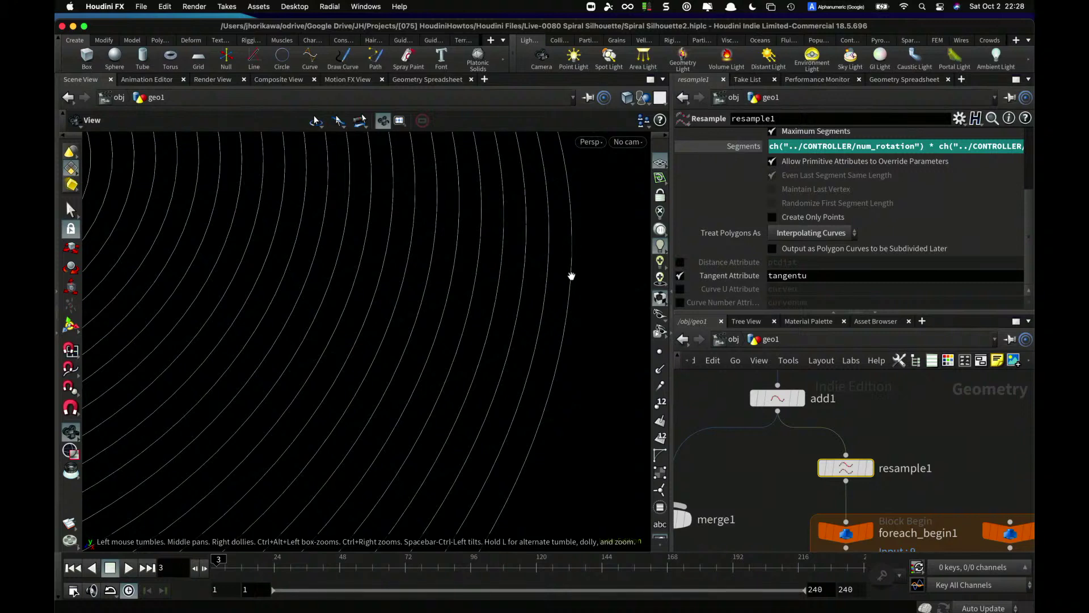
scroll(570, 244, down, 10)
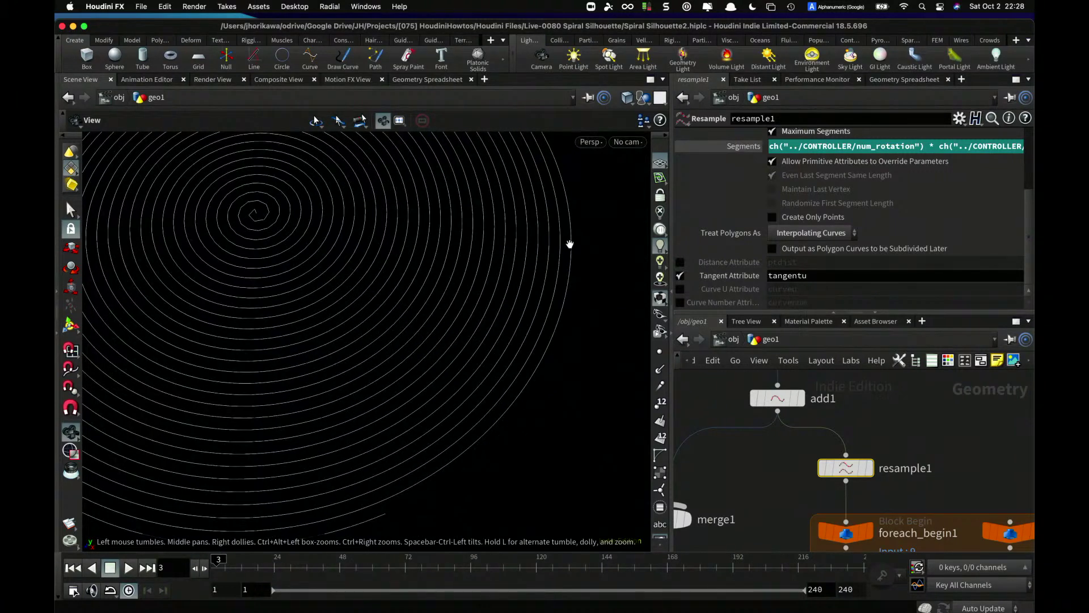
scroll(570, 244, up, 10)
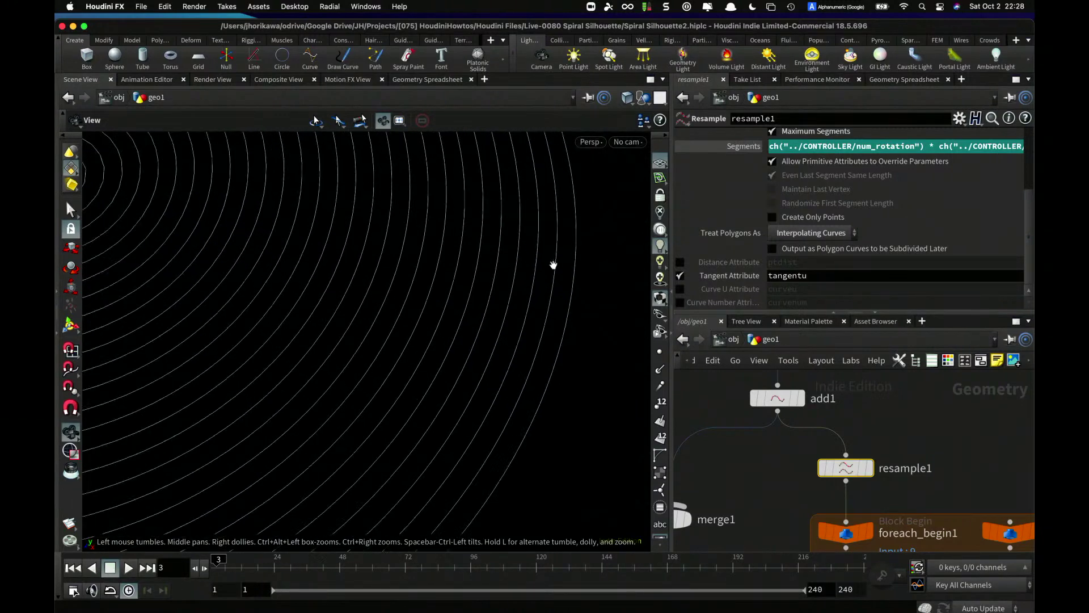
scroll(564, 231, down, 8)
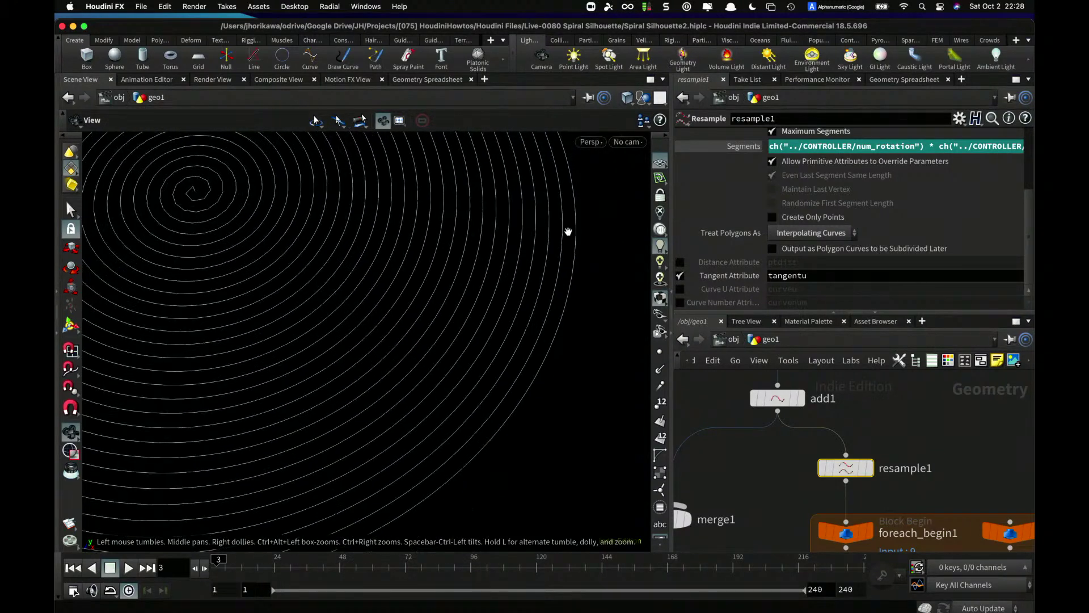
scroll(570, 244, down, 8)
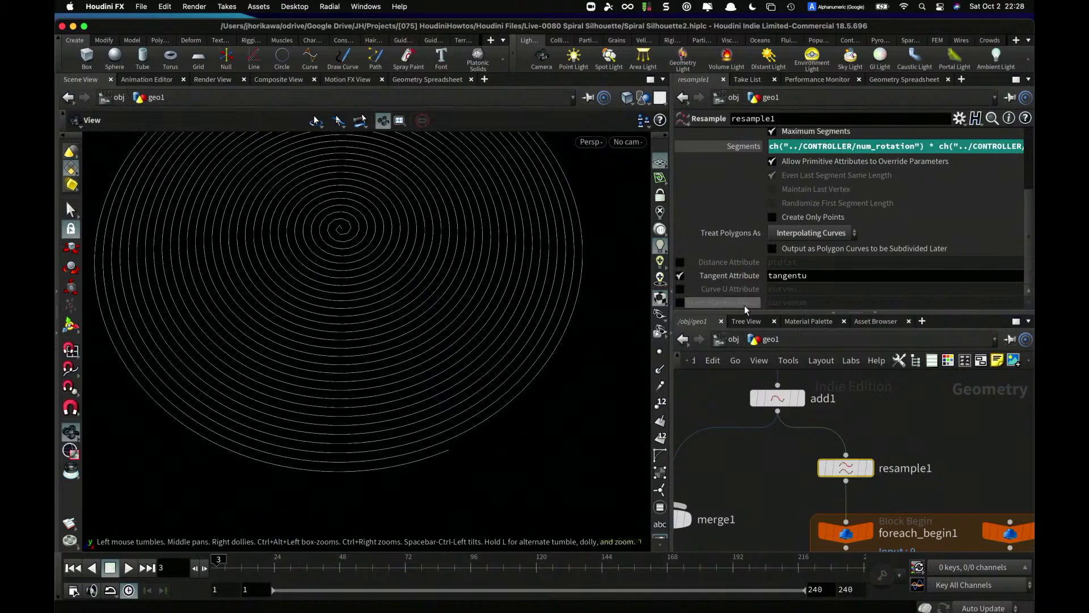
scroll(794, 441, down, 3)
middle_drag(806, 454, 781, 379)
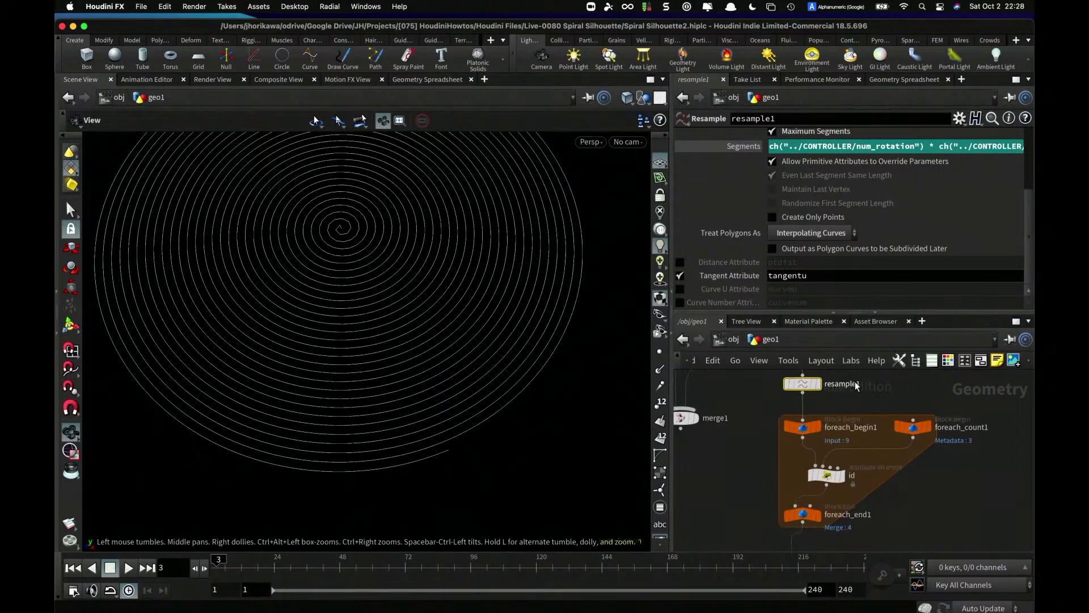
click(906, 80)
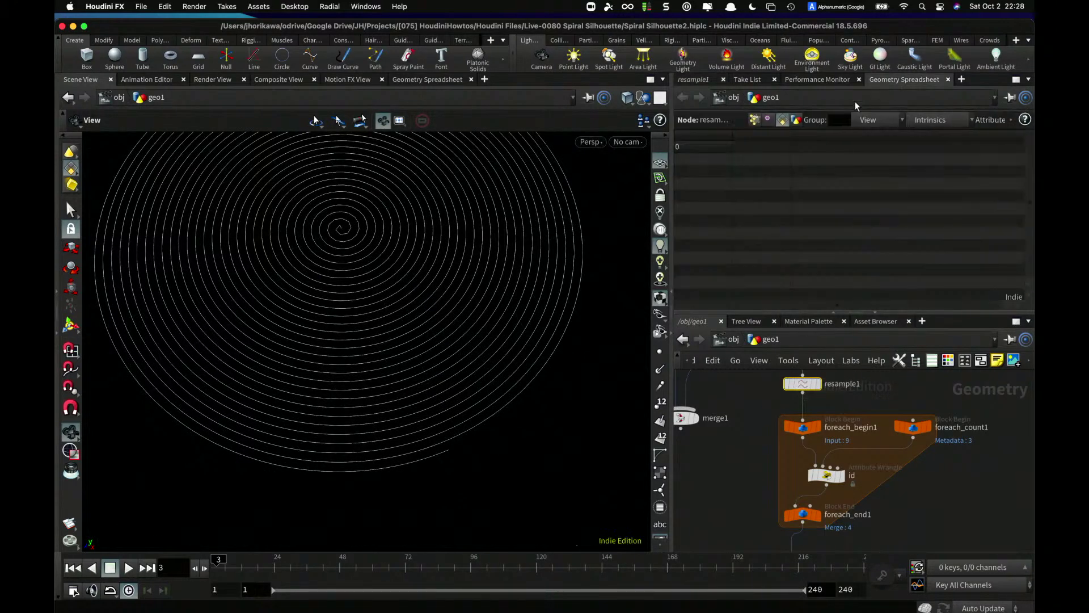
drag(860, 301, 913, 301)
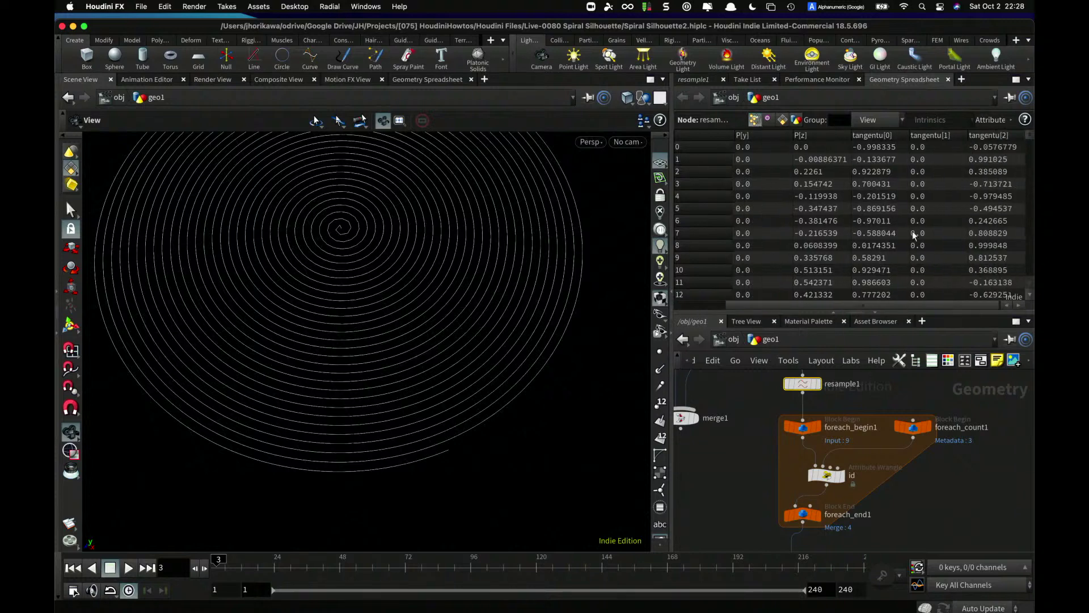
- Rename the new point wrangle below foreach_end1 as rotate
scroll(870, 518, up, 3)
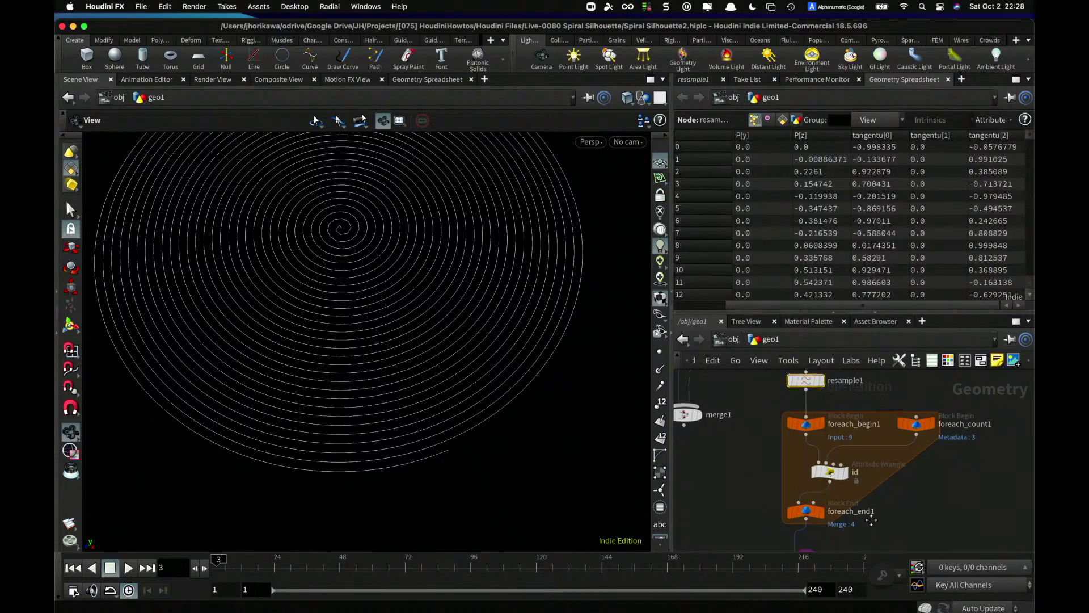
middle_drag(870, 518, 857, 400)
drag(782, 475, 782, 462)
click(848, 461)
double_click(848, 461)
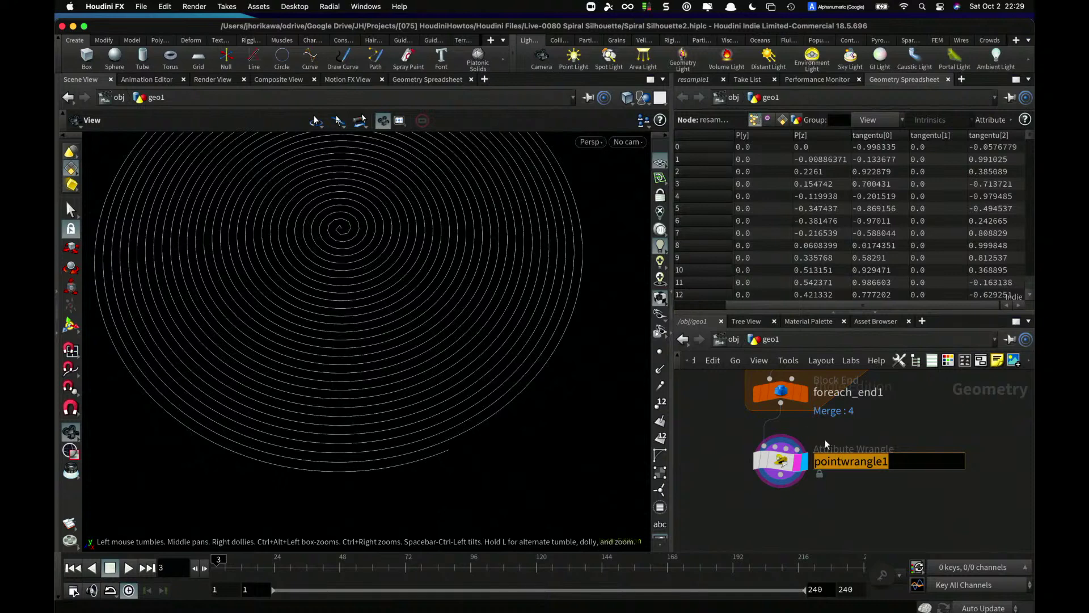
text(rotate)
key(Return)
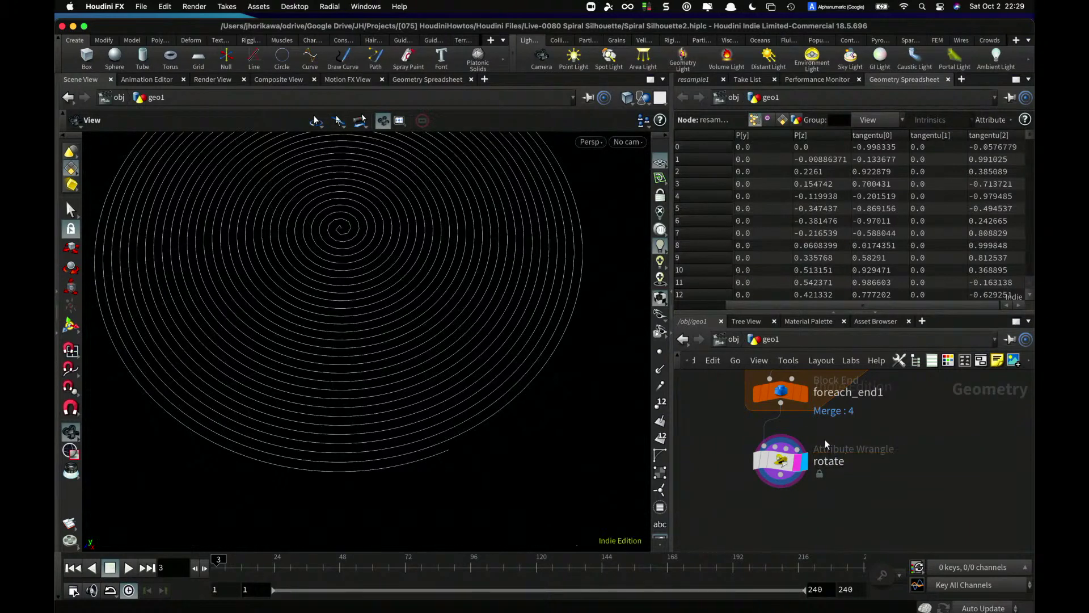
- Start the rotate wrangle's VEX code with an identity matrix: matrix mat = ident();
click(775, 461)
click(694, 81)
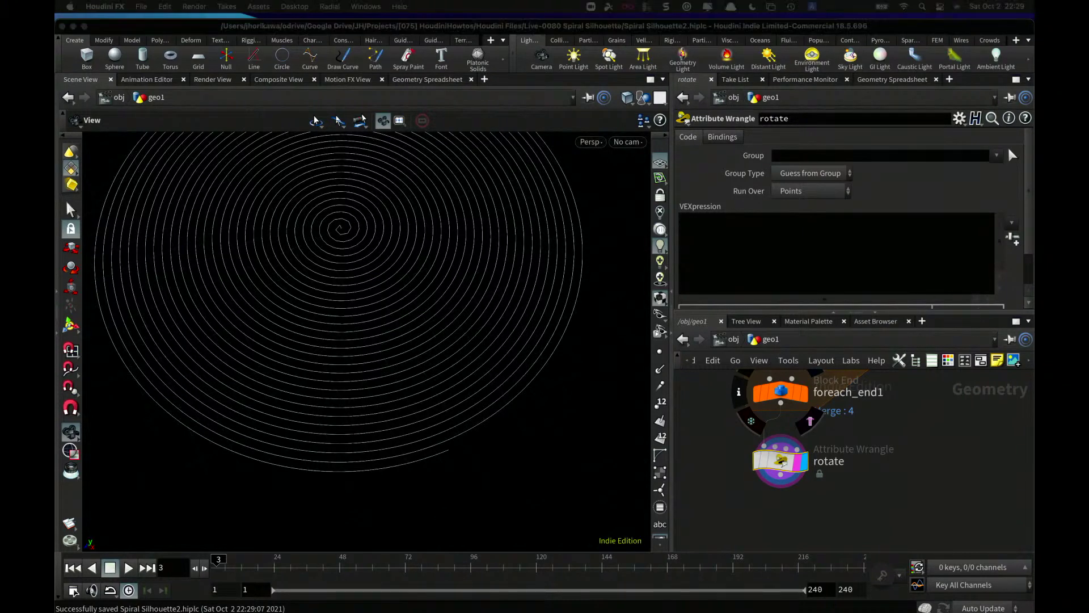
click(725, 261)
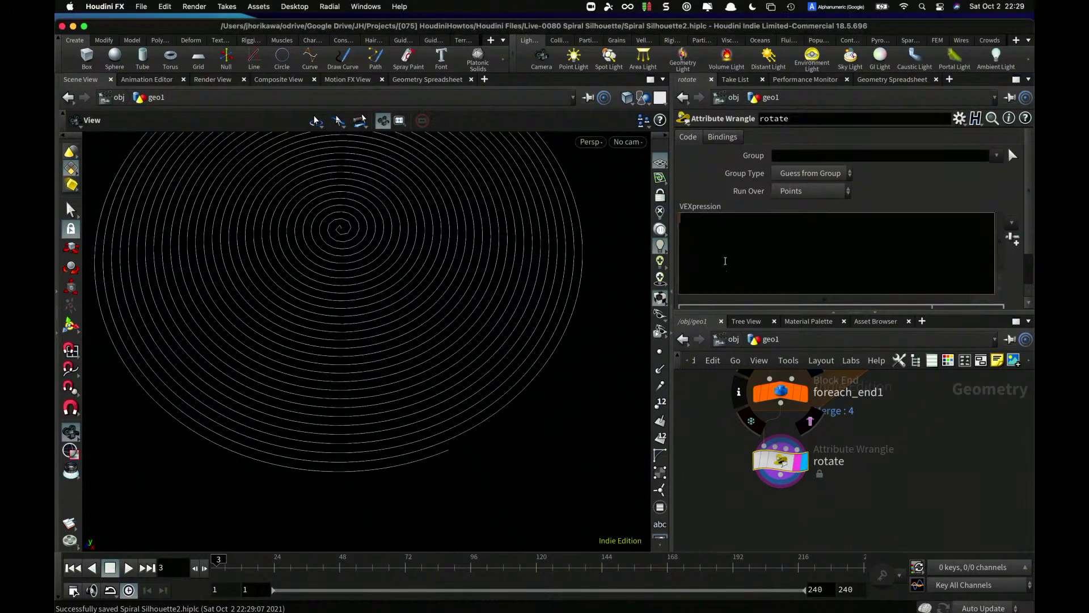
text(matrix mat = ident();)
key(Return)
key(Return)
- Begin a rotate() call on mat in the VEX code, with radians(chf("ang")) as its angle
text(rota)
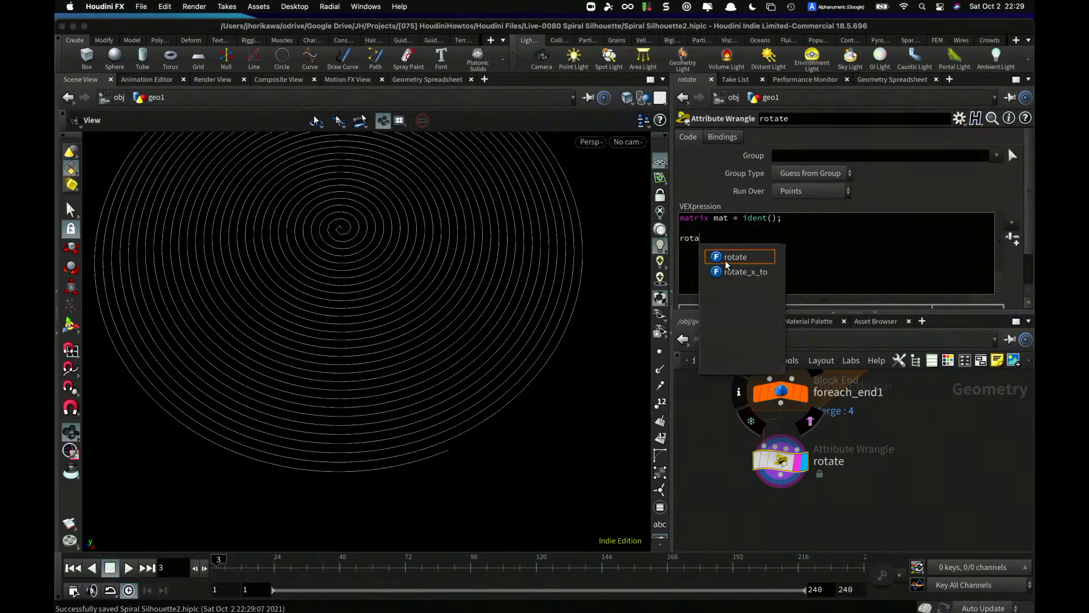
text(te(mat,)
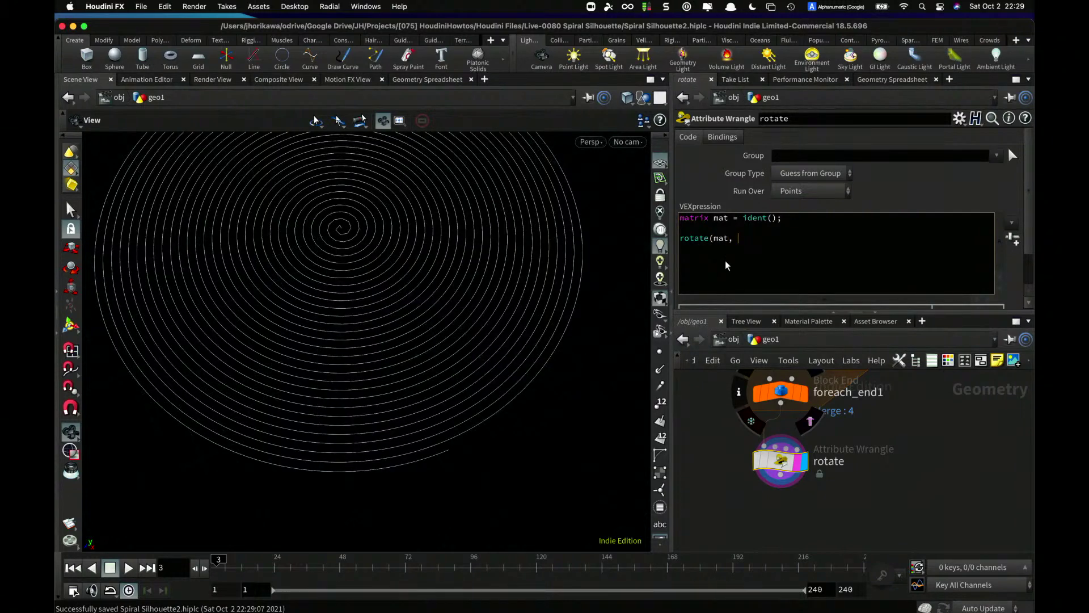
text(radia)
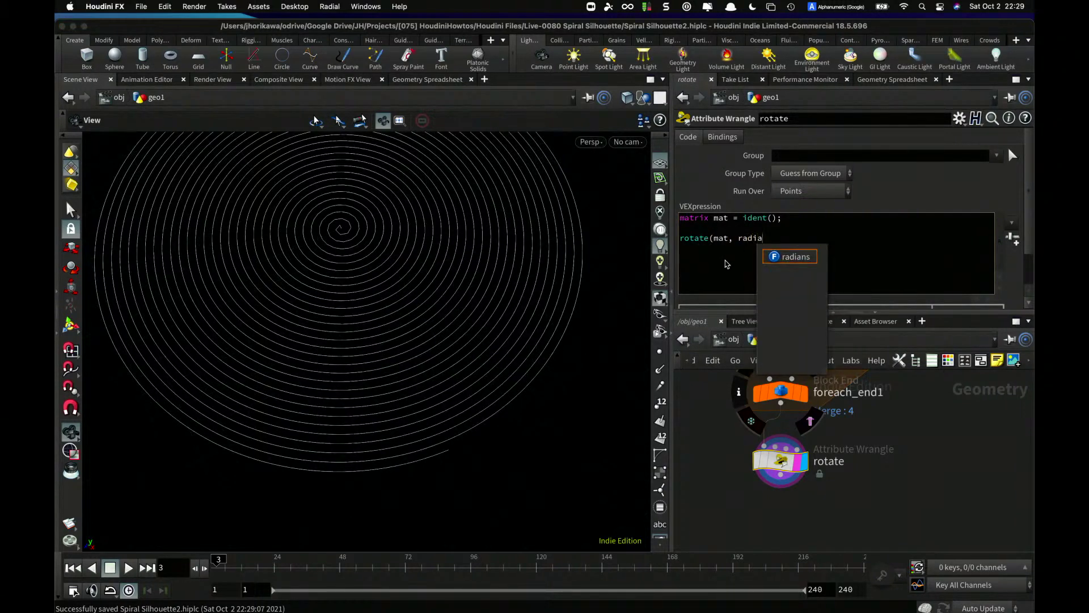
text(ns()chf()
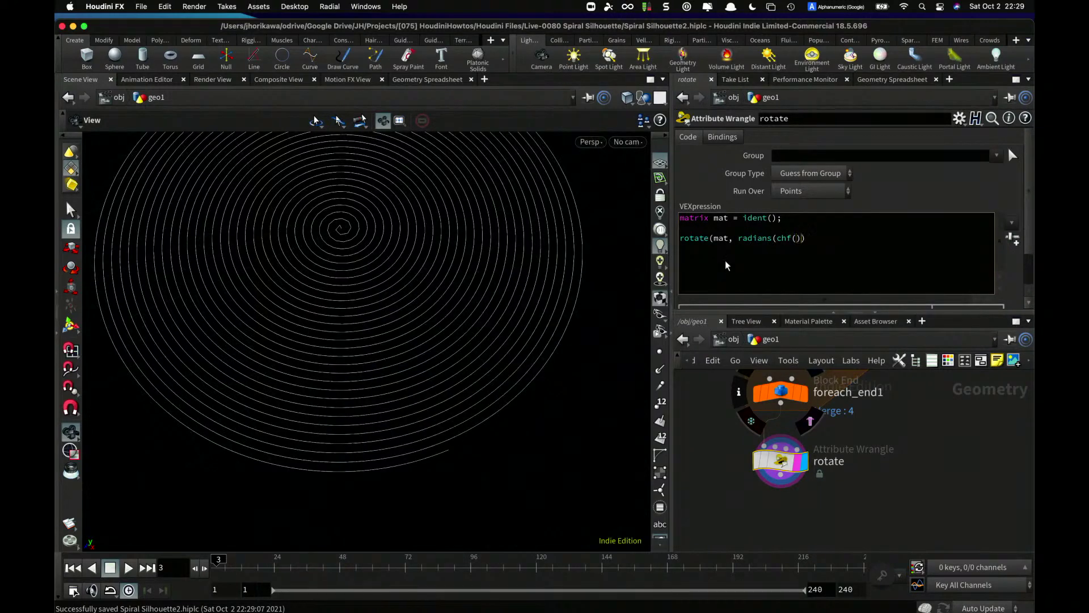
text(")
text(n)
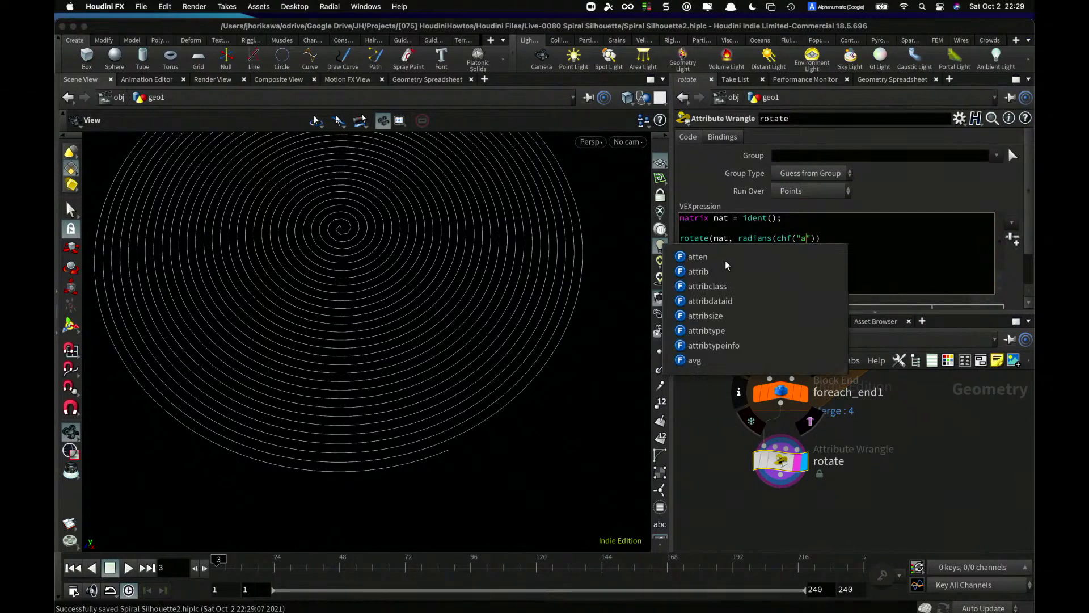
key(BackSpace)
text(ang)
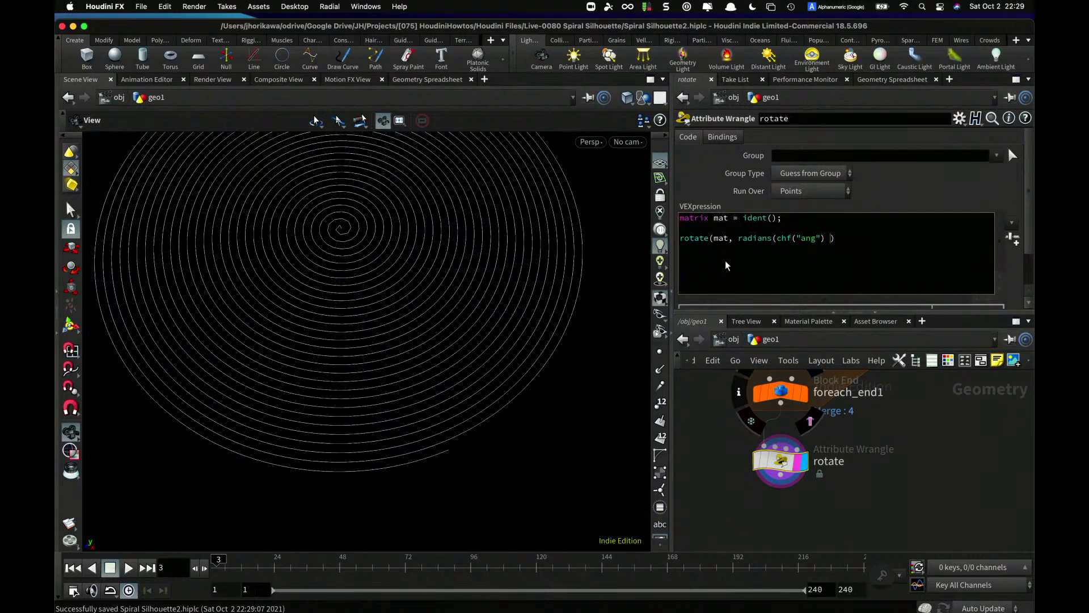
key(BackSpace)
text(* $FF)
key(BackSpace)
key(BackSpace)
key(BackSpace)
text(@Fra)
text(me)
text(), s)
text(et(0, 1)
text(, 0));  @)
- Apply the matrix with @P *= mat; and v@tangentu *= mat; and save the scene
text(P)
text( *= mat;)
key(Return)
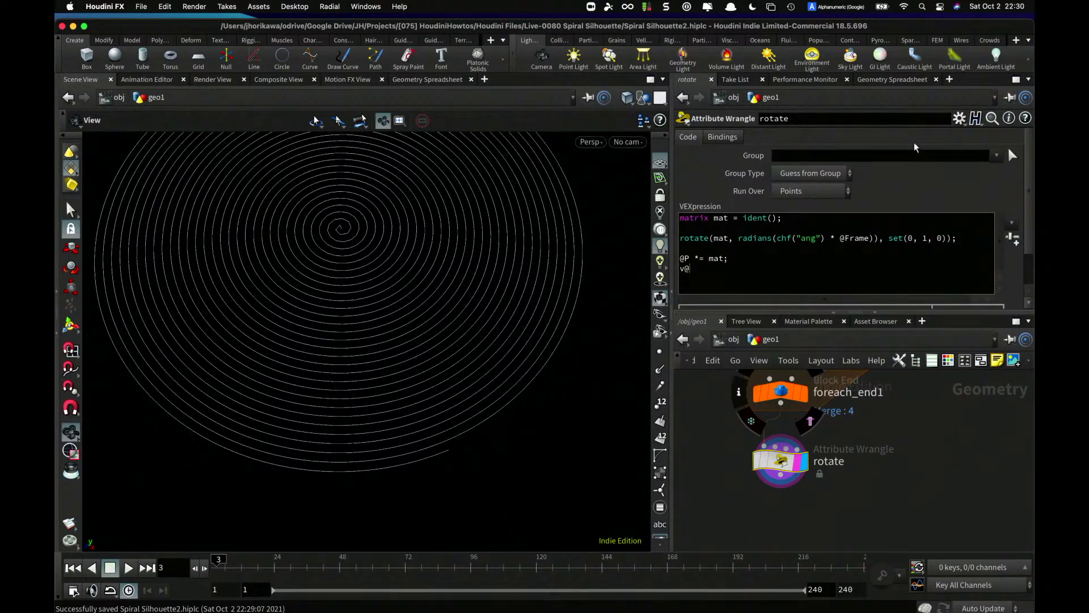
text(v@tangentu *= mat;)
key(super+s)
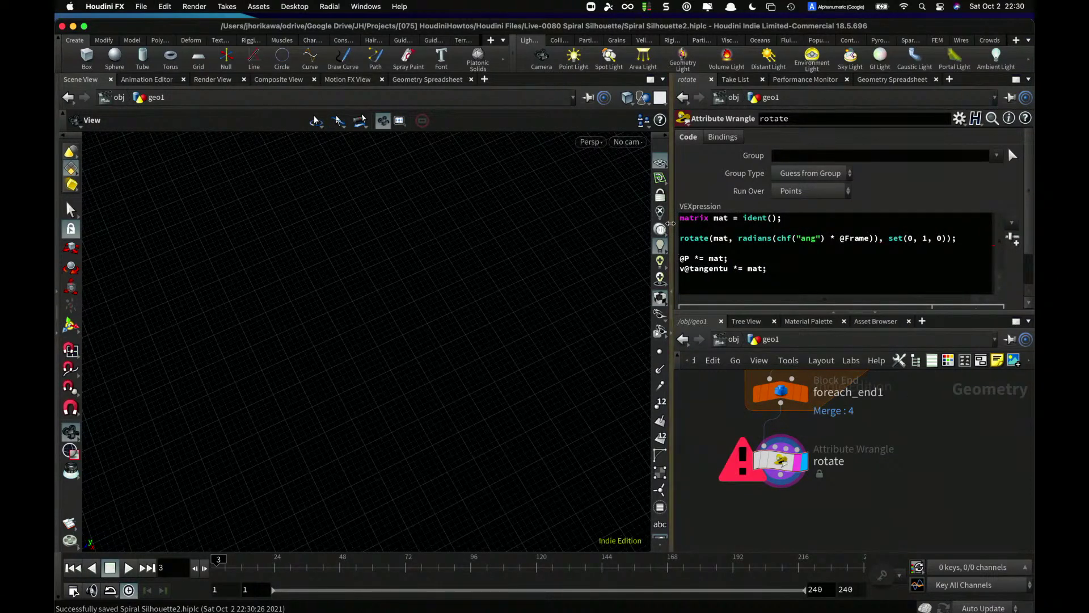
drag(669, 230, 578, 230)
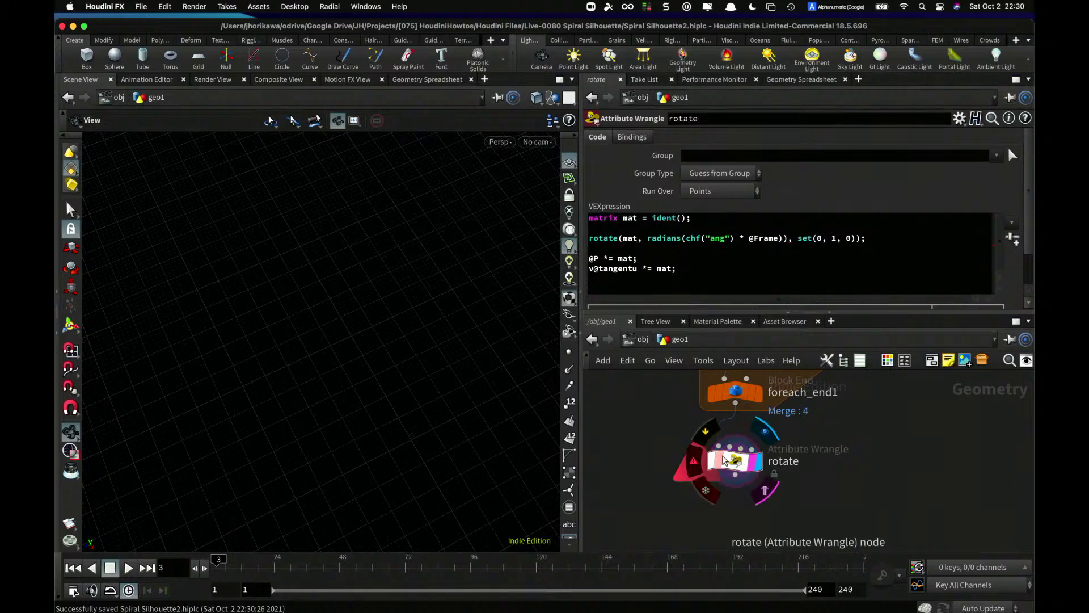
click(693, 461)
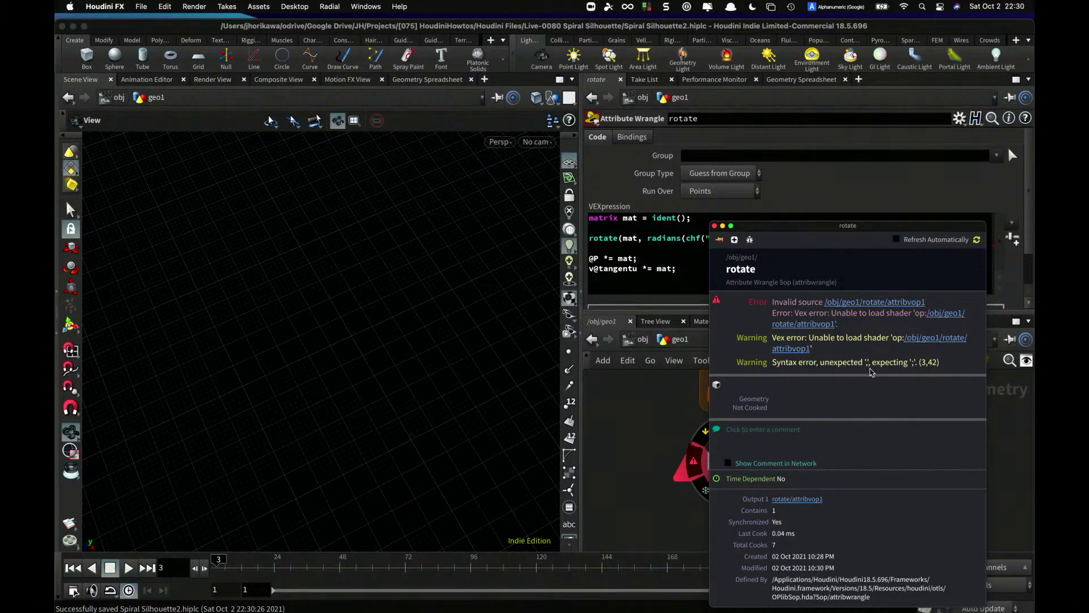
click(715, 226)
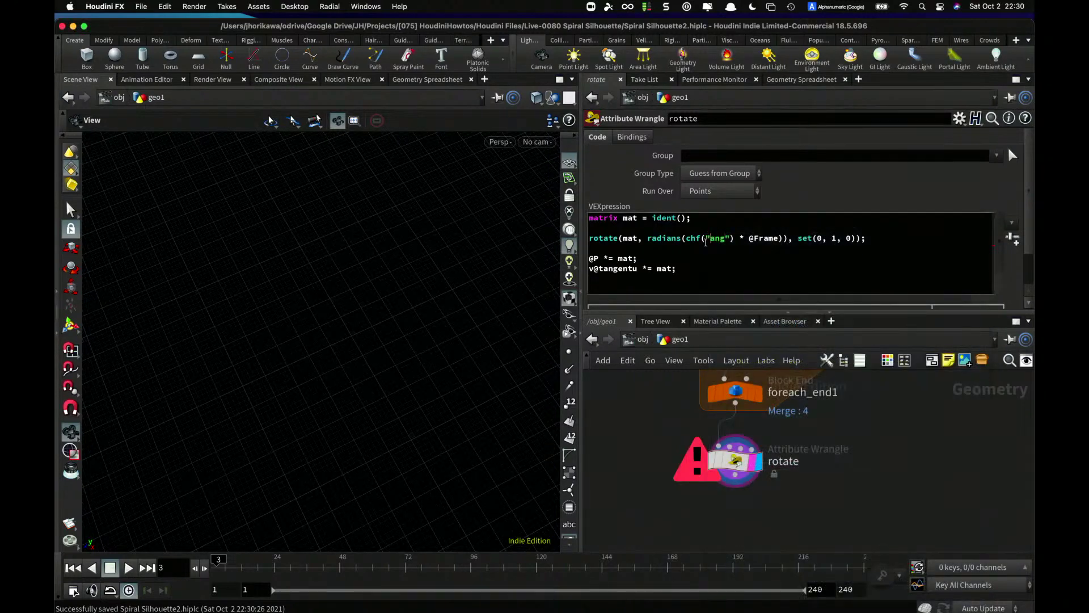
click(735, 239)
click(791, 239)
key(BackSpace)
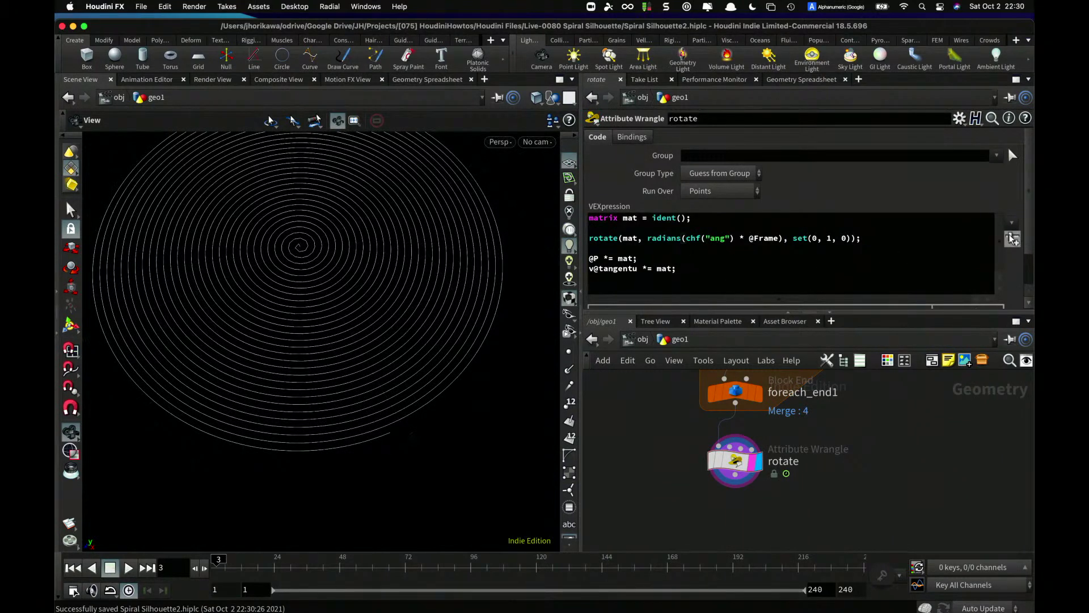
- Add a float parameter to the CONTROLLER null, named rotating_ang_speed and labelled rotating and speed
scroll(795, 301, down, 3)
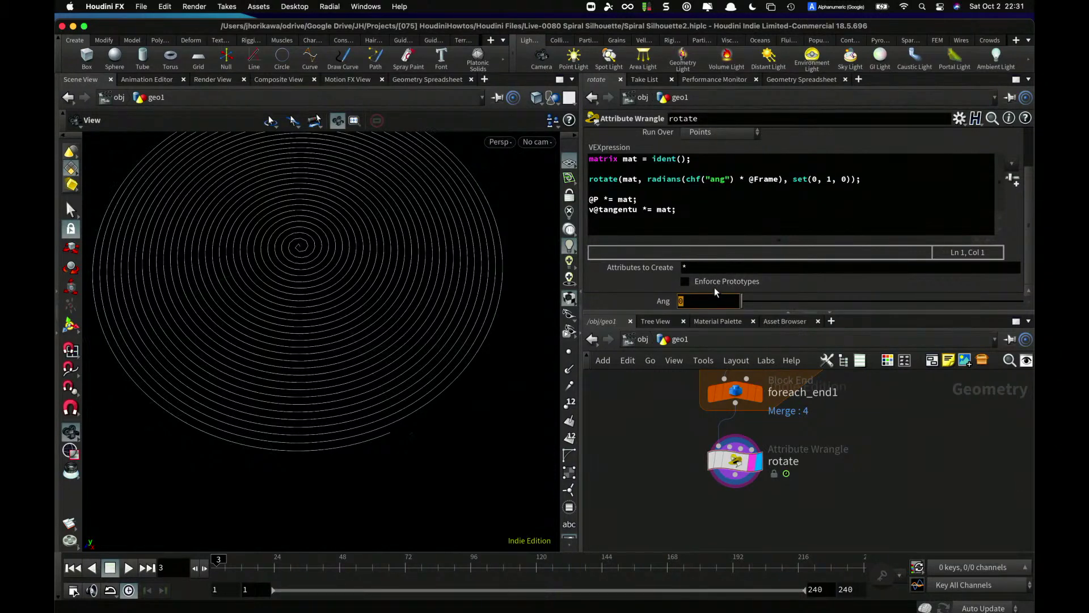
middle_drag(855, 467, 800, 454)
click(800, 454)
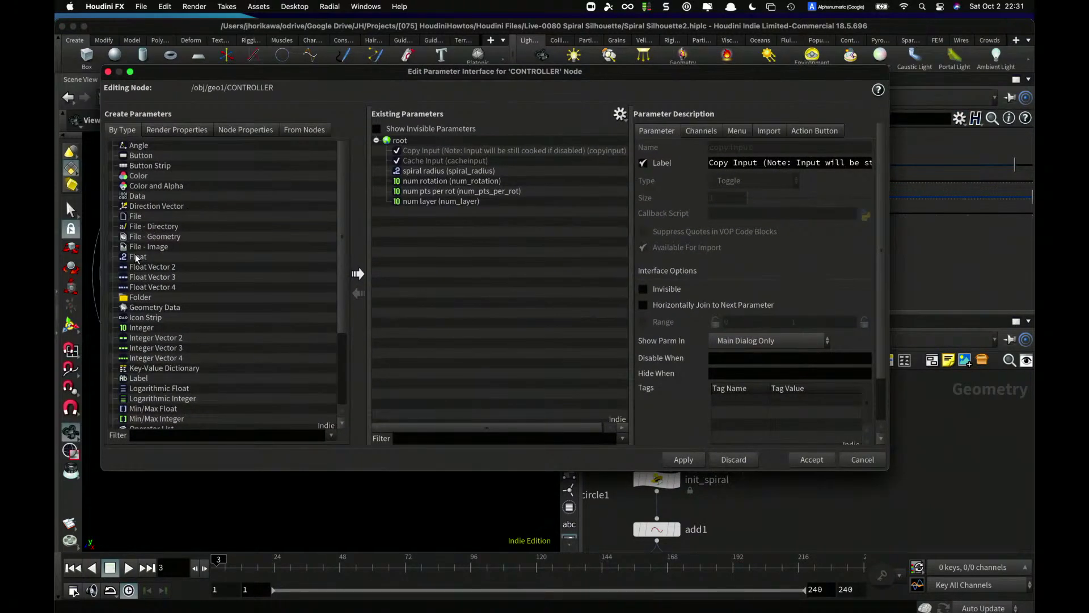
drag(138, 257, 413, 235)
drag(779, 146, 574, 161)
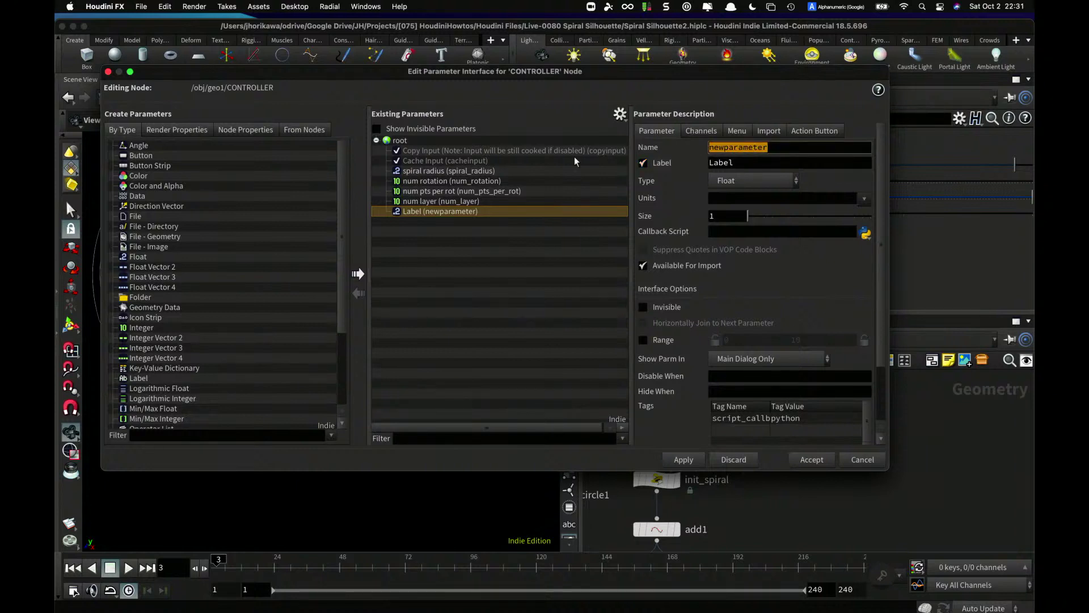
text(ro)
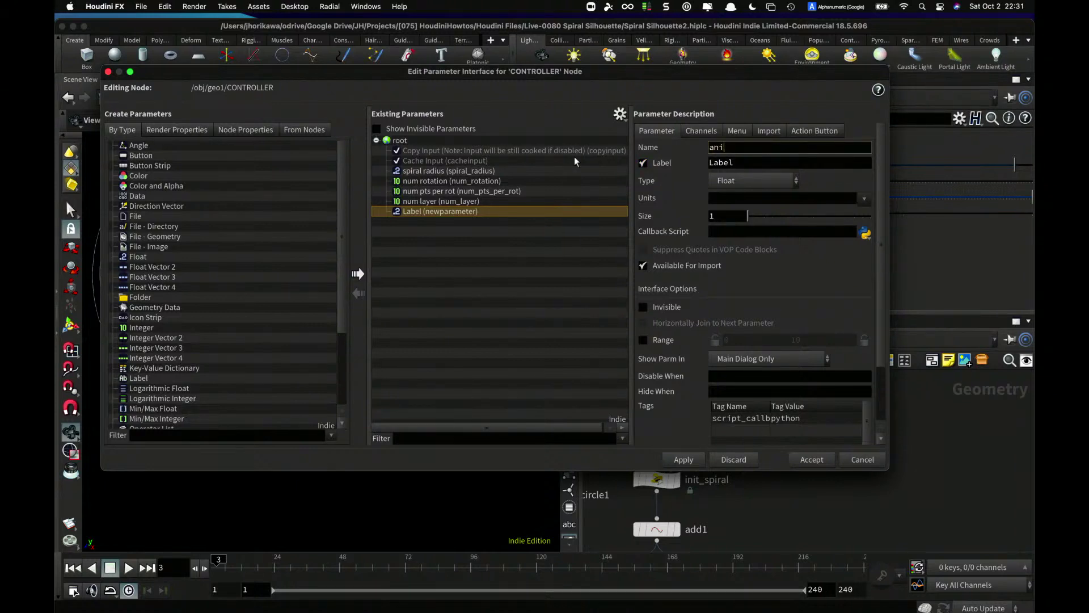
text(tating_ang_speed)
key(Tab)
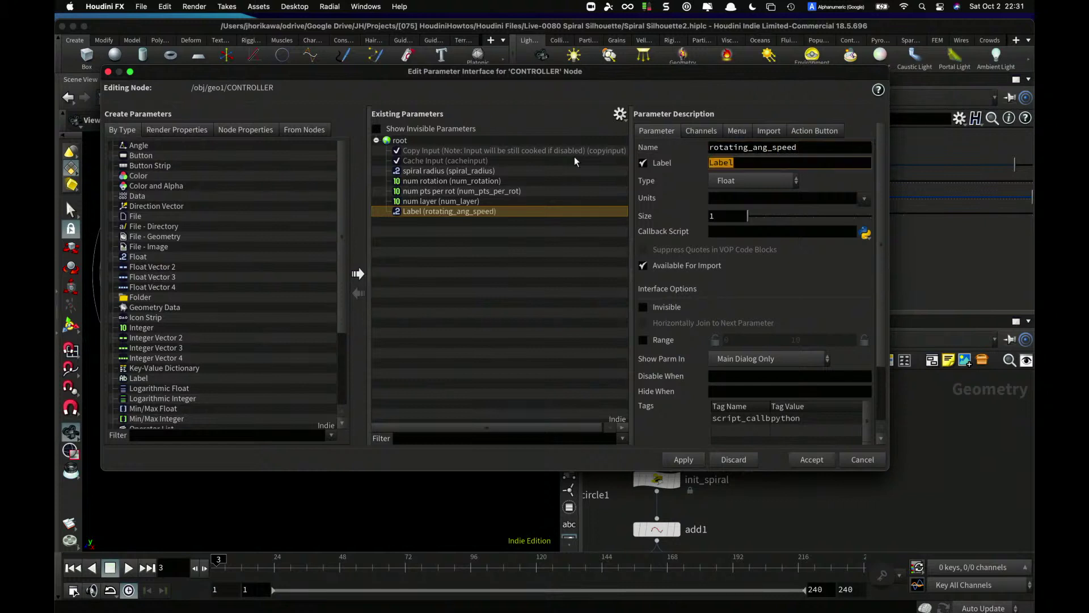
text(rotating and speed)
key(Return)
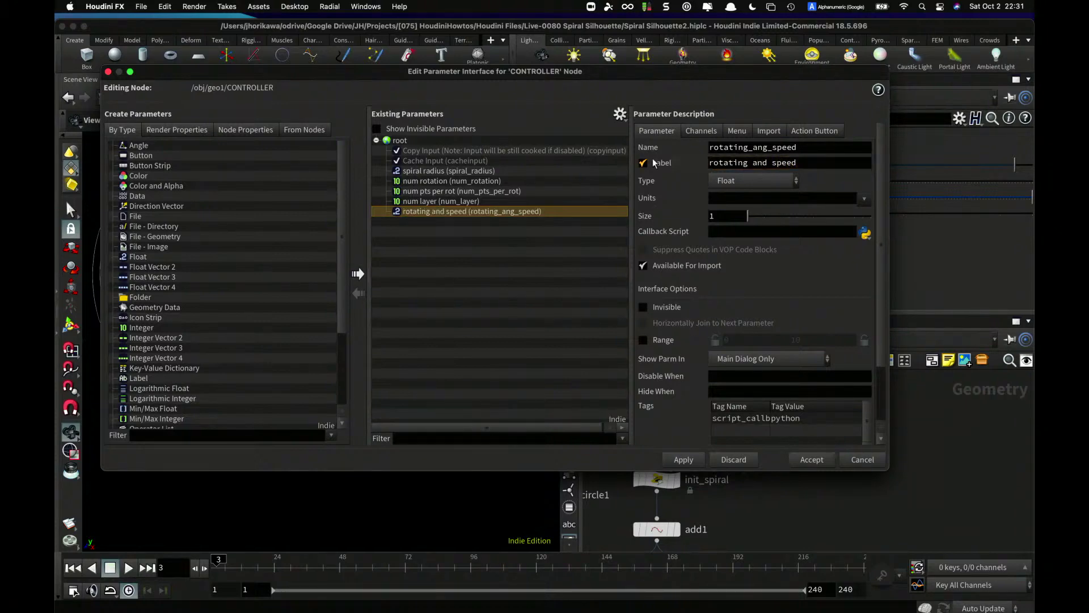
- Give the rotating_ang_speed parameter a range of -180 to 180 and apply the interface change
drag(797, 74, 498, 96)
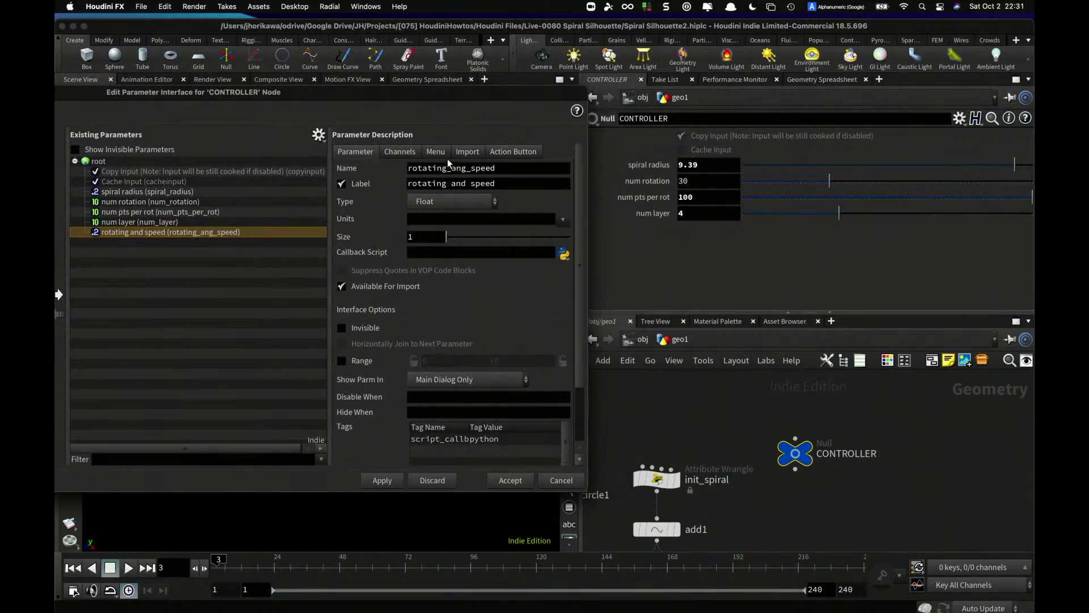
click(342, 361)
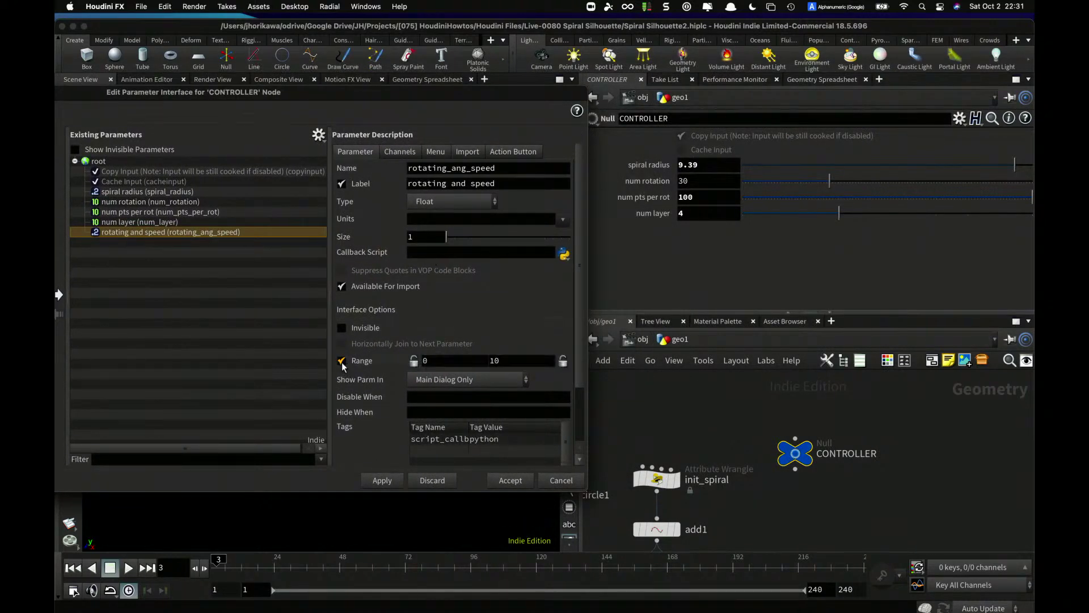
double_click(495, 361)
double_click(427, 361)
text(-180)
key(Return)
double_click(527, 363)
text(180)
key(Return)
click(385, 484)
- Link the rotate wrangle's Ang to CONTROLLER's rotating_ang_speed with a relative reference and close the parameter interface editor
scroll(849, 499, down, 5)
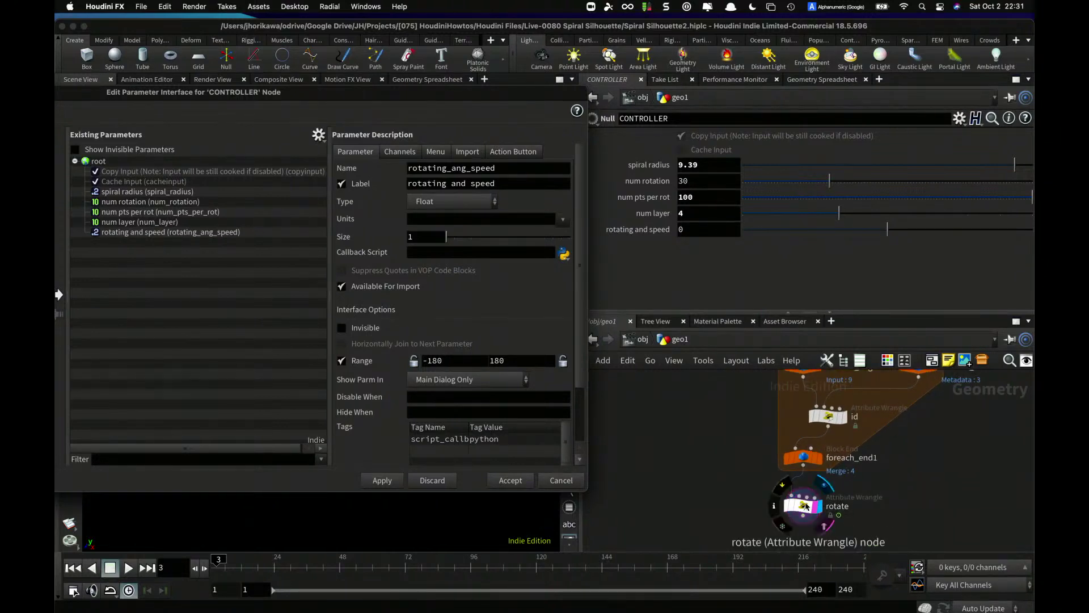
right_click(706, 229)
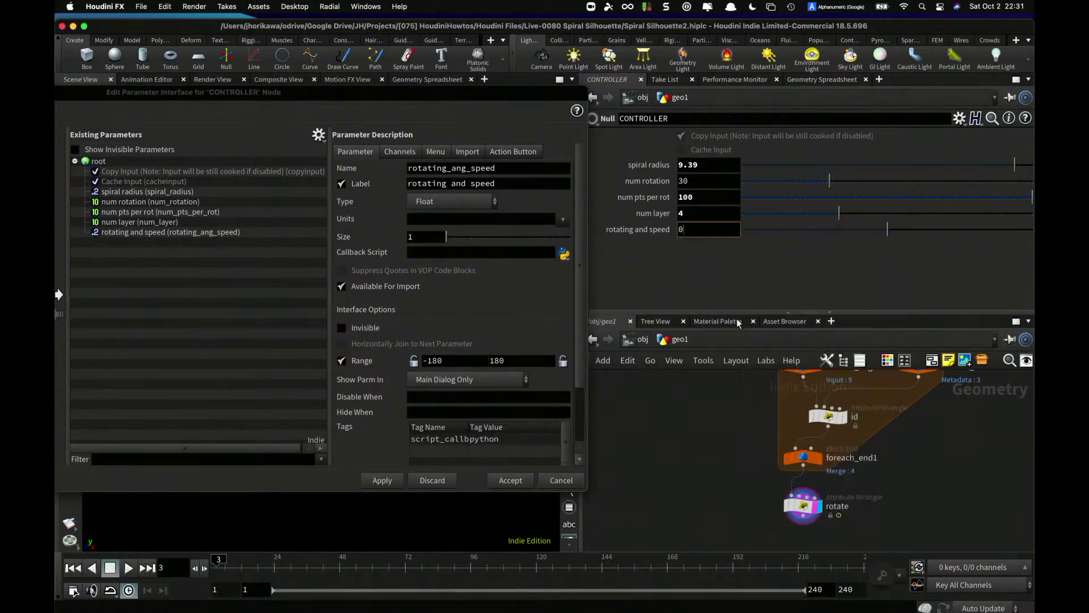
click(933, 340)
click(802, 505)
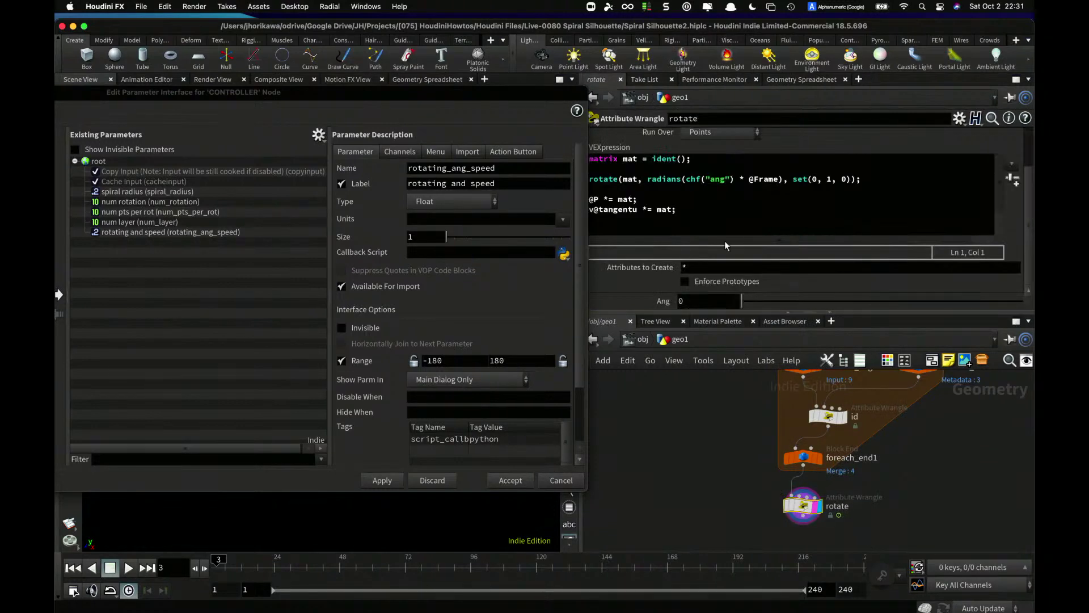
right_click(713, 299)
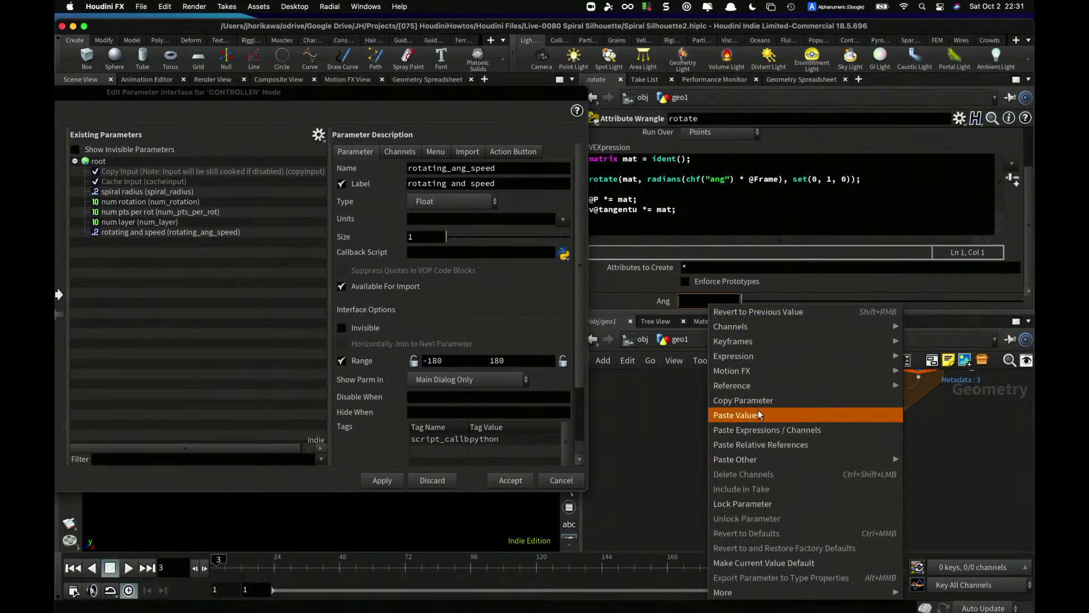
click(762, 445)
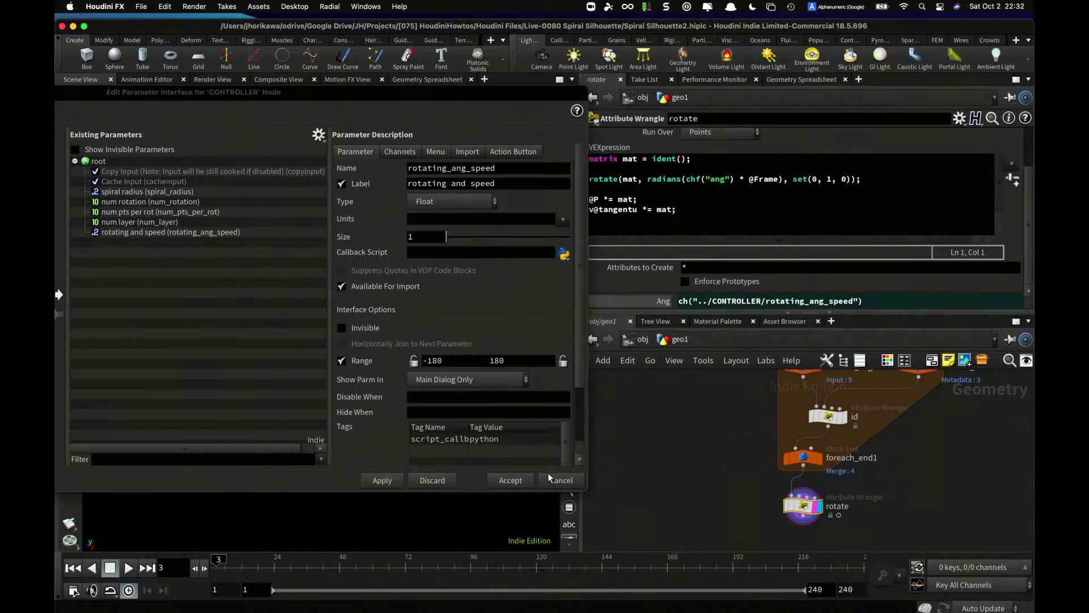
click(553, 479)
- Set CONTROLLER's rotating and speed value to 90 and save the scene
scroll(691, 451, down, 2)
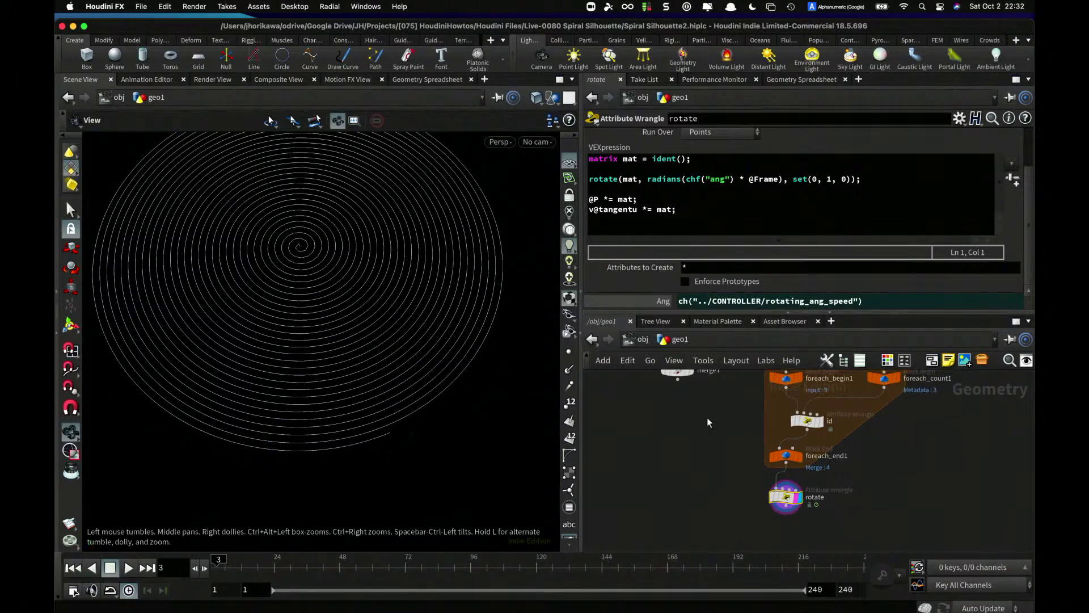
scroll(708, 419, down, 1)
middle_drag(718, 438, 712, 529)
middle_drag(880, 419, 871, 485)
click(811, 420)
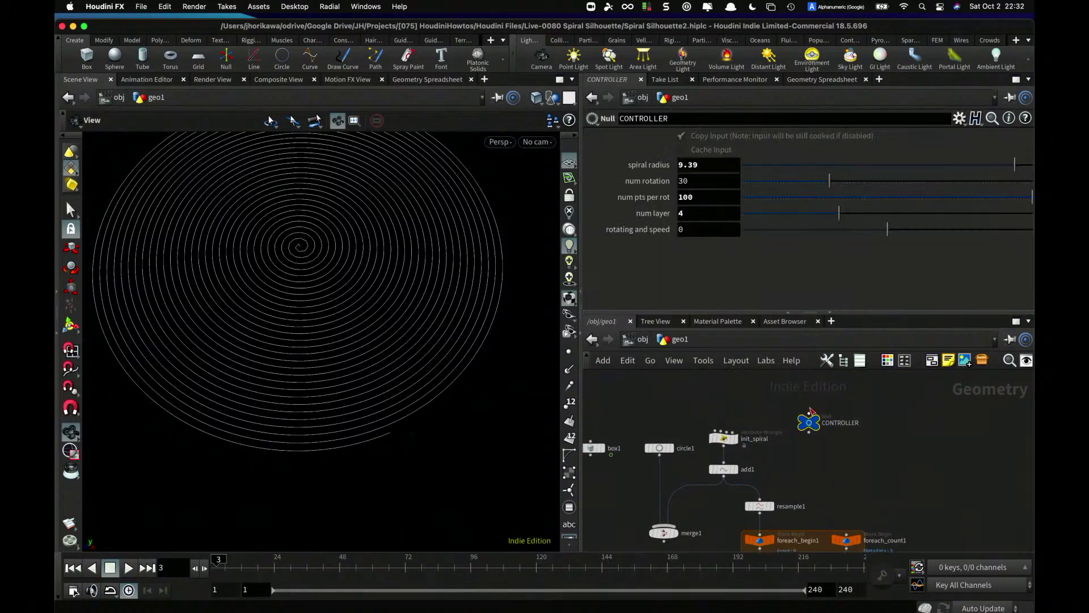
click(697, 229)
text(90)
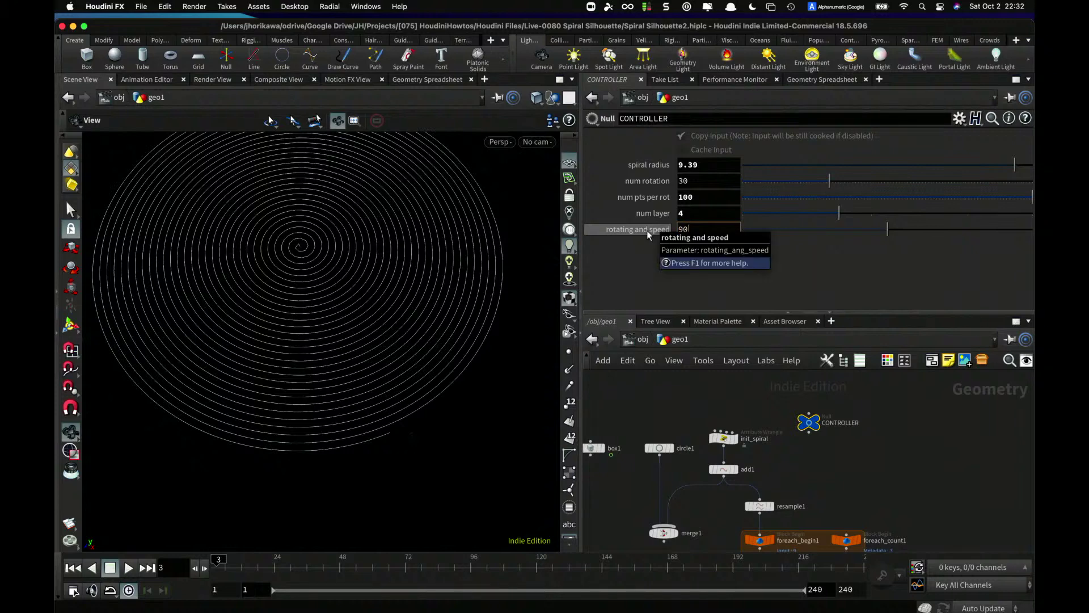
key(Return)
key(super+s)
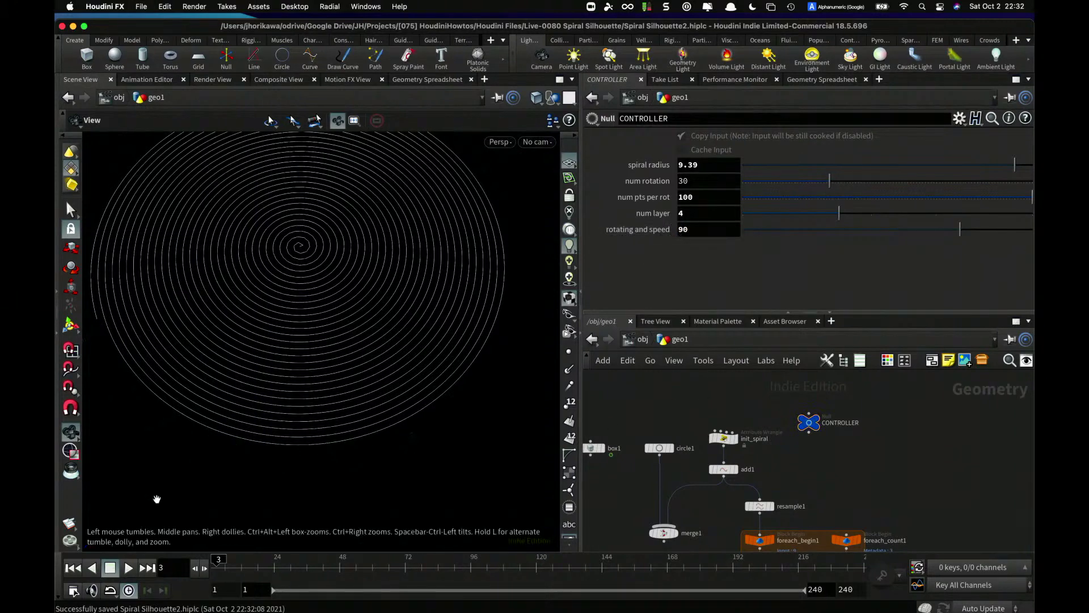
- Play the animation and set CONTROLLER's rotating and speed value to 50, inspecting the spiral up close
click(126, 572)
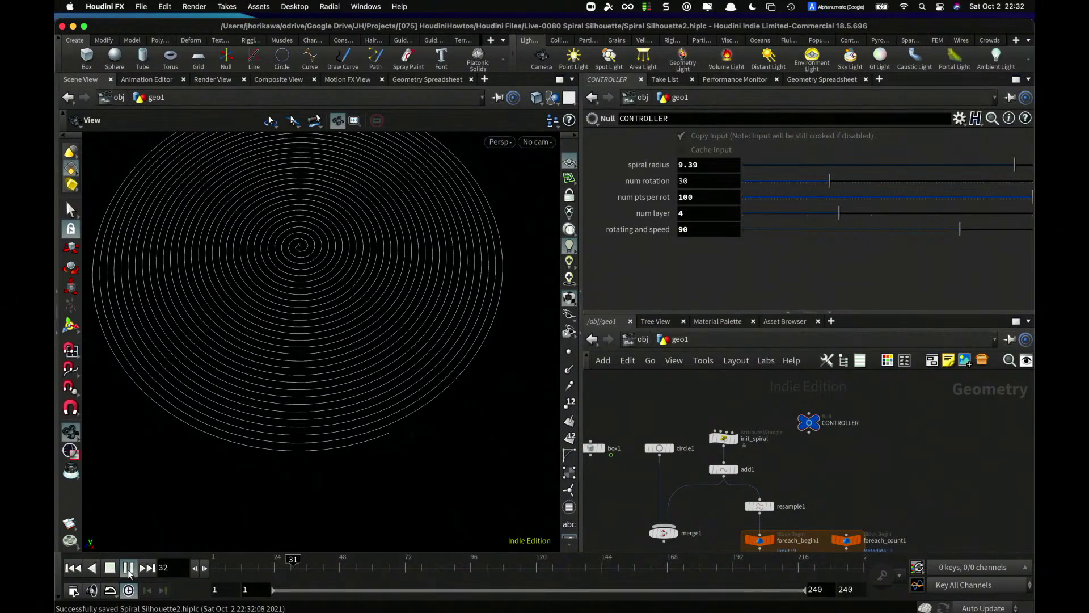
double_click(684, 229)
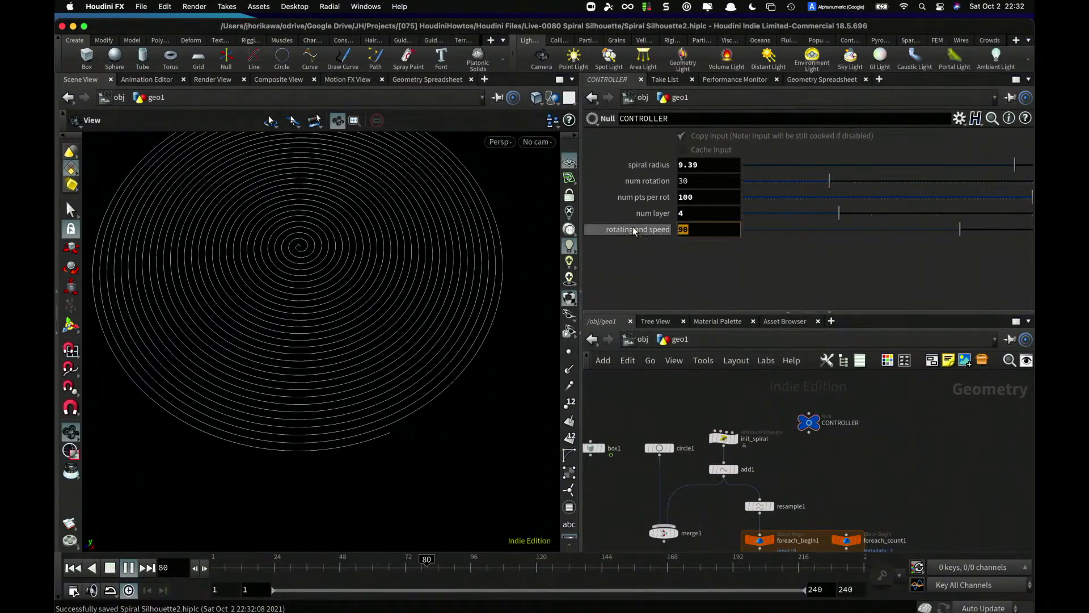
text(50)
key(Return)
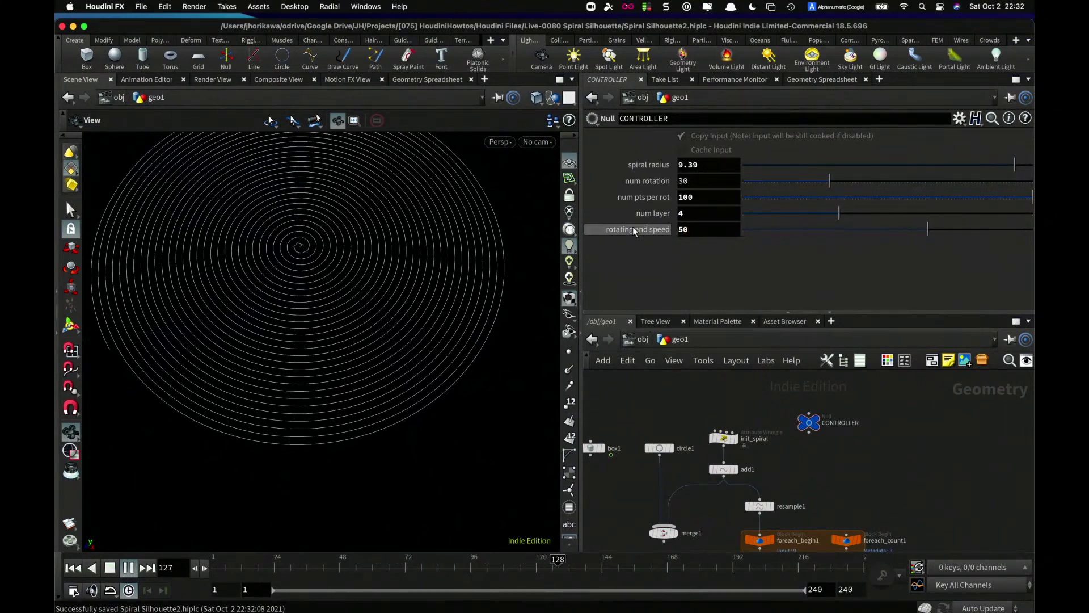
scroll(464, 301, up, 4)
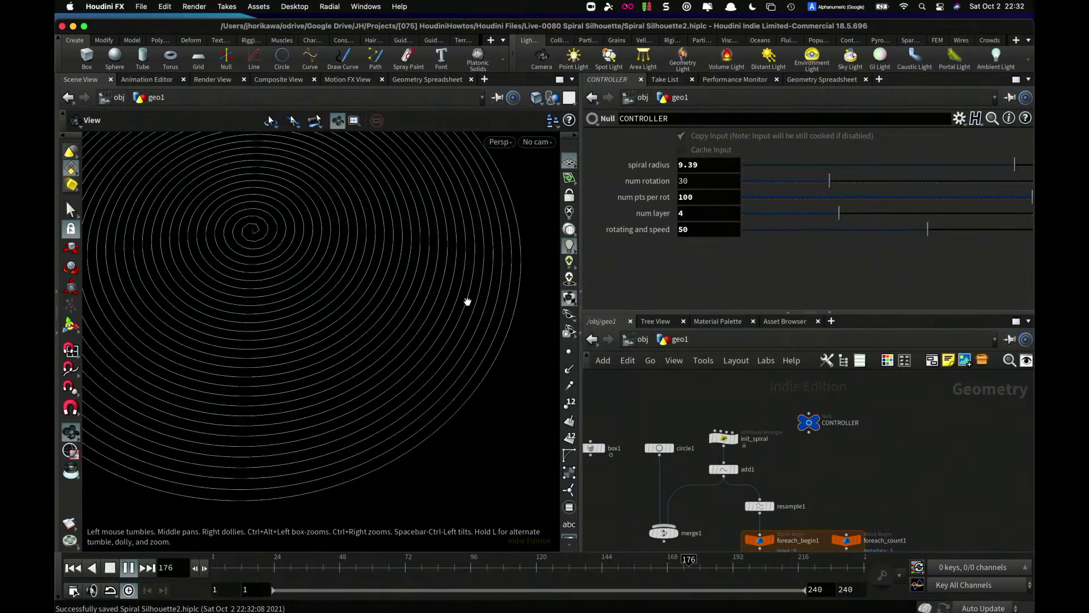
scroll(511, 321, up, 4)
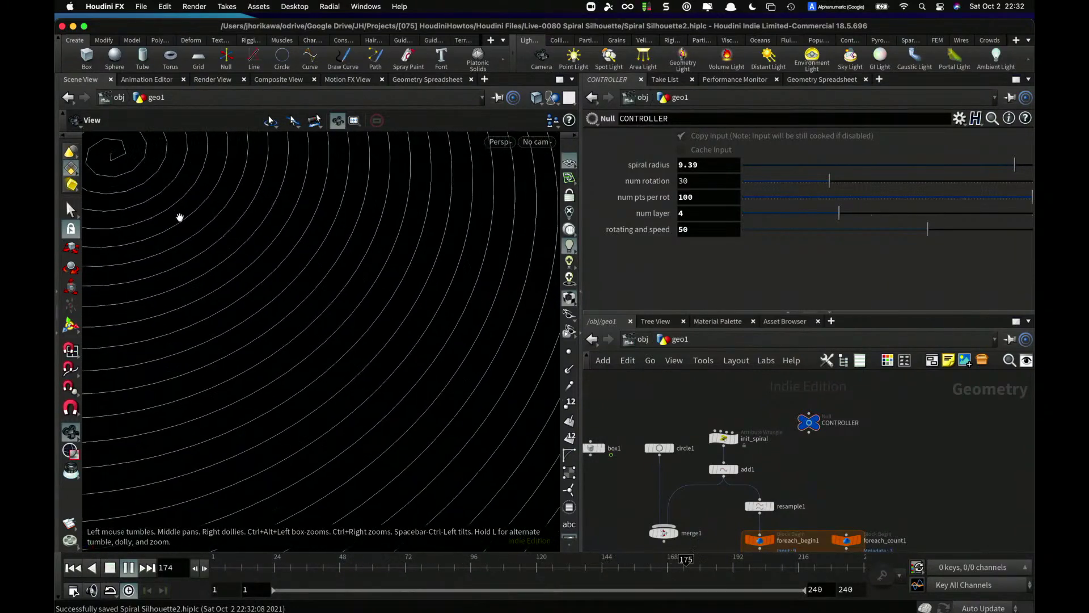
- Set CONTROLLER's rotating and speed value to -50 and frame the whole spiral in the viewport
click(689, 229)
text(-50)
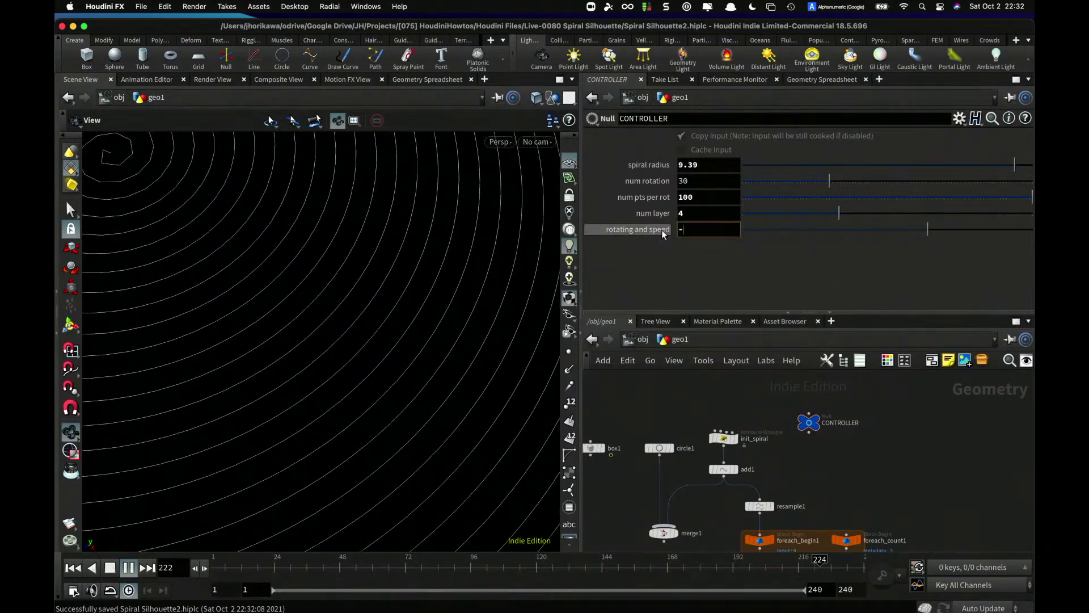
key(Return)
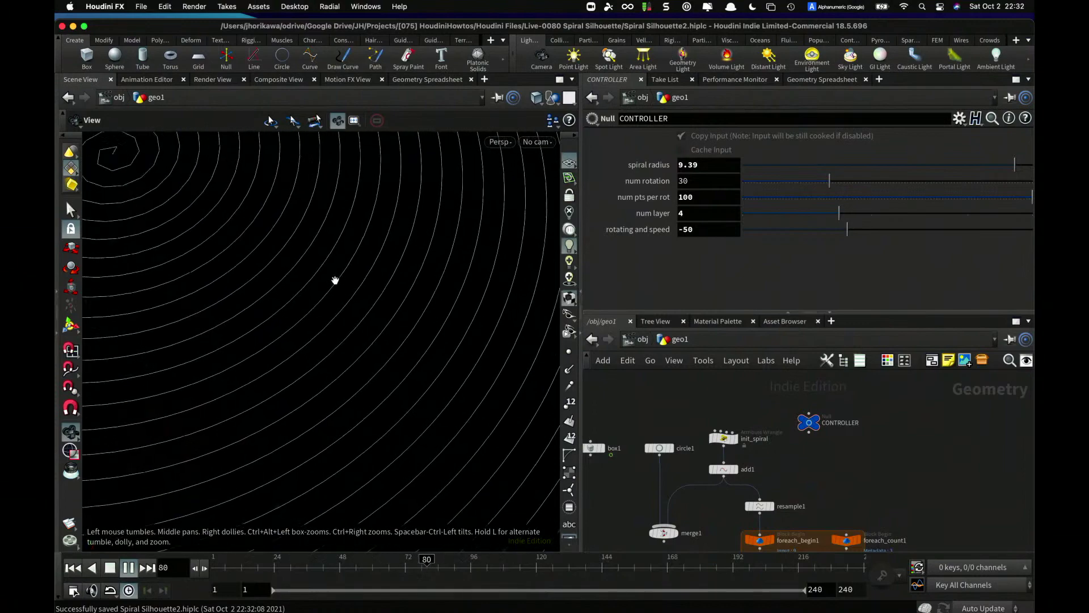
scroll(724, 381, down, 8)
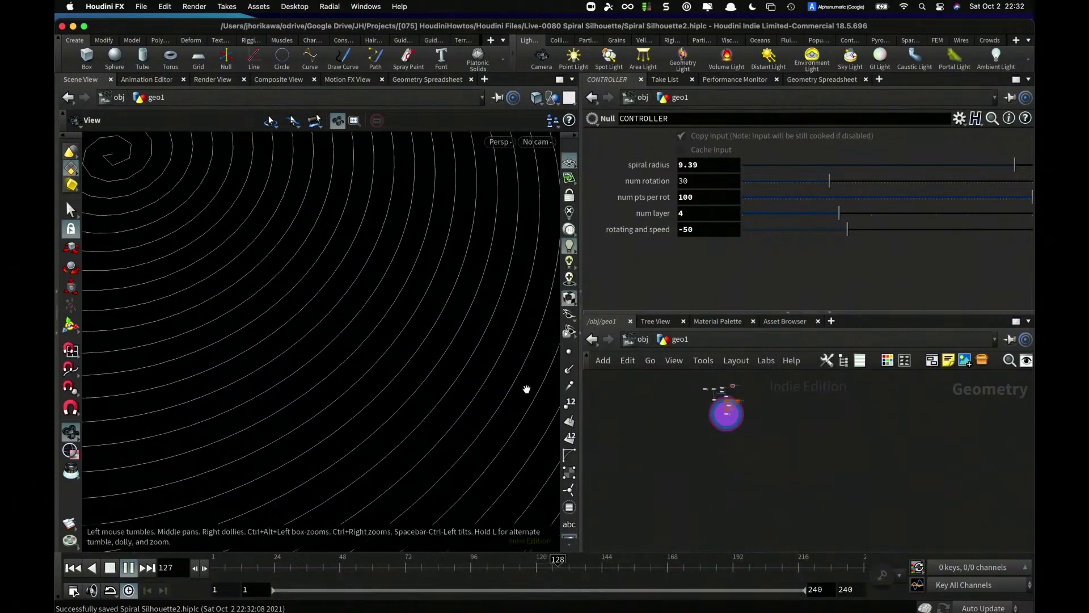
key(h)
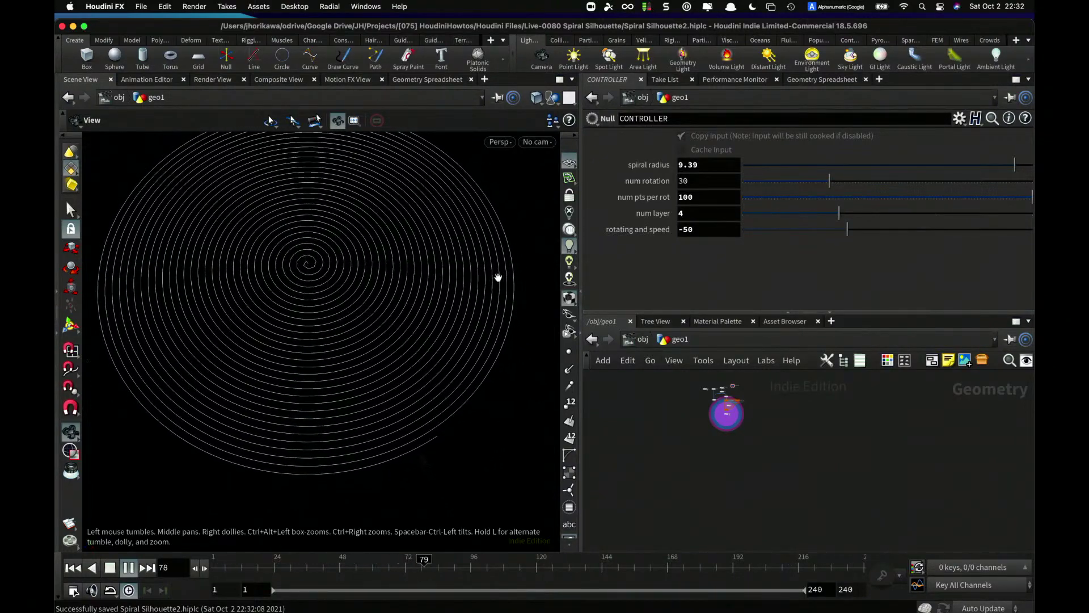
- Rearrange the network by moving merge1 below the rotate wrangle and circle1 further down
scroll(707, 385, up, 5)
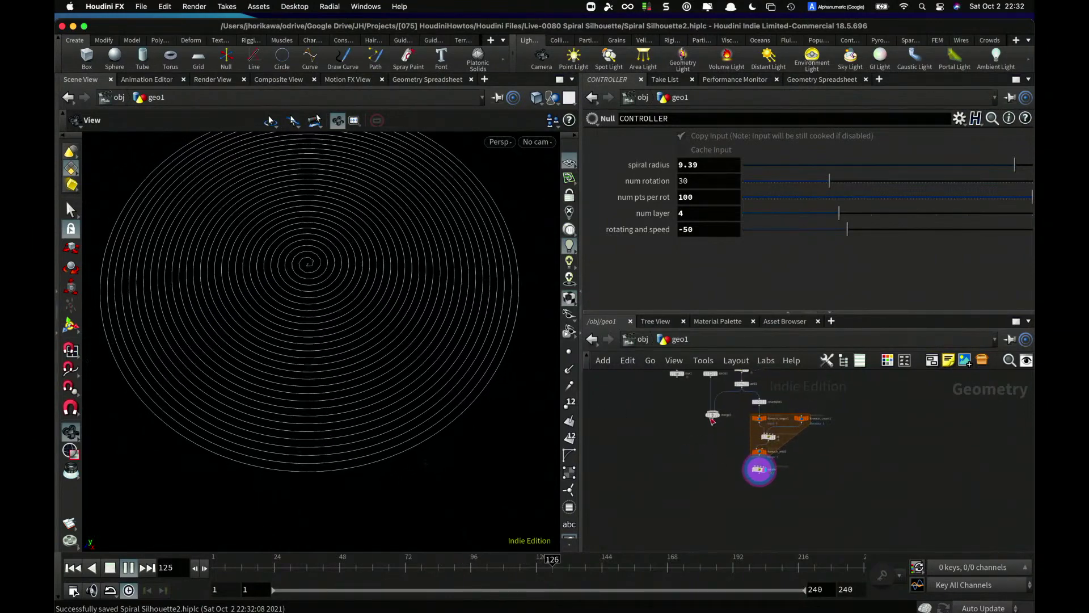
drag(724, 447, 724, 525)
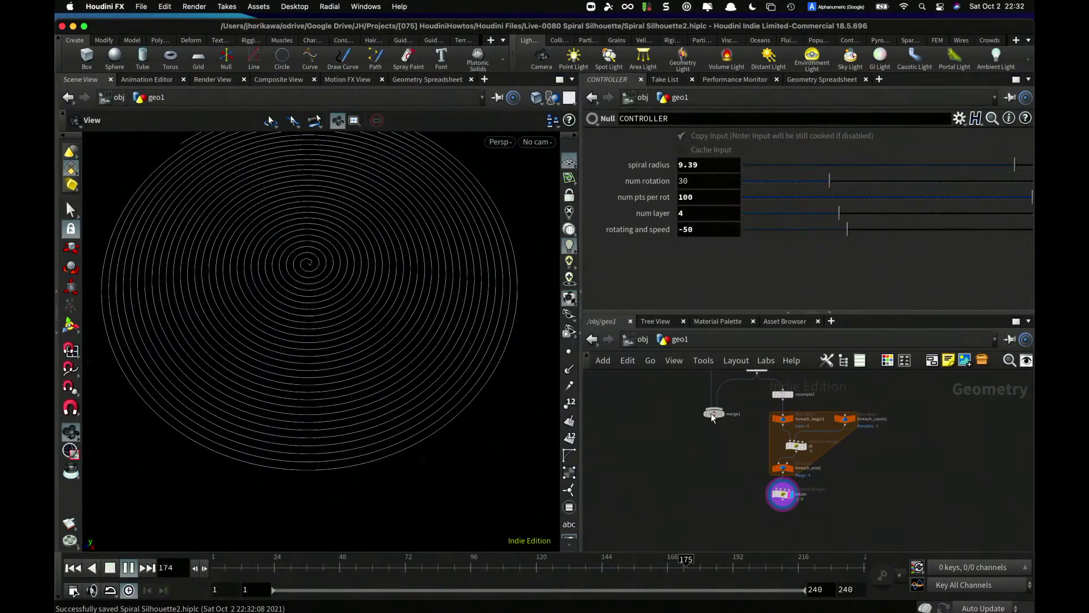
drag(714, 415, 727, 529)
scroll(716, 470, down, 3)
scroll(728, 401, up, 5)
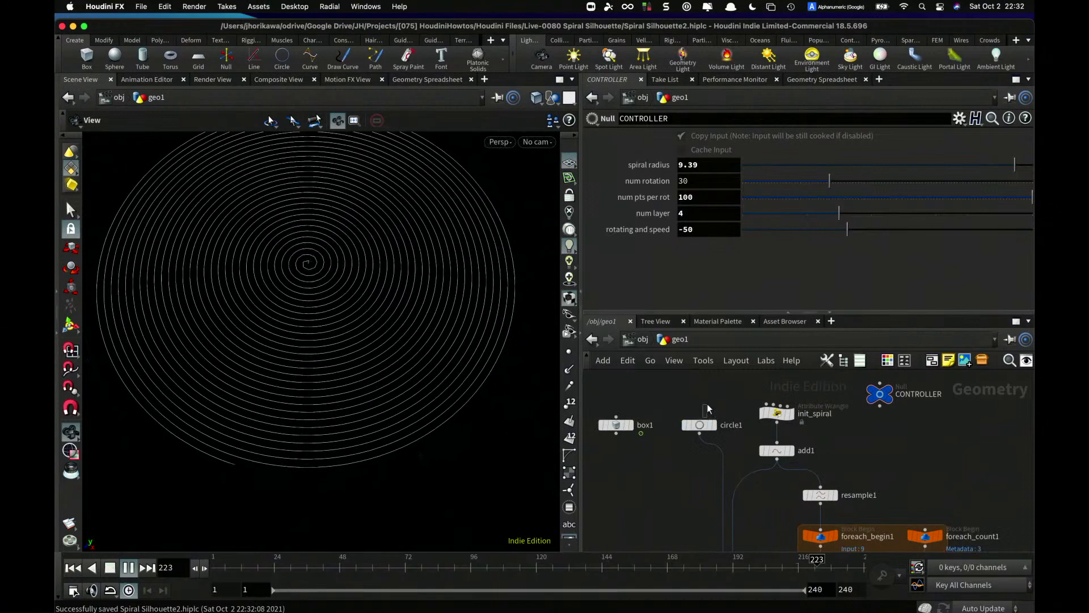
drag(702, 423, 680, 505)
middle_drag(721, 548, 711, 414)
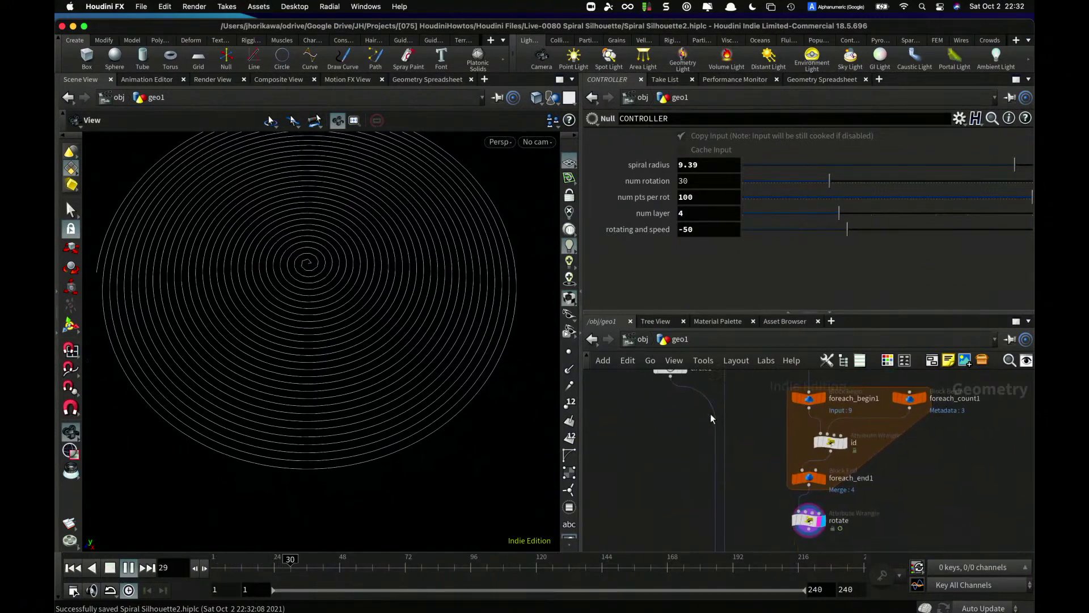
- Feed the rotate wrangle into merge1 in place of add1, alongside circle1, and display merge1
scroll(714, 414, down, 5)
drag(719, 487, 771, 494)
scroll(710, 516, up, 5)
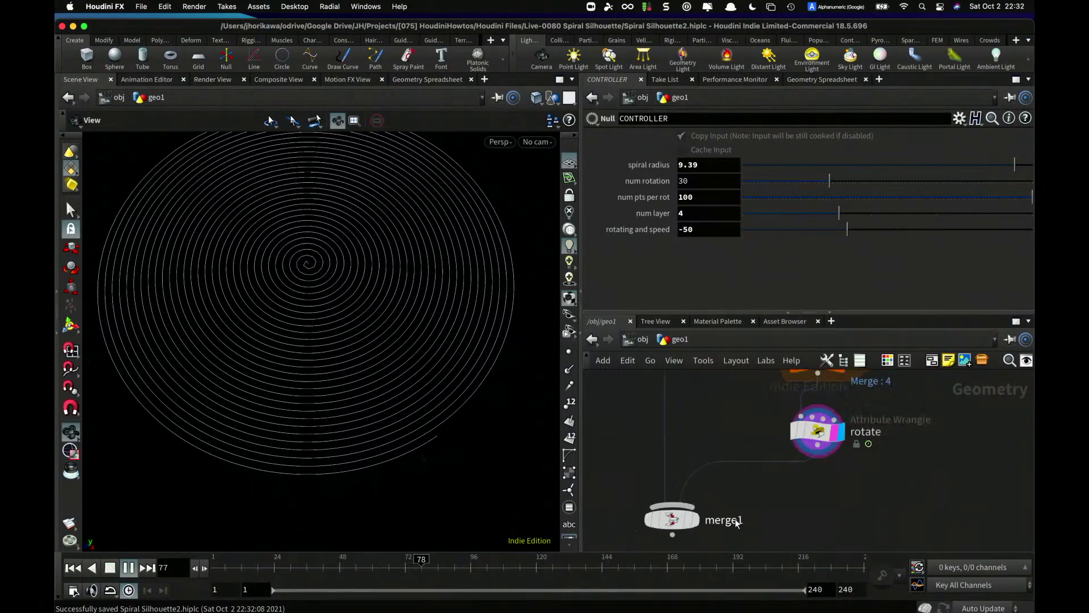
scroll(672, 519, up, 2)
click(670, 521)
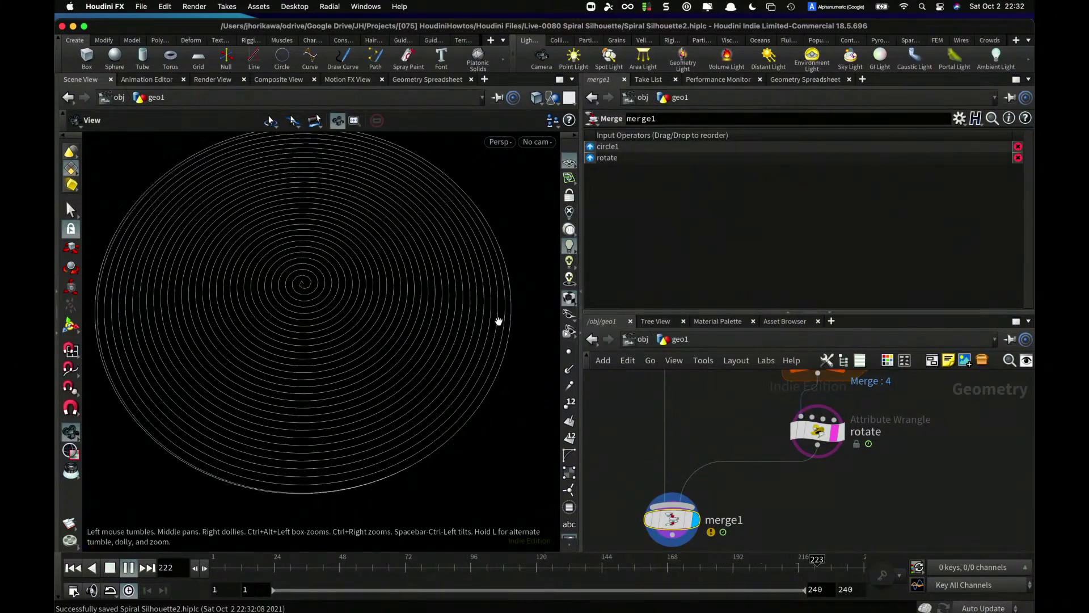
- Select the rotate wrangle, stop the playback and save the scene
click(817, 432)
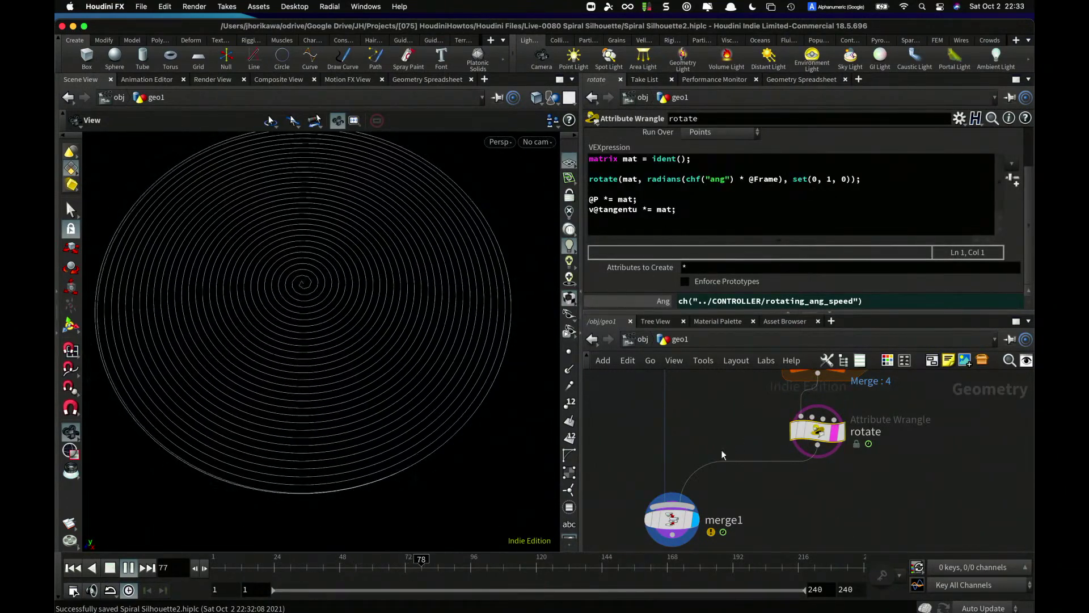
click(129, 567)
key(ctrl+s)
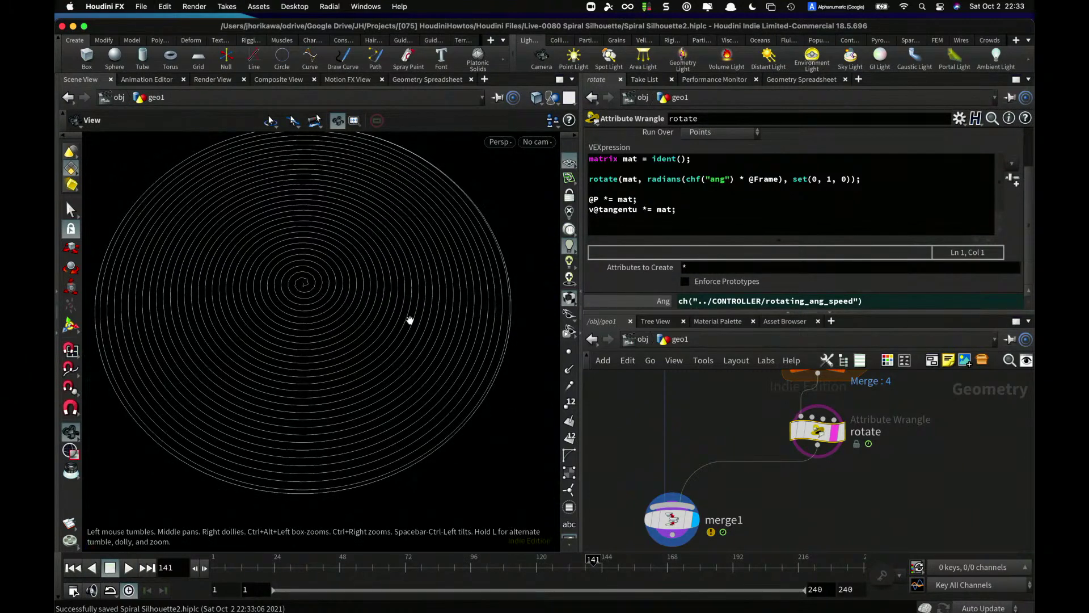
scroll(684, 398, down, 8)
middle_drag(780, 393, 770, 503)
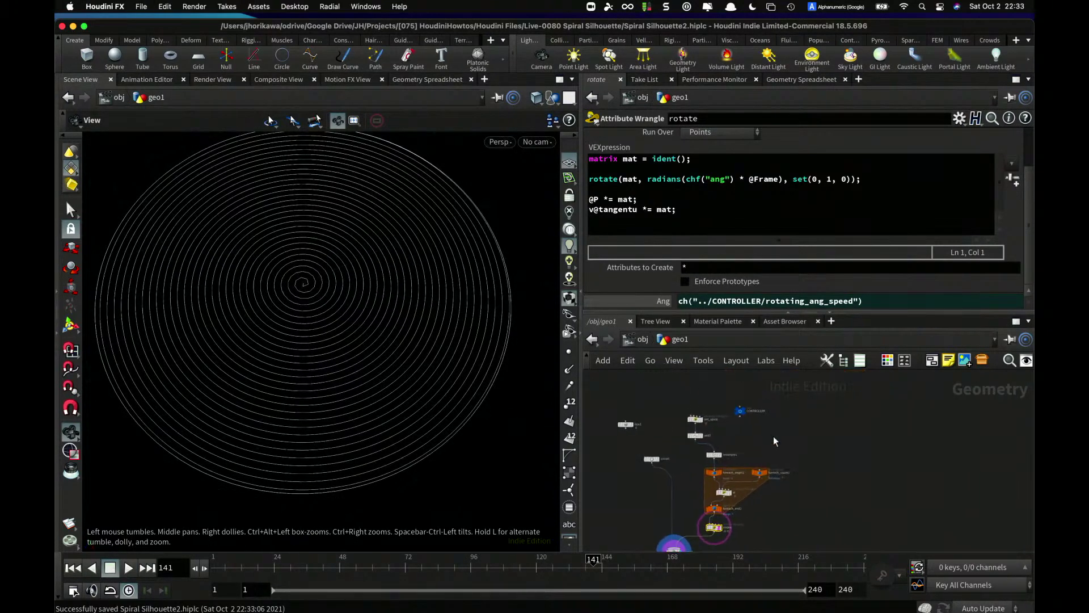
- Set CONTROLLER's rotating and speed value to -30
scroll(750, 427, up, 6)
click(723, 377)
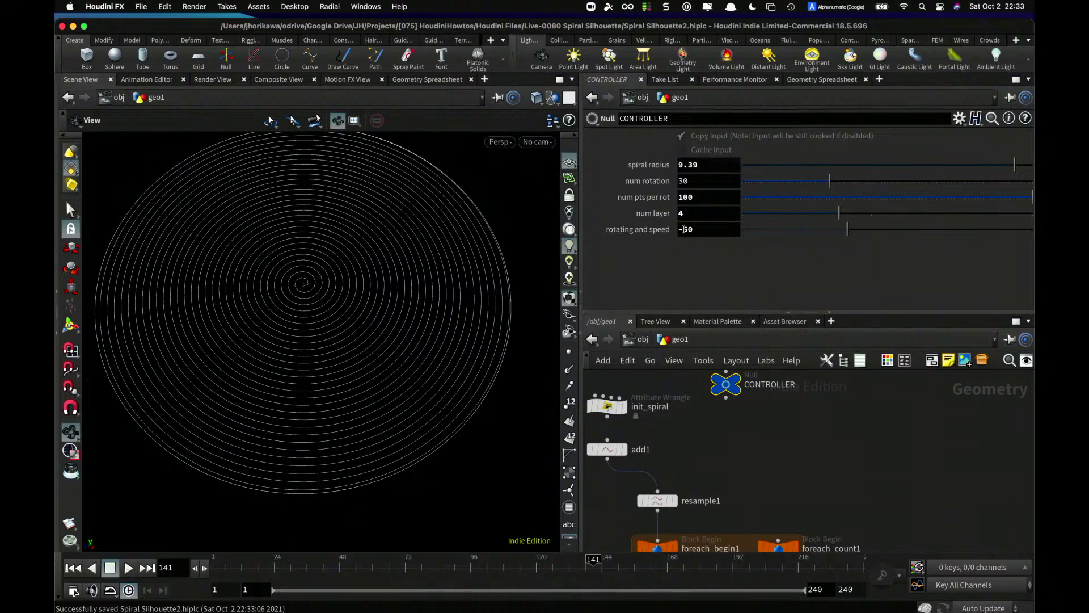
key(Return)
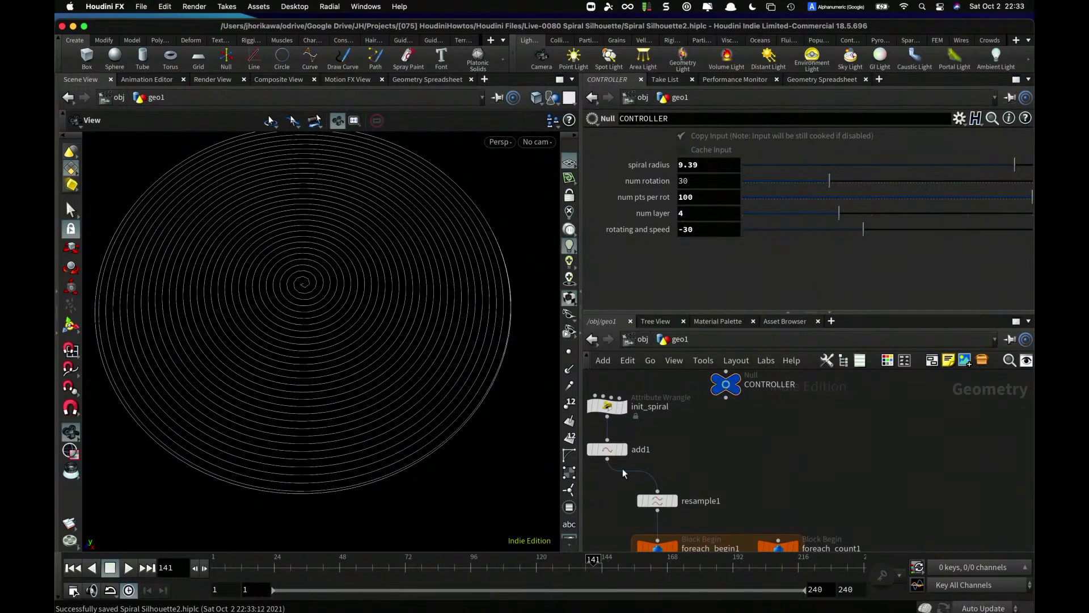
- Play the animation to check the spiral's rotation, stop it and save the scene
click(129, 568)
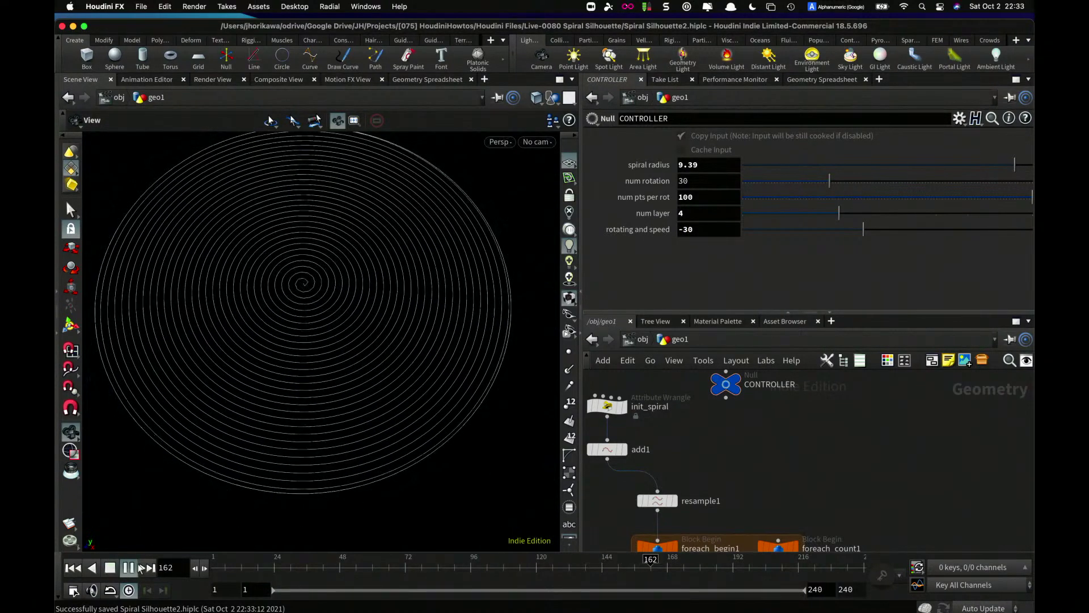
scroll(428, 298, up, 4)
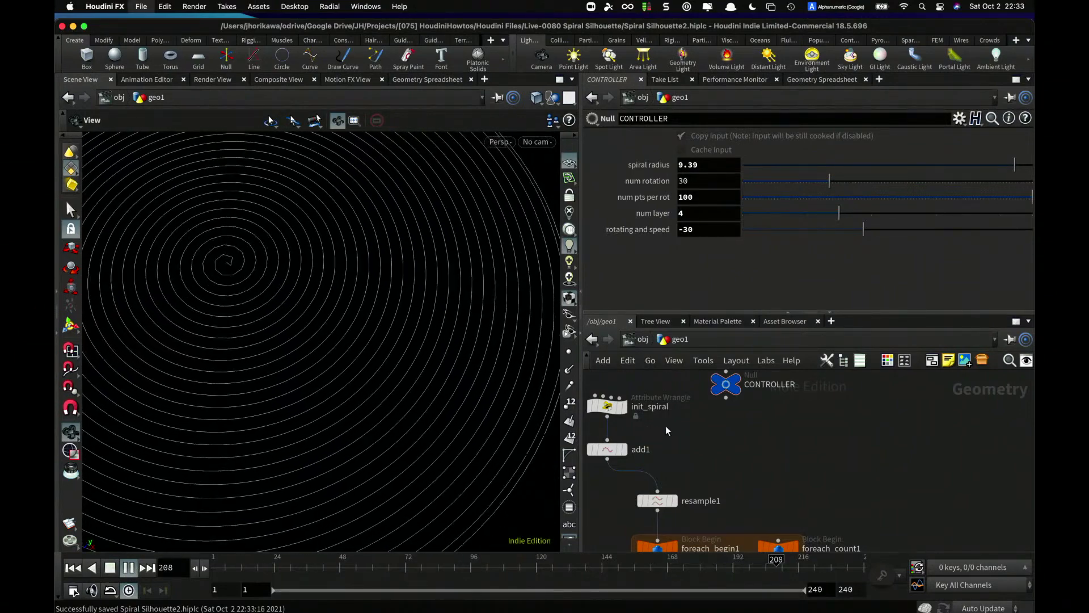
scroll(777, 420, down, 8)
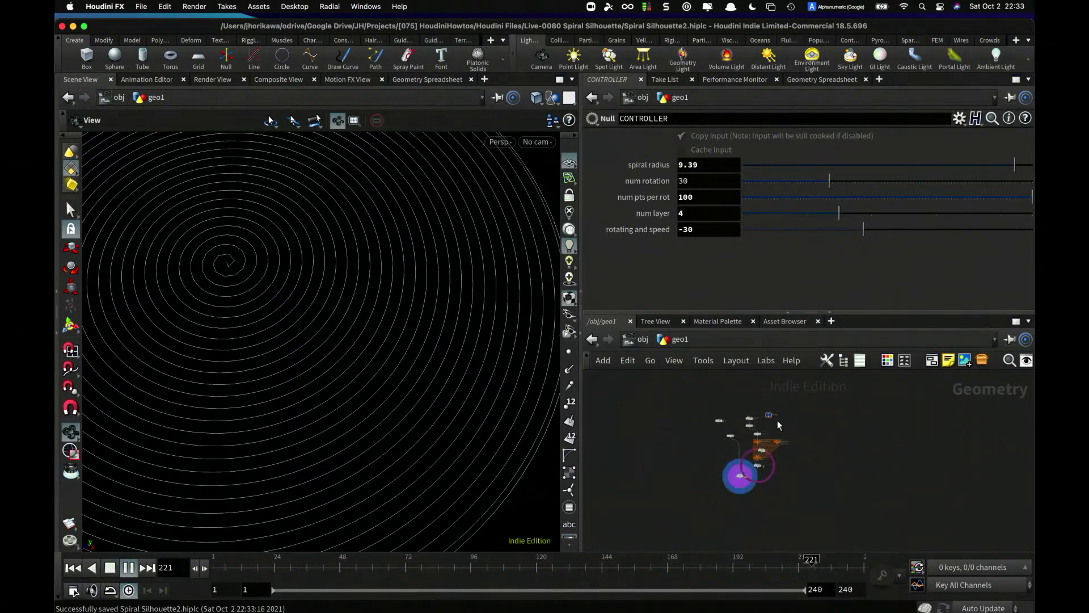
click(129, 567)
key(super+s)
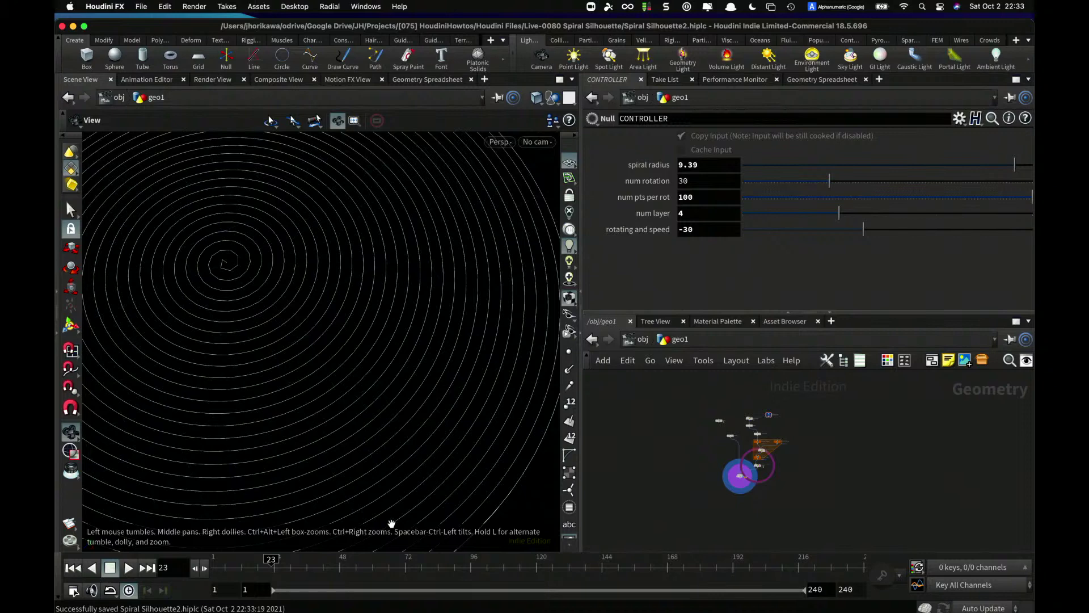
- Display box1 and move it down the network beside the rotate wrangle and merge1
scroll(715, 454, up, 8)
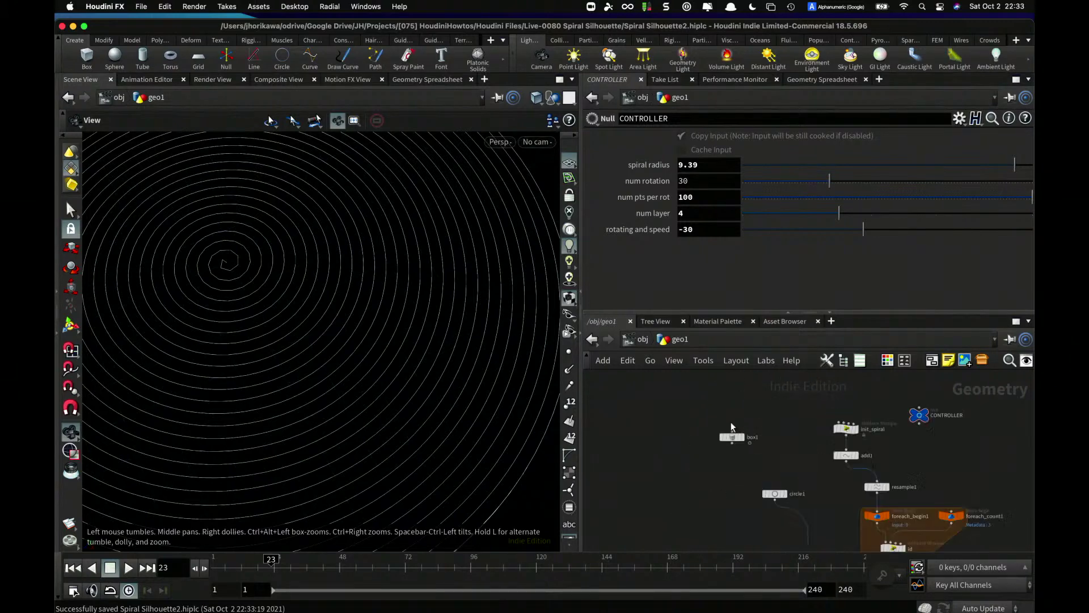
click(745, 444)
scroll(745, 445, down, 5)
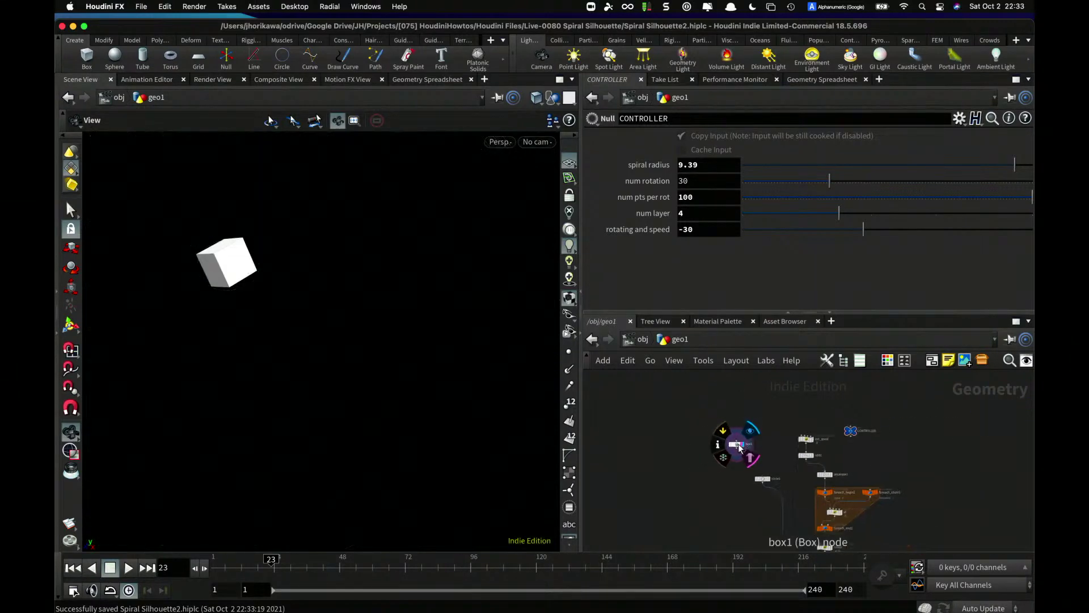
drag(745, 445, 752, 531)
scroll(805, 457, up, 6)
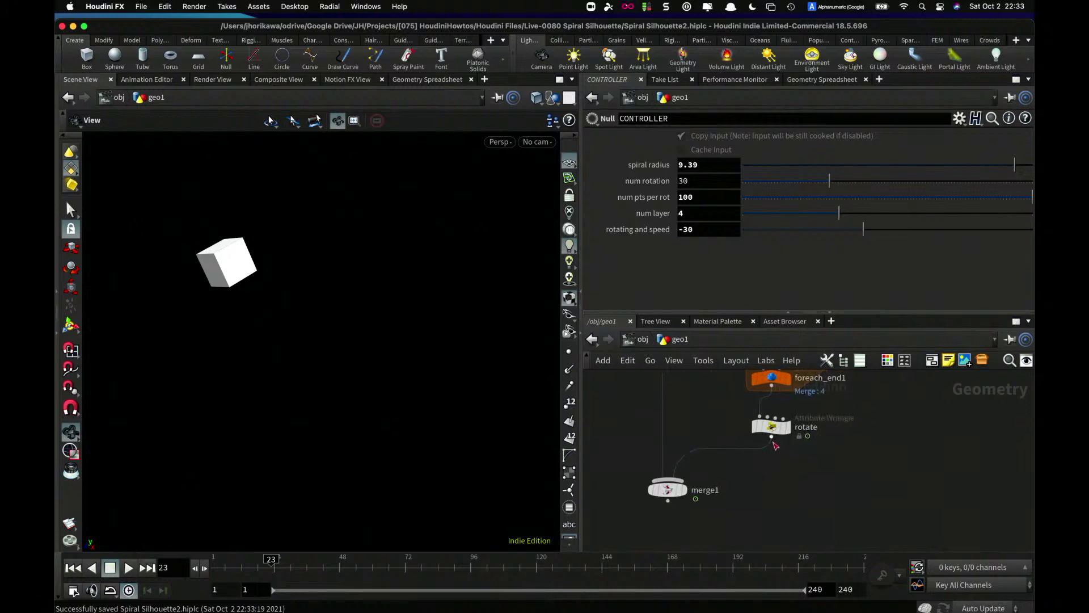
- Display the rotate wrangle and examine the individual spiral lines up close
click(786, 428)
scroll(663, 432, down, 6)
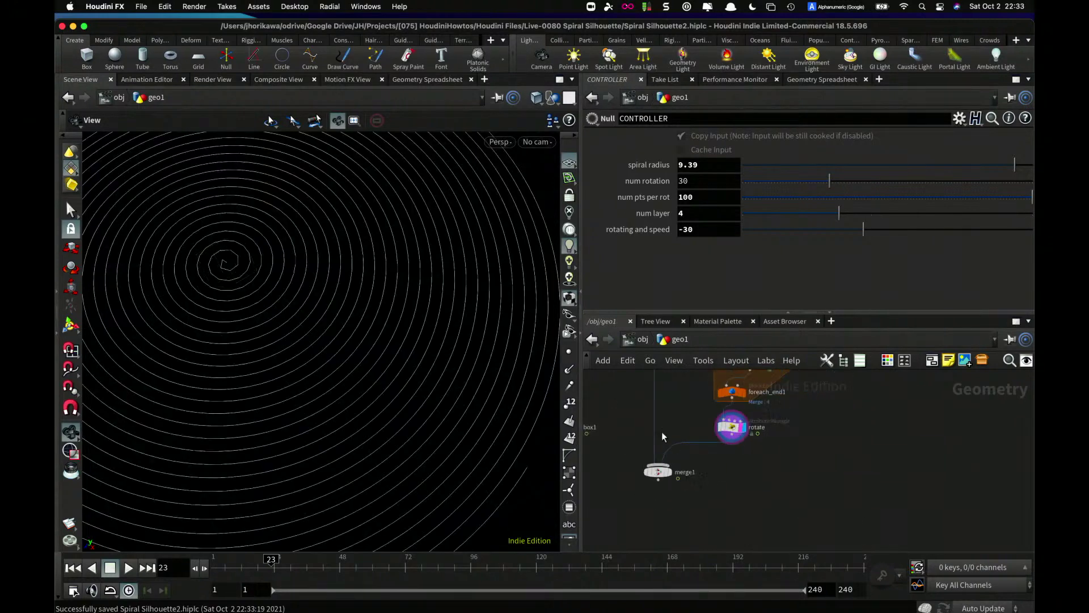
scroll(318, 306, up, 4)
scroll(317, 306, up, 3)
scroll(323, 265, up, 3)
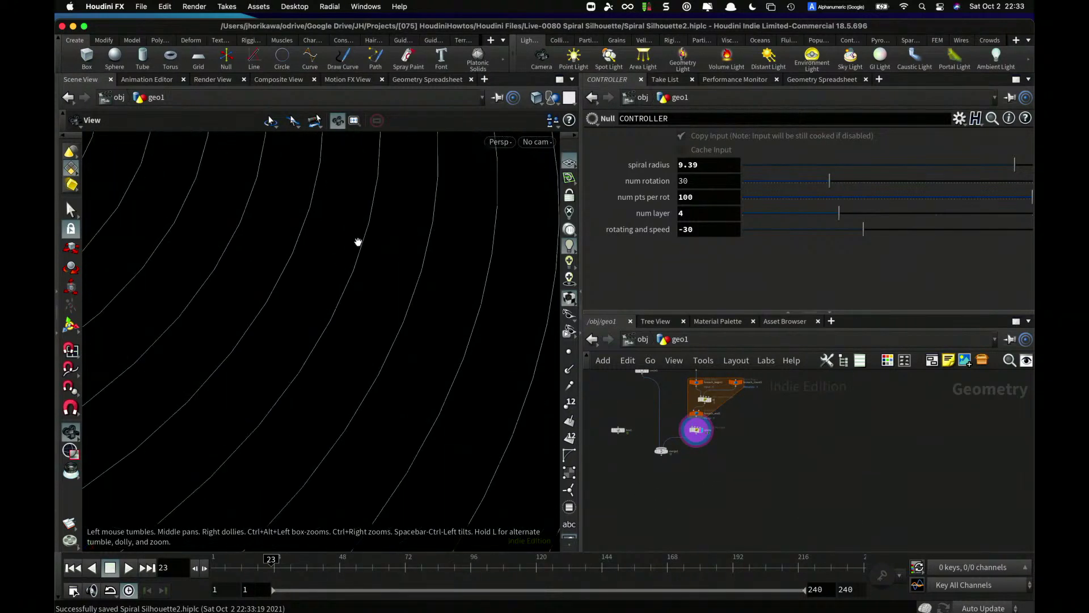
scroll(359, 238, up, 6)
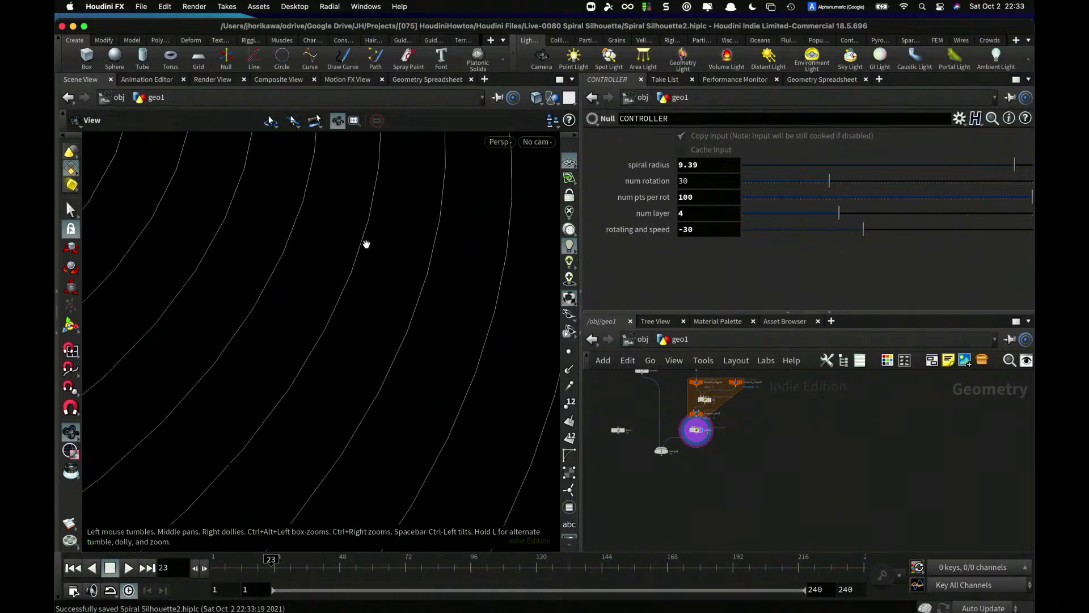
scroll(359, 227, down, 1)
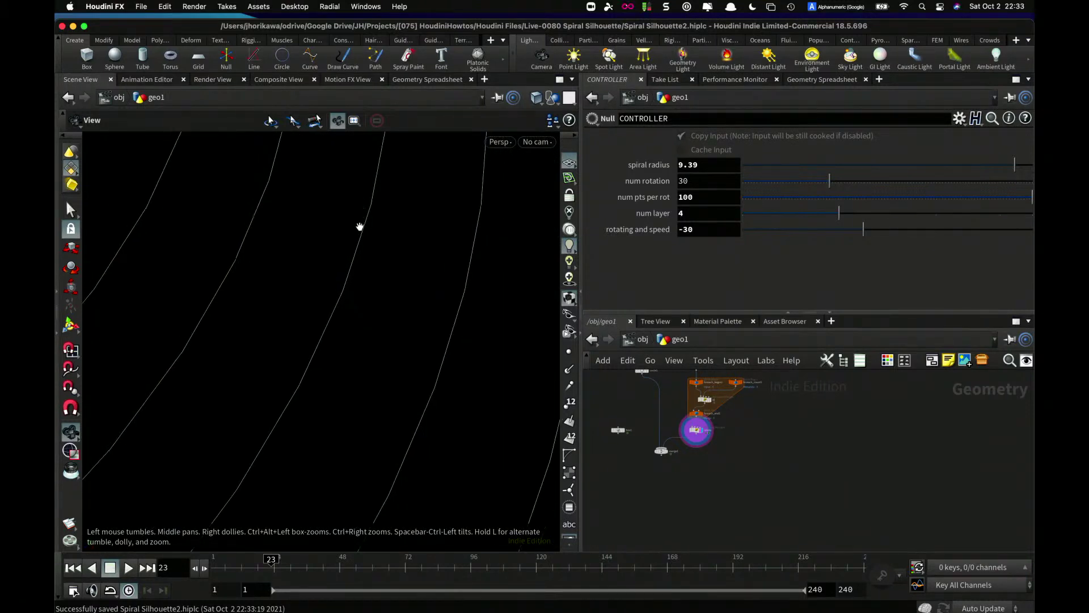
scroll(352, 234, down, 1)
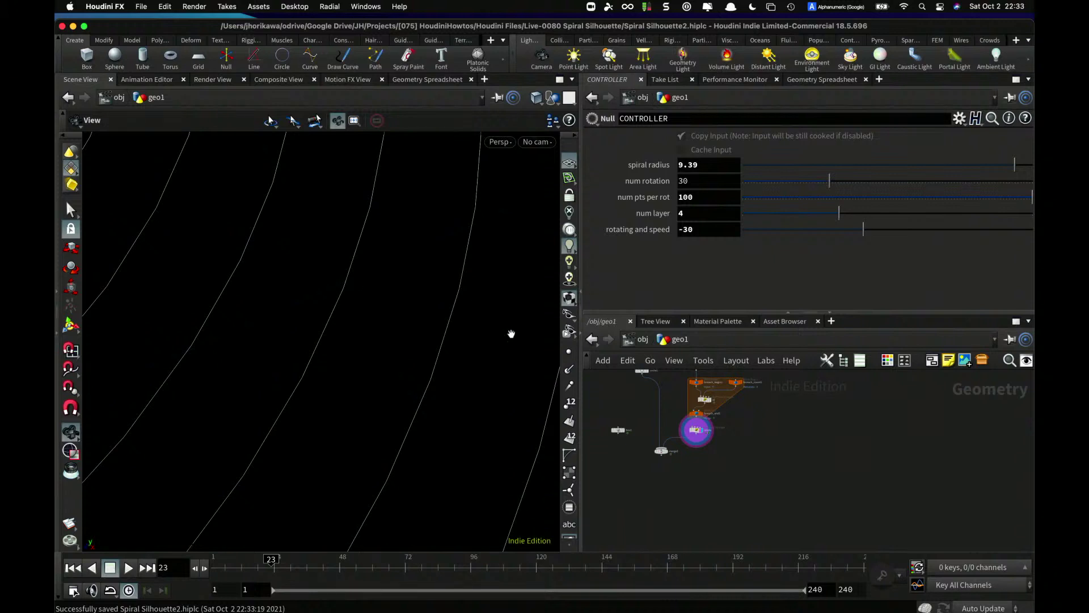
scroll(607, 429, up, 4)
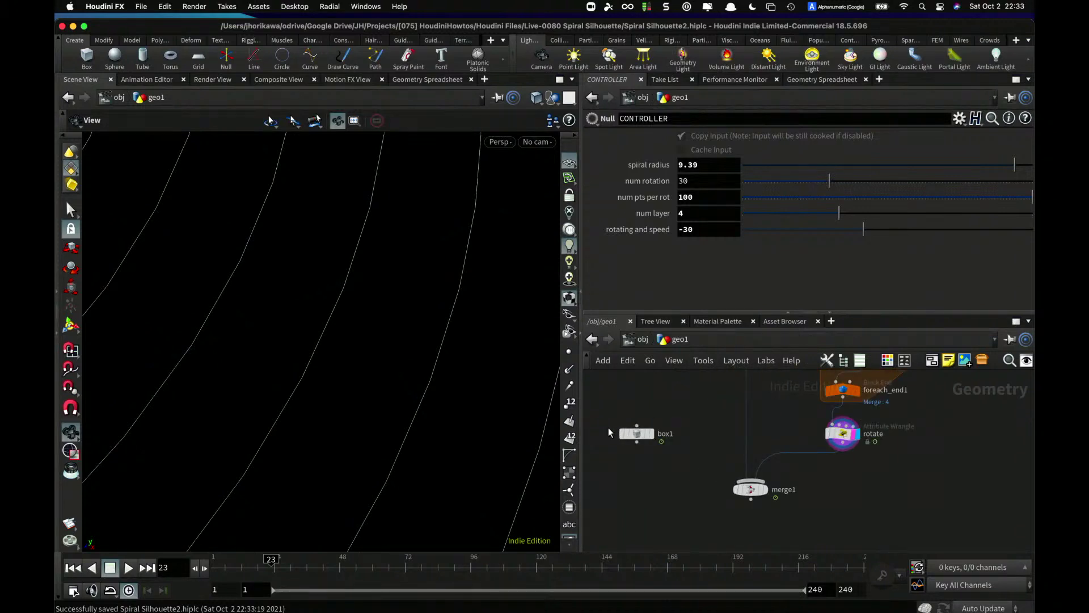
- Display box1, nudge it toward merge1 and look at the cube from another angle
click(652, 434)
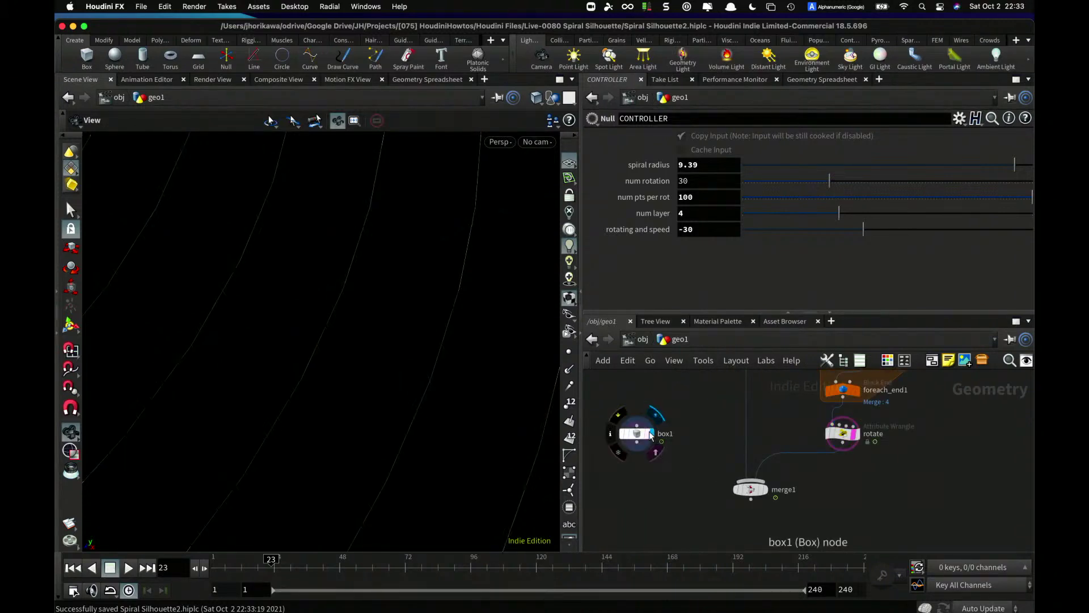
drag(637, 433, 662, 434)
drag(399, 357, 334, 371)
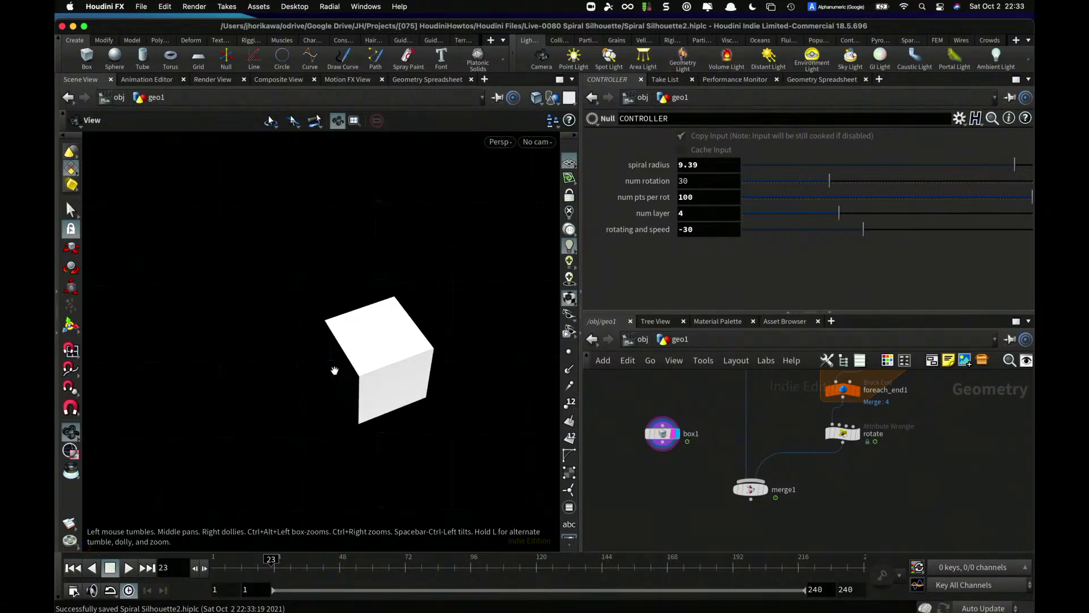
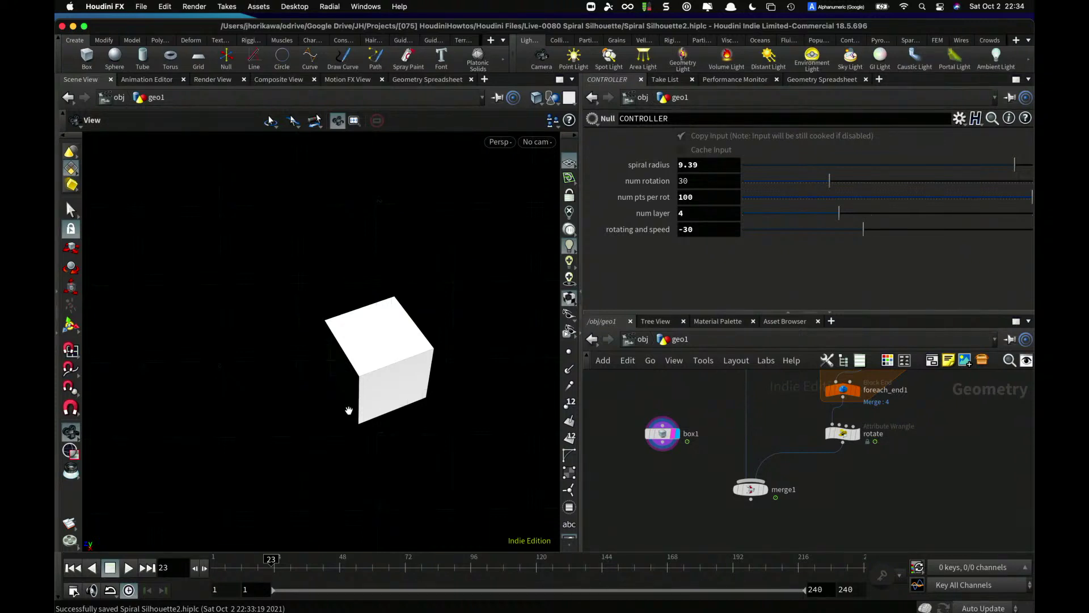
- Select and display the rotate wrangle and look at the whole spiral
scroll(817, 431, up, 3)
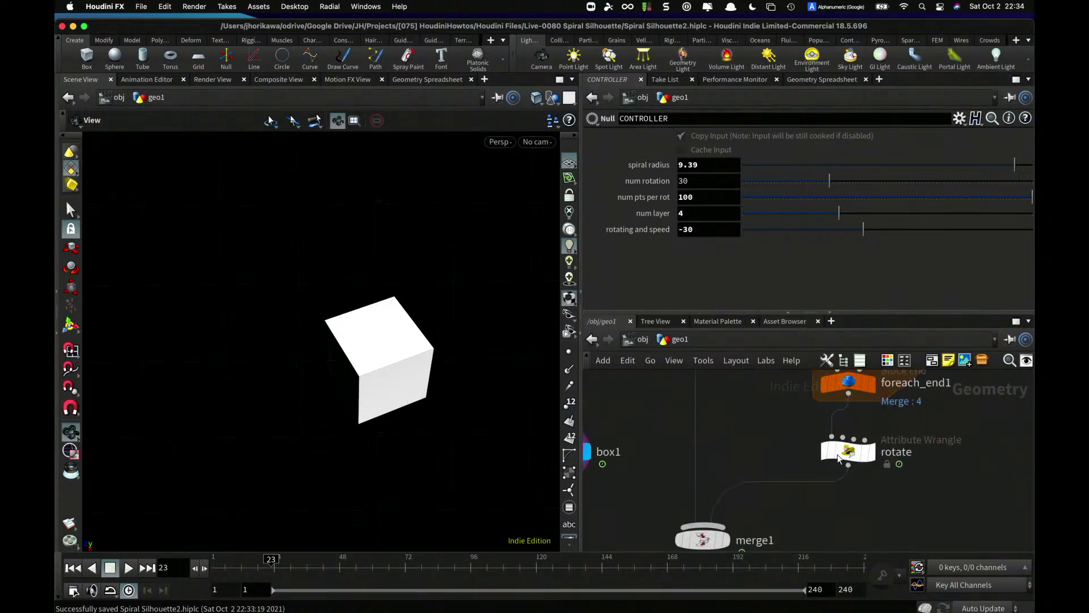
click(849, 452)
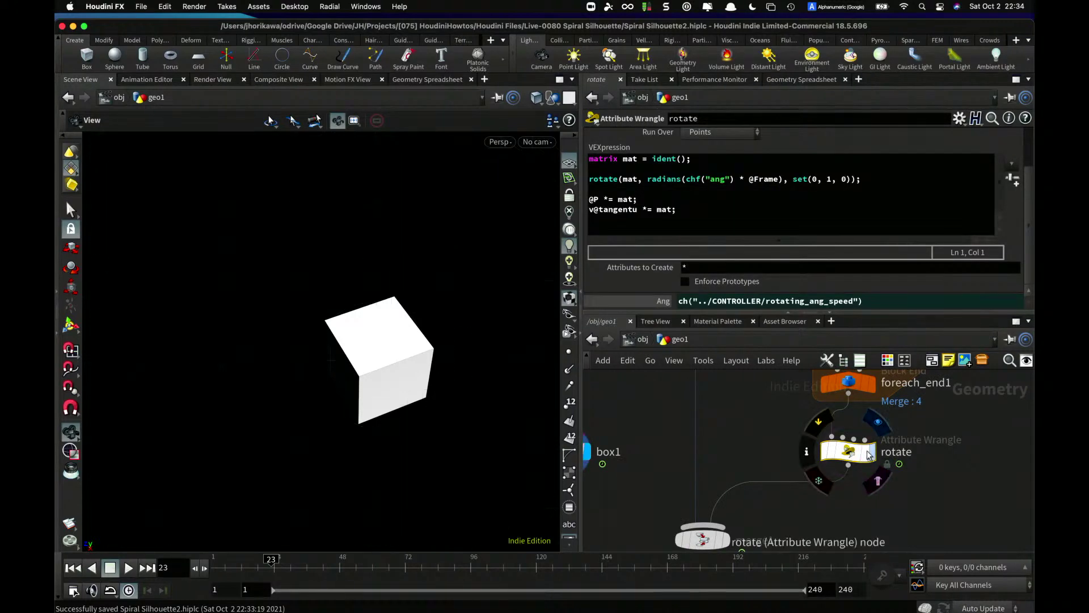
click(865, 454)
scroll(417, 263, down, 10)
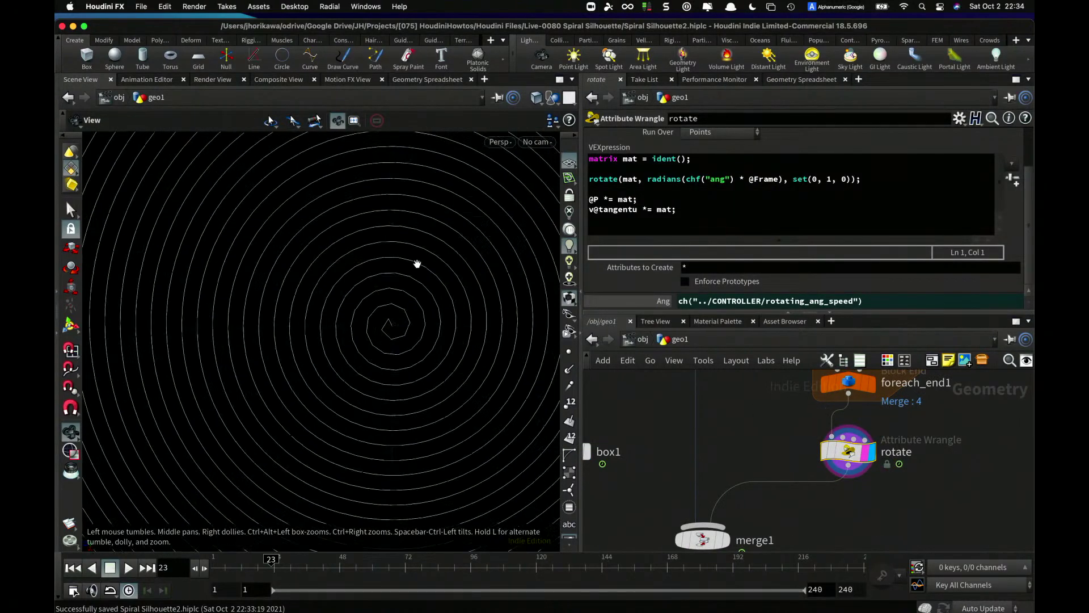
scroll(760, 446, down, 3)
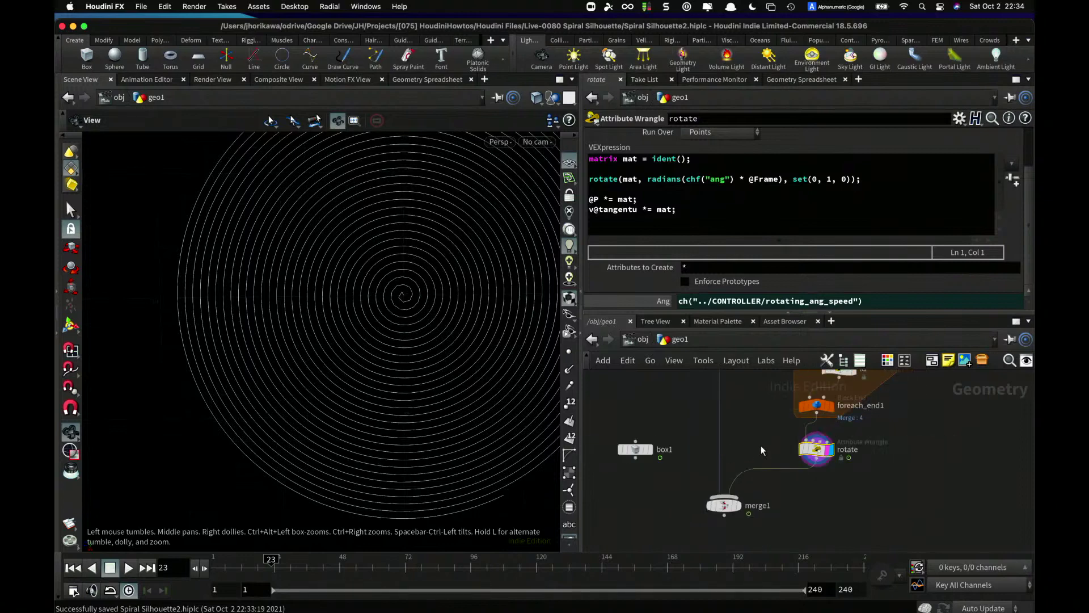
- Select and display box1, with merge1 shown as a template around it
scroll(718, 503, up, 3)
drag(722, 503, 725, 517)
middle_drag(628, 435, 760, 456)
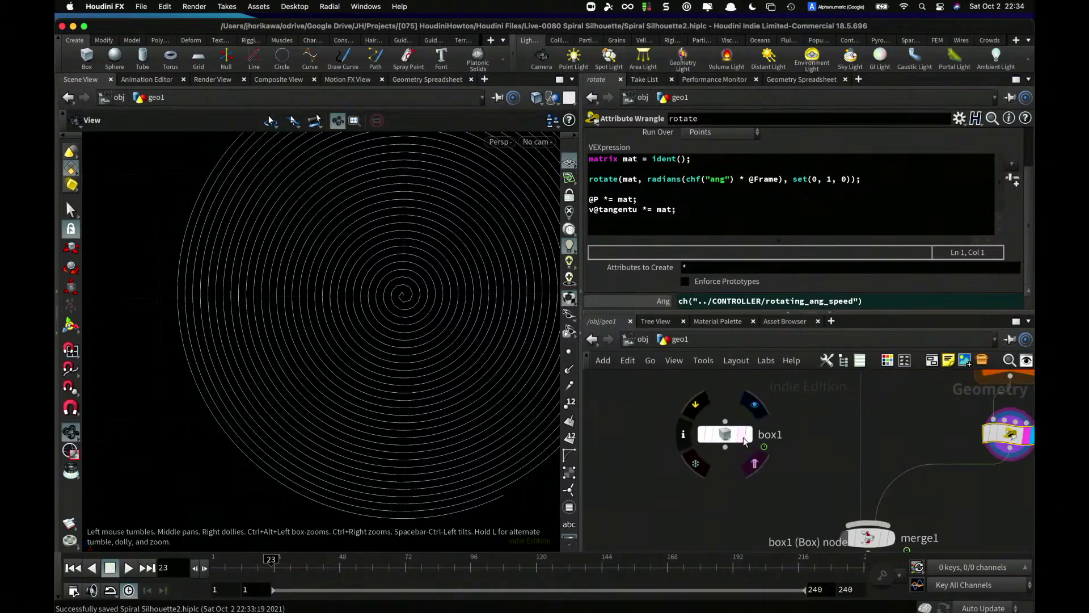
click(741, 436)
click(749, 435)
click(754, 464)
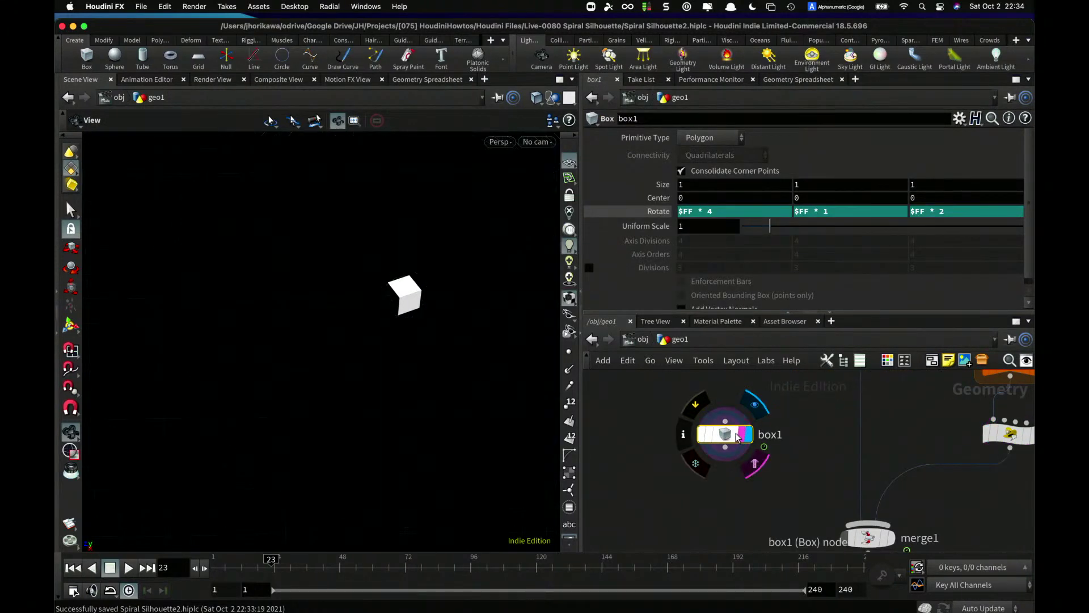
click(878, 536)
key(h)
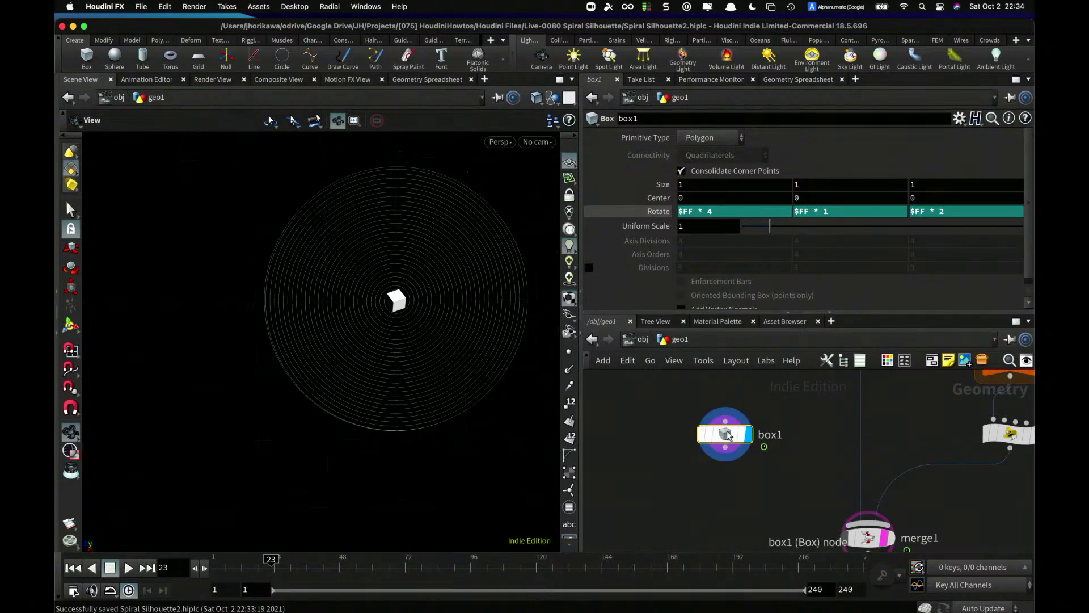
- Enlarge box1 to a uniform scale of about 7.87 and play the animation to check its rotation inside the spiral
drag(773, 227, 963, 231)
drag(475, 288, 433, 348)
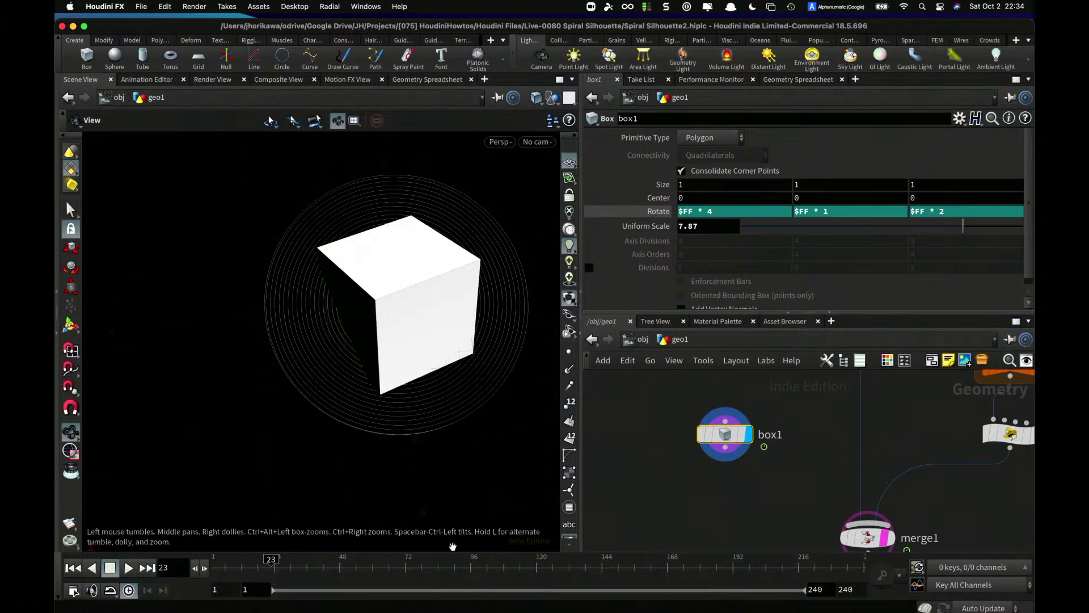
click(130, 569)
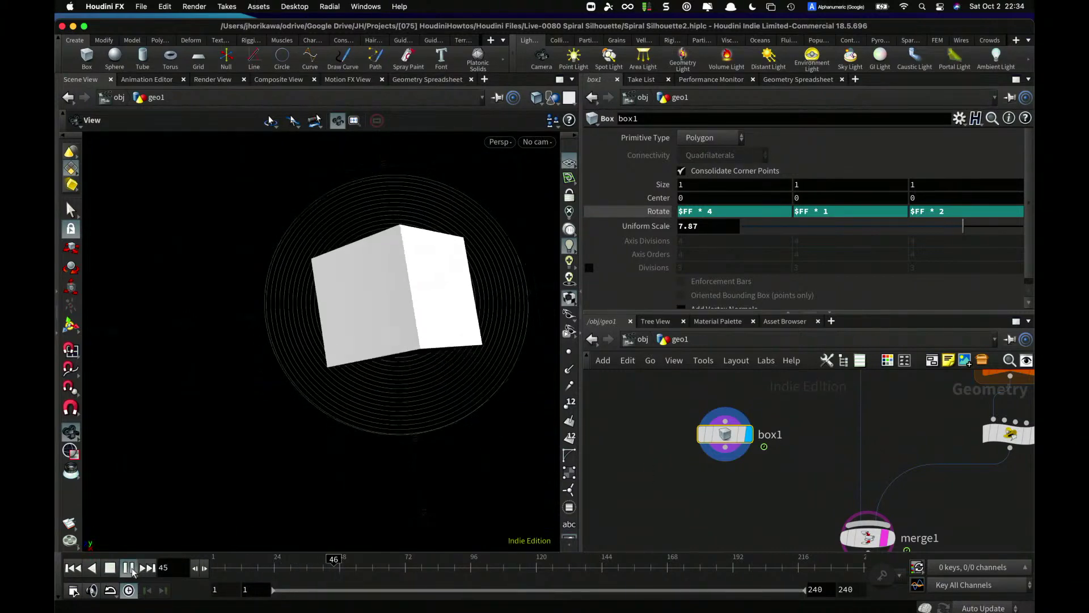
click(130, 568)
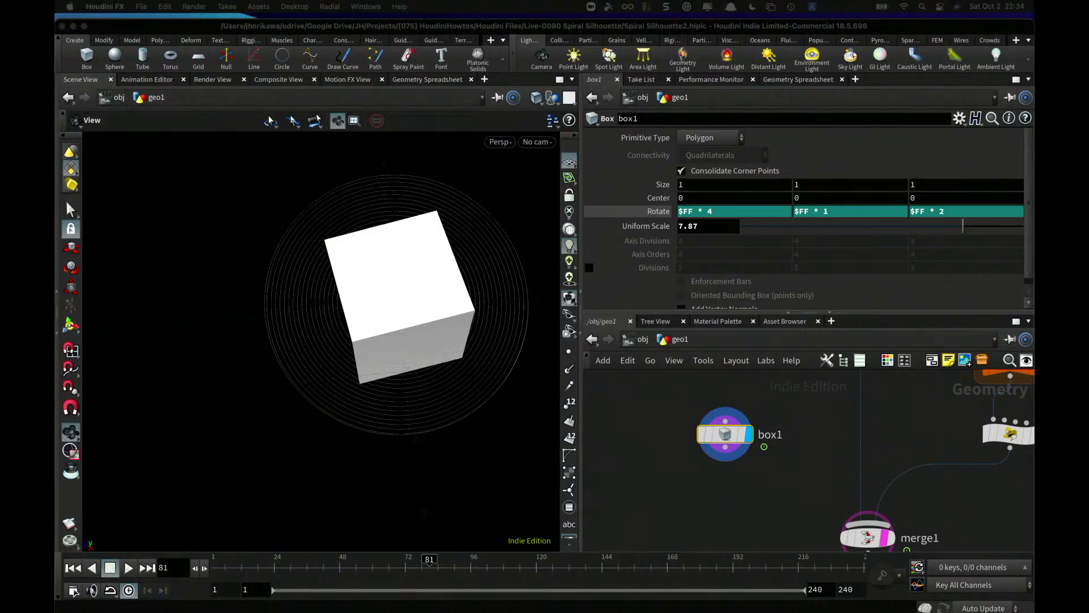
- Move box1 next to the rotate wrangle and merge1 further down to free space between them
click(725, 434)
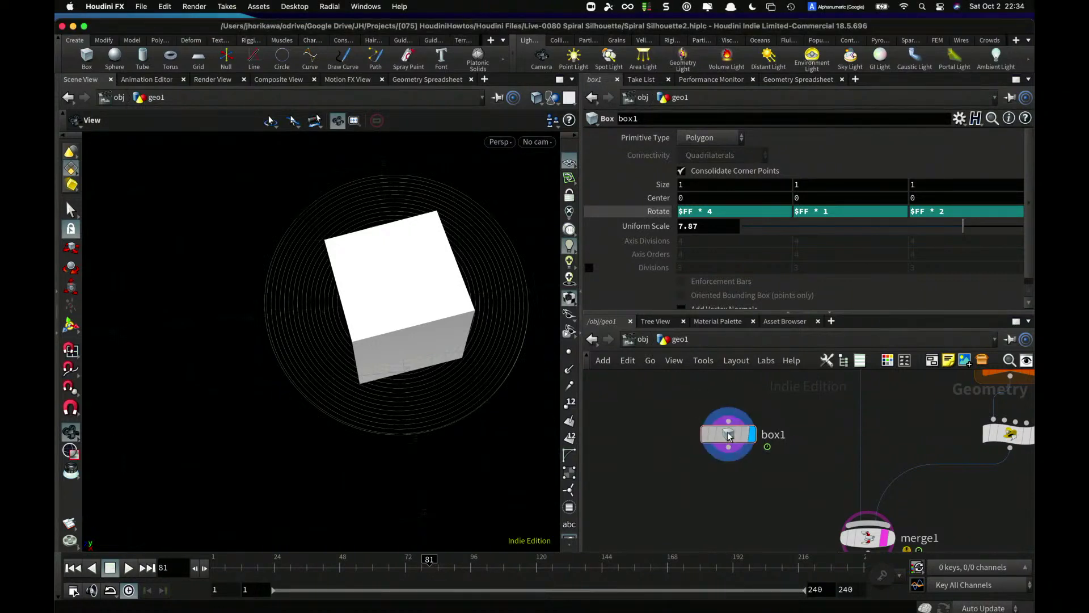
drag(725, 434, 906, 420)
middle_drag(893, 473, 890, 419)
drag(867, 481, 804, 518)
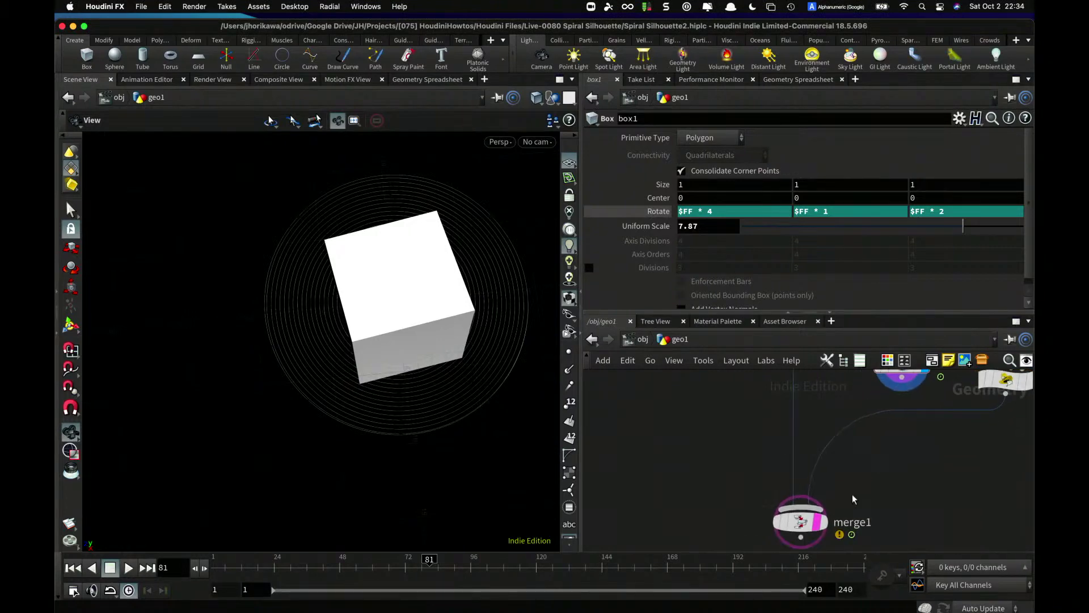
middle_drag(941, 459, 850, 499)
- Add a Point Wrangle node below box1 and the rotate wrangle
key(Tab)
text(pointwra)
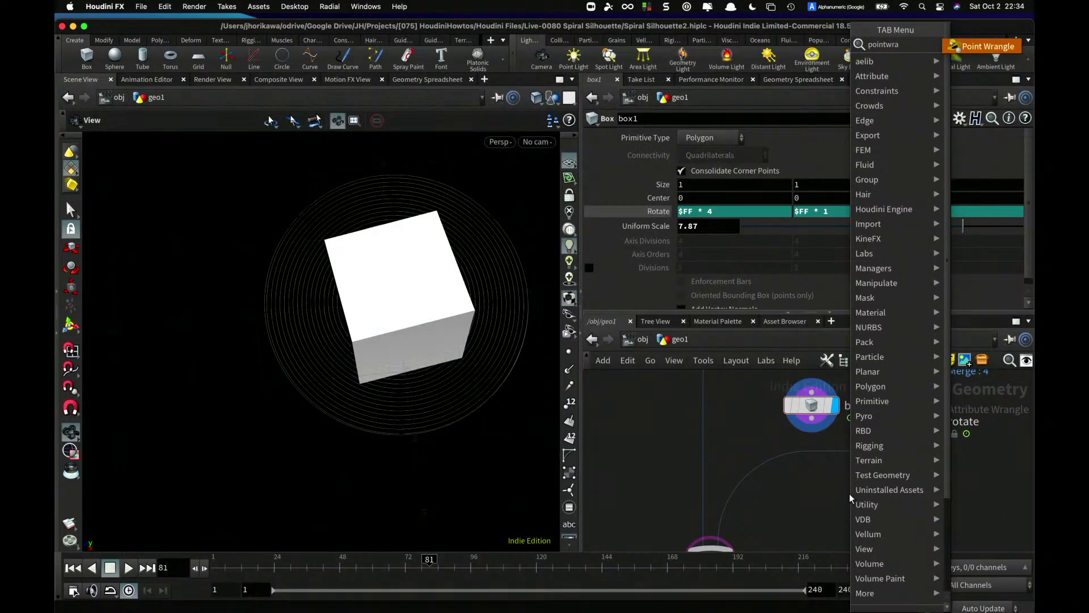
key(Return)
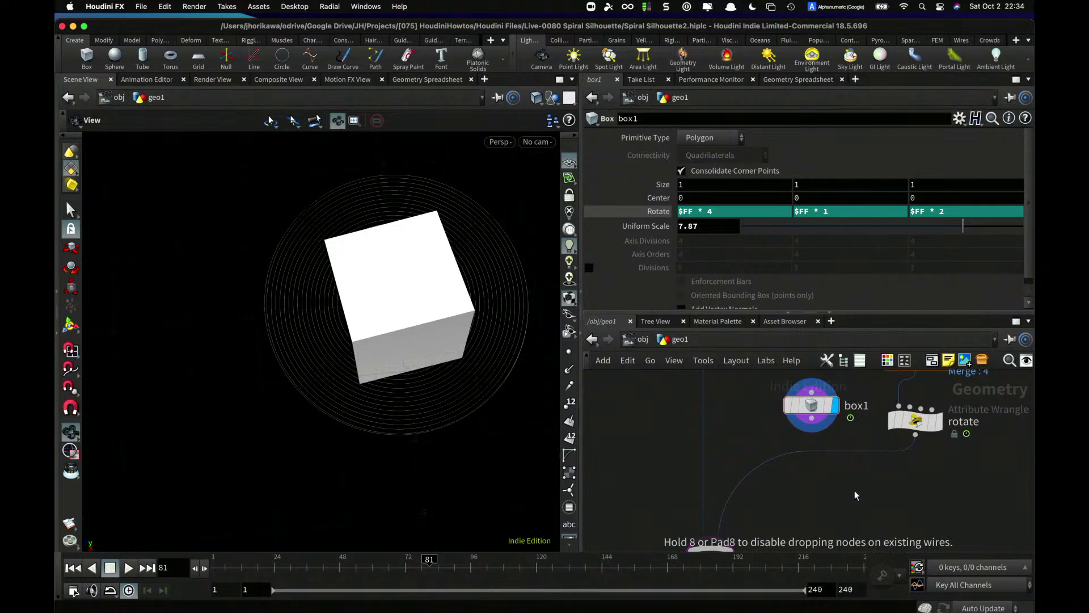
click(851, 493)
- Display the rotate wrangle and examine its node info for primitives and attributes
click(937, 426)
click(943, 448)
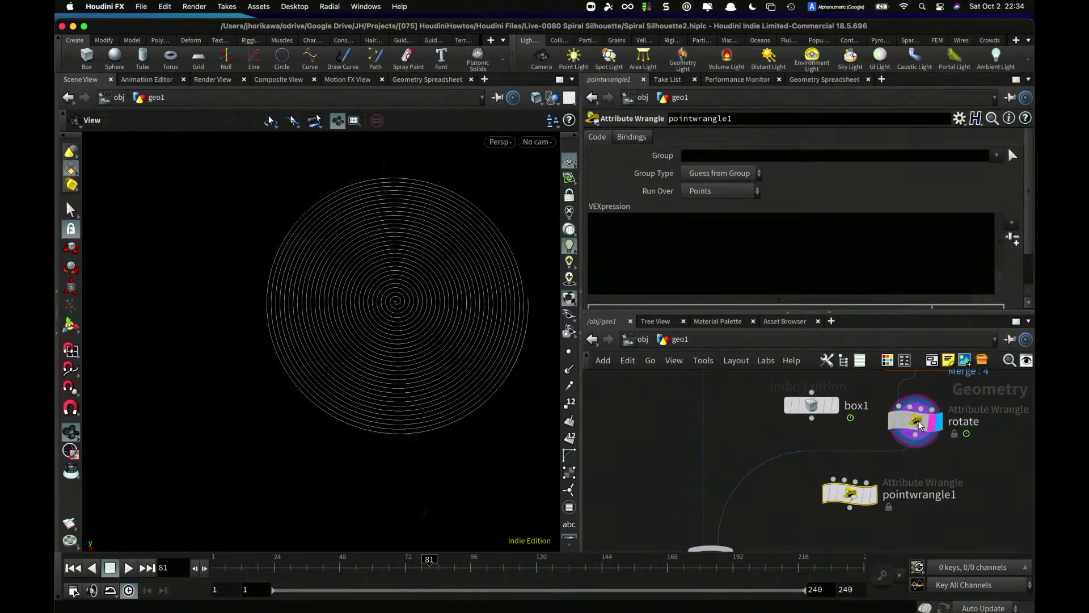
drag(917, 426, 919, 421)
middle_click(919, 421)
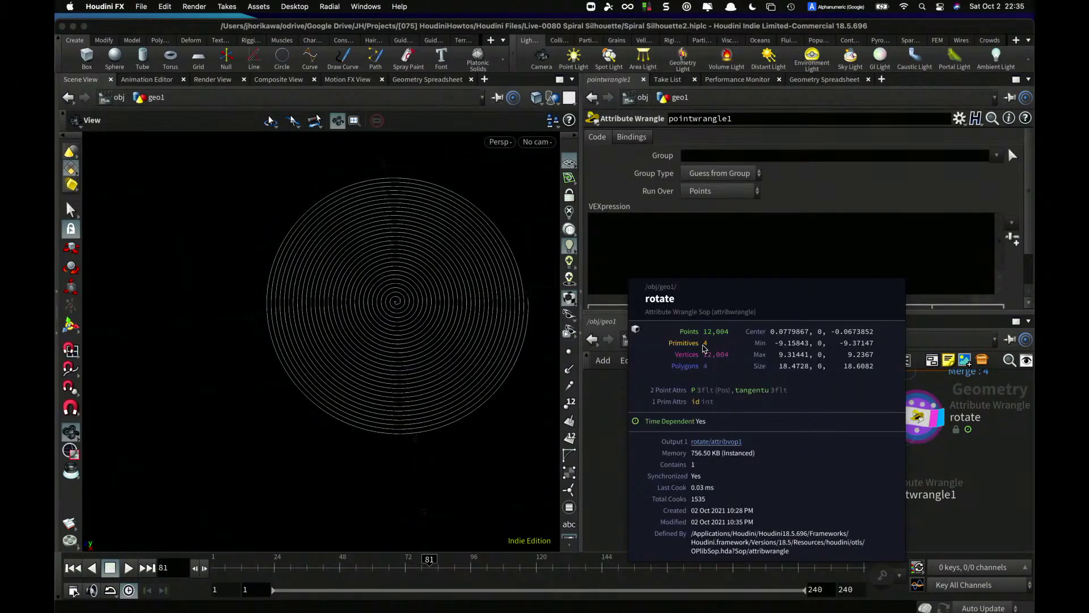
- Connect the rotate wrangle to pointwrangle1's first input and box1 to its second, and display box1
drag(912, 436, 834, 479)
mouse_move(812, 419)
mouse_down()
mouse_move(844, 479)
mouse_move(806, 416)
mouse_move(811, 403)
mouse_up()
click(828, 415)
click(821, 416)
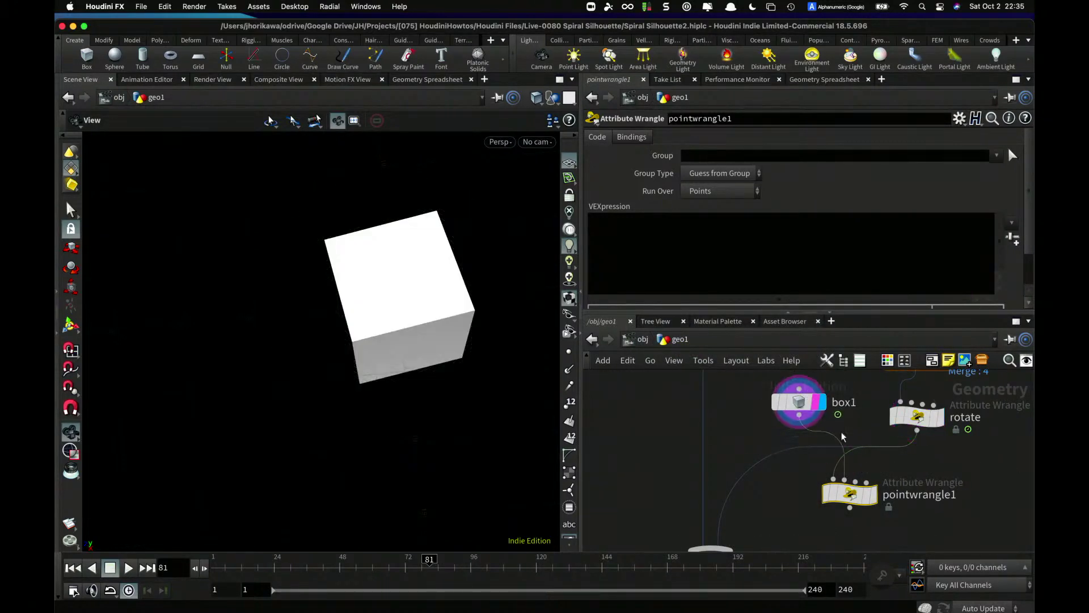
- Display pointwrangle1, spread it and box1 apart, and disconnect box1 from the wrangle's second input
click(873, 493)
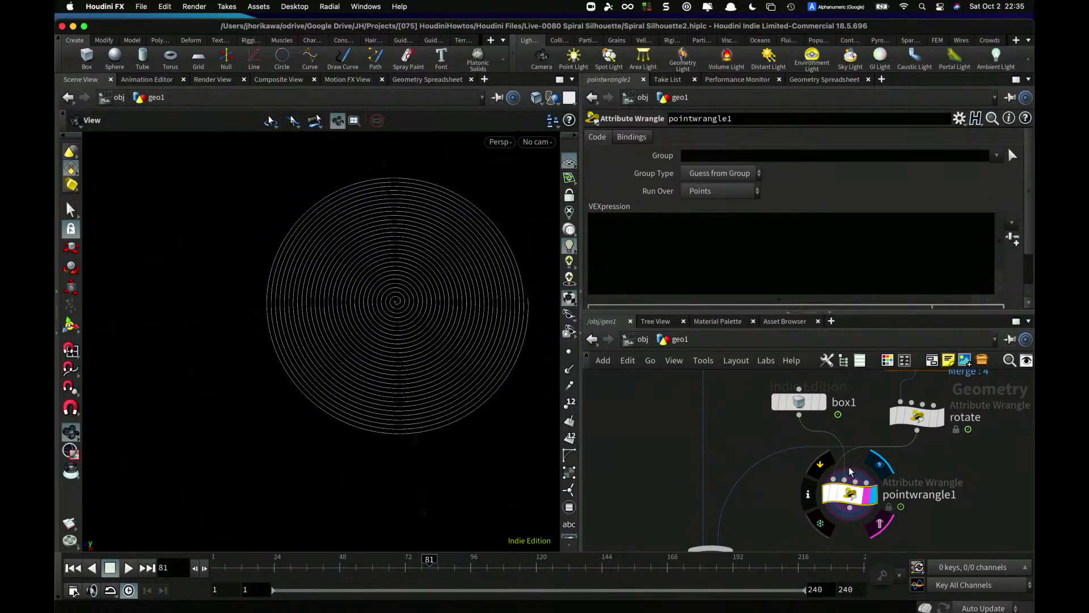
drag(800, 399, 795, 416)
scroll(839, 465, down, 4)
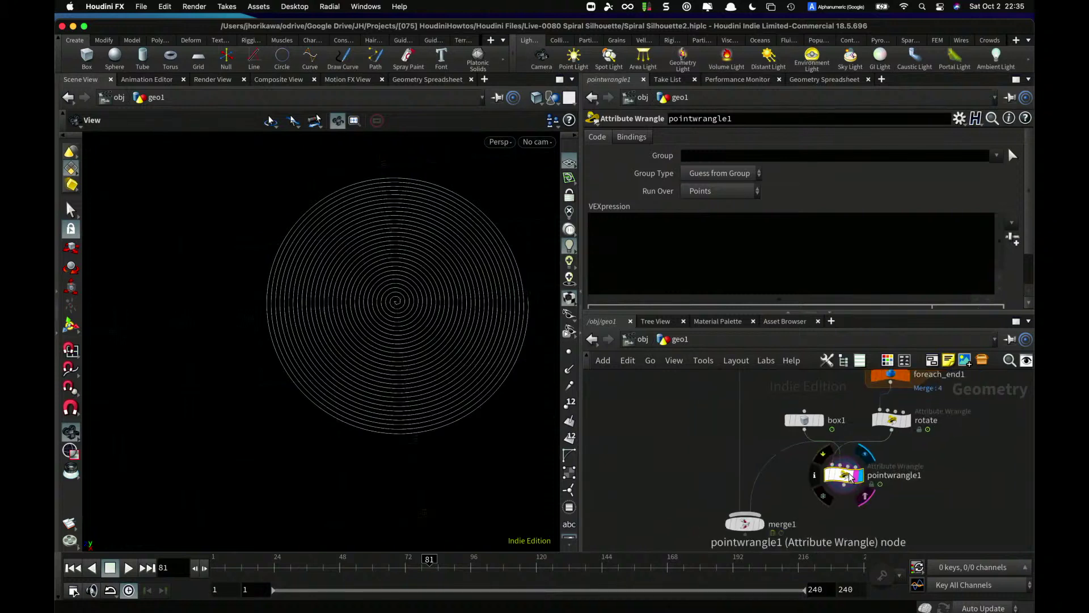
middle_drag(889, 461, 884, 541)
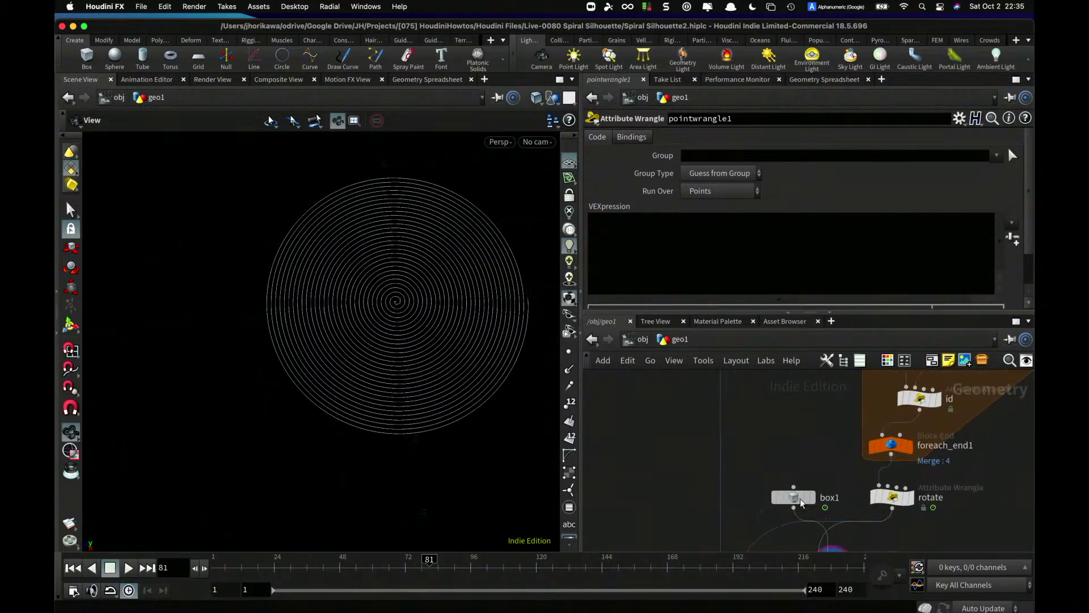
drag(793, 498, 785, 464)
middle_drag(836, 549, 824, 478)
mouse_move(823, 478)
mouse_down()
mouse_move(829, 434)
mouse_move(823, 495)
mouse_up()
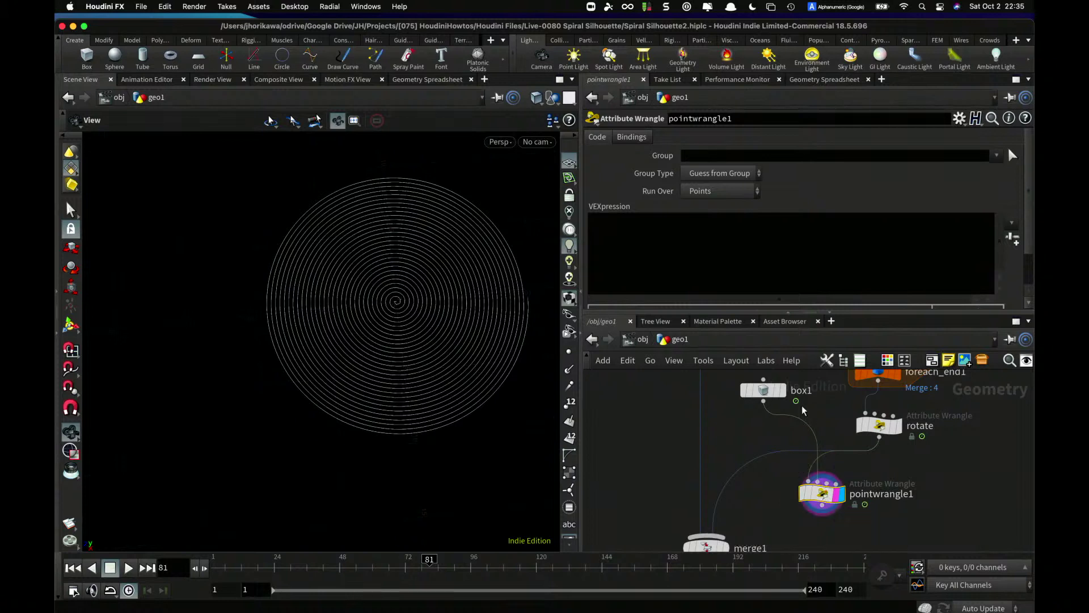
mouse_move(765, 392)
mouse_down()
mouse_move(805, 414)
mouse_move(770, 386)
mouse_up()
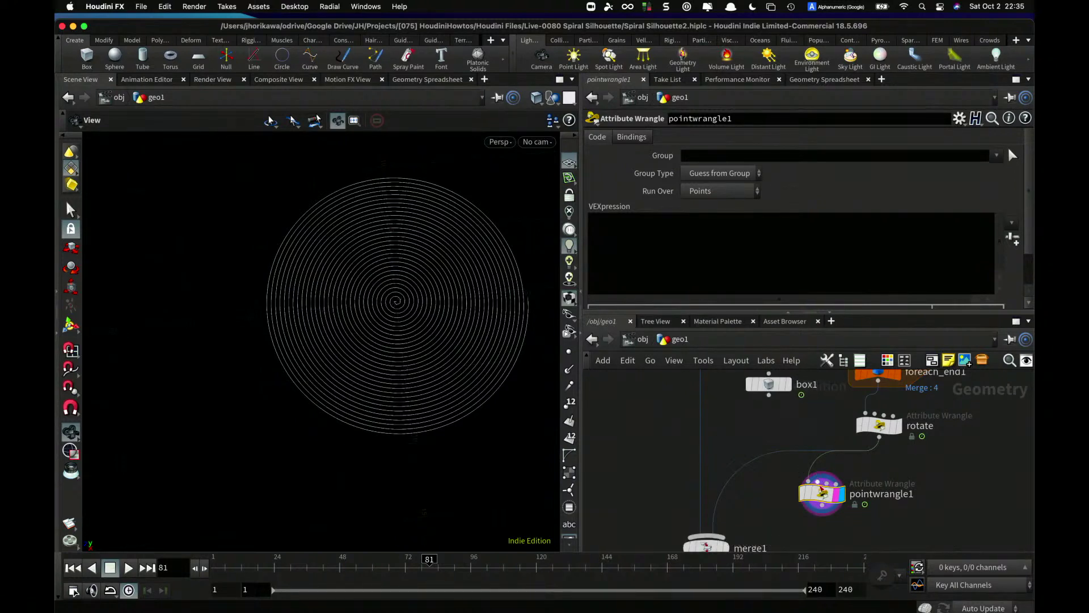
- Move pointwrangle1 directly below the rotate wrangle and shift merge1 farther away from the two wrangles
drag(823, 493, 907, 504)
middle_drag(745, 421, 767, 427)
scroll(762, 471, down, 3)
scroll(762, 482, up, 3)
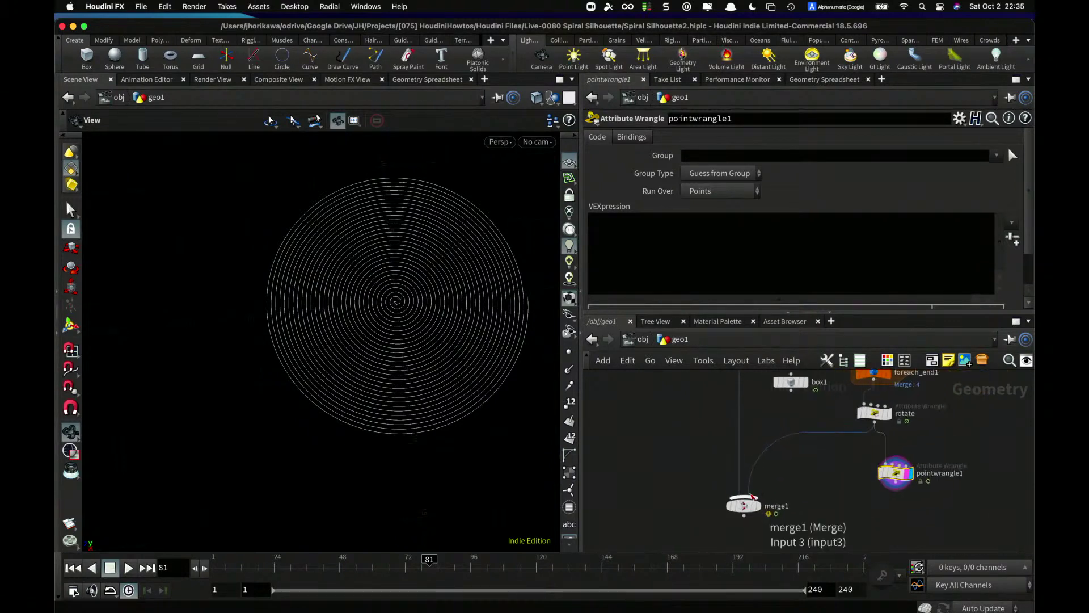
drag(744, 505, 673, 512)
middle_drag(792, 435, 762, 477)
scroll(764, 476, up, 2)
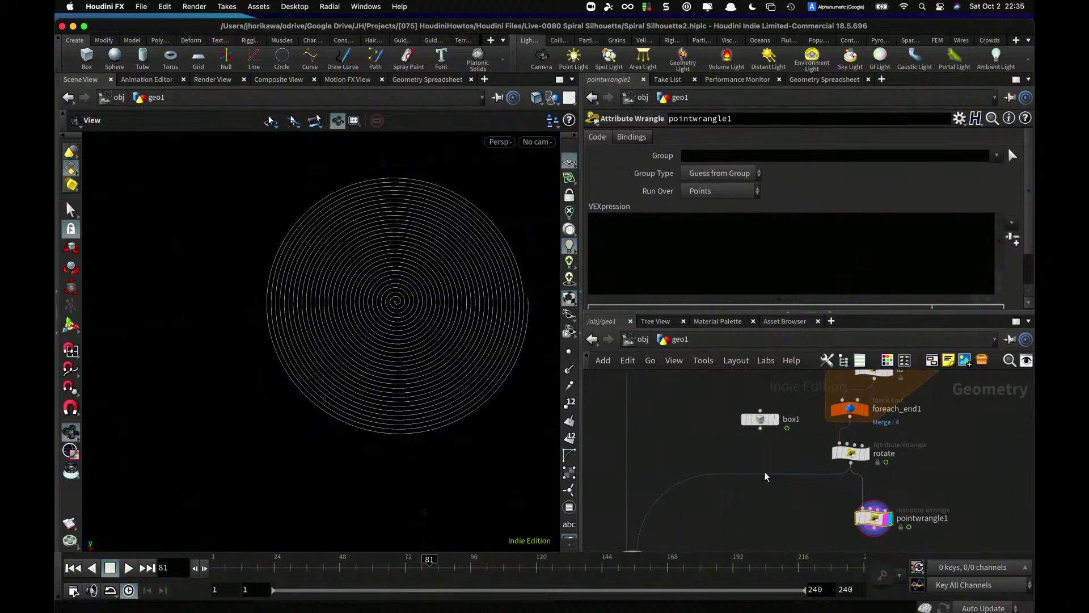
- Move box1 away from the spiral node chain, then display and select it to view its shape from another angle
middle_drag(776, 448, 782, 521)
scroll(782, 521, up, 2)
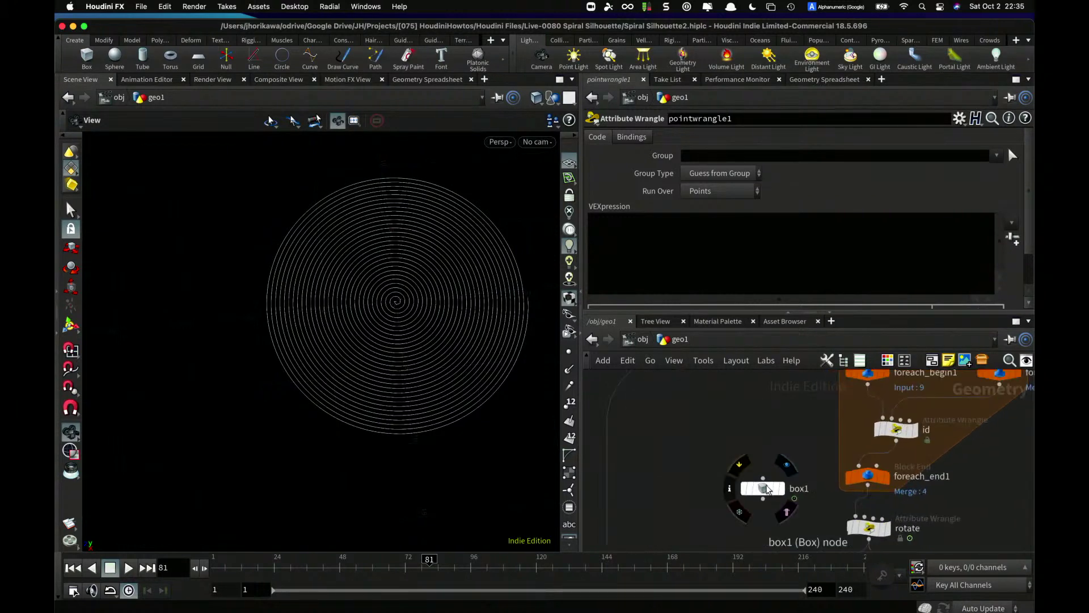
drag(773, 491, 745, 437)
scroll(752, 437, up, 2)
click(758, 434)
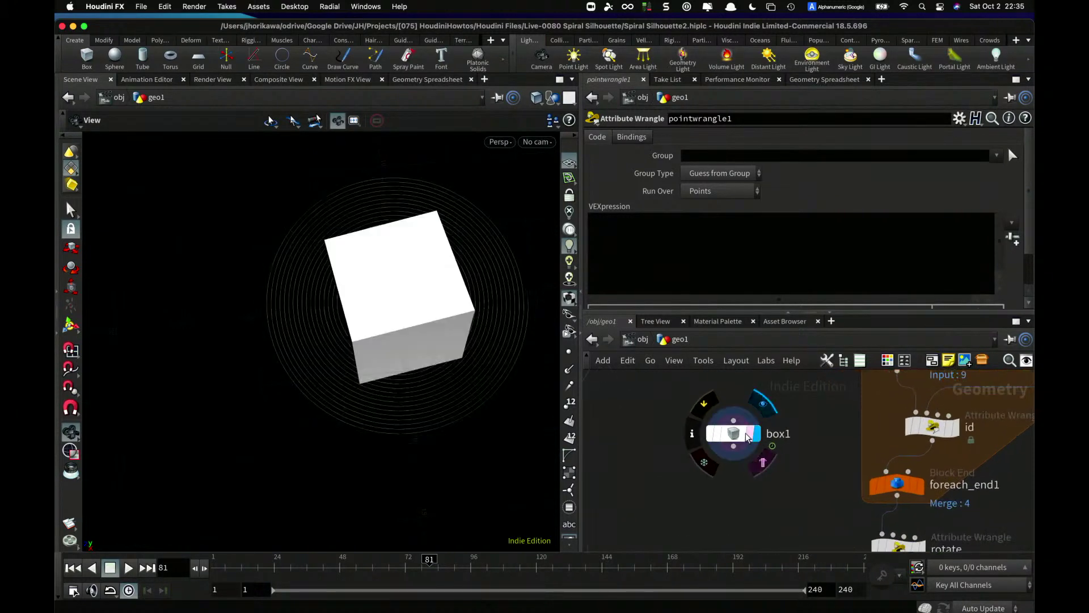
click(732, 434)
drag(477, 272, 425, 302)
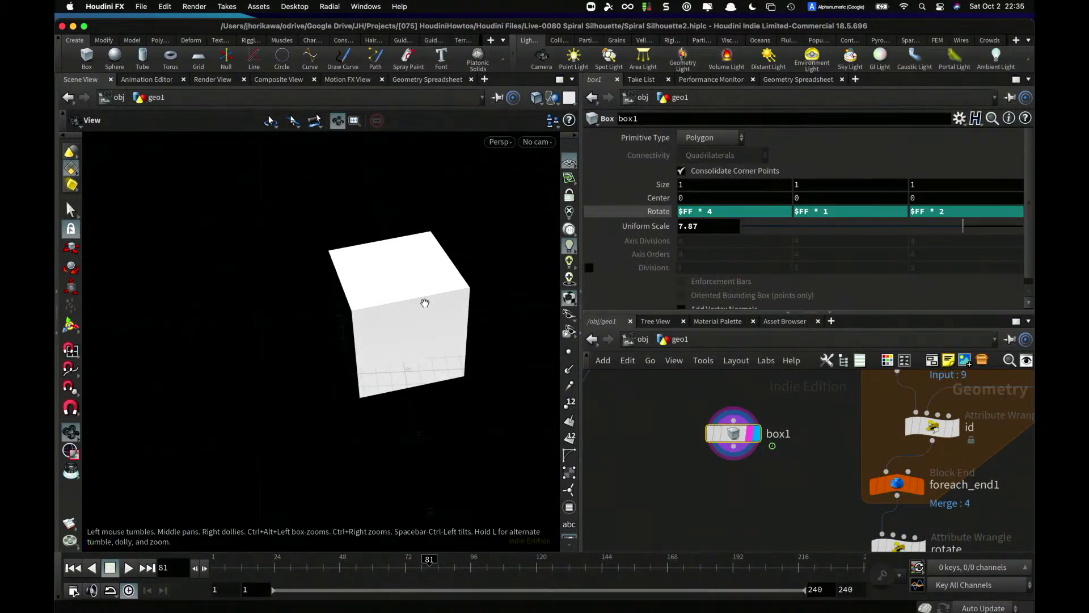
mouse_move(403, 304)
mouse_down()
mouse_move(415, 337)
mouse_move(433, 287)
mouse_move(346, 290)
mouse_move(430, 324)
mouse_move(350, 394)
mouse_move(270, 326)
mouse_move(379, 314)
mouse_move(418, 333)
mouse_move(413, 319)
mouse_up()
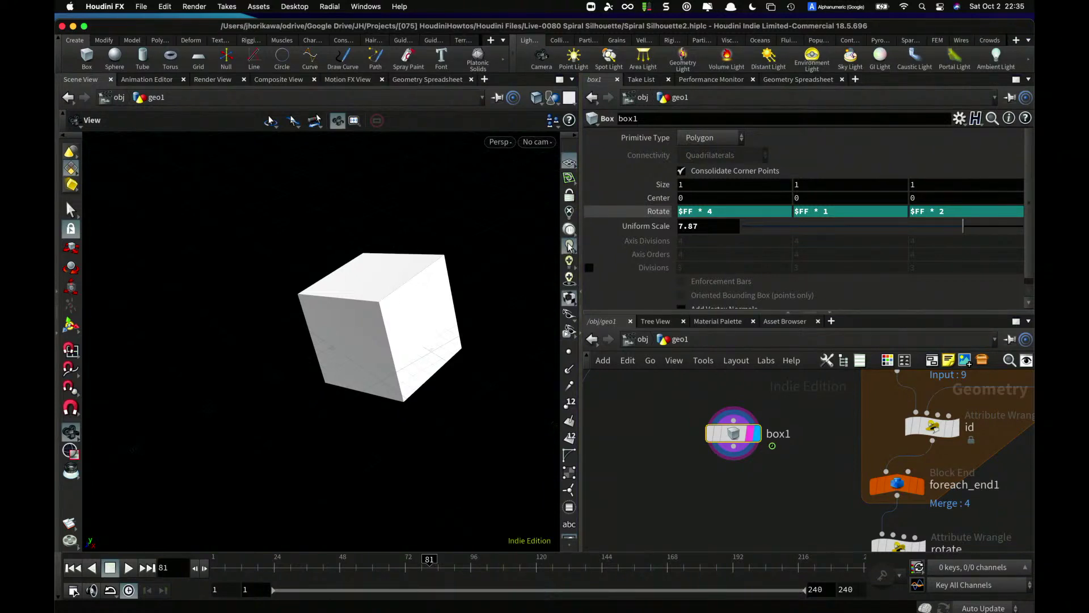
- Disable lighting in the viewport and examine box1's flat silhouette from several angles
click(569, 245)
click(569, 211)
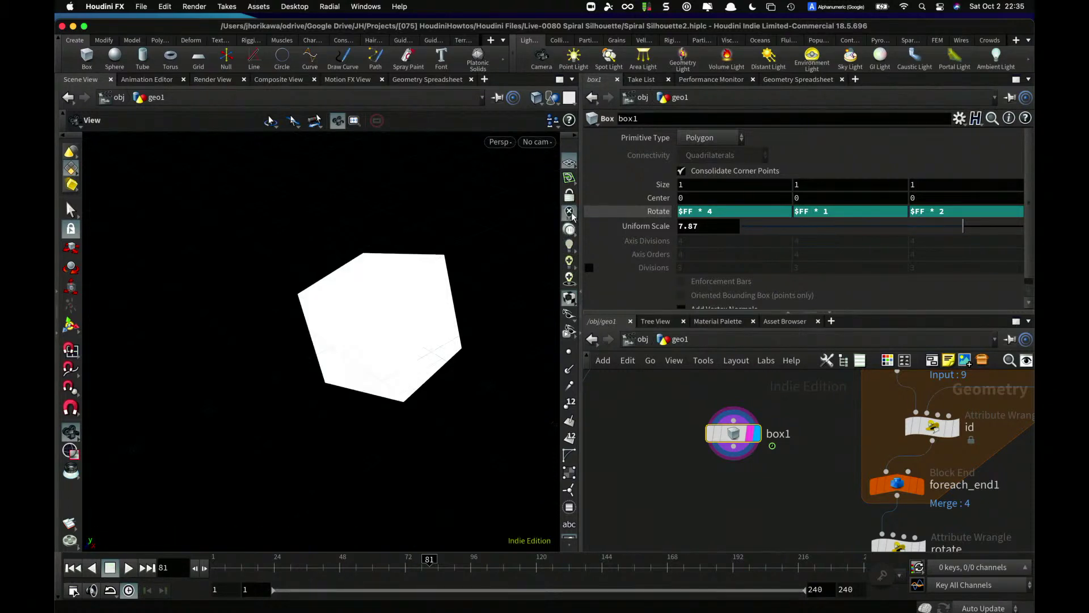
drag(429, 276, 434, 437)
middle_drag(728, 491, 728, 461)
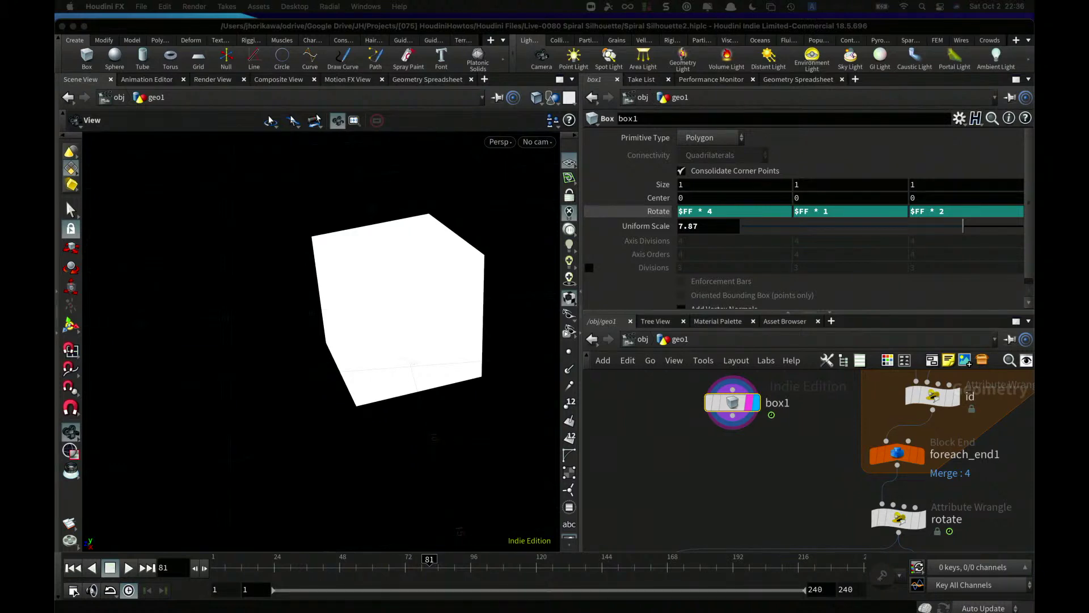
scroll(382, 284, down, 6)
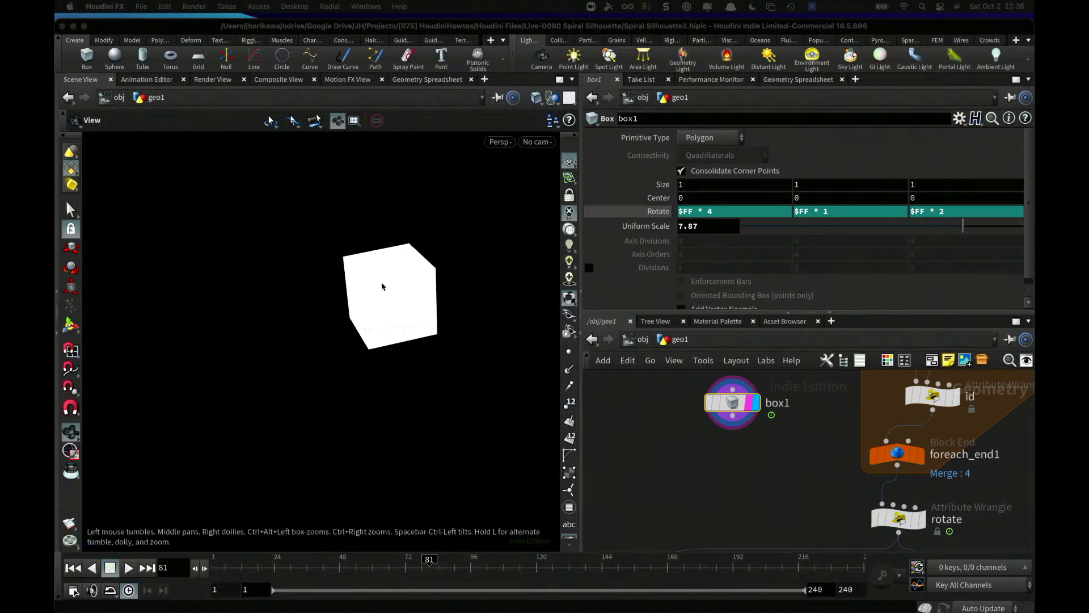
mouse_move(375, 330)
mouse_down()
mouse_move(350, 389)
mouse_move(369, 336)
mouse_up()
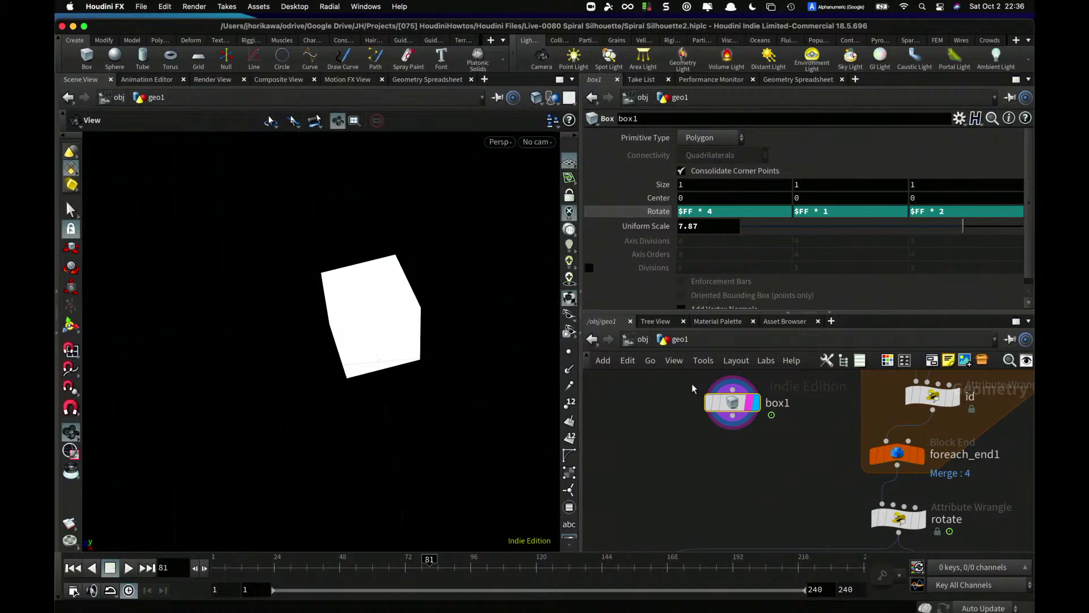
- Add a Line node below box1 and inspect the displayed line in the viewport
key(Tab)
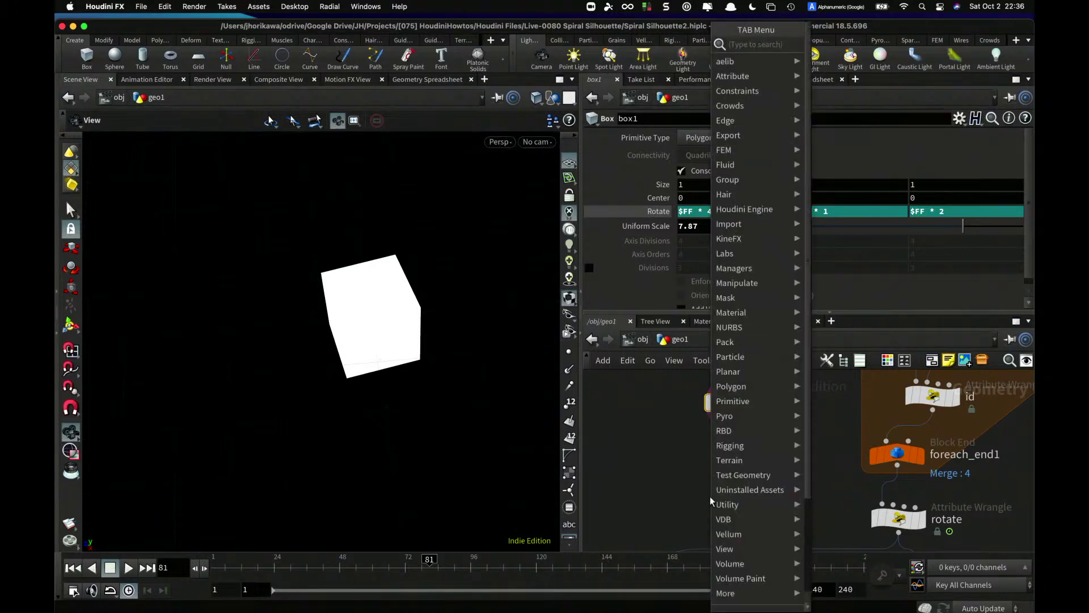
text(line)
key(Return)
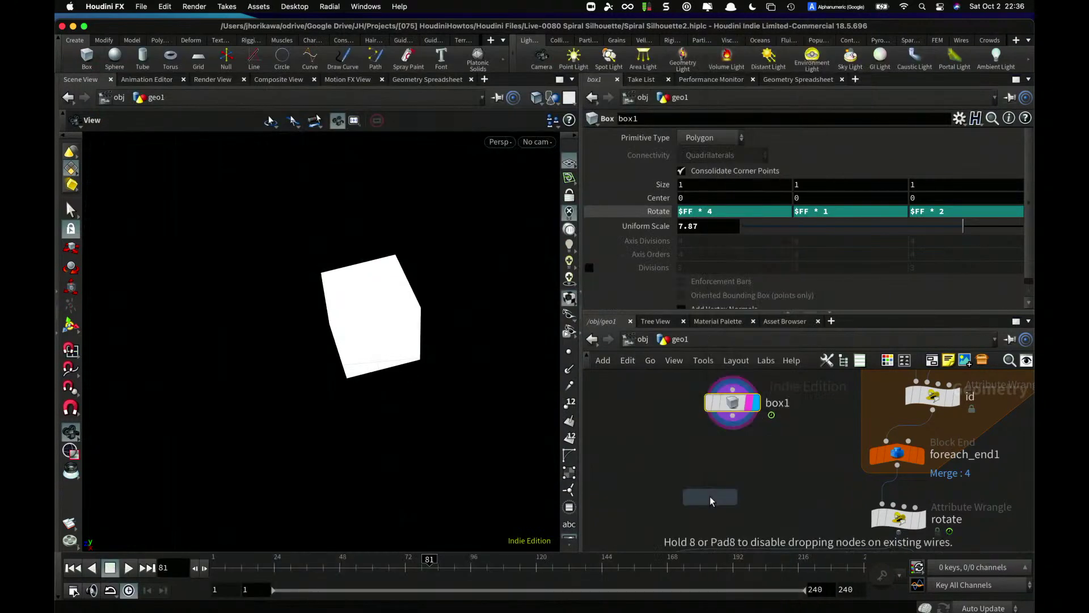
click(679, 467)
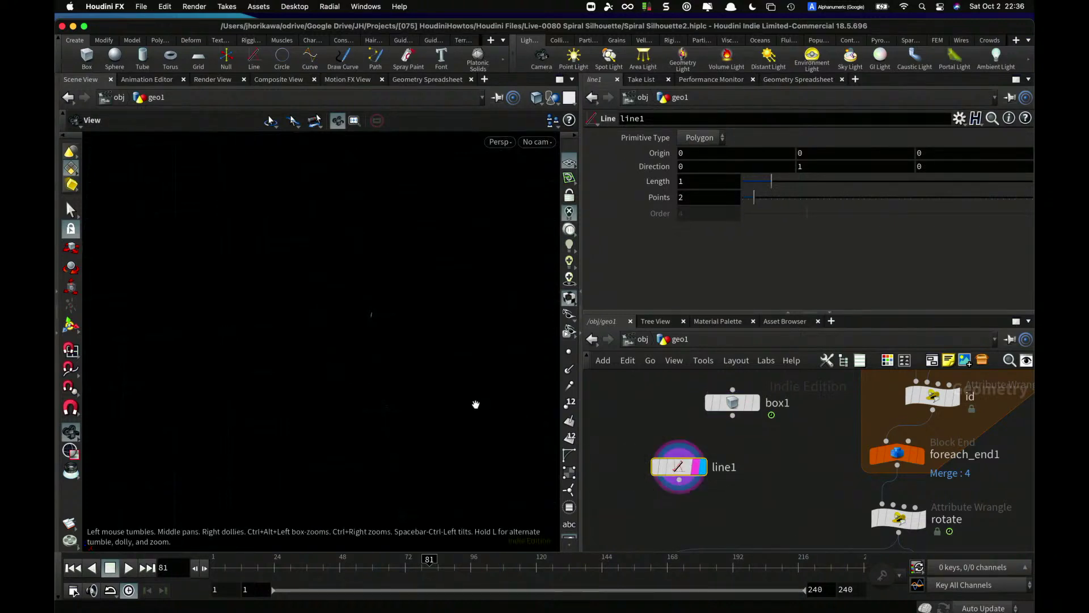
drag(386, 365, 348, 315)
drag(392, 234, 347, 287)
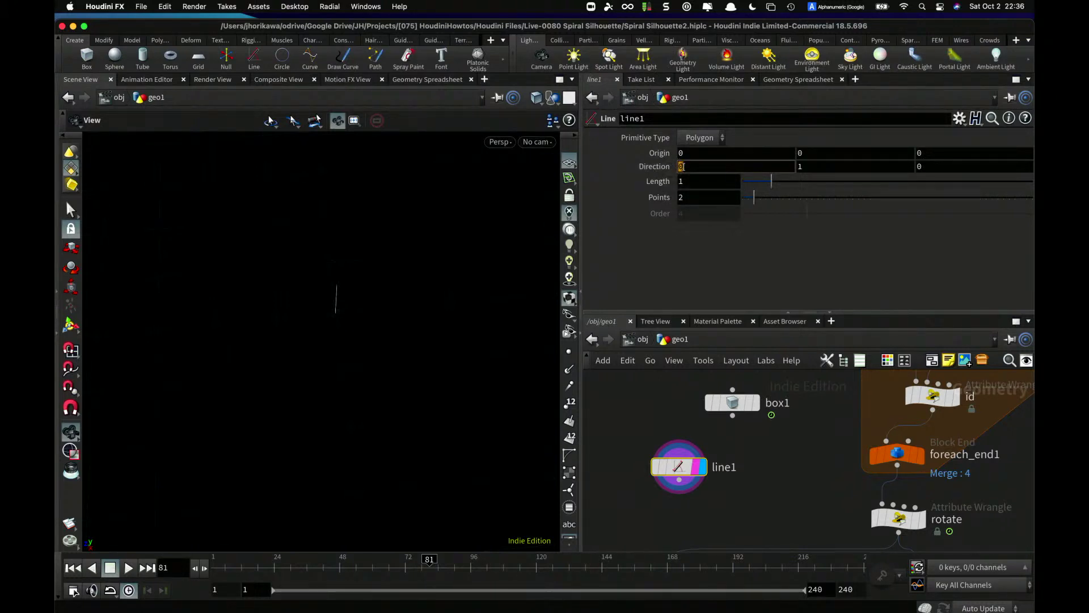
- Set the X and Y components of line1's Direction to -1
key(Tab)
text(-1)
key(Return)
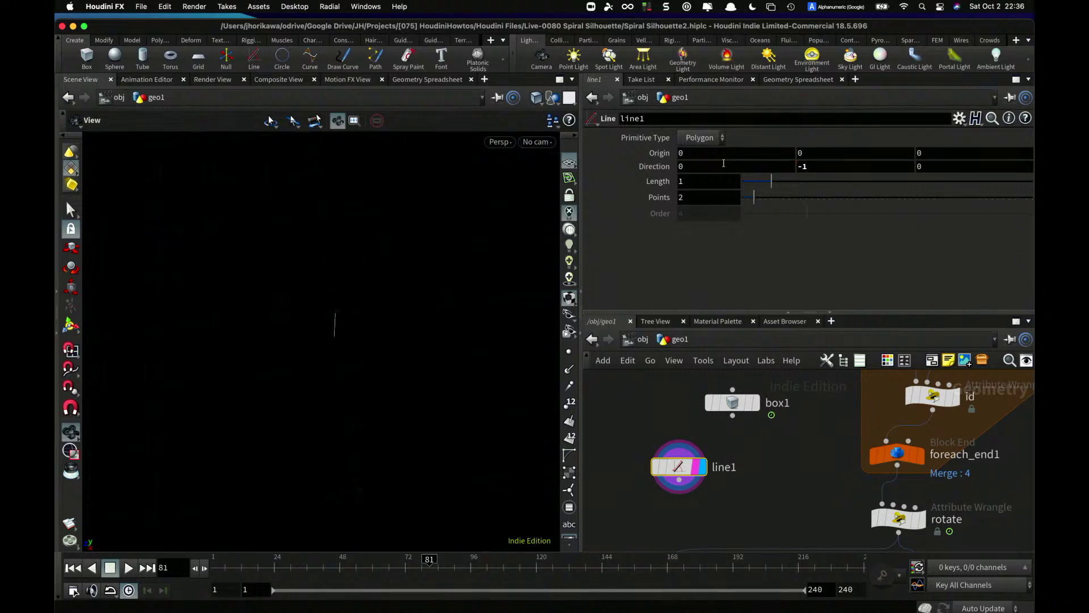
drag(709, 164, 655, 166)
text(-1)
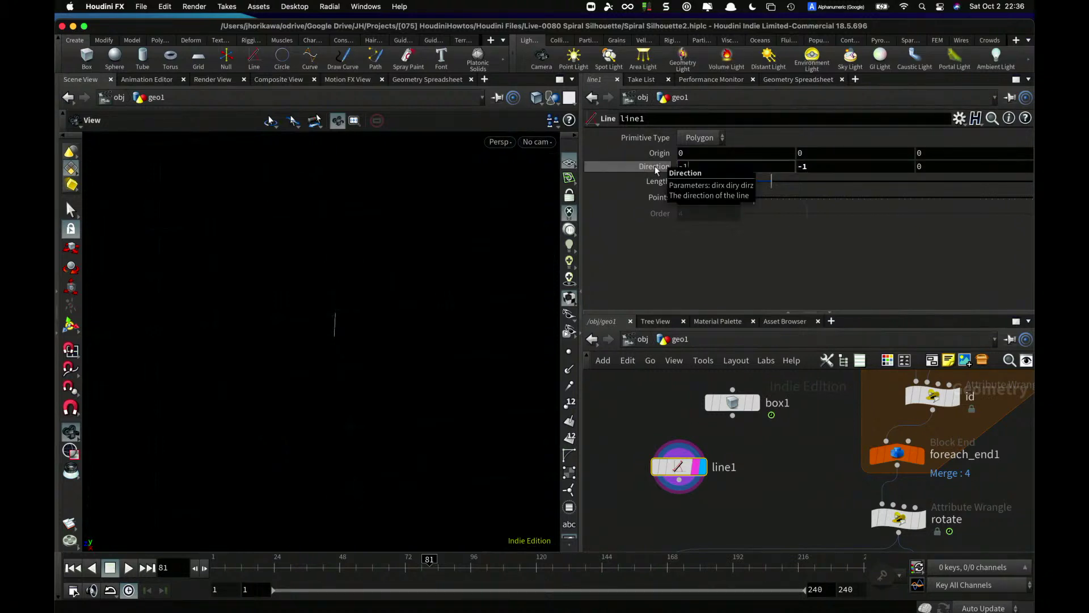
key(Return)
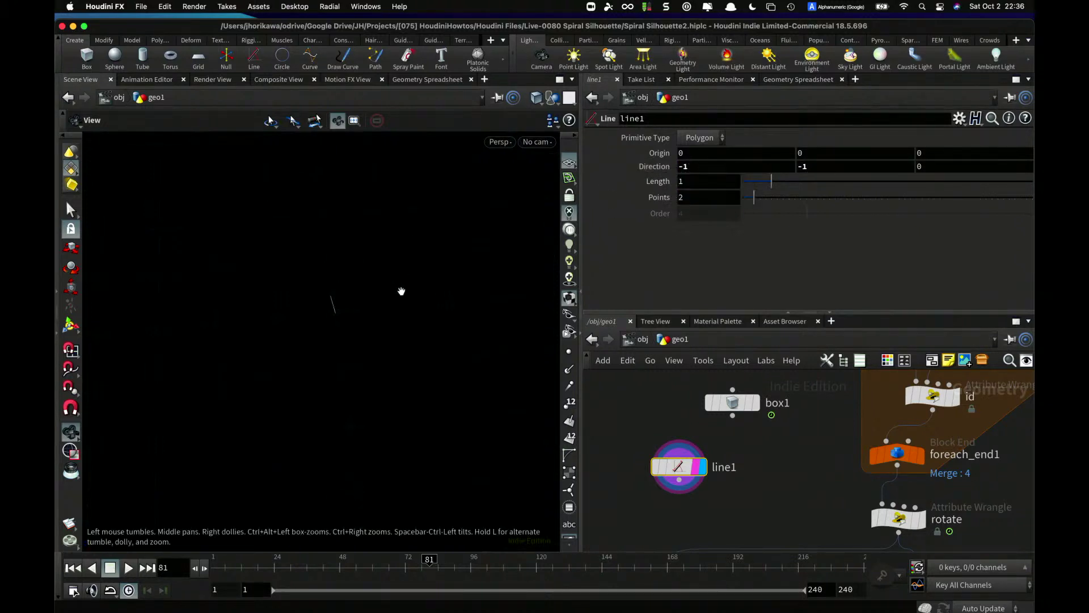
drag(401, 291, 559, 247)
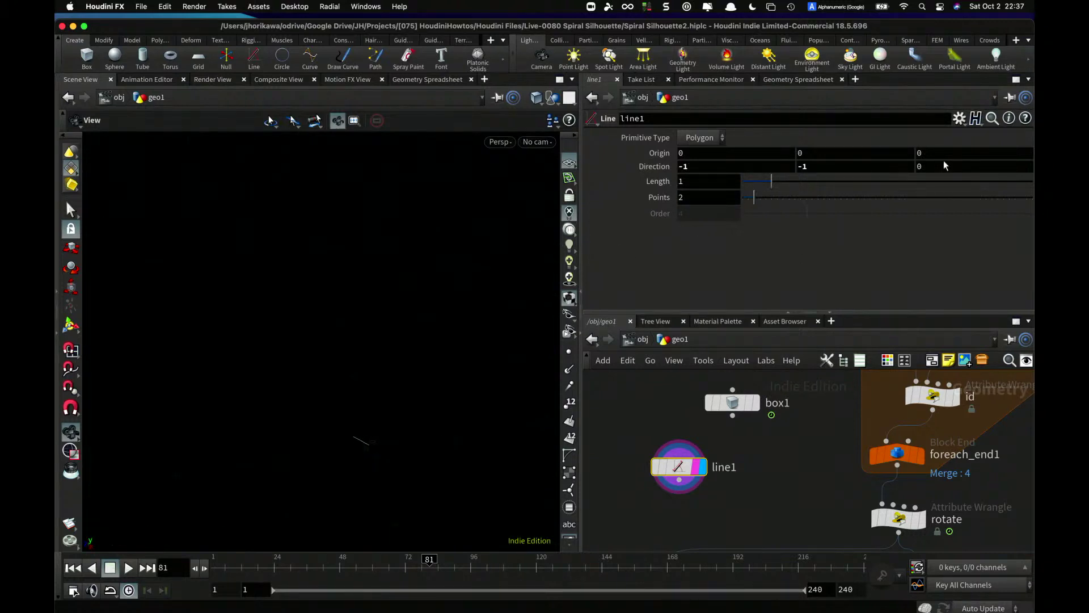
- Set the Z component of line1's Direction to 1 and check the line's orientation in the viewport
double_click(920, 165)
text(1)
key(Return)
drag(388, 369, 465, 343)
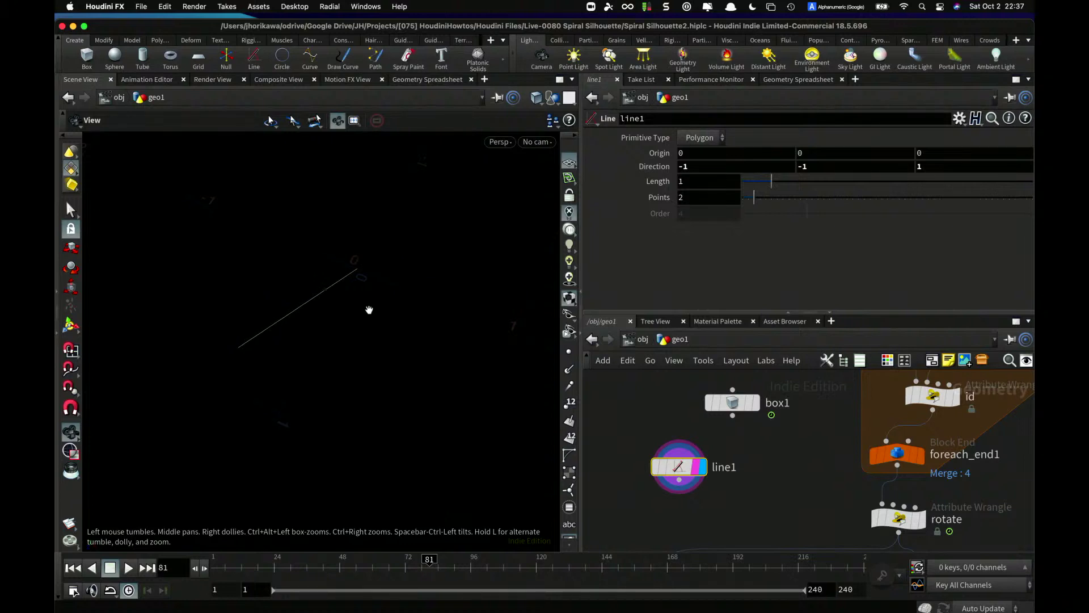
drag(369, 311, 336, 336)
middle_drag(336, 336, 260, 252)
mouse_move(363, 291)
mouse_down()
mouse_move(256, 325)
mouse_move(297, 326)
mouse_move(295, 278)
mouse_move(362, 282)
mouse_move(346, 287)
mouse_up()
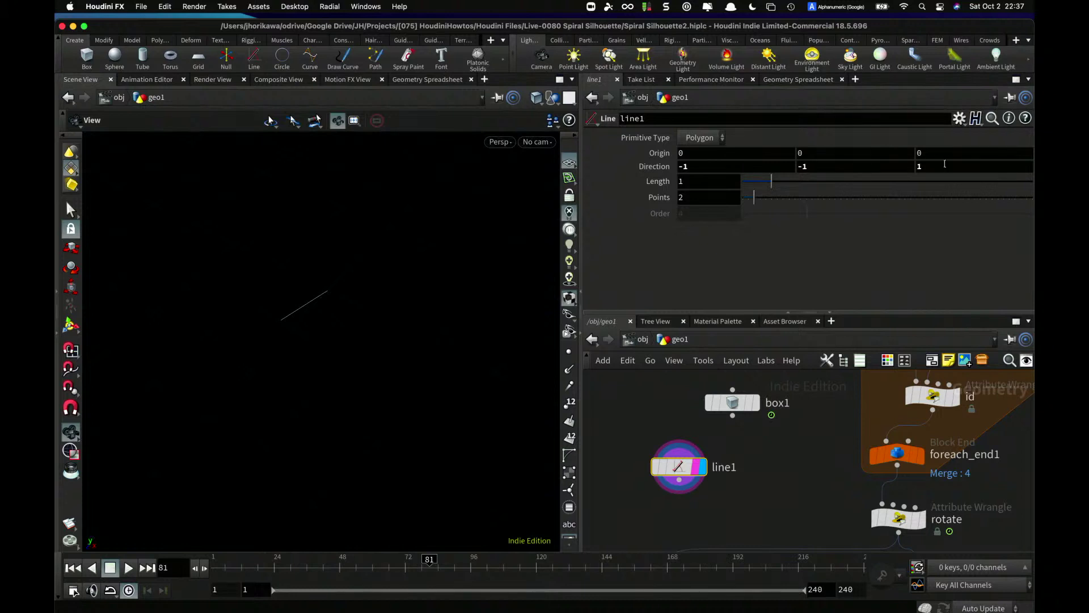
- Place line1 beside box1 and copy its Direction parameter
click(770, 168)
drag(679, 466, 648, 399)
right_click(660, 168)
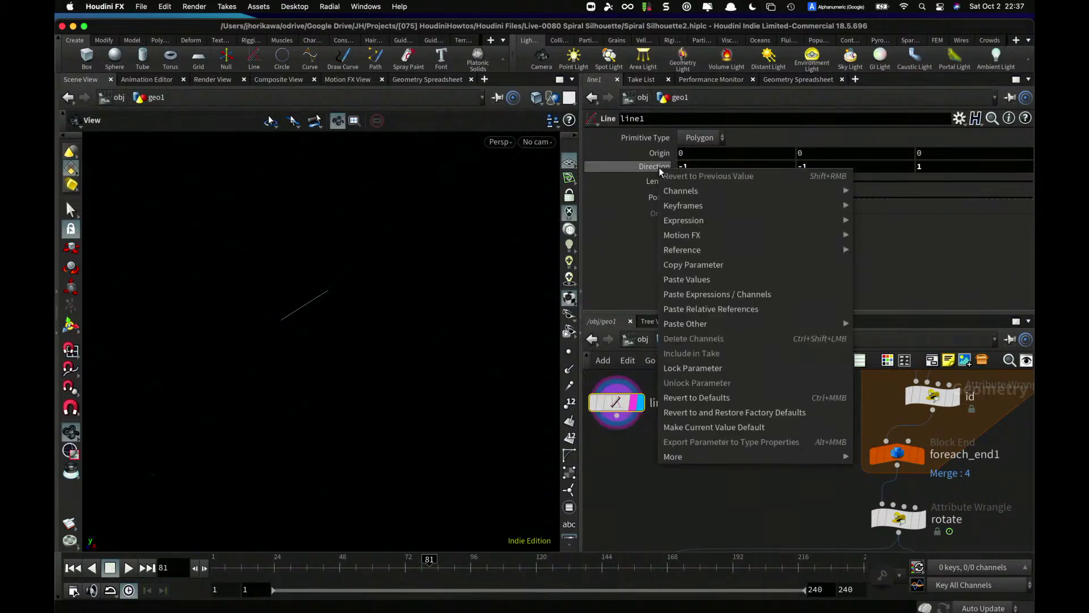
click(693, 263)
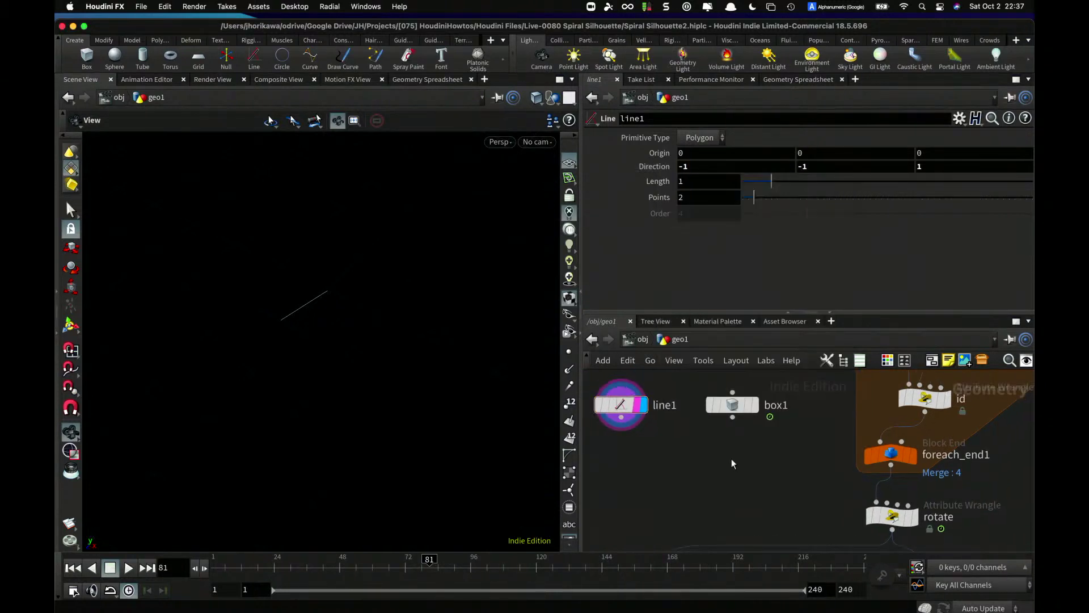
- Edit the CONTROLLER node's parameter interface and add a Float Vector 3 parameter after the rotating and speed parameter
scroll(731, 458, down, 5)
scroll(787, 442, up, 5)
click(794, 439)
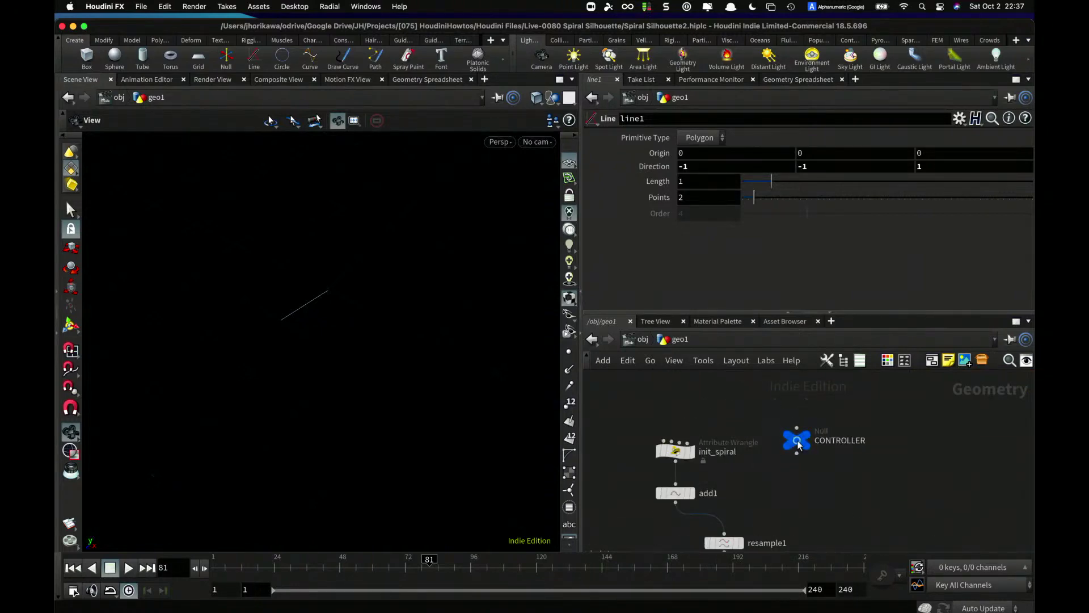
click(959, 119)
click(902, 132)
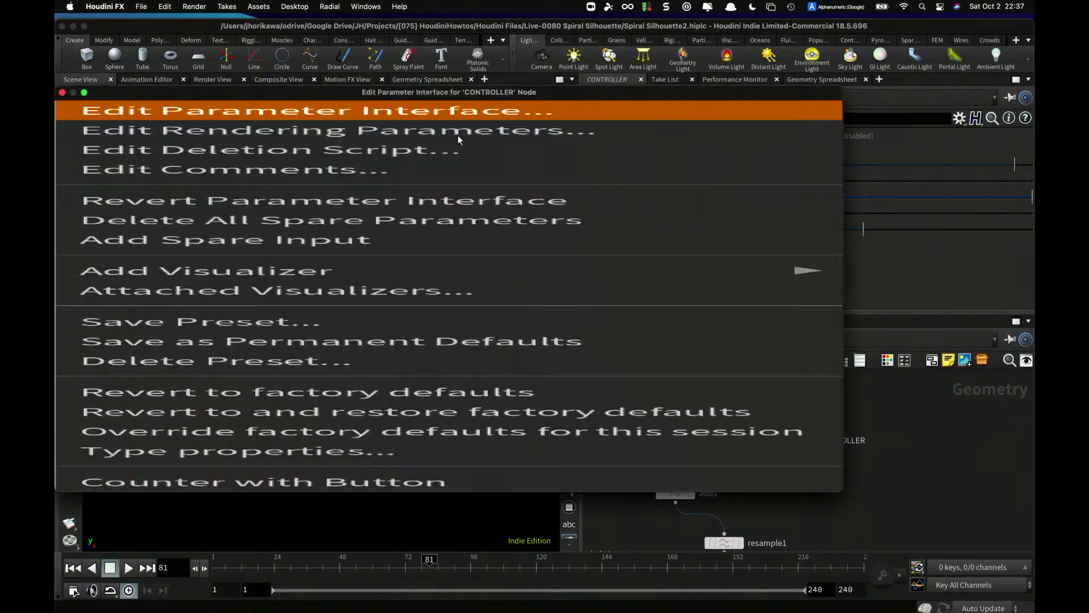
scroll(109, 330, down, 4)
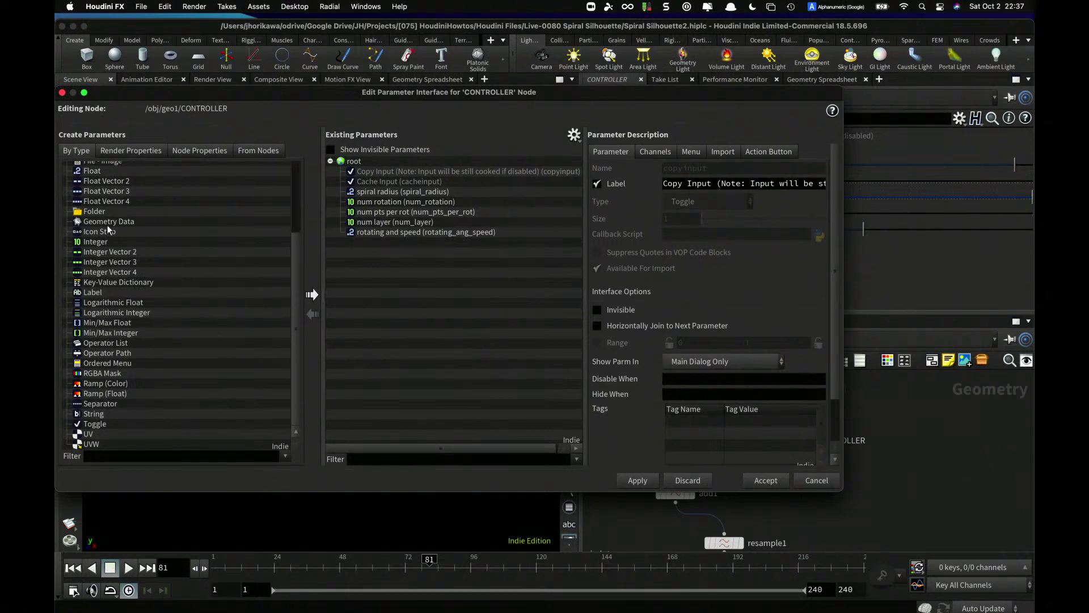
scroll(108, 229, up, 4)
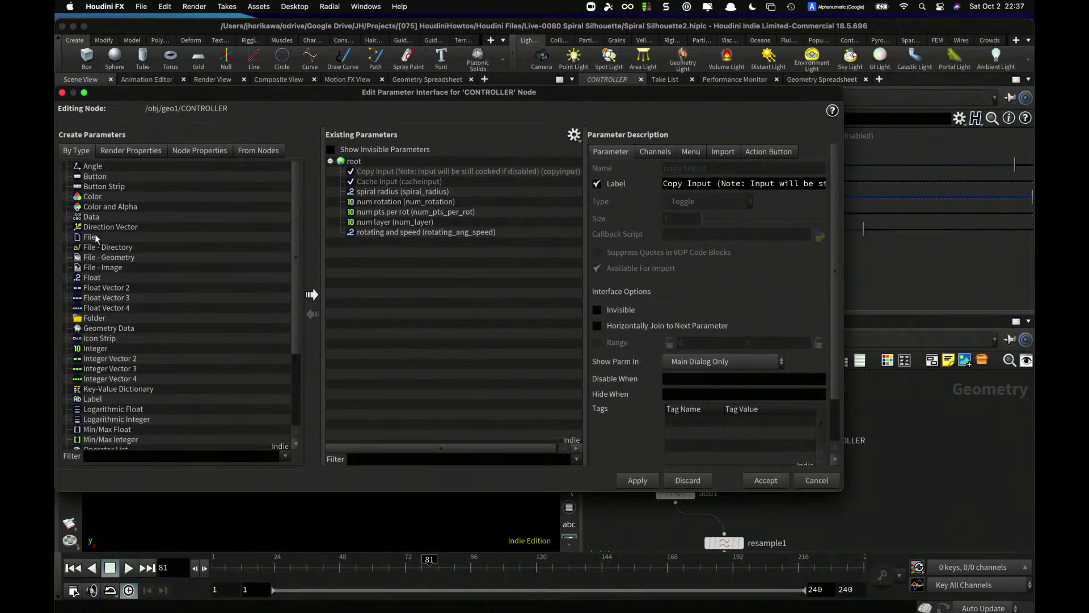
scroll(100, 249, down, 3)
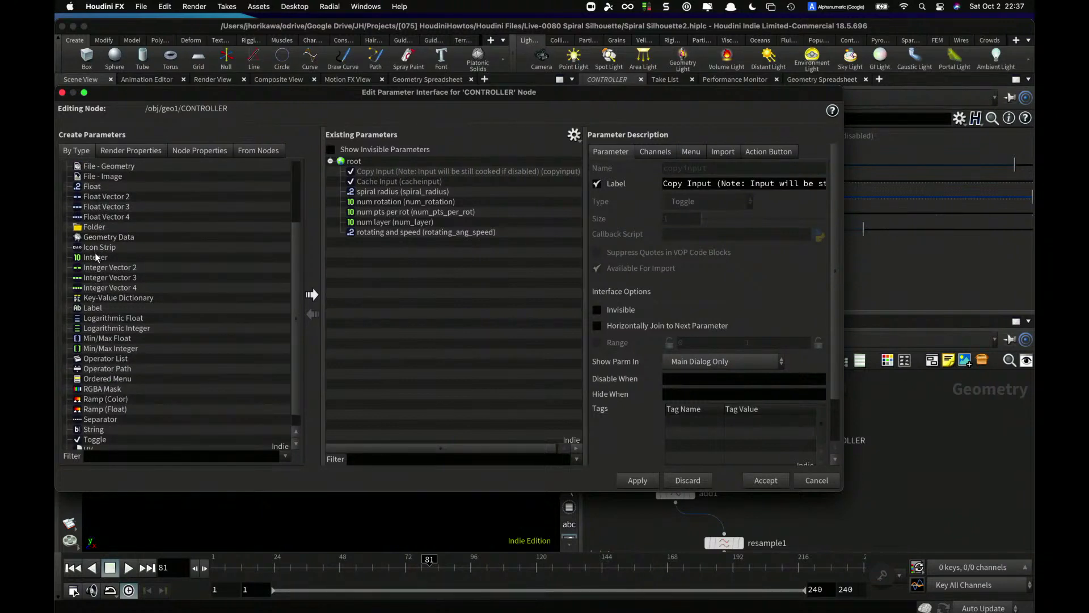
drag(97, 207, 405, 261)
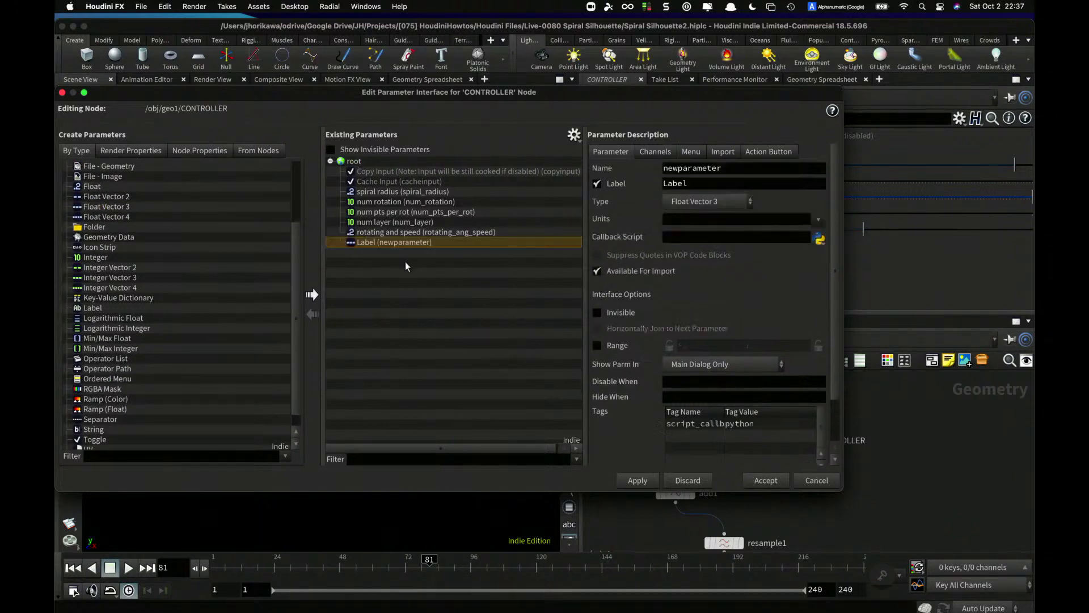
- Name the new vector parameter light_dir with the label "light dir" and accept the interface changes
double_click(707, 170)
key(BackSpace)
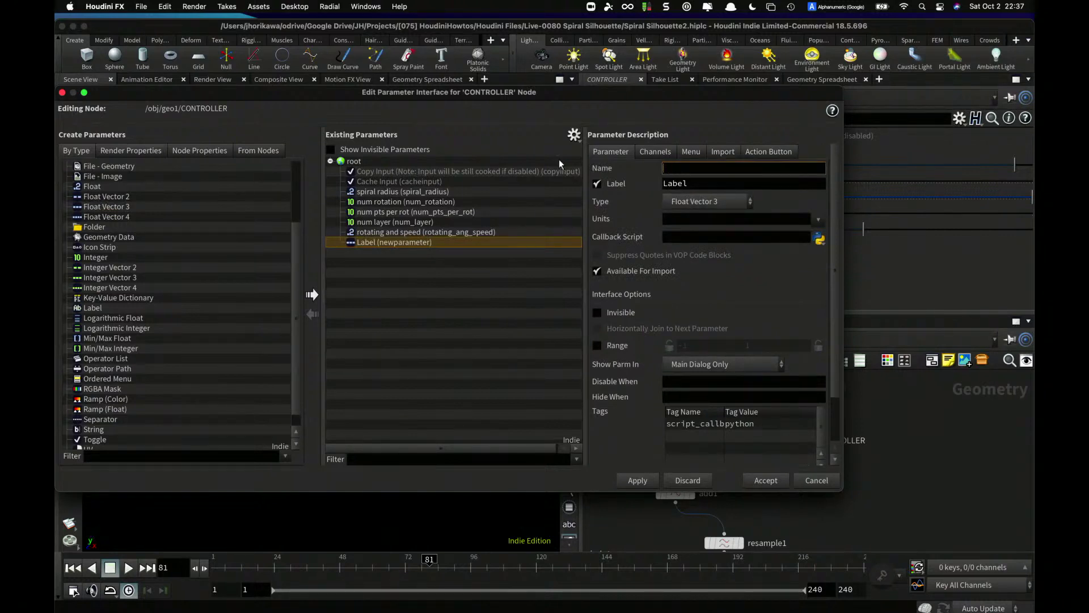
text(light_dir)
key(Tab)
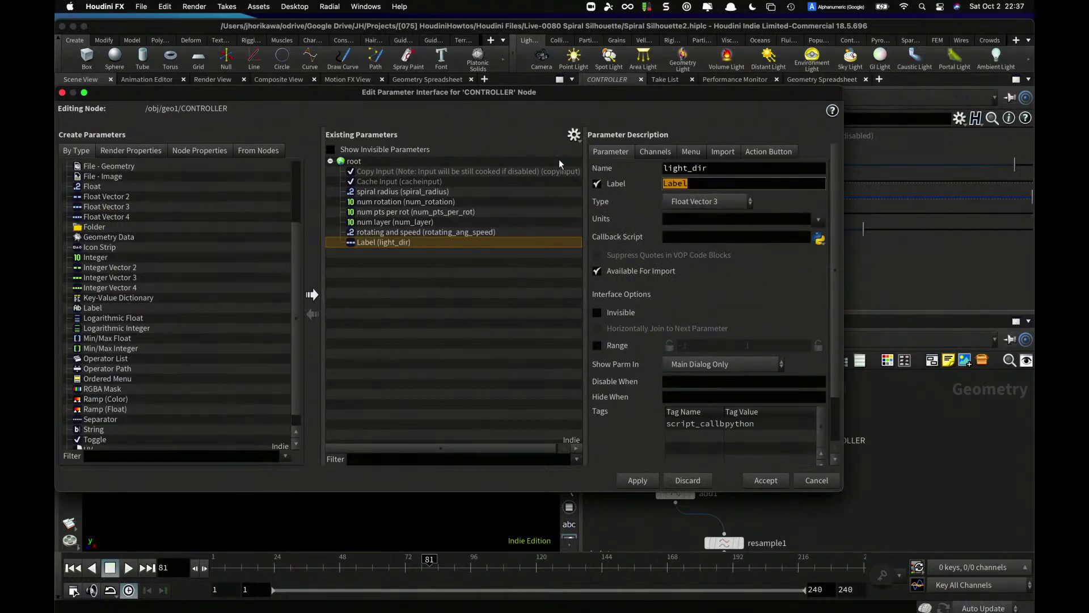
text(light dir)
key(Return)
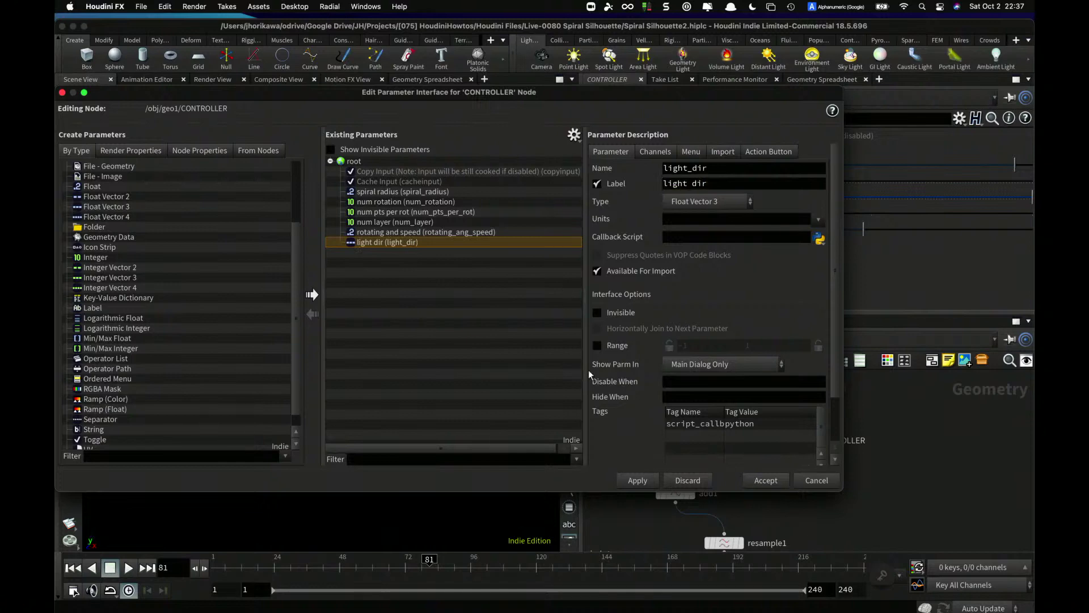
click(637, 482)
click(756, 483)
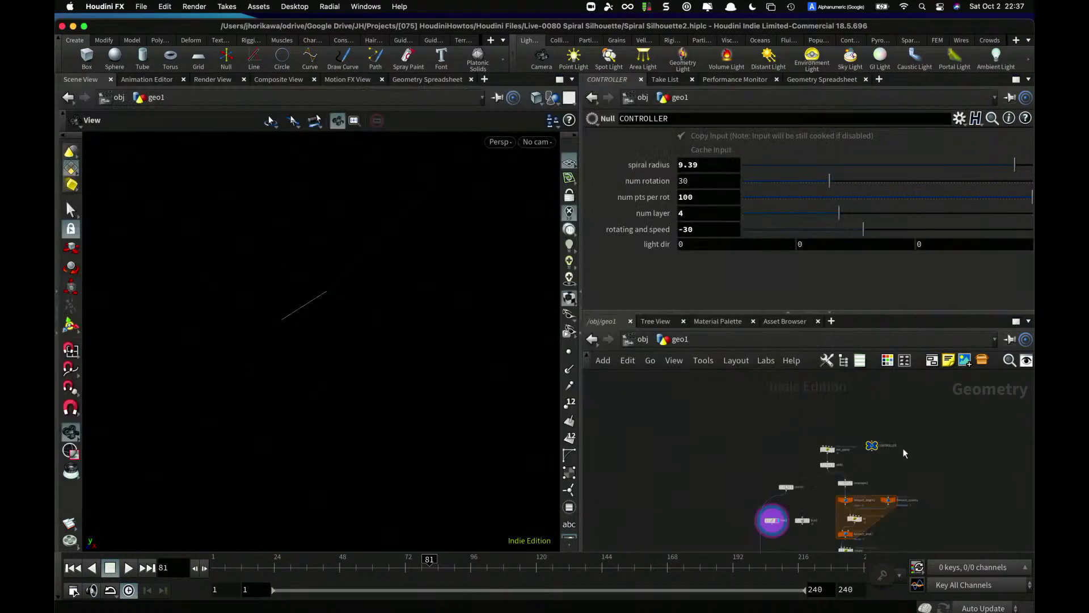
- Set the CONTROLLER's light dir vector to -1, -1, 1
right_click(659, 245)
key(Escape)
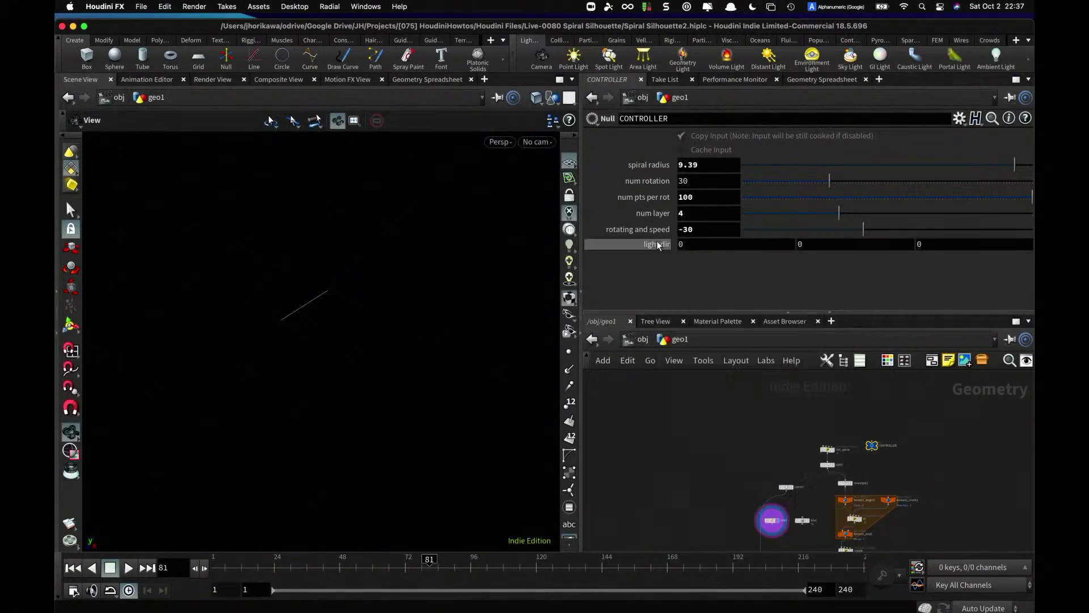
text(-1)
key(Tab)
text(-1)
key(Tab)
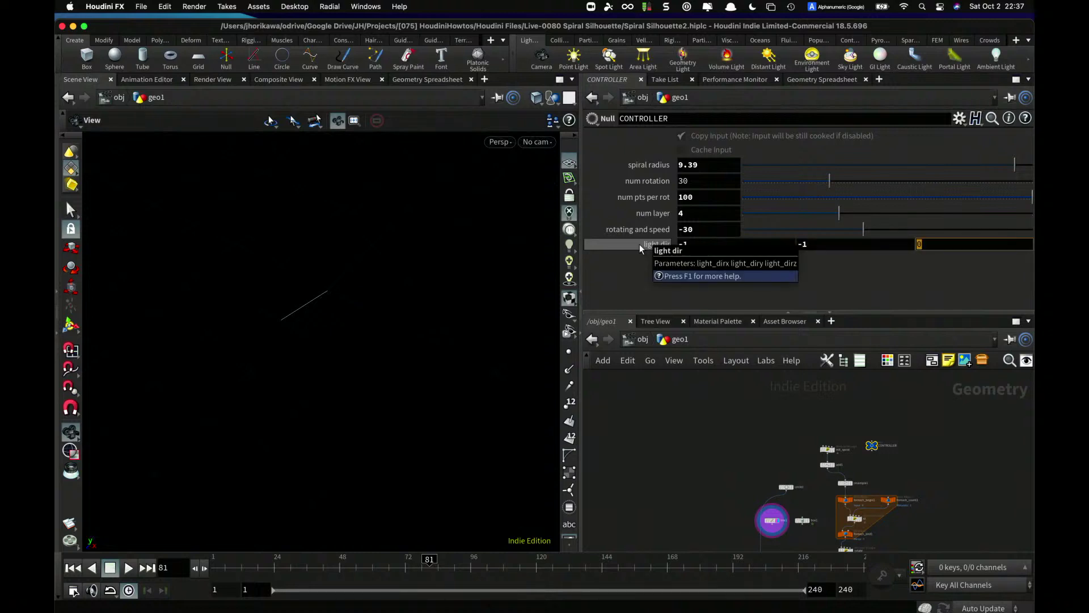
text(1)
key(Return)
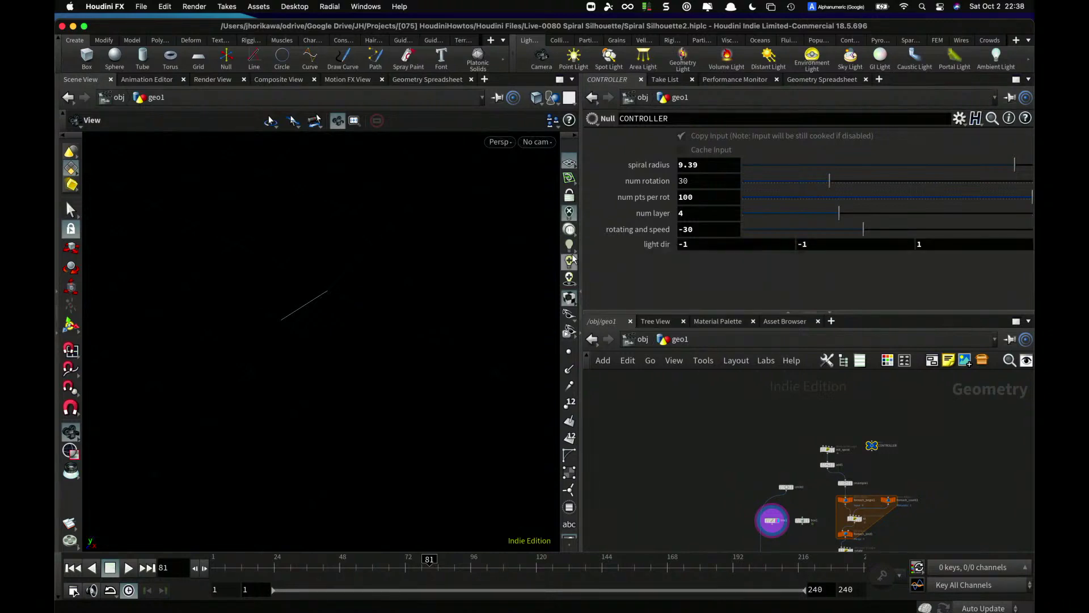
- Copy the CONTROLLER's light dir parameter and paste it as relative references into line1's Direction
right_click(651, 245)
click(687, 340)
scroll(768, 499, up, 5)
click(687, 425)
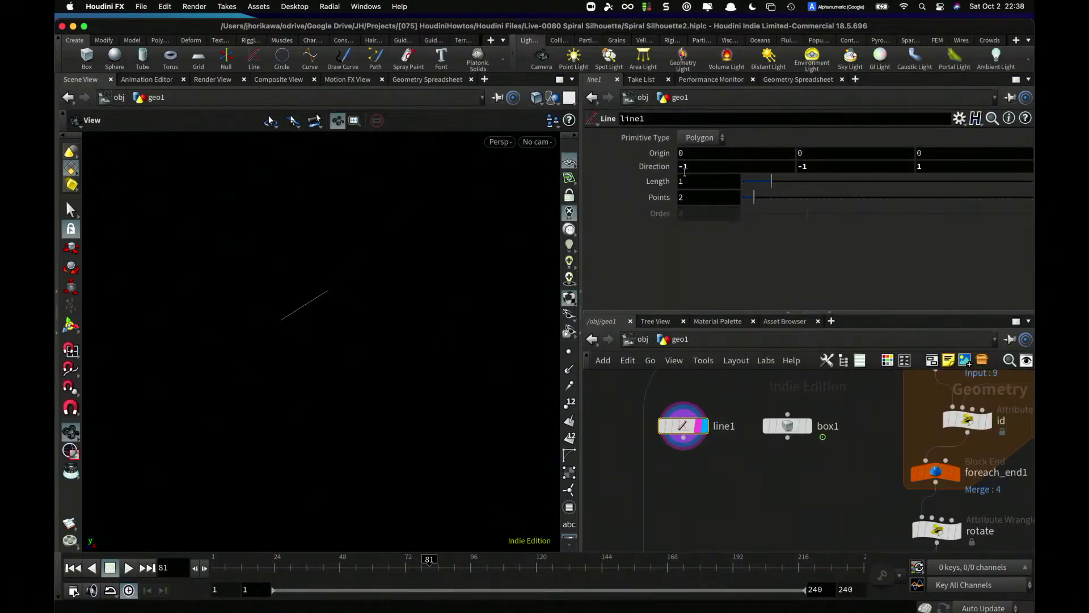
right_click(651, 165)
click(723, 304)
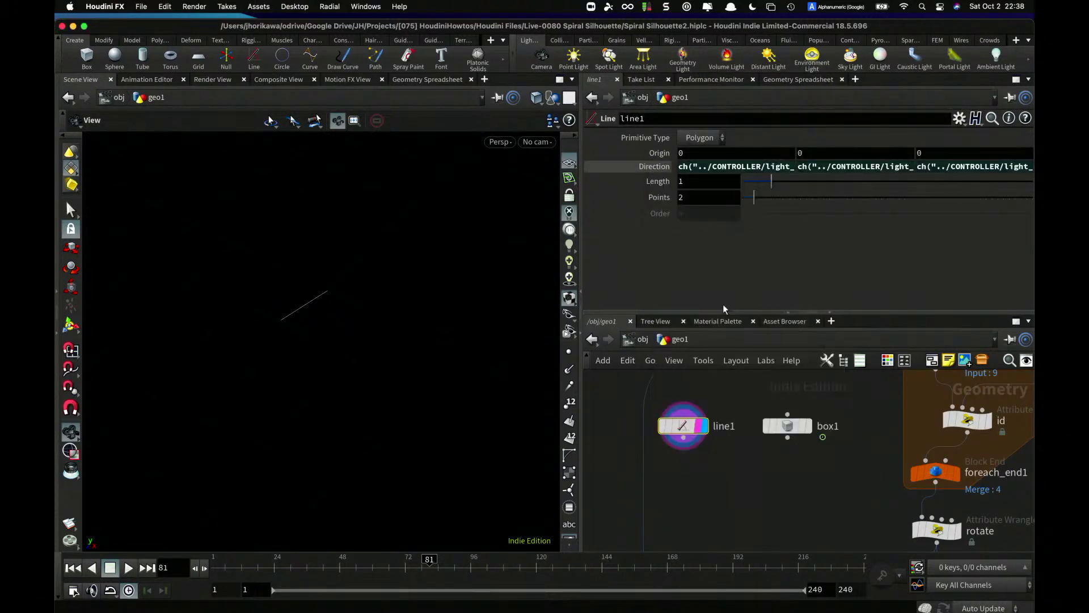
- Space line1 and box1 slightly further apart in the network
click(741, 477)
drag(788, 426, 802, 427)
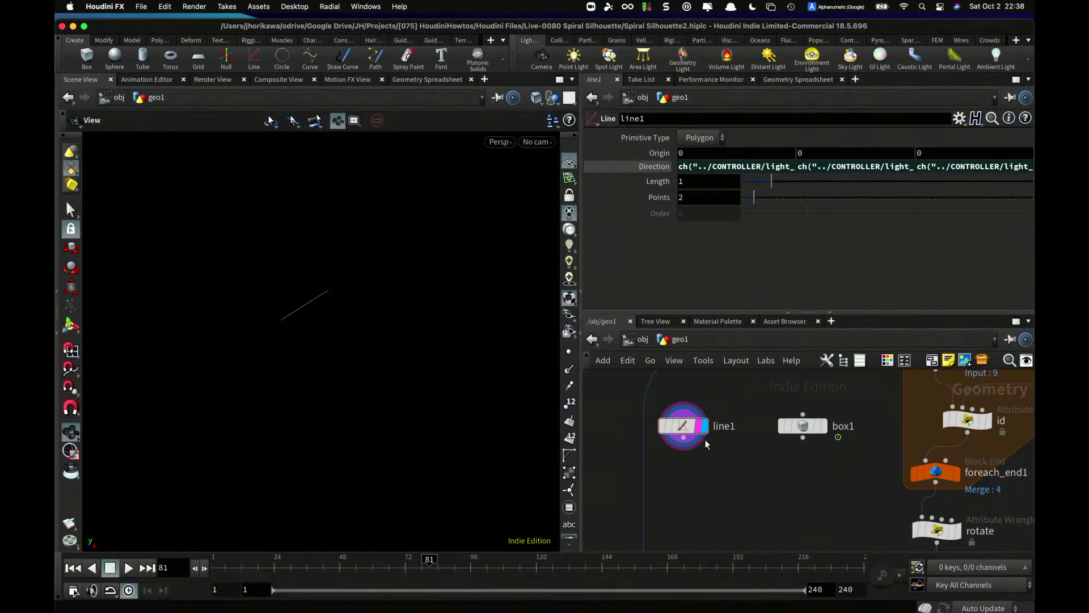
mouse_move(681, 426)
mouse_down()
mouse_move(702, 430)
mouse_move(662, 411)
mouse_move(672, 413)
mouse_up()
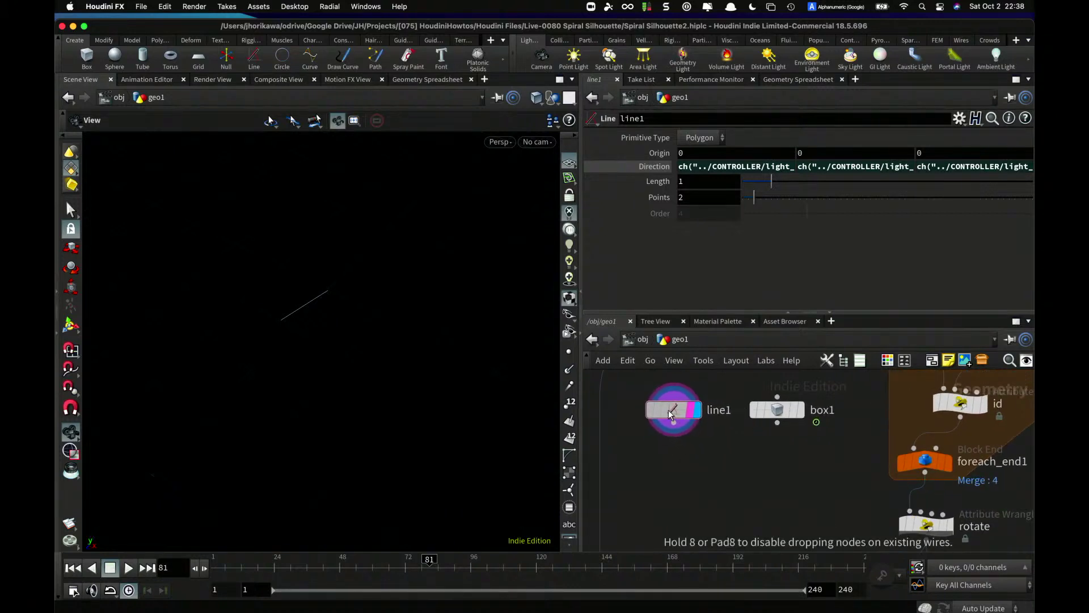
drag(779, 413, 786, 413)
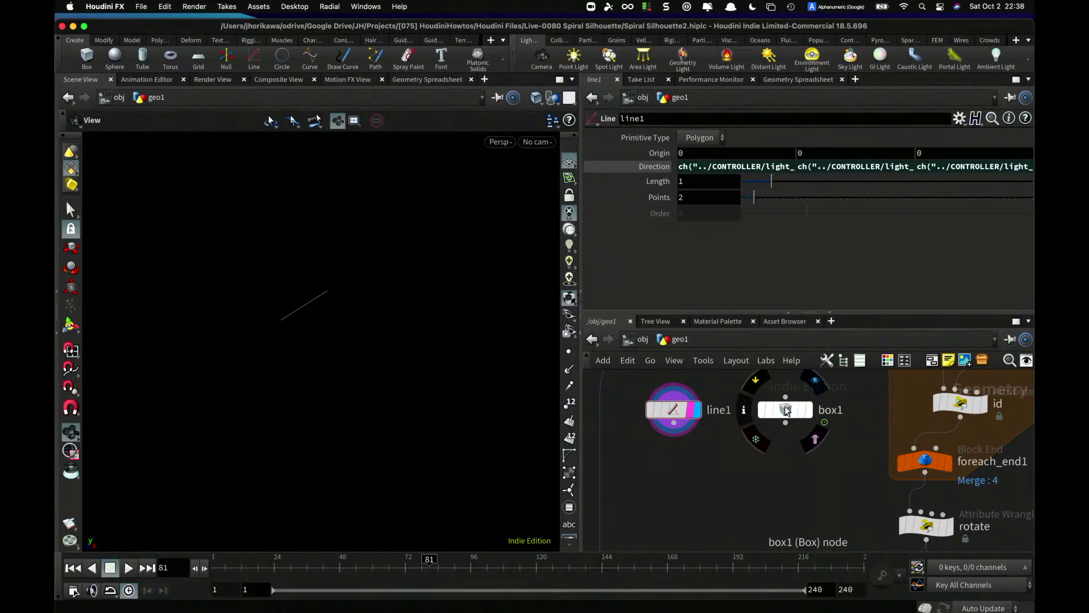
key(Tab)
text(point w)
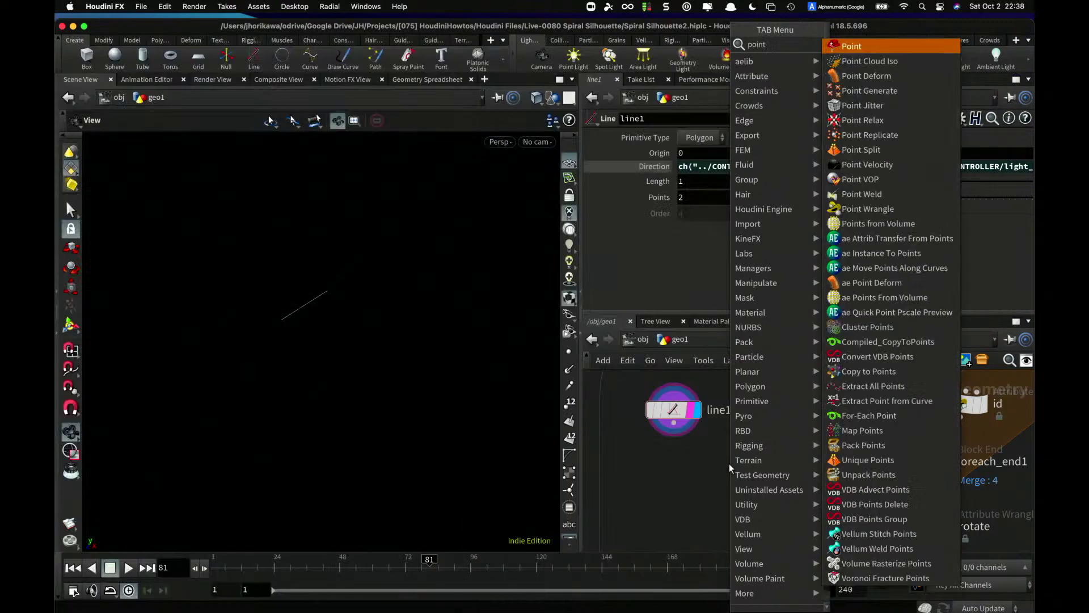
key(Return)
key(Escape)
- Add a Primitive Wrangle below line1 and box1, with box1 as its first input and line1 as its second
key(Tab)
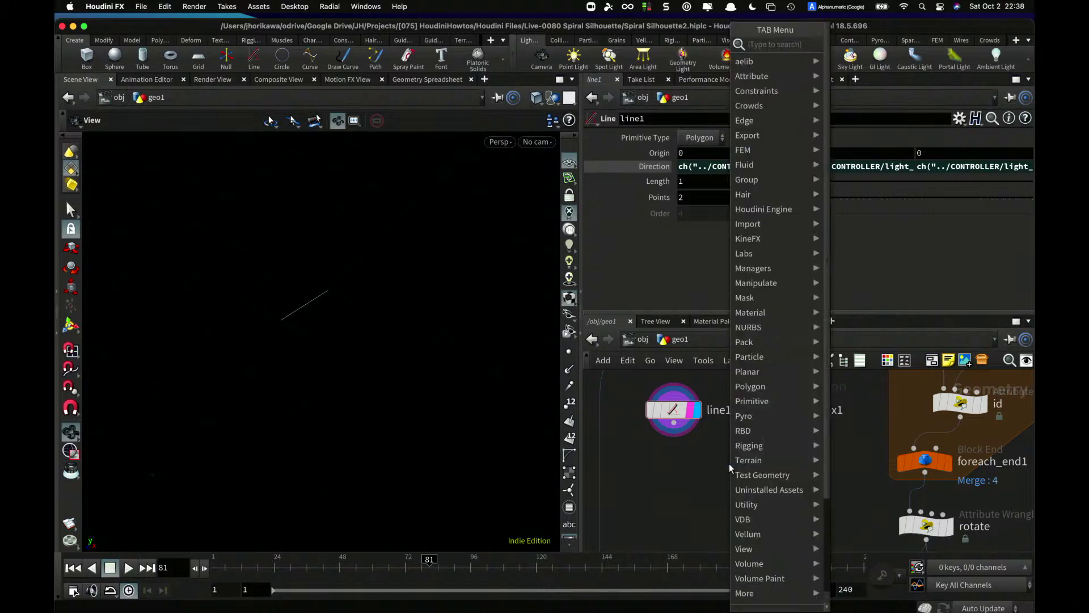
text(primit)
key(BackSpace)
key(BackSpace)
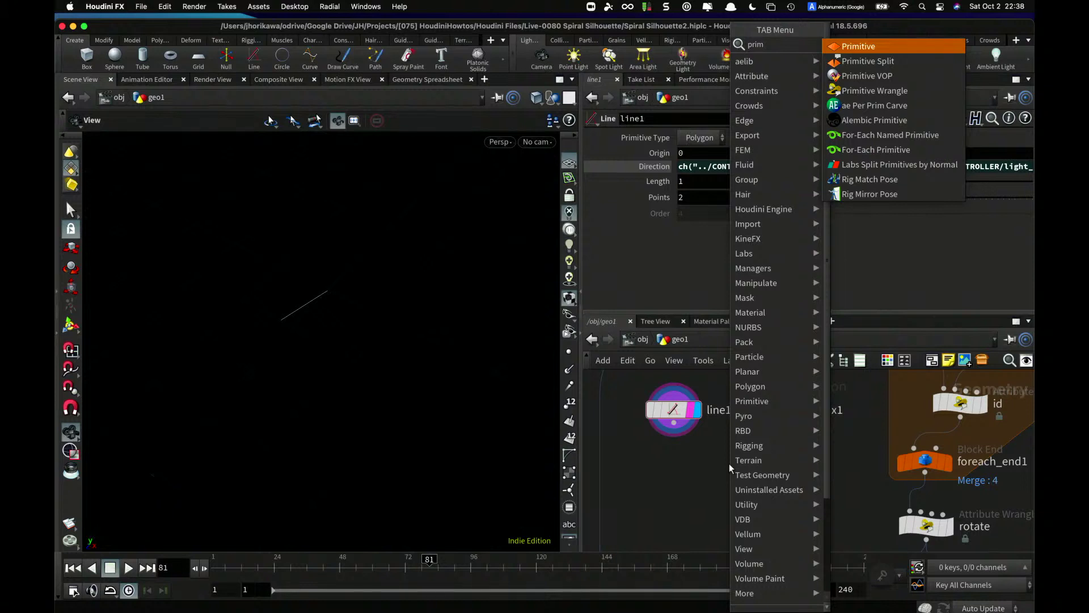
key(Down)
key(Down)
key(Down)
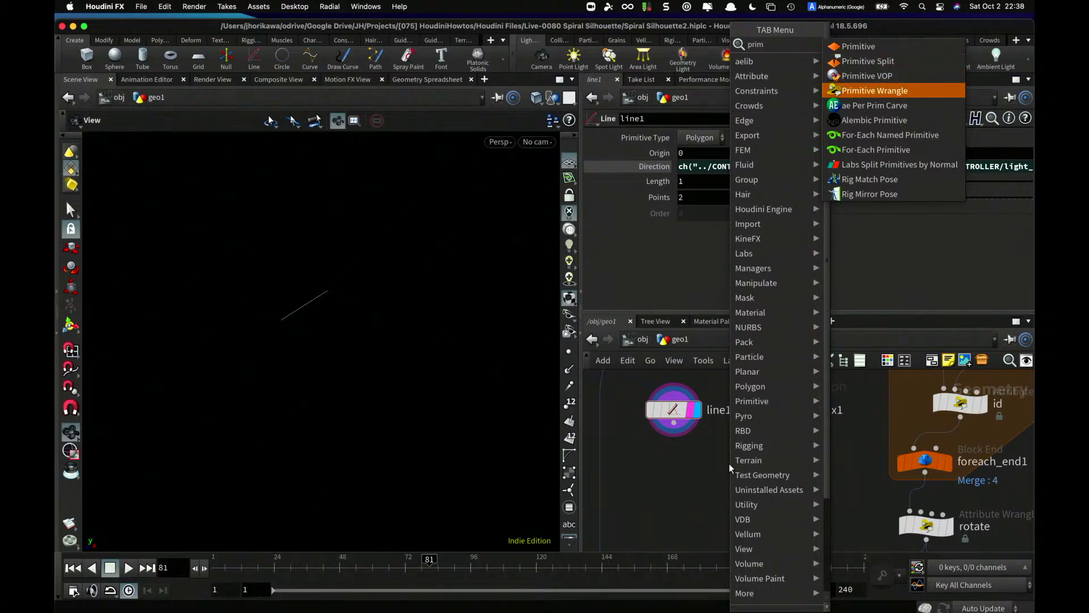
key(Return)
click(734, 466)
drag(786, 422, 713, 462)
drag(674, 423, 723, 462)
- Rename the primitive wrangle as intensity and save the scene
double_click(782, 480)
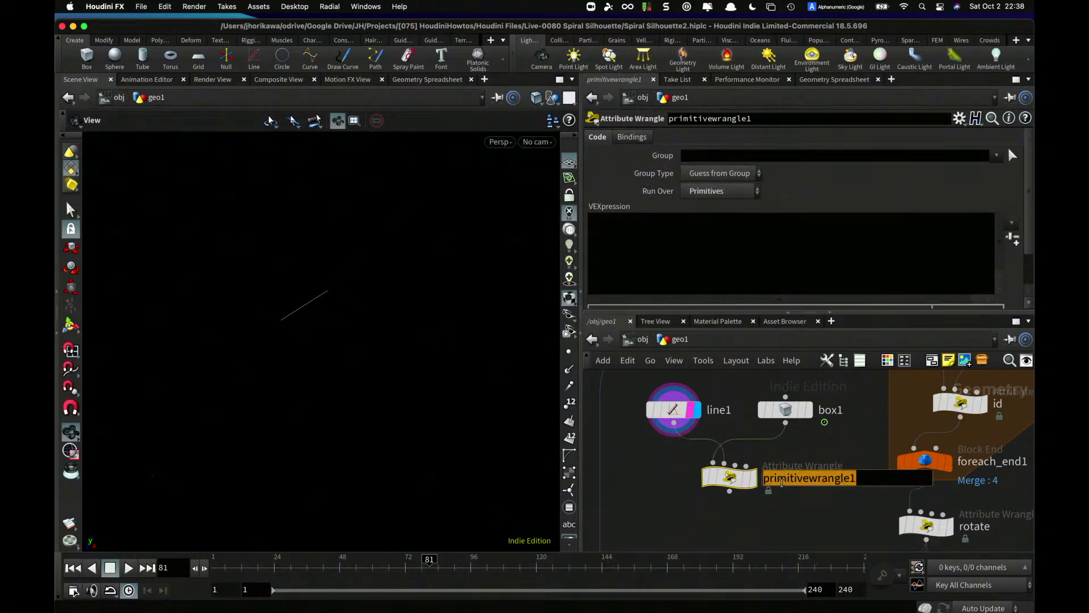
text(intensity)
key(Return)
key(ctrl+s)
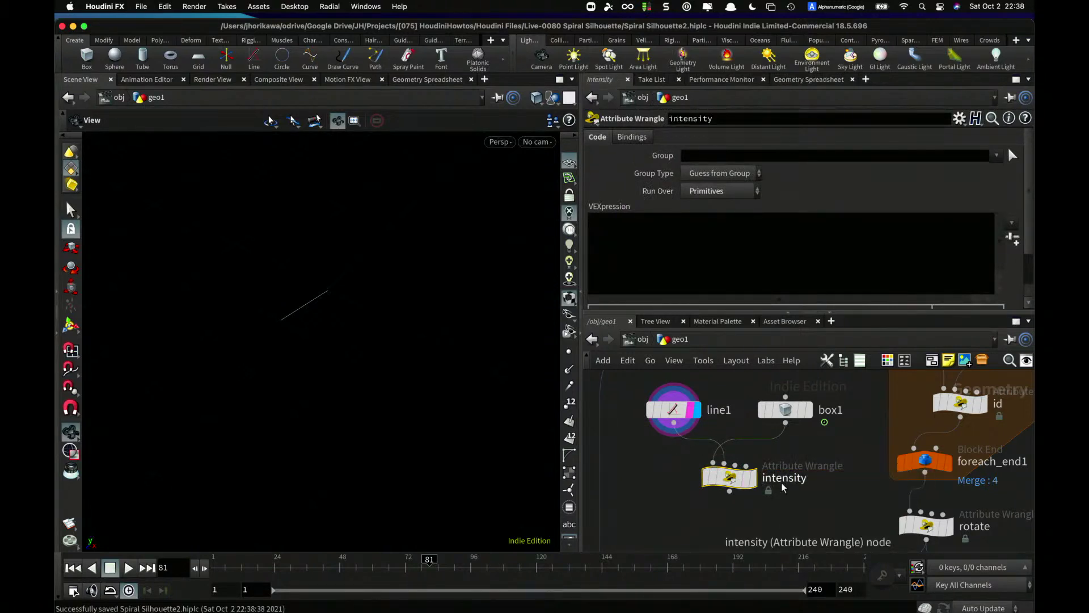
- Display intensity, line1 and box1 one after another and examine the box's faces relative to the light direction in the viewport
click(755, 480)
scroll(370, 313, down, 5)
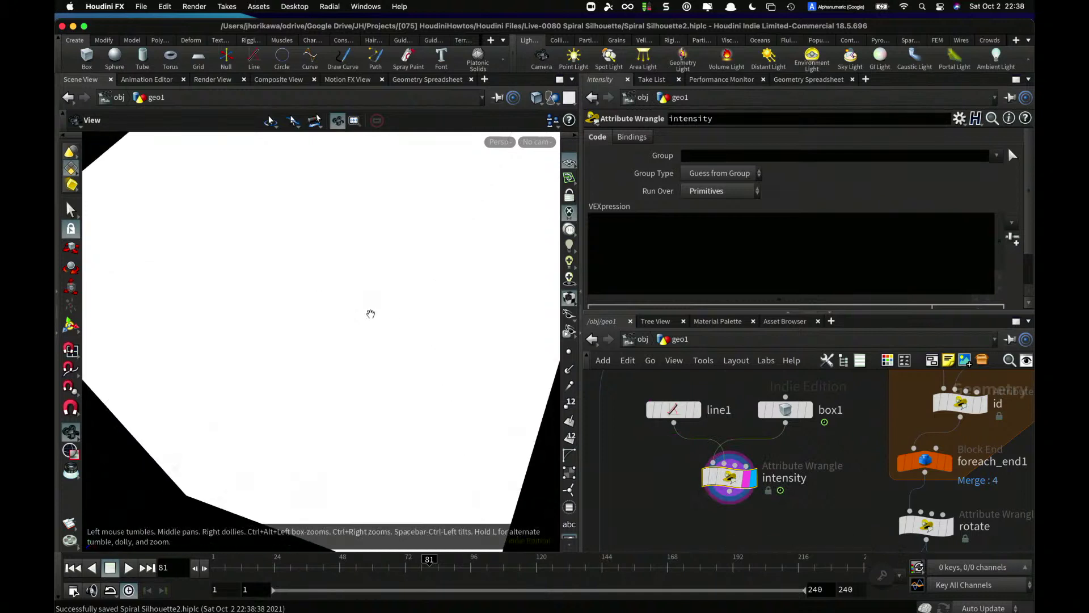
scroll(371, 314, down, 2)
key(ctrl+s)
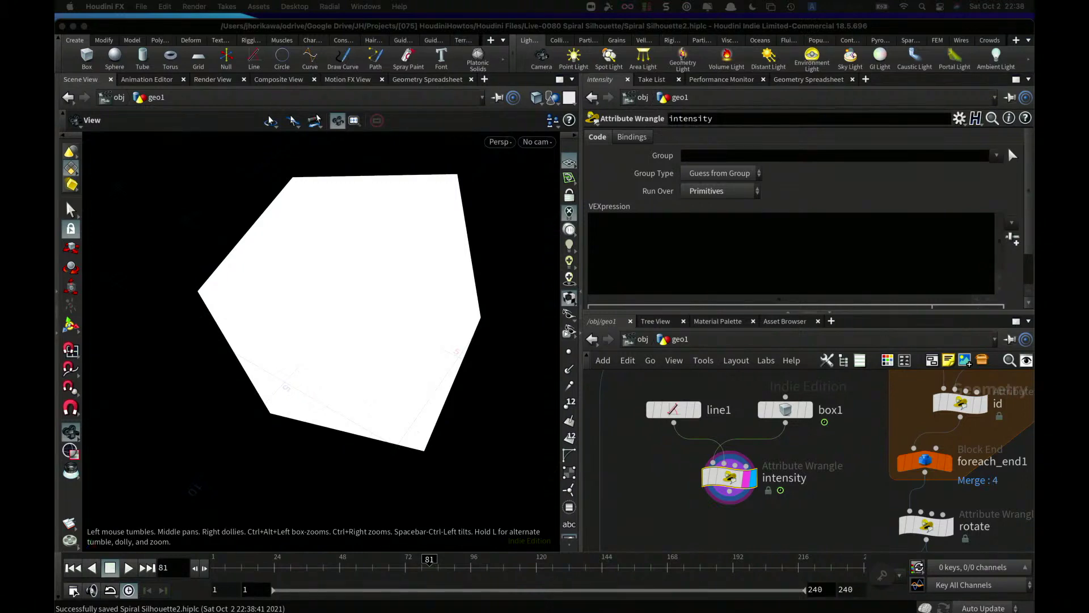
scroll(518, 231, down, 3)
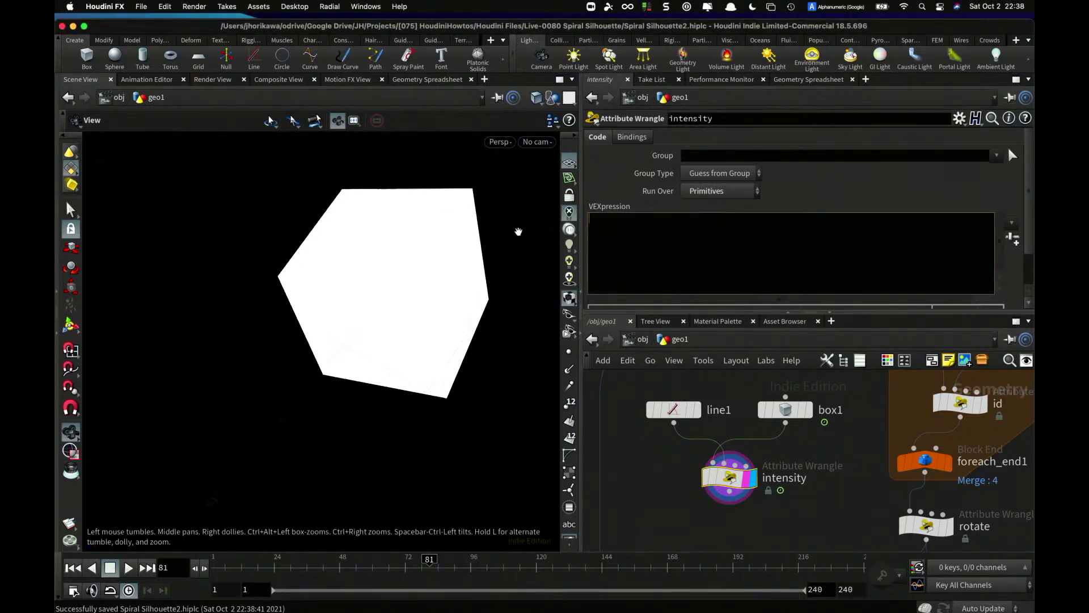
click(697, 410)
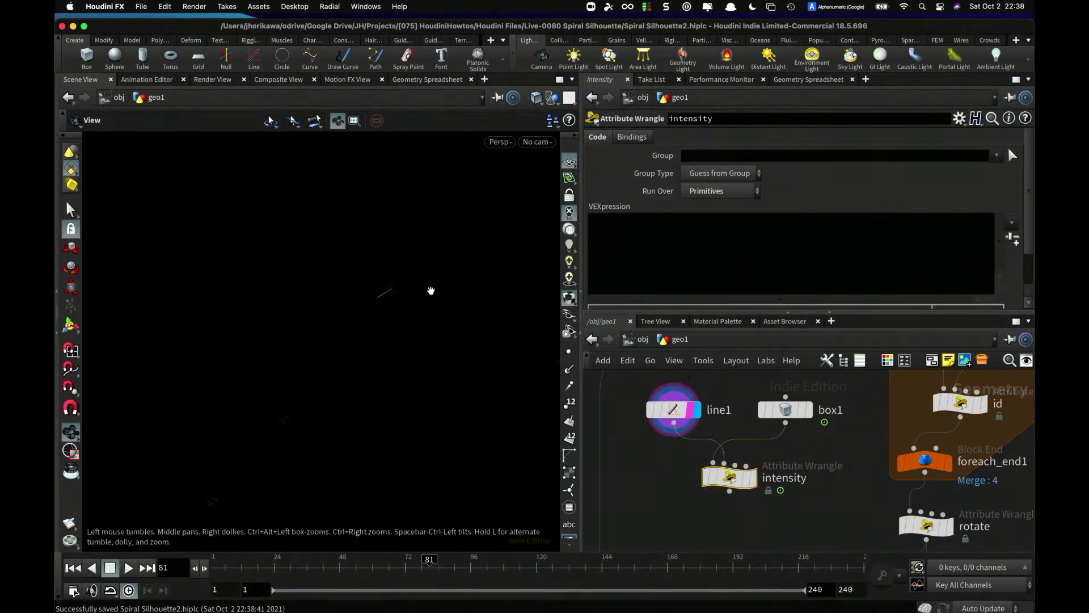
mouse_move(381, 290)
mouse_down()
mouse_move(411, 282)
mouse_move(371, 304)
mouse_up()
click(805, 410)
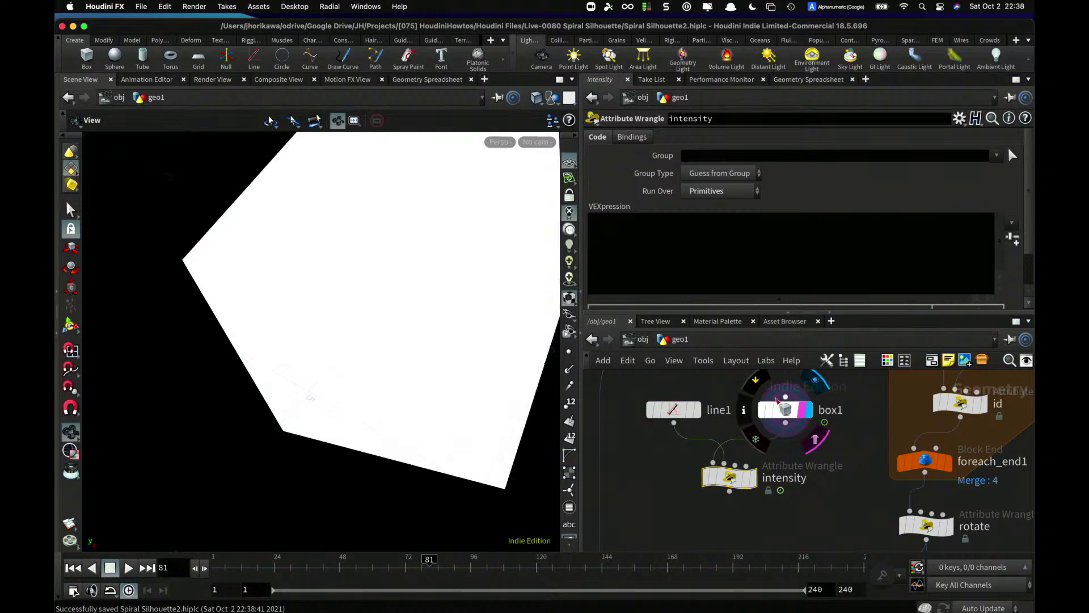
drag(454, 318, 393, 313)
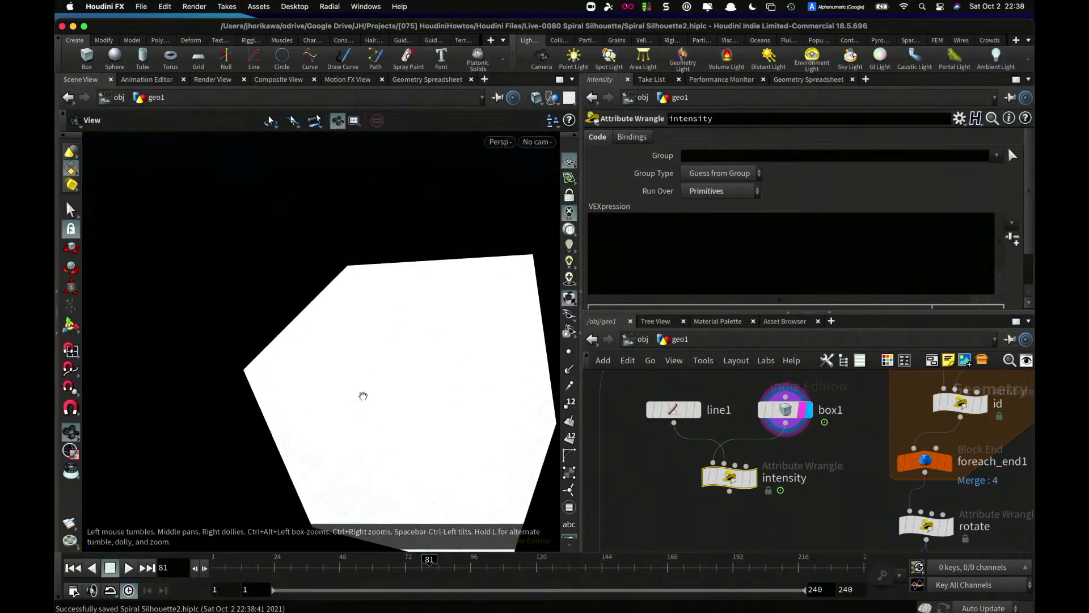
middle_drag(362, 394, 367, 325)
drag(368, 324, 265, 347)
drag(428, 384, 396, 359)
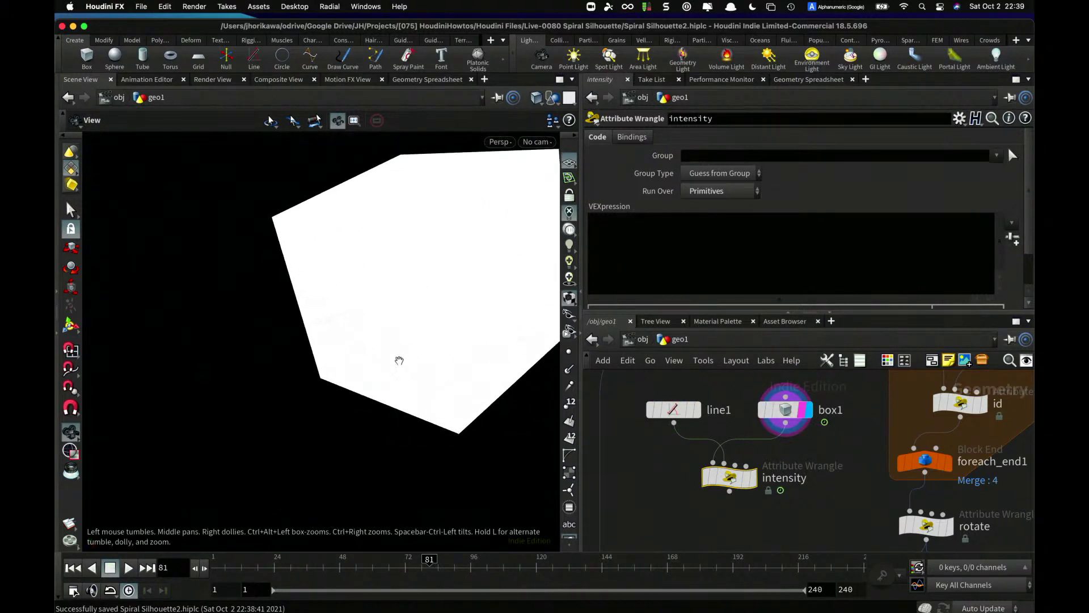
- Insert a Normal node between box1 and intensity, and choose which geometry elements it adds normals to
drag(697, 480, 697, 509)
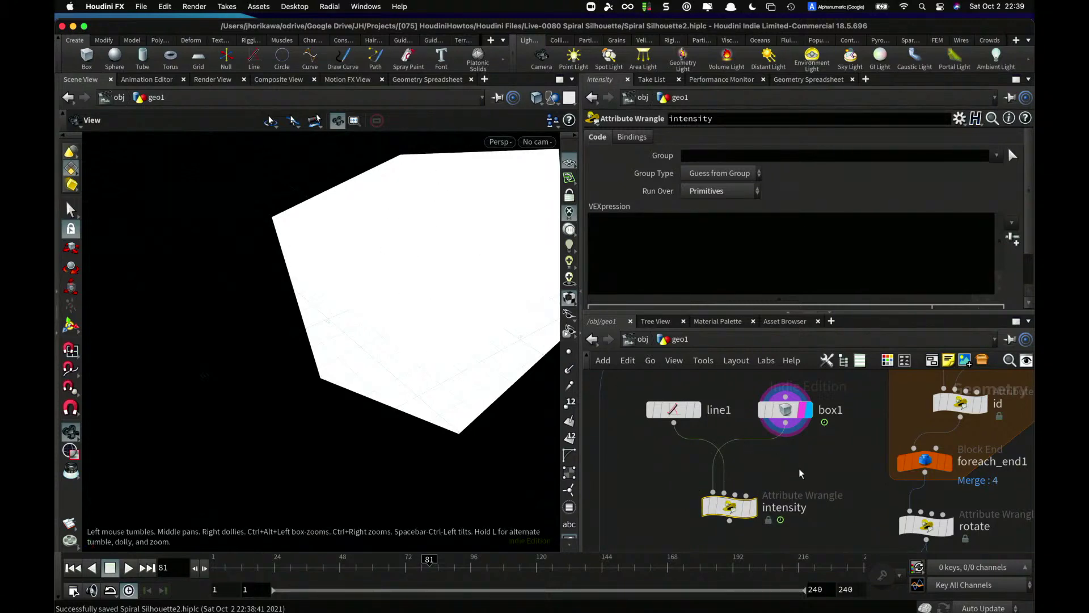
key(Tab)
text(normal)
key(Return)
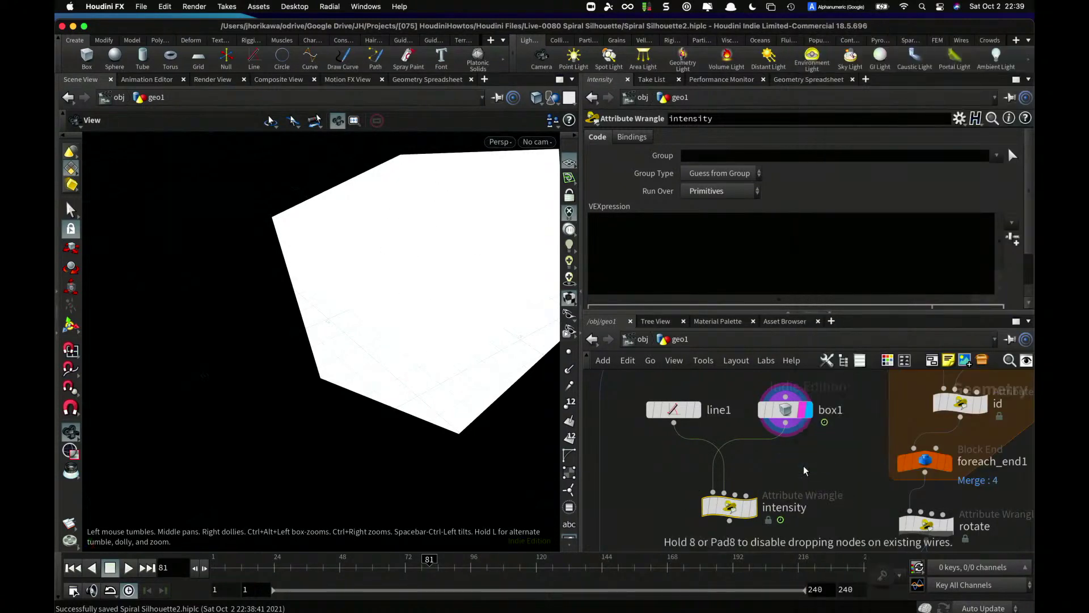
click(803, 464)
drag(803, 467, 786, 464)
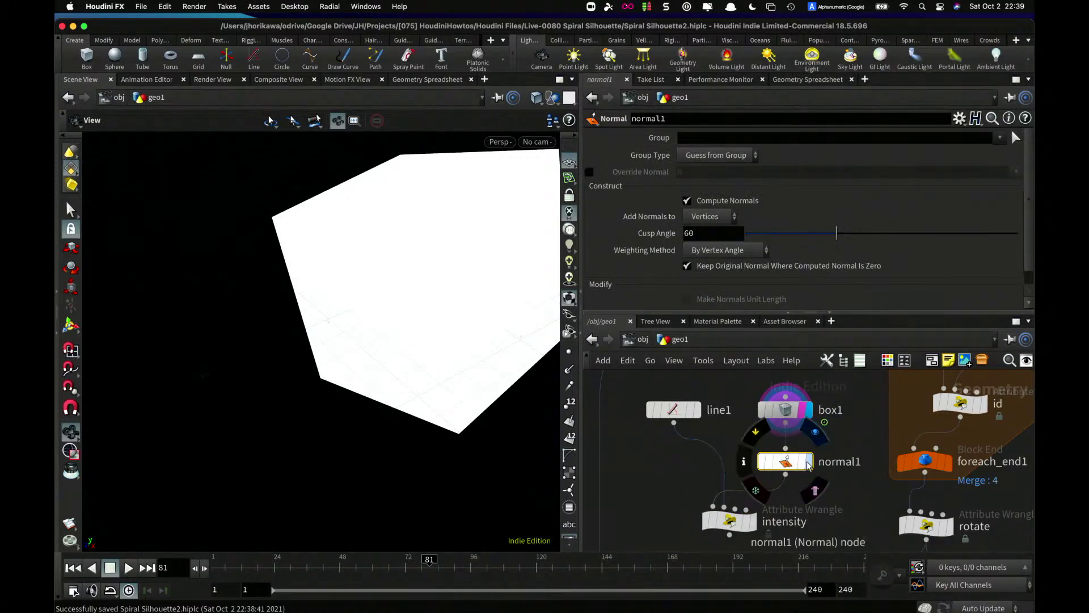
click(710, 216)
click(709, 247)
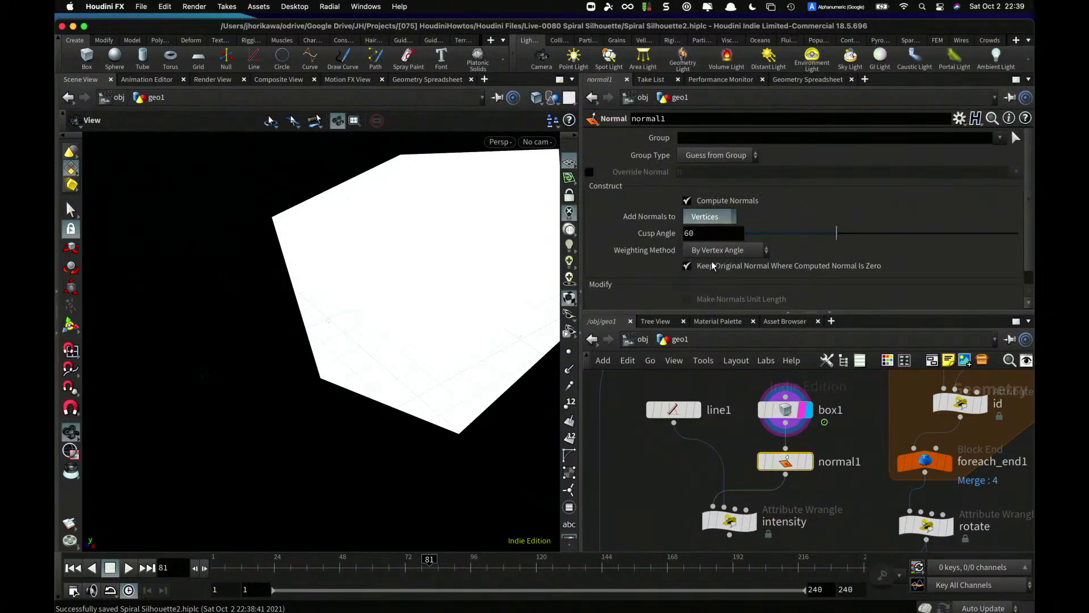
- Display the intensity wrangle, begin its VEX code with a vector declaration, and shift line1 slightly beside box1 in the network
scroll(825, 494, down, 3)
click(723, 472)
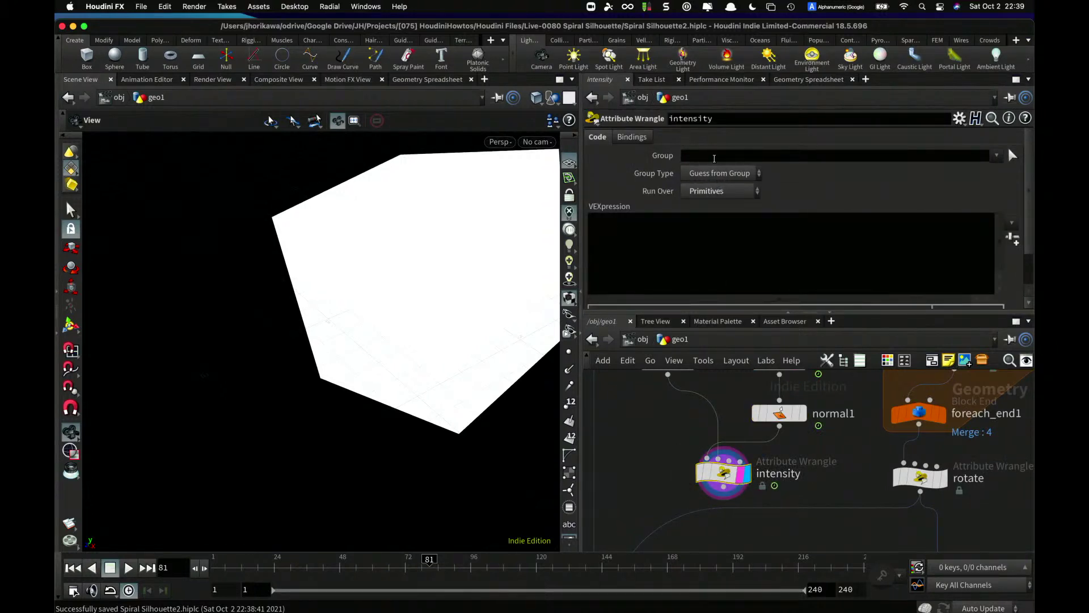
click(692, 243)
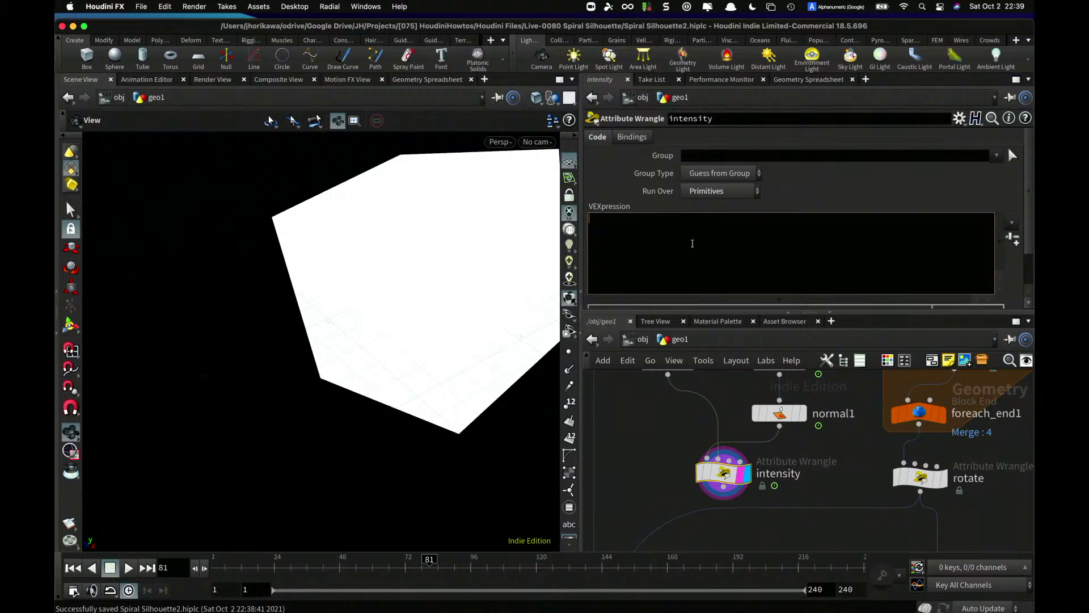
text(vector)
middle_drag(674, 428, 691, 482)
drag(687, 428, 691, 429)
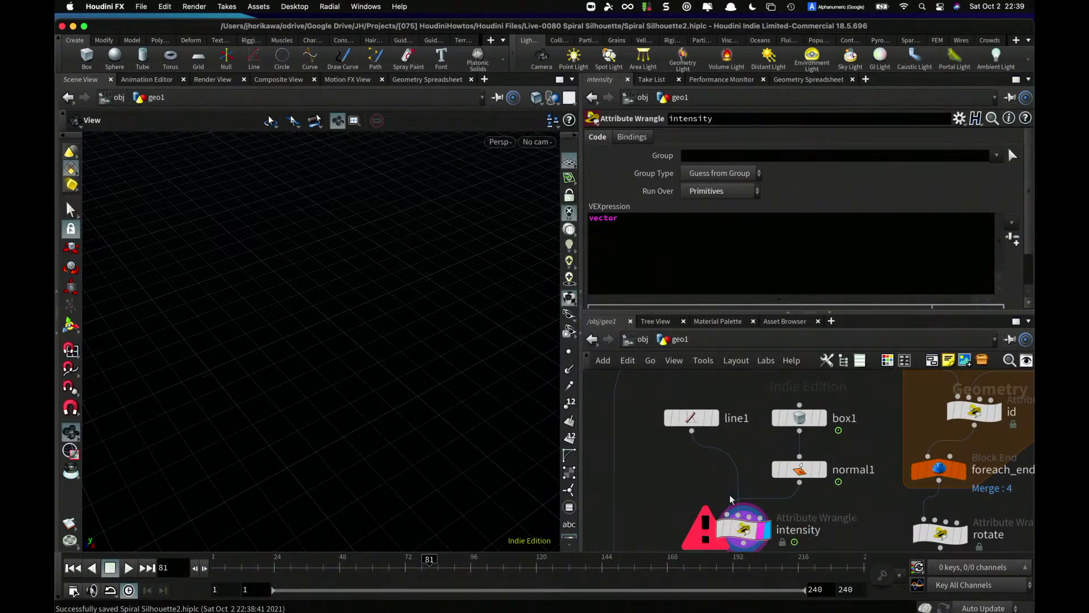
mouse_move(694, 421)
mouse_move(697, 421)
mouse_down()
mouse_move(689, 427)
mouse_move(683, 414)
mouse_up()
click(673, 230)
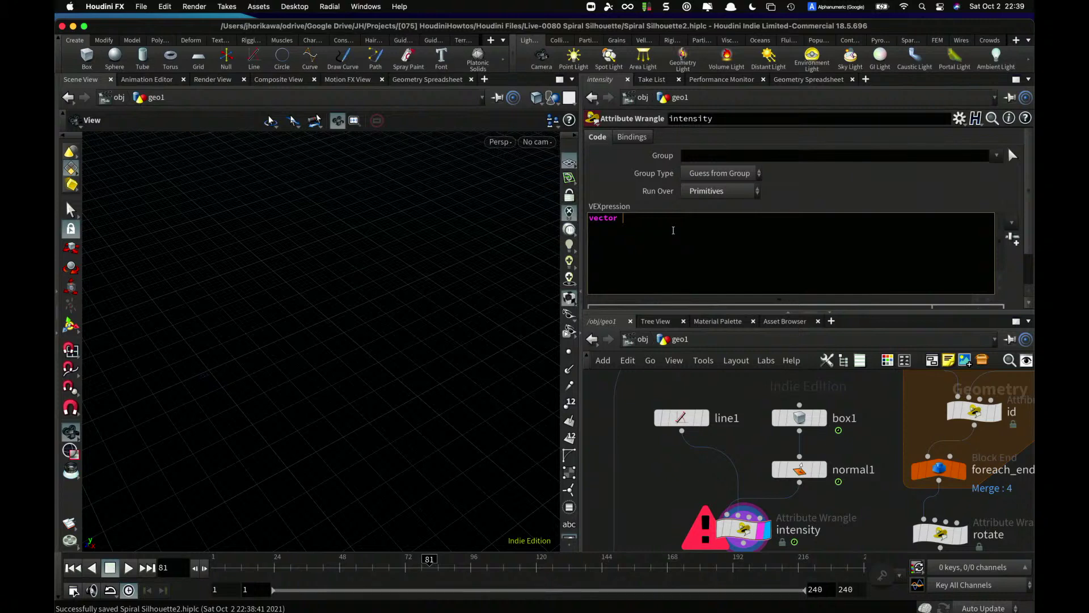
drag(682, 418, 689, 418)
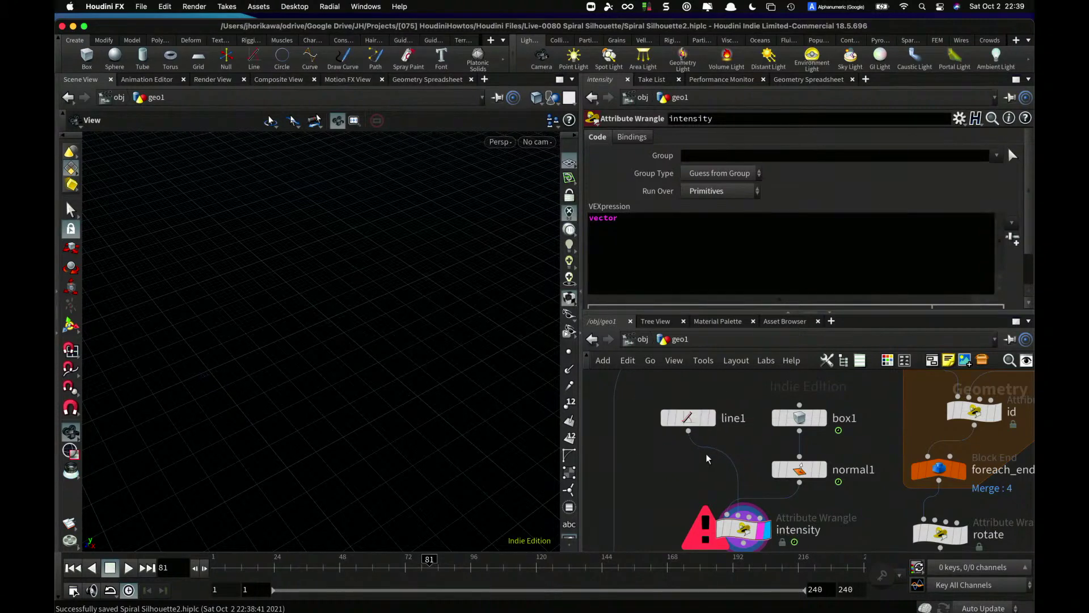
click(654, 214)
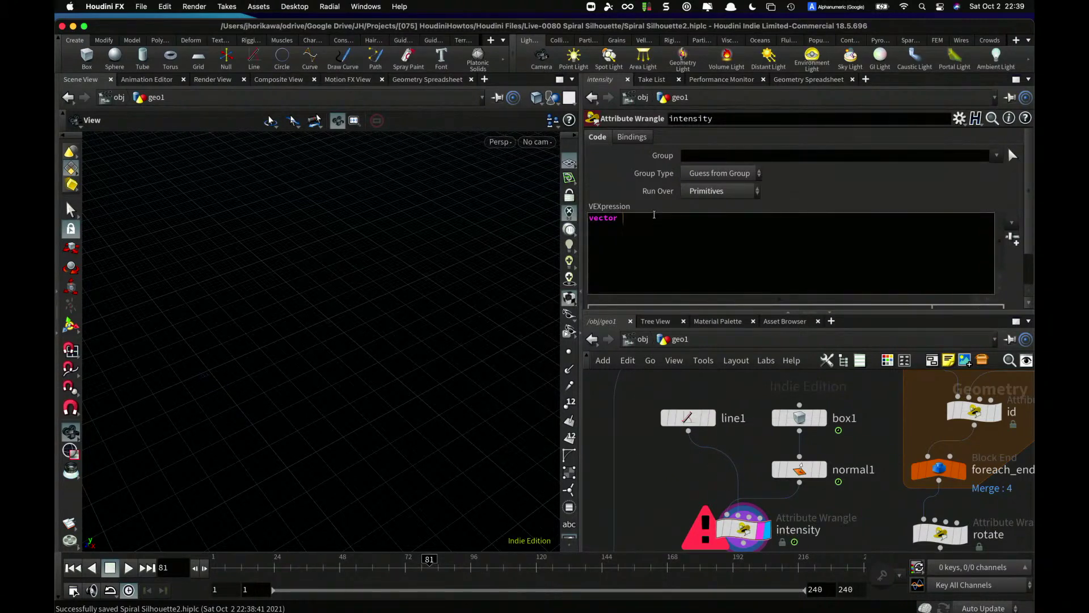
- Complete the first declaration in intensity, reading the line's first point: vector lpos1 = point(1, "P", 0);
text(pos2)
key(BackSpace)
key(BackSpace)
key(BackSpace)
key(BackSpace)
text(lpos1 = point(,)
key(Left)
key(Left)
text(1)
key(End)
text("P", 0);)
key(Return)
- Add a second declaration that reads the line's other point: vector lpos2 = point(1, "P", 1);
text(vector lpos2 = point()
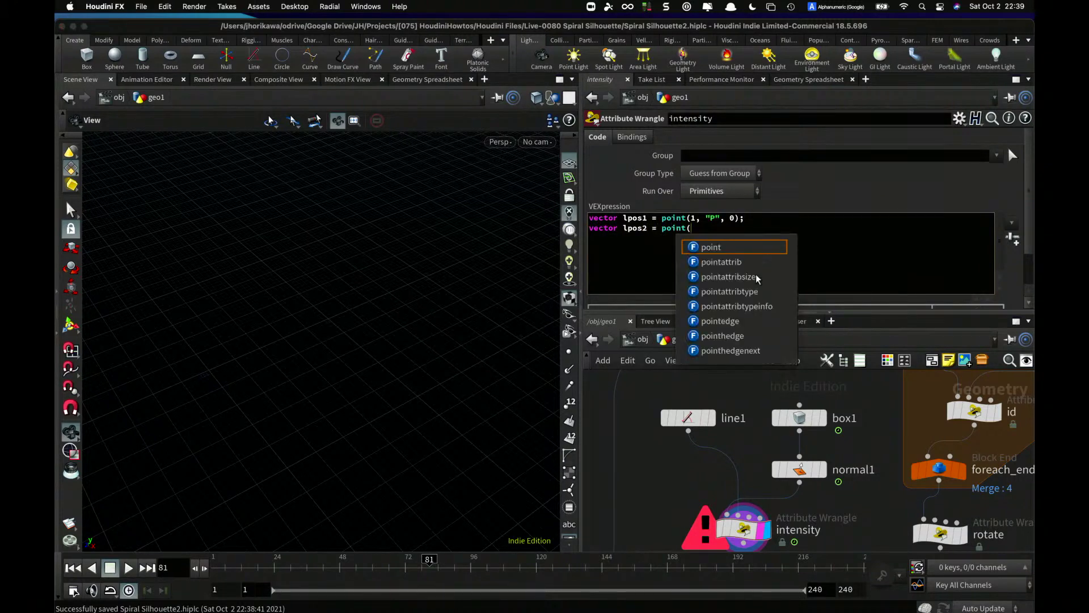
text(1, "P)
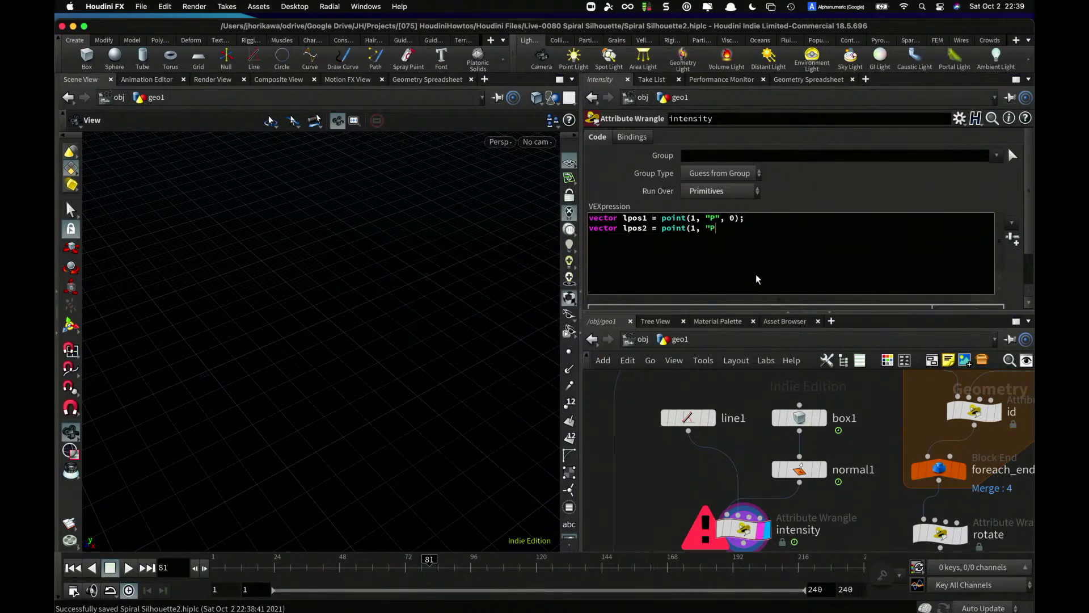
text(", 1); )
- Add the normalized light direction between the two points: vector ldir = normalize(lpos2 - lpos1);
text(vector l)
text(dir = l)
text(pos2 - l)
text(pos1)
key(Left)
key(Left)
key(Left)
key(Left)
key(Left)
key(Left)
key(Left)
key(Left)
key(Left)
key(Left)
key(Left)
key(Left)
text(normalize()
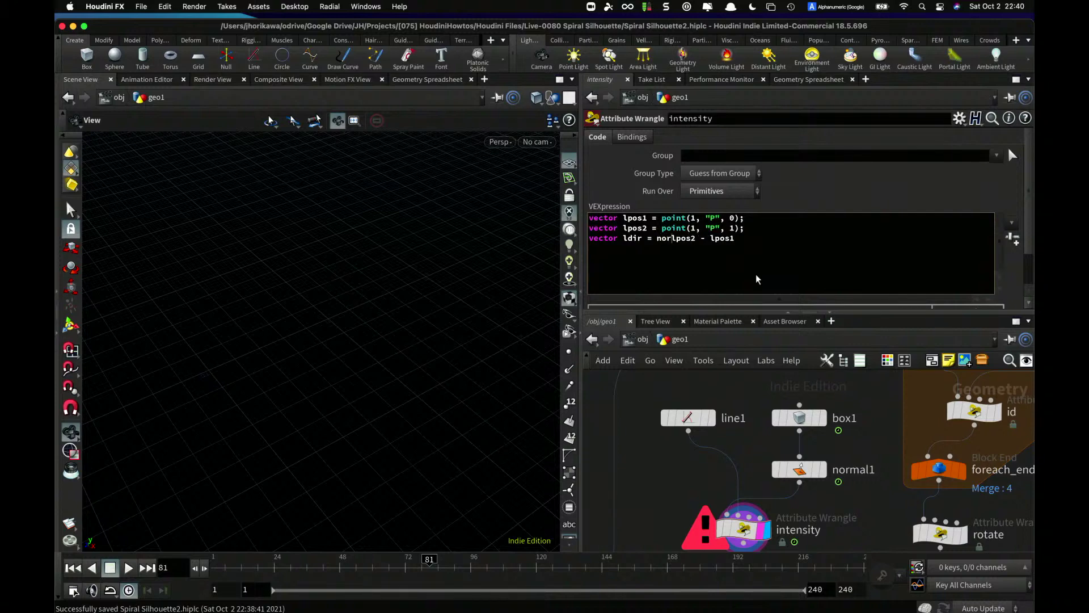
key(End)
text();)
key(Return)
key(Return)
- Below a blank line, compute the dot product of normal and light direction: float dotval = dot(@N, ldir);
double_click(626, 238)
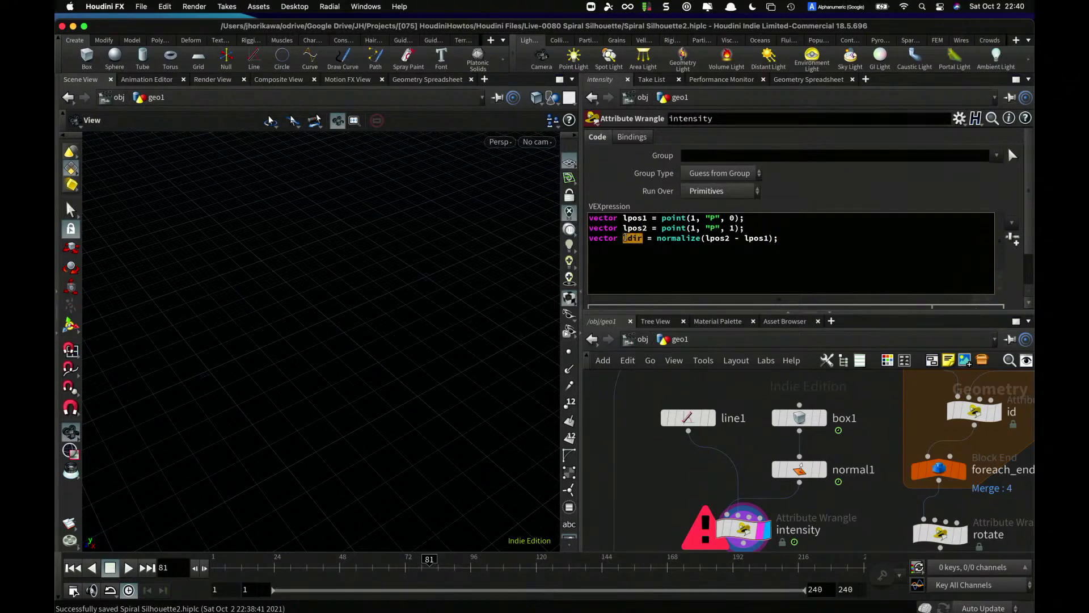
click(632, 238)
text(@N)
drag(647, 238, 624, 238)
click(614, 256)
click(590, 258)
text(float dotval = )
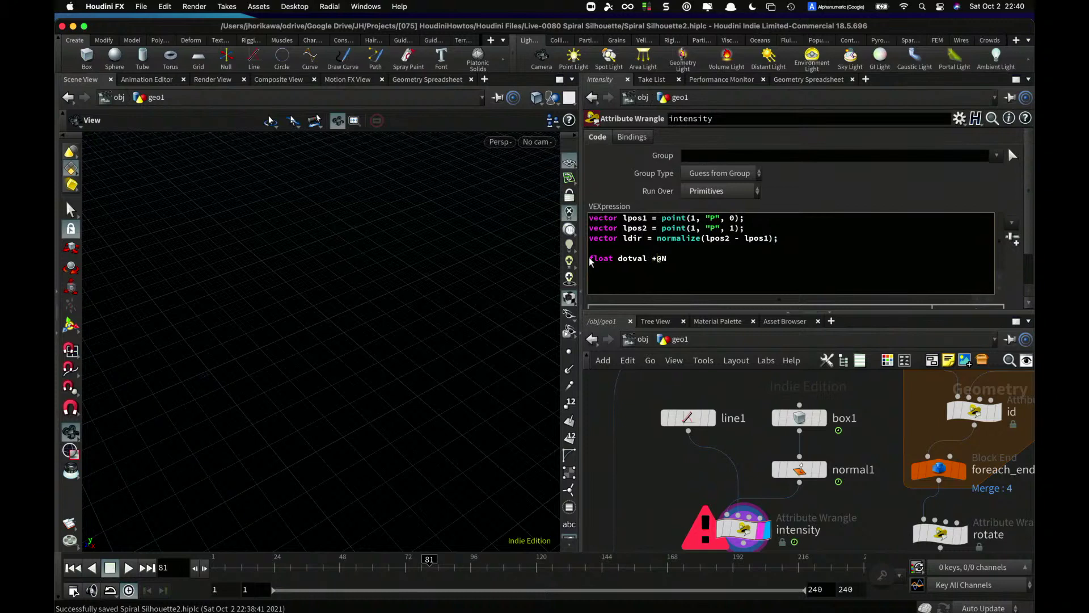
text(dot(@N, ldir);)
drag(731, 260, 618, 260)
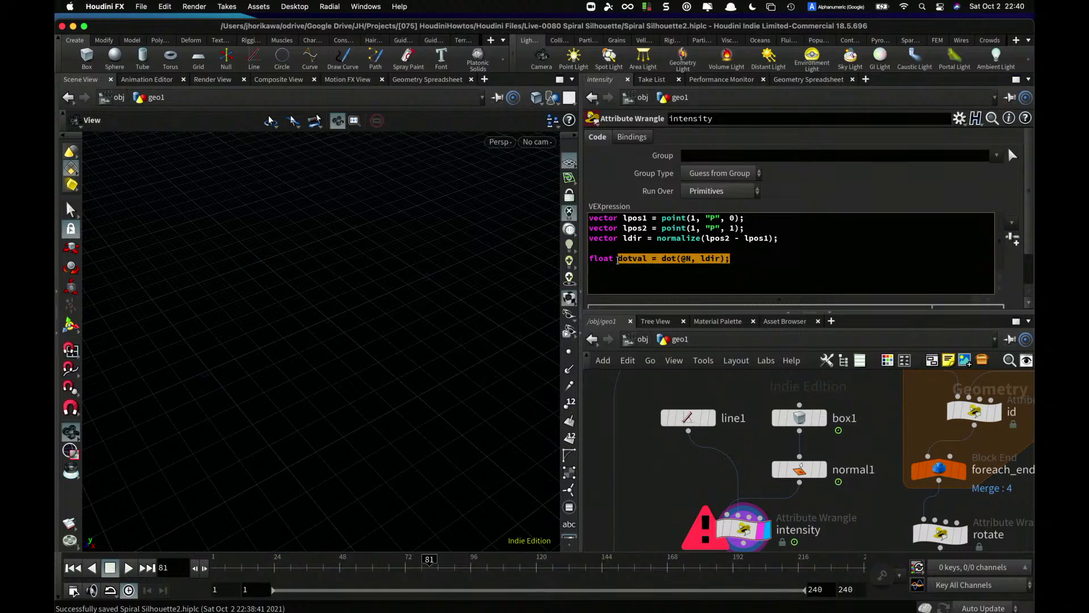
click(617, 260)
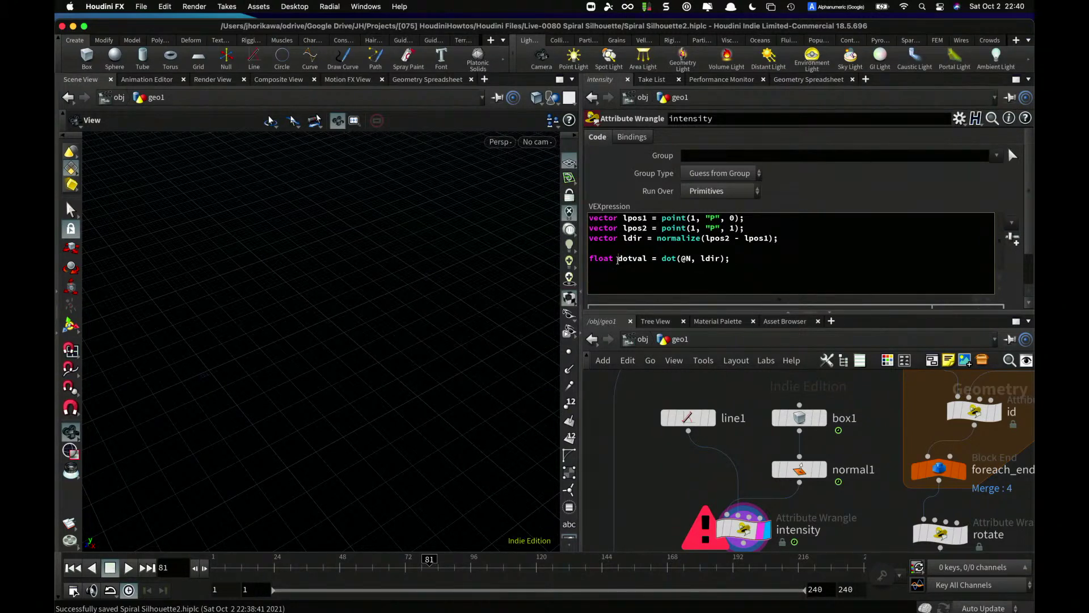
- Color the box faces by the dot product with v@Cd = dotval; and apply the code
click(757, 258)
key(Return)
key(Return)
text(v@Cd = dotval;)
click(742, 455)
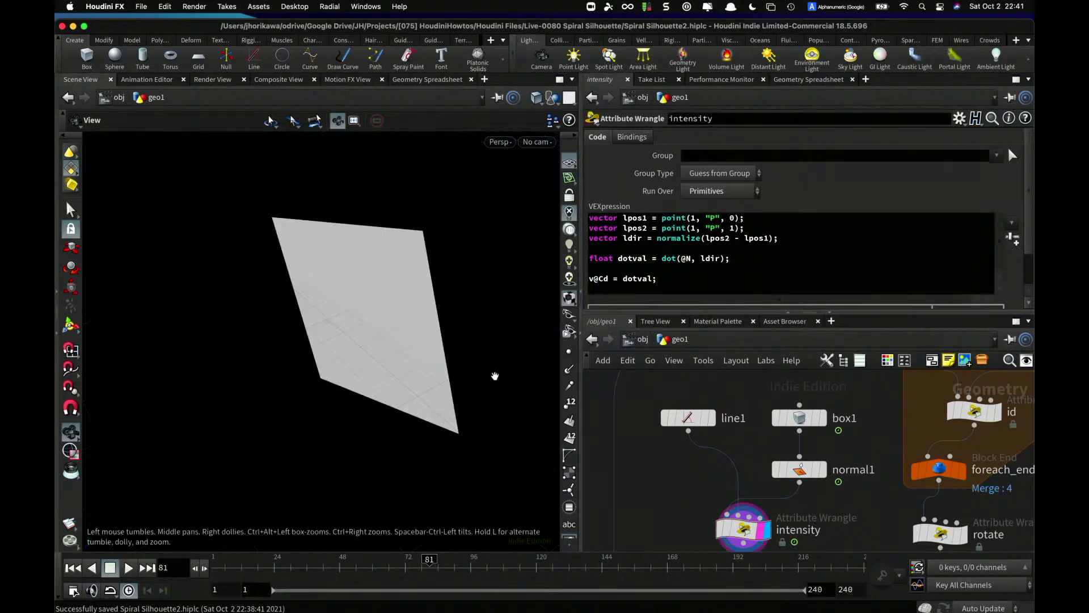
right_drag(493, 374, 379, 358)
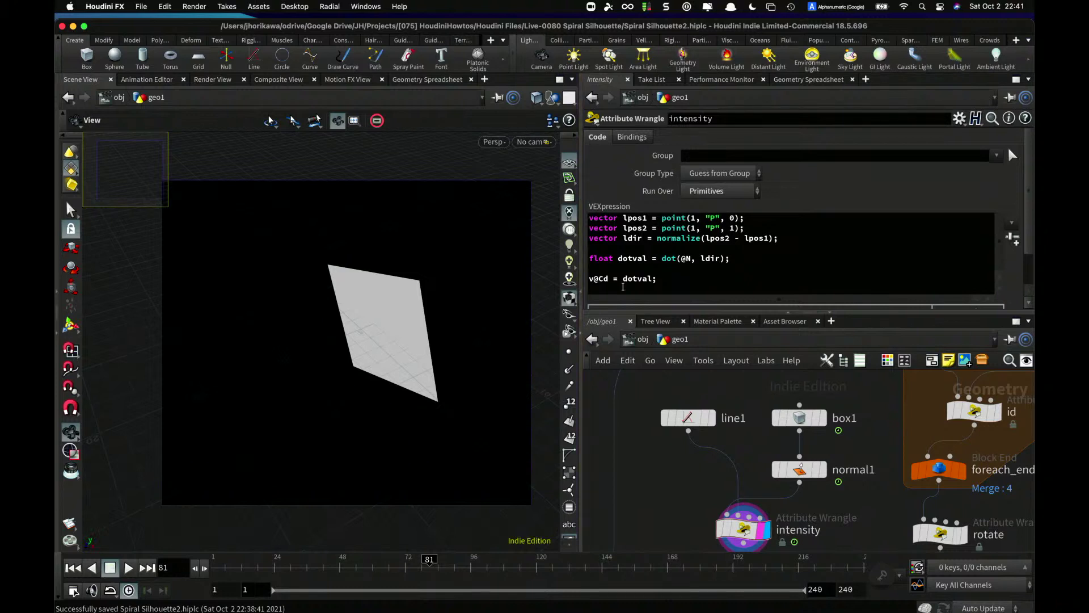
- Go up to the object level and create a camera from the current view
click(634, 339)
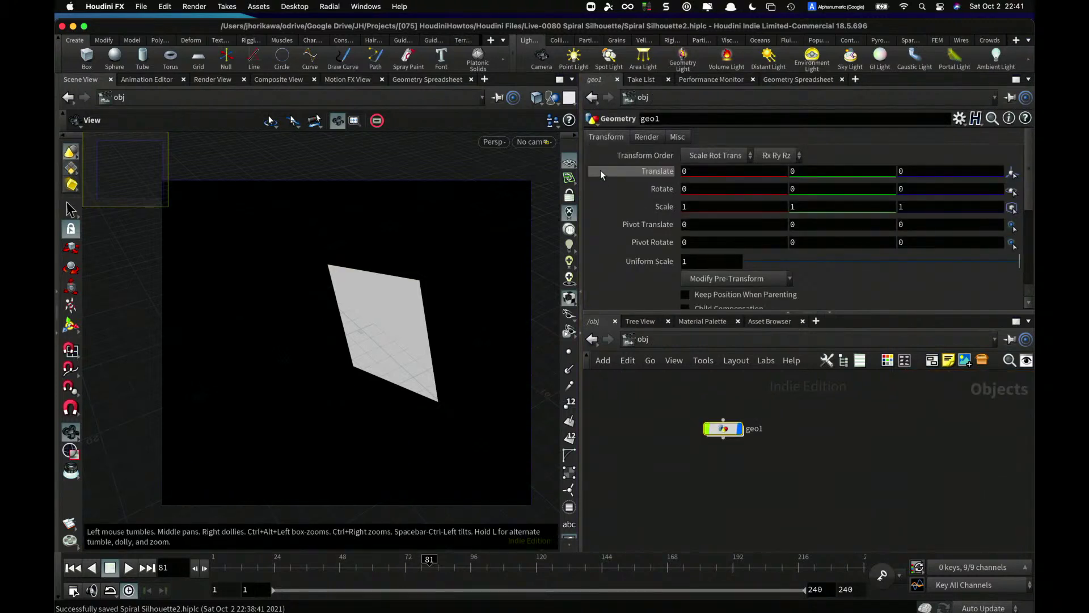
click(544, 66)
click(675, 428)
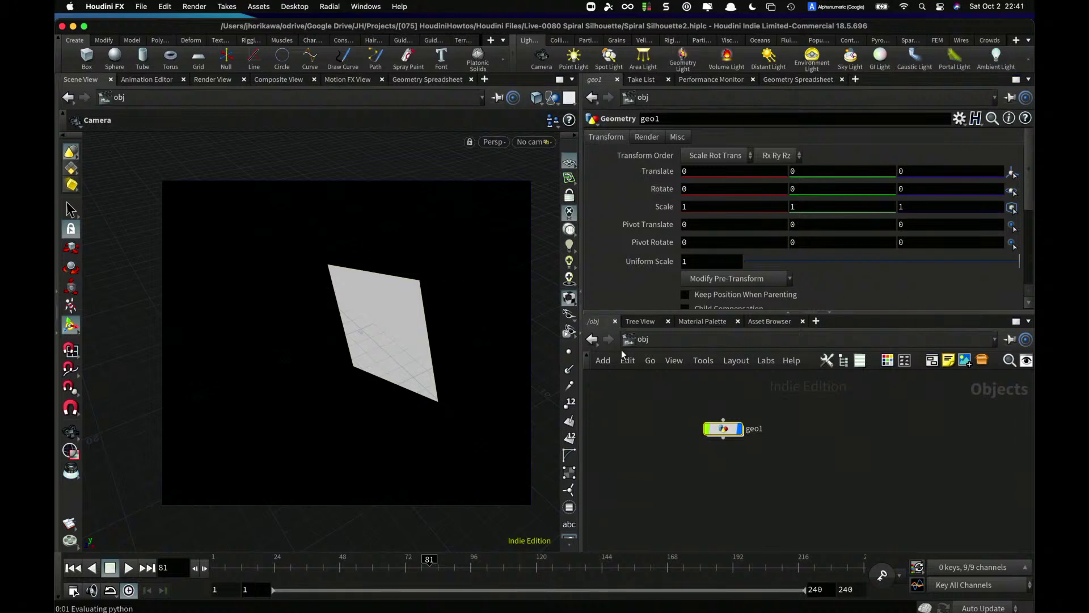
key(Tab)
key(Escape)
ctrl+click(543, 57)
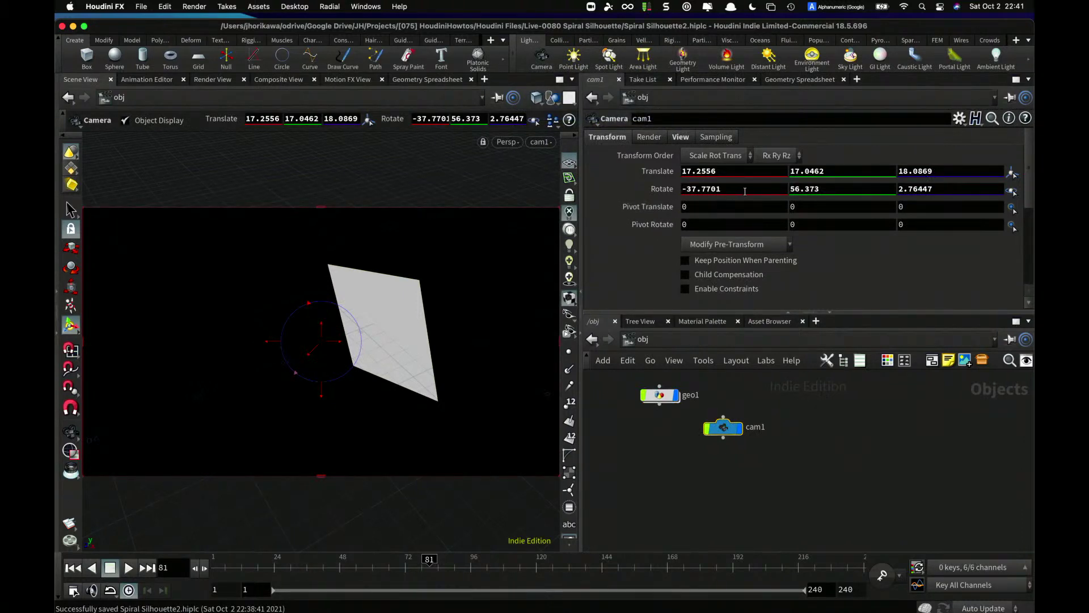
- Set cam1's rotation to 0, 0, 0
click(634, 189)
text(0)
key(Tab)
text(0)
key(Tab)
text(0)
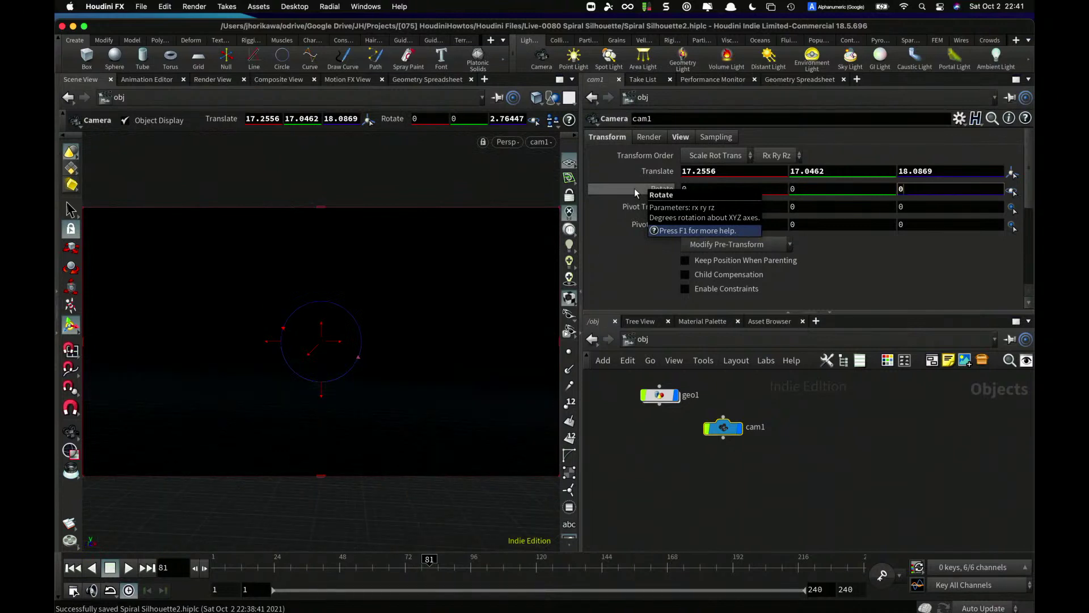
- Set cam1's translation to 0, 0, 0
click(589, 173)
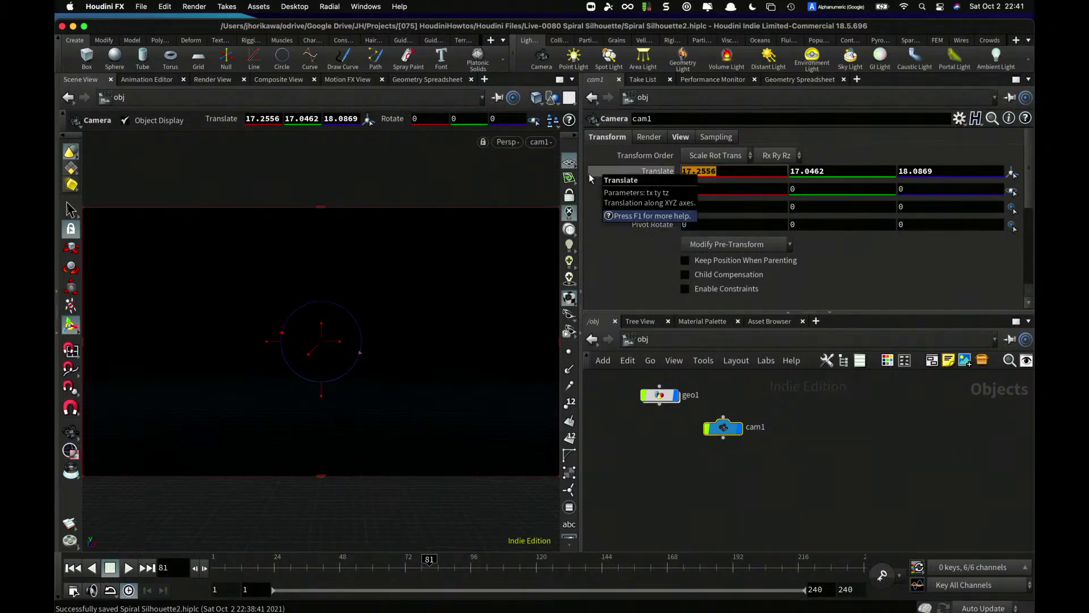
text(0)
key(Tab)
text(0)
key(Tab)
text(0)
key(Return)
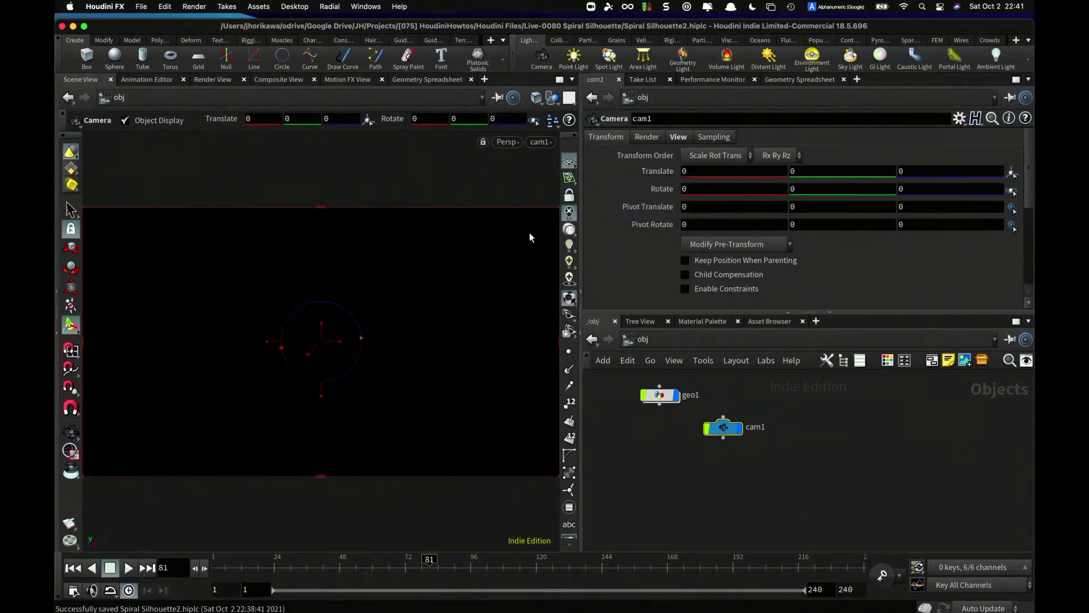
- Look through cam1 in the viewport and lock the camera to the view
key(Escape)
drag(413, 360, 398, 383)
right_drag(398, 383, 414, 376)
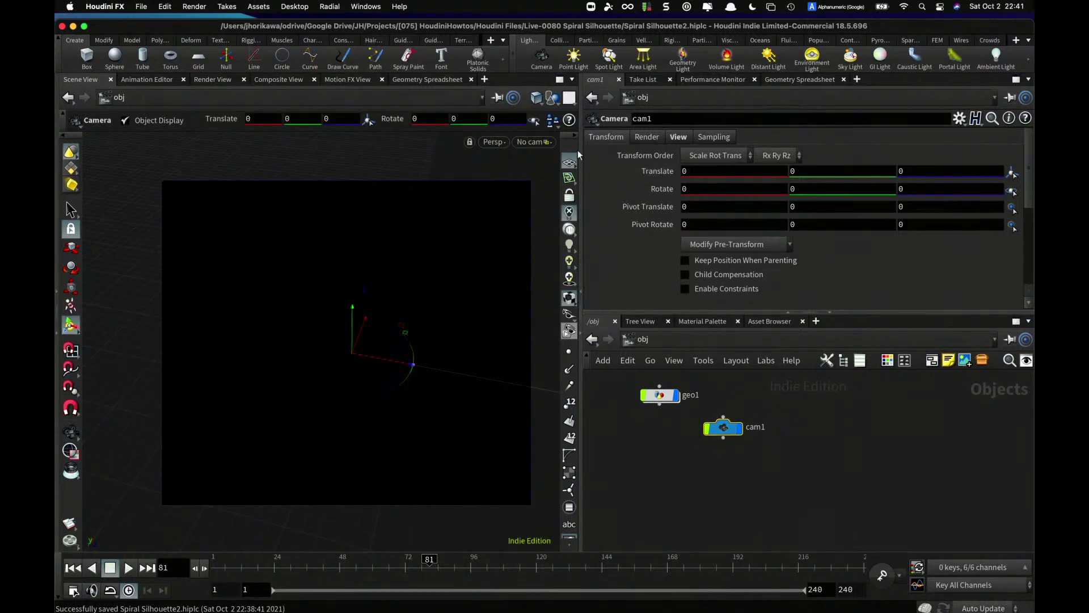
click(531, 142)
click(542, 209)
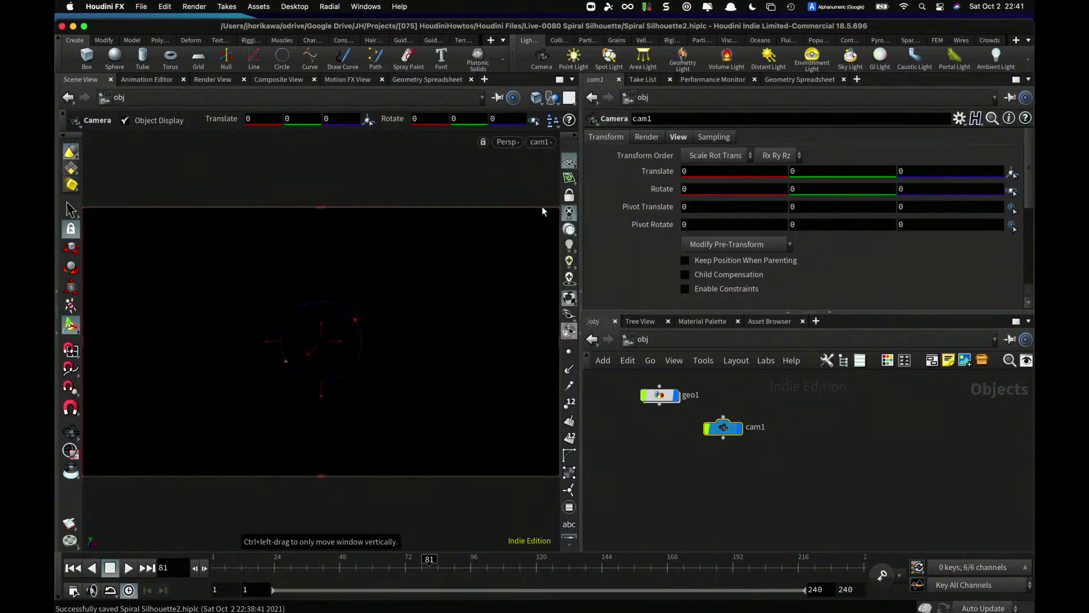
click(569, 194)
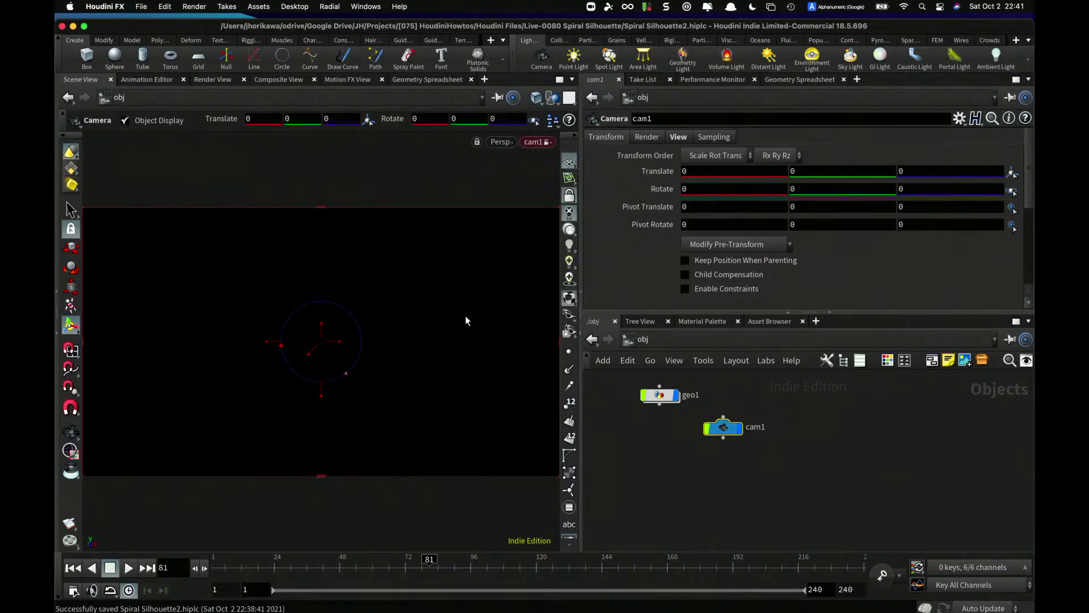
- Reposition the locked cam1 so that it looks down at the box from an angle
key(Escape)
drag(379, 334, 294, 379)
middle_drag(294, 378, 253, 375)
key(Return)
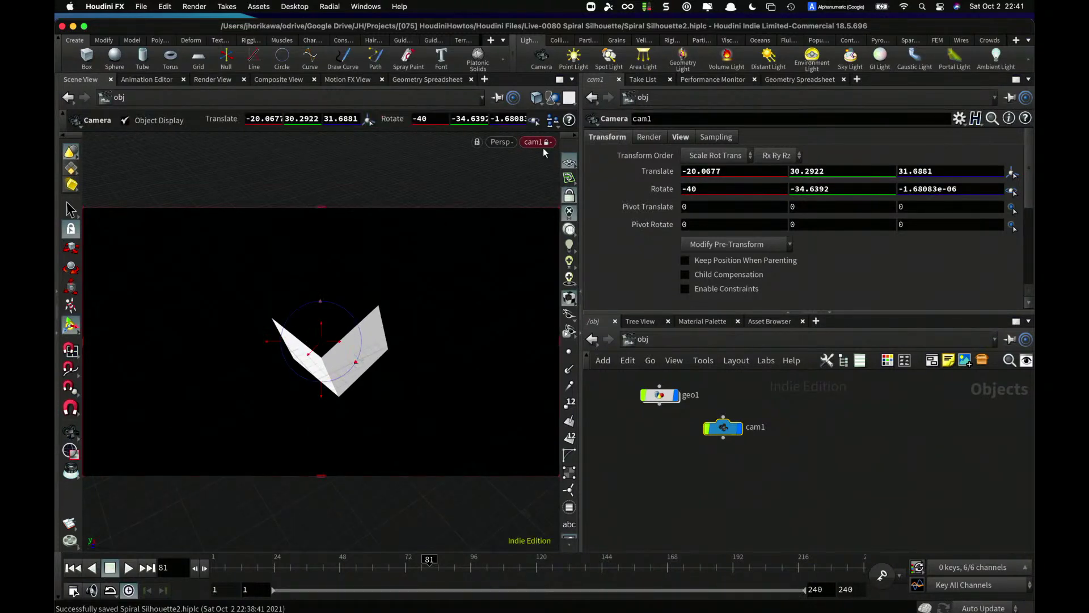
- Leave the cam1 view and examine the box's shaded faces in the free perspective view from several angles and distances
key(Escape)
drag(444, 253, 353, 240)
key(Return)
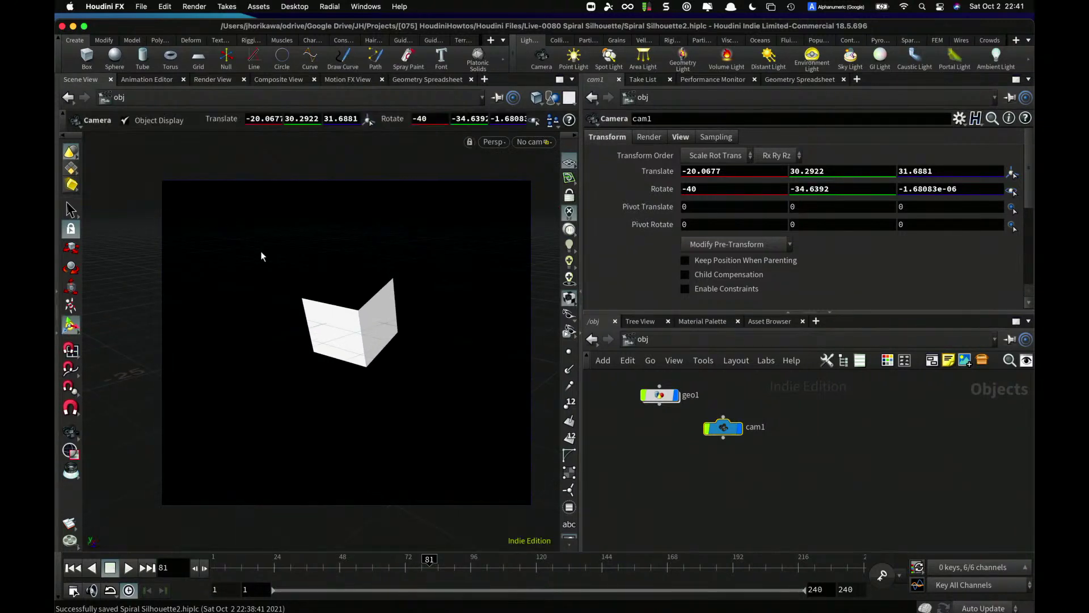
key(Escape)
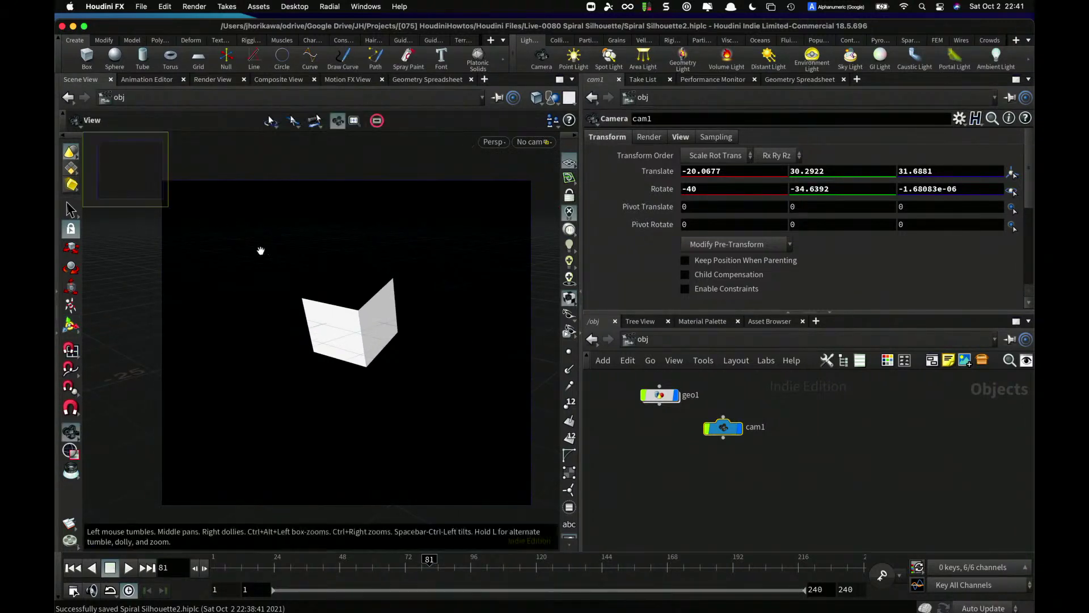
drag(260, 249, 294, 240)
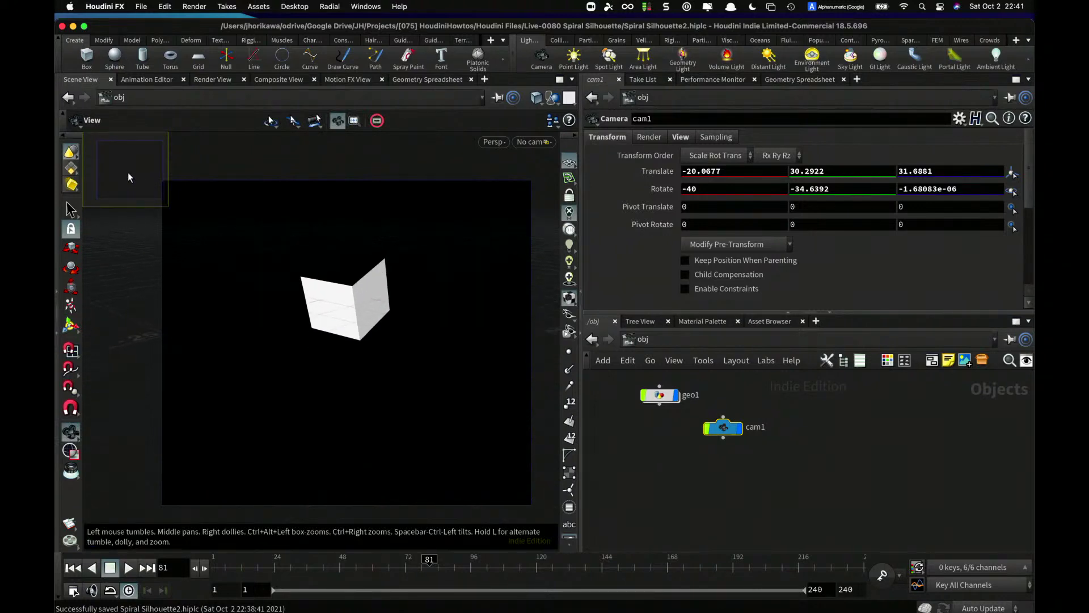
scroll(128, 173, up, 2)
scroll(128, 173, down, 2)
scroll(128, 173, up, 5)
scroll(129, 173, down, 1)
scroll(127, 172, down, 2)
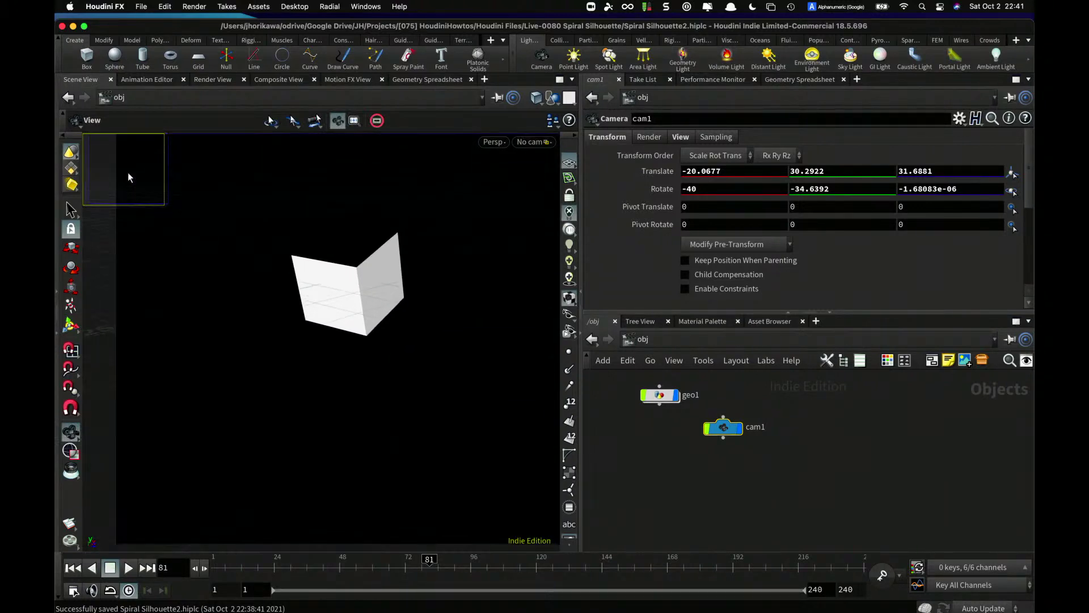
scroll(128, 172, up, 3)
alt+right_drag(234, 233, 307, 281)
alt+middle_drag(306, 281, 269, 257)
scroll(269, 257, down, 2)
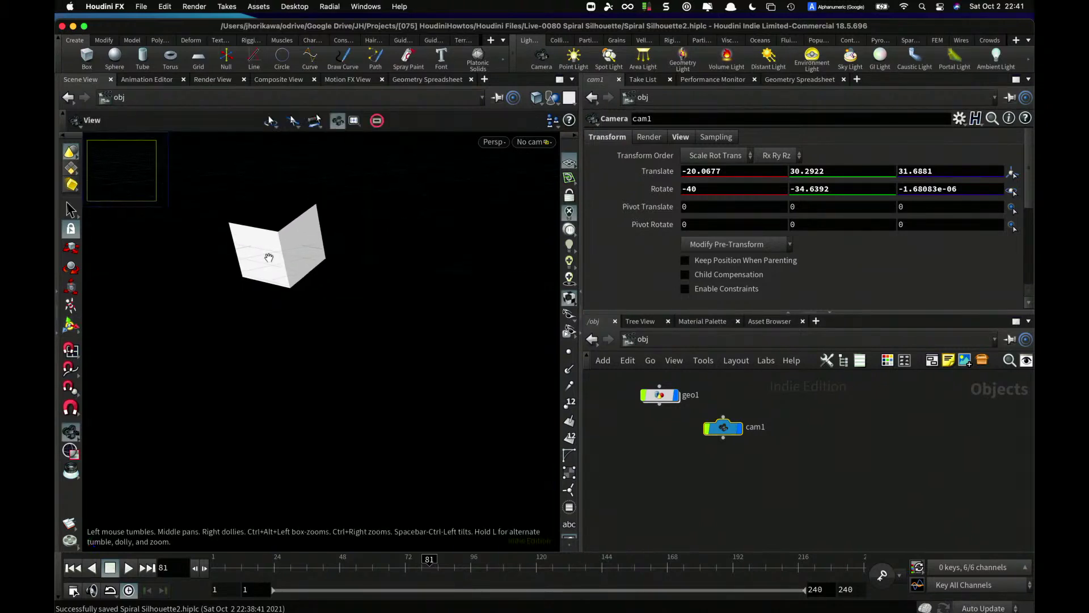
scroll(268, 258, up, 4)
scroll(269, 258, down, 4)
scroll(269, 258, down, 3)
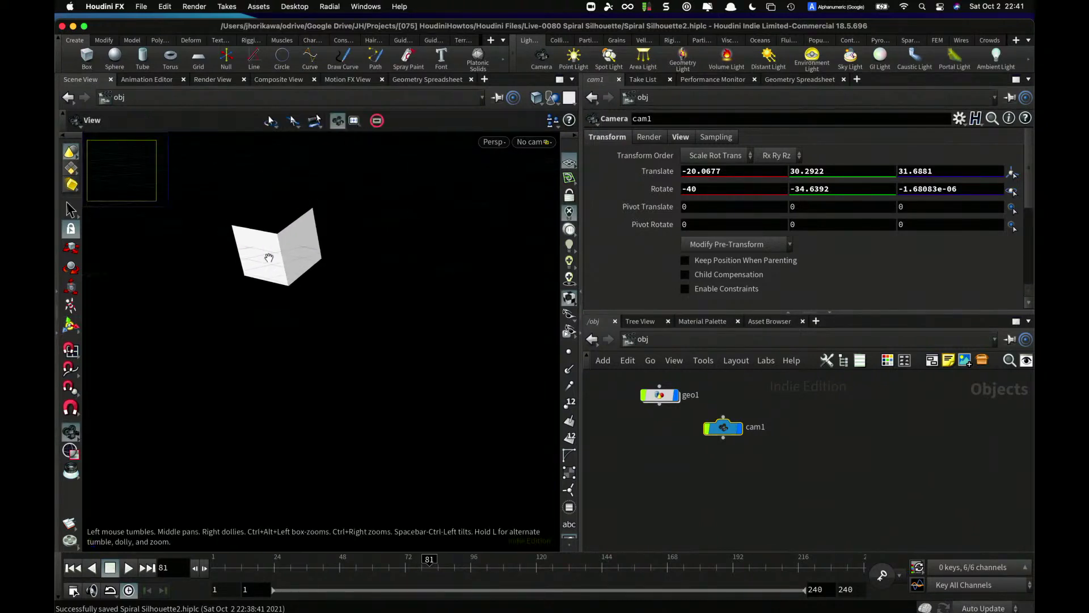
scroll(269, 257, up, 2)
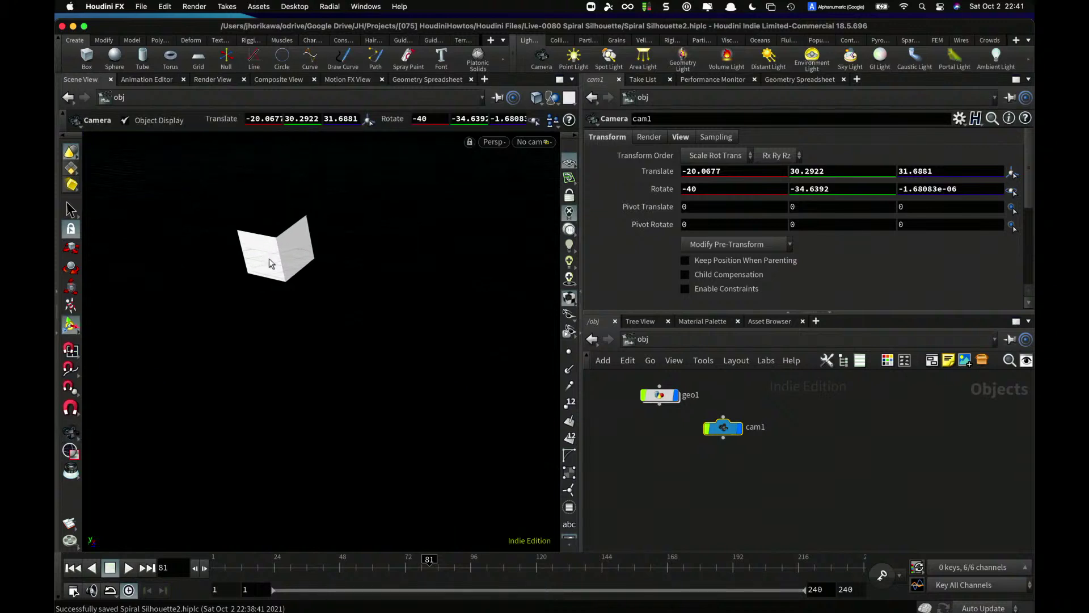
scroll(269, 258, up, 4)
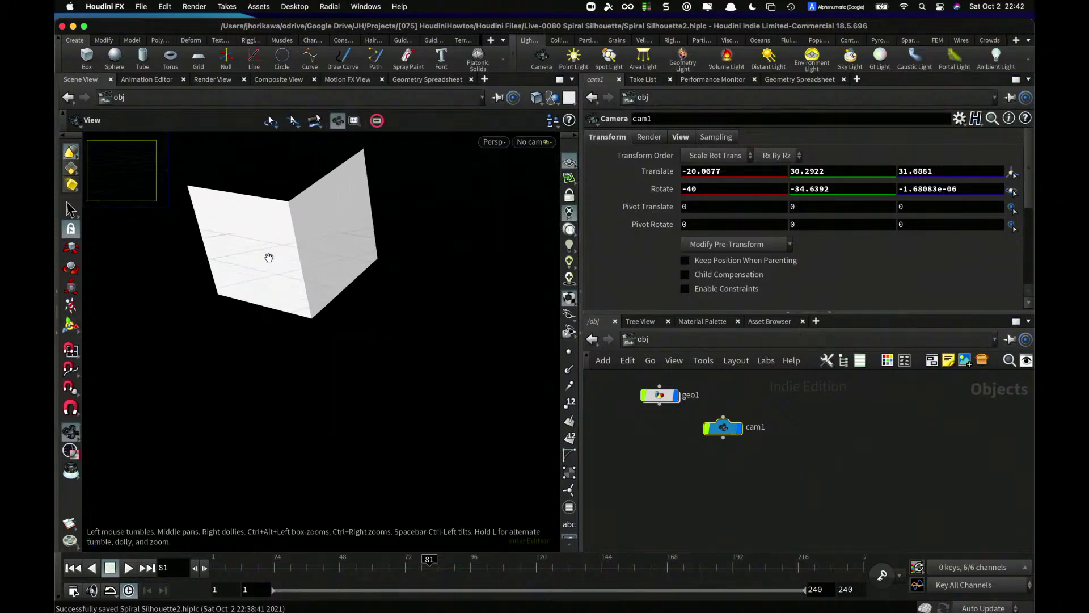
scroll(268, 257, down, 3)
scroll(269, 258, down, 2)
scroll(312, 267, up, 10)
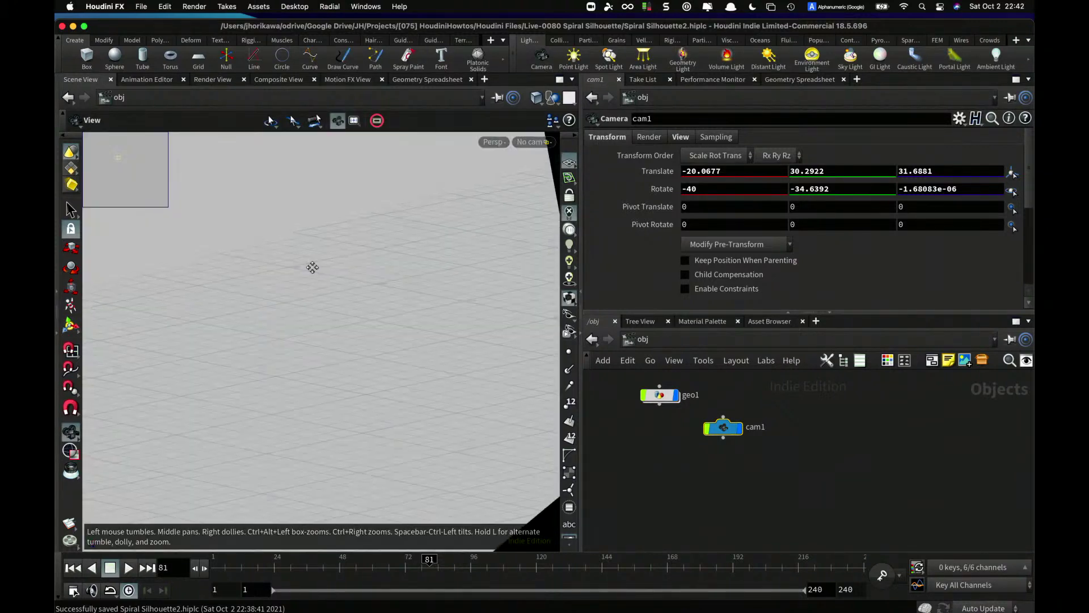
drag(312, 274, 383, 280)
ctrl+alt+drag(383, 281, 111, 333)
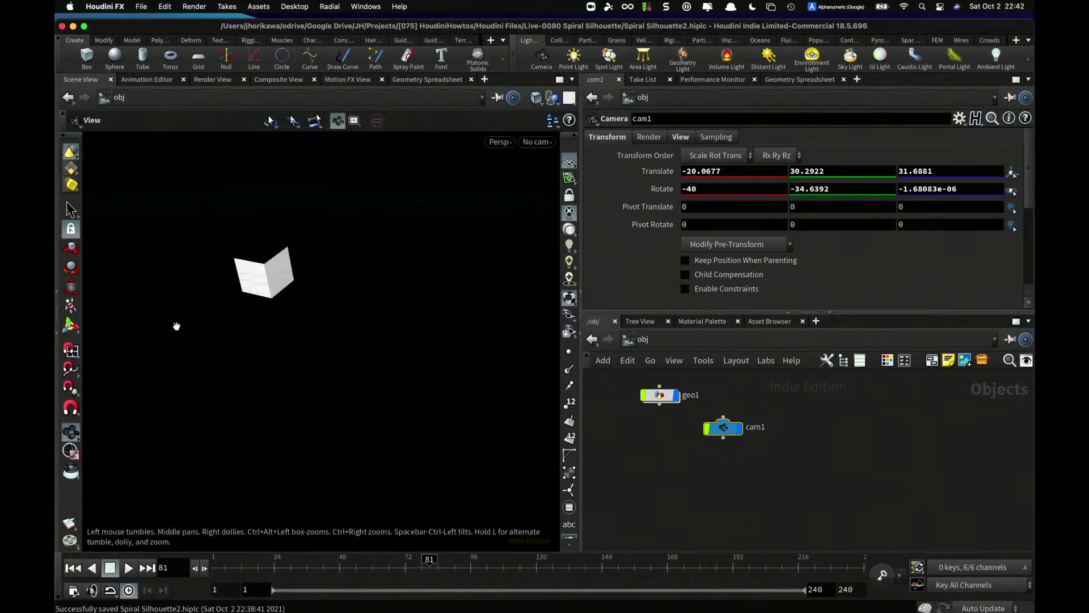
- Delete the cam1 camera and open the geo1 object's network
click(693, 452)
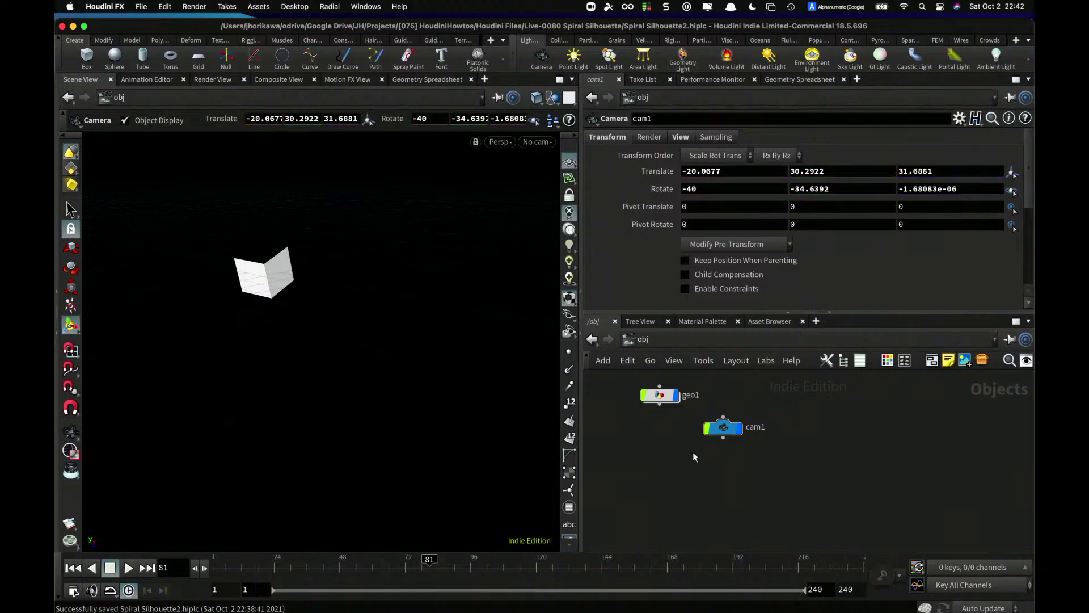
scroll(693, 451, down, 5)
key(Escape)
drag(489, 355, 479, 402)
key(Return)
scroll(655, 437, up, 5)
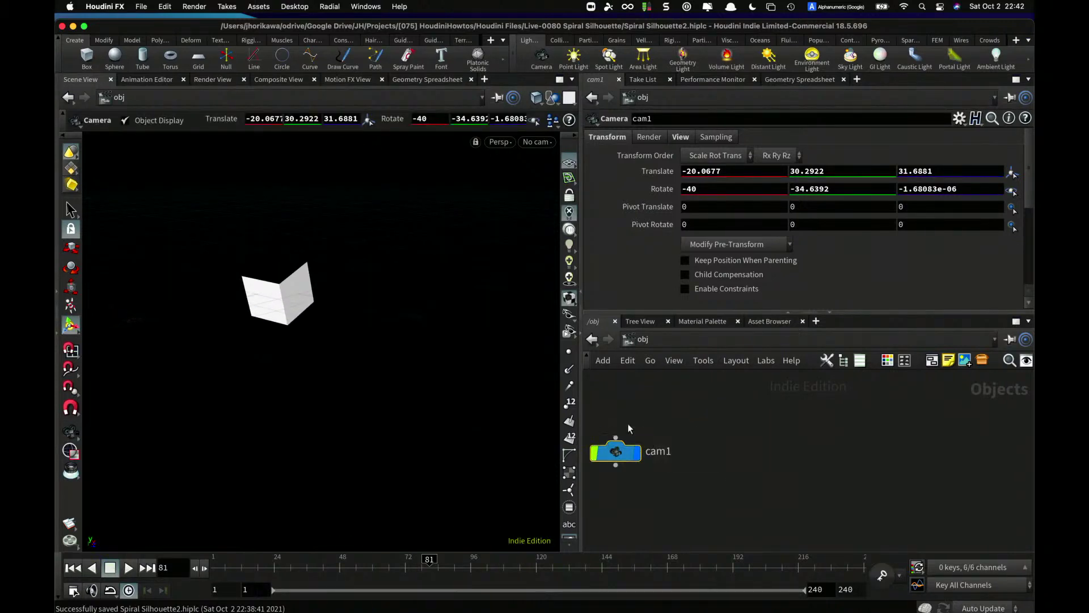
key(Delete)
double_click(676, 452)
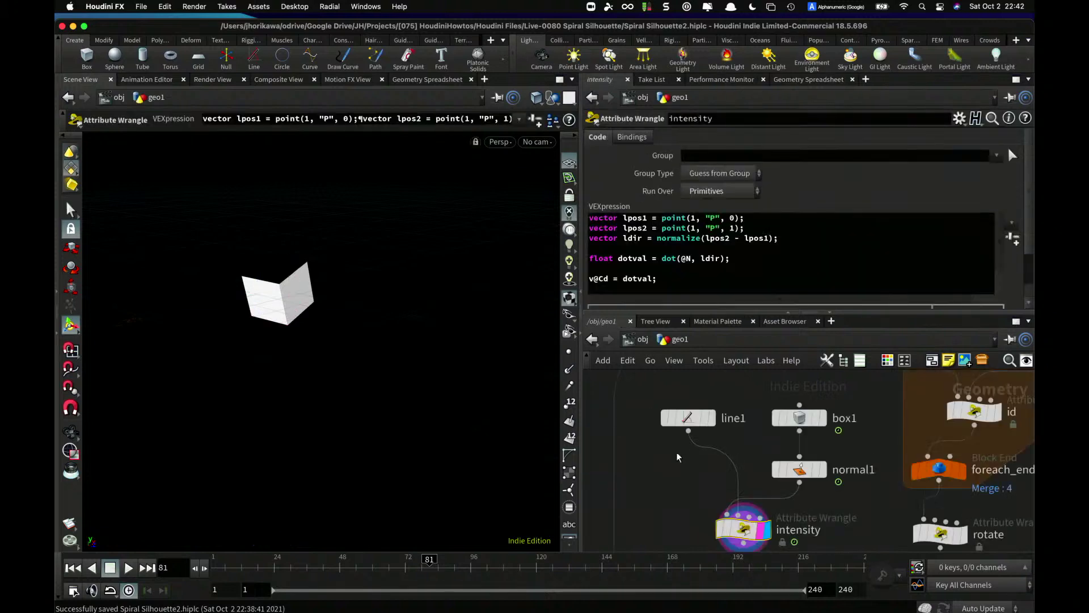
- Display line1 to check the light direction, return the display to the intensity wrangle, and examine the shaded box from several angles
drag(405, 282, 395, 353)
key(Return)
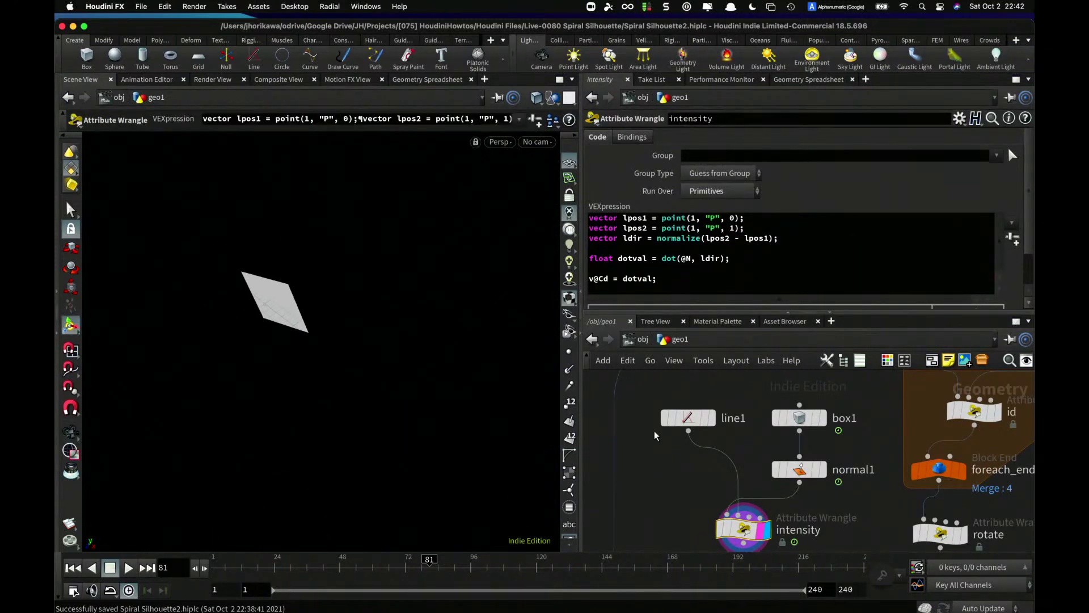
click(709, 417)
drag(348, 269, 367, 292)
key(Return)
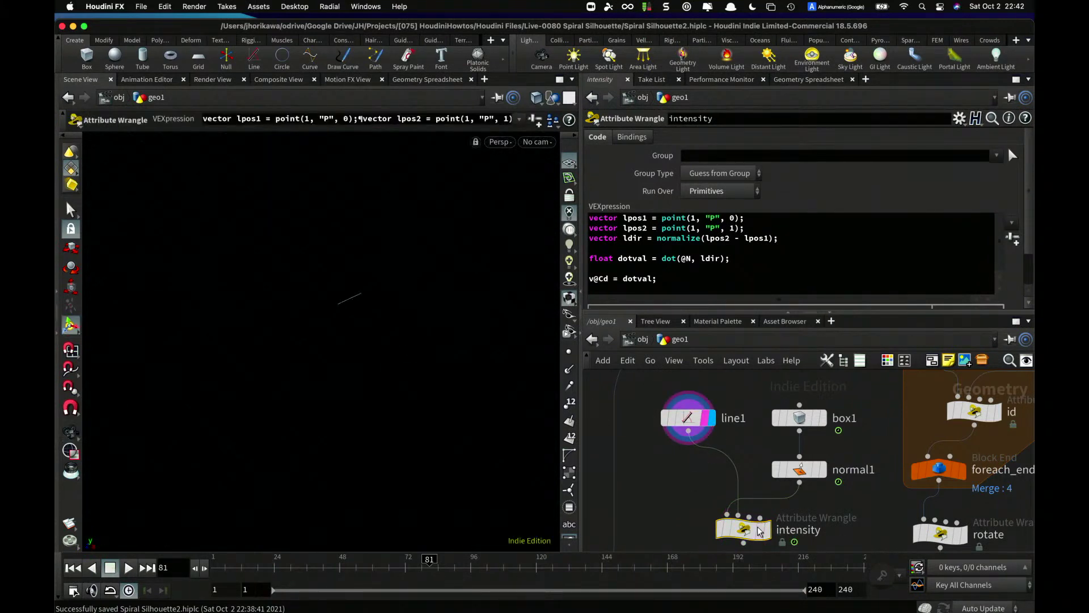
click(765, 529)
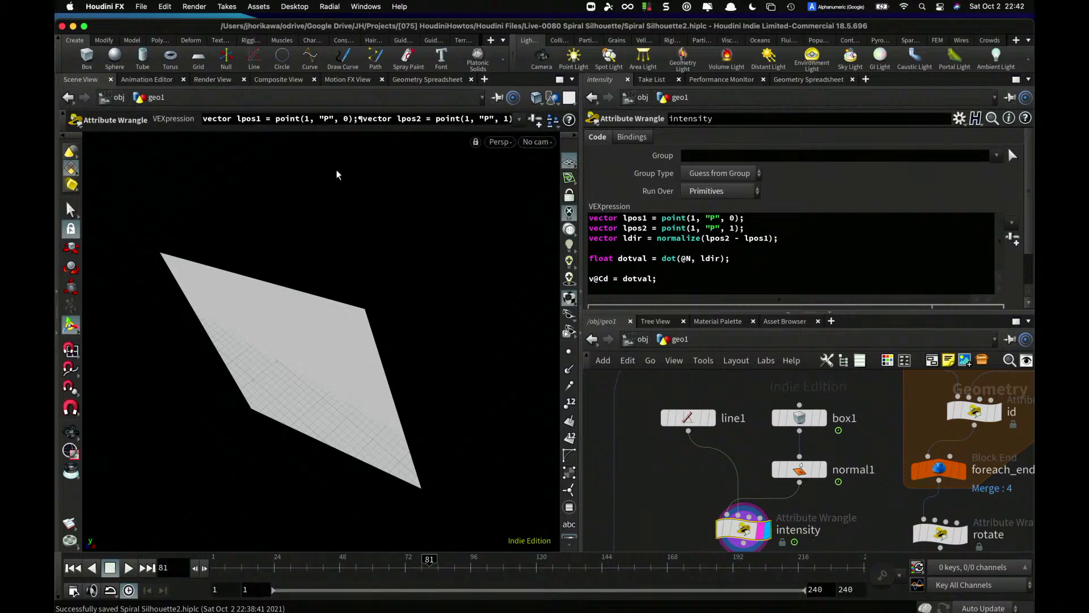
key(Escape)
drag(350, 183, 277, 249)
key(Return)
- Negate the light direction in the intensity wrangle's dot product so that it reads dot(@N, -ldir), and check the box's shading
click(656, 272)
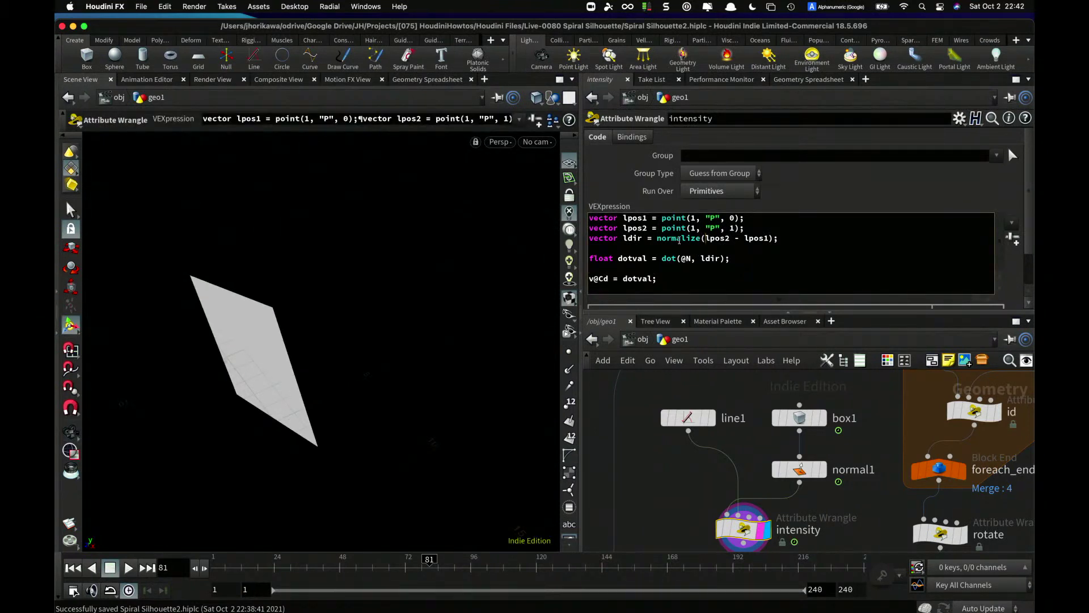
double_click(634, 238)
click(636, 259)
text(-)
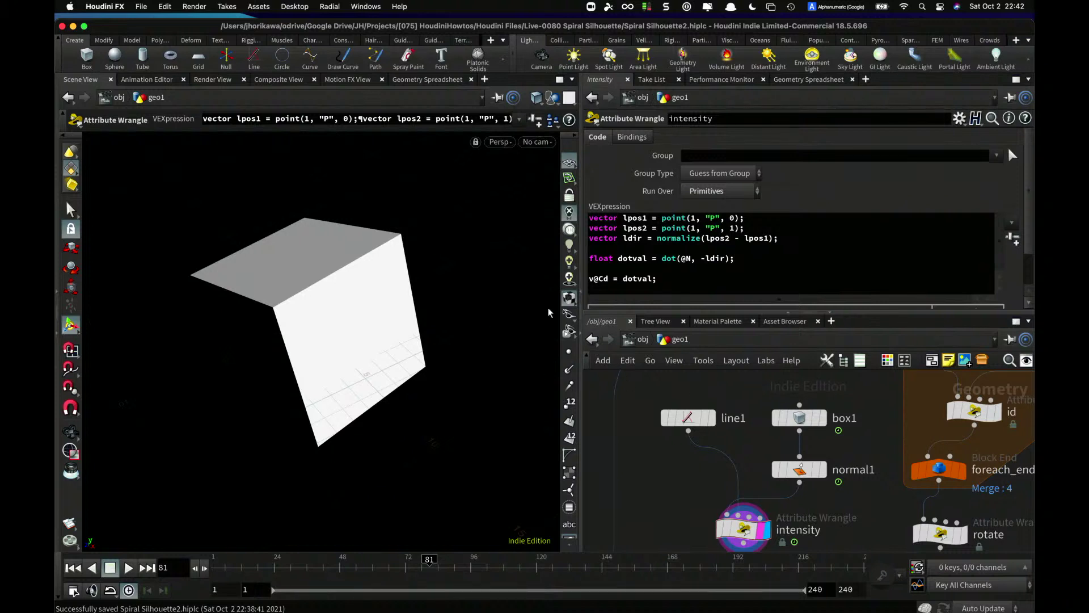
drag(378, 274, 267, 299)
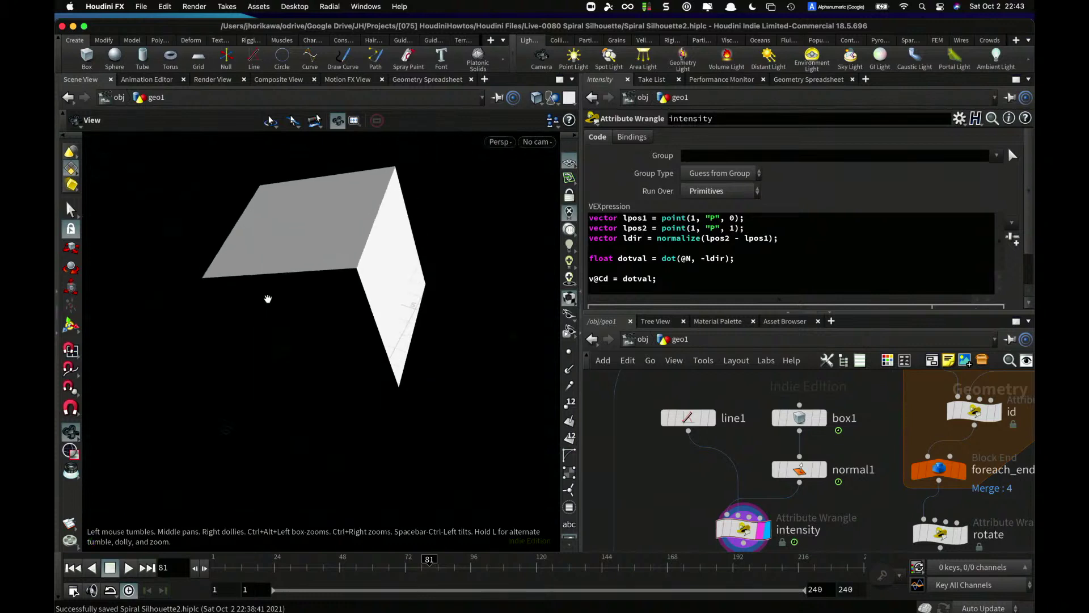
key(Return)
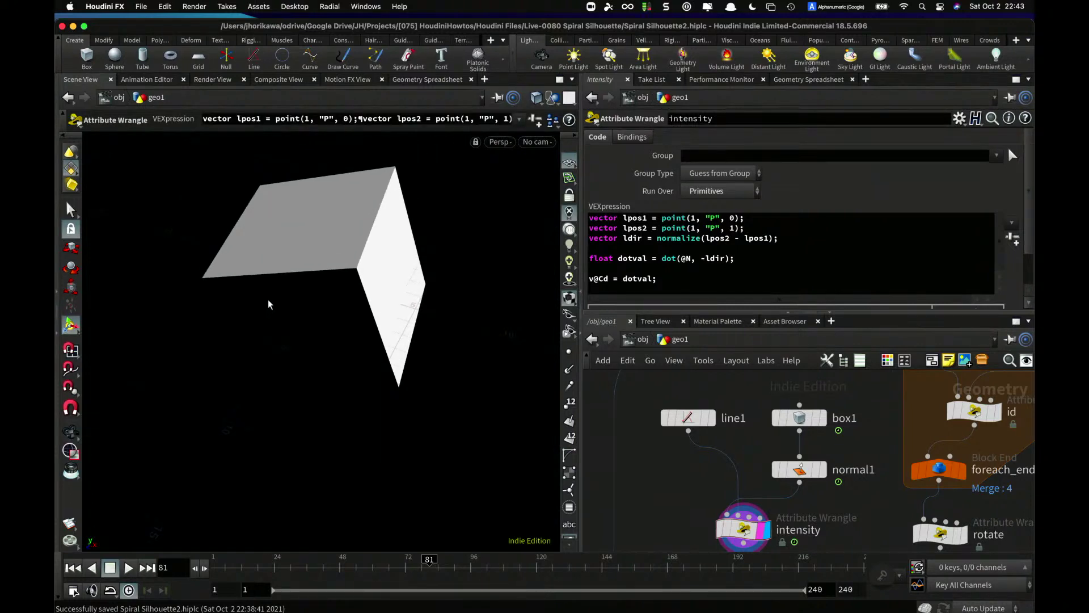
- Clamp negative dot products by adding the line dotval = max(dotval, 0); below the dotval declaration
click(751, 258)
key(Return)
text(DOTV)
key(BackSpace)
key(BackSpace)
key(BackSpace)
key(BackSpace)
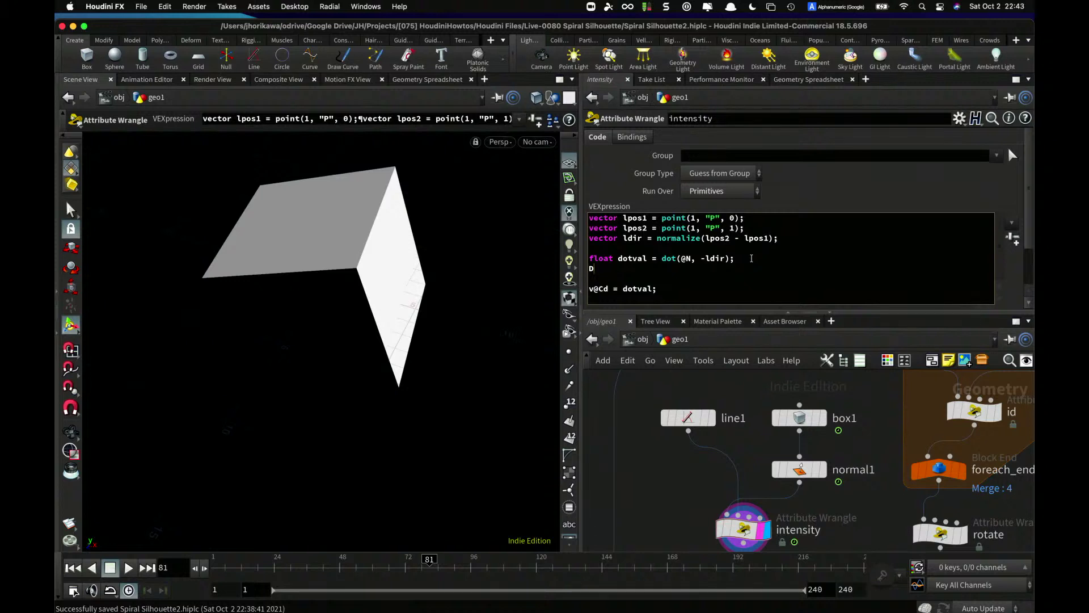
text(dotval = max(dotval, 0);)
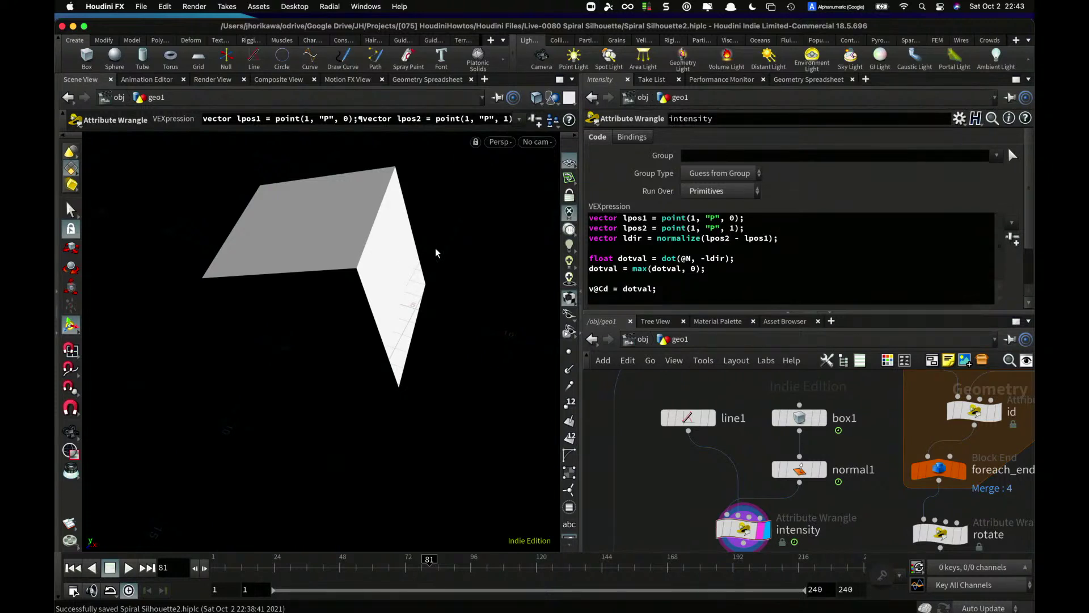
key(Escape)
drag(419, 257, 360, 280)
key(Return)
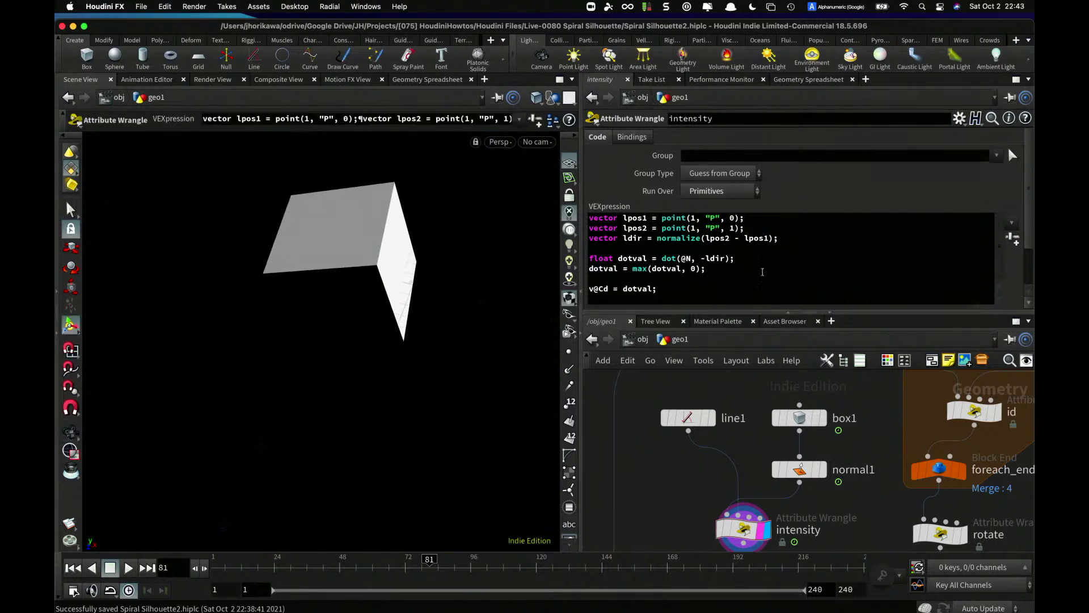
- Replace the colour assignment in the intensity wrangle with f@intensity = dotval; to store the value as a float attribute
drag(680, 292, 559, 299)
text(f)
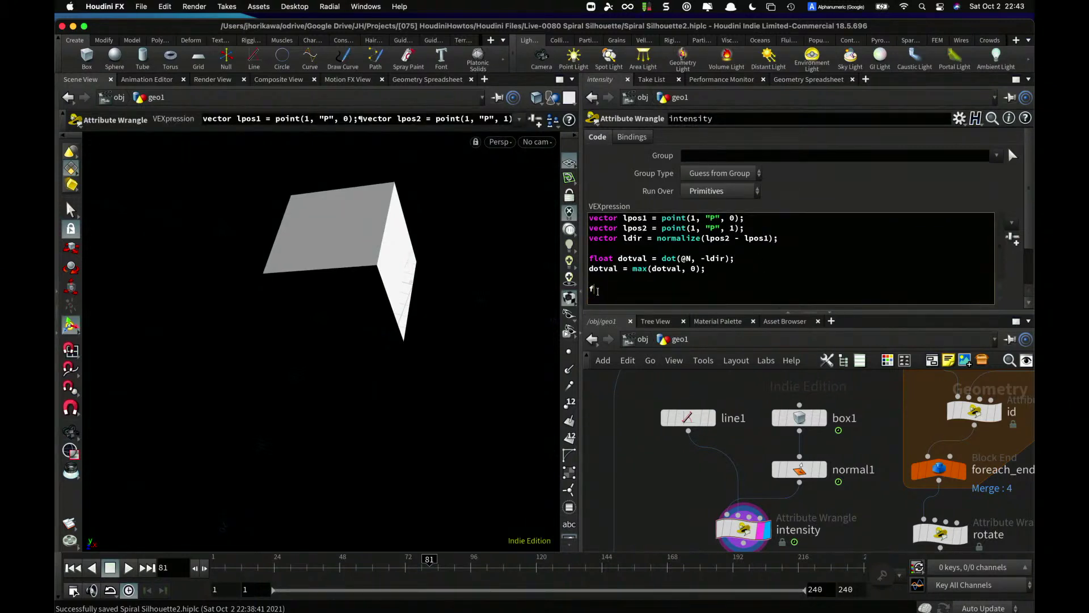
text(@val =)
key(BackSpace)
key(BackSpace)
key(BackSpace)
key(BackSpace)
key(BackSpace)
key(BackSpace)
text(inta)
key(BackSpace)
text(en)
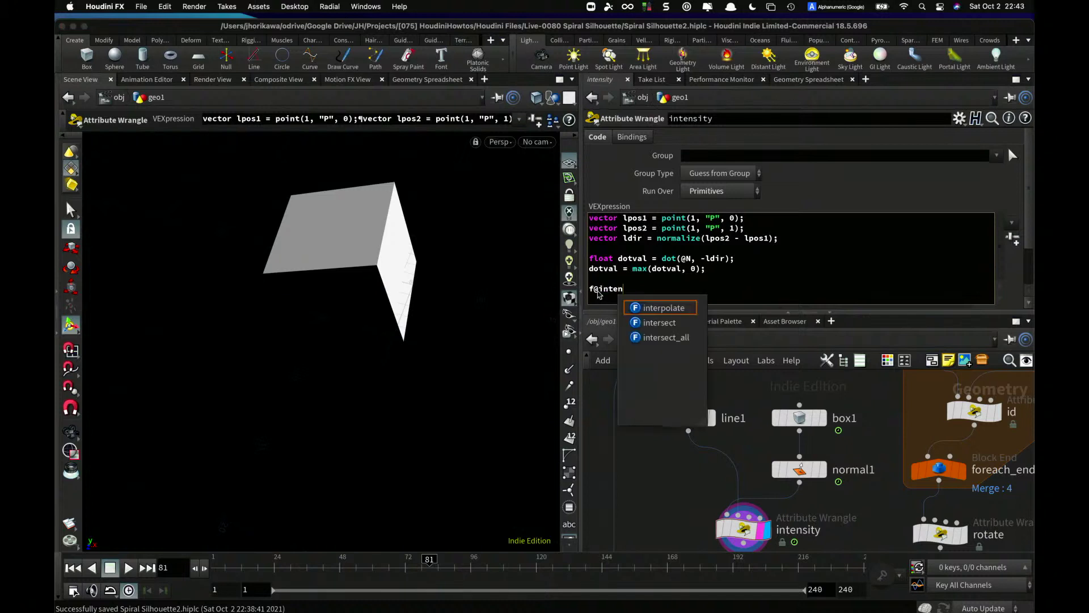
text(sity = dotval;)
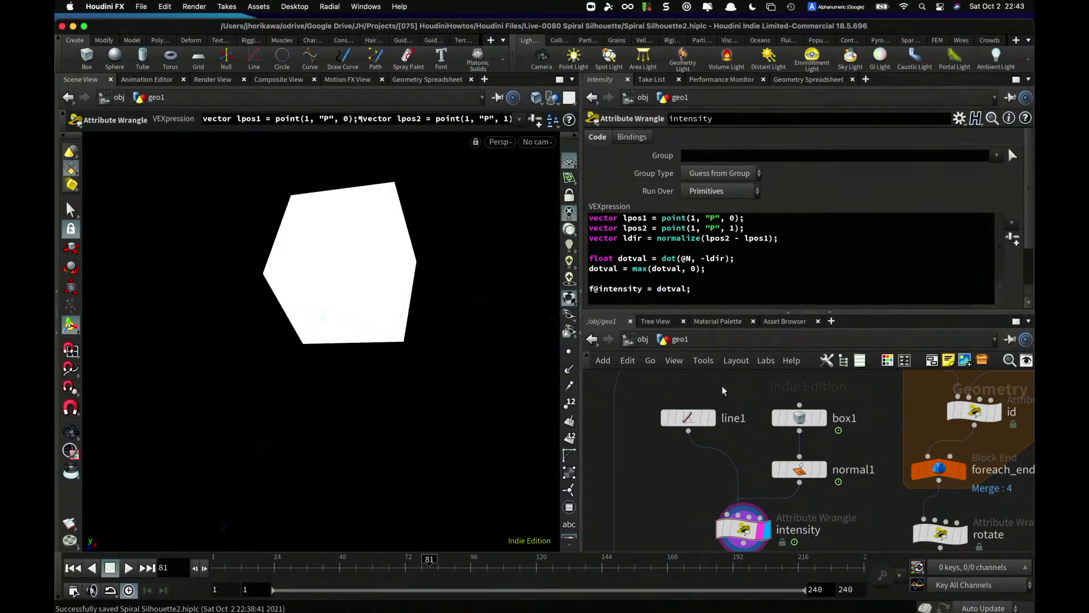
key(Escape)
drag(401, 315, 435, 318)
key(Return)
- Insert v@Cd = dotval; above the f@intensity line and check the box's face shading in the viewport
click(724, 266)
key(Return)
key(Return)
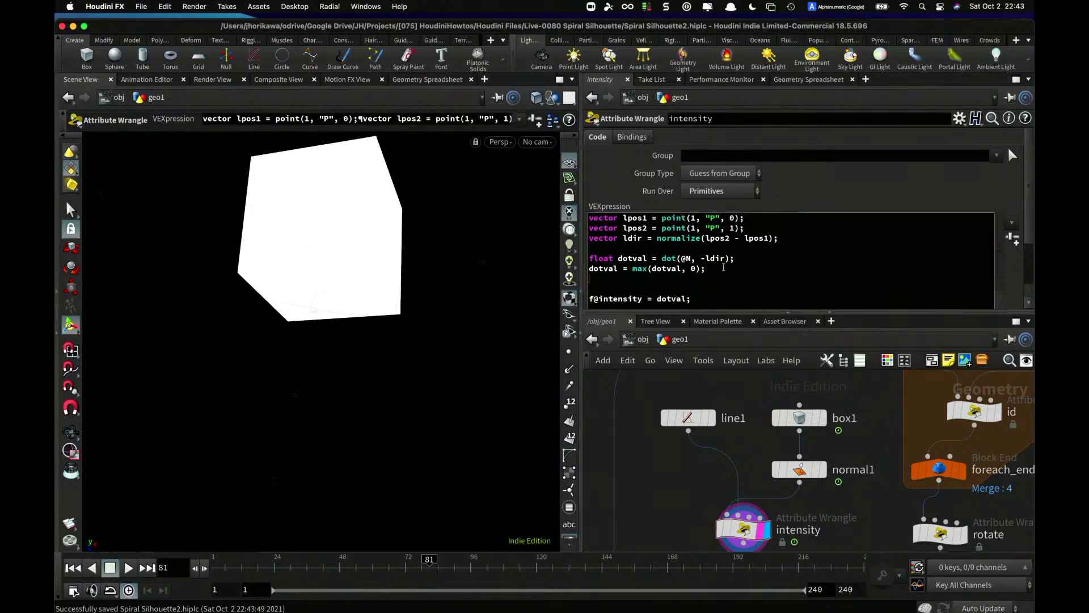
text(v@C)
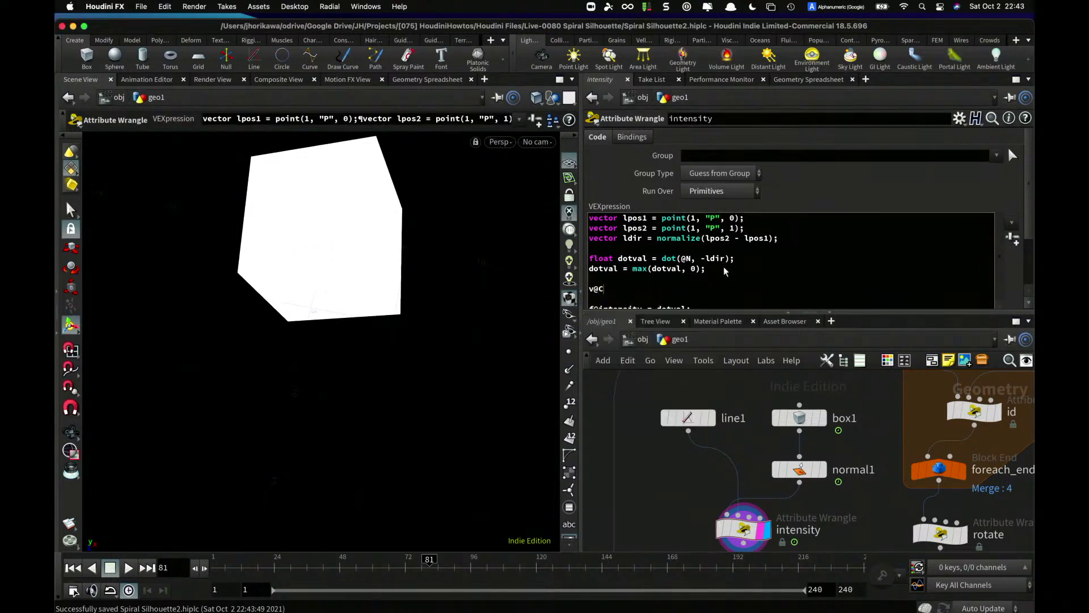
text(d = dotval;)
click(725, 384)
mouse_move(373, 251)
alt+mouse_down()
mouse_move(389, 349)
mouse_move(294, 219)
mouse_move(186, 262)
mouse_move(240, 333)
mouse_move(358, 397)
mouse_move(311, 452)
mouse_move(257, 454)
mouse_move(258, 441)
alt+mouse_up()
key(Return)
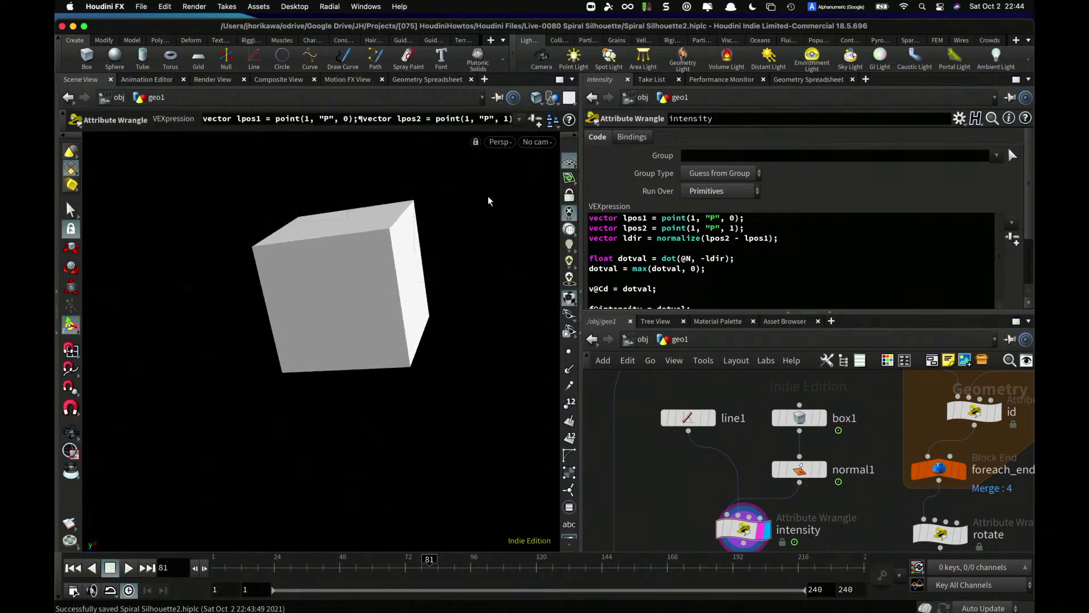
click(499, 142)
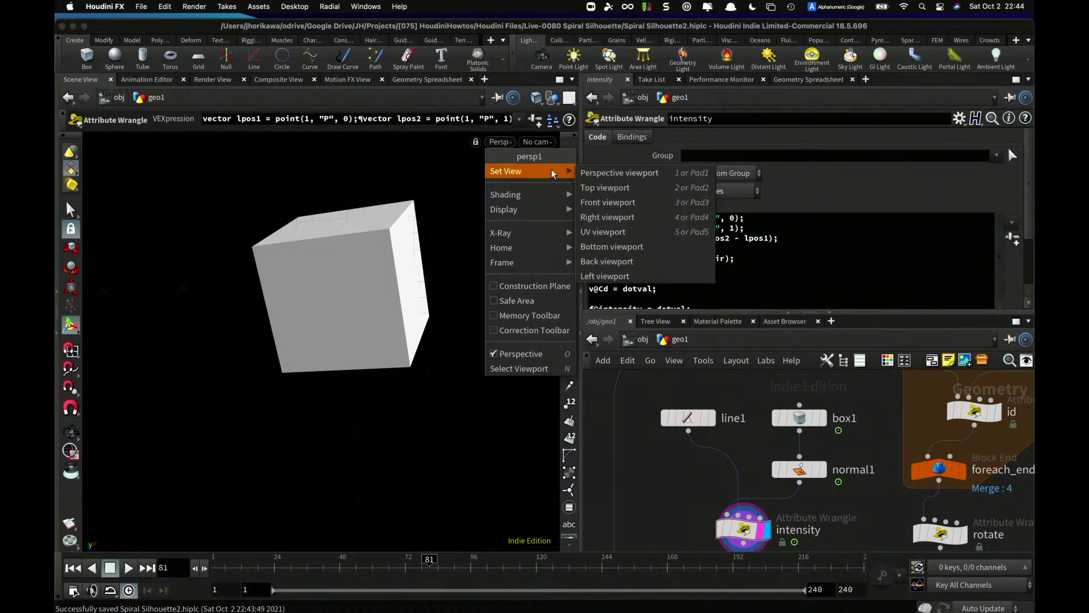
key(Escape)
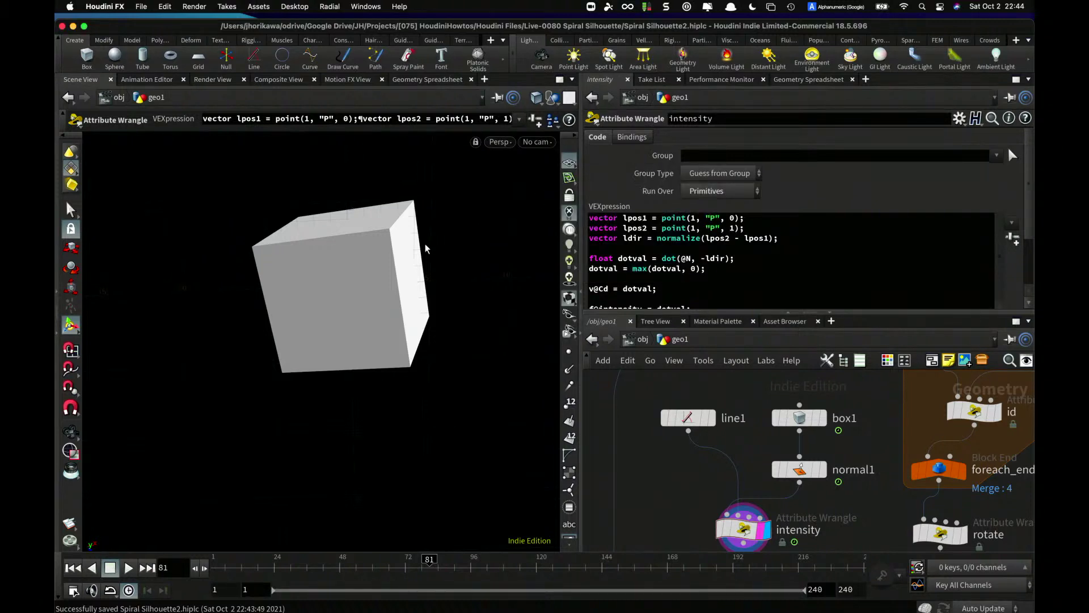
- Switch the viewport to the top view and play the animation, stopping at frame 201
key(space+2)
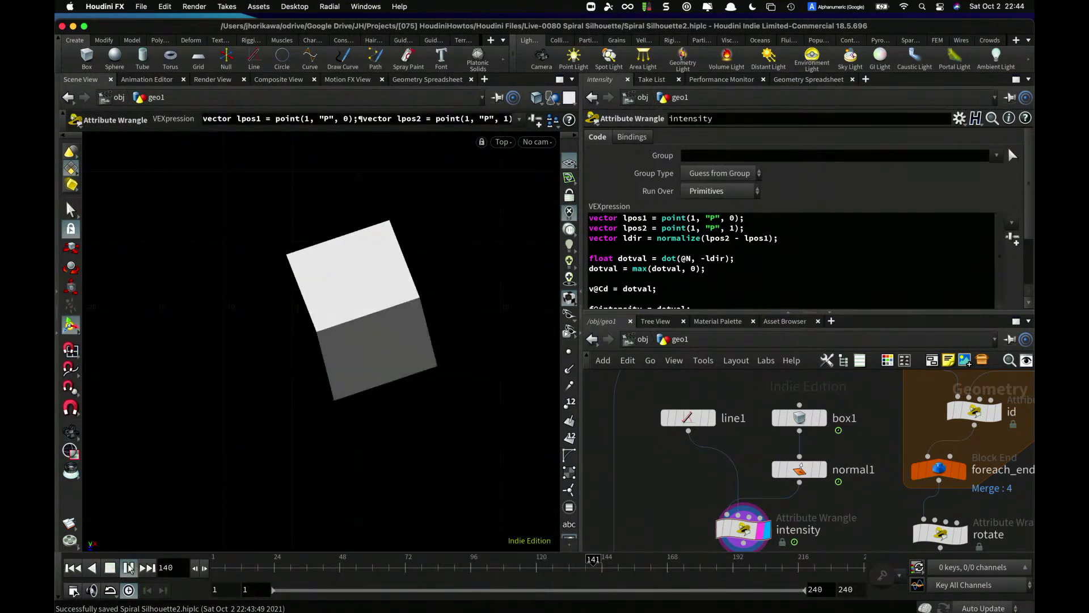
click(129, 568)
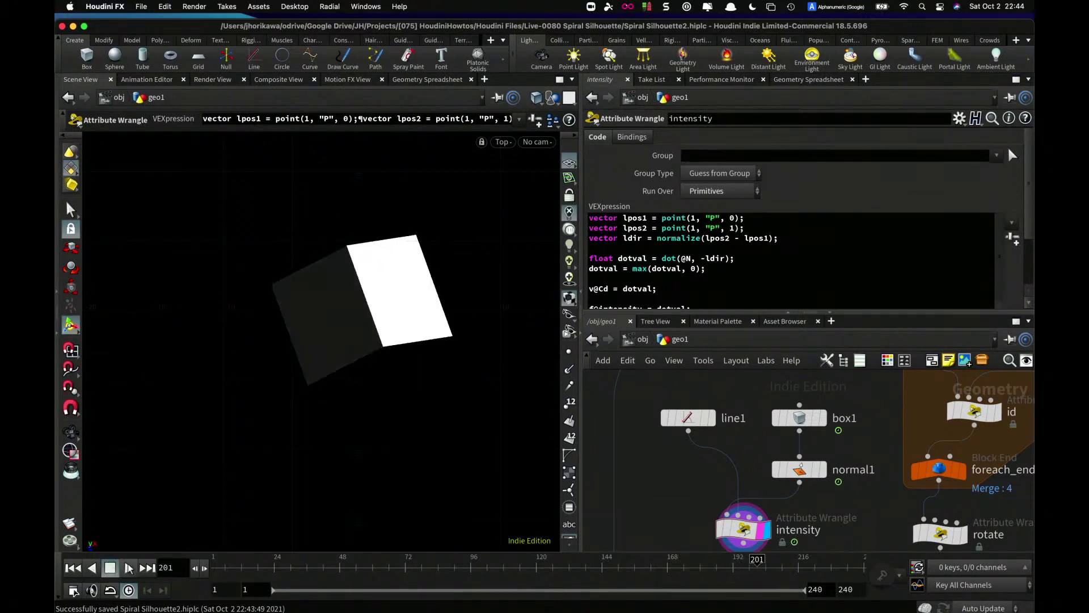
- Display the rotate node's output and examine the spiral in the top view
scroll(690, 457, down, 3)
scroll(741, 496, up, 3)
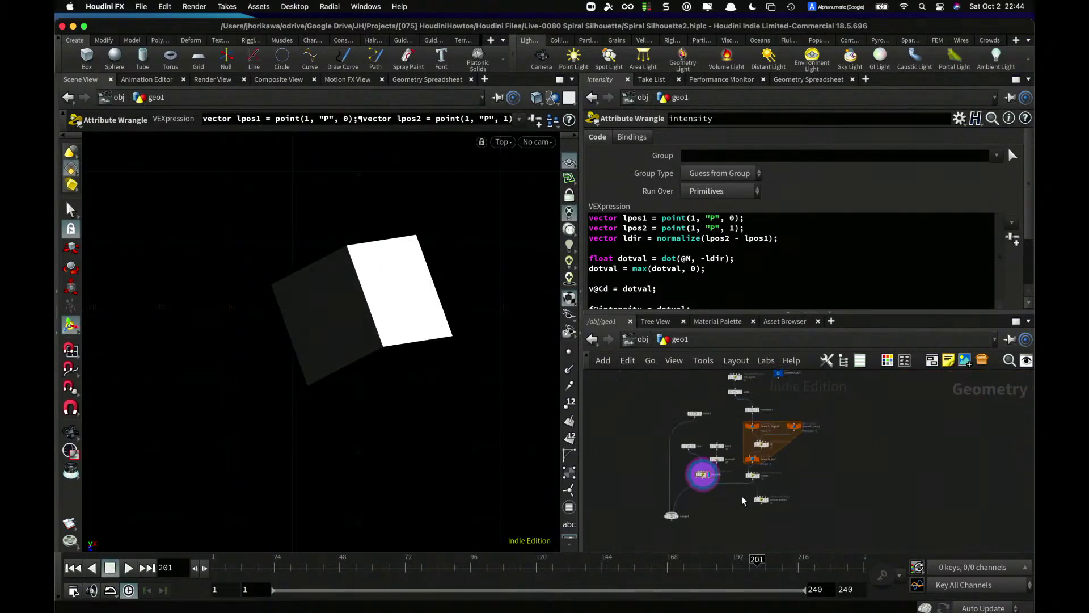
click(781, 446)
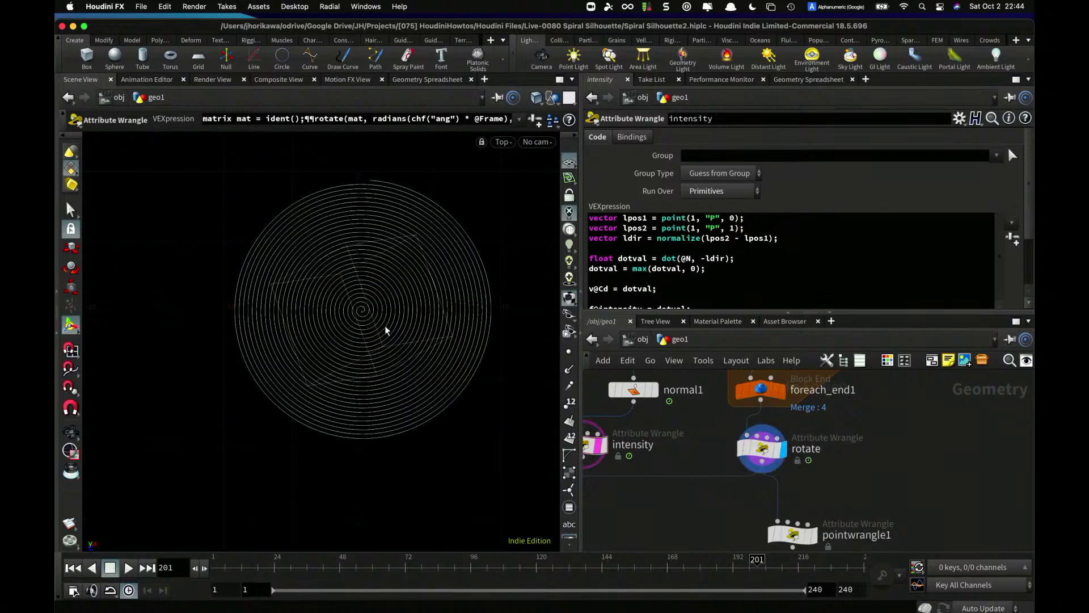
key(Escape)
scroll(386, 274, up, 3)
key(Return)
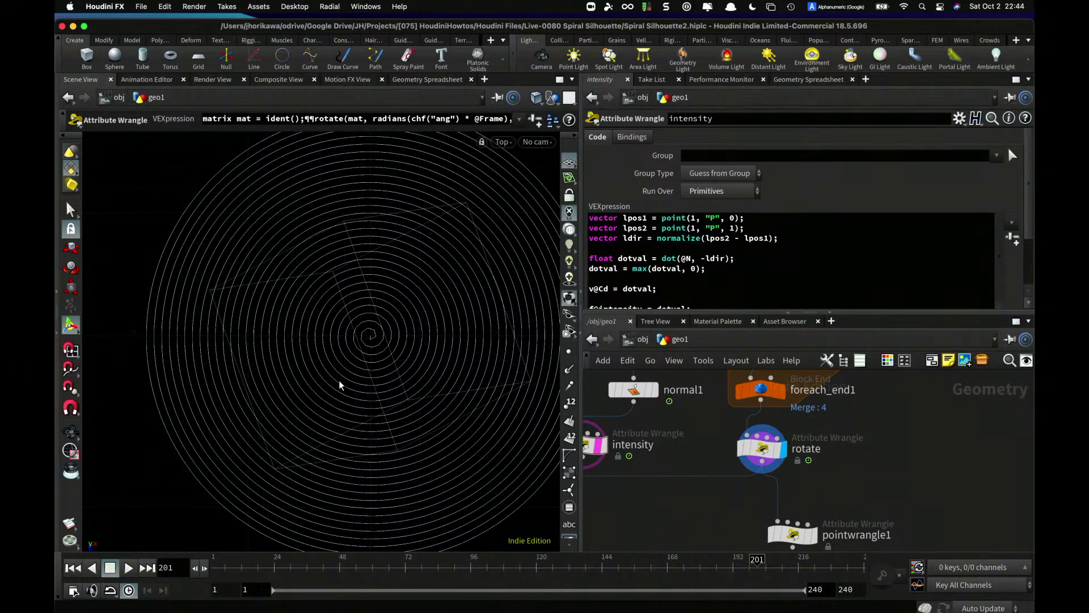
- Place pointwrangle1 below the intensity and rotate nodes and connect the intensity output to its second input
scroll(695, 421, down, 5)
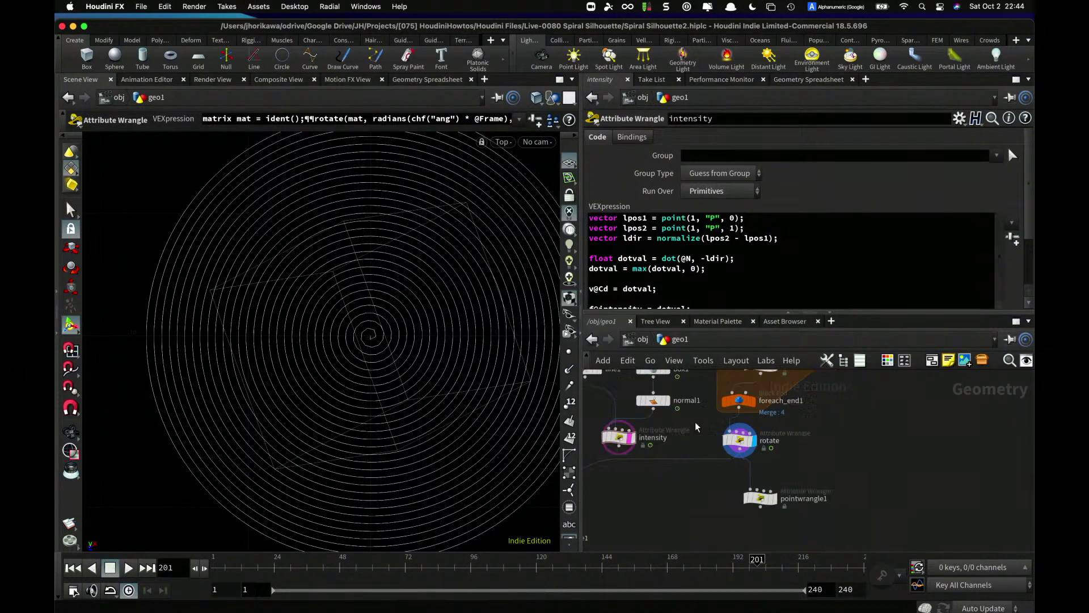
scroll(646, 433, up, 6)
click(681, 419)
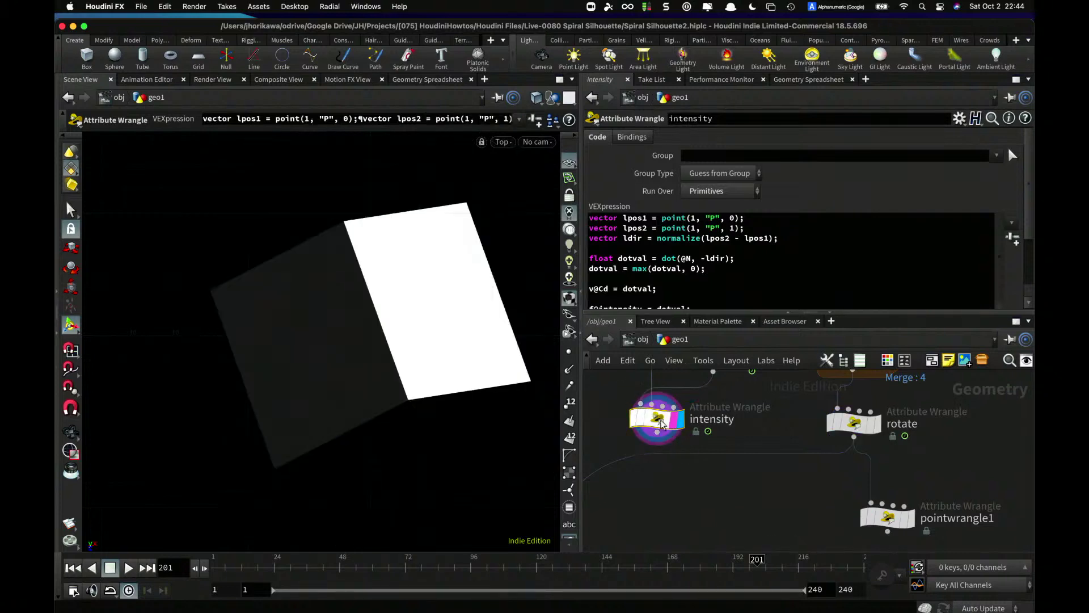
middle_drag(720, 478, 709, 443)
drag(872, 482, 732, 490)
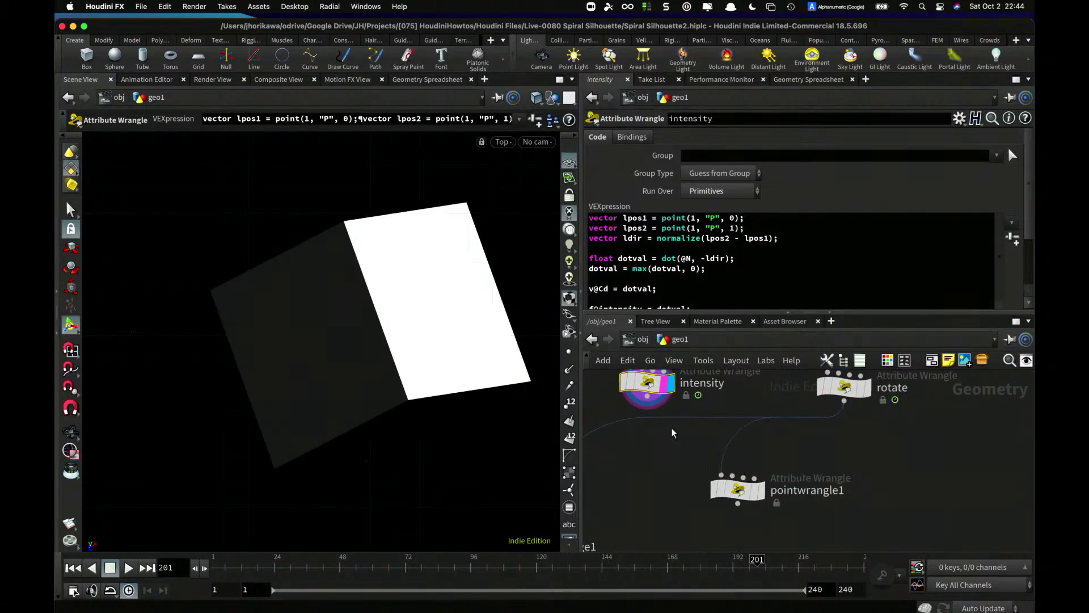
drag(649, 405, 732, 476)
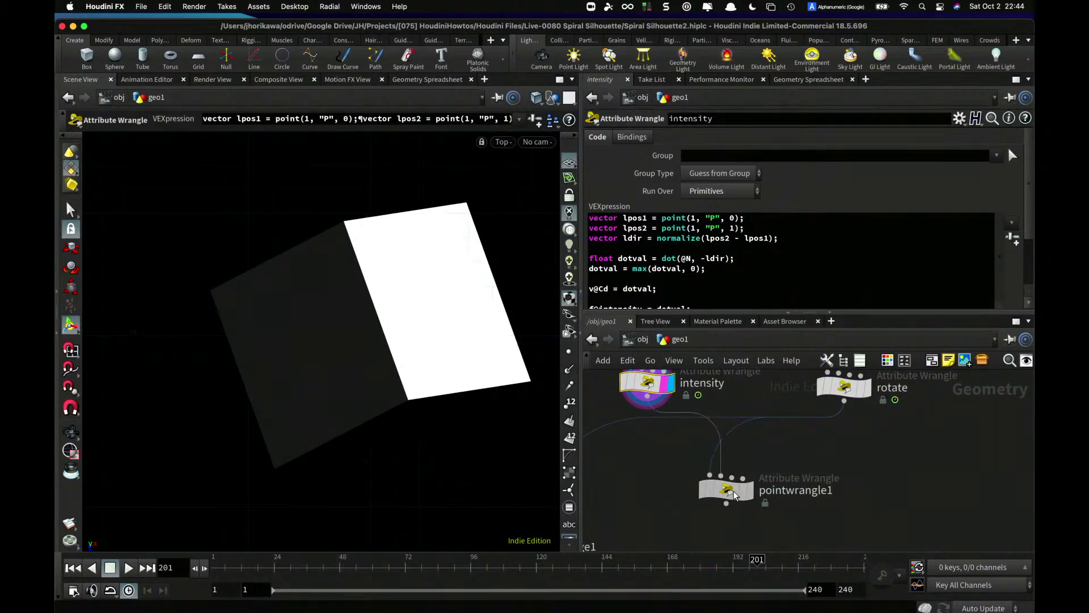
- Display the rotate output and the intensity output in turn to compare the two geometries feeding pointwrangle1
click(861, 394)
drag(838, 404, 845, 400)
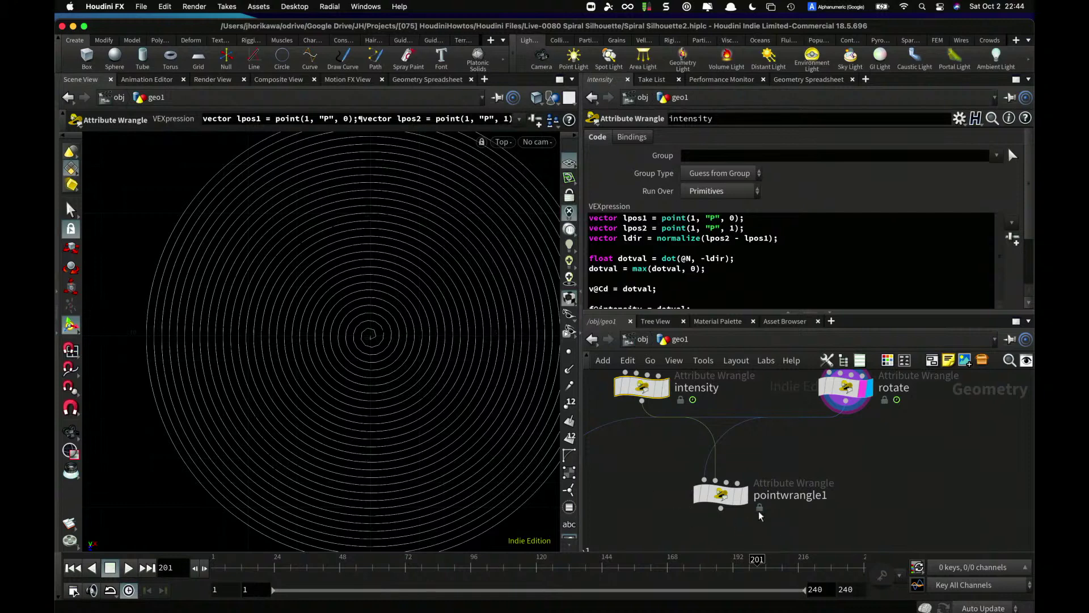
mouse_move(723, 499)
mouse_down()
mouse_move(732, 502)
mouse_move(713, 496)
mouse_up()
middle_drag(640, 389, 658, 448)
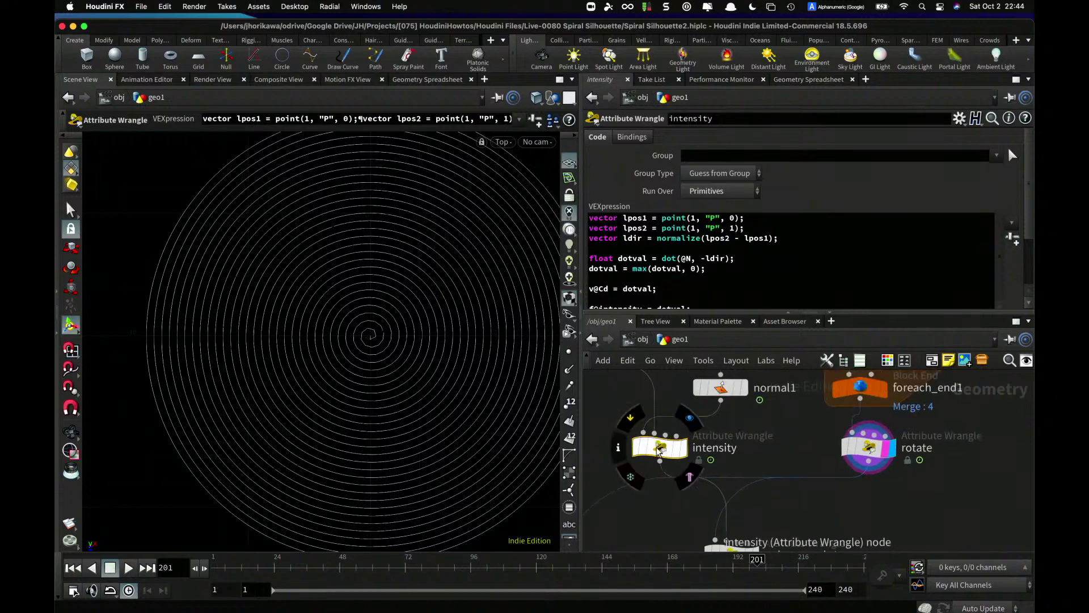
drag(659, 448, 652, 439)
click(673, 442)
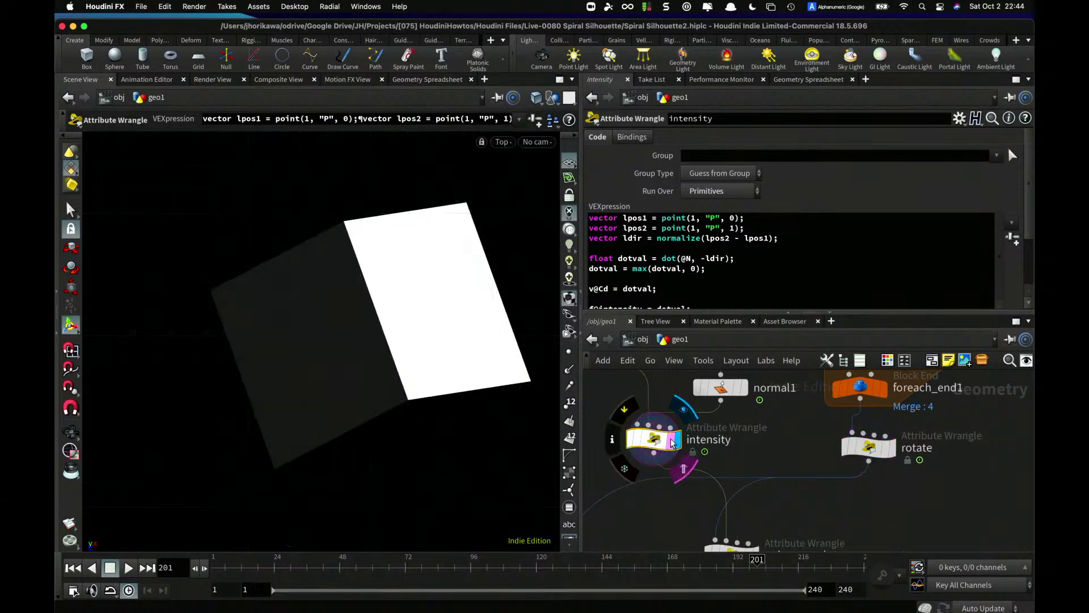
middle_drag(723, 507, 713, 464)
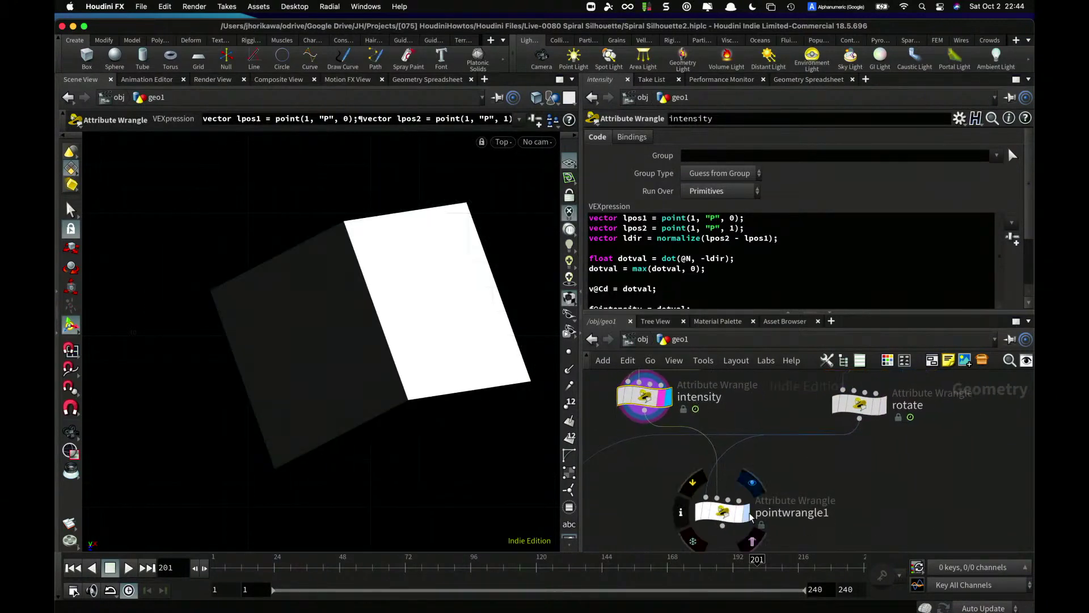
- Display pointwrangle1, rename it offset, and save the scene
click(748, 514)
double_click(783, 512)
text(offset)
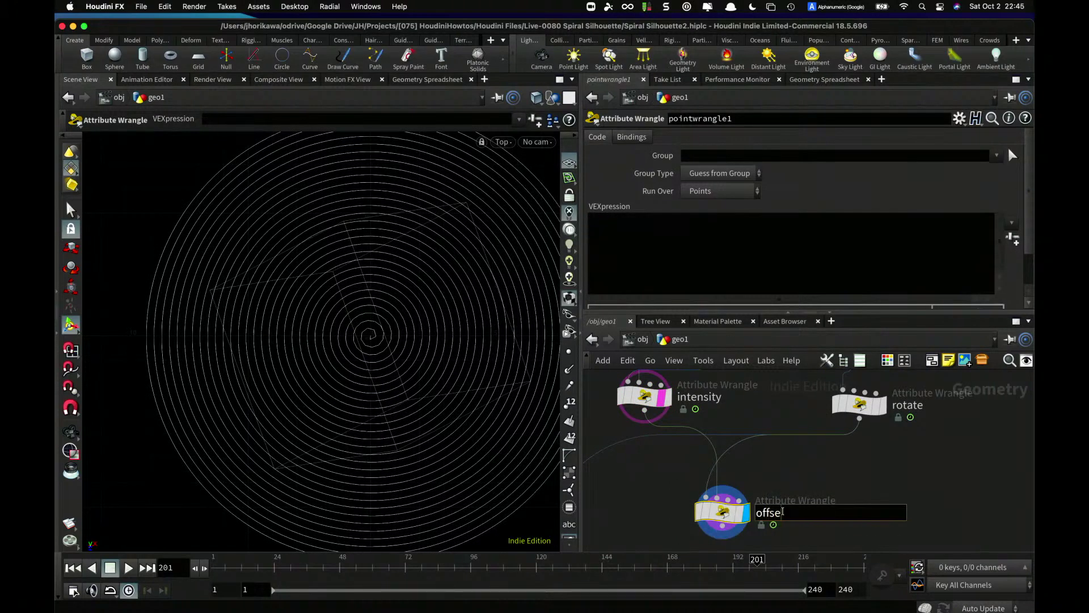
key(Return)
key(super+s)
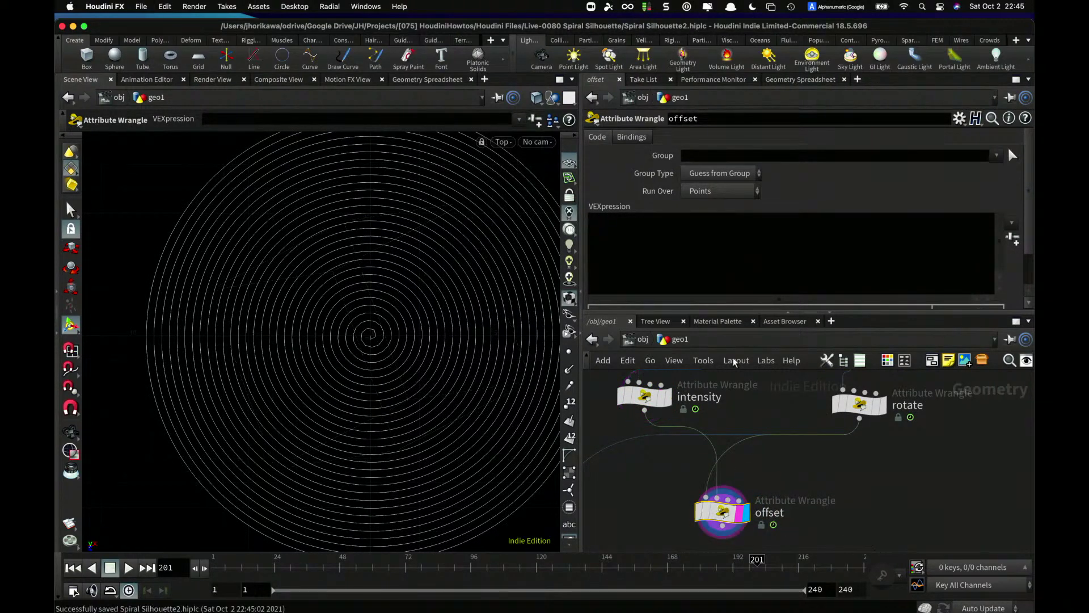
- Compare the spiral's displayed points with the shaded box from the intensity node, returning to the offset node's output
click(701, 265)
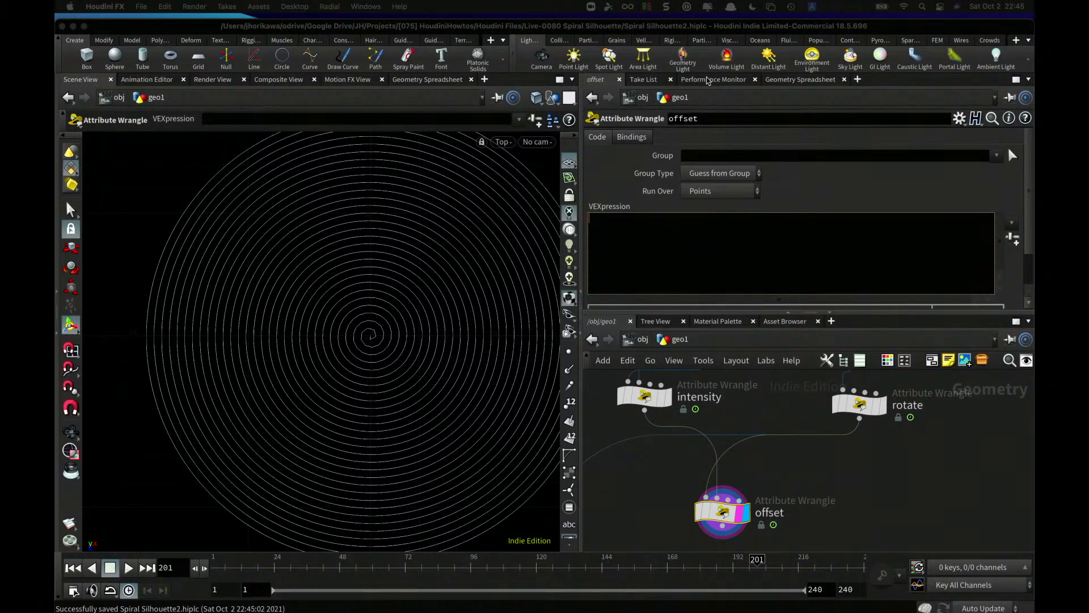
click(702, 265)
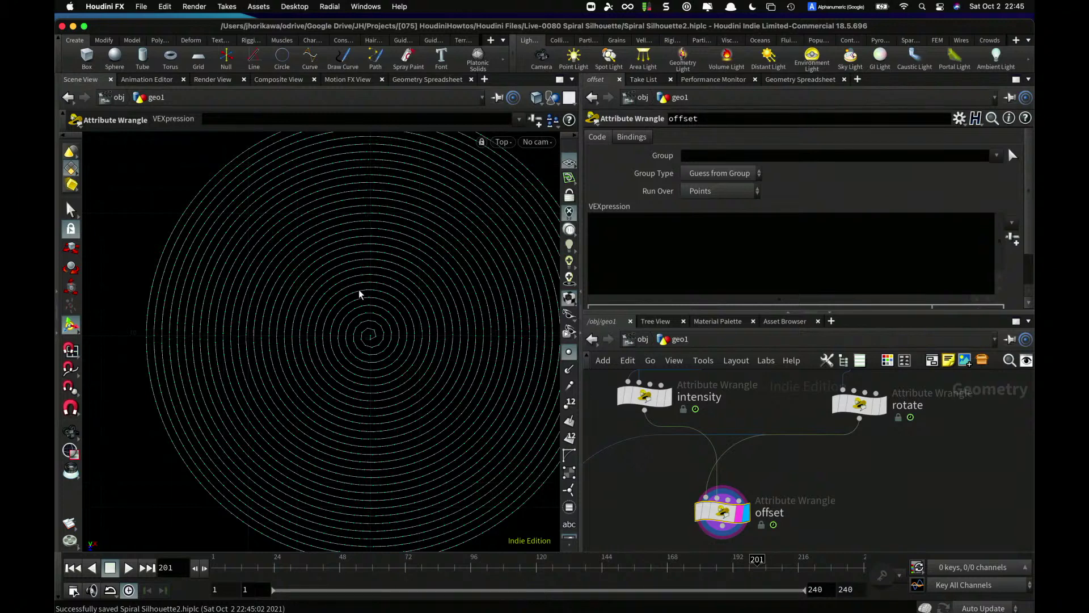
click(666, 398)
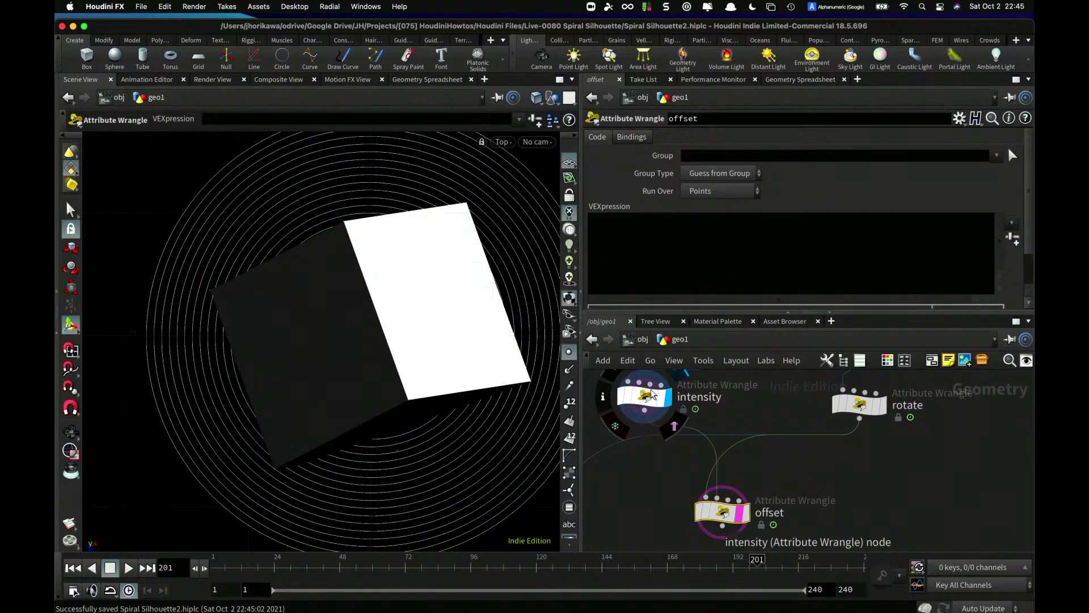
click(740, 513)
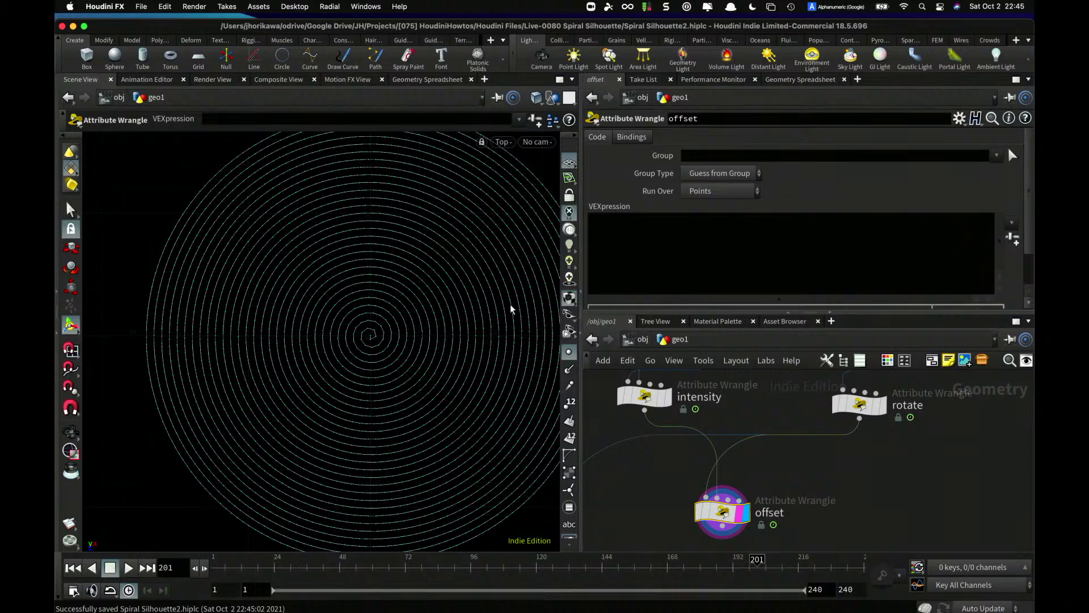
- In the offset wrangle's code, declare the vector opos as @P + set(0, 1000, 0)
click(636, 240)
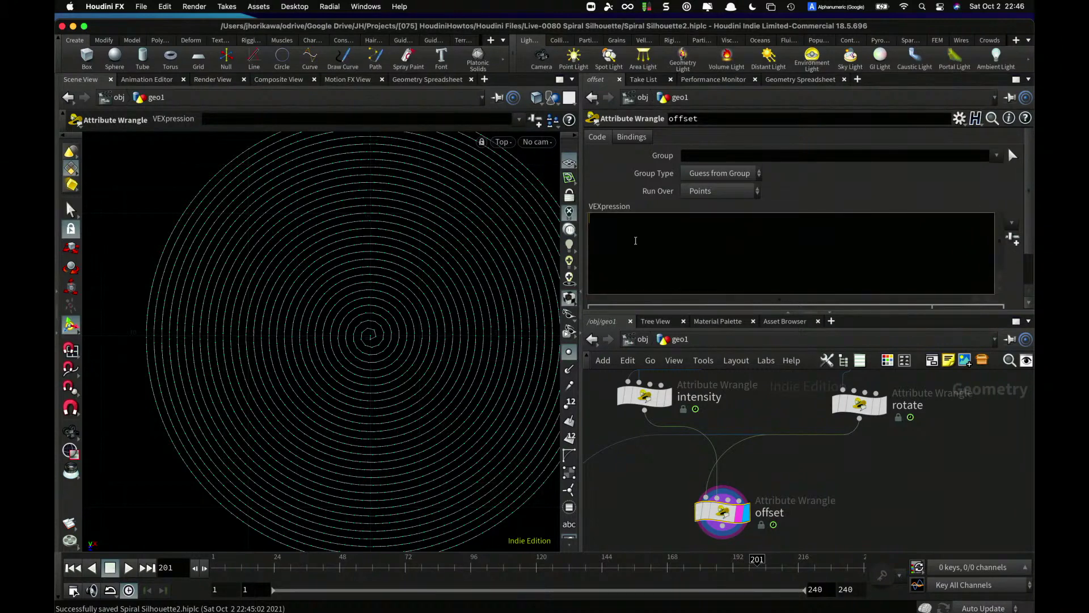
text(vector oos)
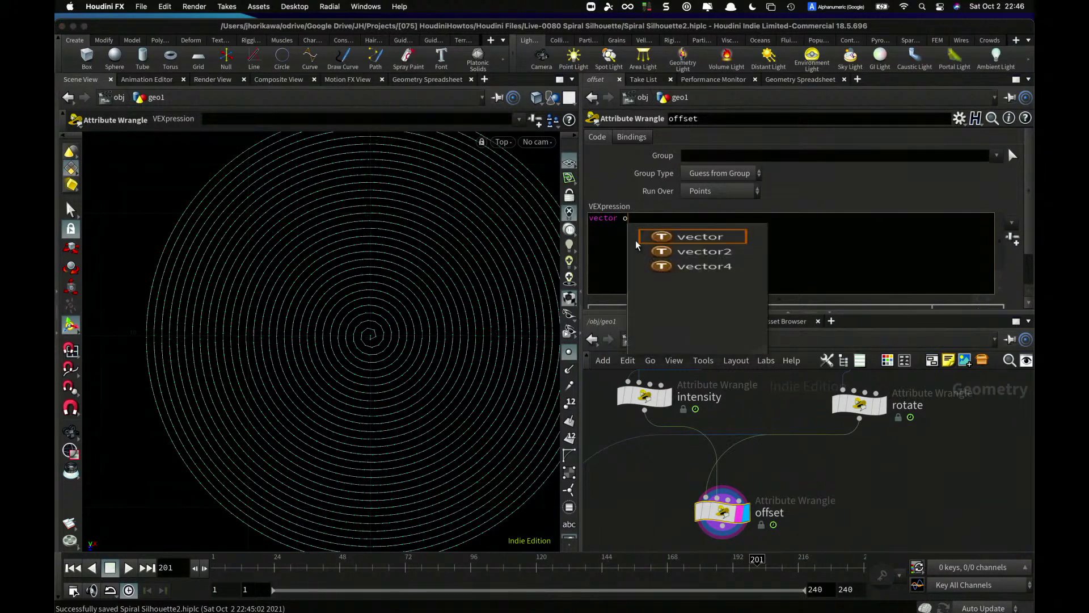
key(BackSpace)
text(pos =)
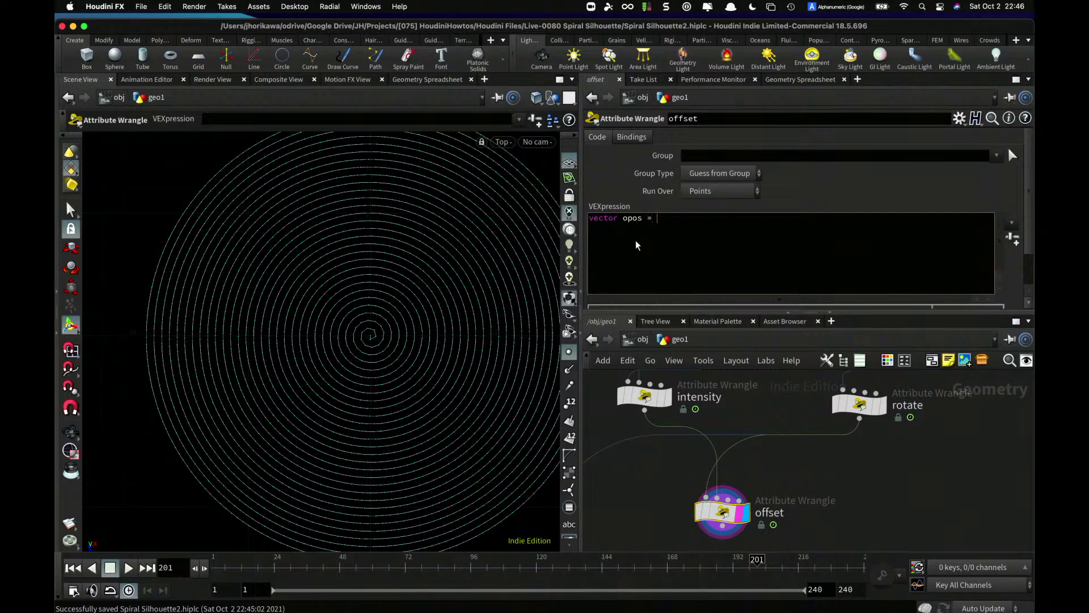
text(@P + set)
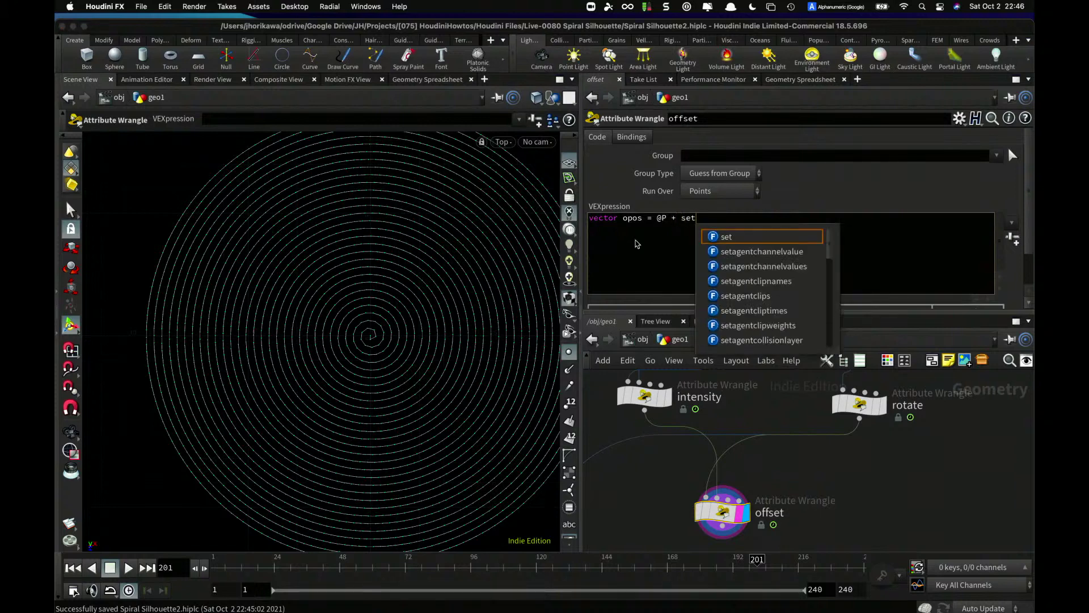
text((0, 1000, )
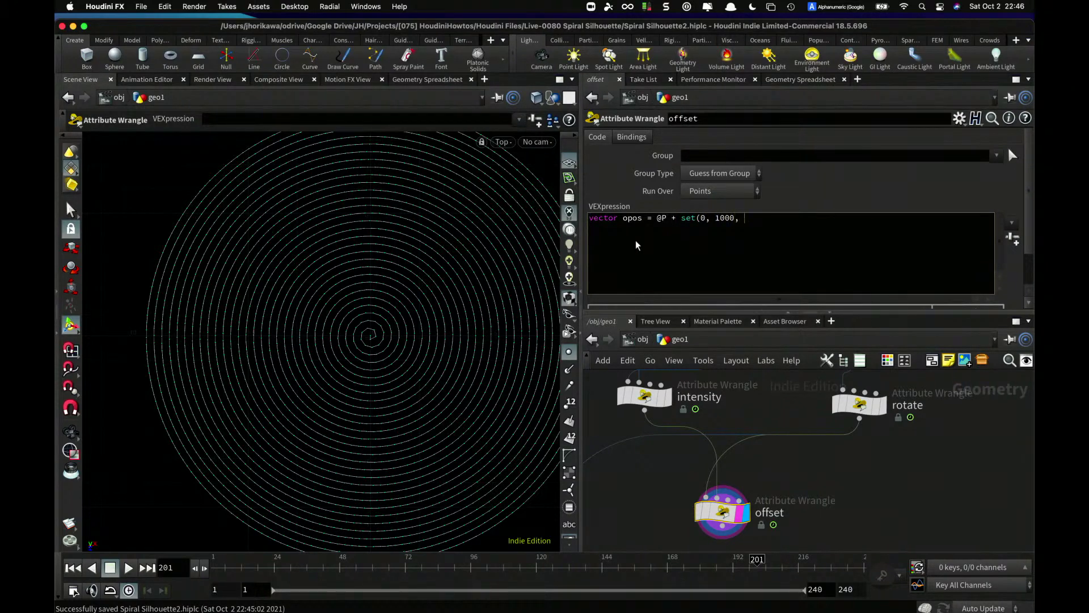
text(0); )
text(v)
key(BackSpace)
text(v)
key(BackSpace)
key(Return)
- Begin declaring the integer prim with an intersect call whose geometry argument is 1
text(int prim)
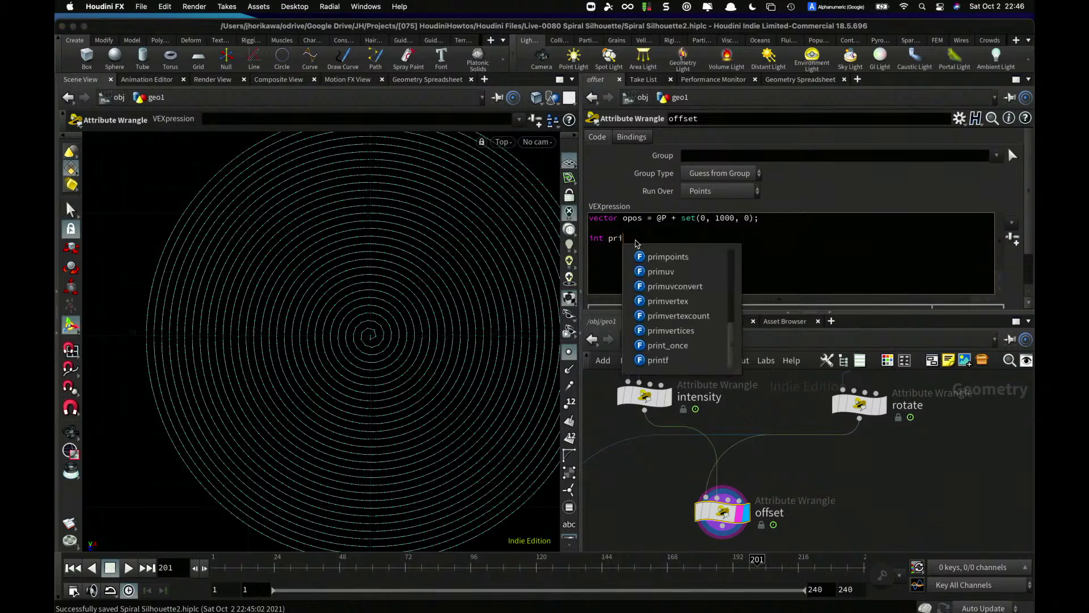
key(BackSpace)
key(BackSpace)
key(BackSpace)
key(BackSpace)
text(prim )
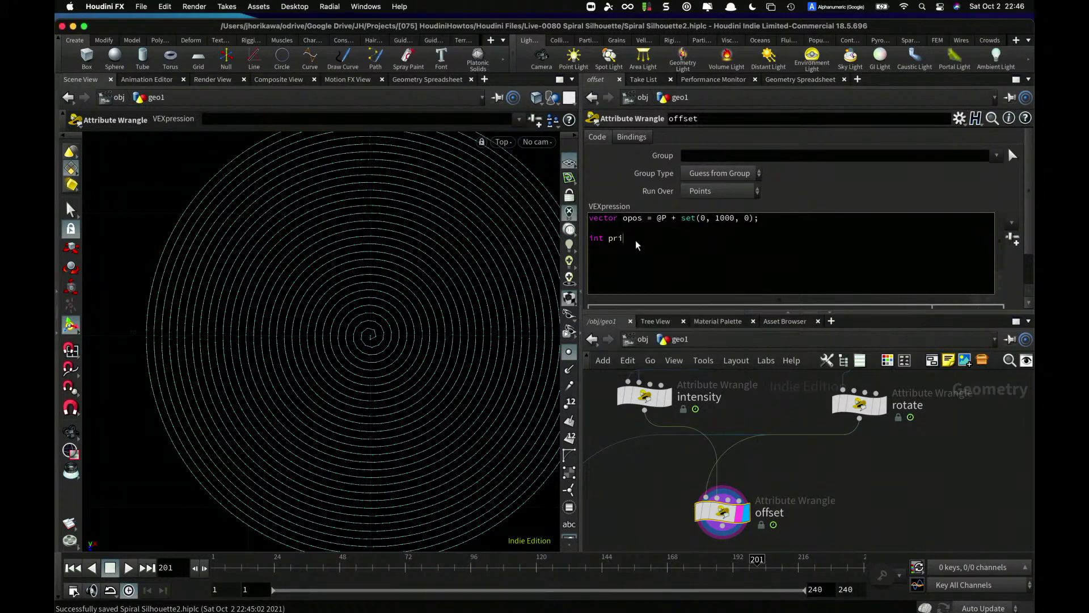
text(= intersect()
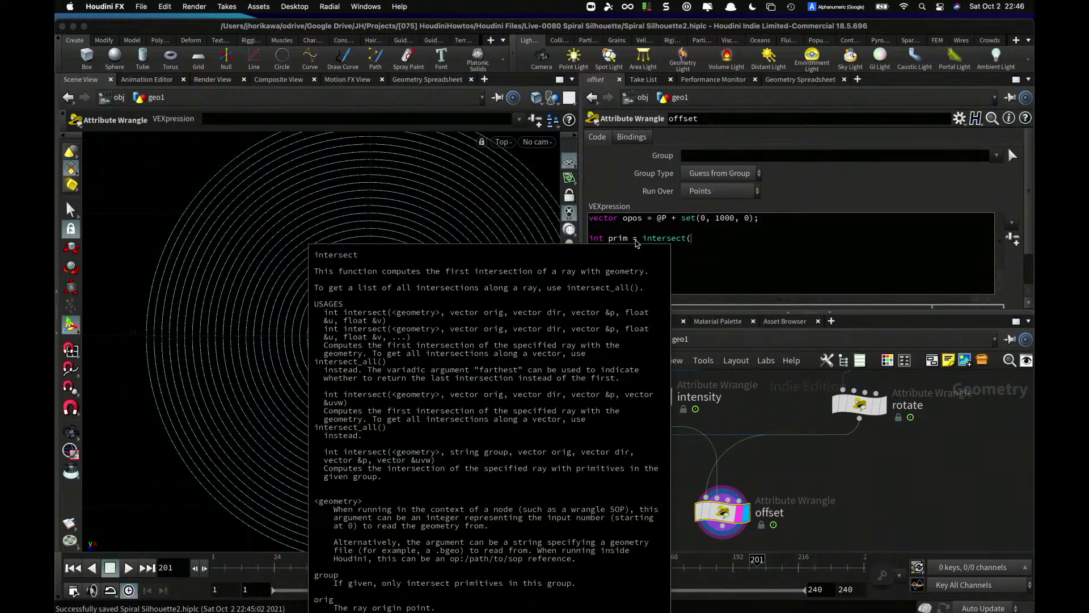
text(1)
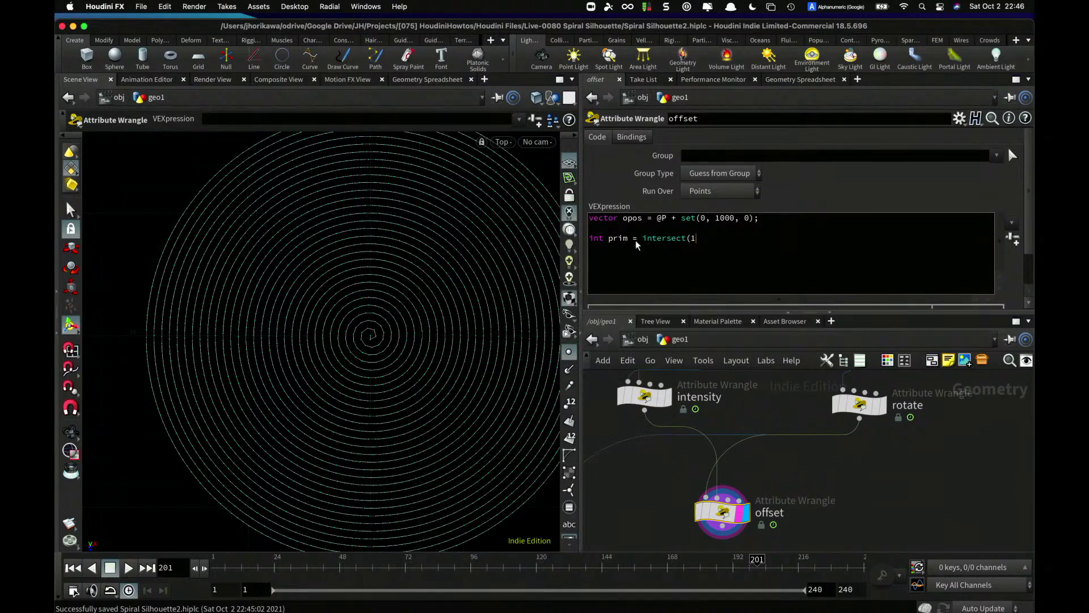
- Give the intersect call opos as ray origin and set(0, -2000, 0) as ray direction
text(, pos)
key(BackSpace)
key(BackSpace)
key(BackSpace)
text(opos, set(0, -2000, 0))
- Declare the vectors interpos and uv on separate lines above the prim declaration
key(Return)
text(vector in)
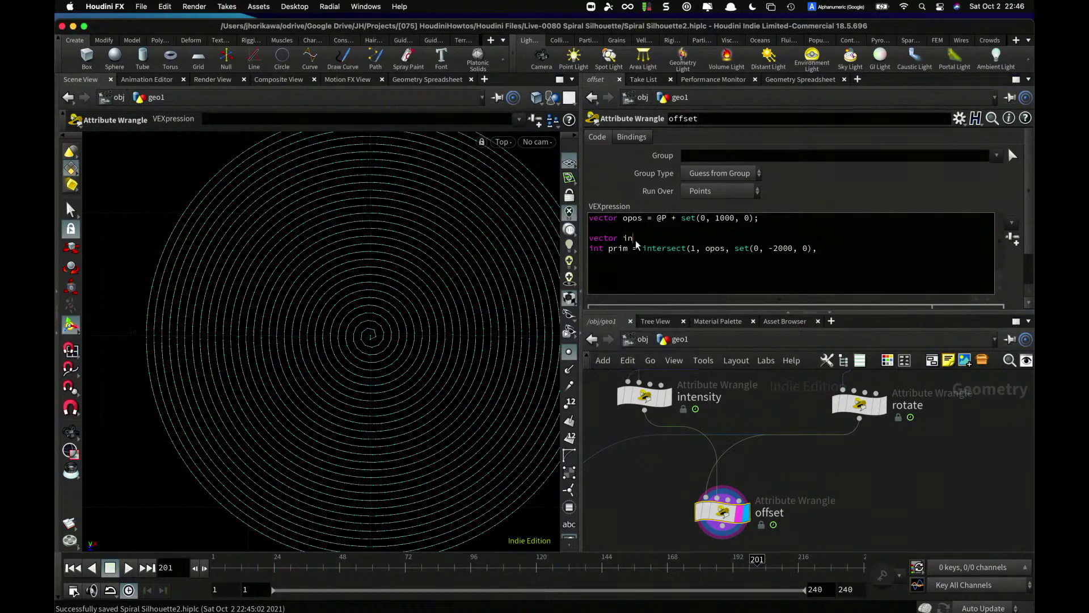
text(ter)
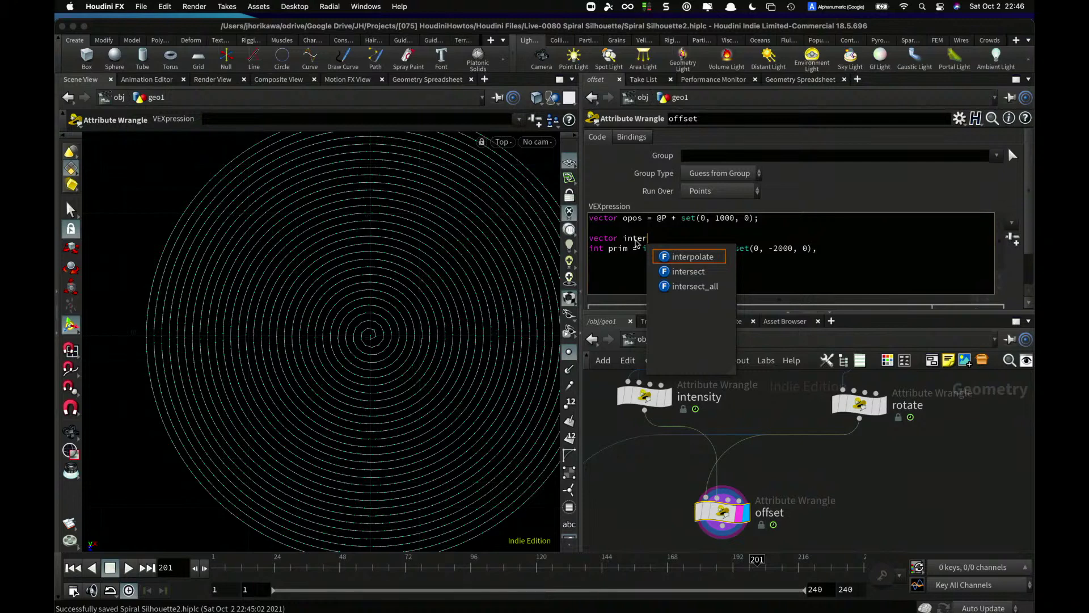
text(pos;)
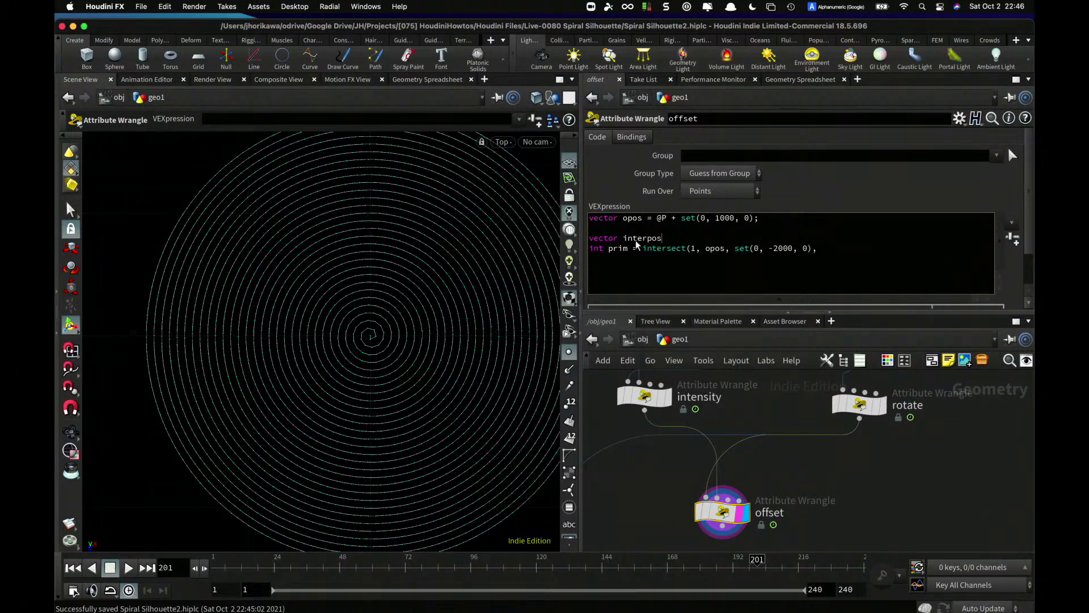
key(Return)
text(vector uv;)
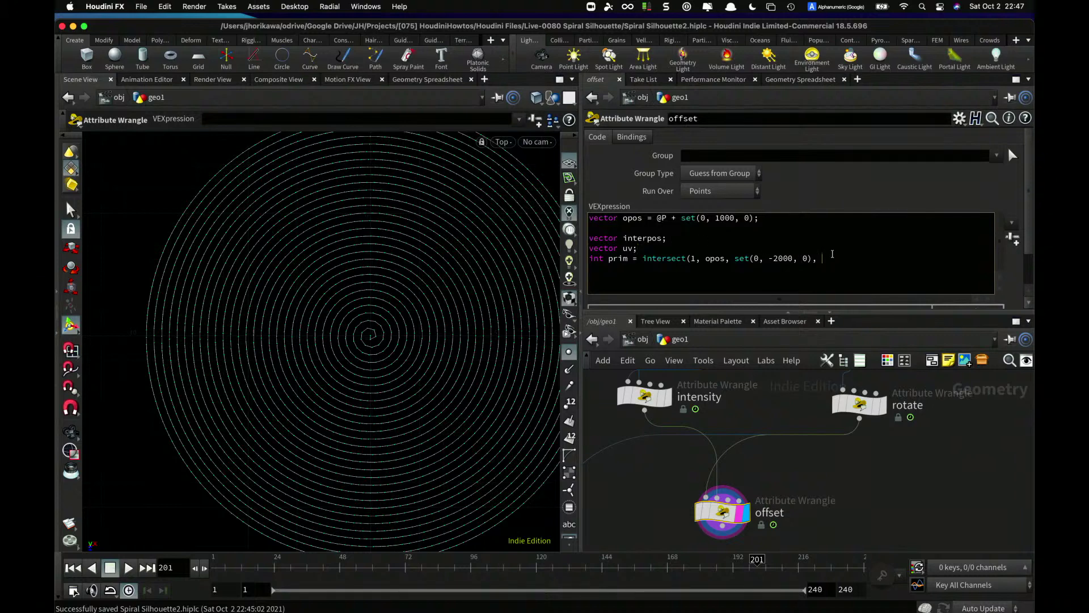
- Complete the intersect call with interpos and uv, save the scene, and start a new code line below it
text(interpos, uv);)
key(super+s)
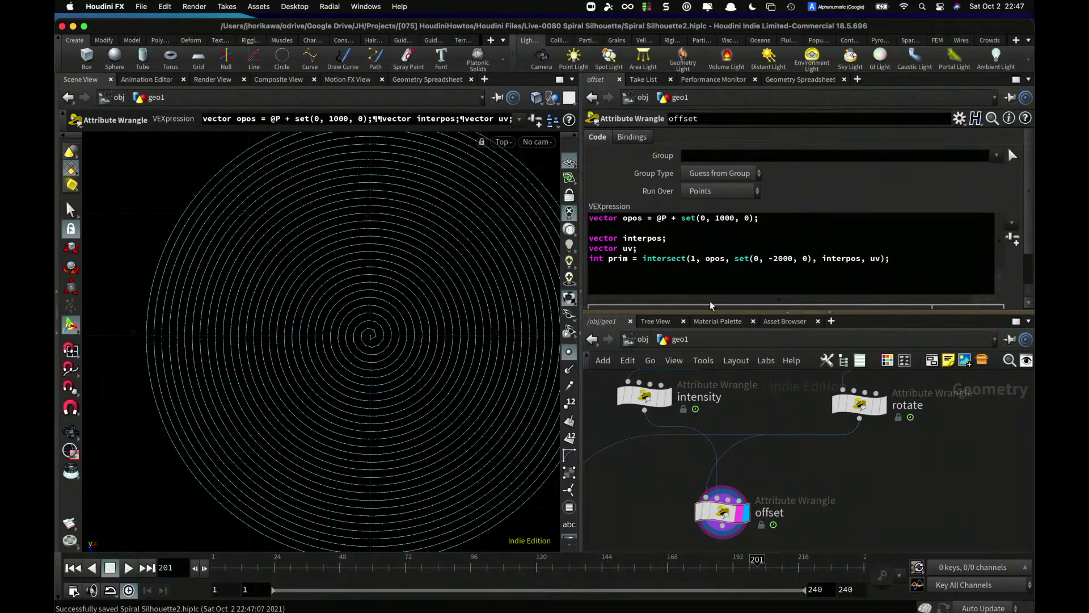
click(624, 248)
drag(641, 246, 607, 259)
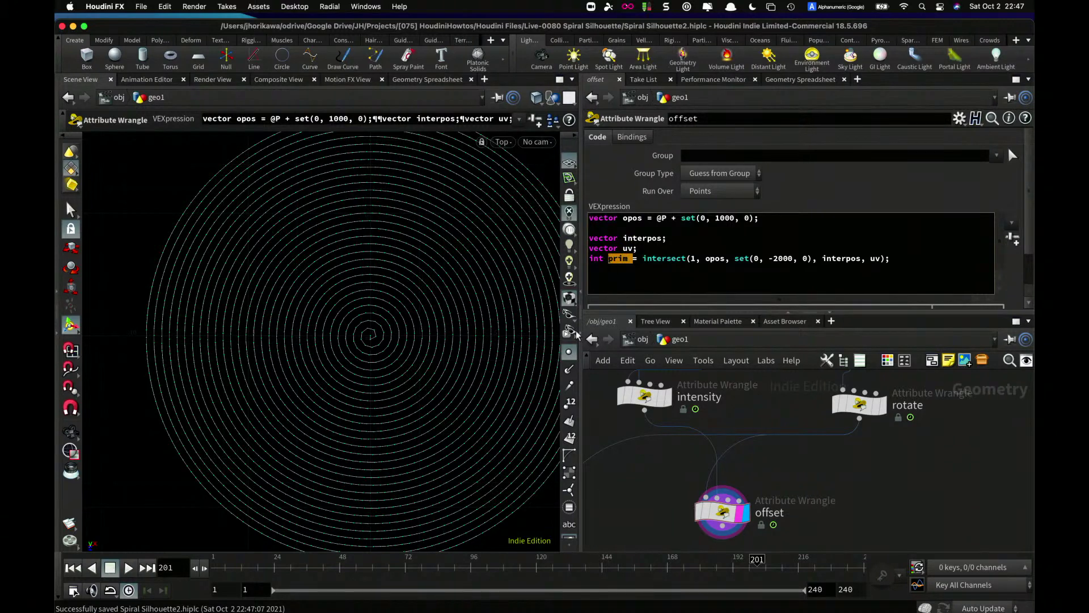
click(912, 258)
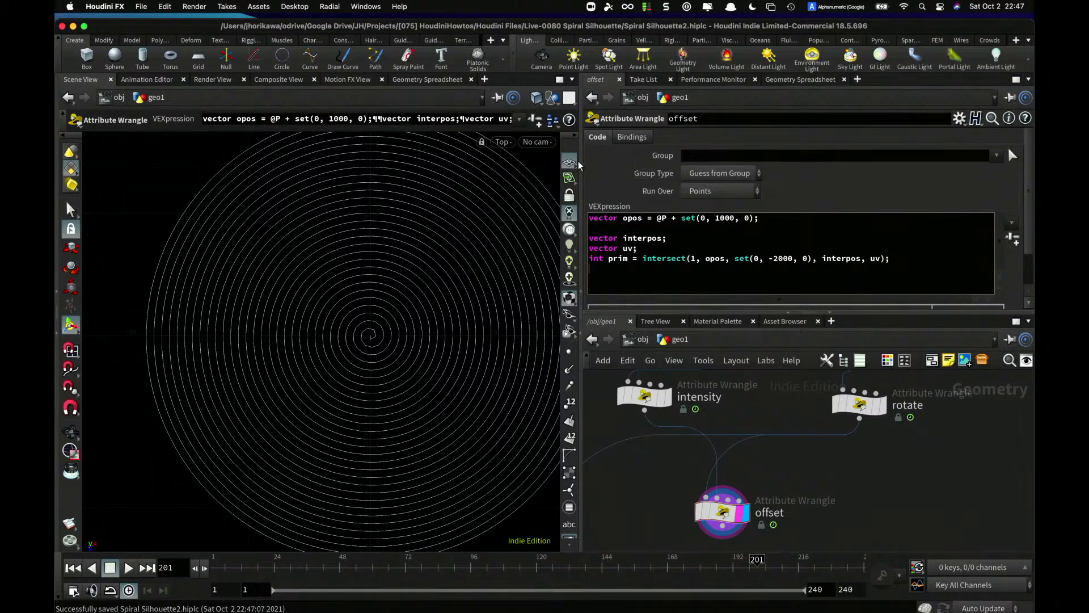
- Widen the parameter pane and add an if block with the condition prim >= 0 below the intersect line of the offset wrangle
drag(579, 170, 548, 171)
drag(597, 259, 558, 259)
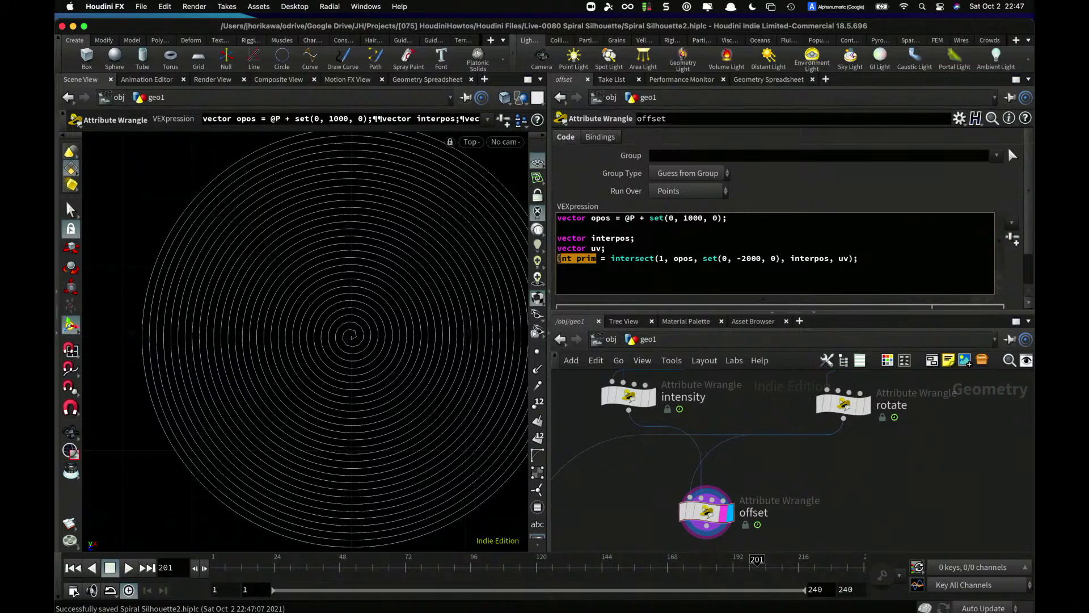
click(594, 280)
text(if()
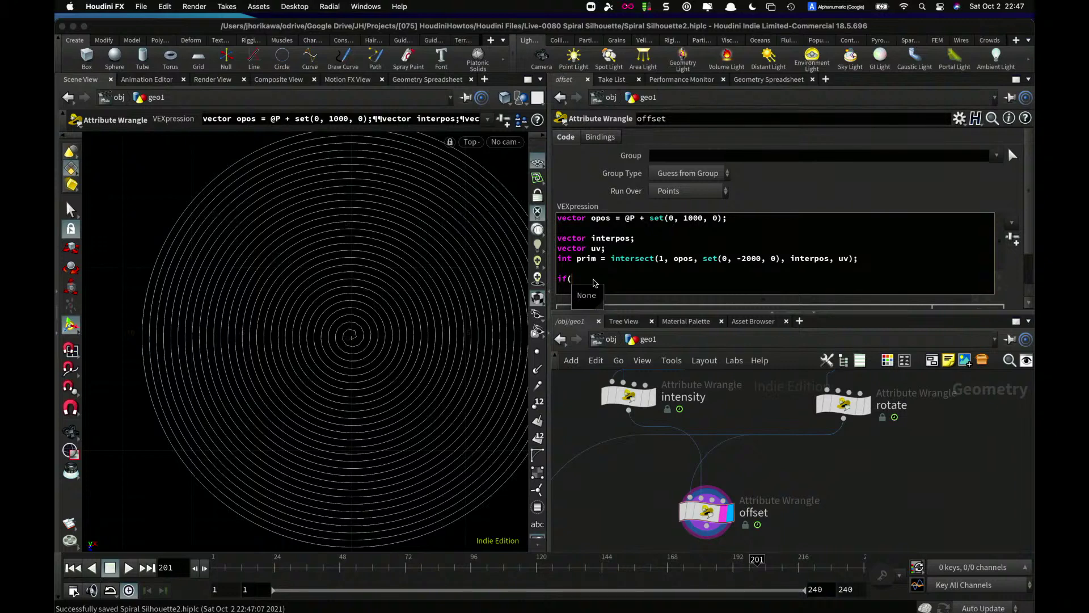
text(prim >=))
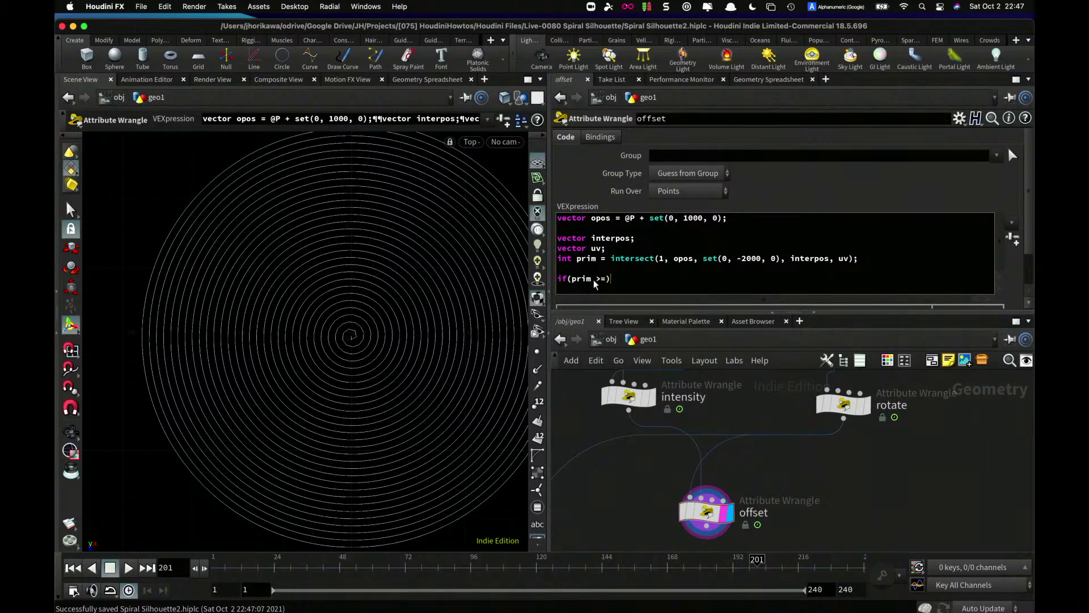
key(BackSpace)
text(0){)
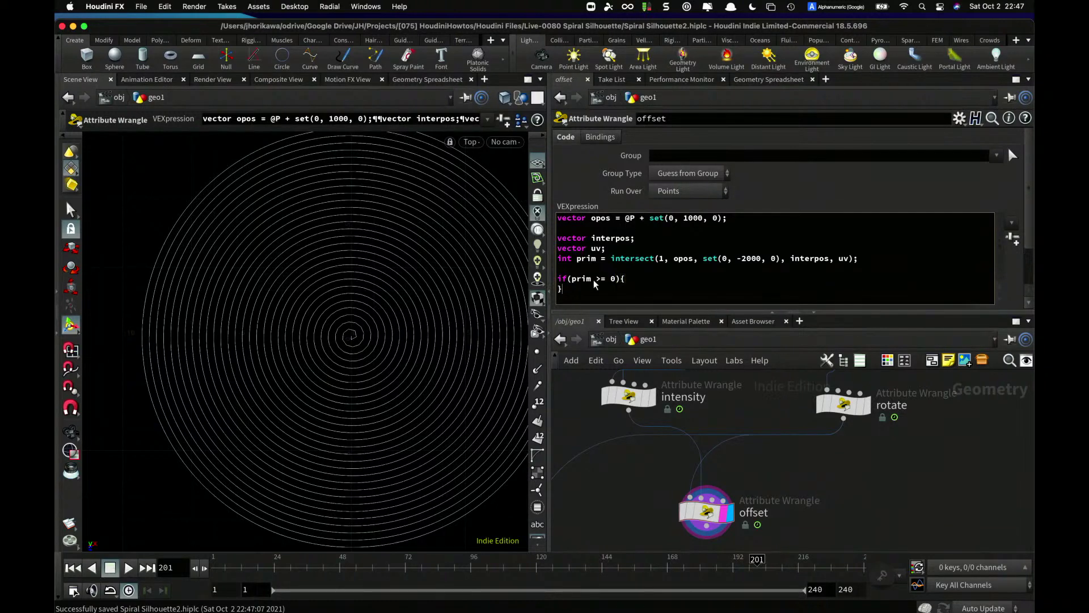
key(Return)
scroll(594, 284, down, 1)
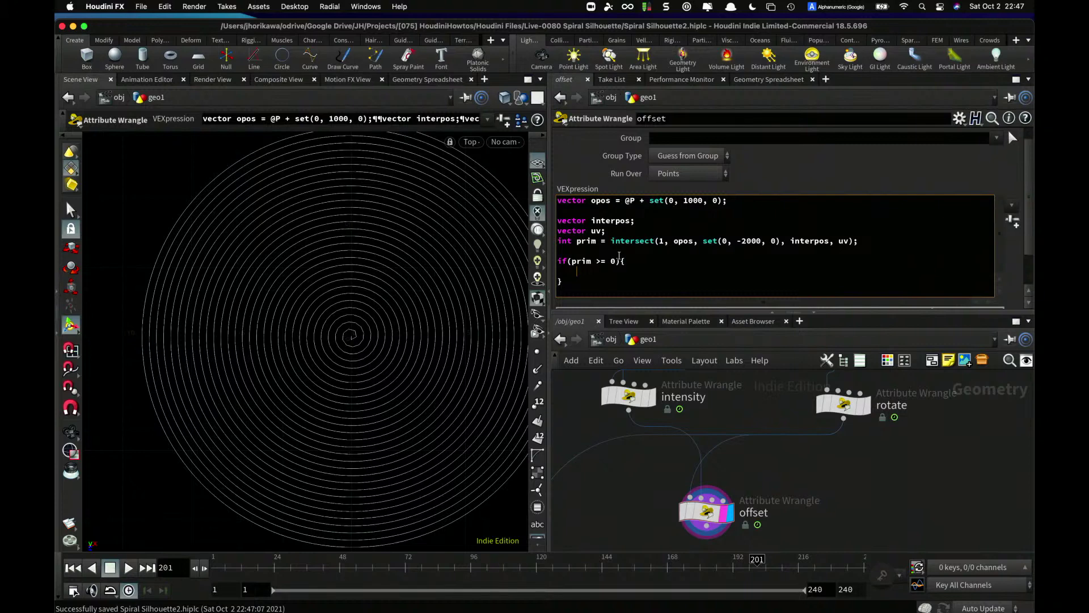
- Inside the if block, declare the float intensity as prim(1, "intensity", prim) and leave blank lines below it
text(float int)
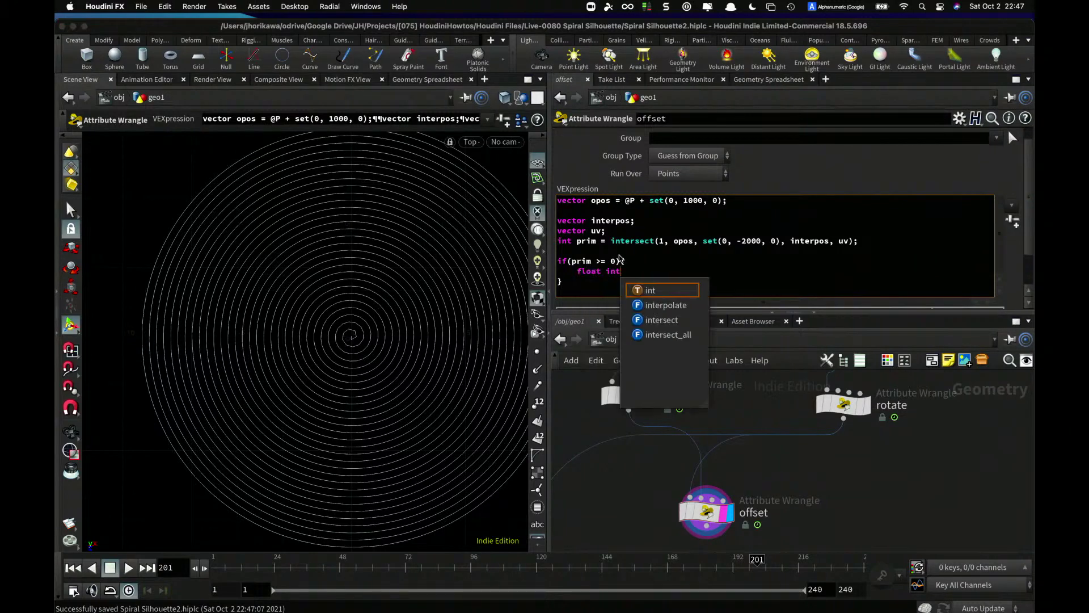
text(ensity)
key(BackSpace)
key(BackSpace)
key(BackSpace)
key(BackSpace)
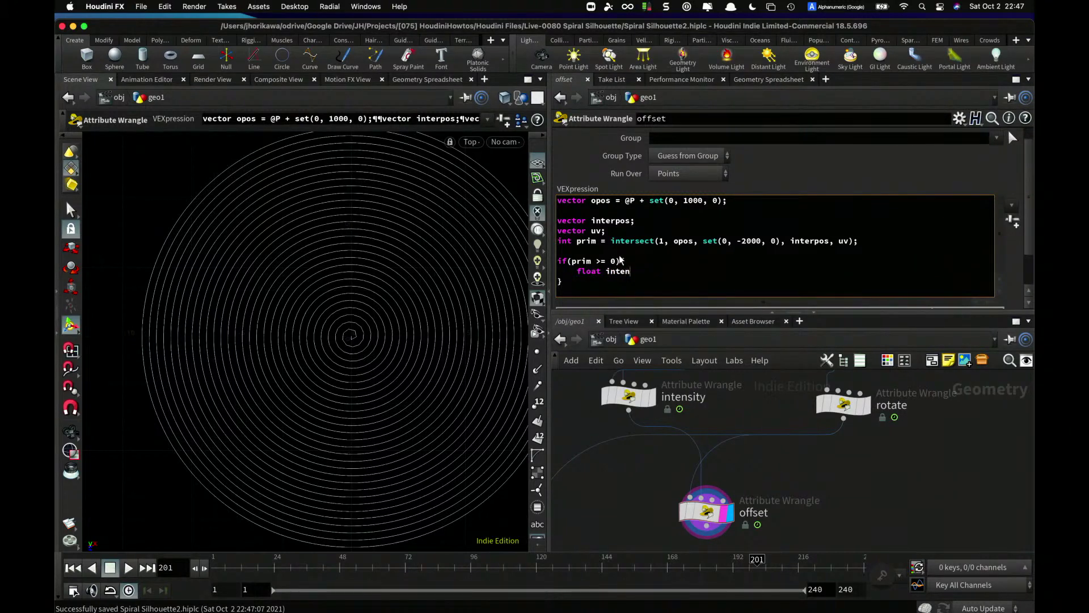
text(sity )
text(= prim(1, )
text("intens)
text(ity)
text(,)
text(, prim);)
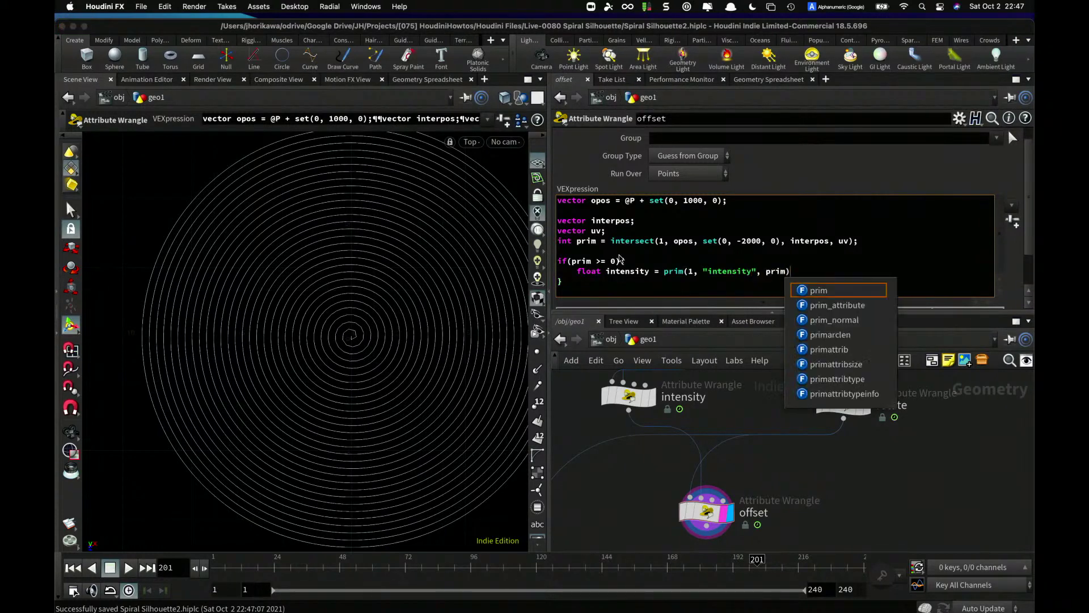
key(Return)
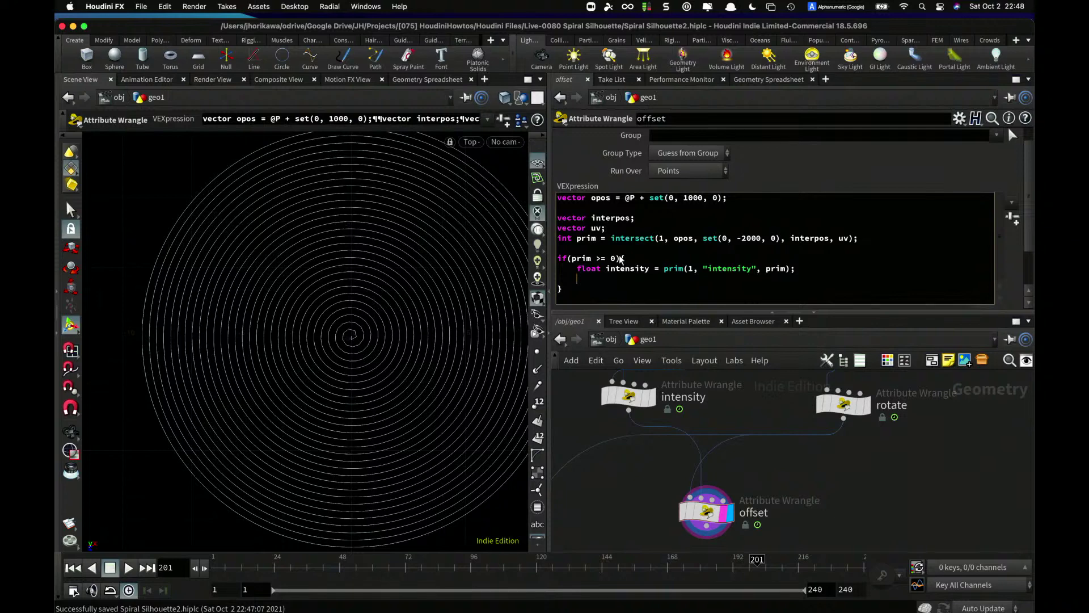
key(Return)
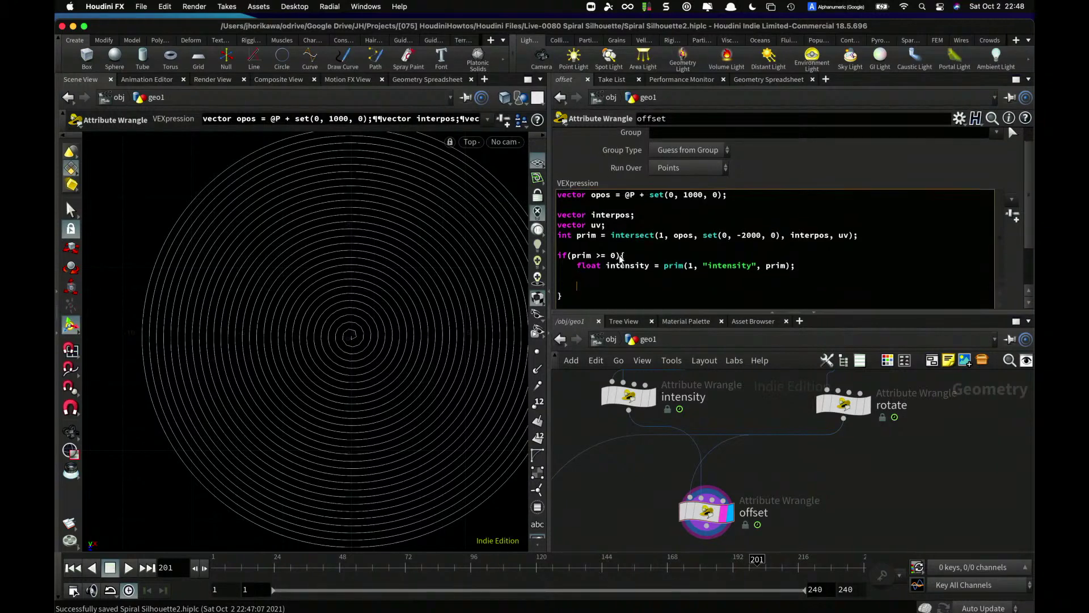
key(Up)
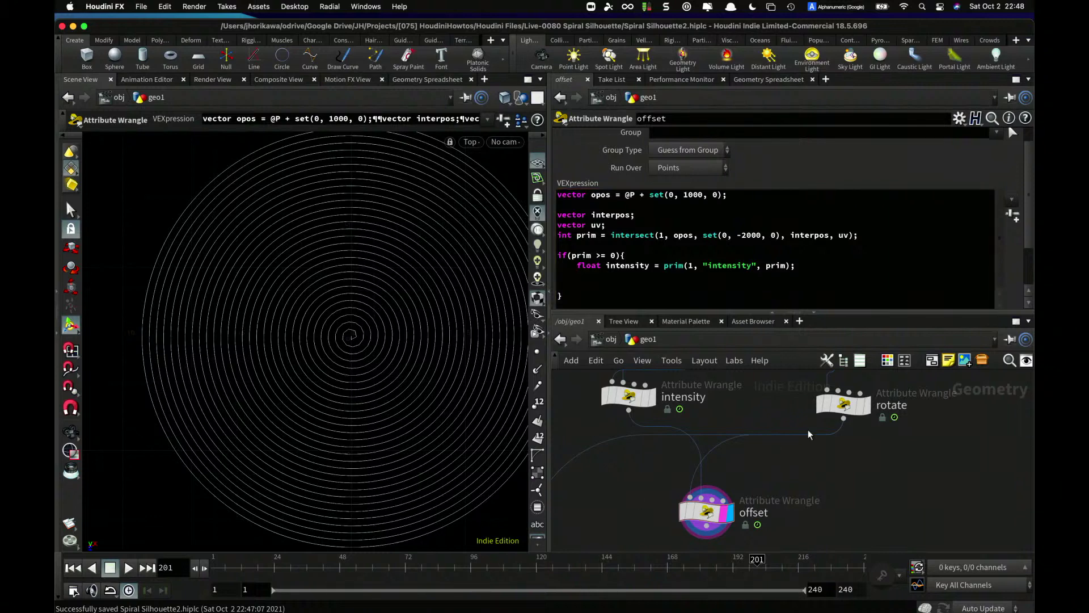
- Display the rotate node's output and examine the spiral curves close up around the centre, along with the node's geometry information
click(867, 409)
click(867, 410)
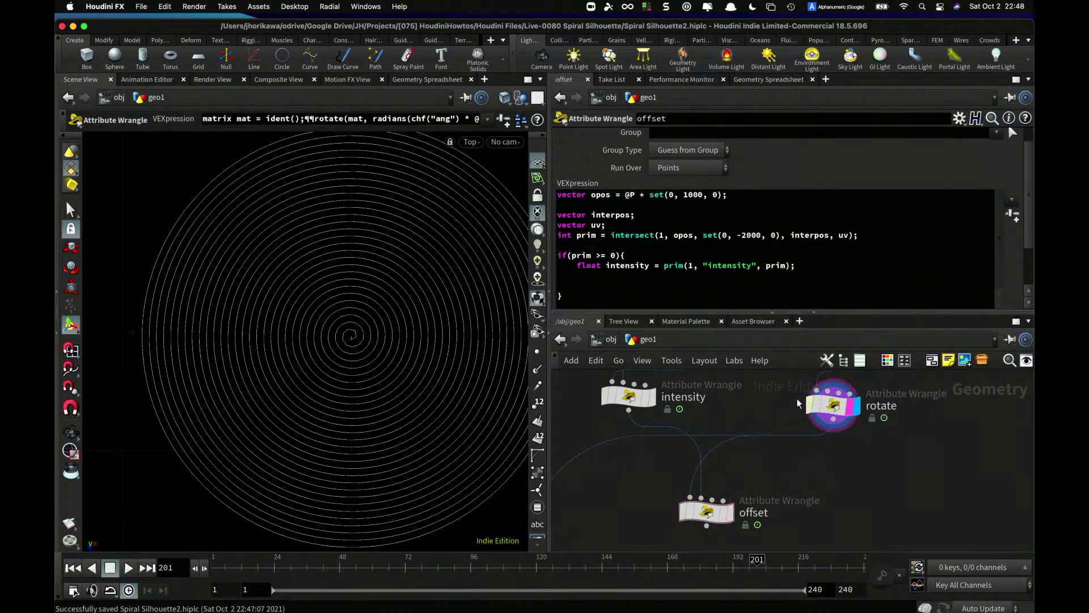
alt+right_drag(419, 343, 435, 326)
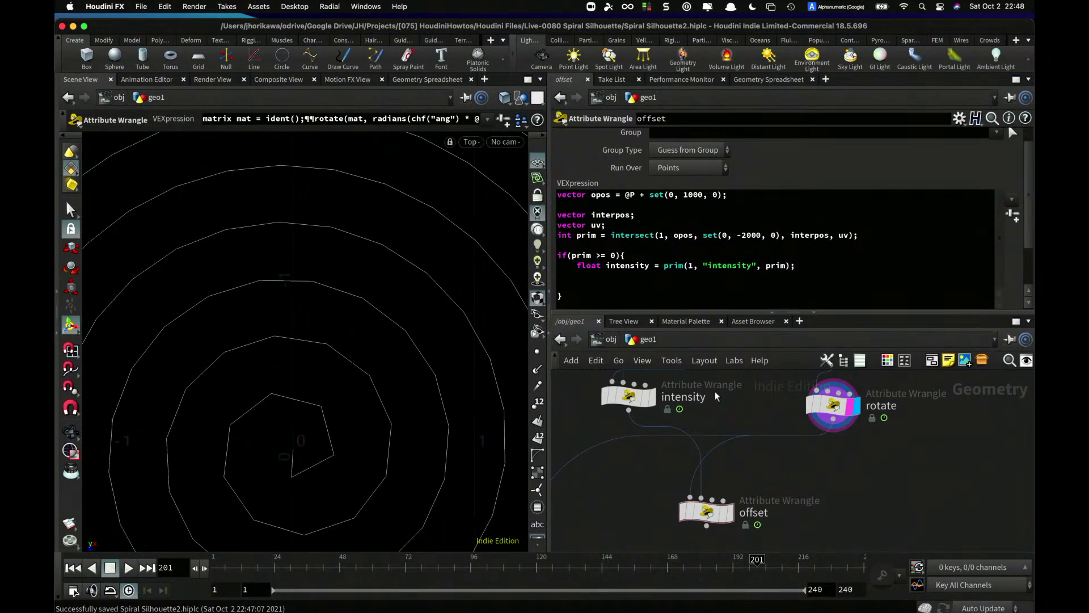
middle_click(834, 405)
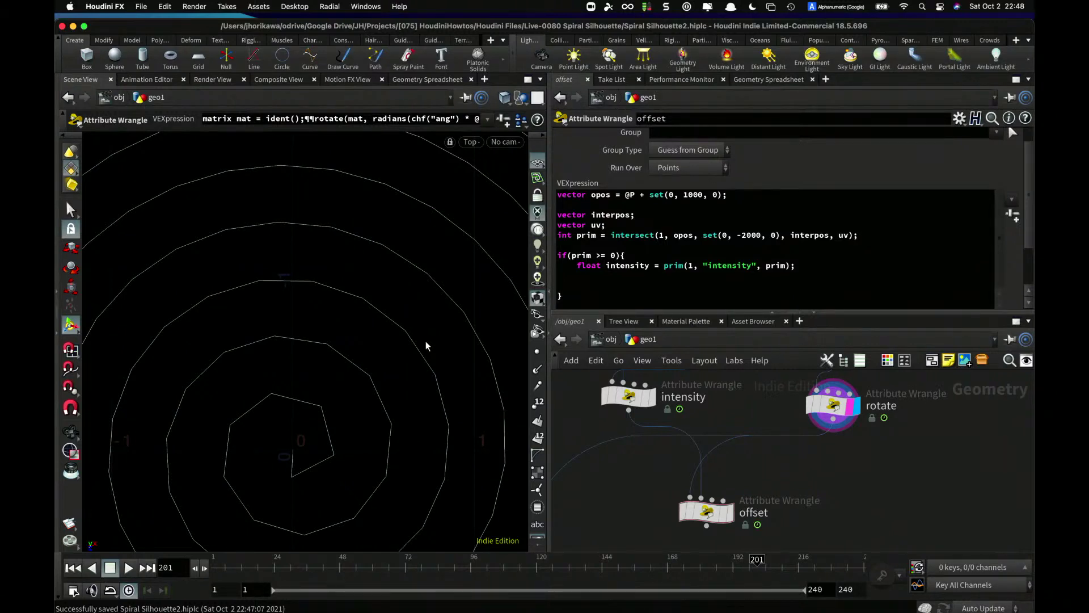
click(721, 272)
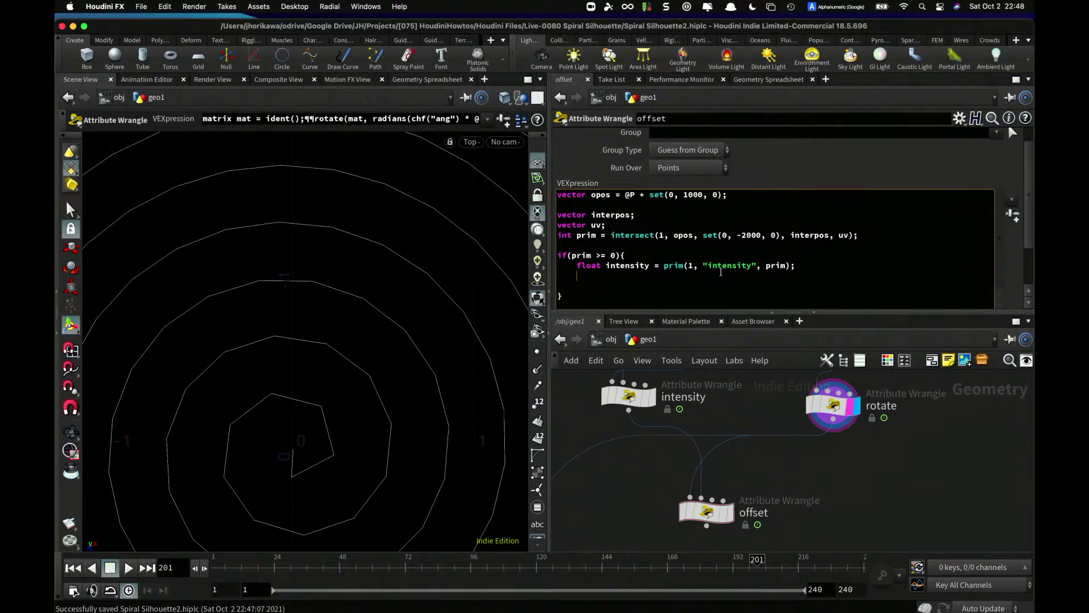
text(int id =)
click(416, 335)
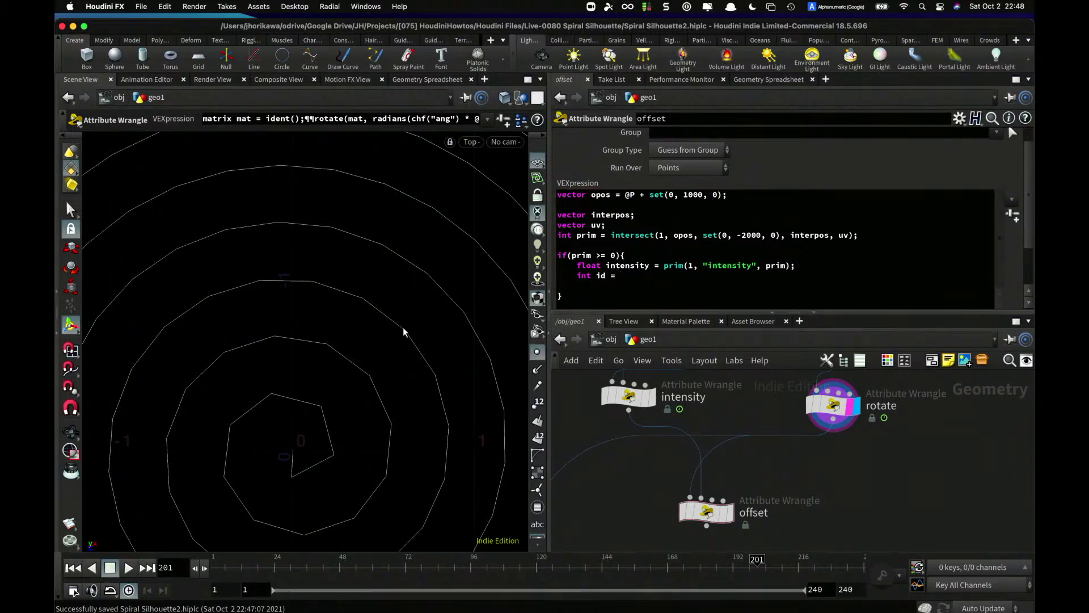
drag(635, 272, 575, 274)
key(BackSpace)
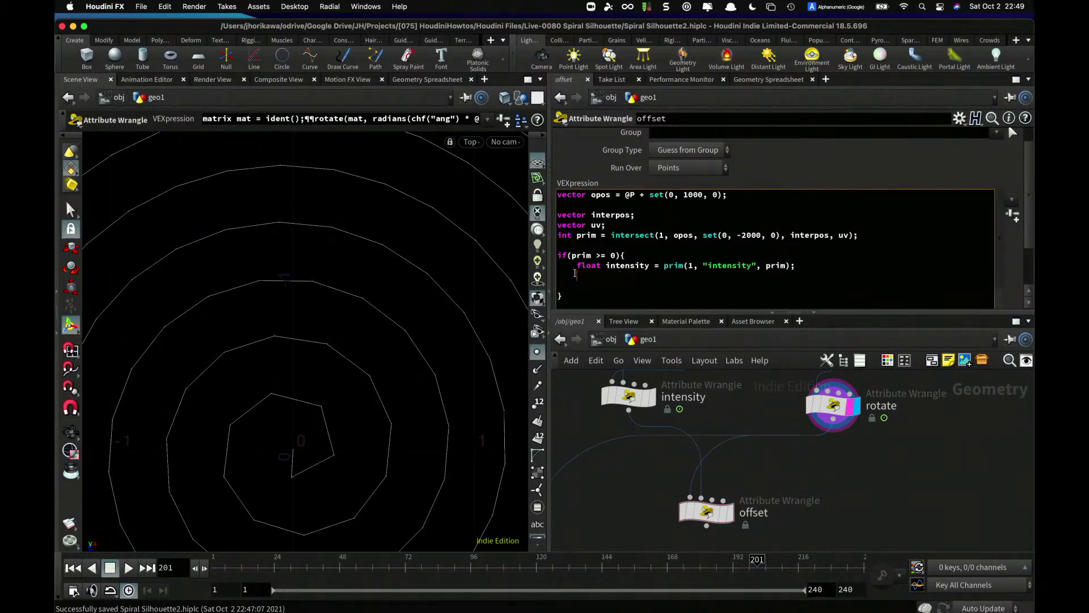
key(Return)
key(Return)
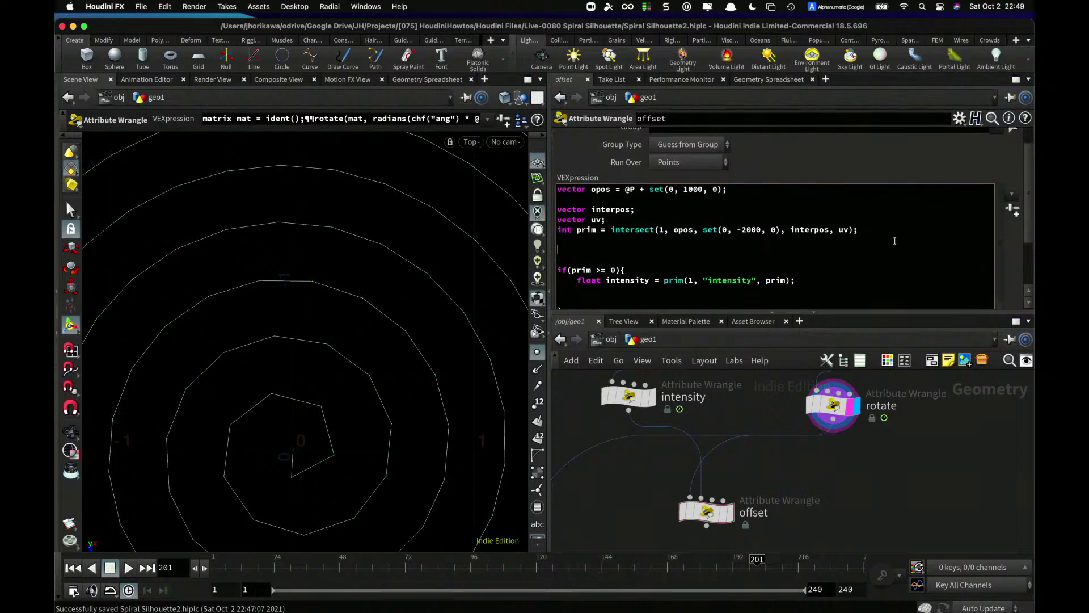
text(int ownprim = pointprims(0, @ptnum))
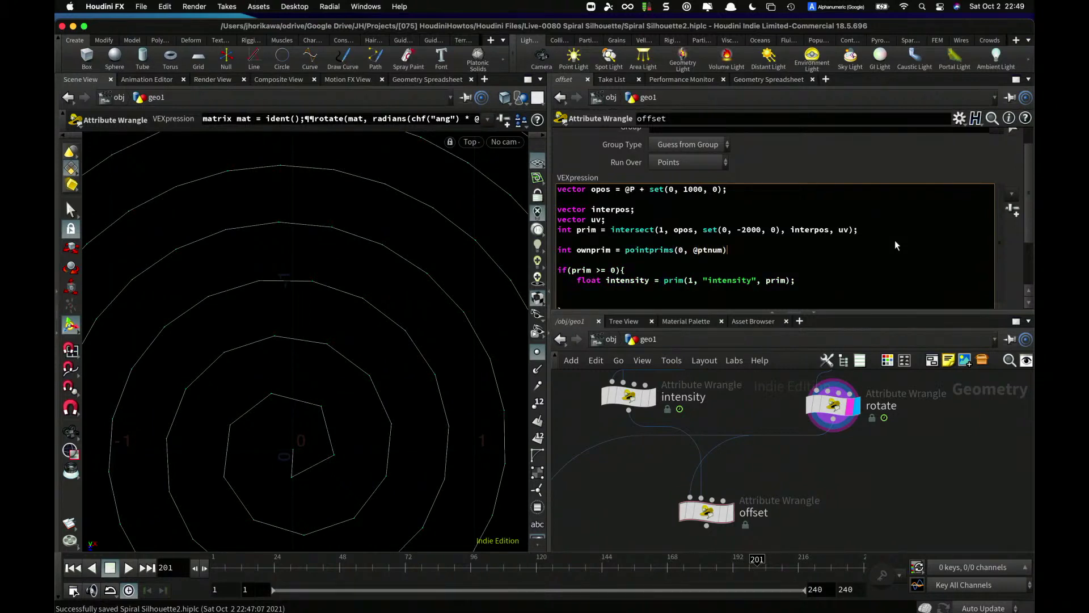
text([0];)
- Inside the if block, declare the integer id as prim(0, "id", ownprim) below the intensity line
scroll(776, 230, down, 1)
click(756, 278)
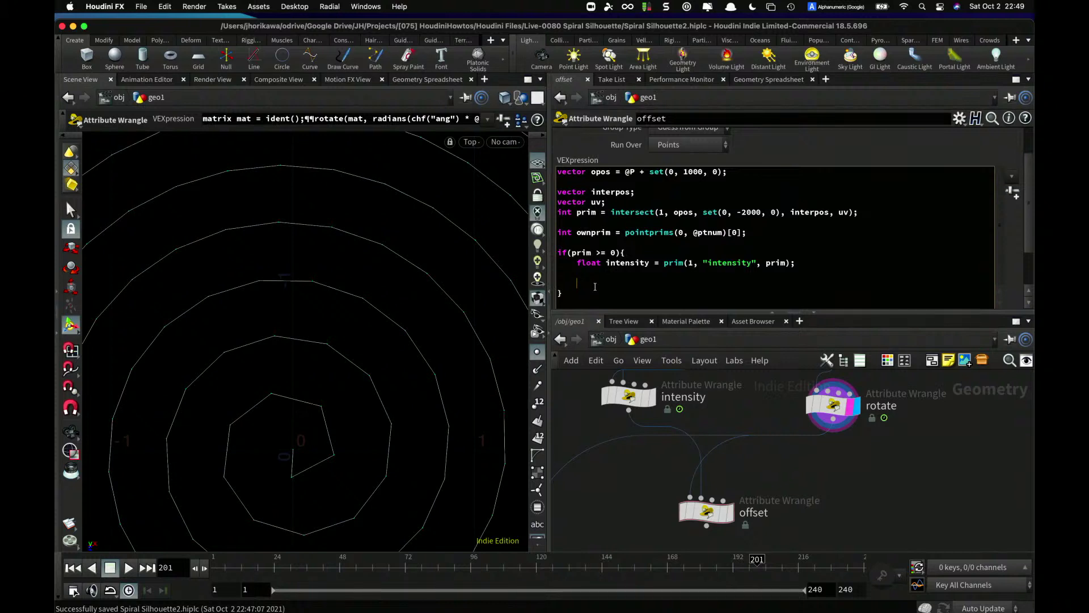
text(id)
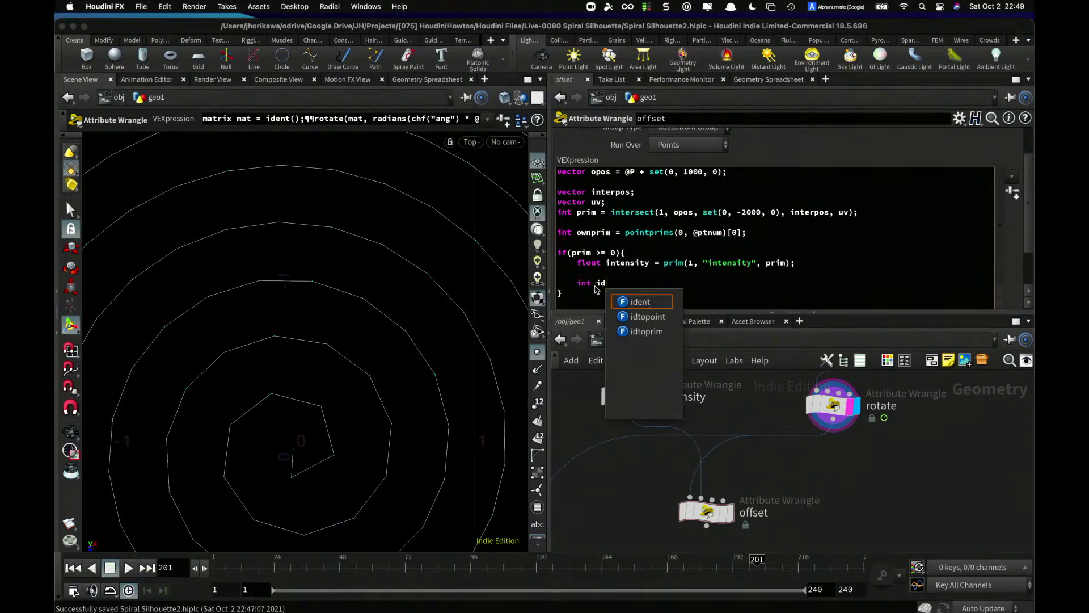
text( = prim)
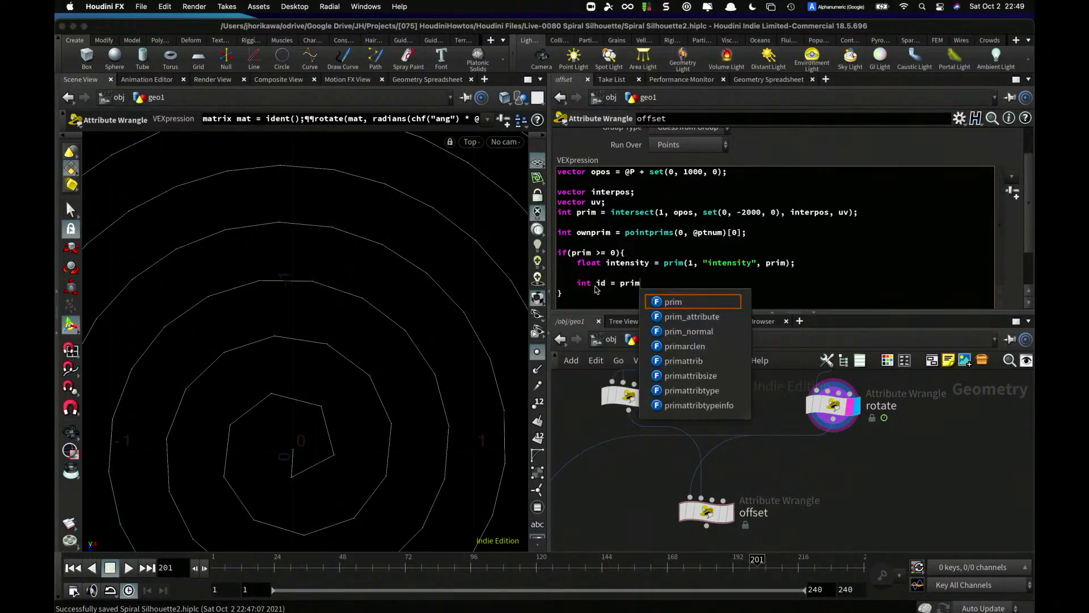
text((0, "id",)
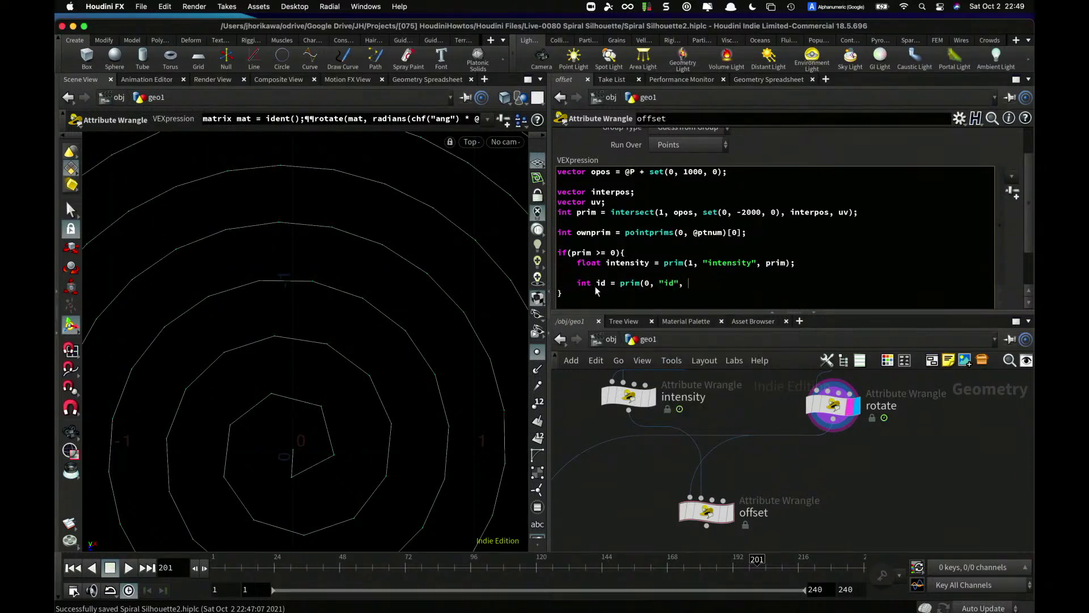
text( ownprim);)
drag(693, 283, 659, 284)
click(732, 284)
double_click(715, 284)
click(716, 284)
drag(724, 284, 686, 283)
click(758, 283)
key(Return)
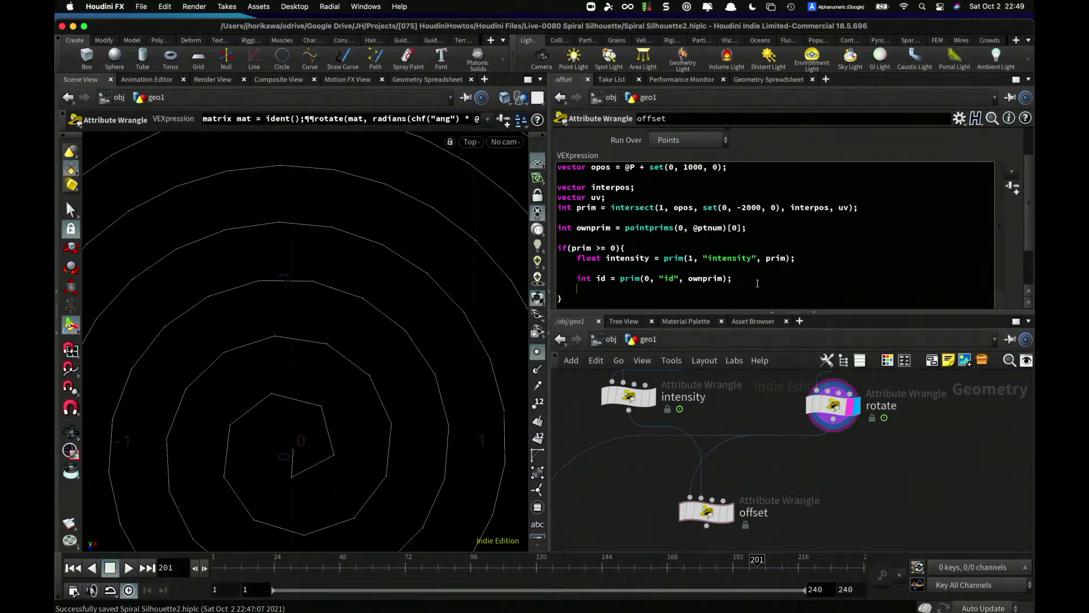
- Declare the float maxoffset as chf("maxoffset") below the id line and generate its Maxoffset parameter on the offset wrangle
key(Return)
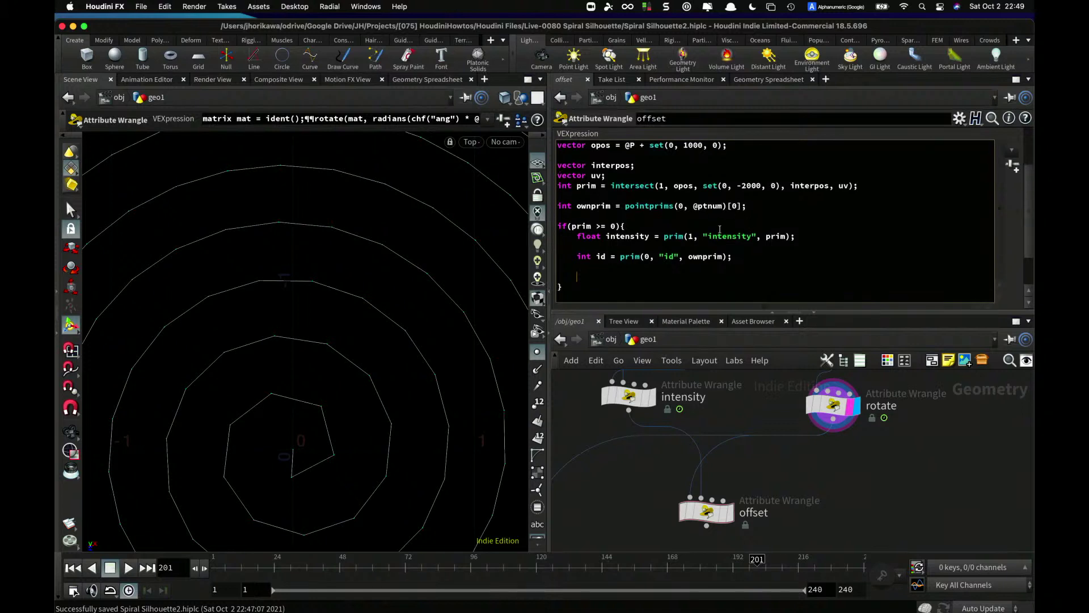
scroll(732, 237, down, 1)
text(float maxoffset = chf("maxoffset");)
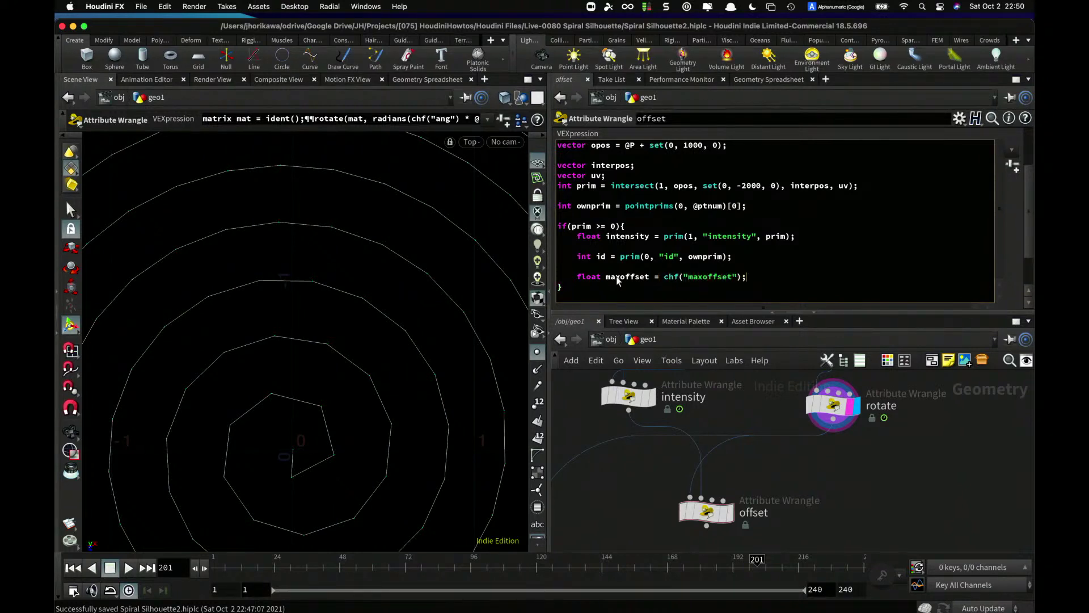
click(1011, 164)
scroll(1012, 240, down, 5)
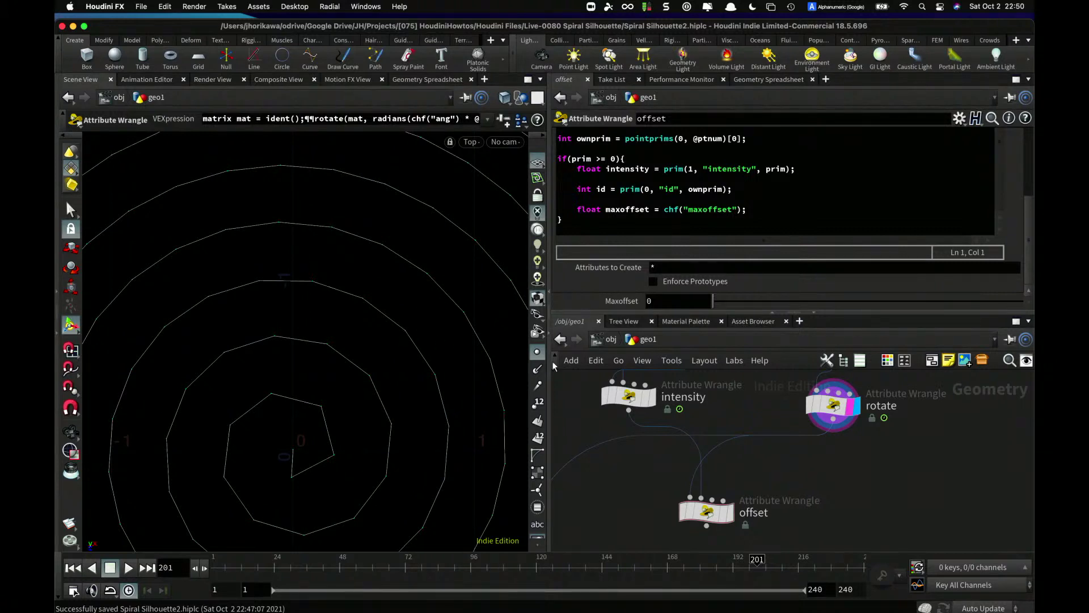
- Select the CONTROLLER null in the network and copy its spiral radius parameter
scroll(798, 427, down, 8)
middle_drag(798, 427, 829, 494)
scroll(829, 494, up, 5)
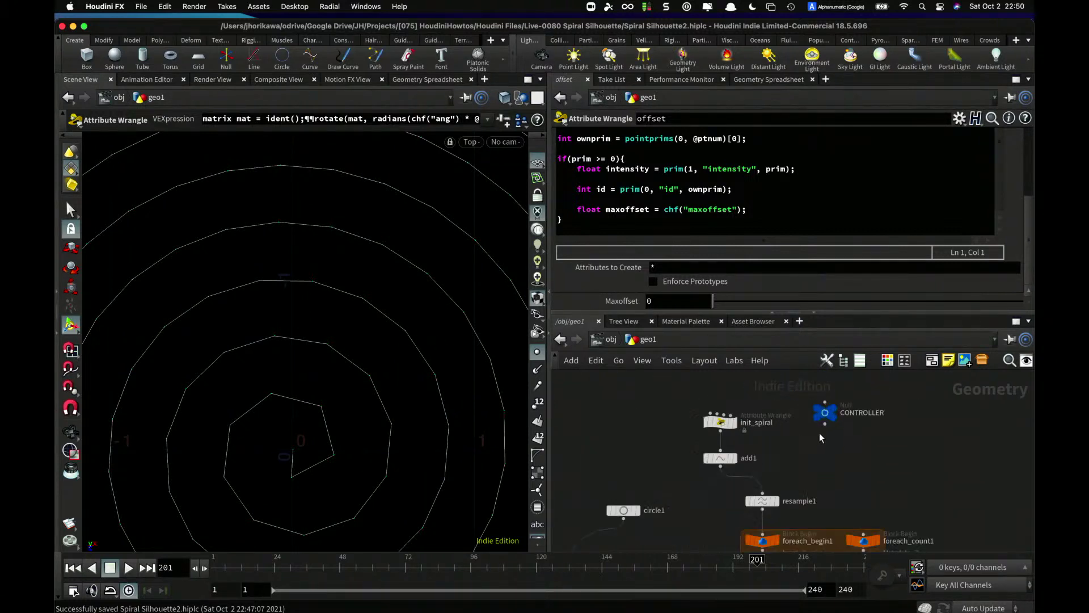
click(824, 413)
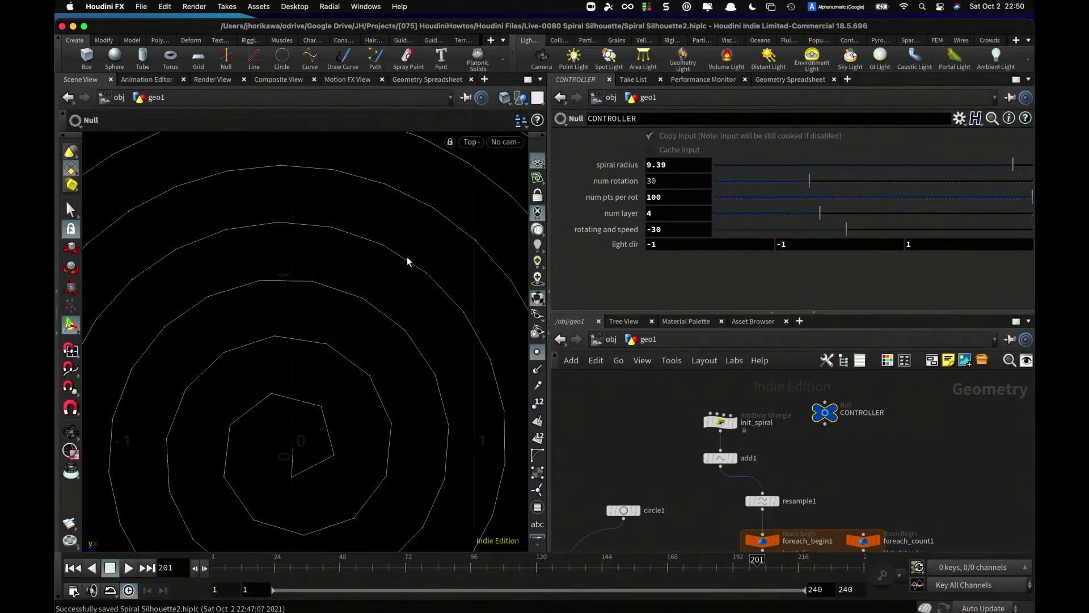
drag(677, 167, 635, 180)
drag(694, 164, 642, 179)
right_click(675, 167)
click(710, 265)
- Make the parameter pane taller, then set the offset wrangle as the displayed node and bring its code into view
scroll(874, 435, down, 5)
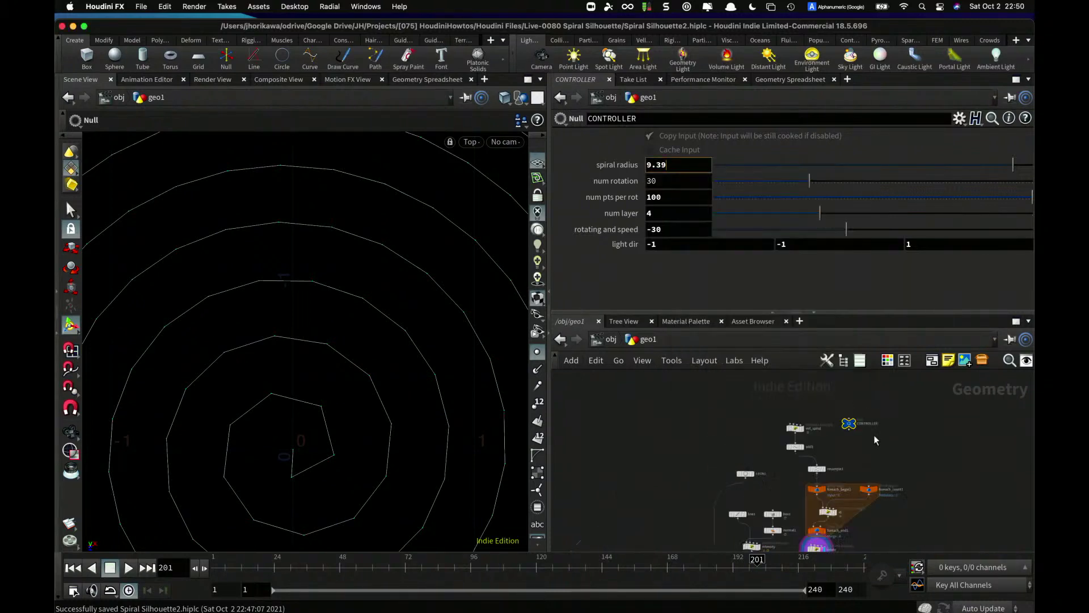
middle_drag(873, 461, 867, 408)
scroll(839, 489, up, 7)
click(756, 500)
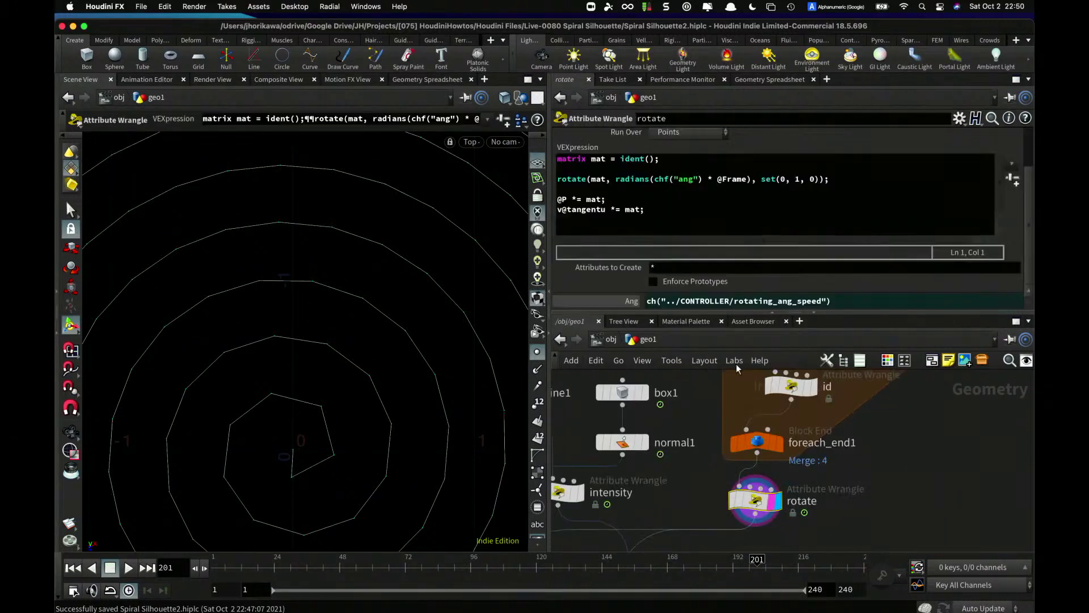
drag(683, 309, 683, 378)
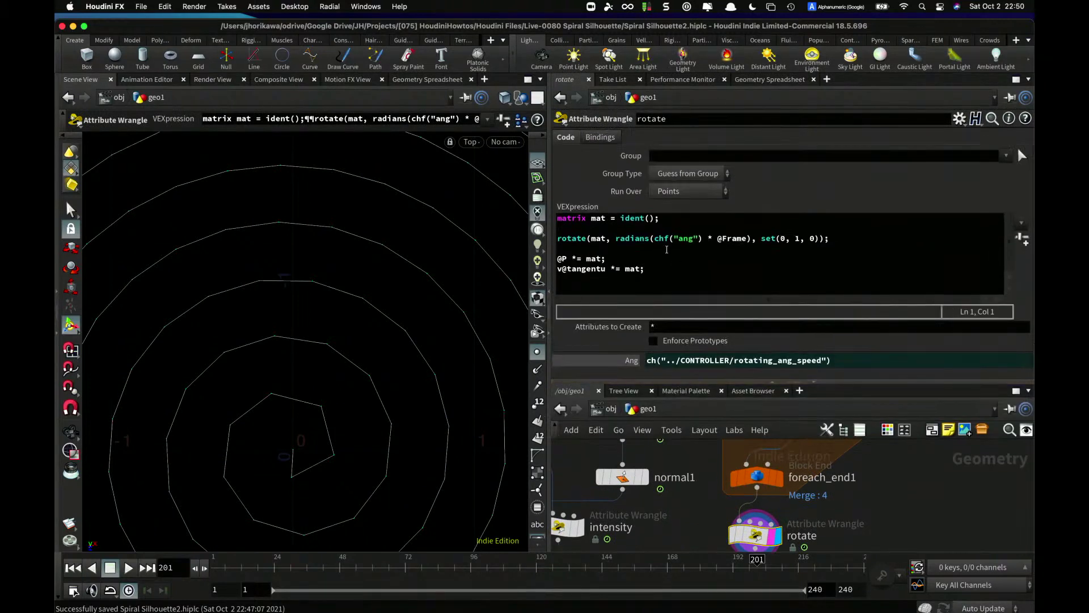
scroll(729, 489, down, 6)
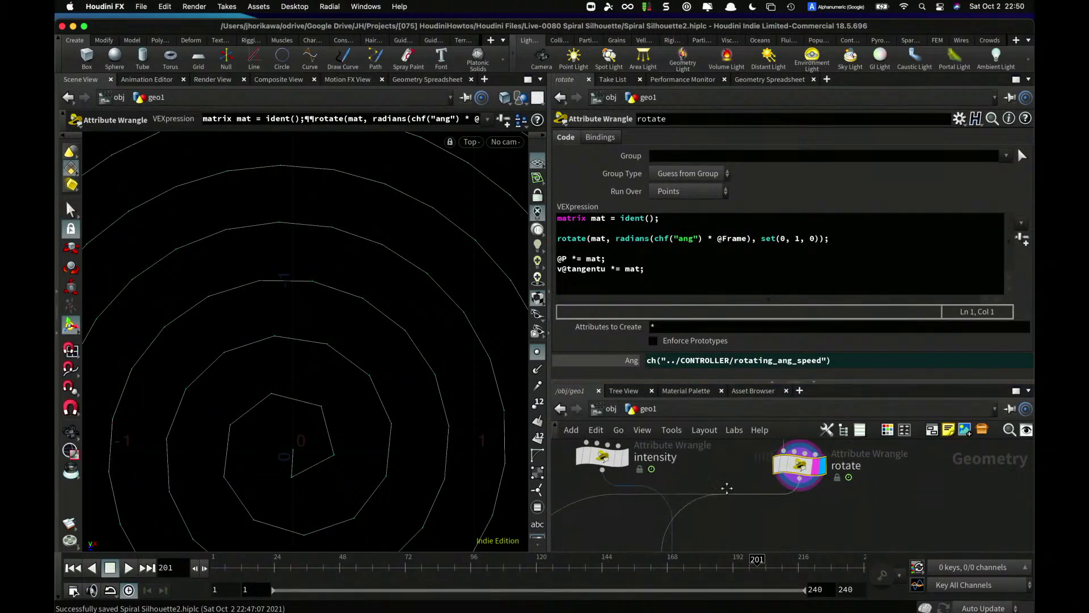
click(728, 488)
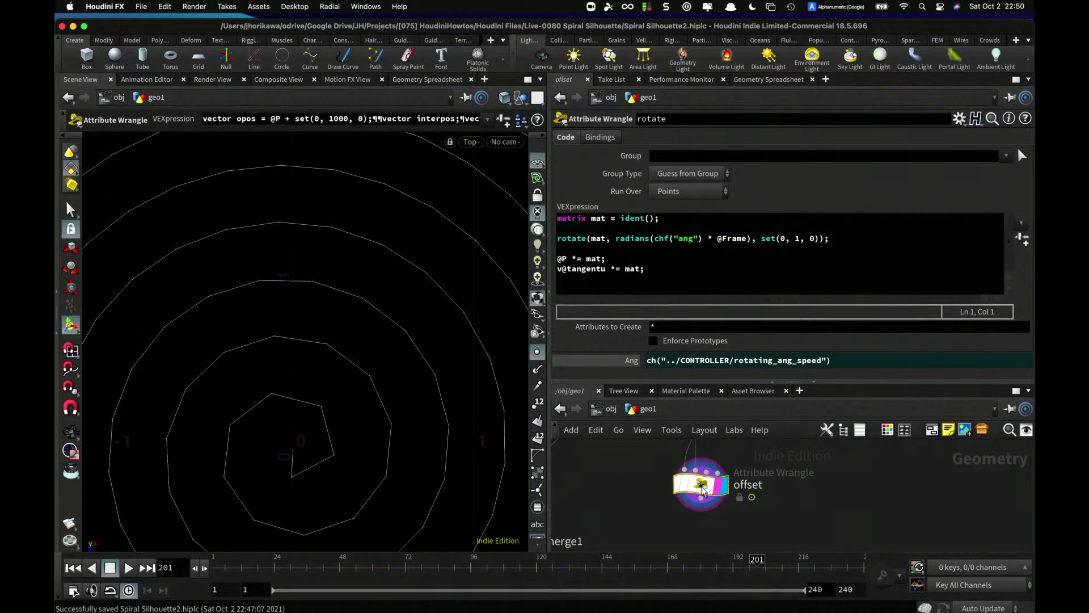
scroll(679, 156, up, 3)
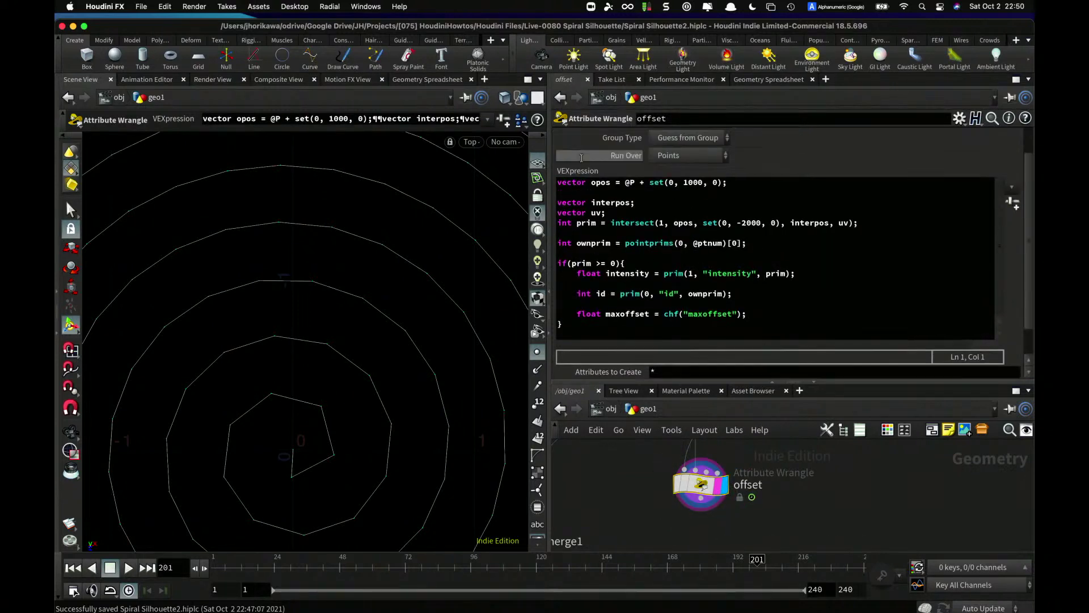
- Declare the float finrad as chf("finrad") on a new first line of the offset wrangle's code
click(560, 219)
key(Return)
key(Return)
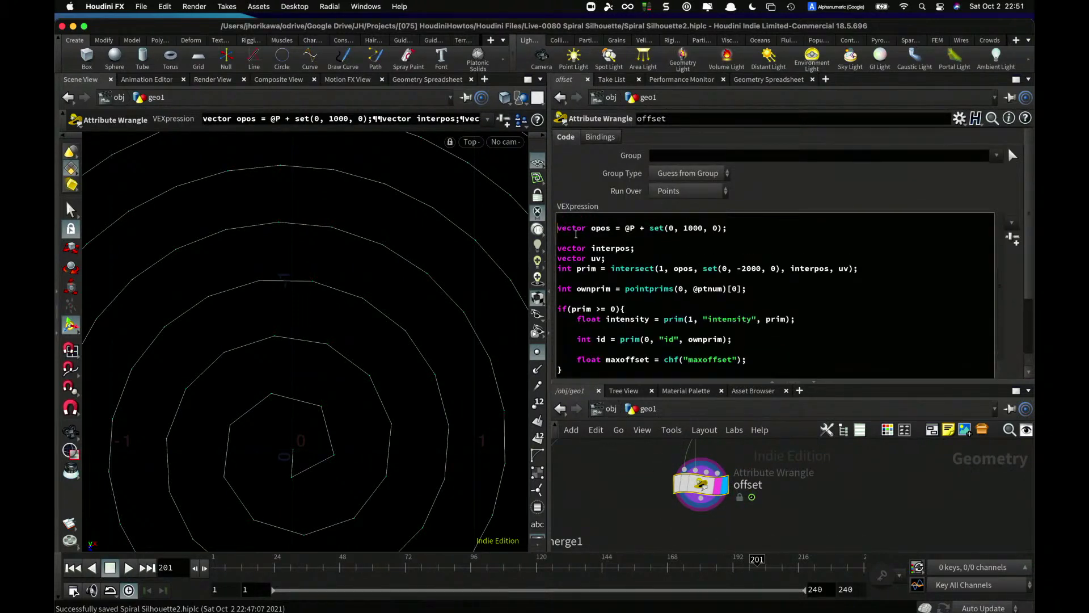
key(Up)
text(flo)
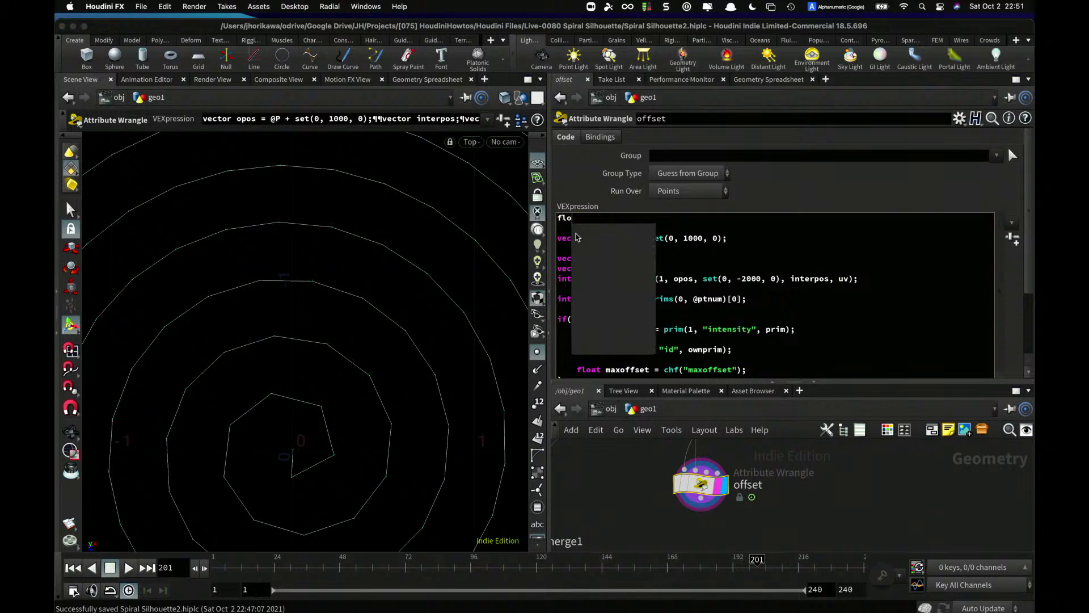
text(at finrad + )
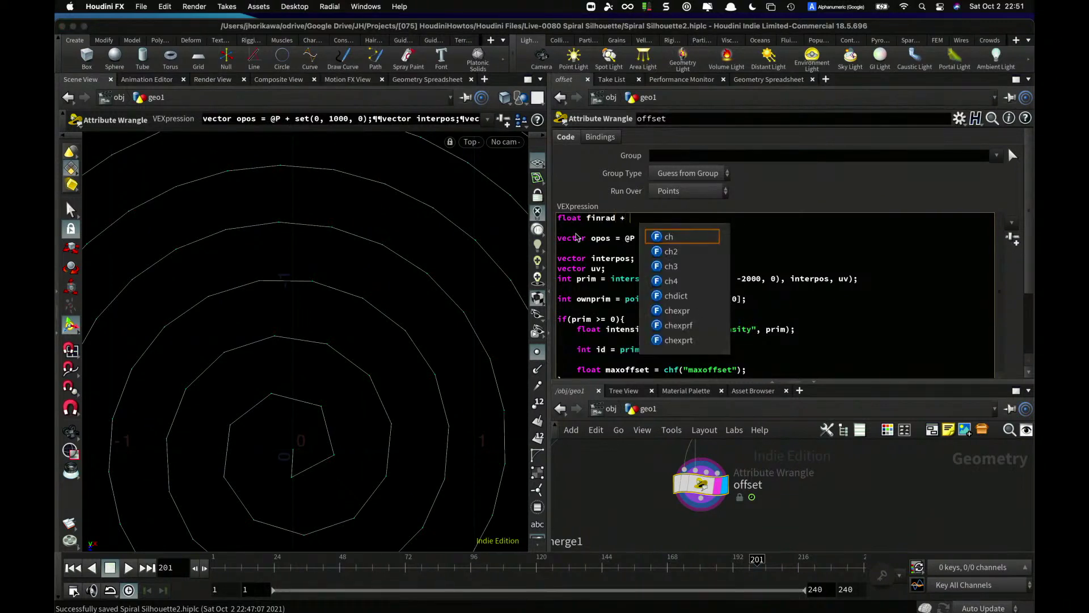
text(chf()
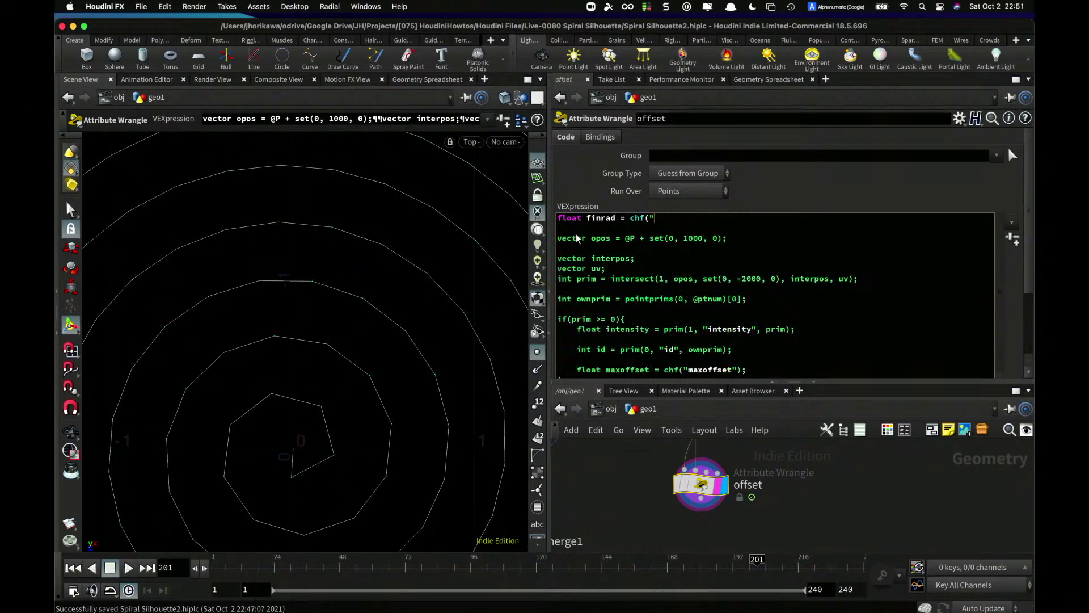
text("finrad");)
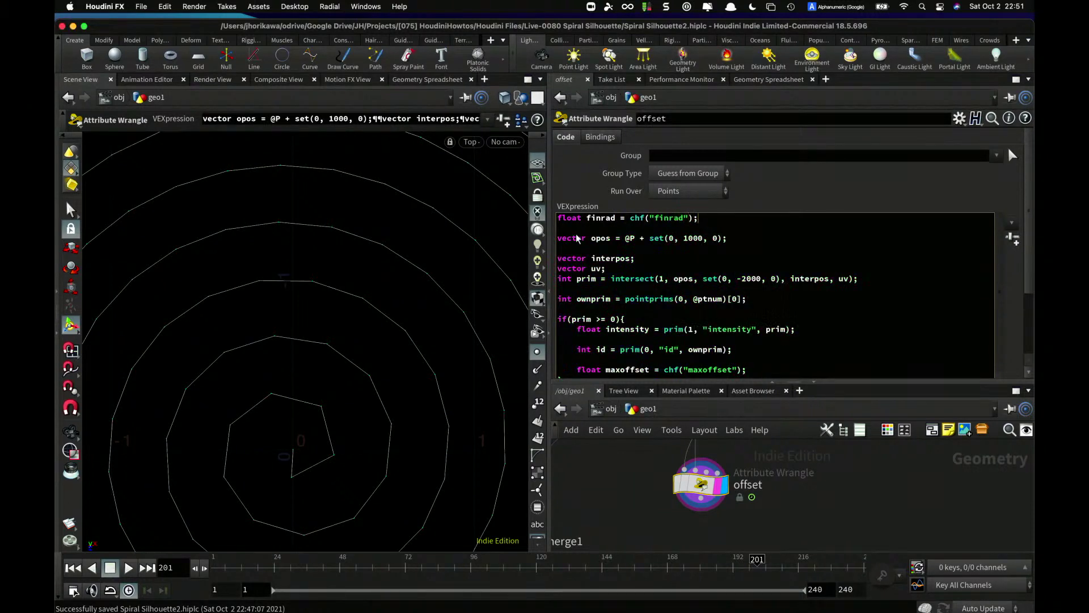
- Declare the integer numrot as chi("numrot") directly below the finrad line
key(Return)
text(int)
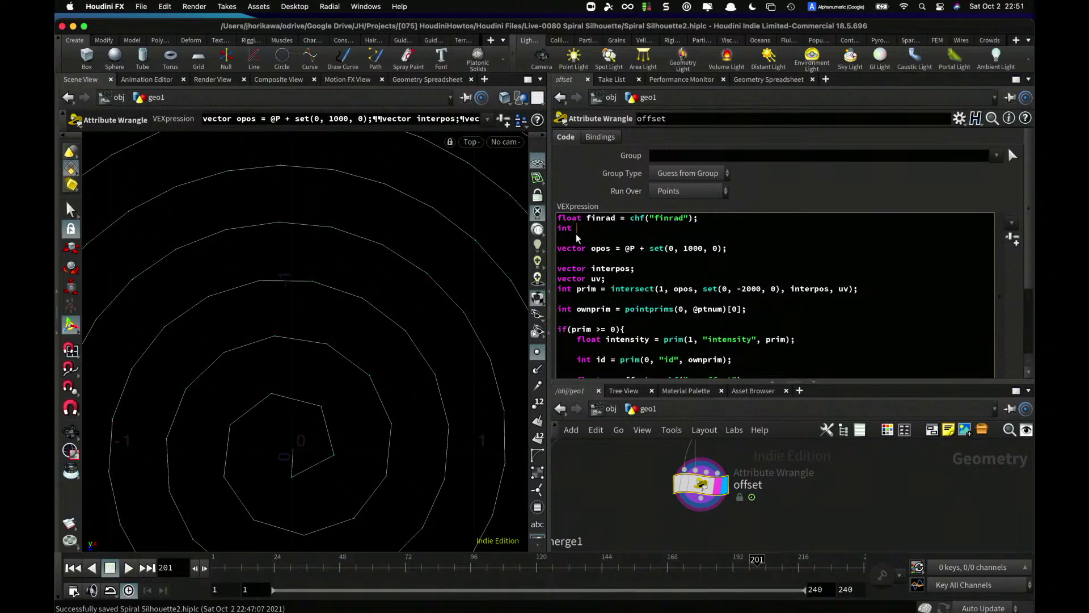
text( totalr)
text(o)
key(BackSpace)
key(BackSpace)
key(BackSpace)
key(BackSpace)
key(BackSpace)
key(BackSpace)
key(BackSpace)
text(rotanu)
key(BackSpace)
key(BackSpace)
key(BackSpace)
key(BackSpace)
key(BackSpace)
key(BackSpace)
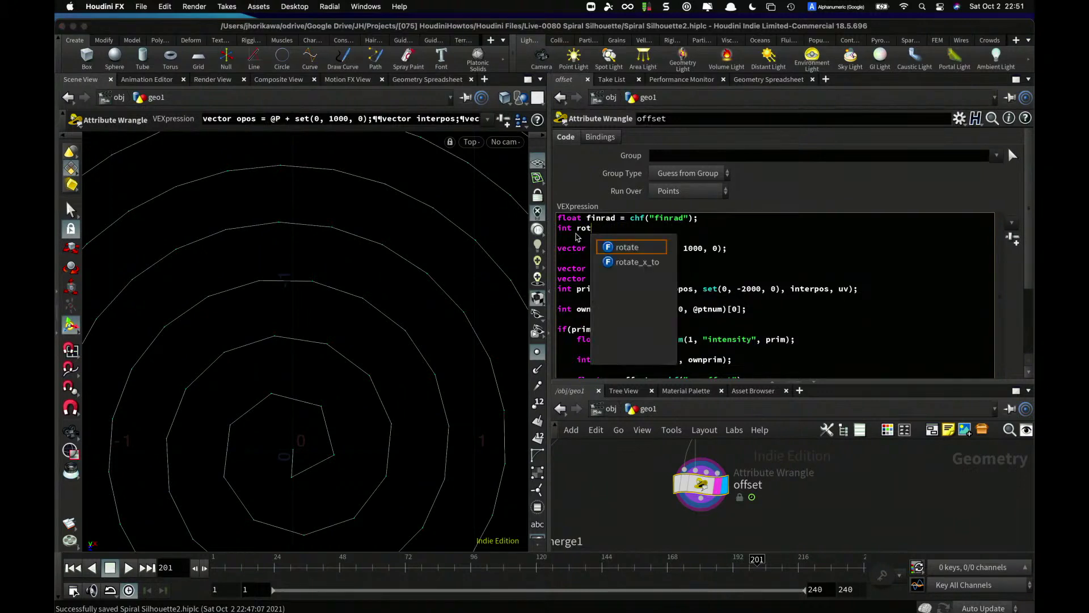
text(numrot =)
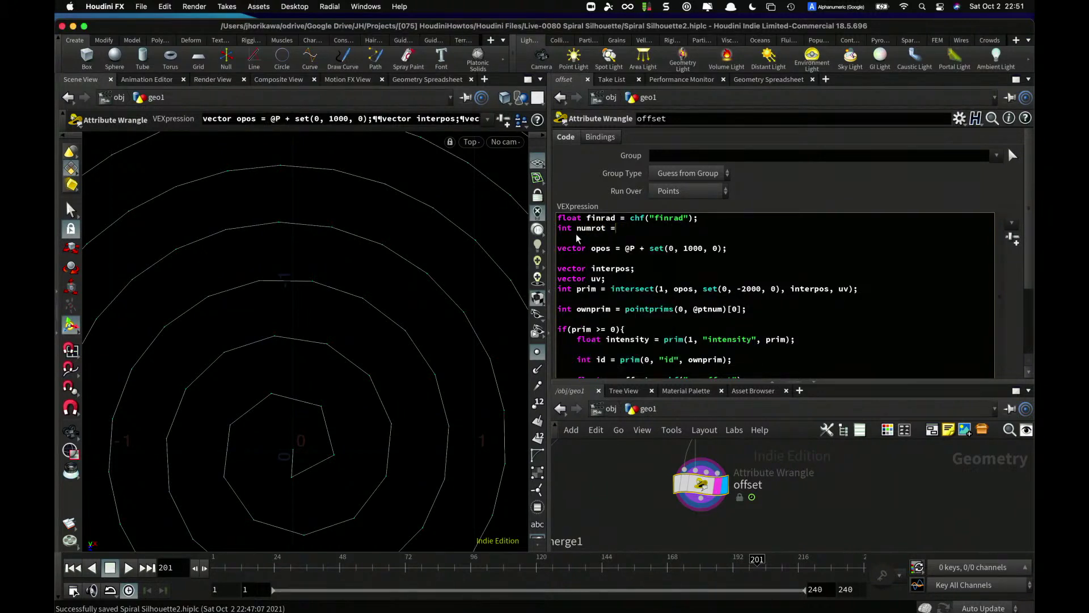
text( chi()
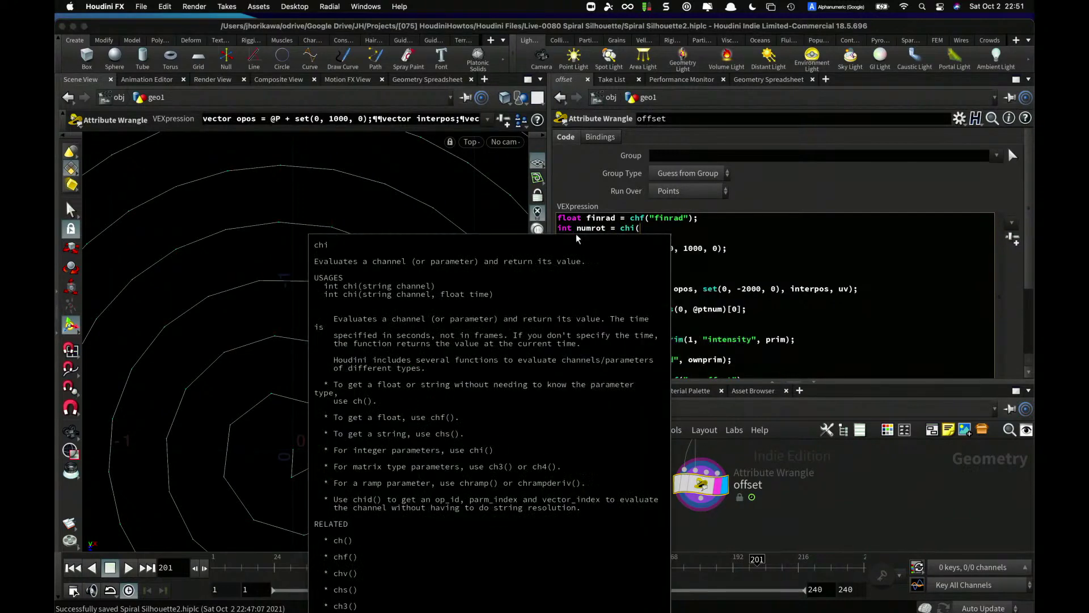
text("numrot");)
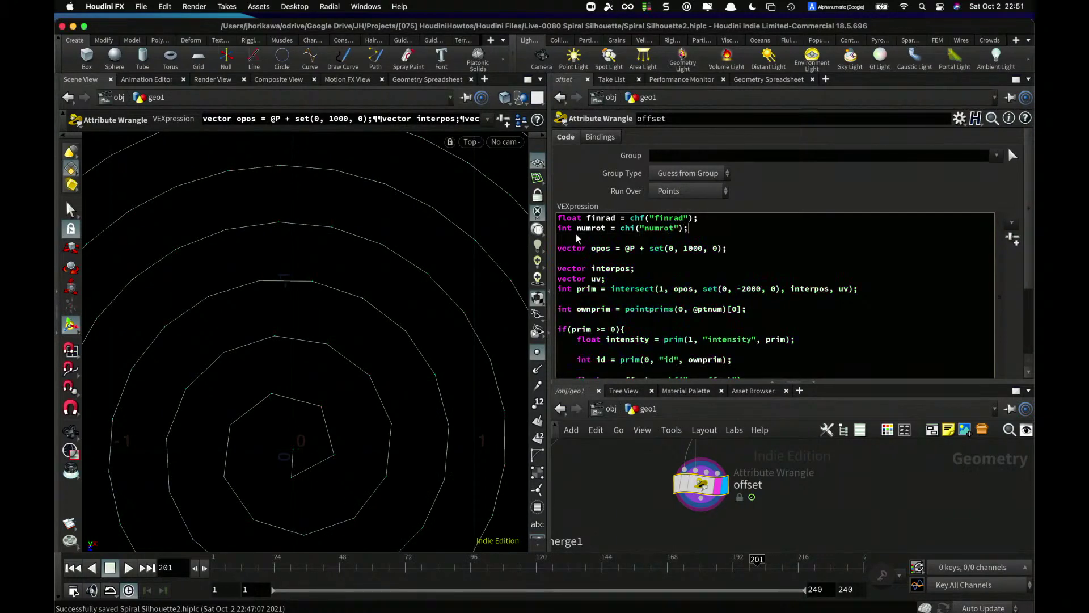
- Generate the Finrad and Numrot parameters on the wrangle and link Finrad to the copied CONTROLLER spiral radius as a relative reference
click(1013, 238)
scroll(1012, 227, down, 4)
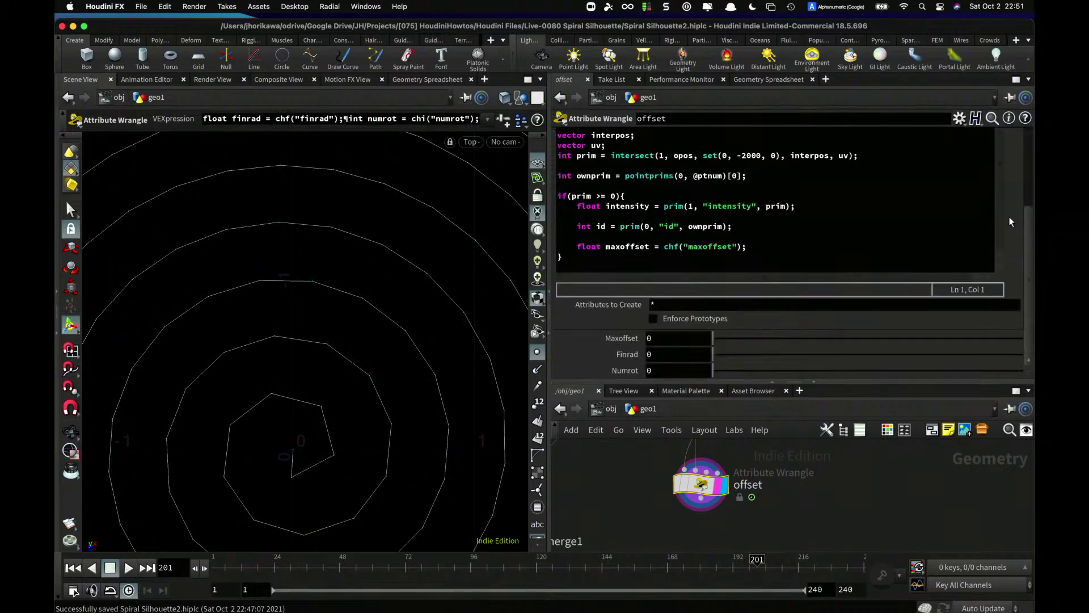
right_click(670, 357)
click(720, 442)
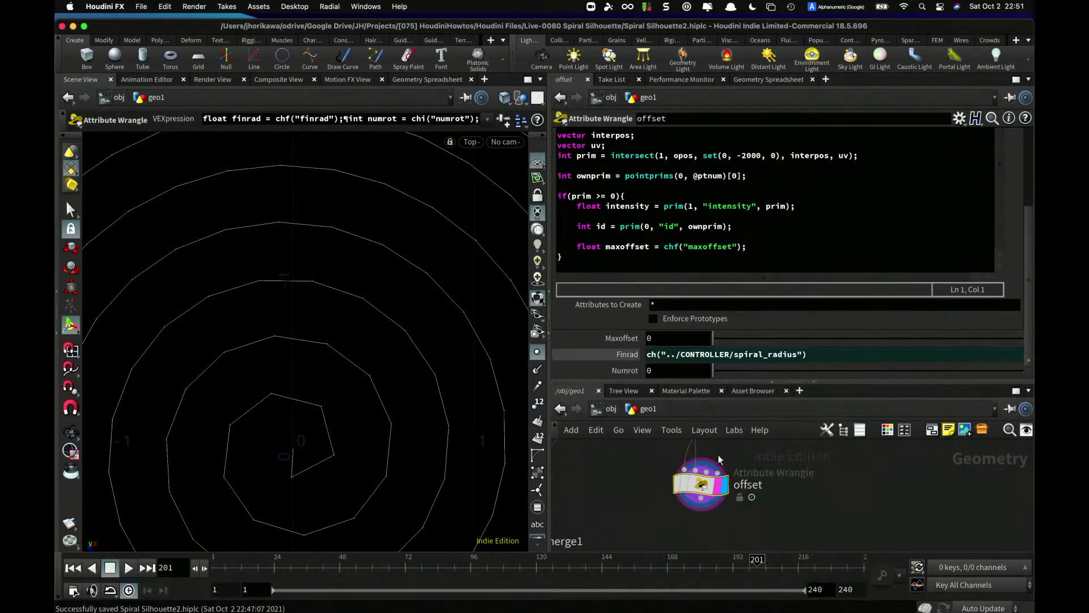
- Select the CONTROLLER null in the network and copy its num rotation parameter
scroll(805, 514, down, 8)
middle_drag(857, 493, 845, 524)
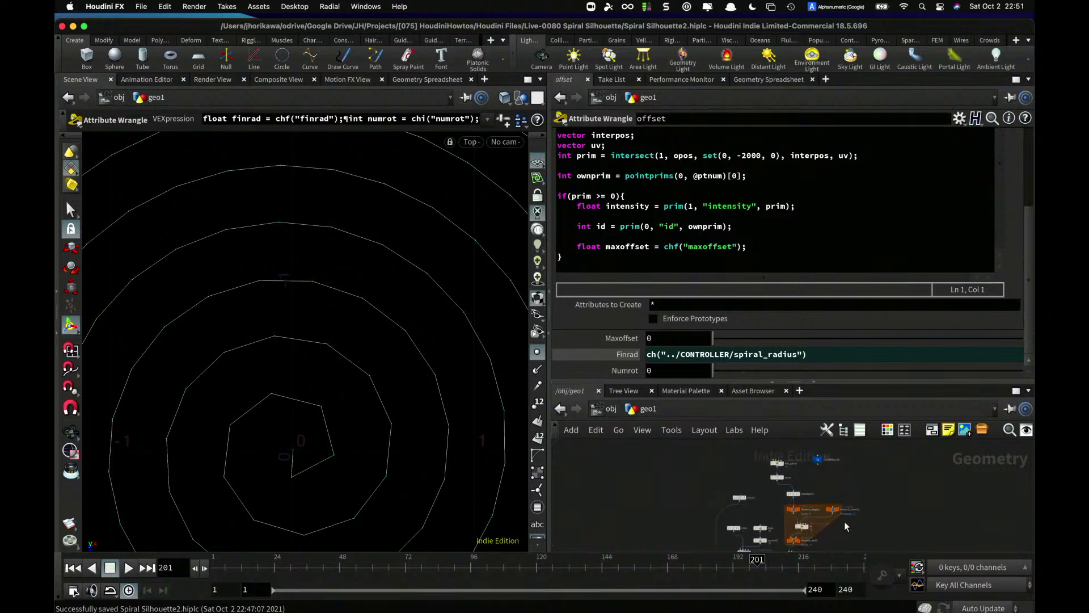
scroll(839, 512, up, 6)
click(806, 487)
right_click(667, 181)
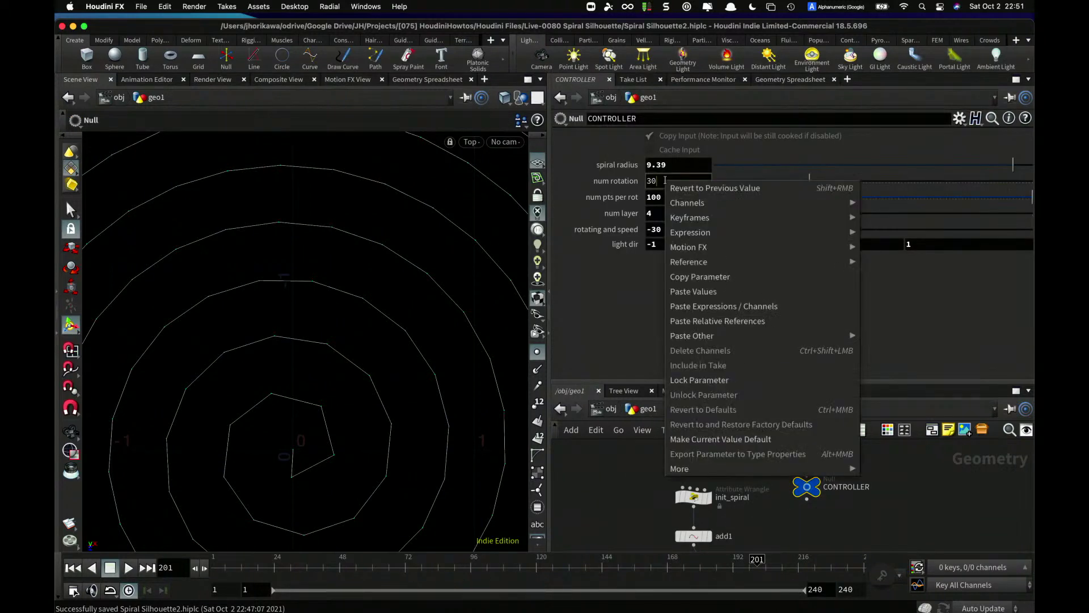
click(731, 275)
- Reselect the offset wrangle and paste the copied num rotation into Numrot as a relative reference
scroll(788, 503, down, 8)
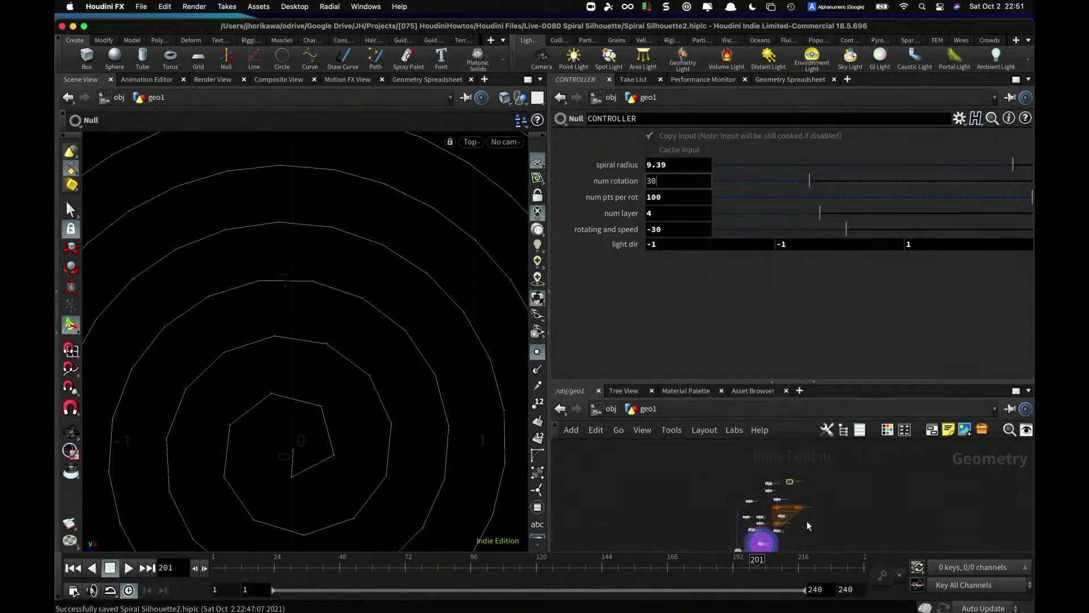
mouse_move(773, 538)
middle_down()
mouse_move(776, 489)
mouse_move(779, 524)
middle_up()
scroll(776, 480, up, 6)
click(748, 479)
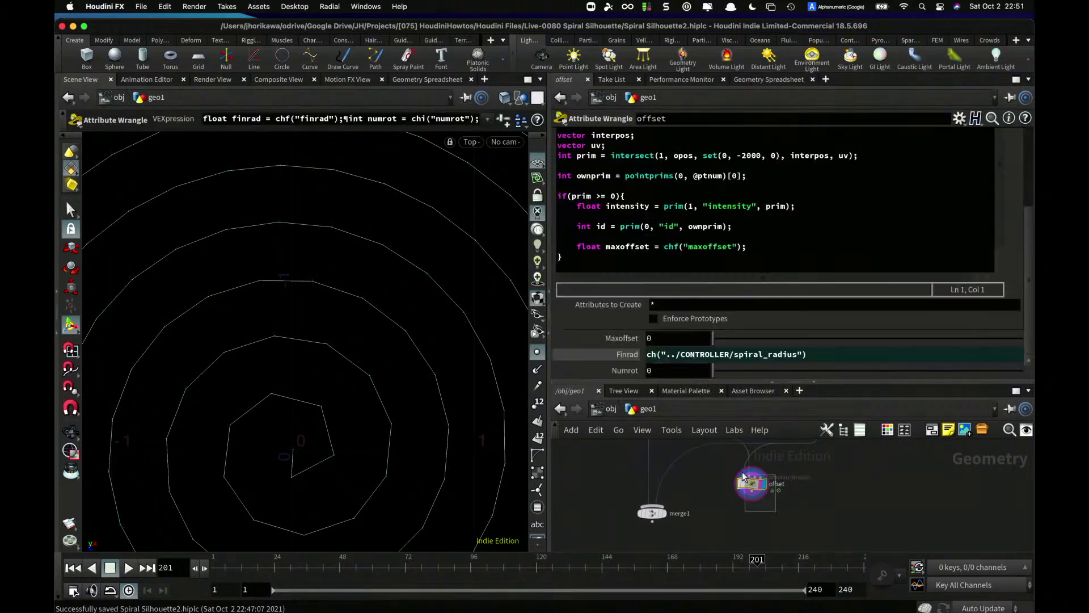
double_click(660, 369)
key(BackSpace)
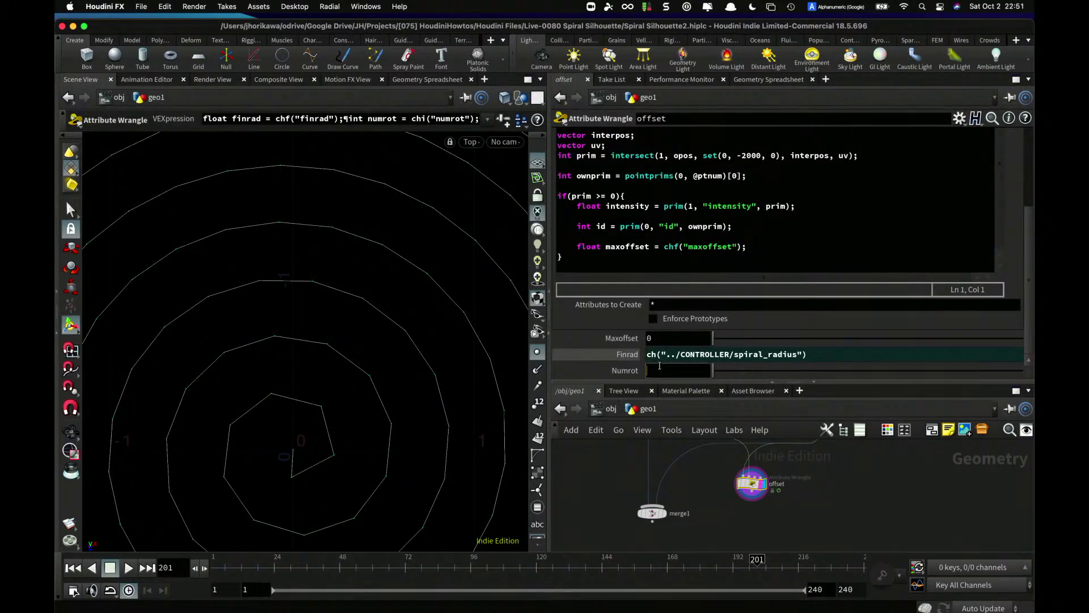
right_click(663, 370)
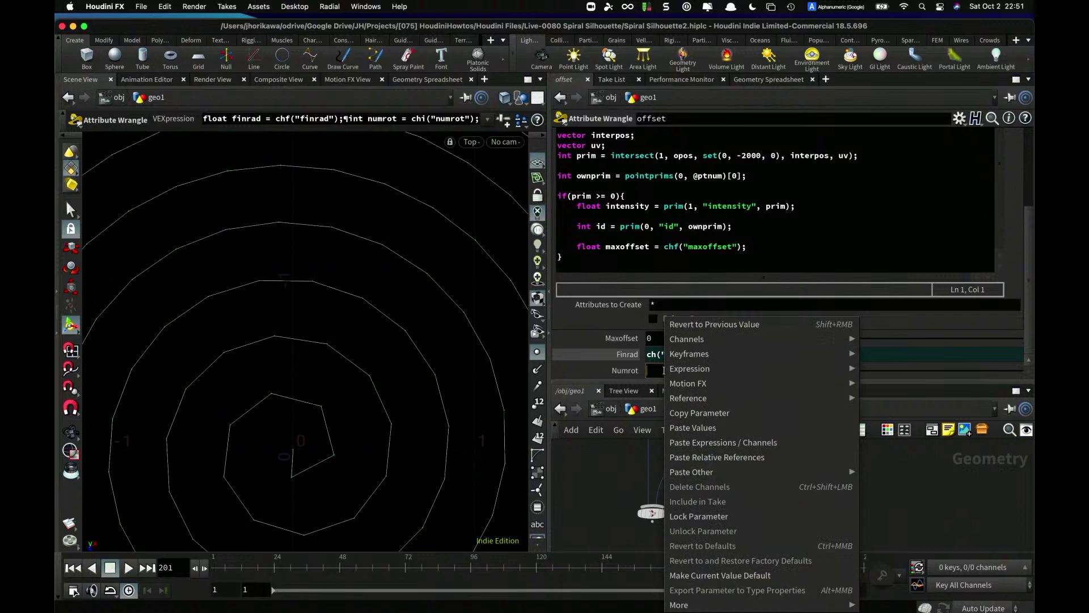
click(725, 457)
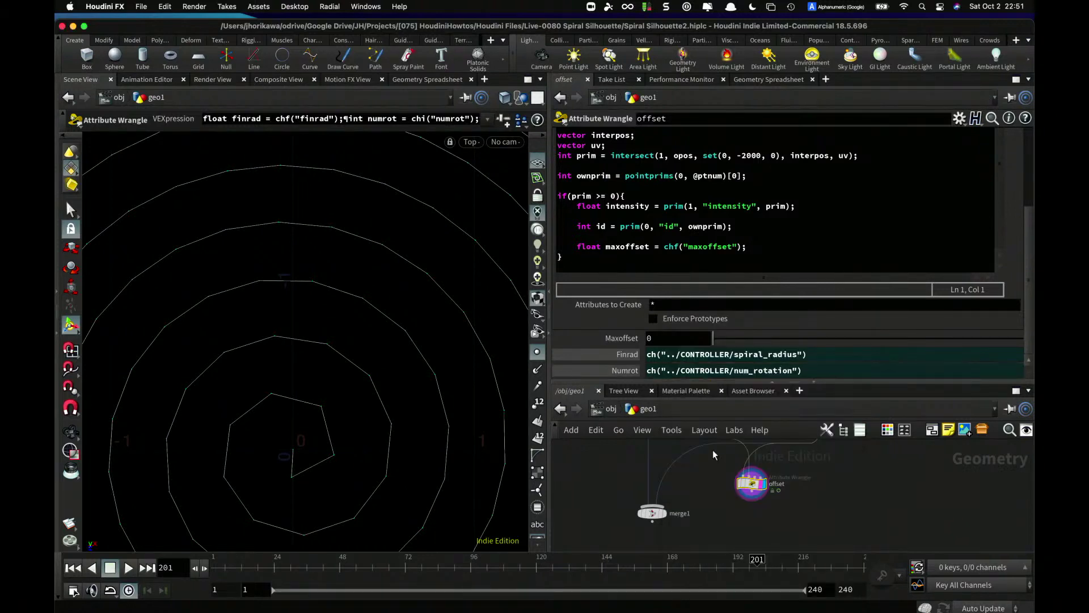
- Adjust the offset wrangle's Maxoffset parameter to about 0.72
double_click(649, 338)
drag(713, 338, 1023, 339)
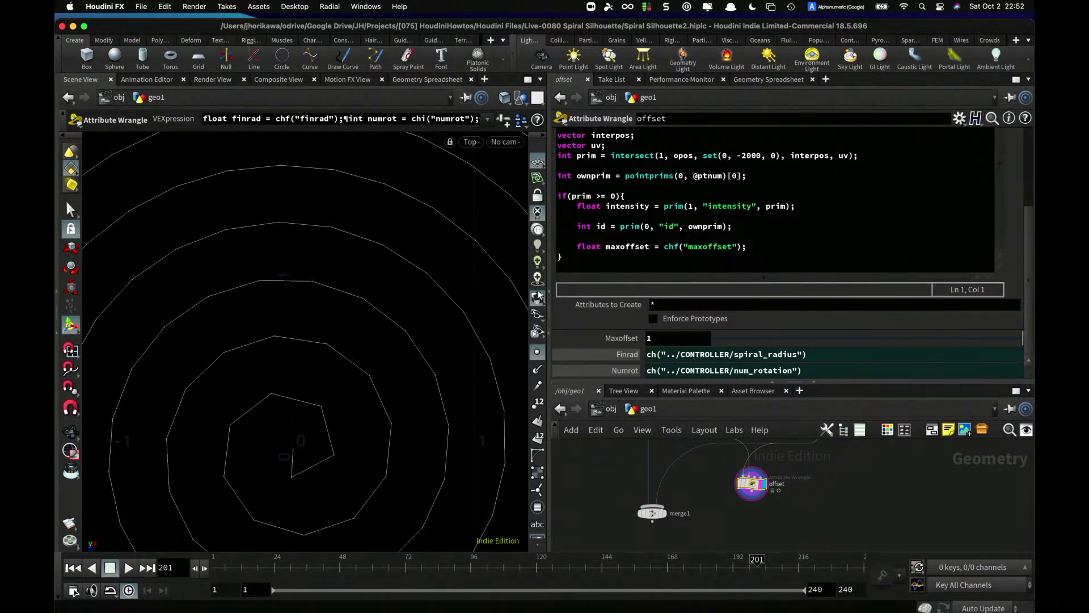
click(859, 339)
click(937, 339)
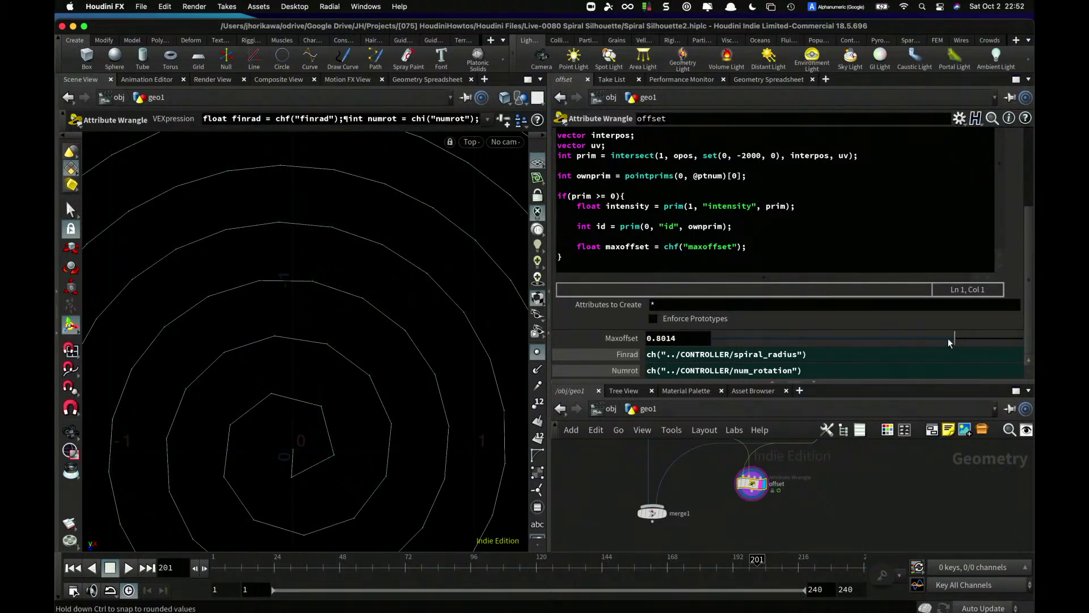
drag(658, 338, 721, 350)
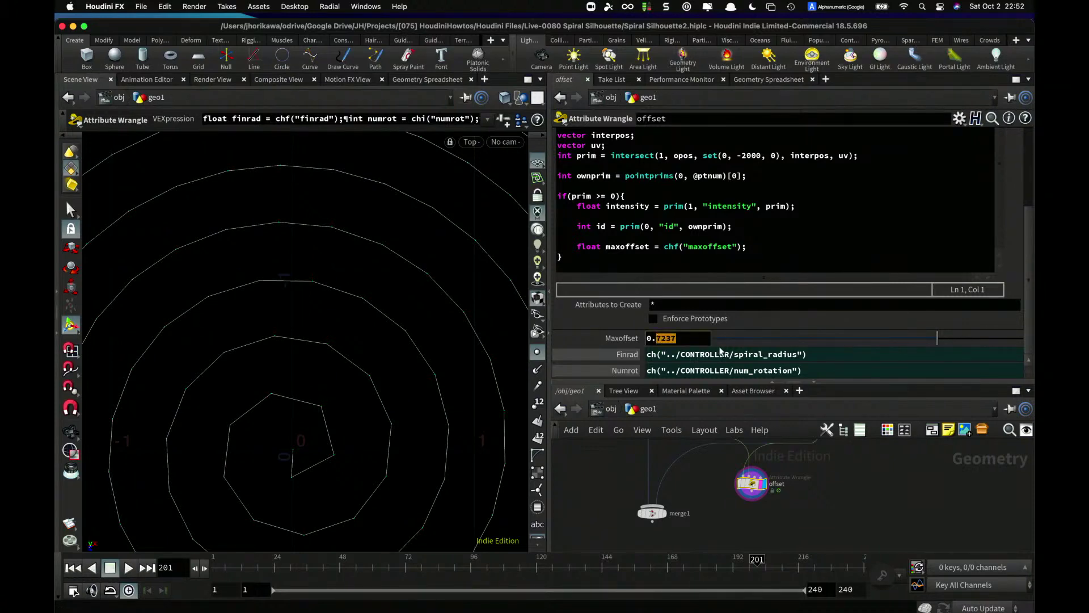
- Move the float maxoffset declaration out of the if block to the line below numrot
scroll(642, 172, up, 5)
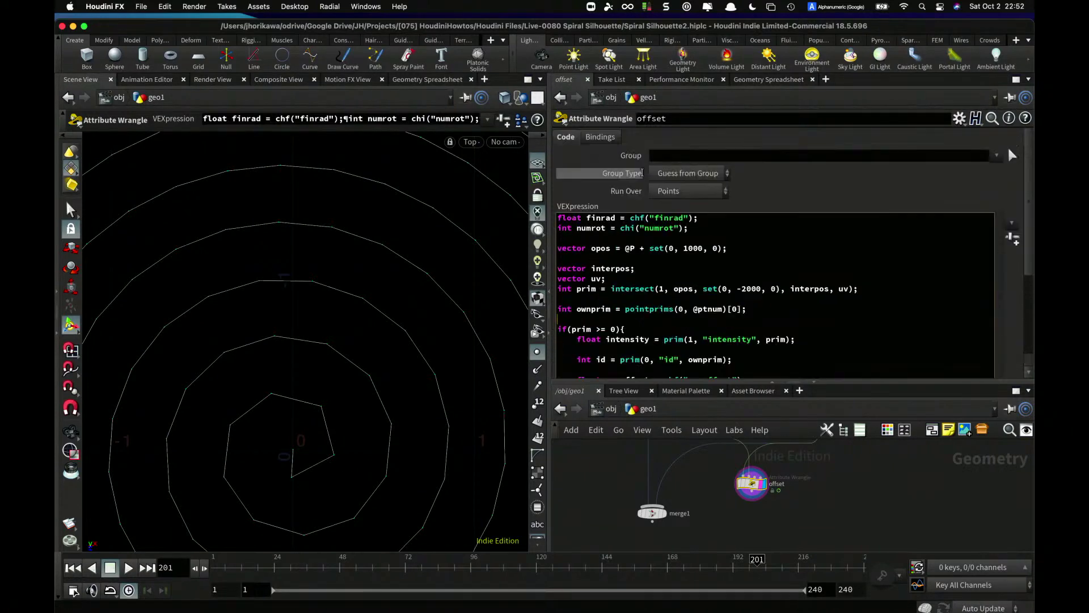
key(Return)
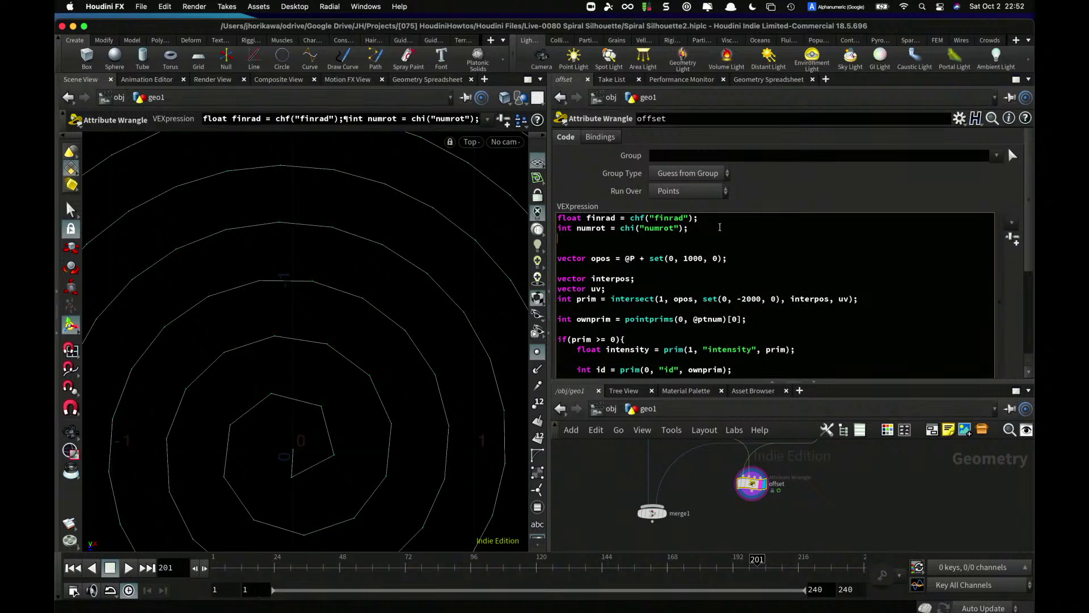
text(fl)
key(BackSpace)
key(BackSpace)
scroll(739, 318, down, 2)
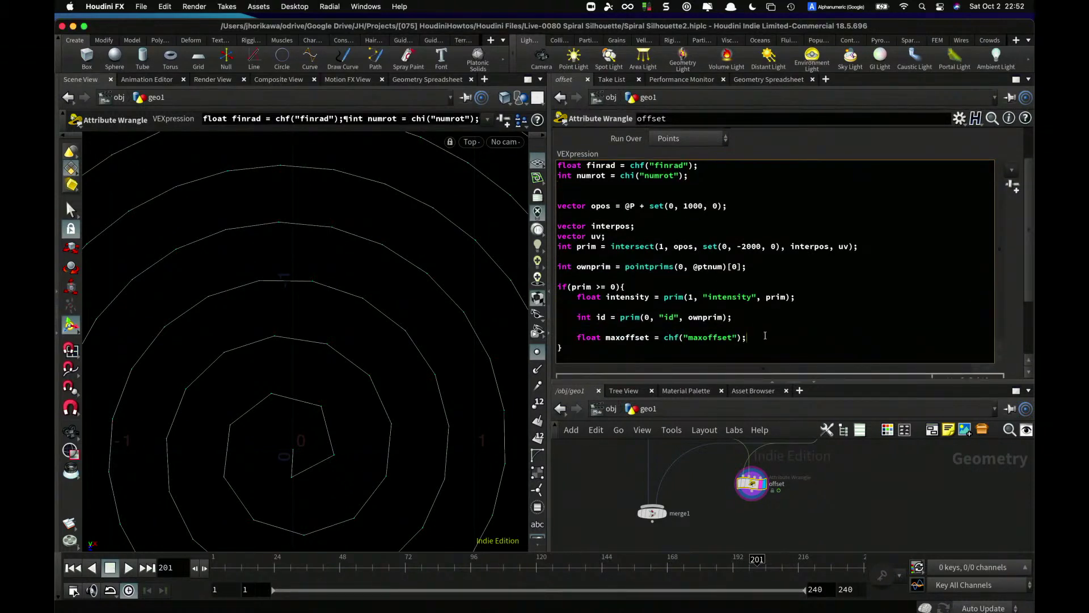
drag(765, 336, 575, 337)
key(super+c)
key(BackSpace)
click(639, 189)
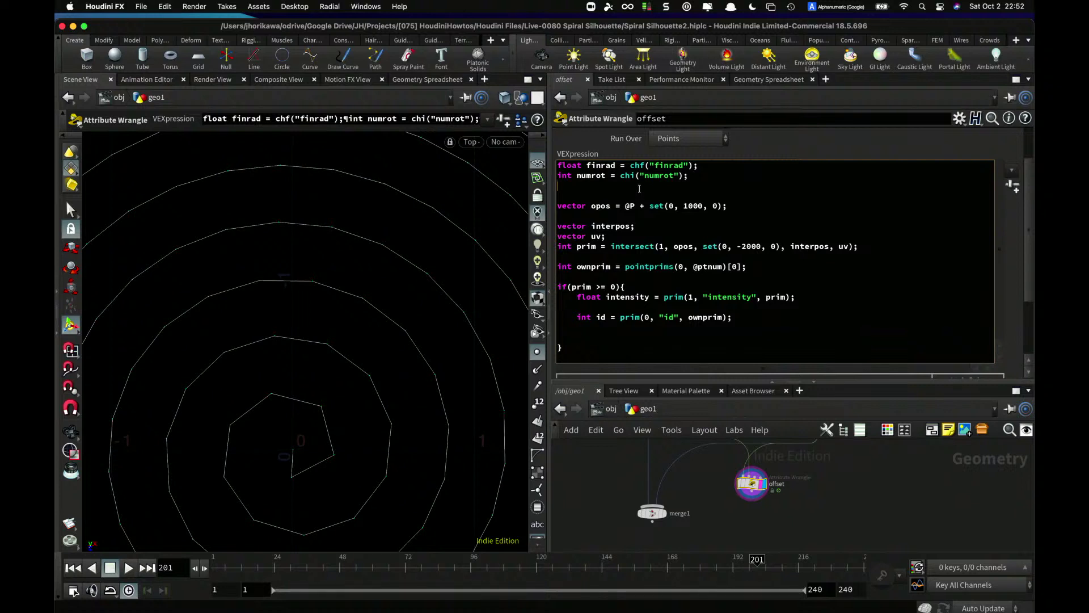
key(super+v)
- Declare the float amaxoffset as finrad / numrot * maxoffset below the maxoffset line
key(Return)
text(flo)
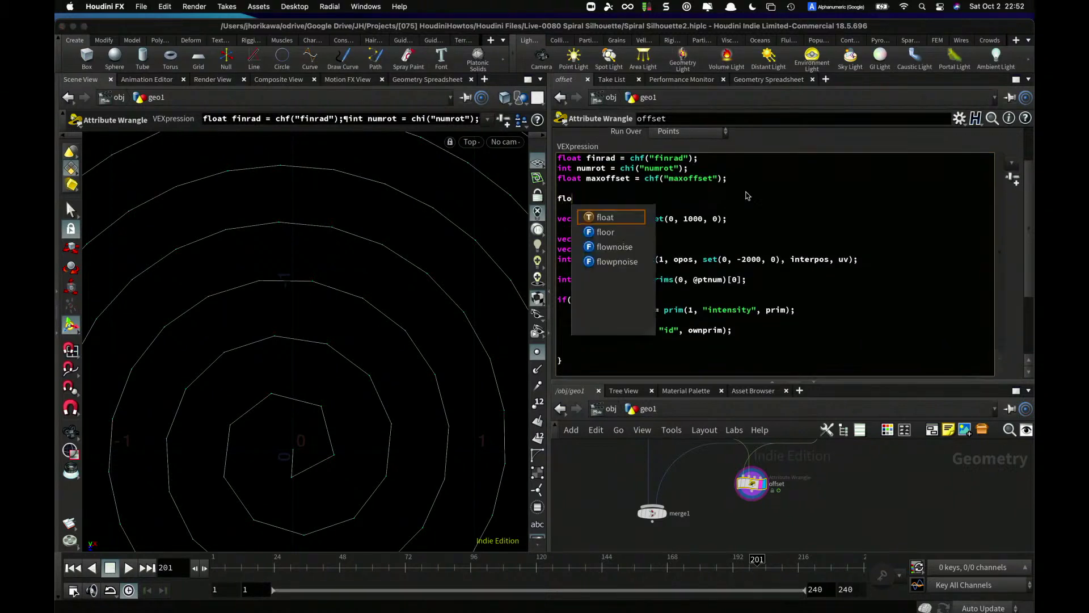
text(at)
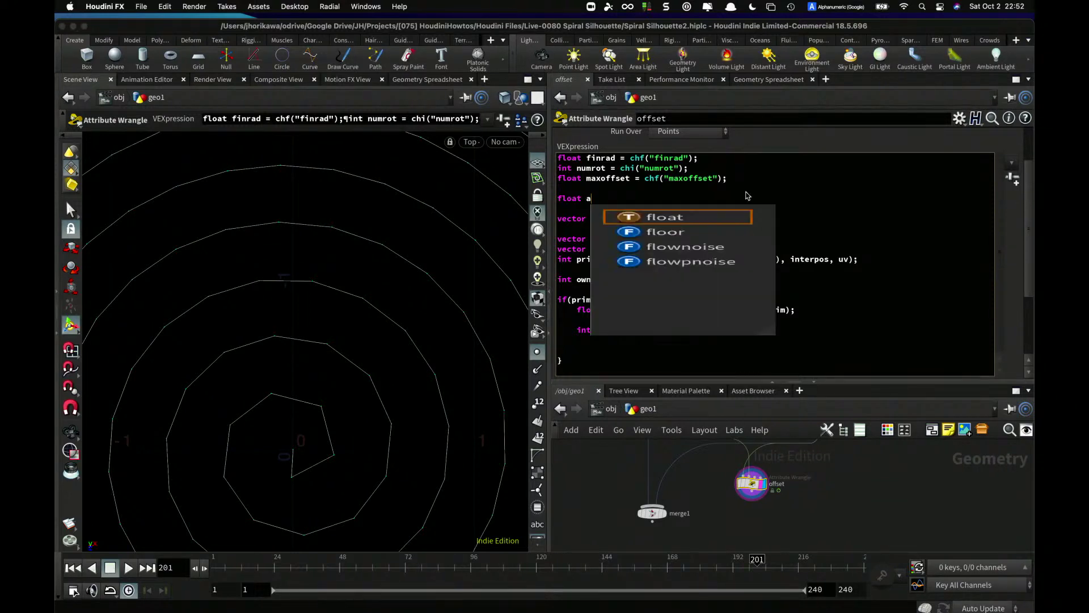
text(am)
key(BackSpace)
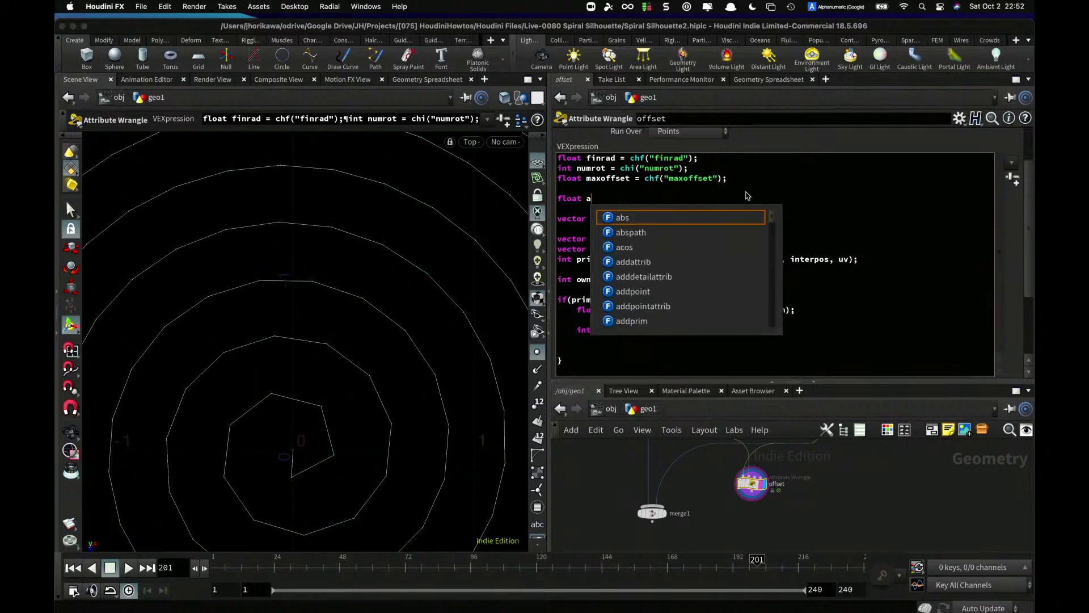
text(offse)
key(BackSpace)
key(BackSpace)
key(BackSpace)
key(BackSpace)
key(BackSpace)
text(max)
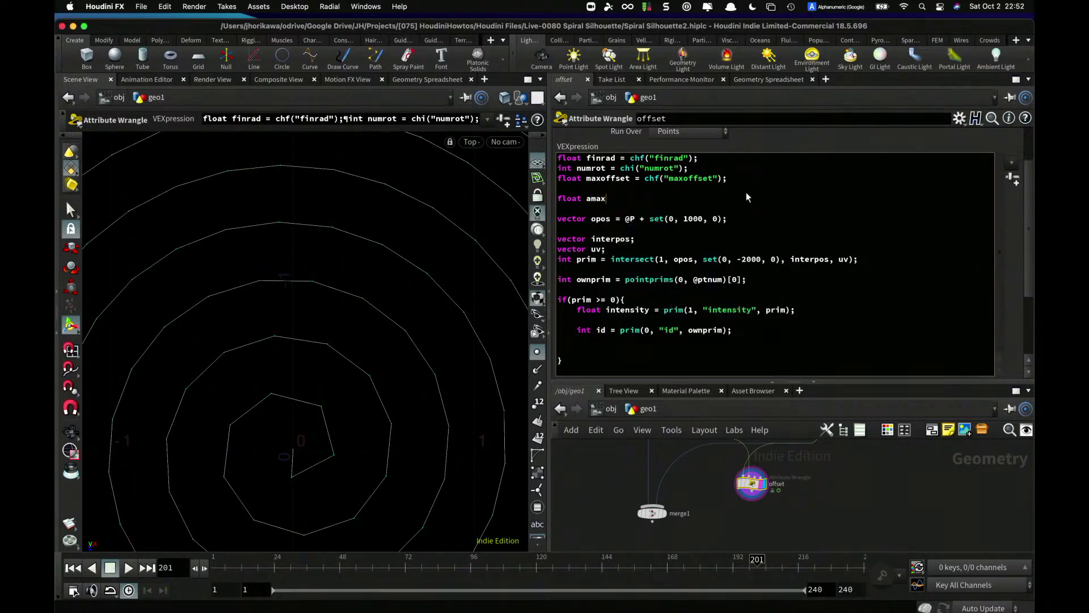
text(offset = finrad / numrot * maxoffset;)
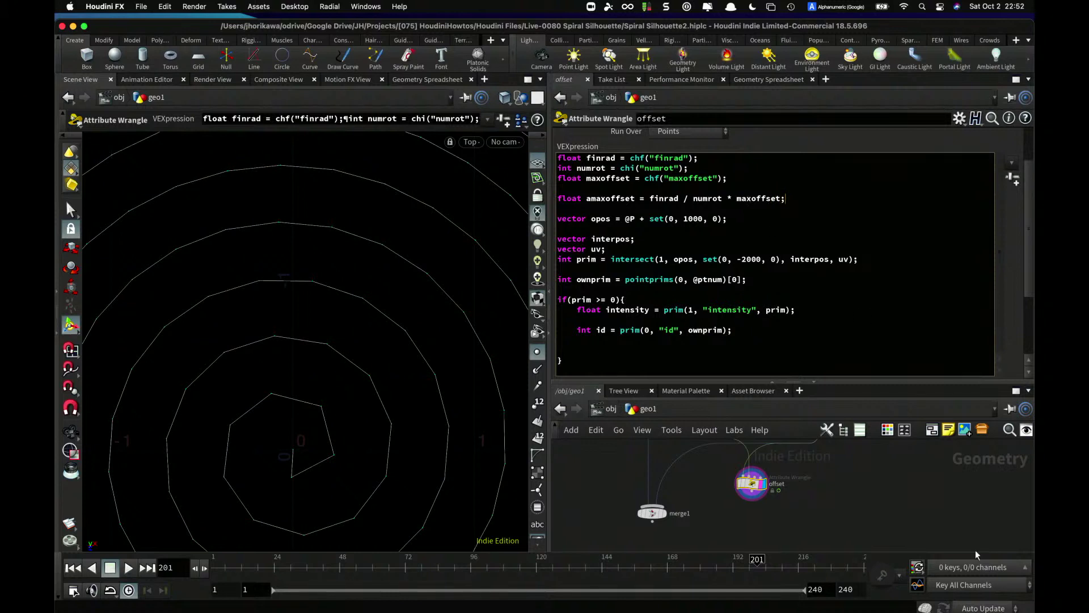
click(975, 567)
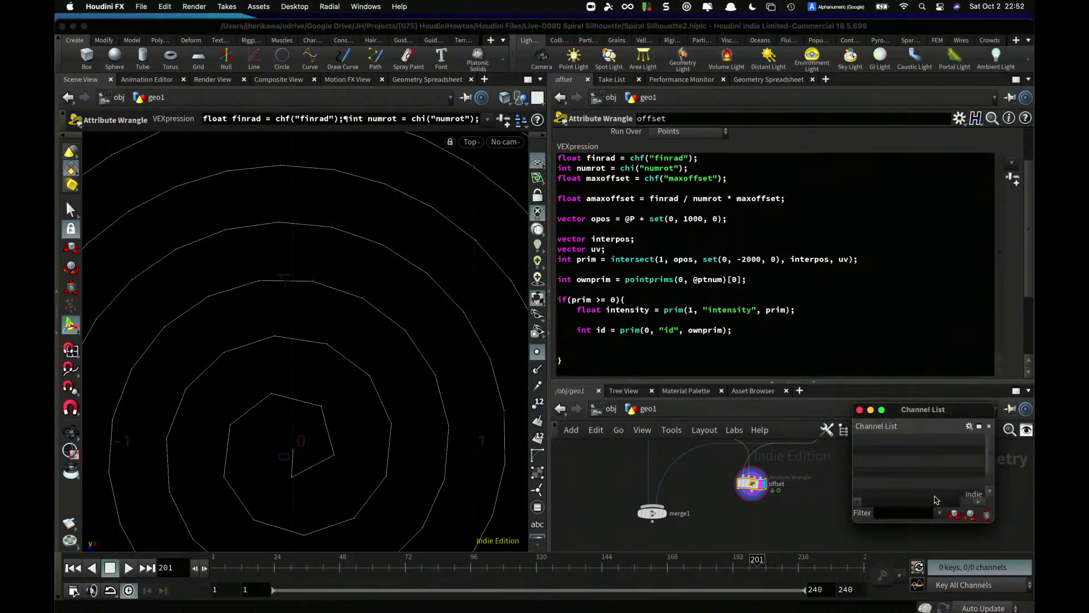
click(859, 409)
drag(786, 199, 470, 197)
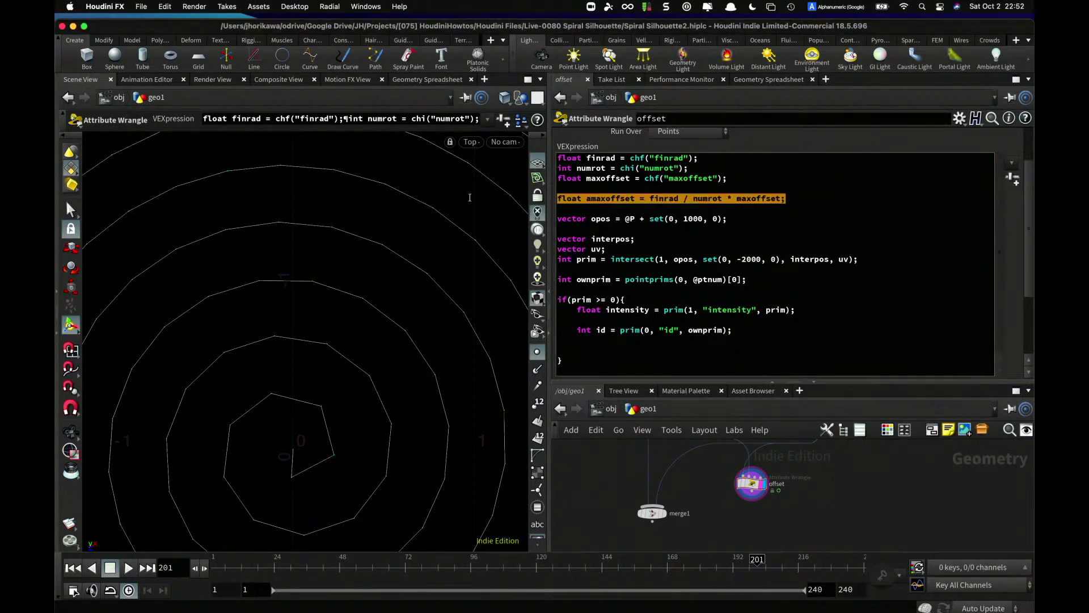
click(636, 198)
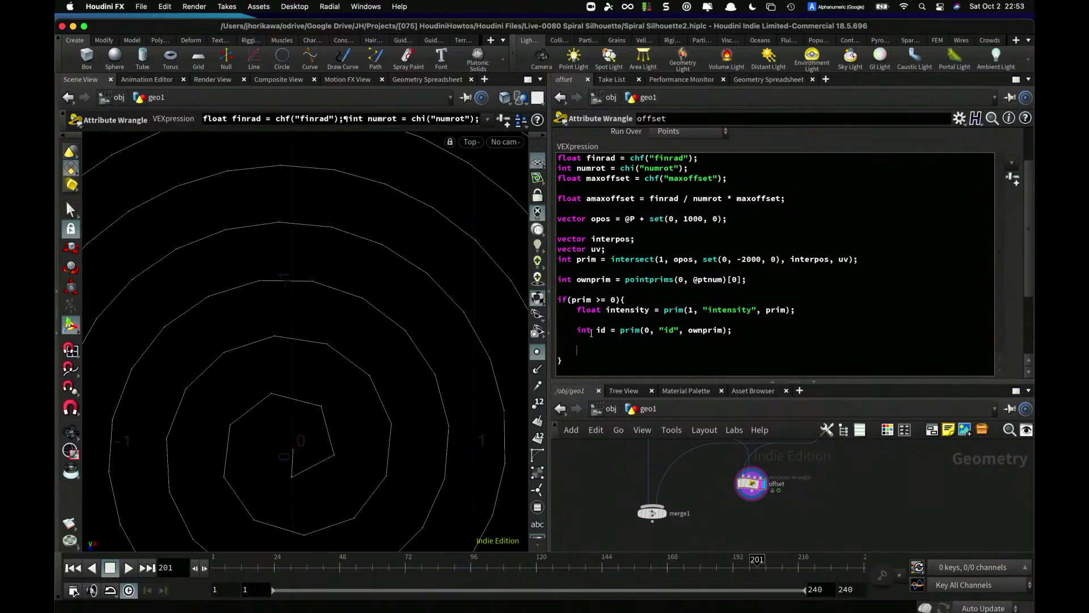
drag(740, 333, 576, 329)
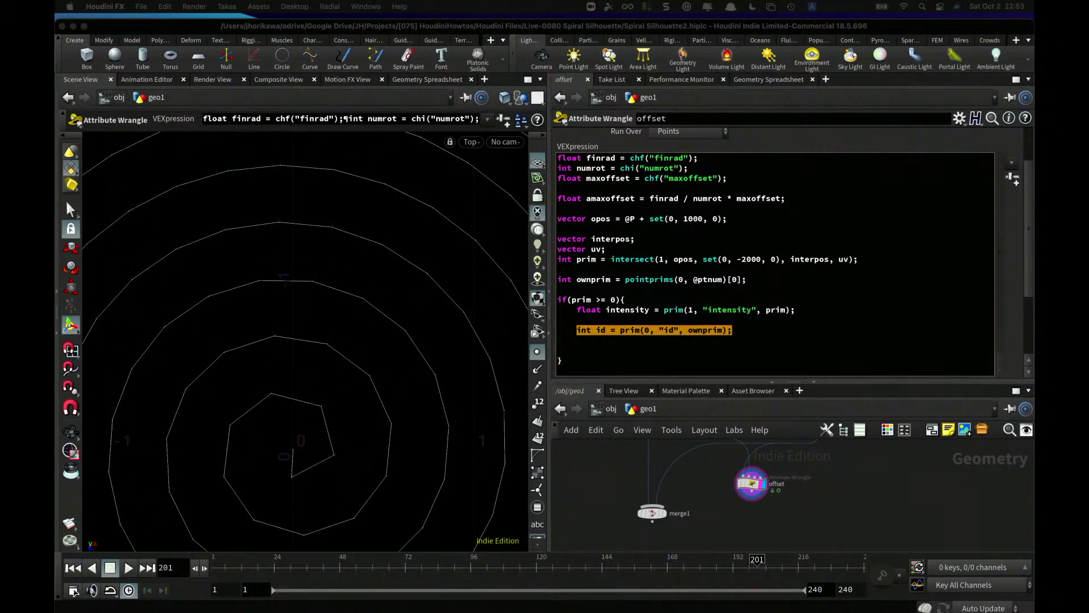
- Declare the vector tan as v@tangentu inside the if block, below the id line
click(348, 296)
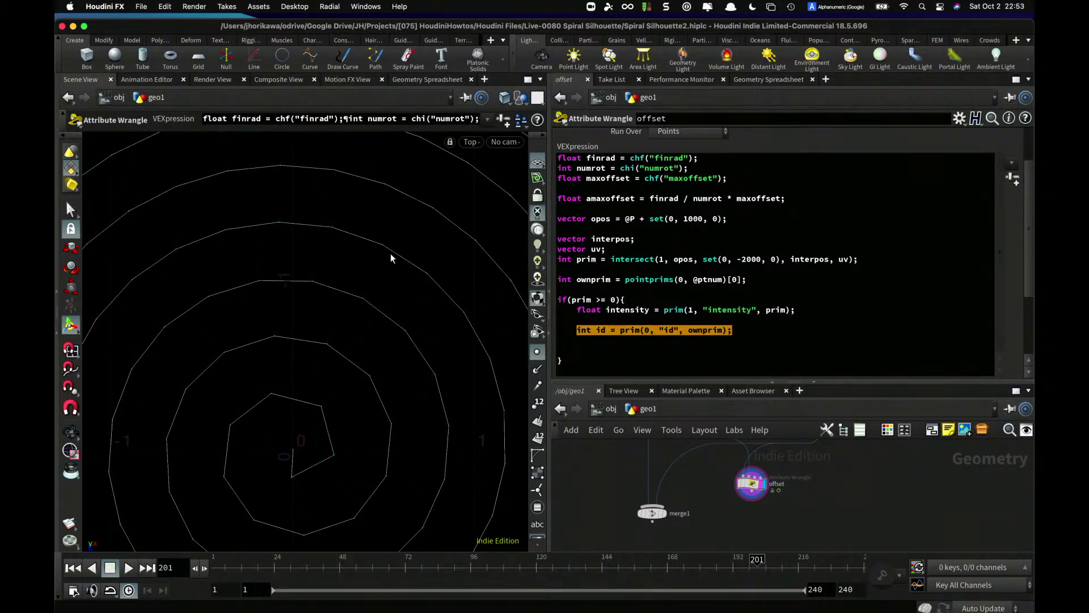
click(714, 344)
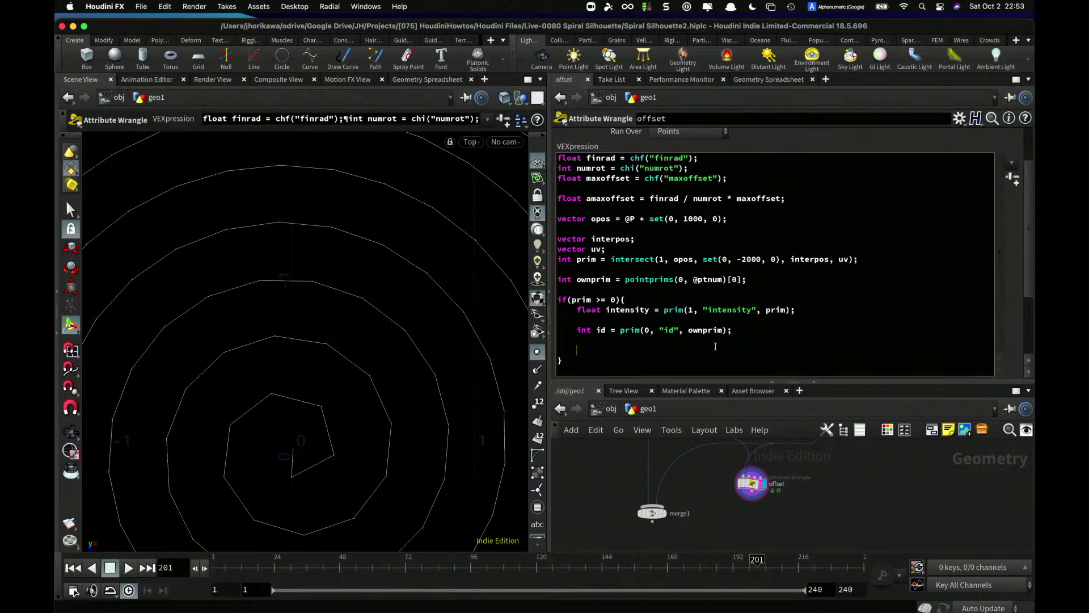
text(vector)
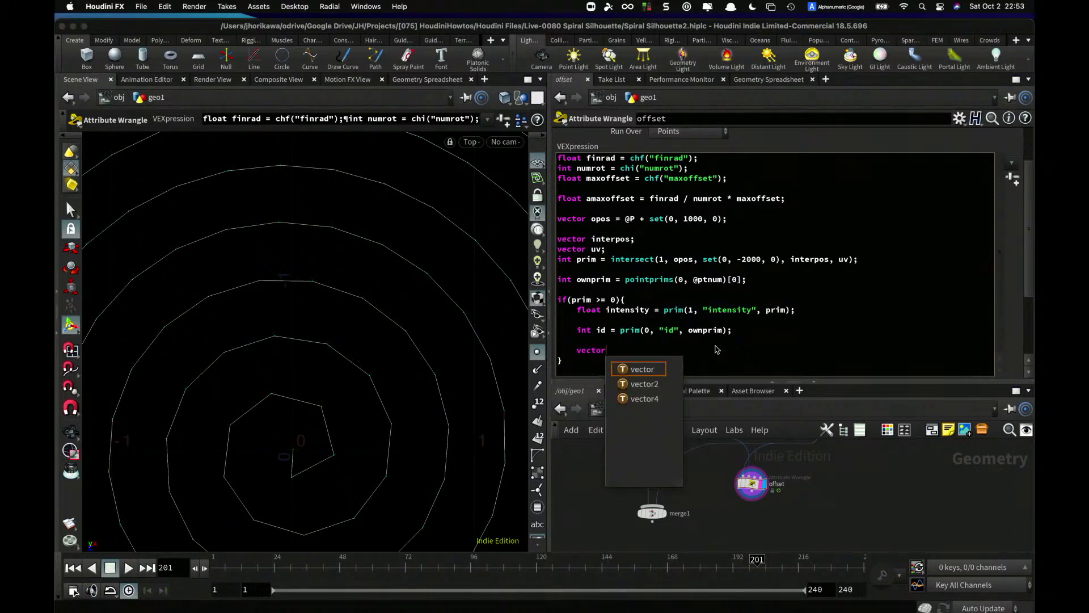
text( tan )
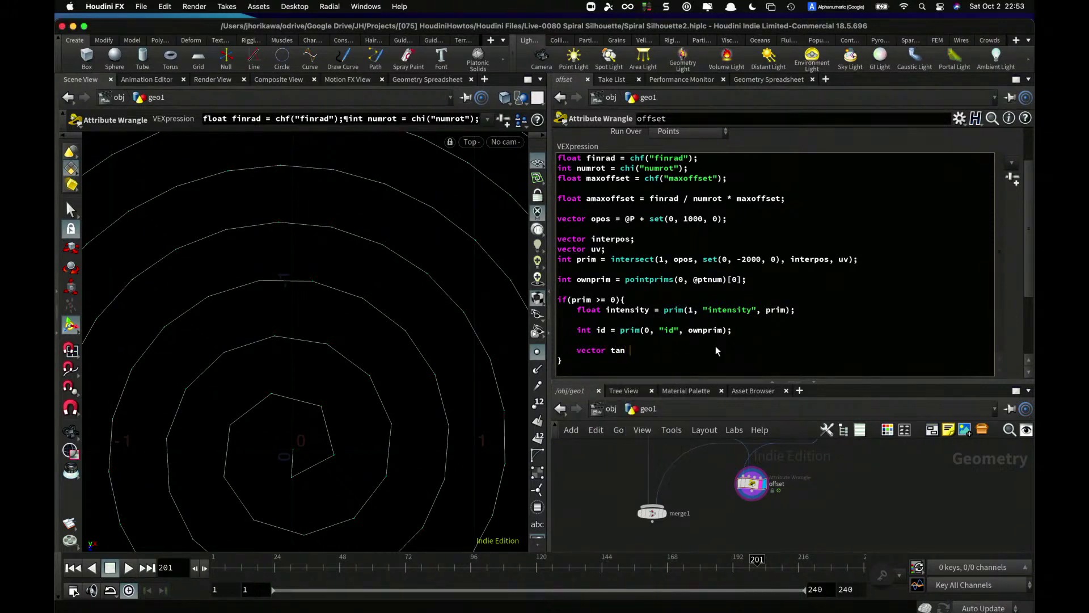
text(= v@tangentu;)
key(Return)
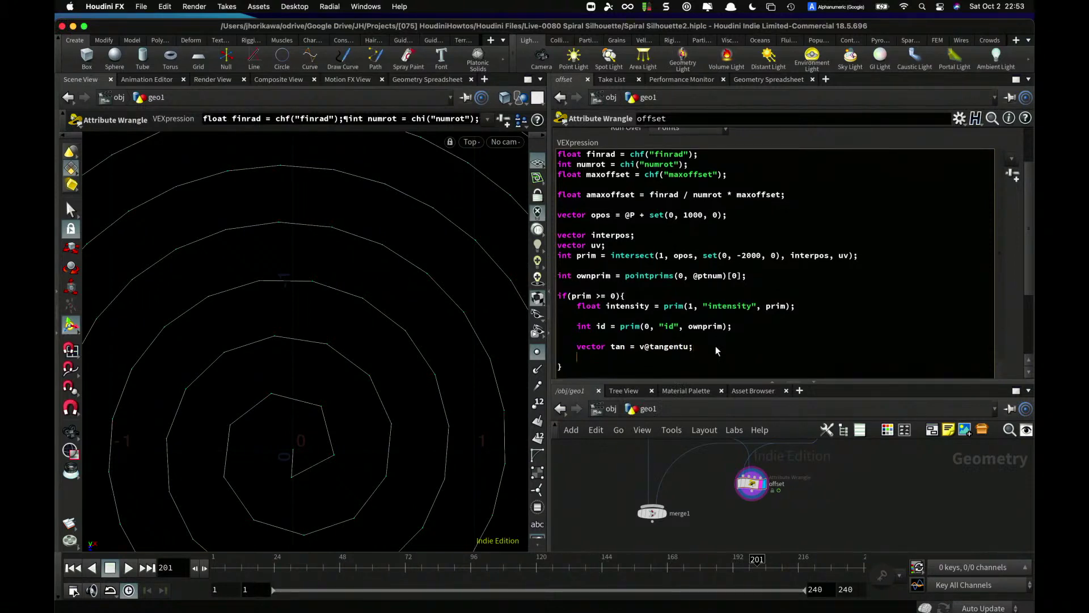
- Declare an identity matrix with matrix mat = ident(); below the tan line
text(matrix mat = in)
key(BackSpace)
key(BackSpace)
text(ident();)
key(Return)
- Rotate the matrix around the Y axis with rotate(mat, $PI * 0.5, set(0,1,0));
text(roat)
key(BackSpace)
key(BackSpace)
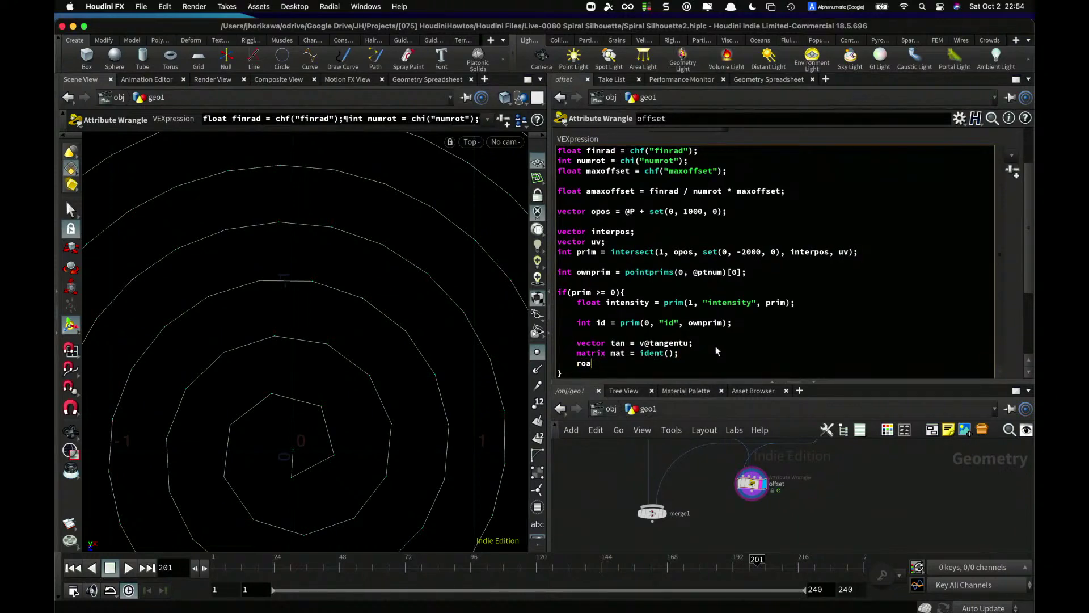
text(tate(0,)
key(BackSpace)
key(BackSpace)
key(BackSpace)
text(mat, $PI * 0.5, set(0)
key(BackSpace)
text(set(0,1,0));)
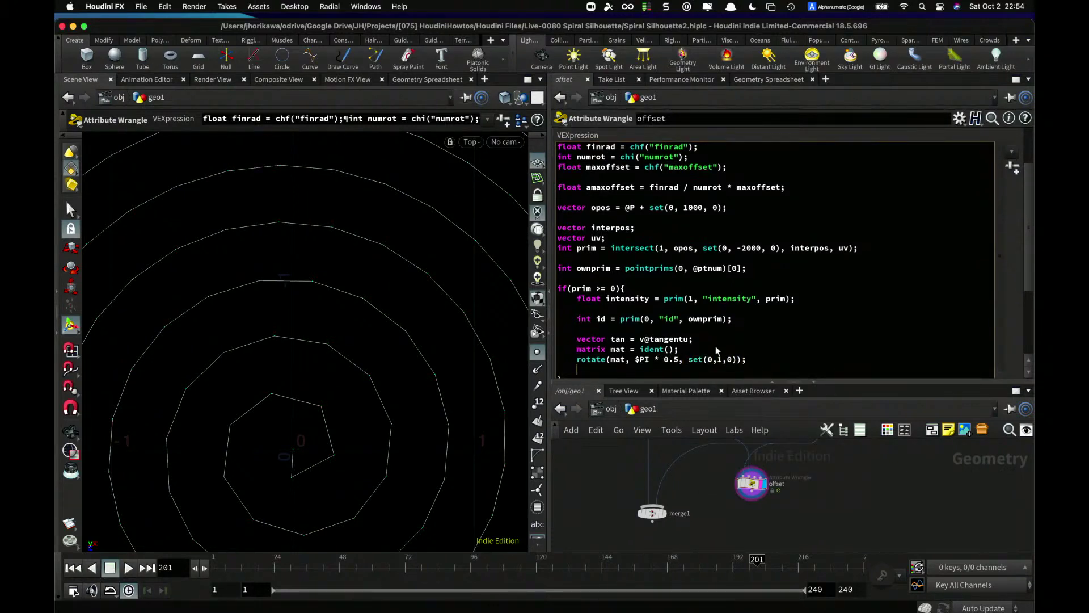
key(Return)
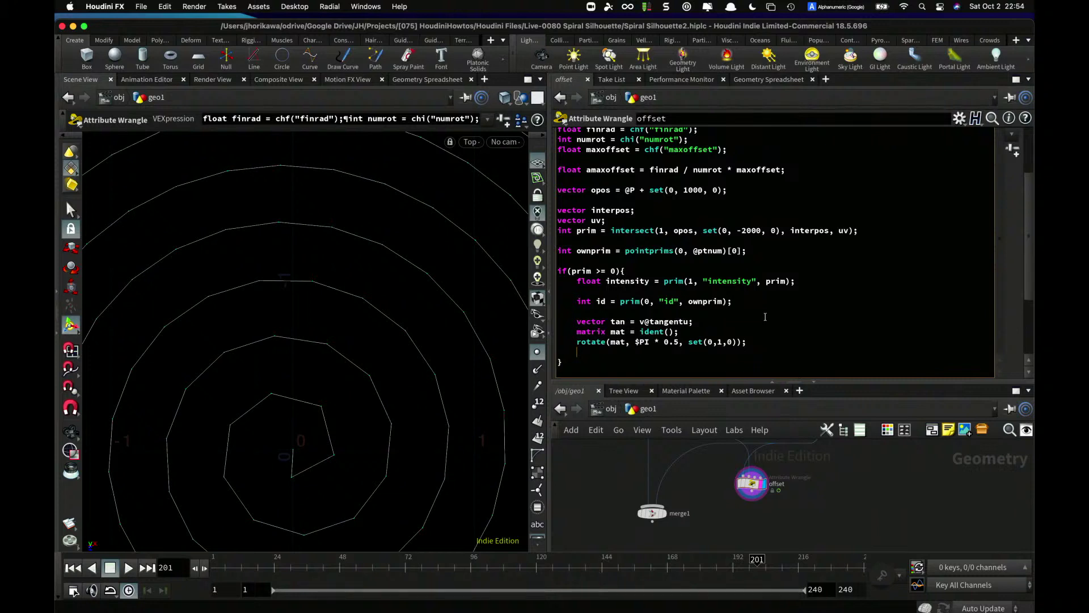
- Apply the rotation matrix to the tangent with tan *= mat; and leave a blank line below it
text(tan )
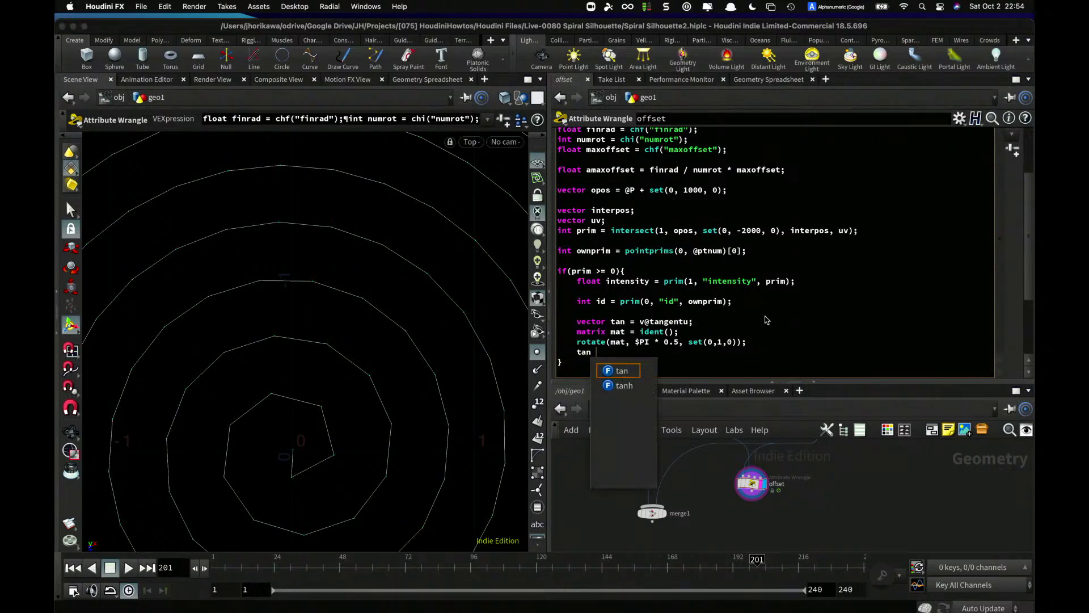
text(*= )
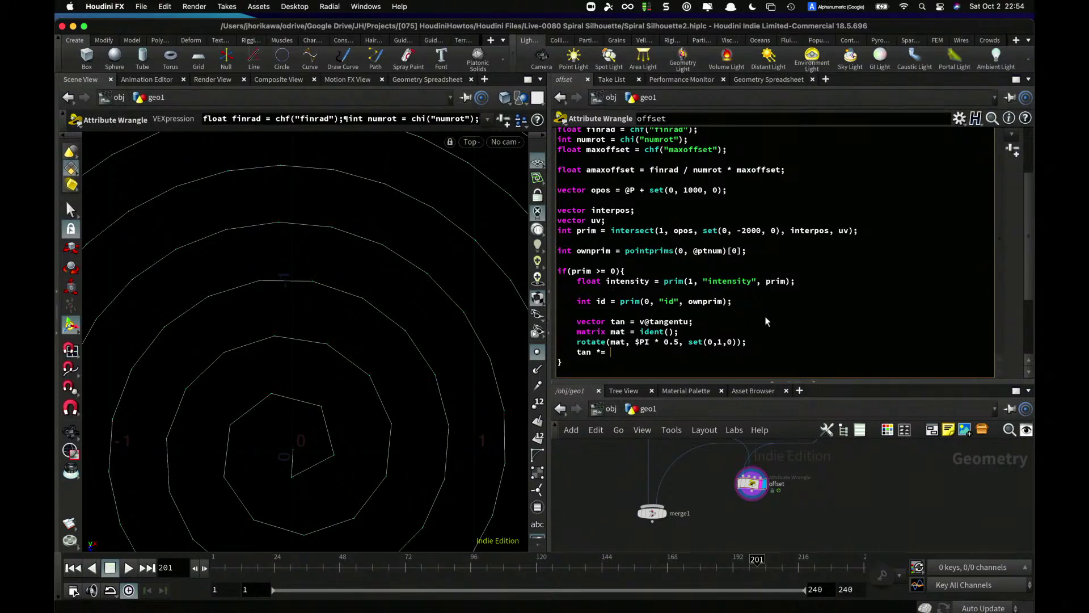
text(mat;)
key(Return)
key(Return)
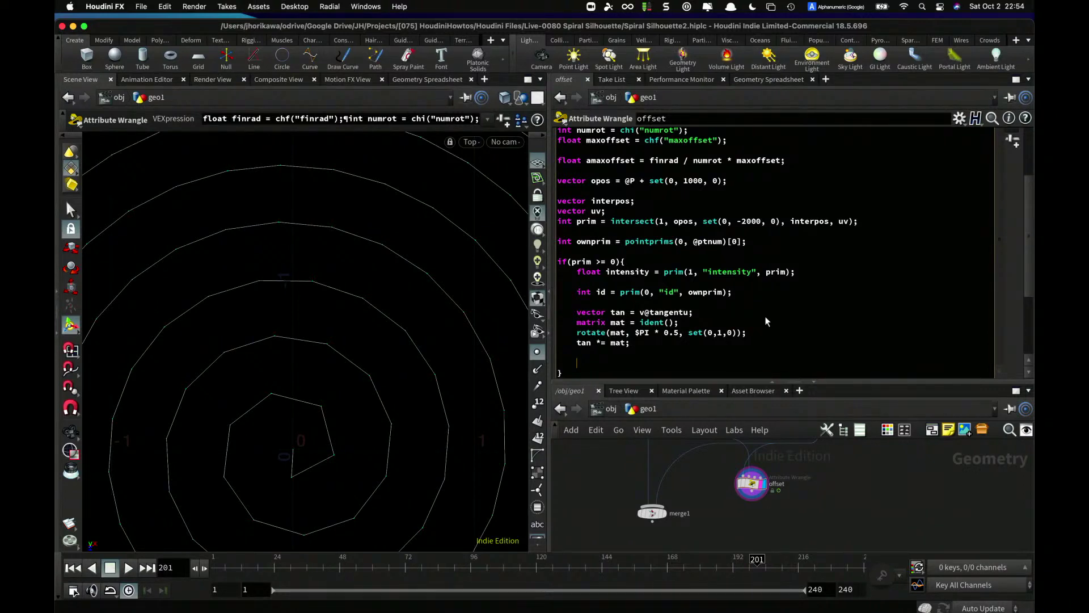
- Review the rotated tangent, intensity, id and amaxoffset lines of the wrangle code
drag(635, 343, 575, 310)
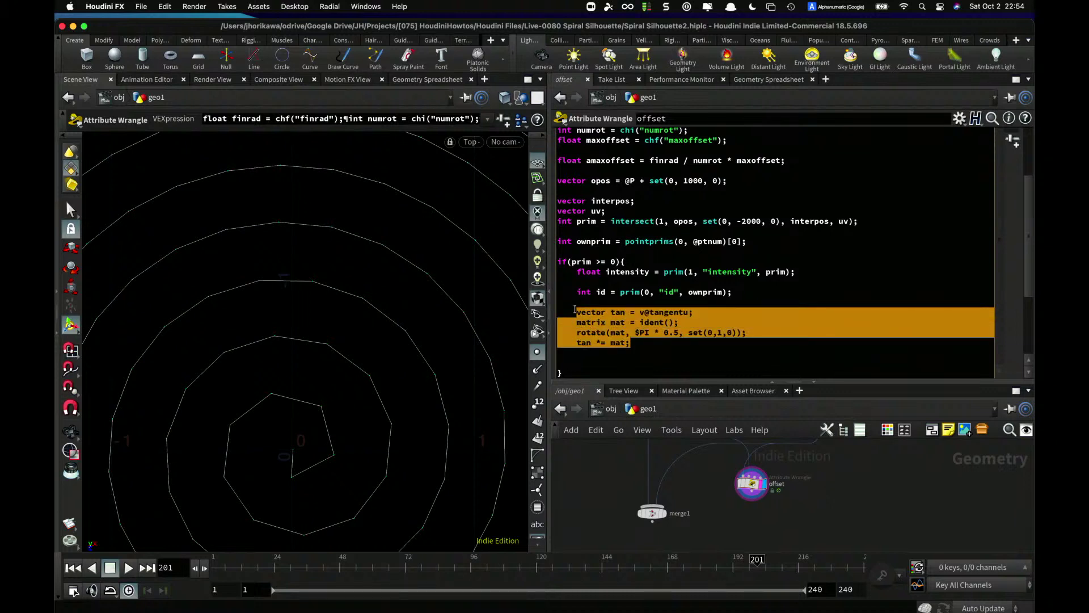
drag(797, 271, 562, 271)
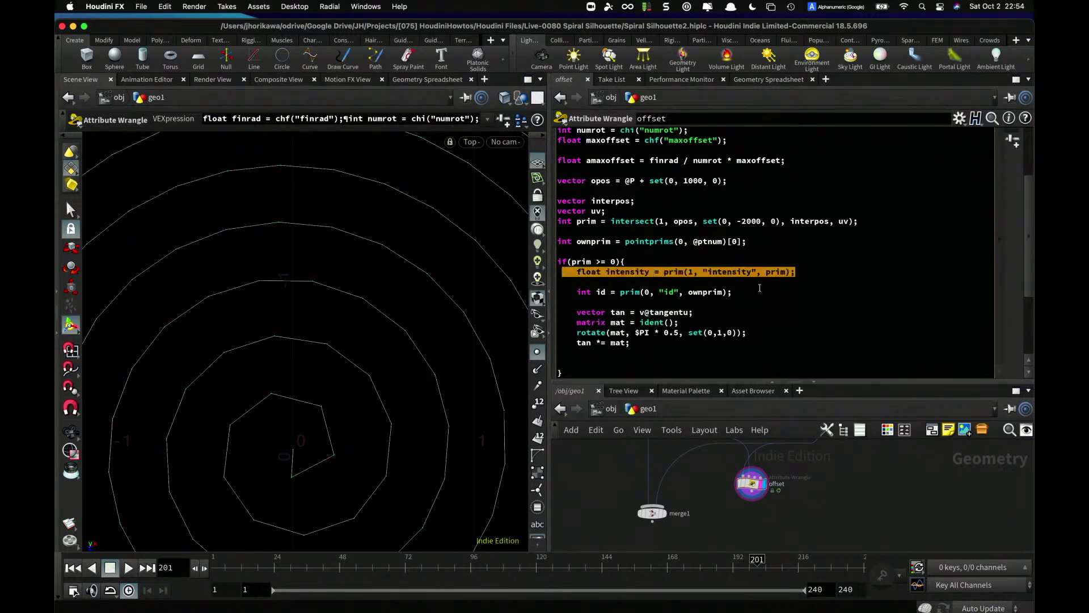
drag(733, 291, 576, 291)
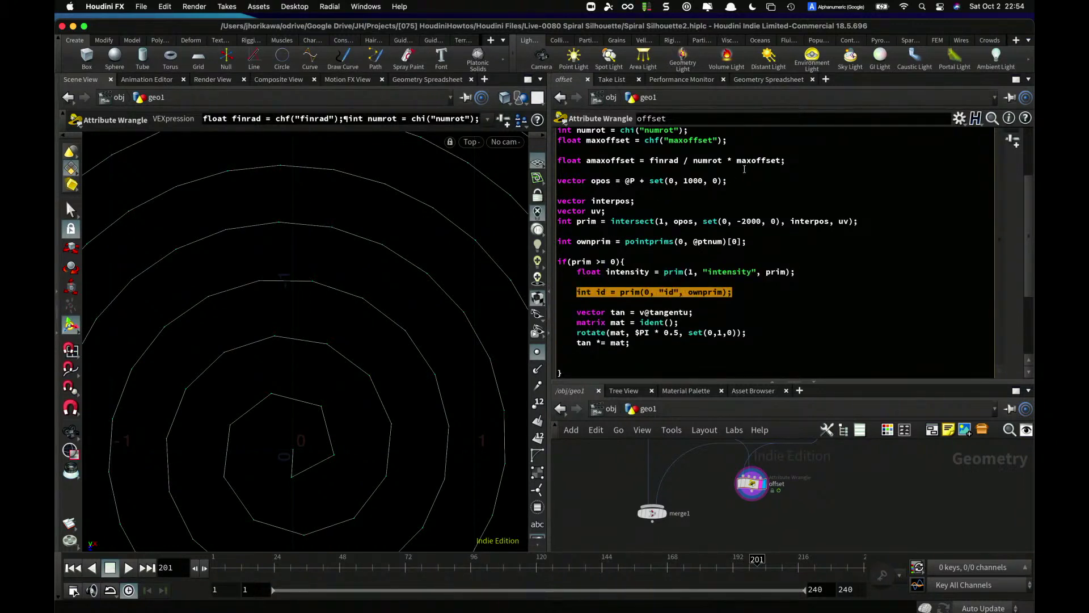
click(809, 160)
drag(808, 159, 549, 159)
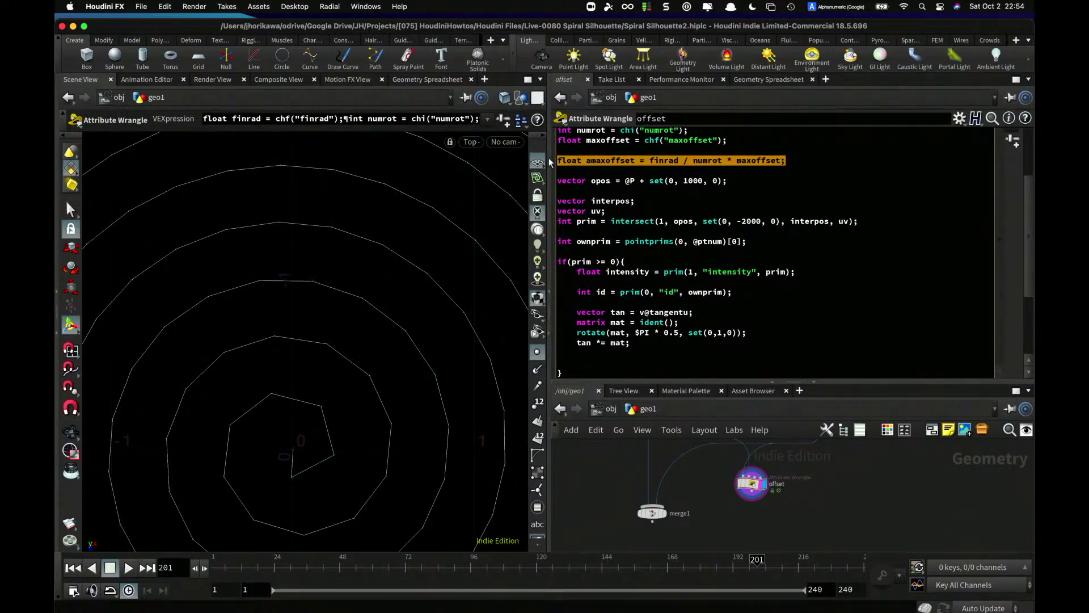
- Begin the vector offsetdir declaration with tan as its first term, on the empty line above the closing brace
drag(567, 373, 601, 361)
click(601, 361)
text(vector )
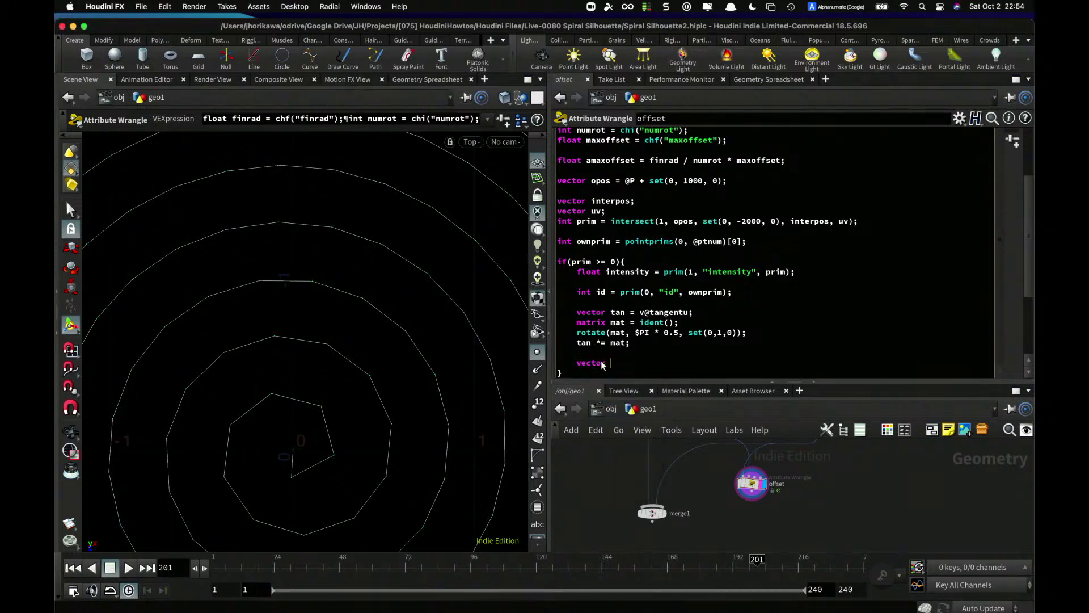
text(dir +)
key(BackSpace)
key(BackSpace)
key(BackSpace)
key(BackSpace)
key(BackSpace)
key(BackSpace)
text(offsetdir )
text(tan )
text( *)
key(BackSpace)
key(BackSpace)
key(BackSpace)
- Multiply tan in the offsetdir expression by amaxoffset, id and intensity, and add a division sign
text(* amaxoffset  *)
key(BackSpace)
key(BackSpace)
key(BackSpace)
text(* id)
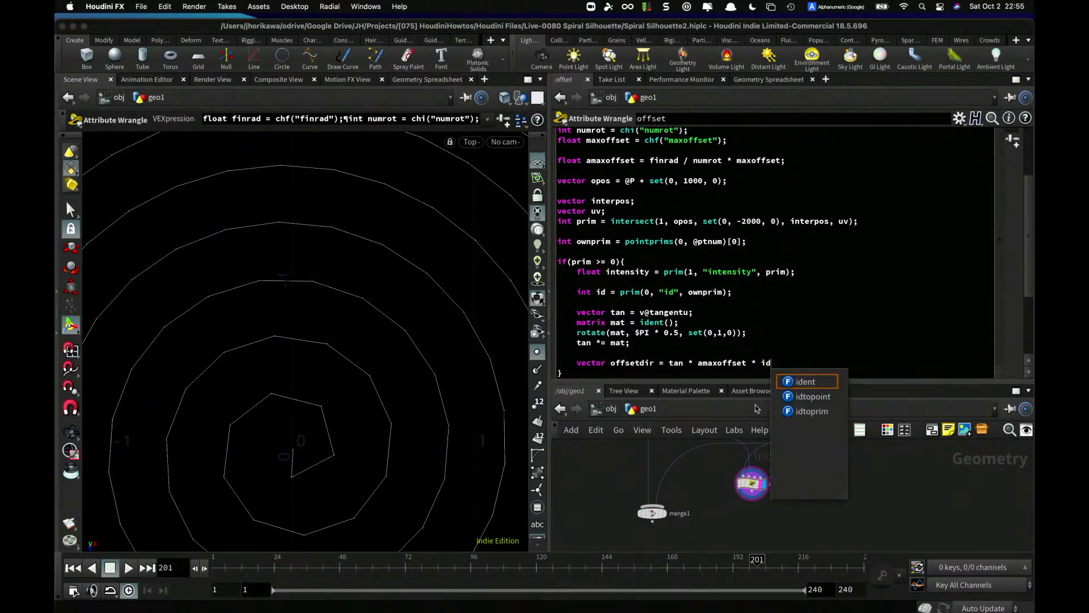
text( * )
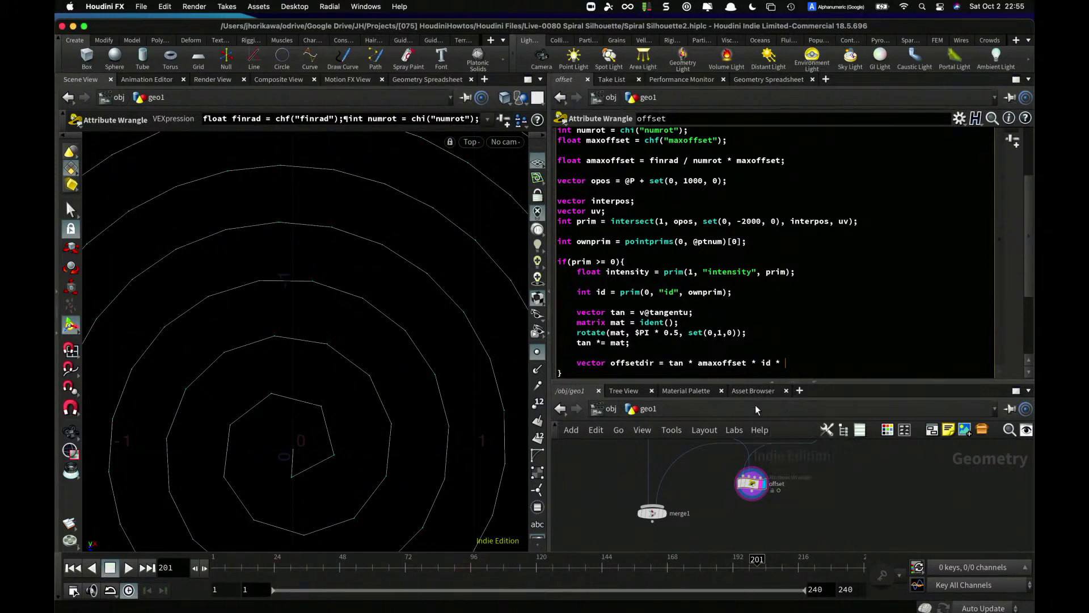
text(intensity /)
- Complete the offsetdir expression with the divisor (nprimitives(0)-1.0), end the statement and save the file
double_click(764, 363)
click(760, 362)
click(869, 363)
text(nprimitives)
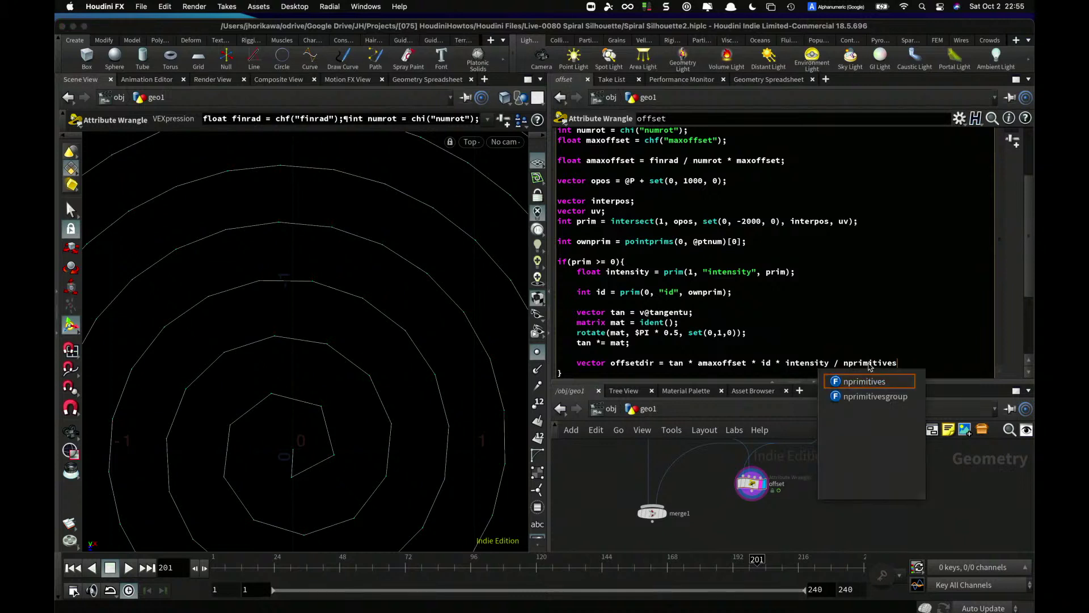
key(Return)
text((0))
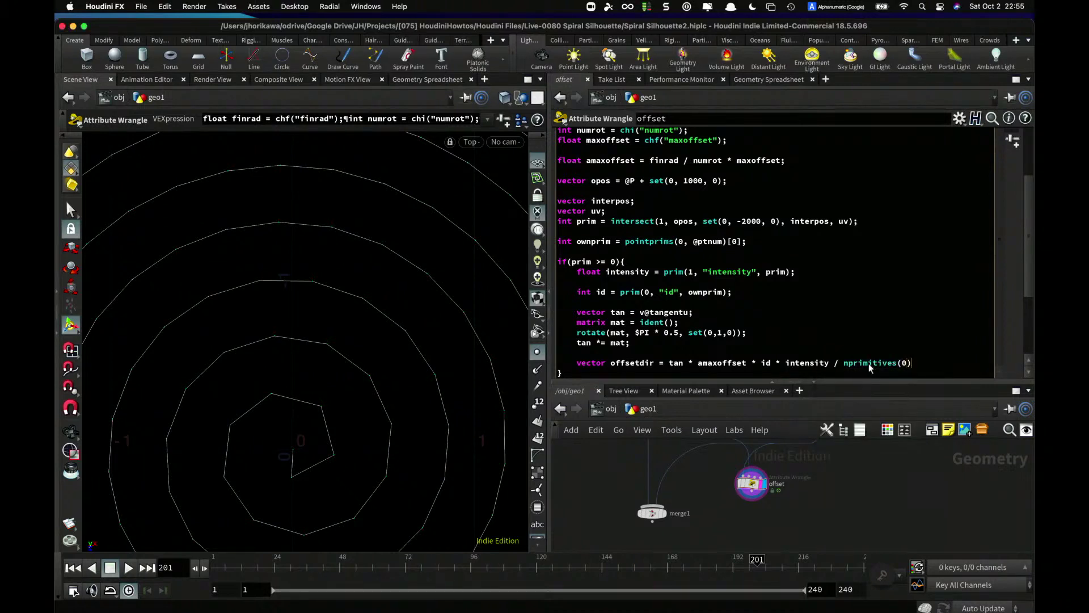
text(-1.0)
click(843, 362)
text((0))
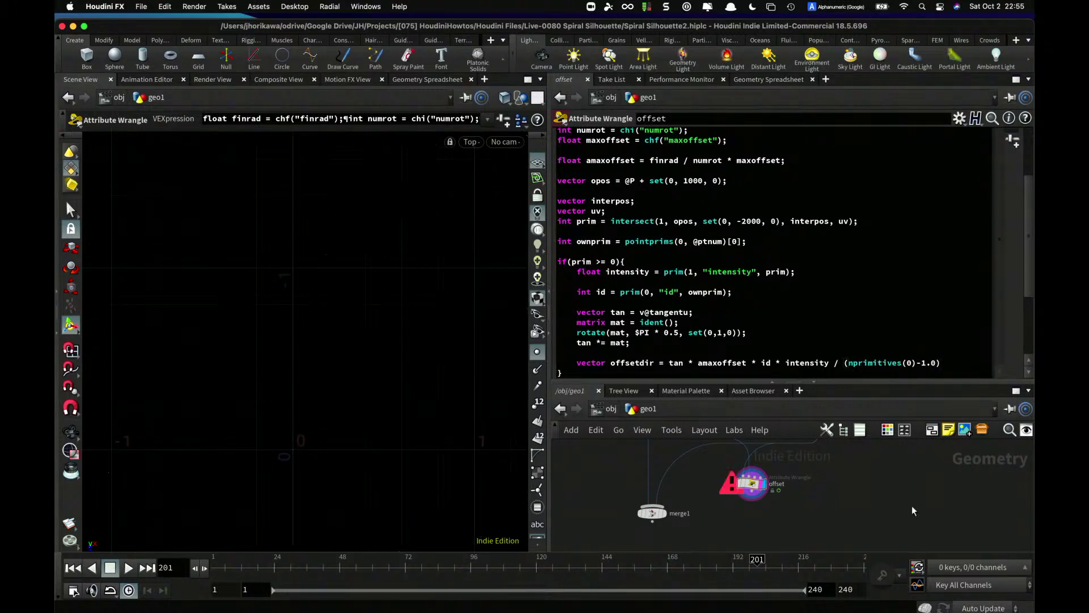
text(;)
key(super+s)
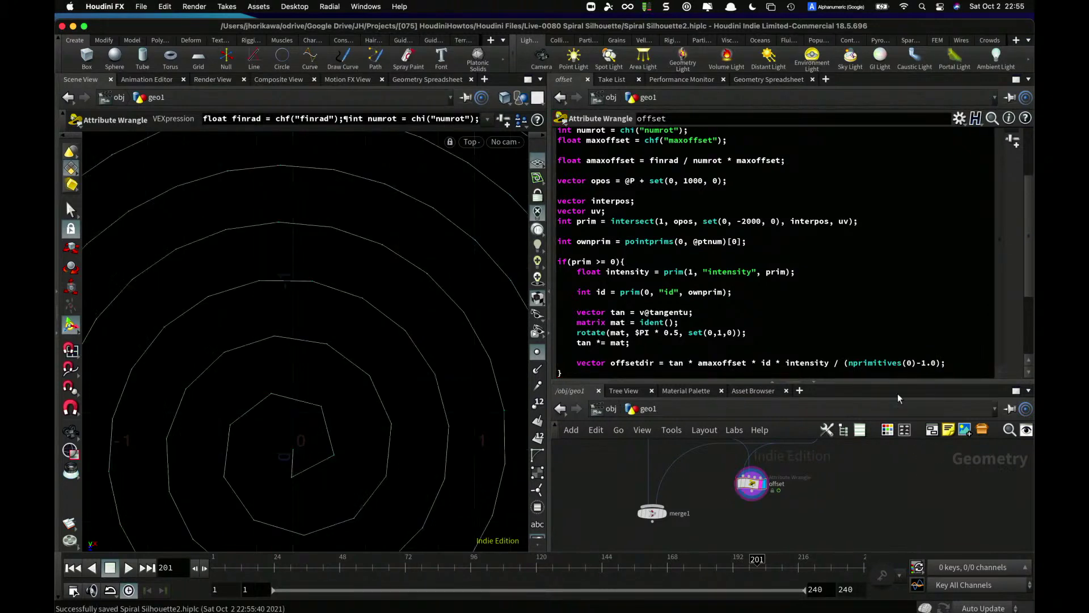
- Add @P += offsetdir; below the offsetdir line to move the points, and save the file
scroll(870, 347, down, 1)
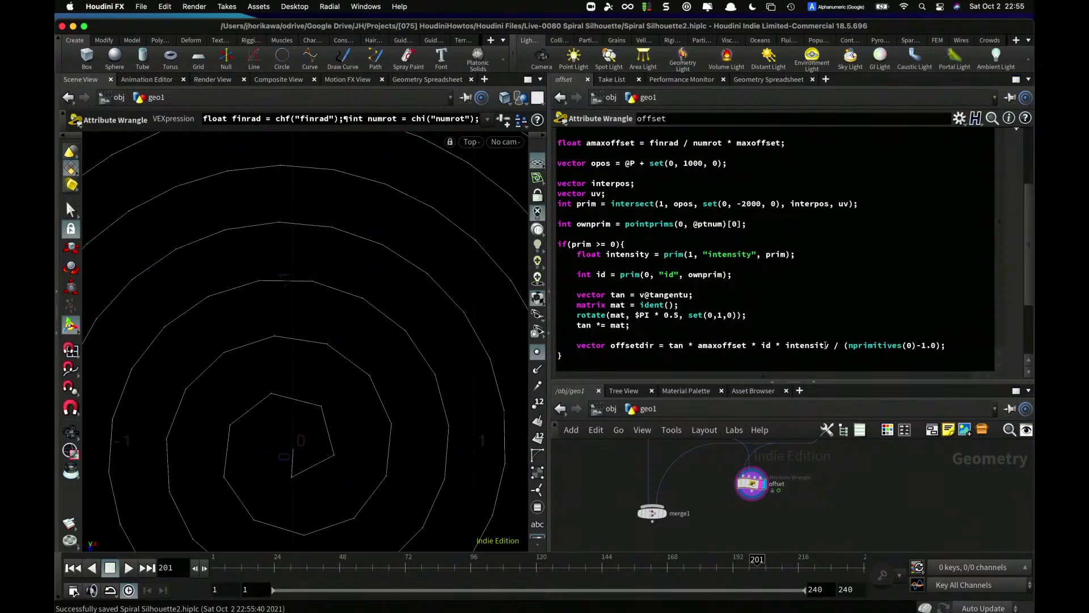
click(952, 345)
key(Return)
key(Return)
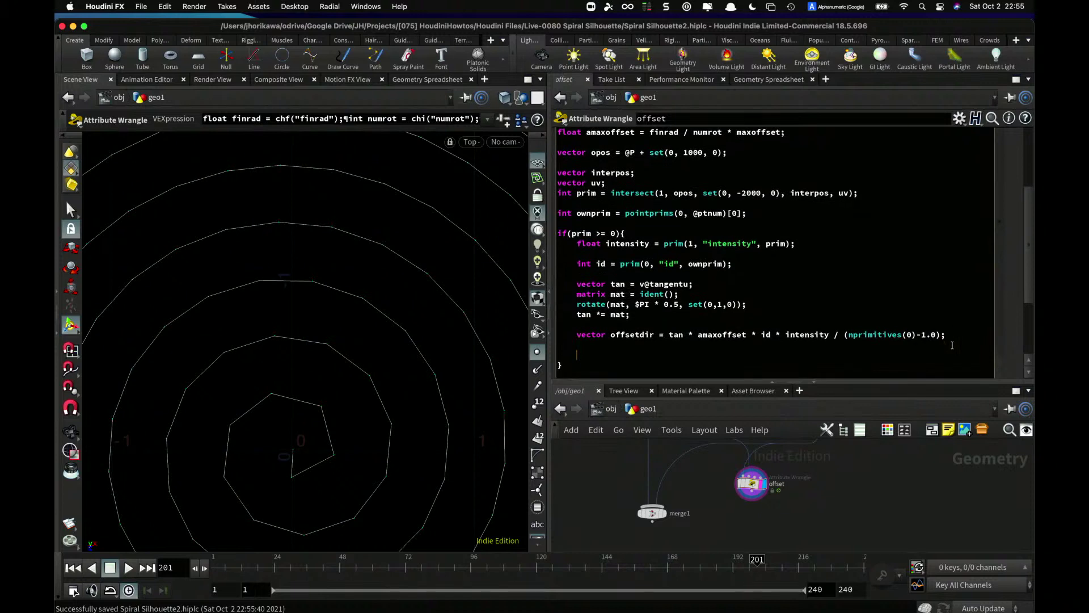
text(@P += offsetdir;)
key(ctrl+s)
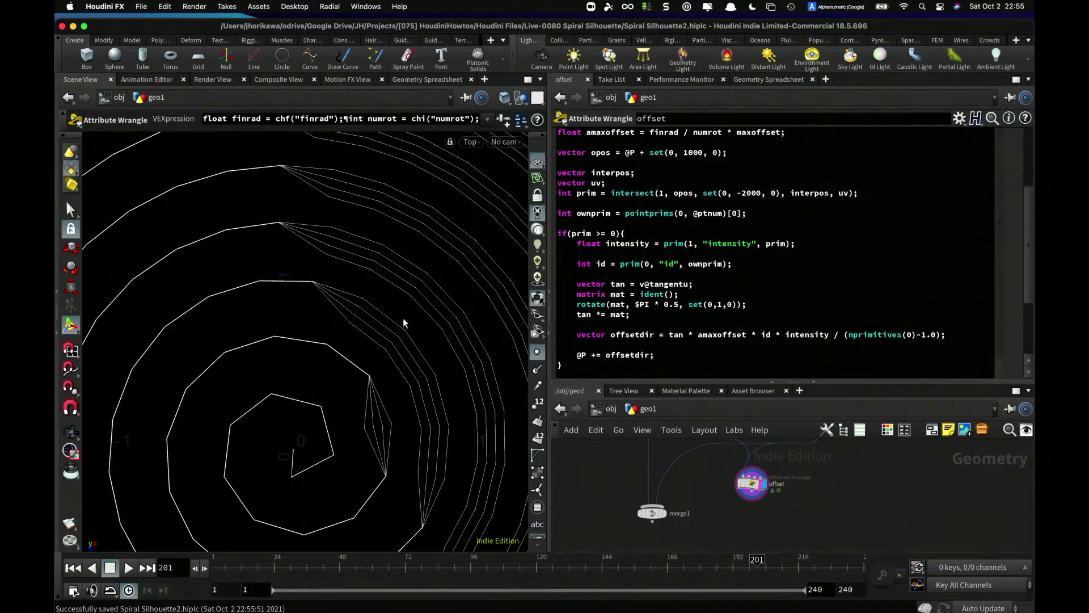
- Turn off the point display and examine the offset spiral lines in the top view
key(Escape)
scroll(248, 320, down, 5)
middle_drag(255, 333, 328, 339)
click(537, 351)
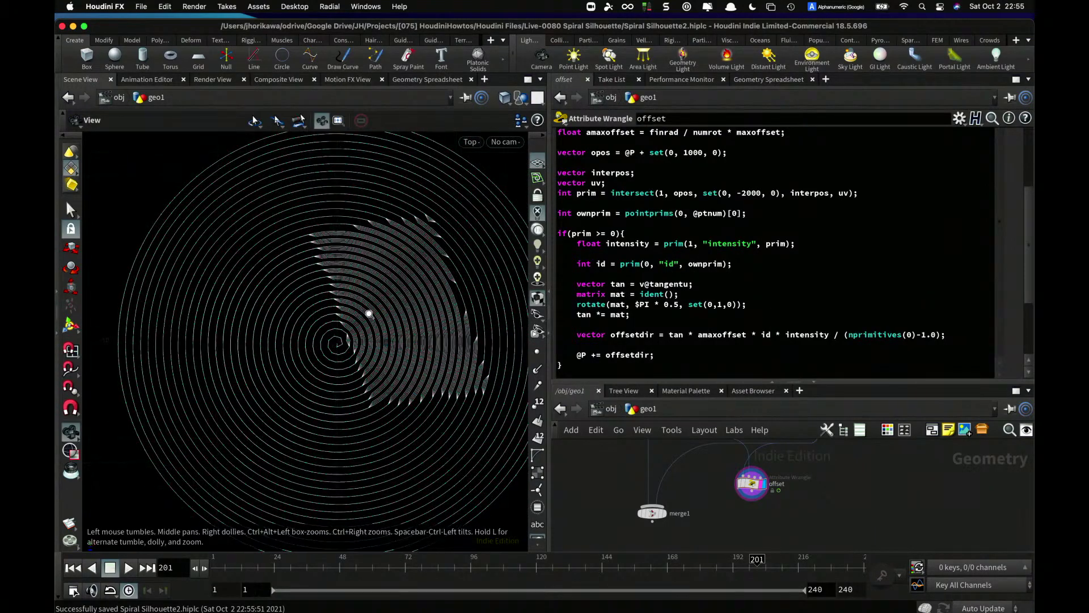
scroll(442, 304, up, 3)
scroll(467, 299, up, 5)
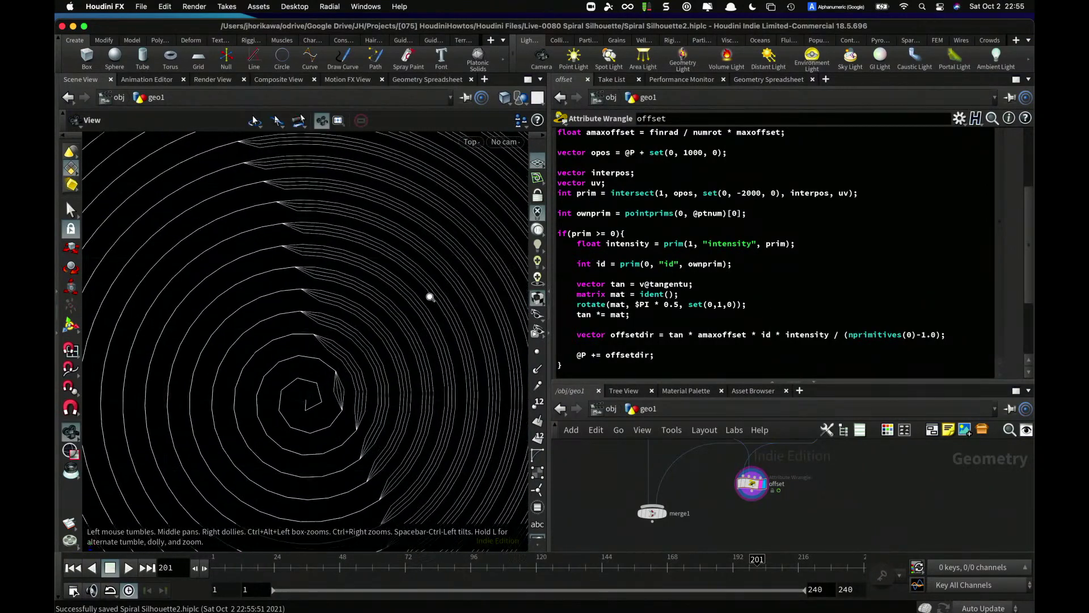
scroll(431, 297, down, 5)
scroll(277, 328, down, 3)
key(Return)
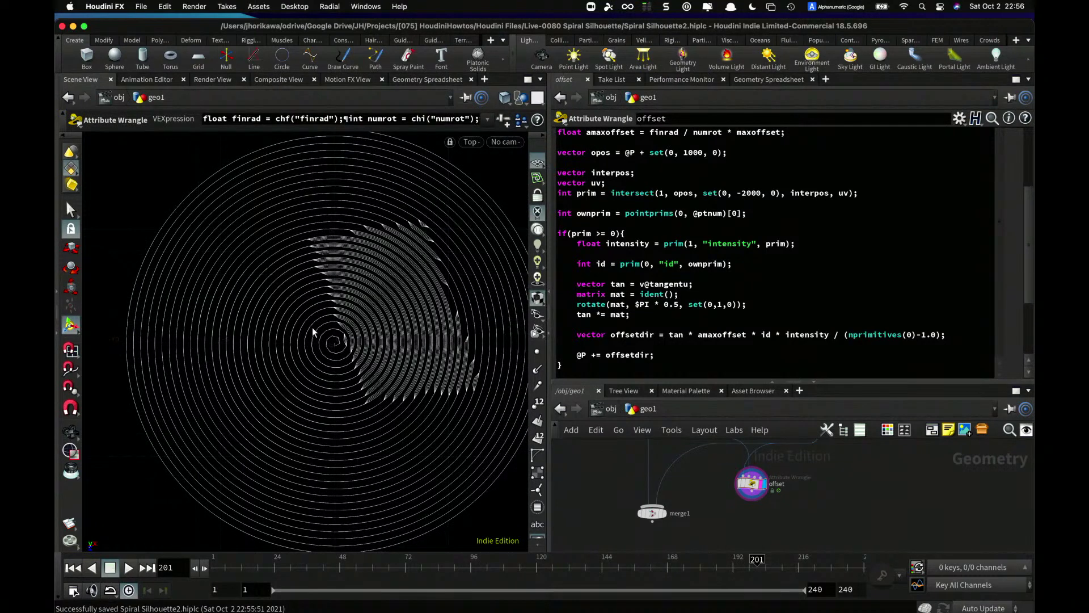
- Save the file and play the animation to examine the moving spiral silhouette
key(space)
click(128, 567)
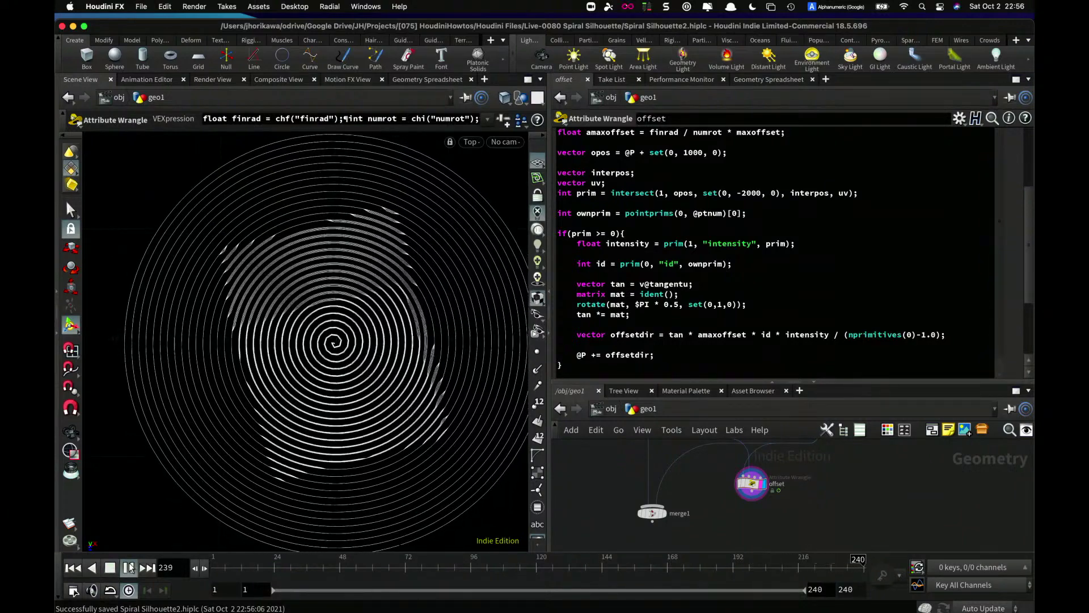
key(Escape)
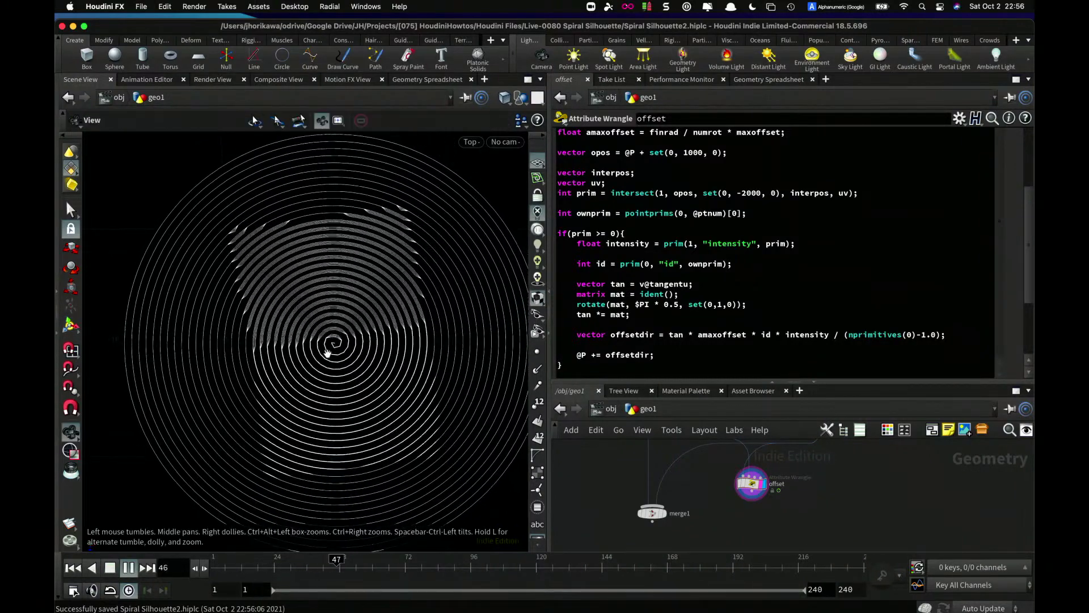
mouse_move(325, 352)
right_down()
mouse_move(445, 333)
mouse_move(366, 328)
mouse_move(333, 346)
right_up()
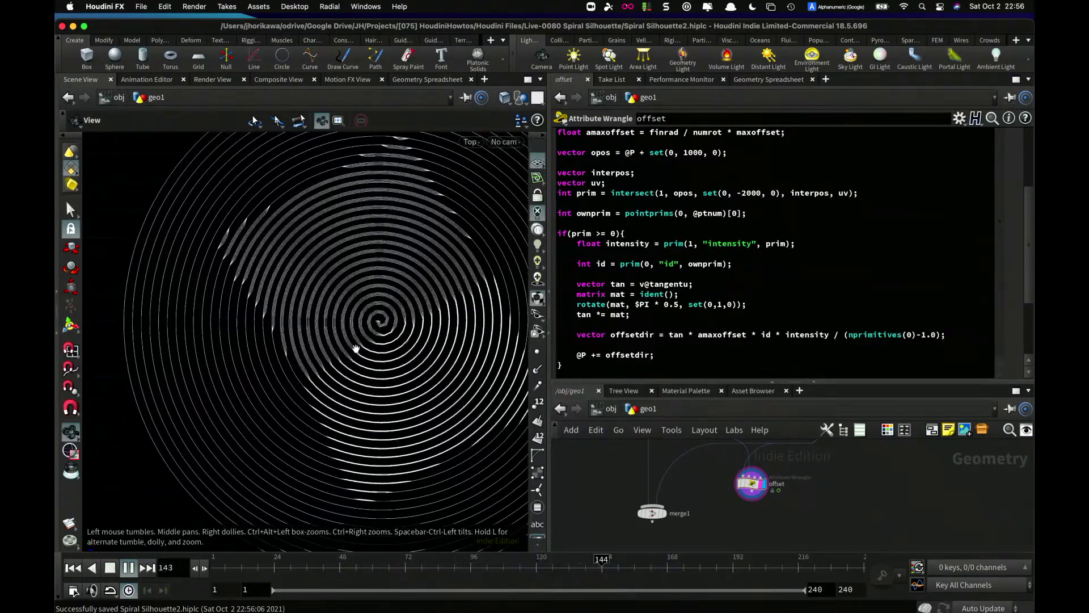
key(Return)
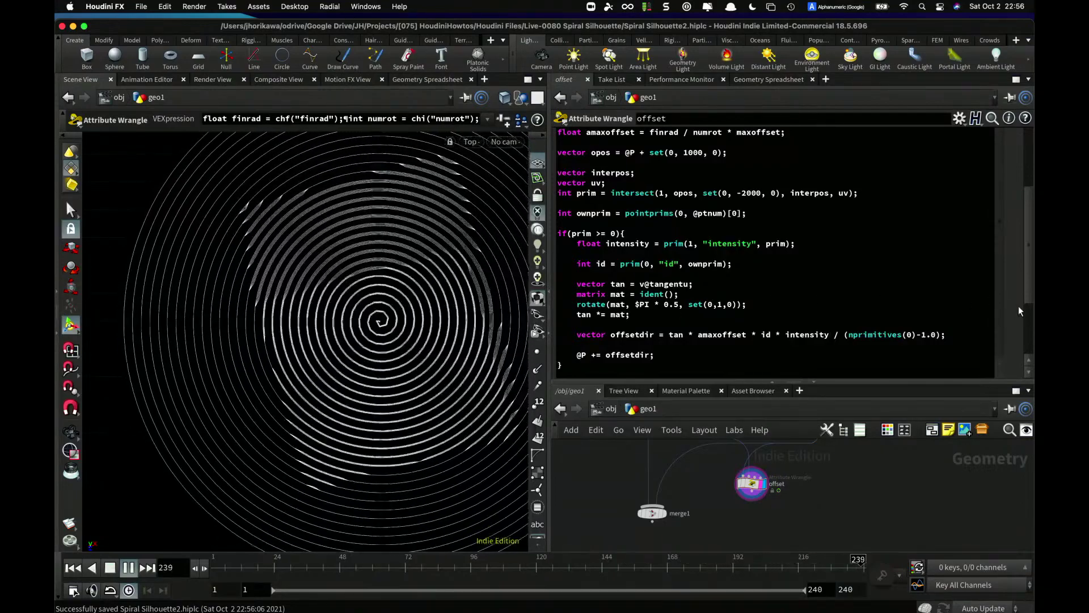
- Set the offset wrangle's Maxoffset to 1, then stop playback at frame 132 and inspect the offset lines up close
scroll(1019, 306, down, 4)
drag(906, 336, 1033, 336)
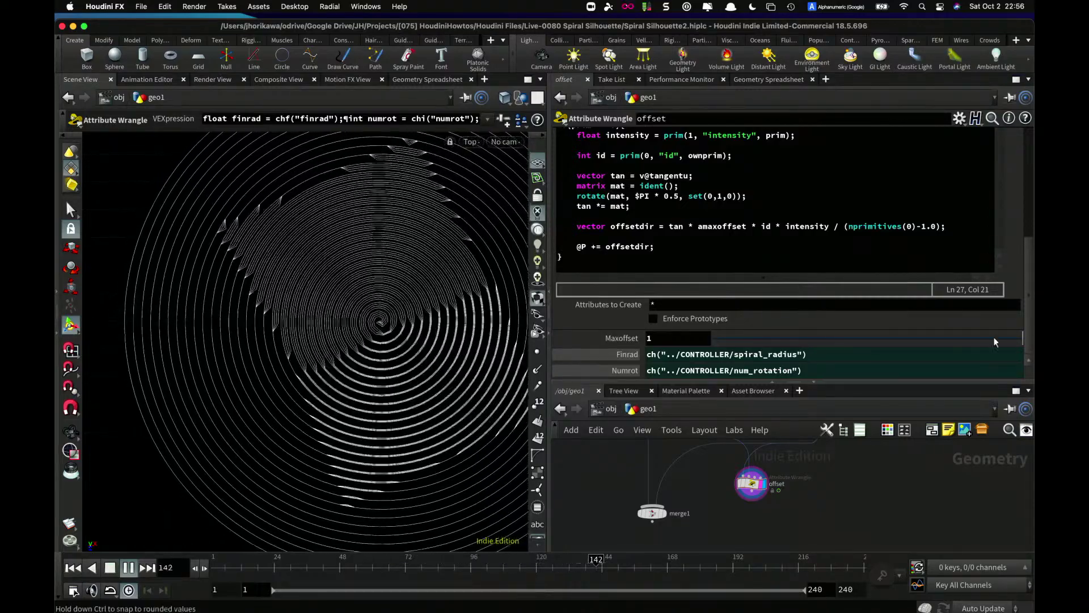
click(555, 559)
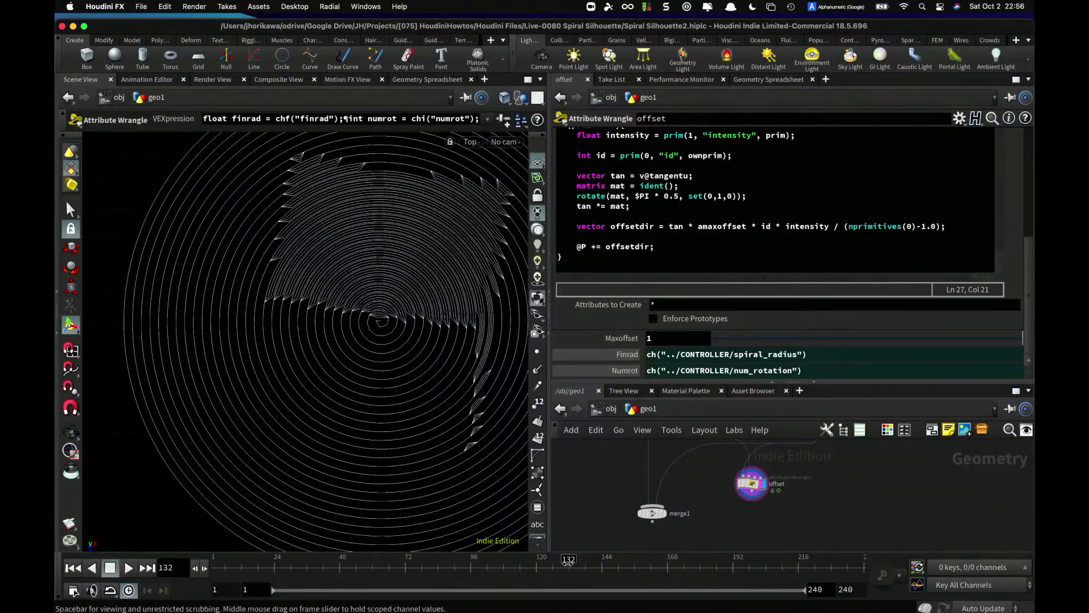
key(Escape)
scroll(304, 250, up, 5)
scroll(301, 304, up, 10)
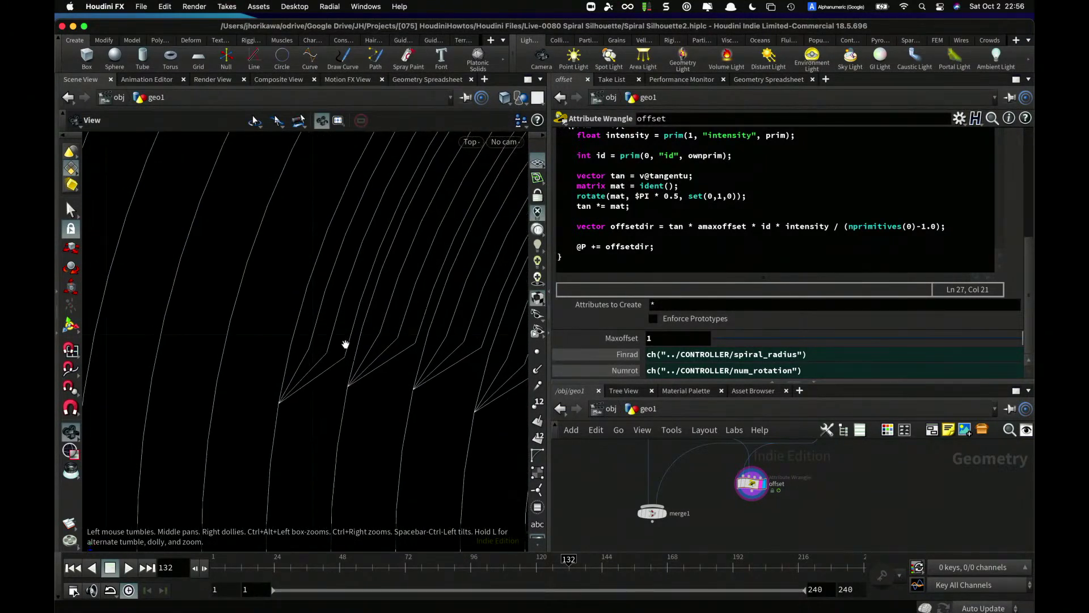
- Examine the kinks at the silhouette edges of the offset lines up close at frame 132 and at frame 72
scroll(346, 345, up, 3)
scroll(363, 339, up, 3)
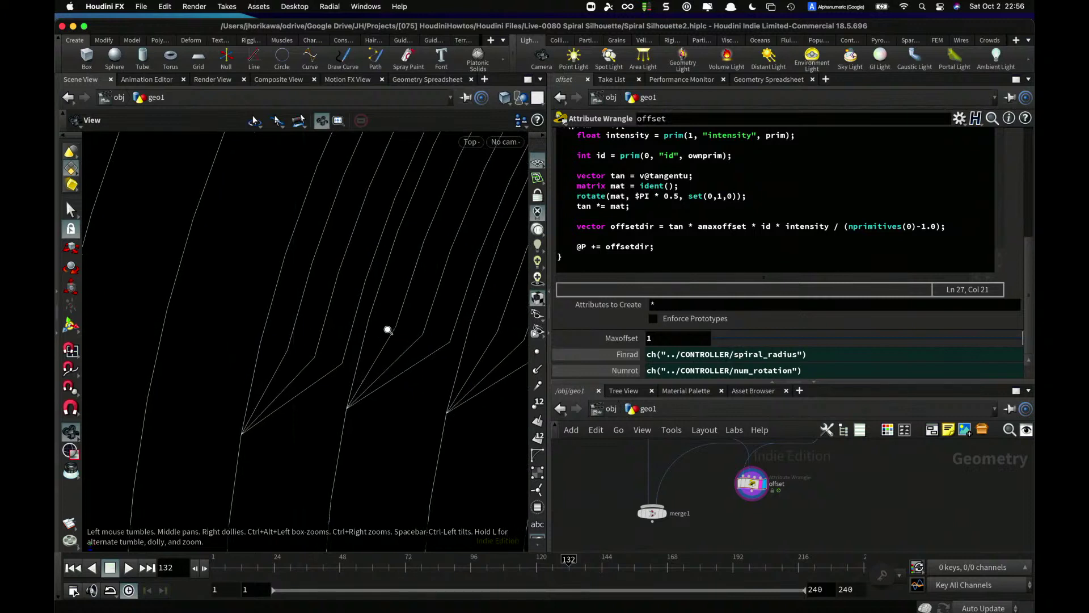
key(Return)
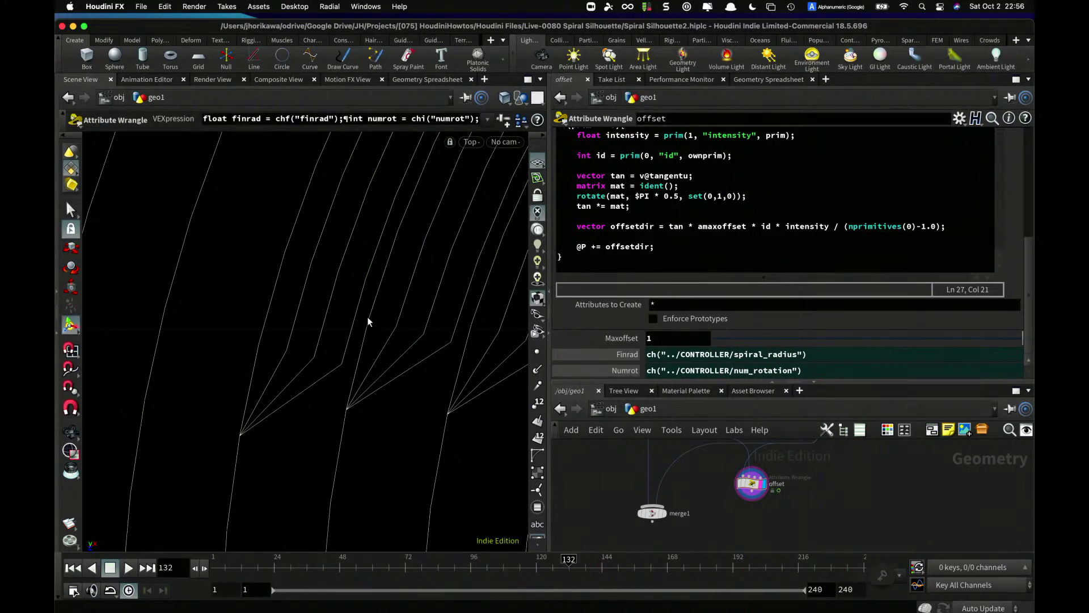
key(Escape)
scroll(372, 316, down, 6)
scroll(298, 360, down, 10)
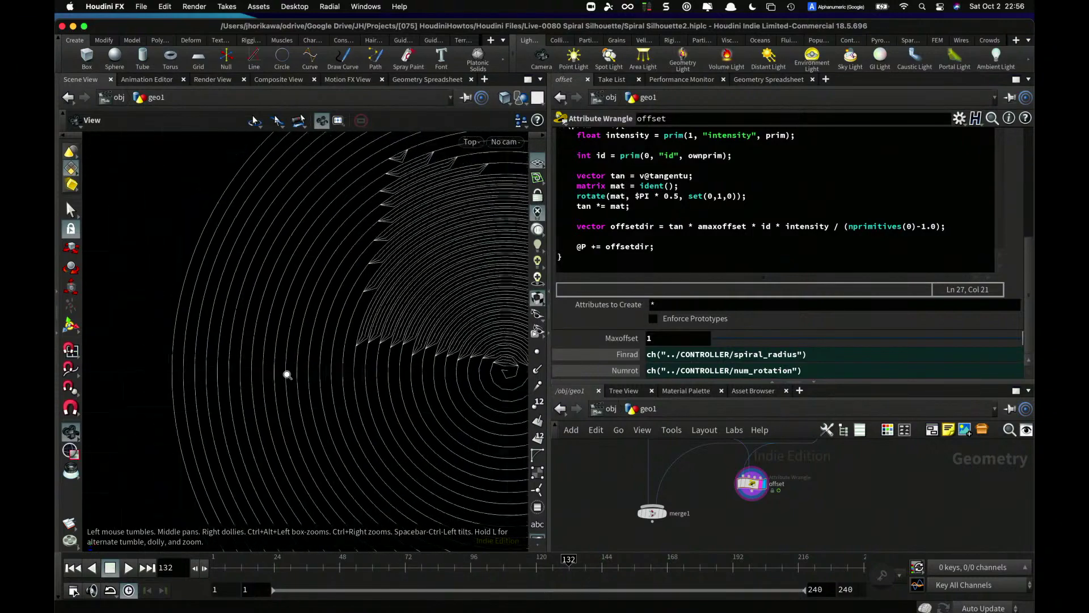
key(Return)
drag(426, 568, 404, 575)
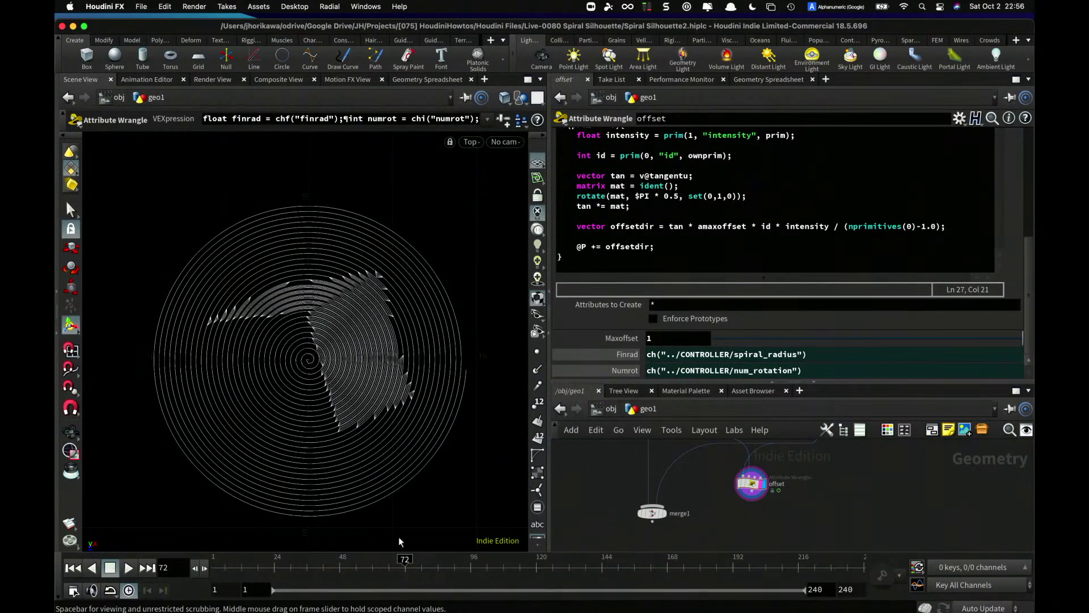
key(Escape)
scroll(413, 353, up, 10)
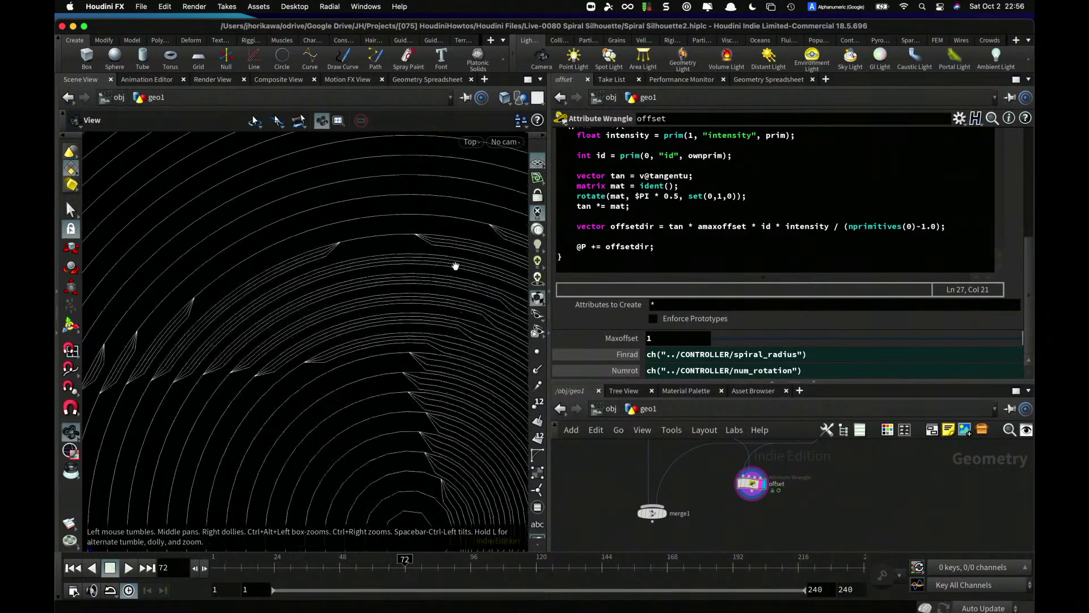
scroll(308, 243, up, 4)
key(Return)
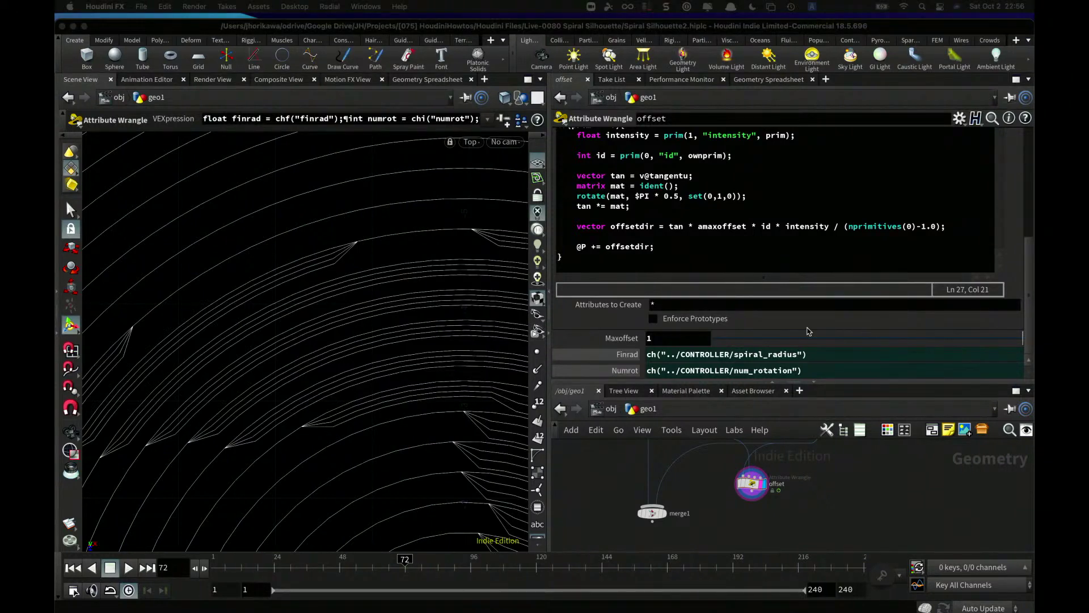
- Add an Attribute Blur node after the offset wrangle, connect it, and display its result
click(842, 461)
key(Tab)
text(attribtu)
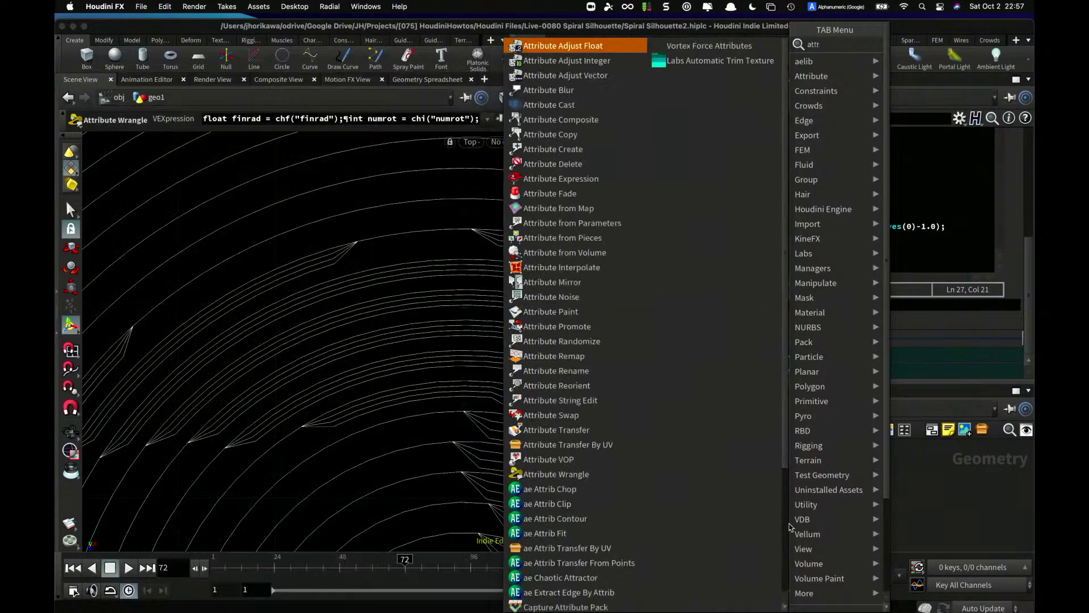
key(BackSpace)
key(BackSpace)
text(ute bl)
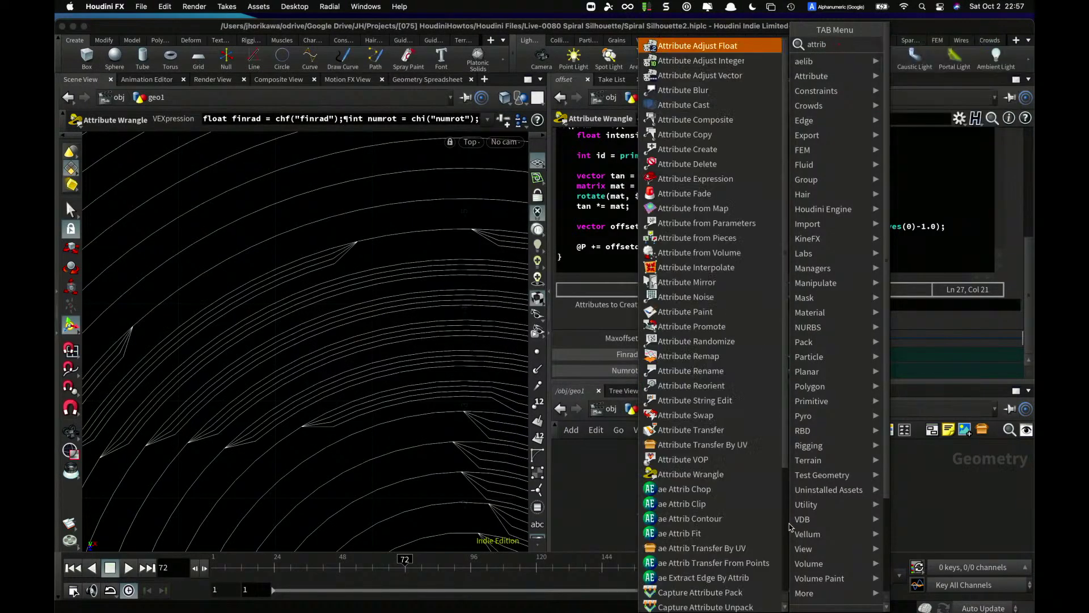
key(Return)
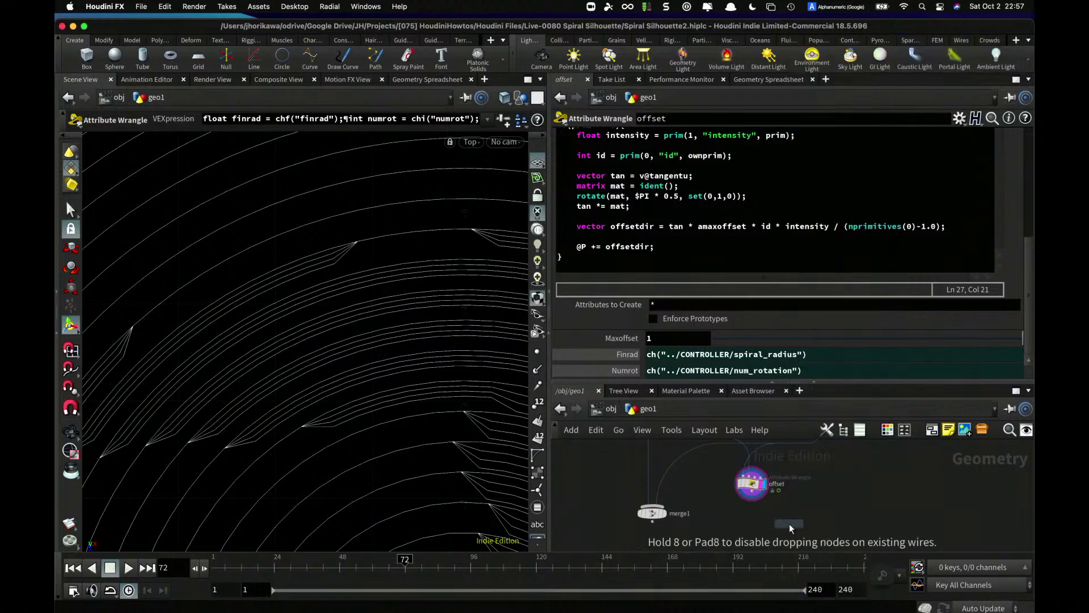
click(762, 519)
scroll(762, 519, up, 3)
drag(747, 480, 739, 506)
click(761, 518)
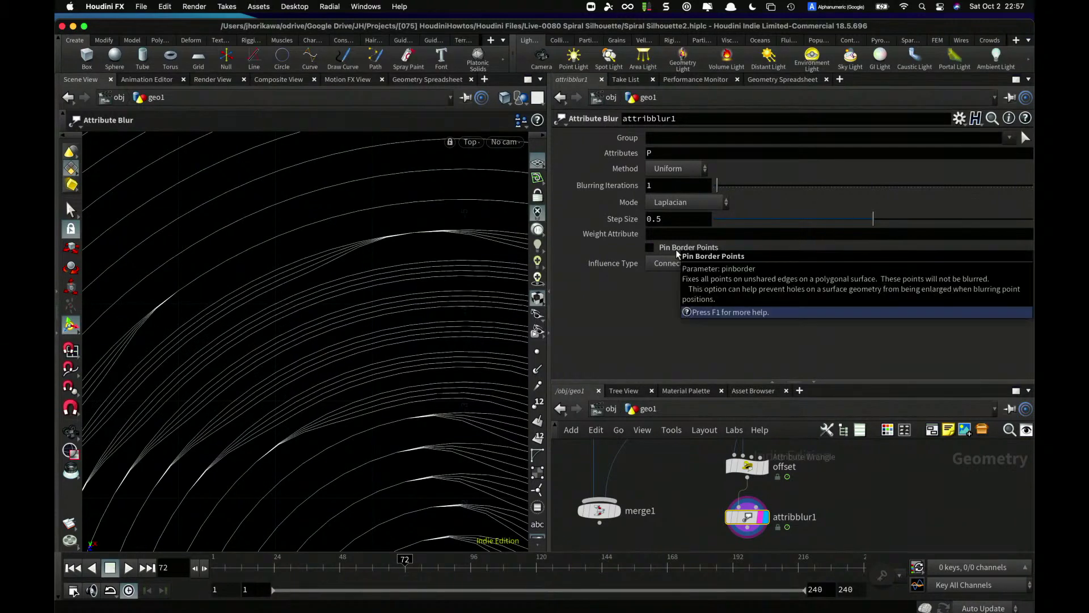
- Try higher Blurring Iterations on the blur node while playing the animation, and return the value to 1
alt+right_drag(345, 272, 326, 304)
scroll(326, 304, down, 3)
alt+middle_drag(326, 304, 296, 268)
drag(718, 186, 813, 186)
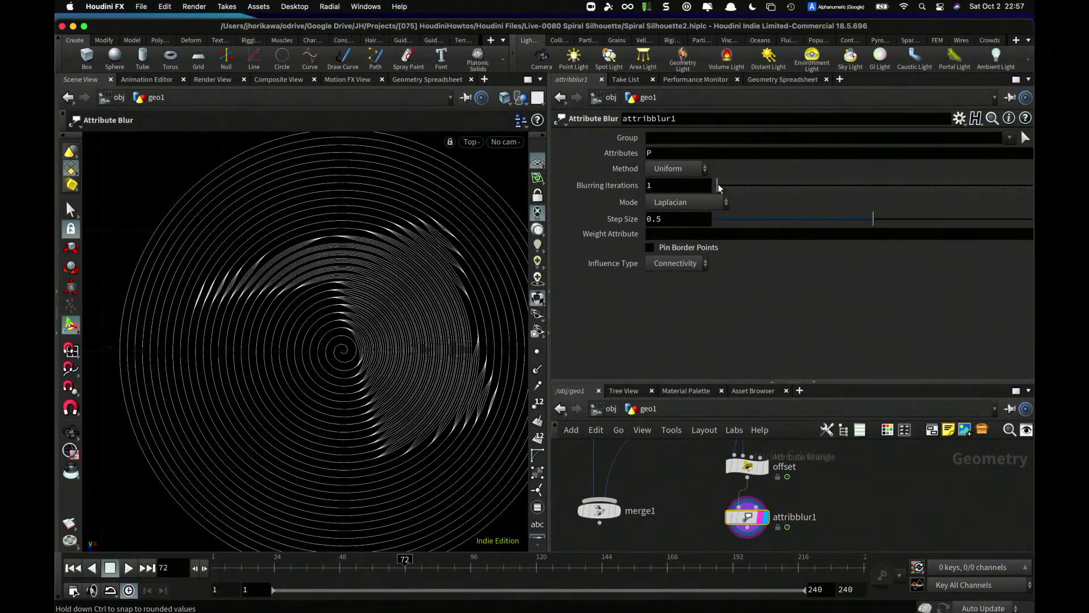
click(125, 568)
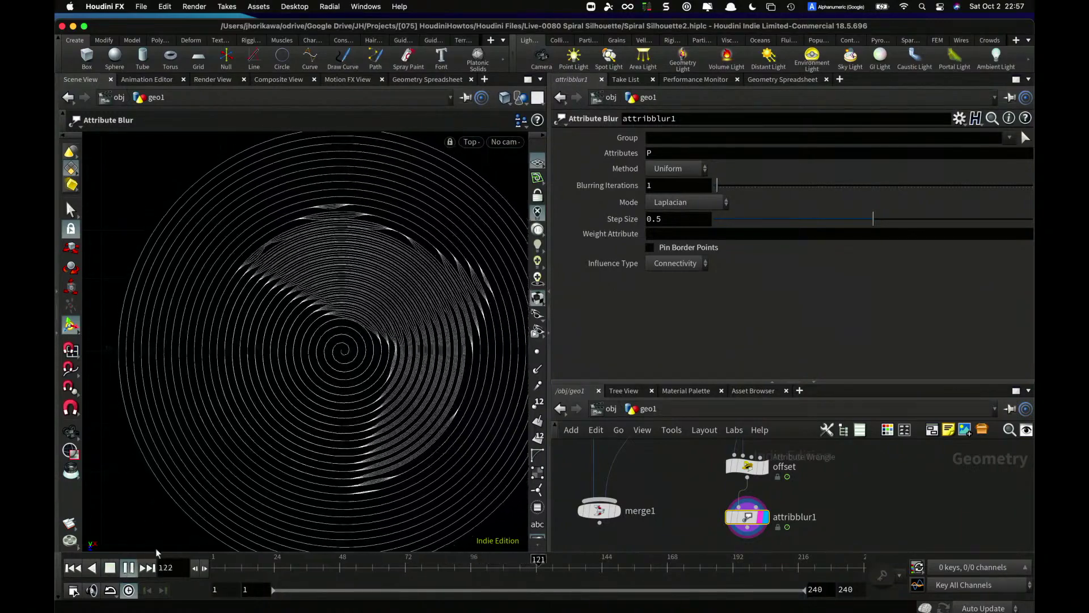
drag(717, 185, 747, 189)
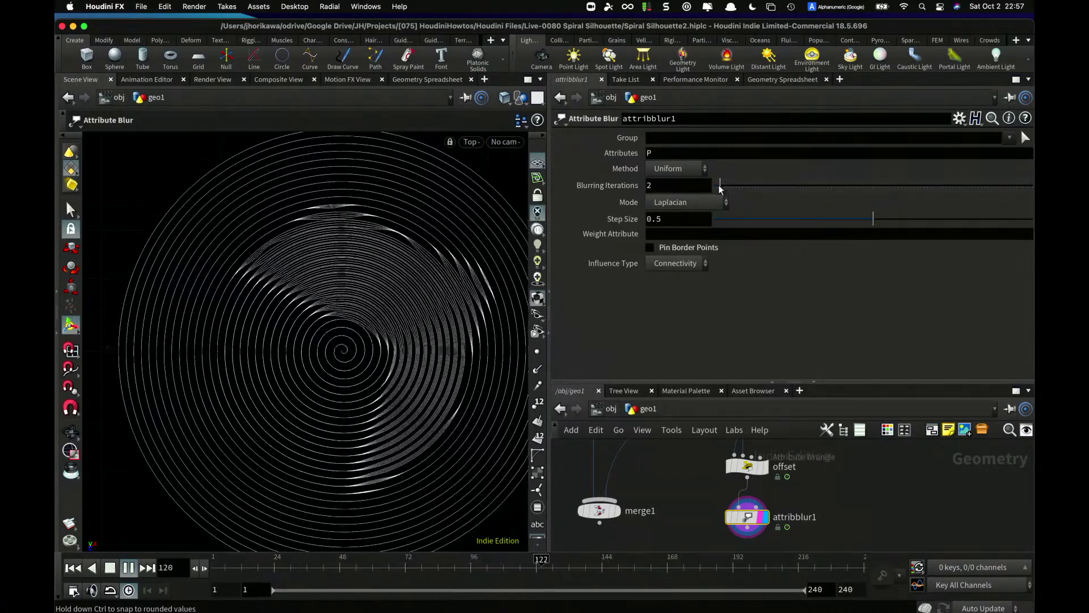
drag(719, 186, 717, 186)
- Try other Step Size and Blurring Iterations values during playback, restore them to 0.5 and 1, and stop at frame 19
drag(873, 219, 705, 226)
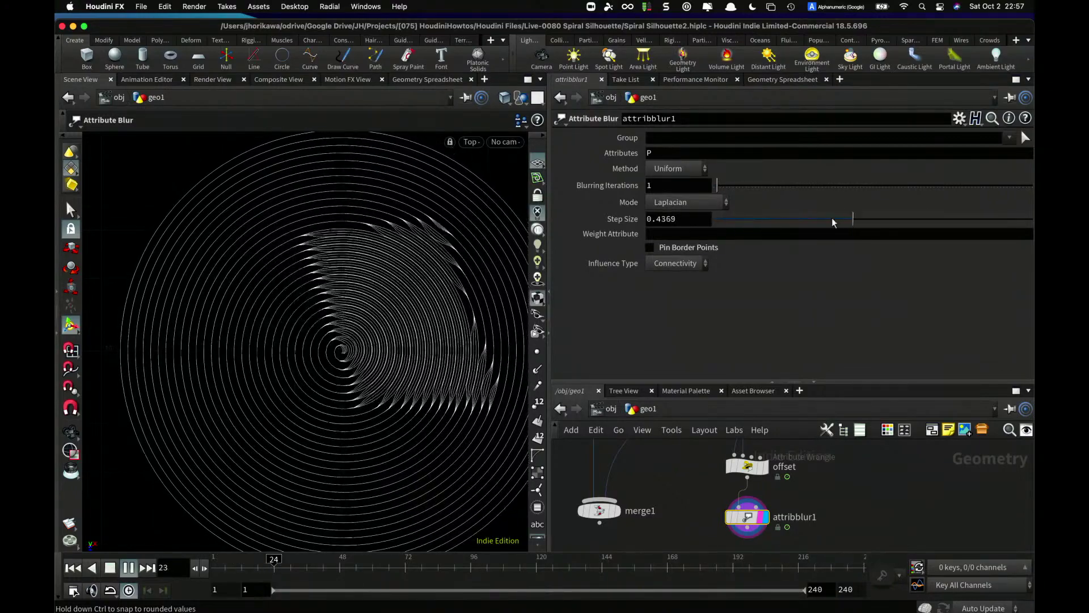
drag(833, 222, 901, 214)
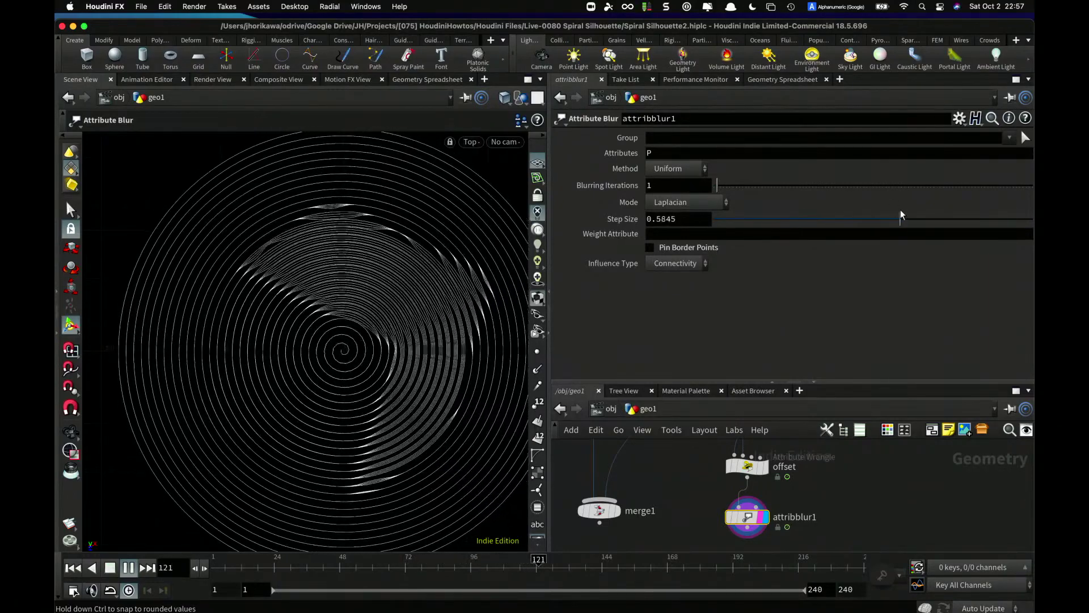
click(675, 218)
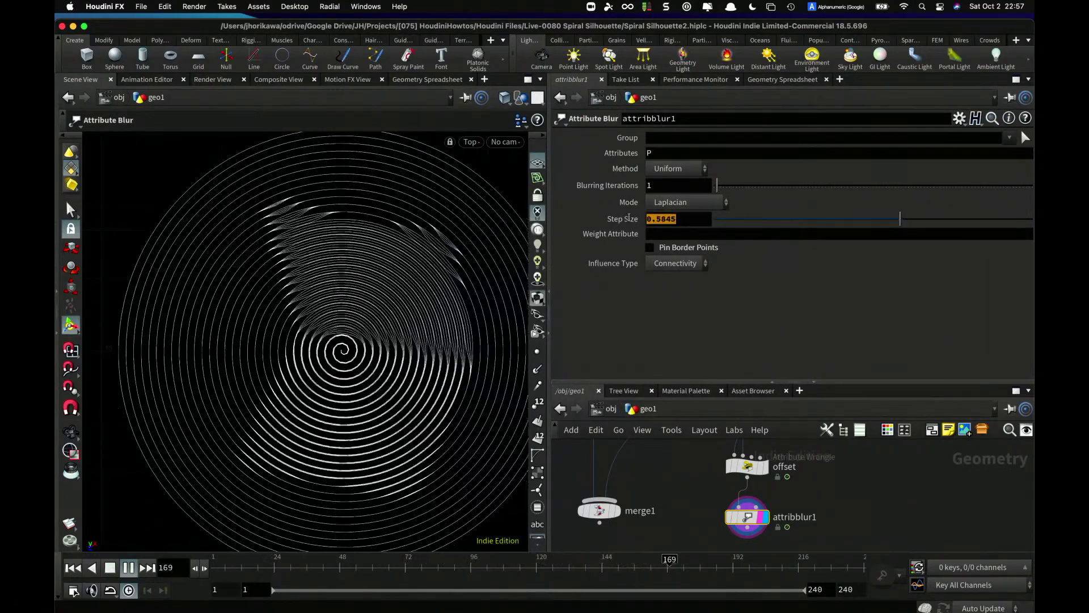
mouse_move(676, 218)
mouse_down()
mouse_move(660, 217)
mouse_move(691, 220)
mouse_up()
click(658, 217)
key(BackSpace)
key(Return)
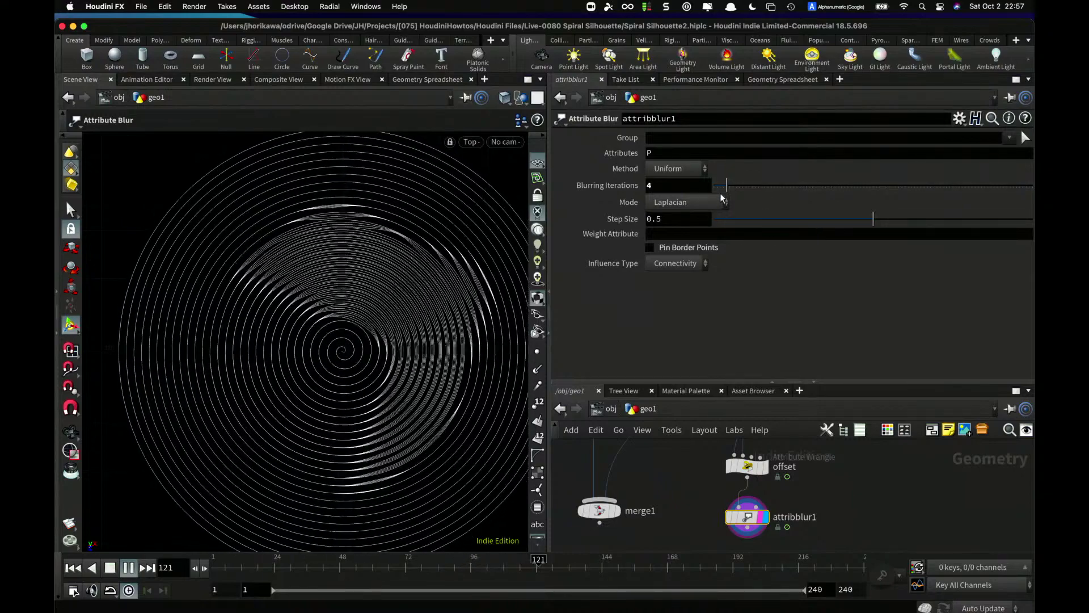
drag(725, 185, 719, 187)
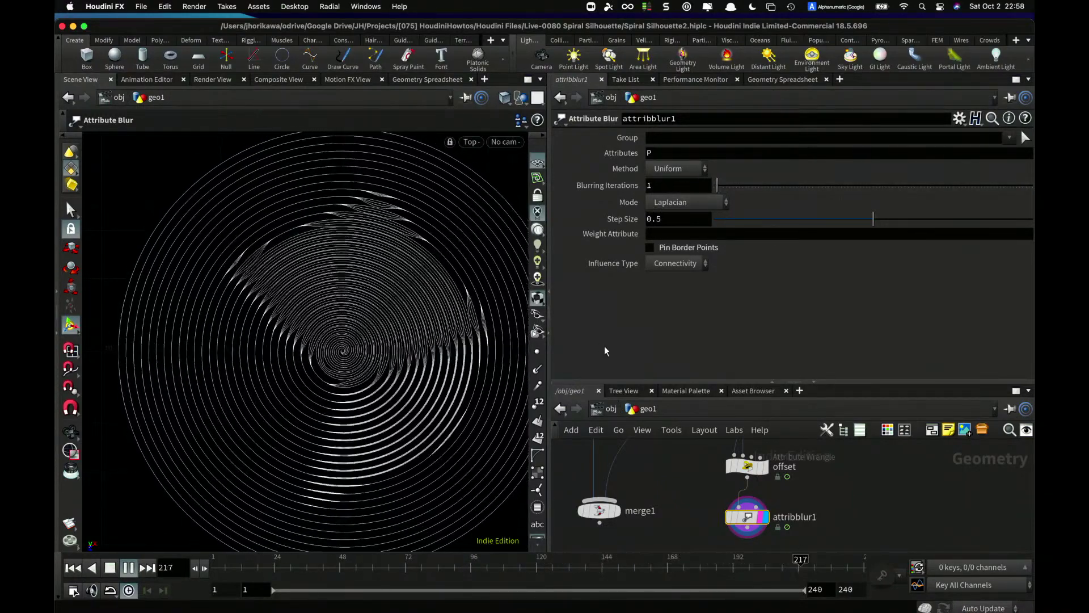
click(123, 569)
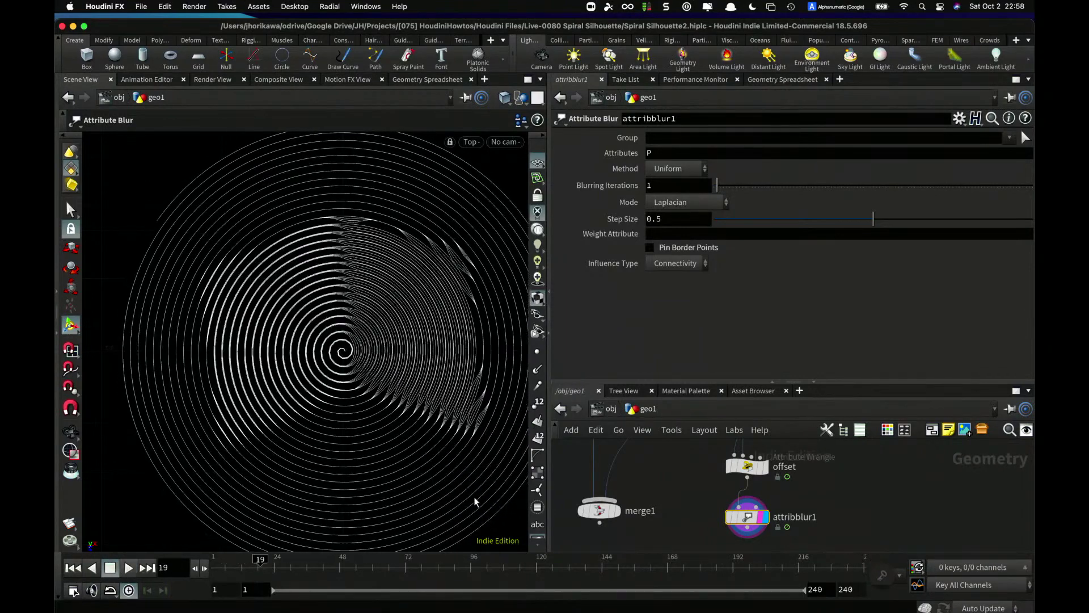
- Move the CONTROLLER node down the network to sit beside the offset and attribblur1 nodes
scroll(791, 499, down, 5)
middle_drag(789, 496, 799, 549)
scroll(783, 488, up, 1)
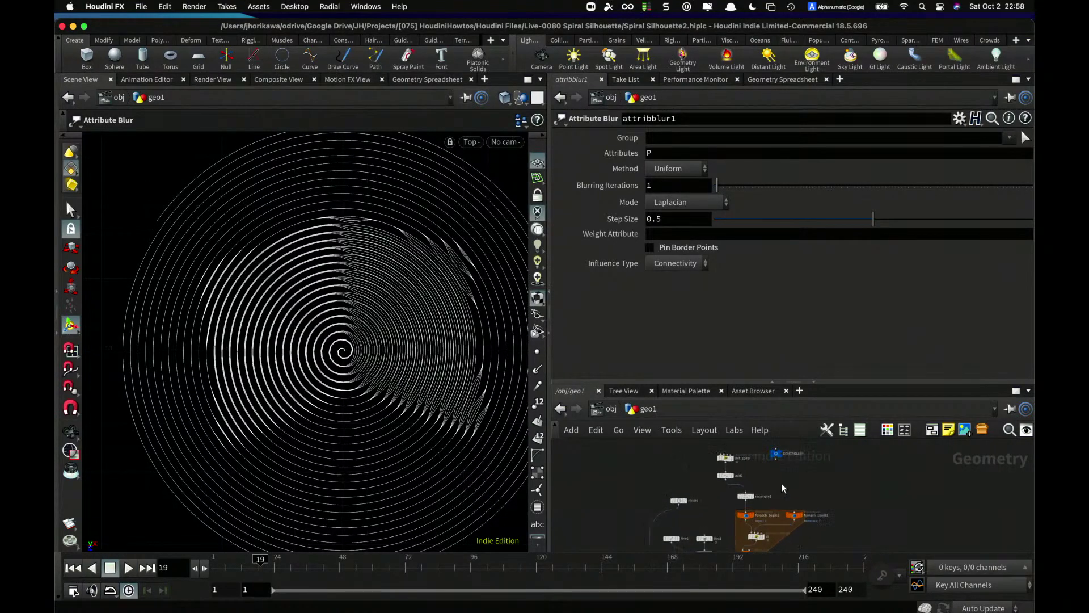
scroll(783, 455, down, 2)
drag(780, 456, 806, 536)
middle_drag(807, 532, 841, 454)
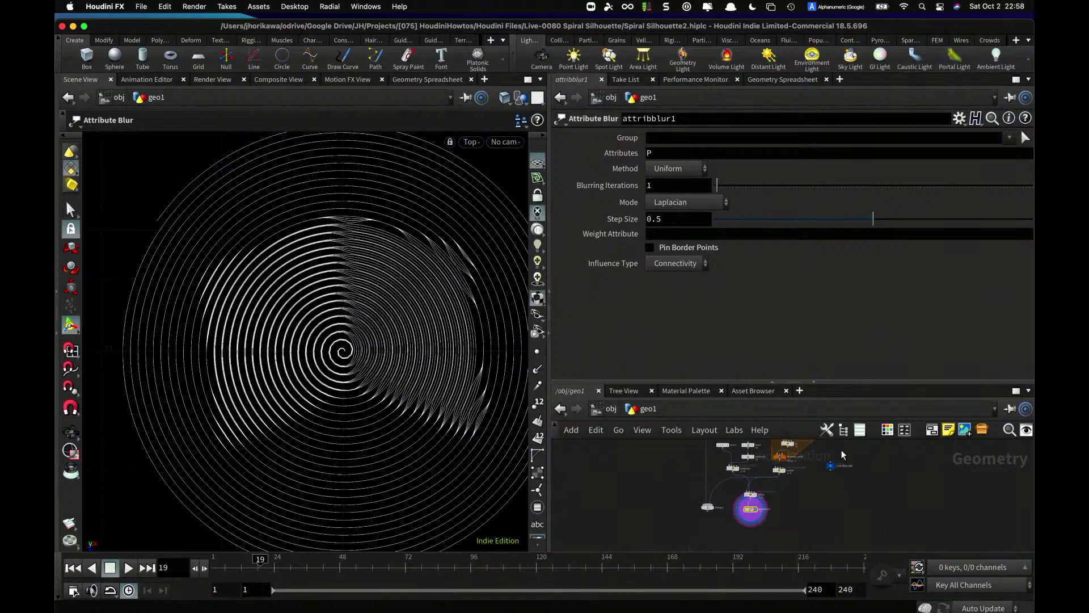
scroll(842, 455, up, 3)
drag(830, 474, 773, 521)
middle_drag(783, 499, 821, 451)
scroll(821, 451, up, 1)
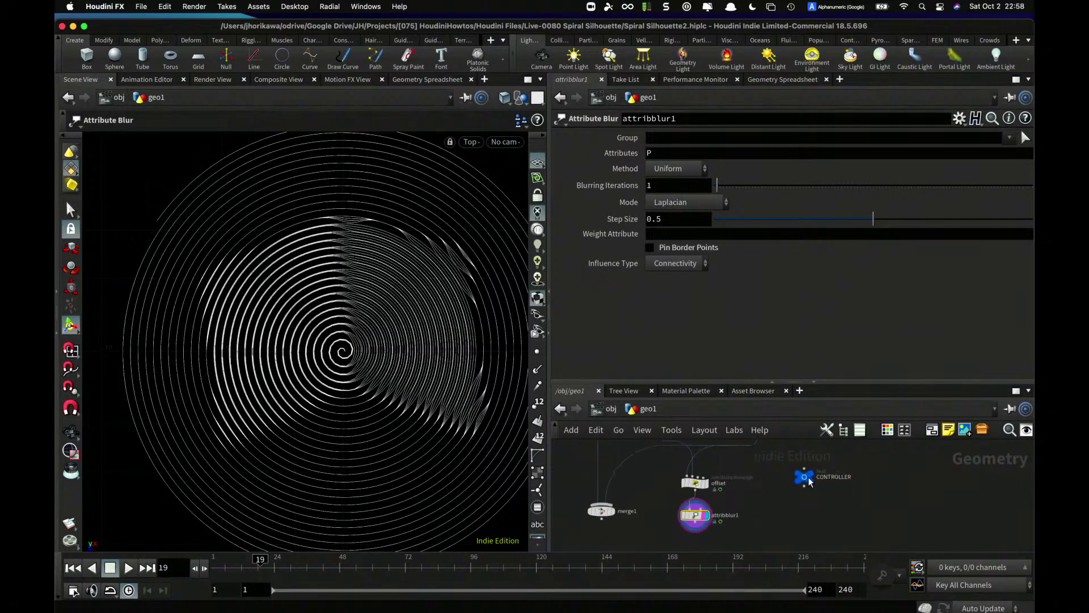
drag(807, 480, 780, 494)
scroll(725, 488, up, 1)
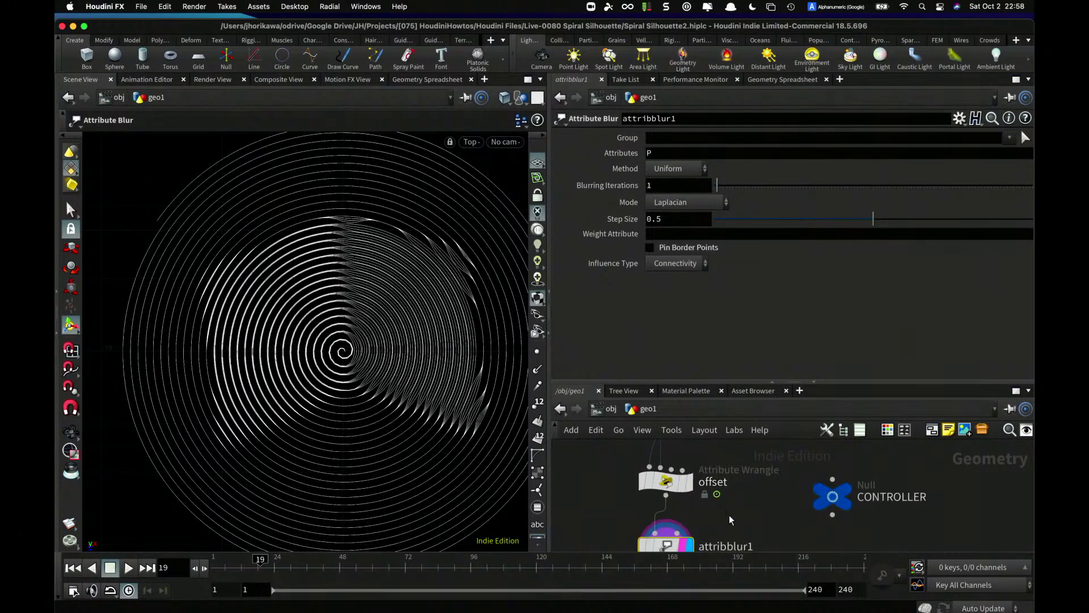
scroll(685, 479, up, 2)
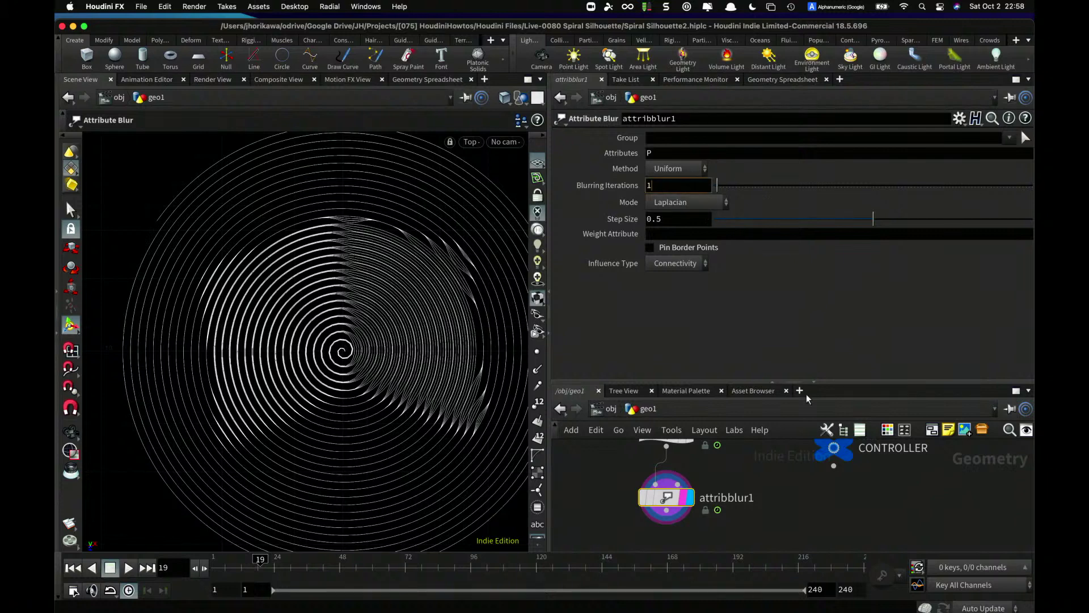
- Edit the CONTROLLER's parameter interface and add attribblur1's Blurring Iterations below light dir as a linked parameter
click(834, 449)
click(959, 118)
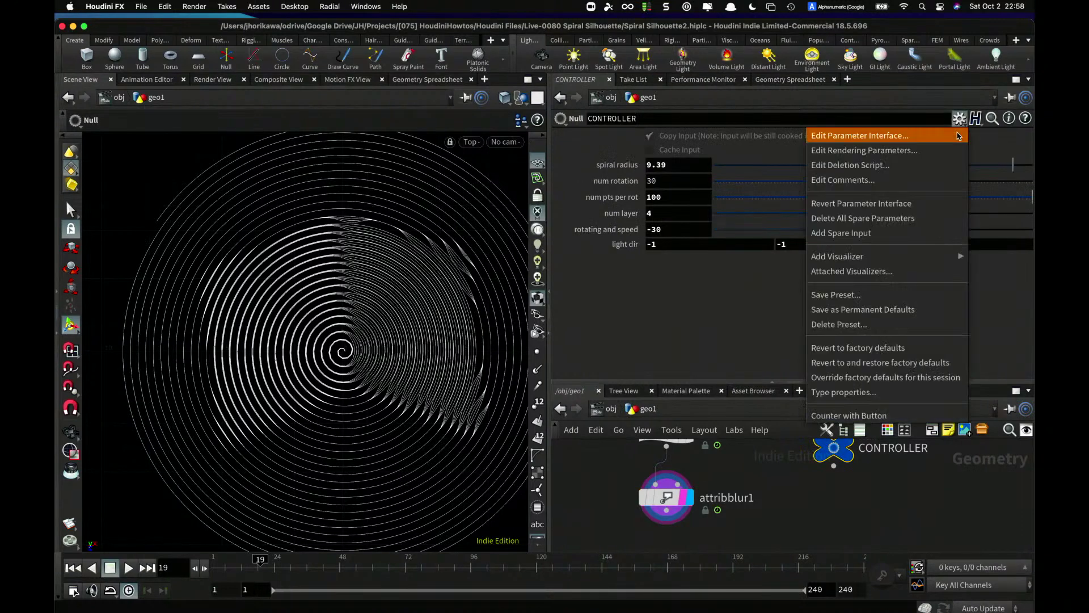
click(958, 136)
click(574, 135)
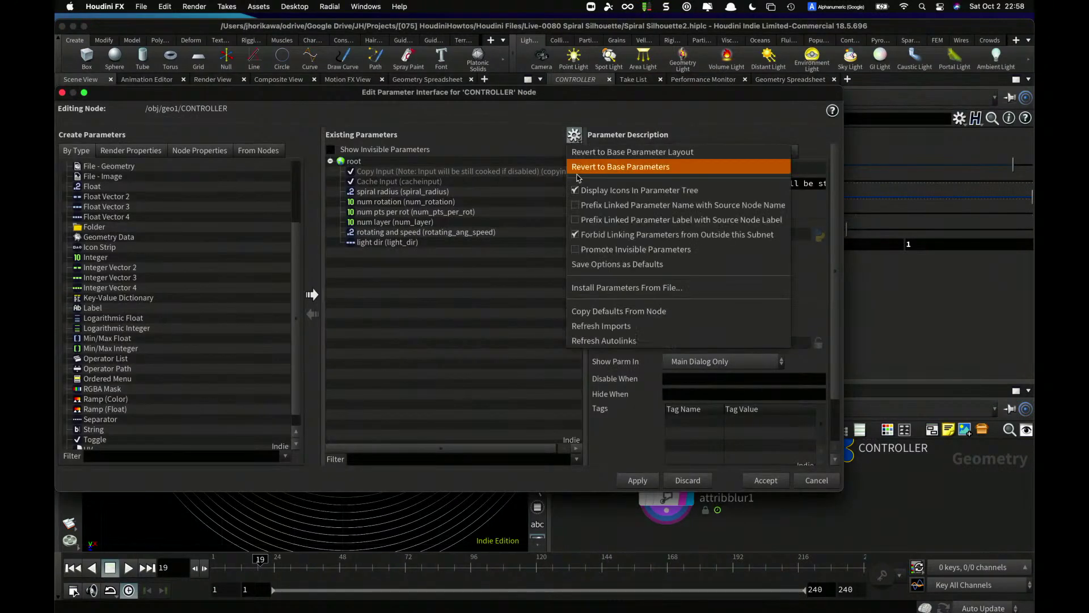
click(652, 233)
drag(641, 98, 360, 108)
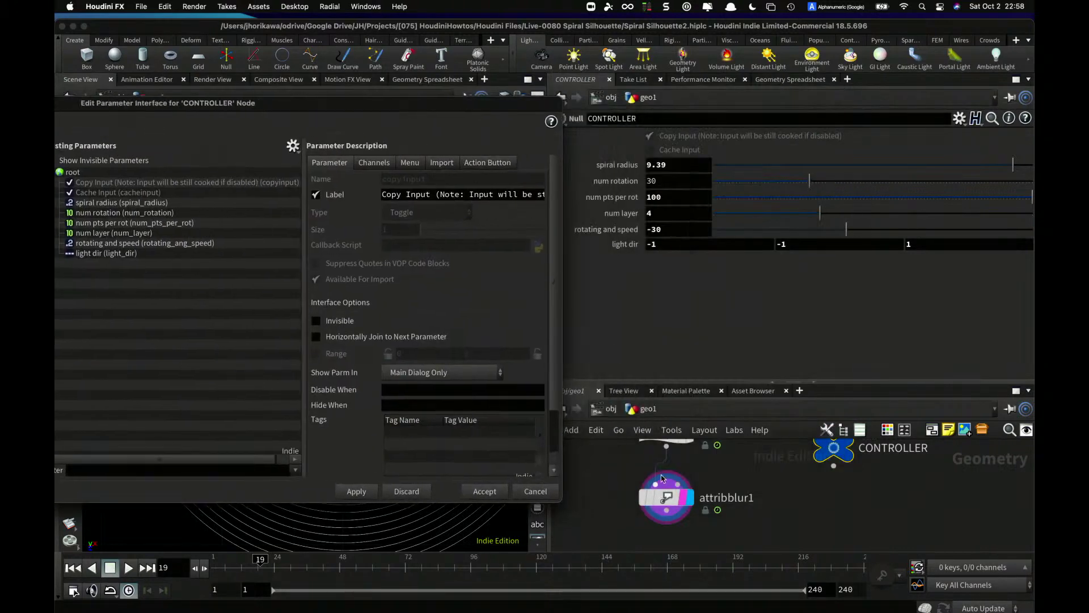
click(673, 497)
drag(632, 190, 164, 305)
drag(298, 98, 531, 82)
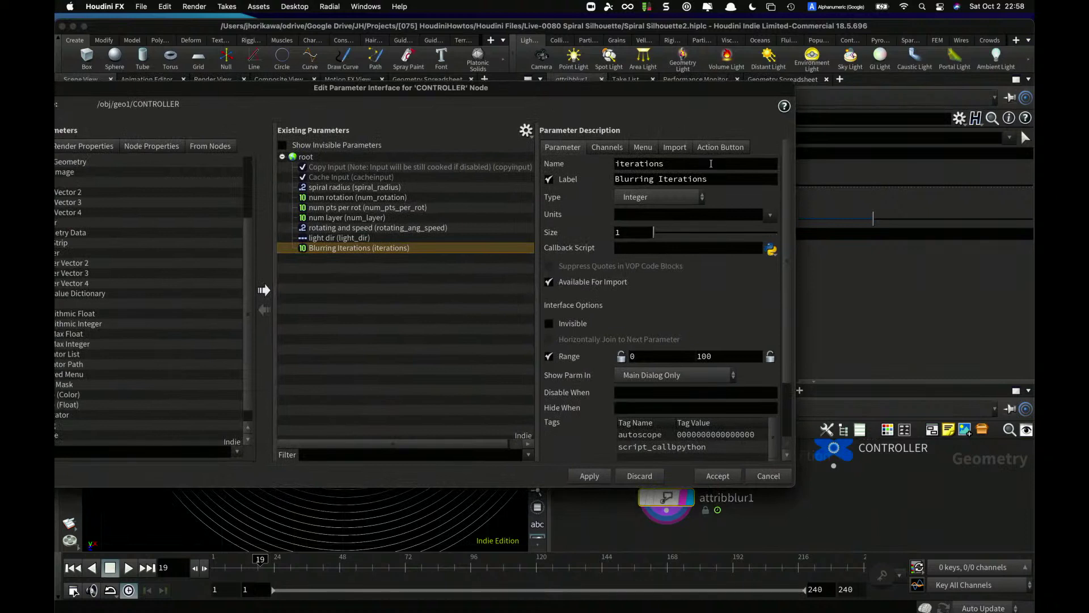
- Give the new CONTROLLER parameter the name blur_ite and the label blur ite
double_click(711, 164)
text(bu)
text(ur_i)
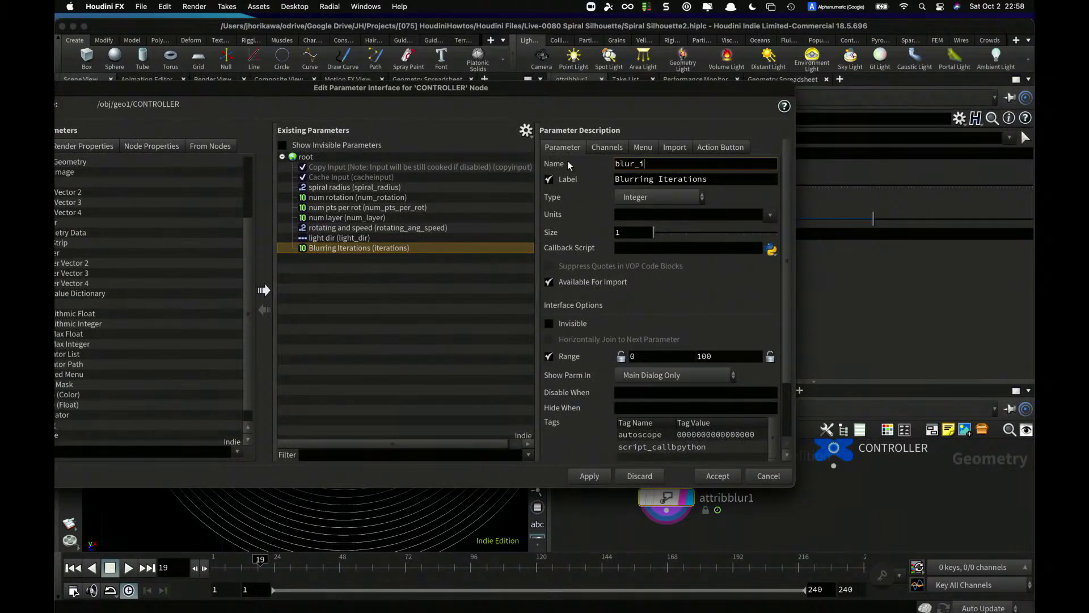
text(te)
key(Tab)
text(lu)
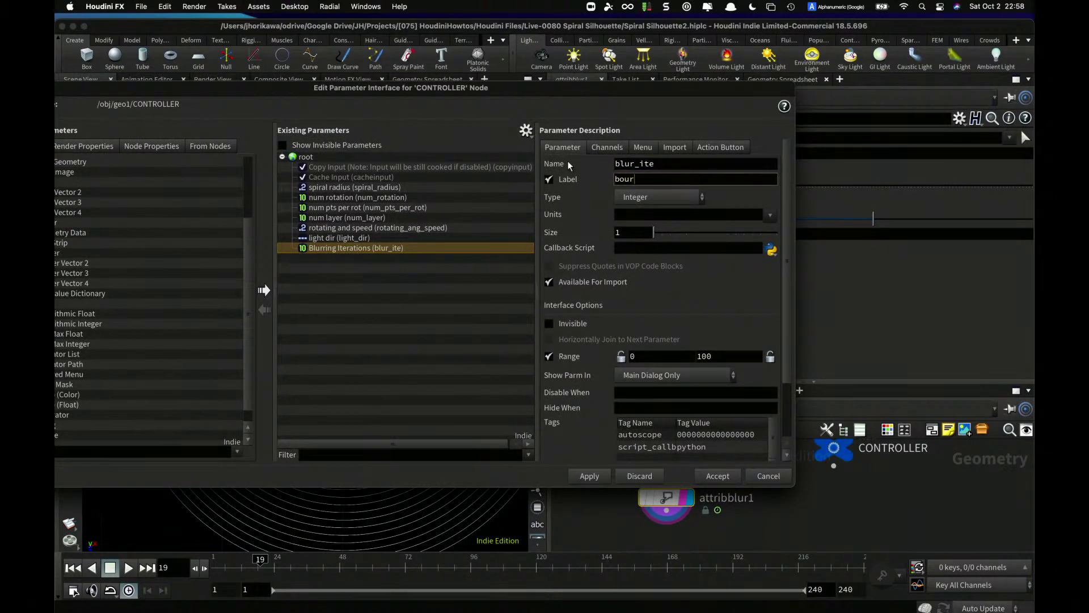
text(ur ite)
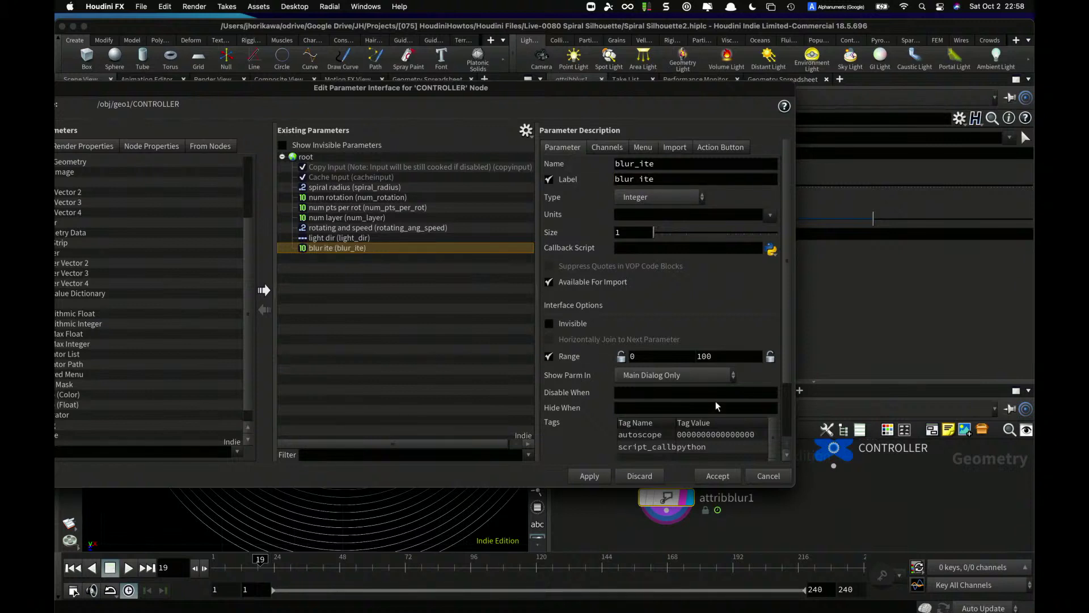
- Set the blur ite parameter's range maximum to 5 and accept the parameter interface changes
drag(721, 357, 632, 352)
key(BackSpace)
text(5)
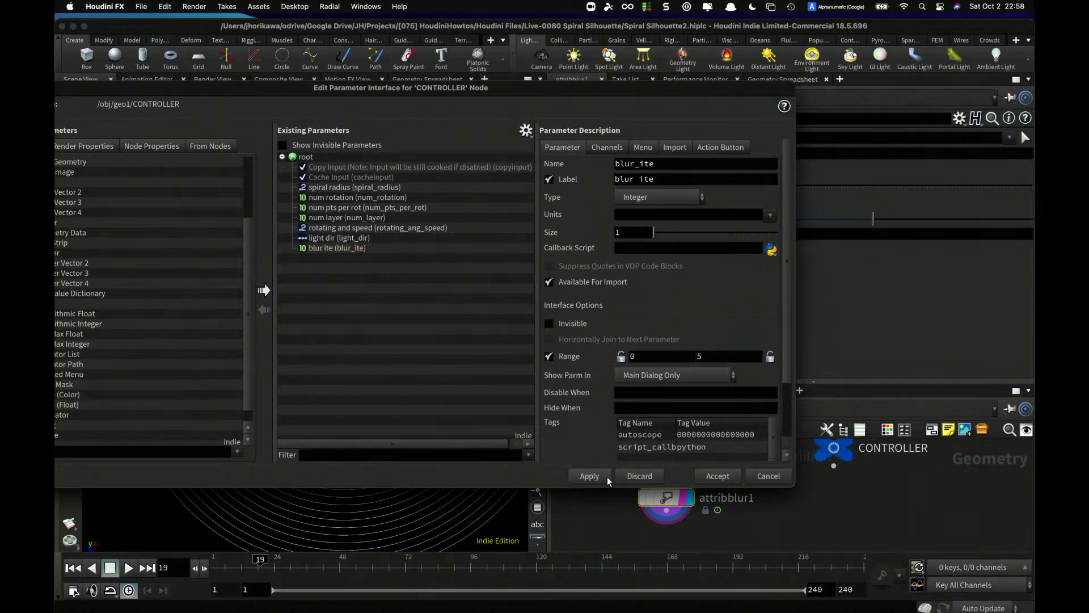
click(717, 475)
- Save the file, connect attribblur1 to merge1 alongside circle1, and display the merge1 node
scroll(731, 479, down, 5)
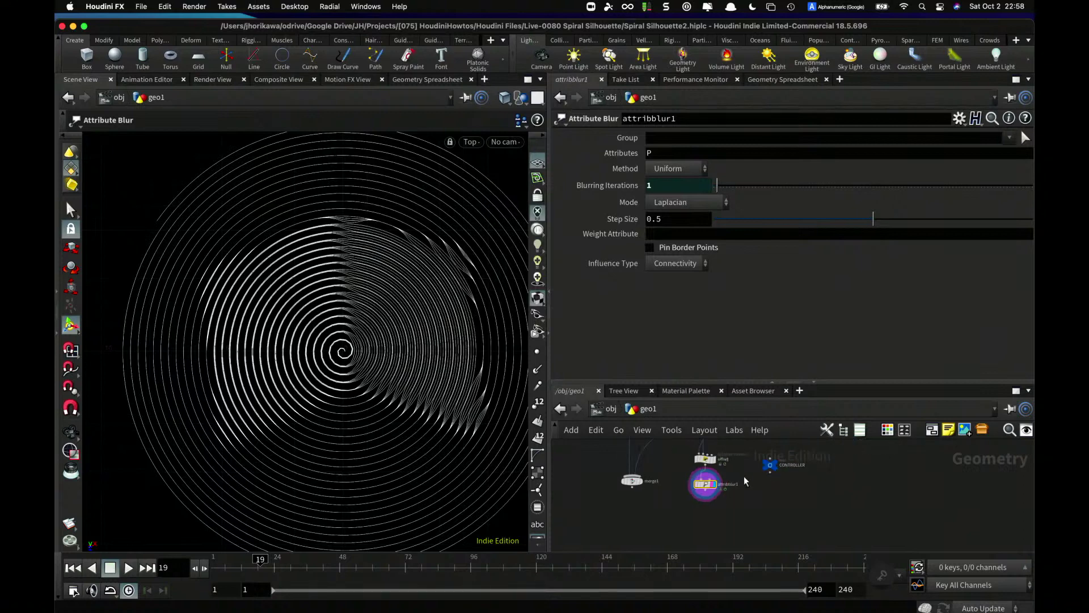
key(super+s)
drag(645, 483, 704, 500)
scroll(641, 531, up, 5)
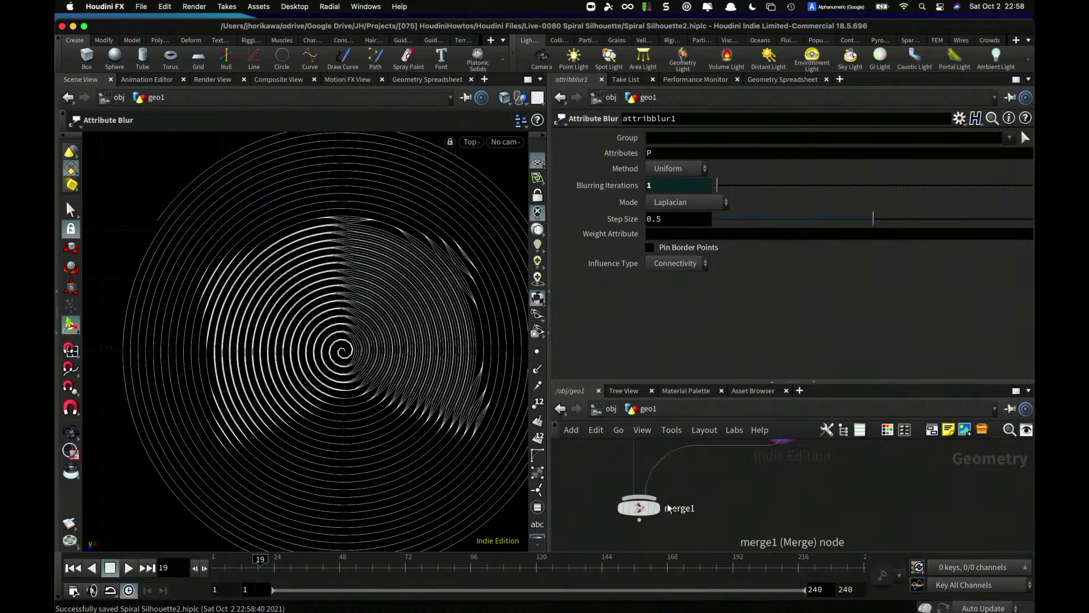
click(657, 509)
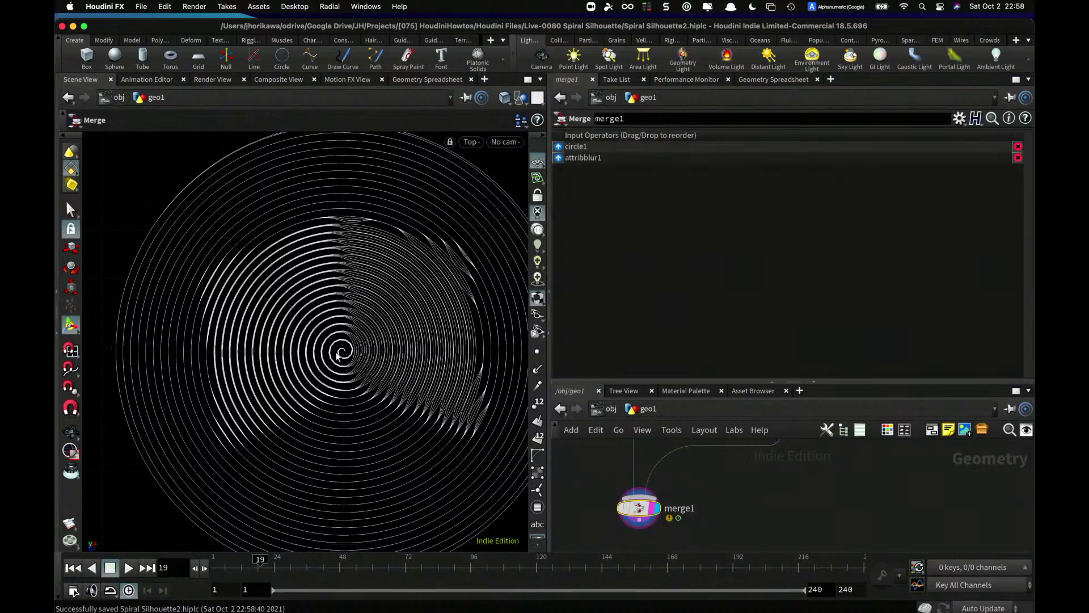
- Play back the merged spiral animation in the top view and stop it
scroll(339, 356, down, 3)
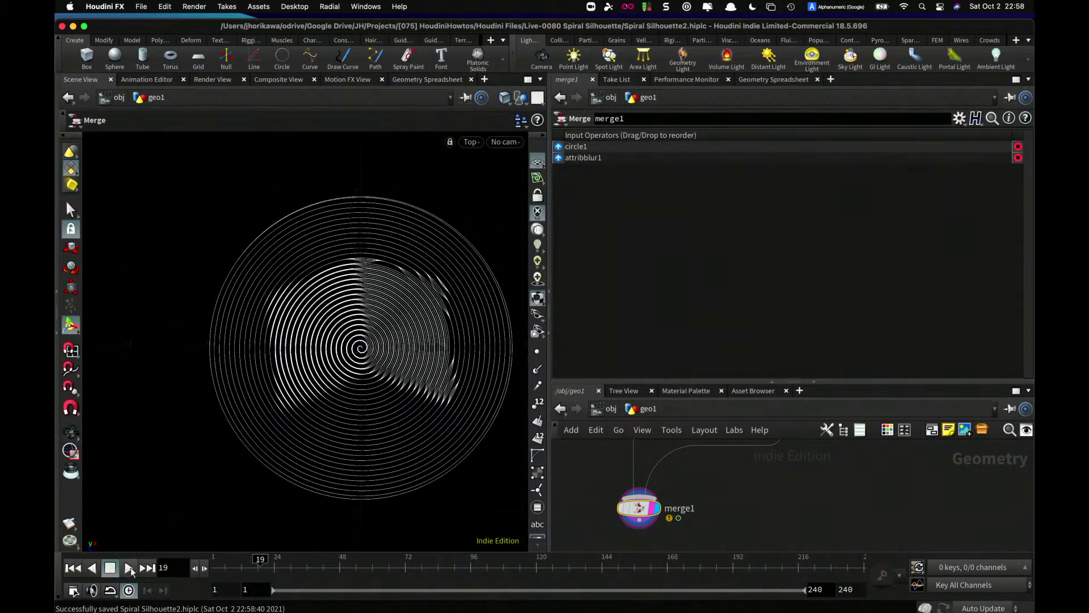
click(129, 568)
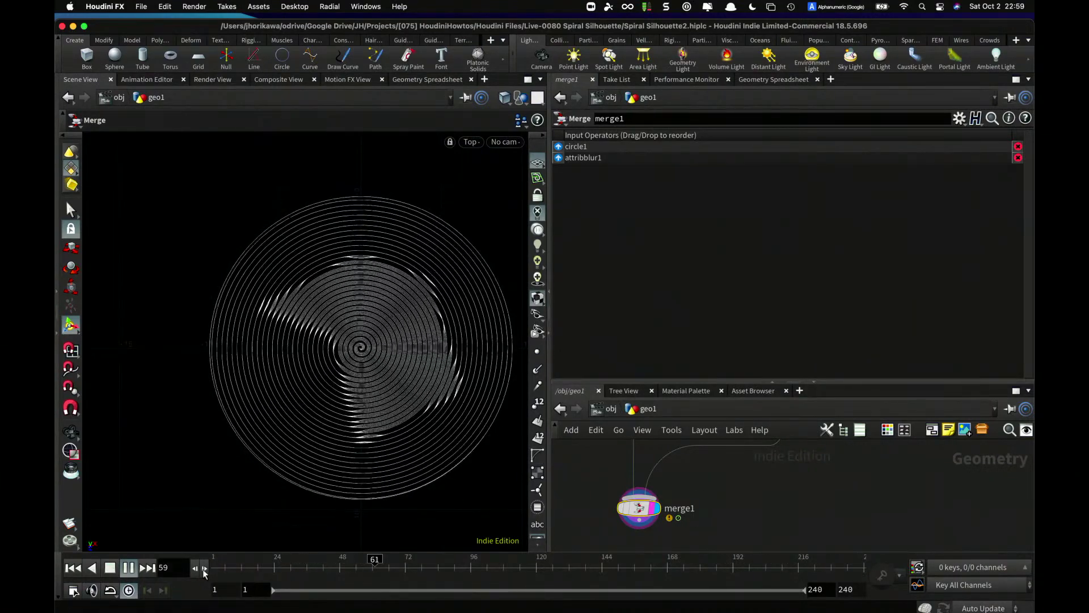
click(128, 567)
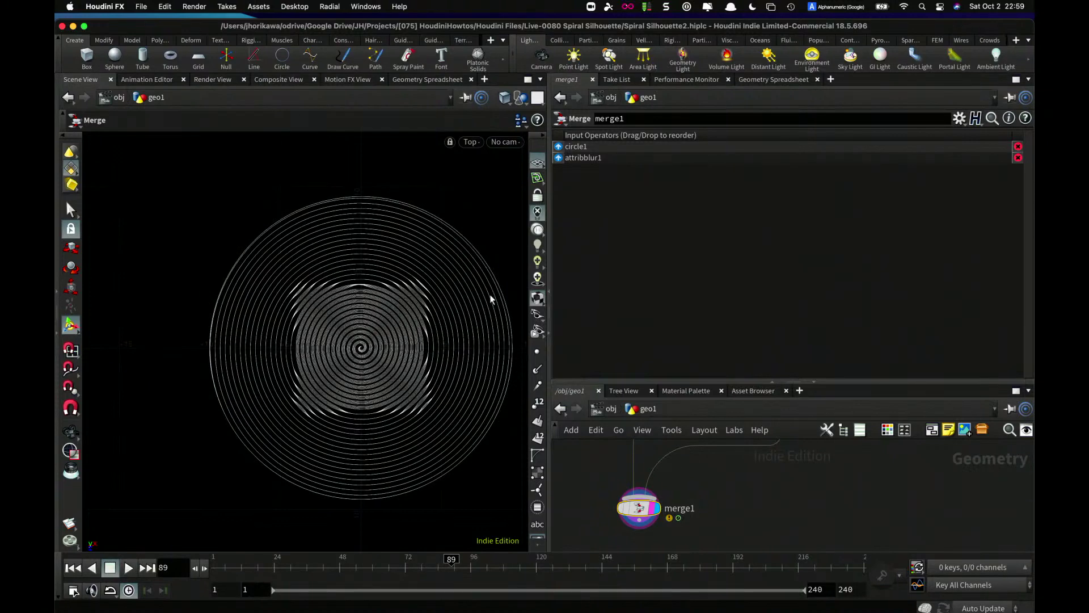
- Switch the viewport to the perspective view and orbit to see the spiral at an angle
click(467, 143)
mouse_move(533, 171)
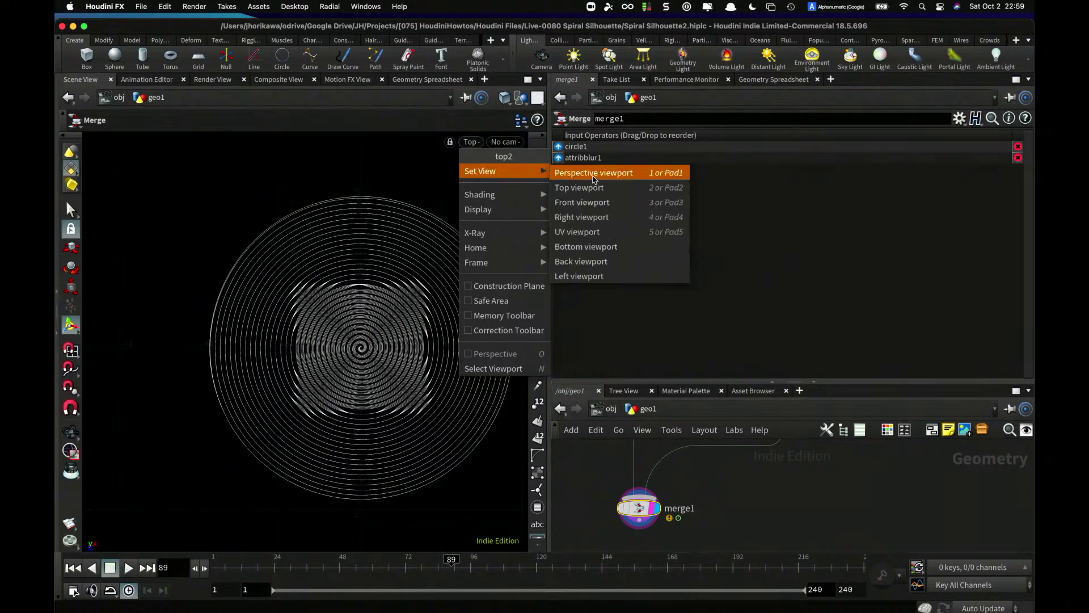
click(438, 226)
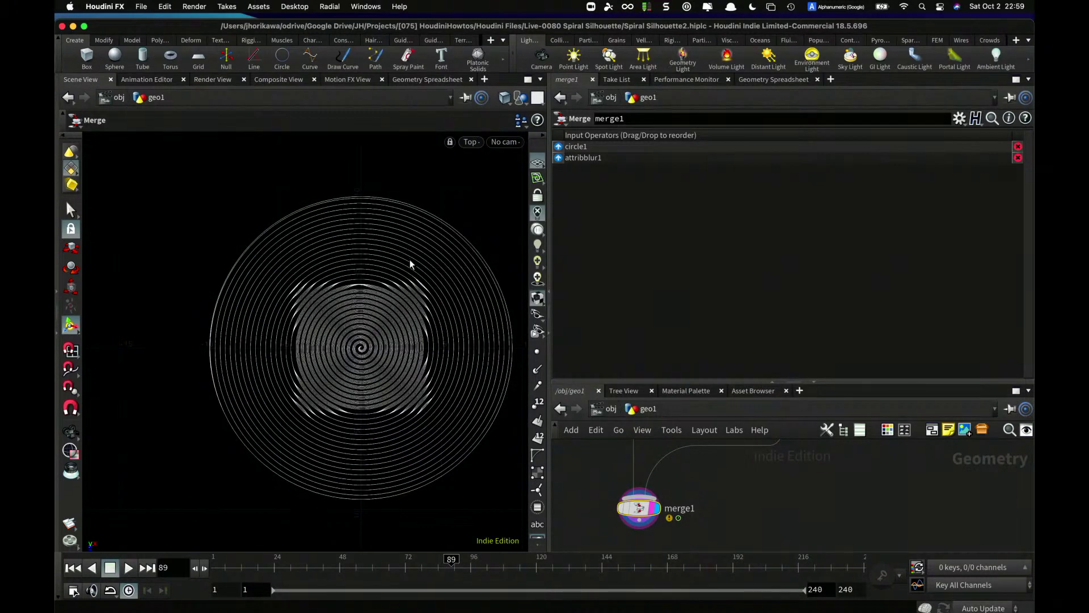
key(space+1)
alt+drag(415, 276, 363, 309)
key(Return)
- Enlarge the network editor and move circle1 and box1 away to free space above normal1
drag(611, 379, 620, 253)
scroll(672, 429, down, 5)
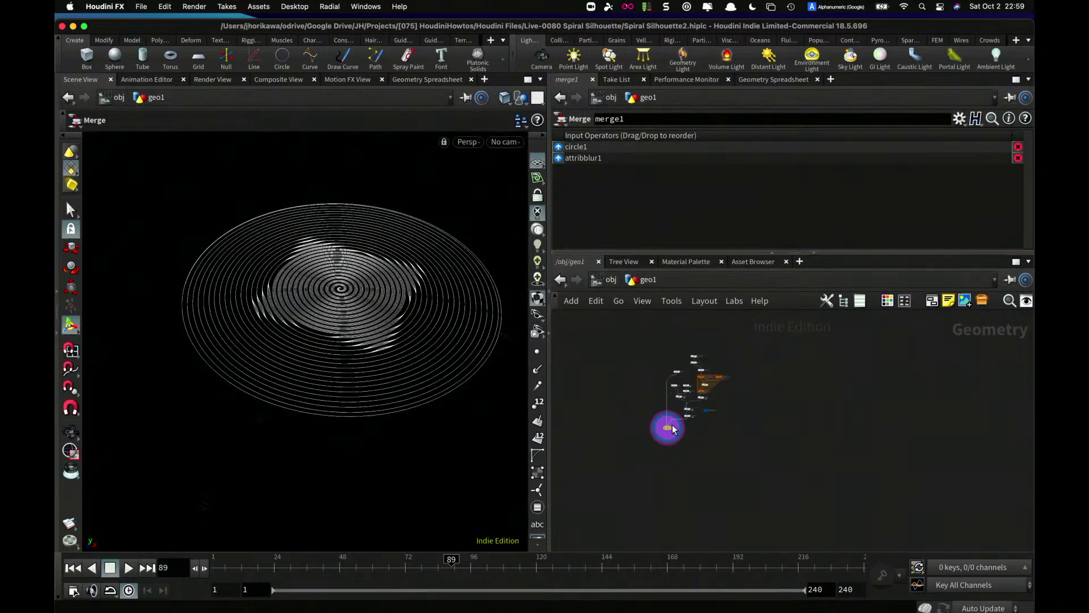
scroll(672, 429, up, 5)
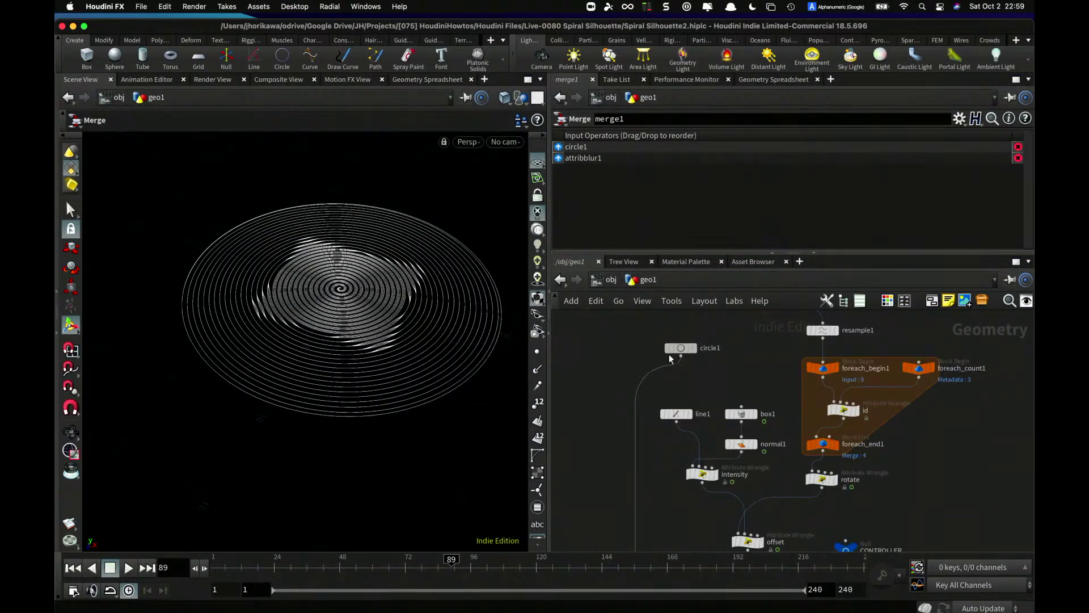
drag(669, 354, 590, 408)
scroll(624, 403, up, 2)
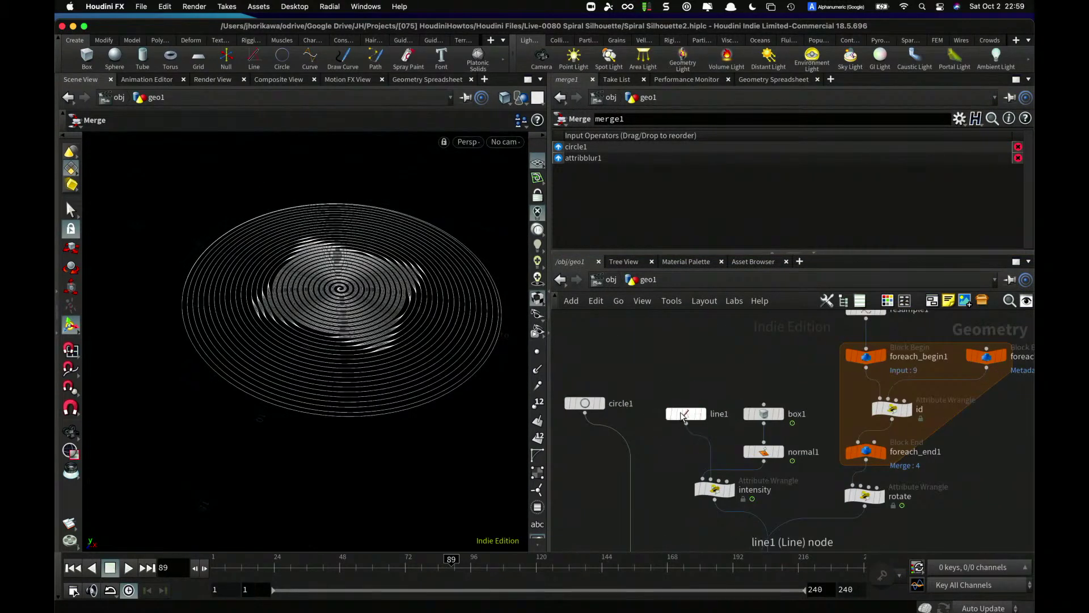
scroll(754, 400, up, 1)
drag(764, 413, 726, 361)
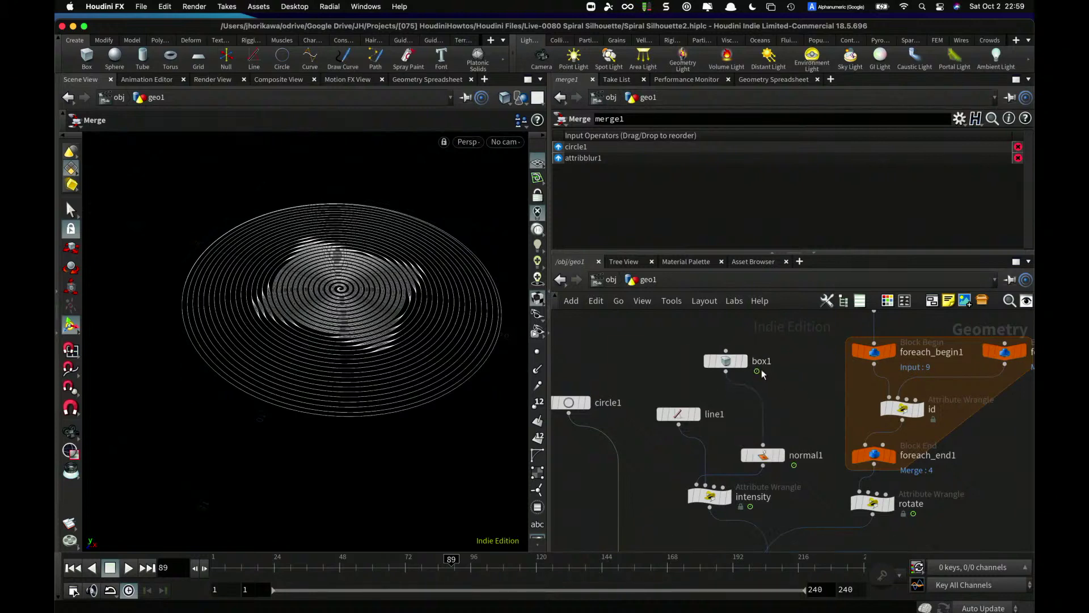
- Insert a Switch node on the wire between box1 and normal1 and space the nodes out
scroll(762, 373, up, 1)
key(Tab)
text(swi)
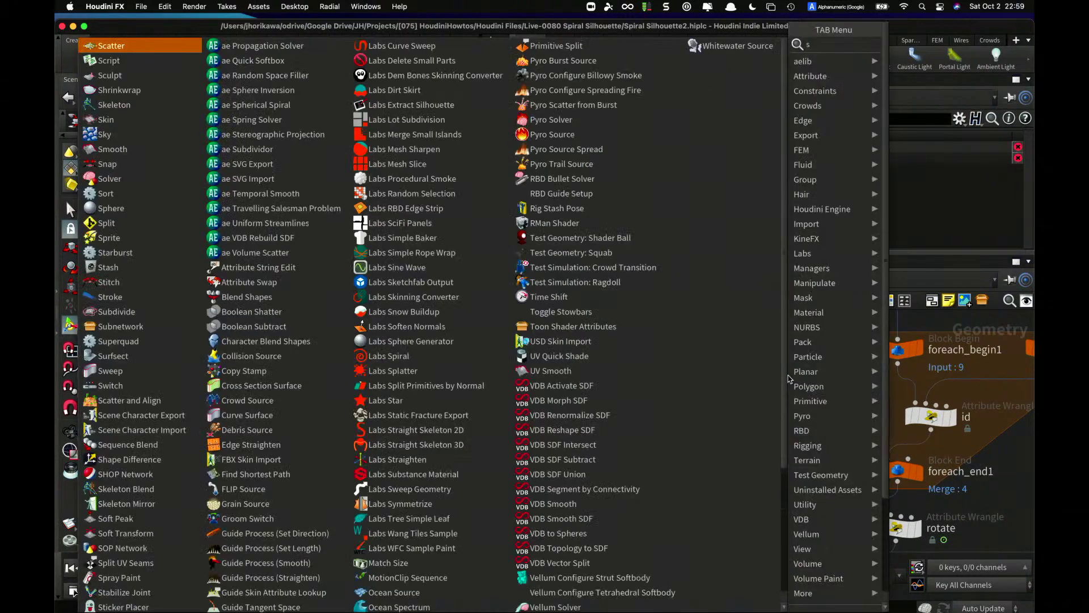
key(Return)
scroll(787, 377, up, 1)
click(779, 385)
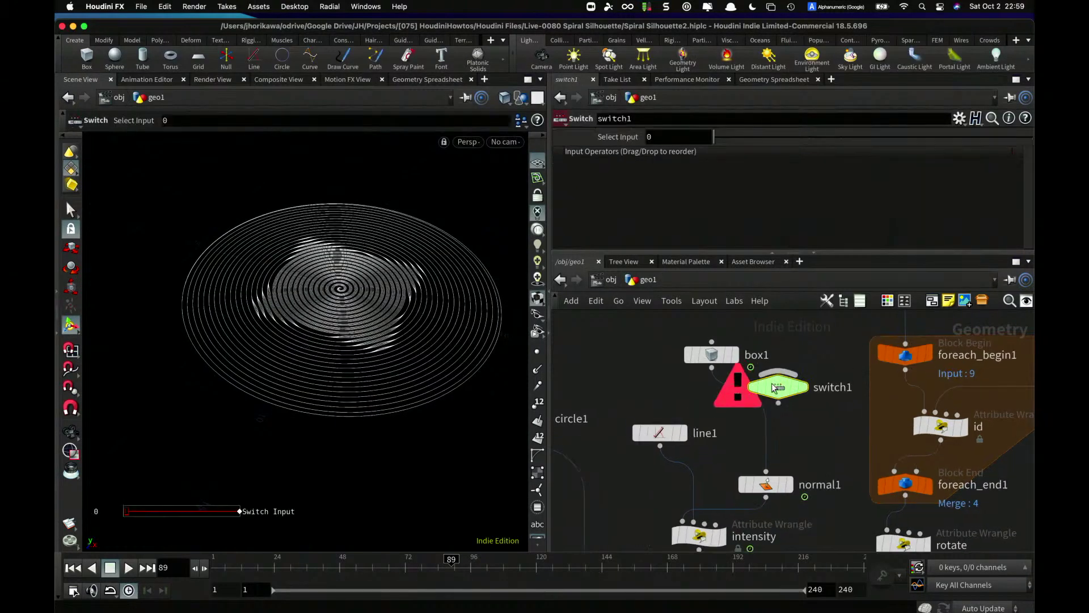
drag(778, 386, 754, 414)
drag(721, 359, 697, 352)
middle_drag(745, 350, 745, 383)
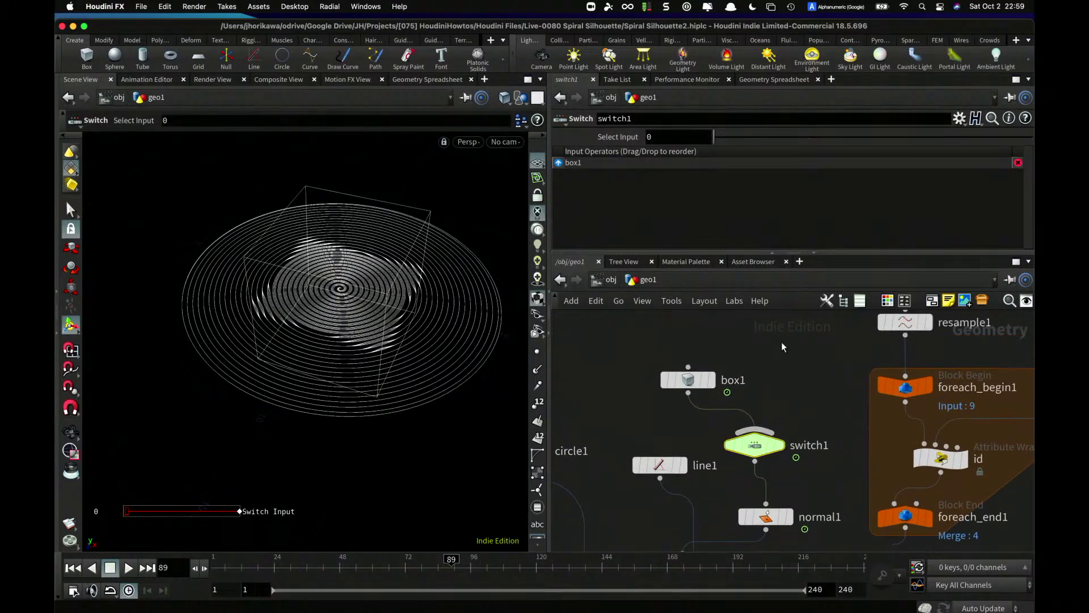
- Add a Test Geometry: Rubber Toy node, connect it as switch1's second input, and set its Uniform Scale to 6.24
key(Tab)
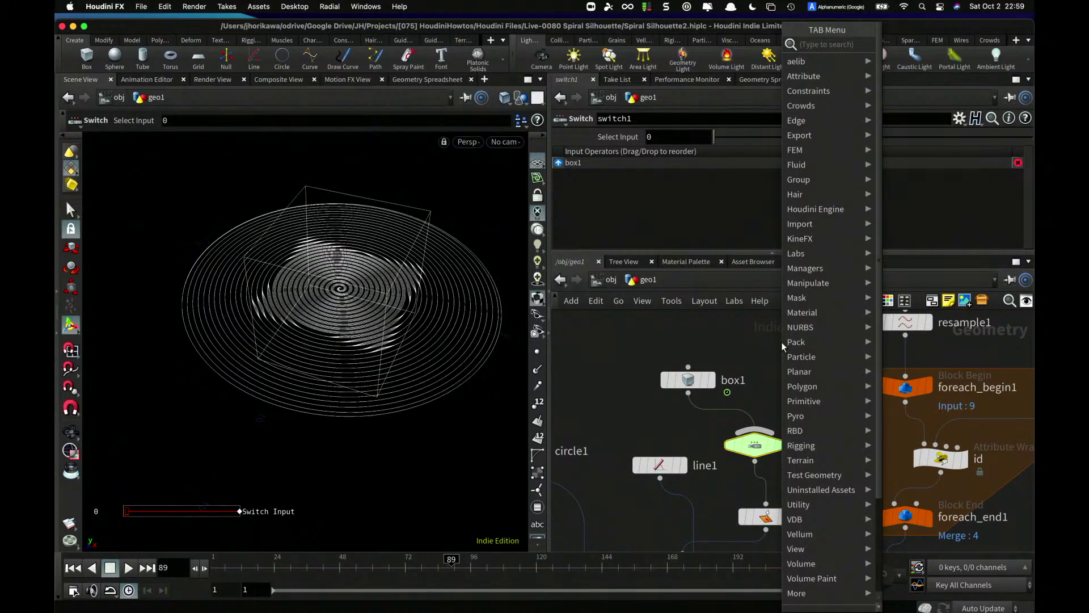
text(test)
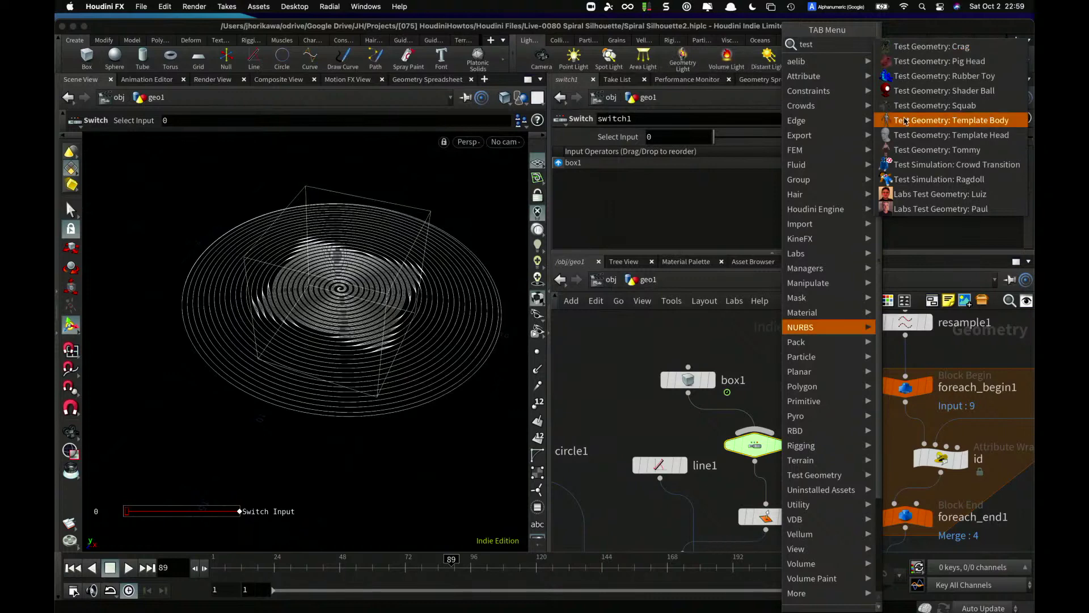
key(Escape)
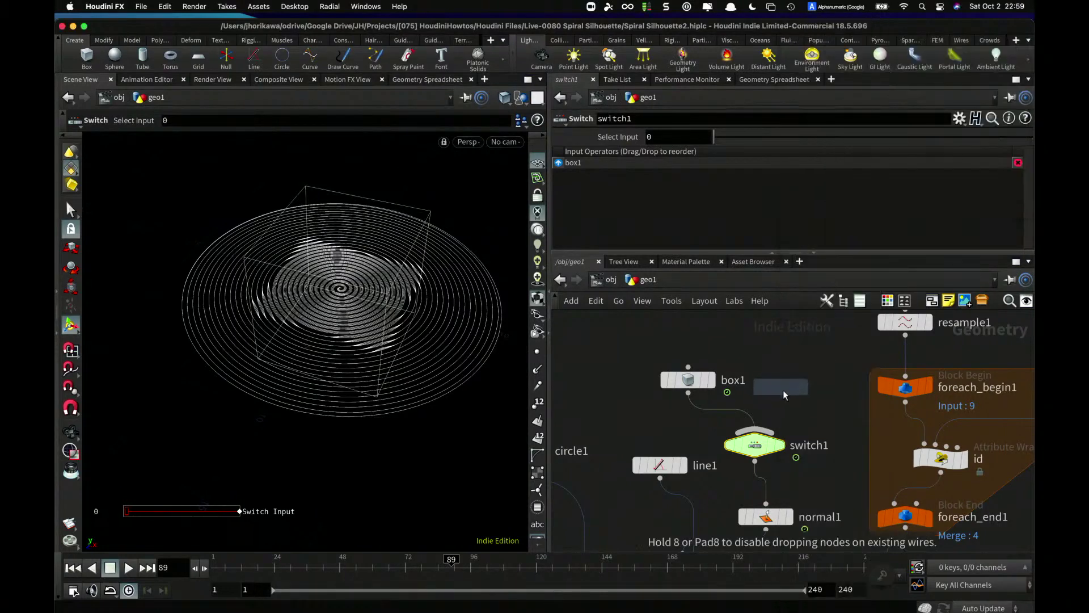
click(788, 383)
drag(792, 393, 763, 444)
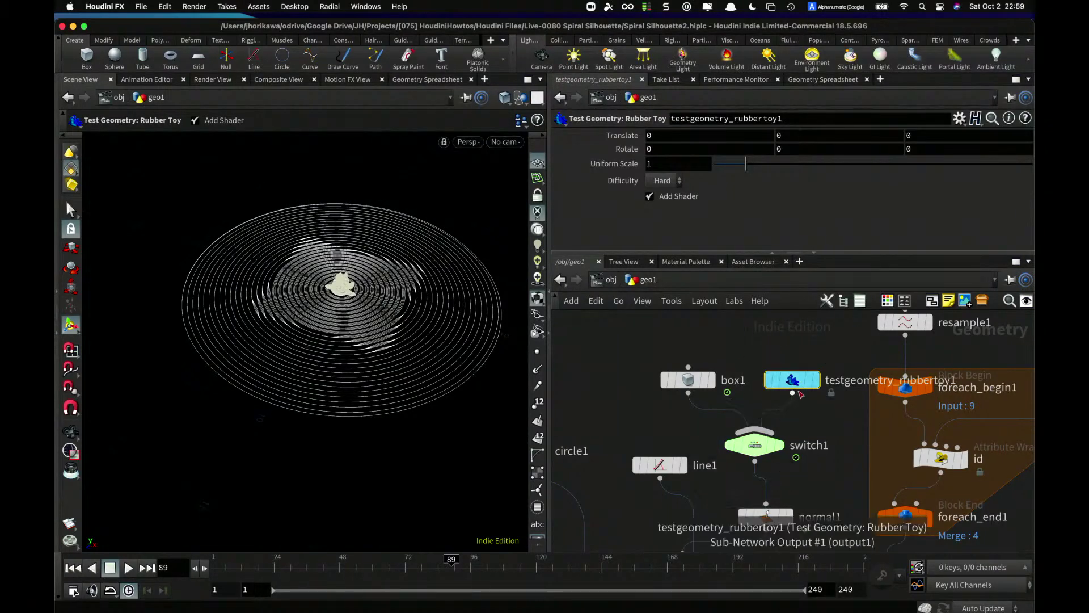
drag(745, 163, 908, 156)
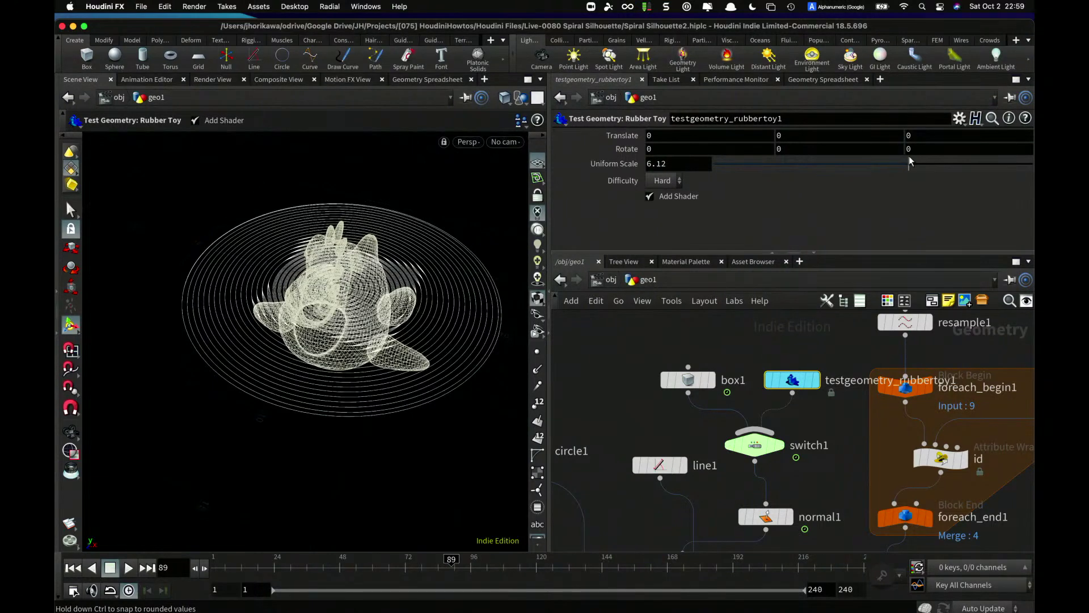
- Copy box1's Rotate parameter and paste it as relative references onto the rubber toy's Rotate
click(685, 383)
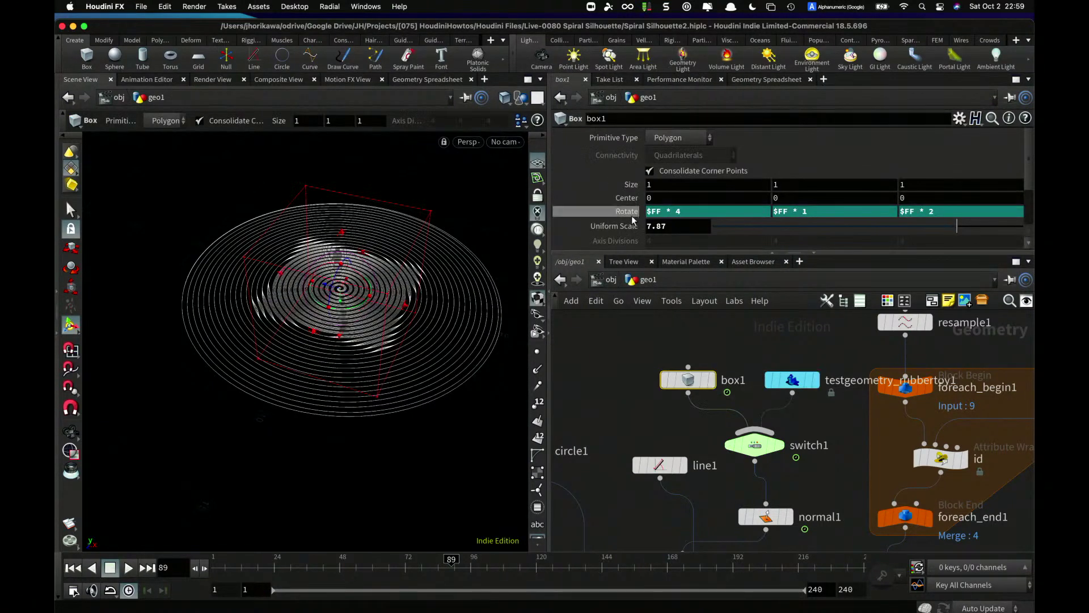
right_click(628, 215)
click(672, 311)
click(792, 379)
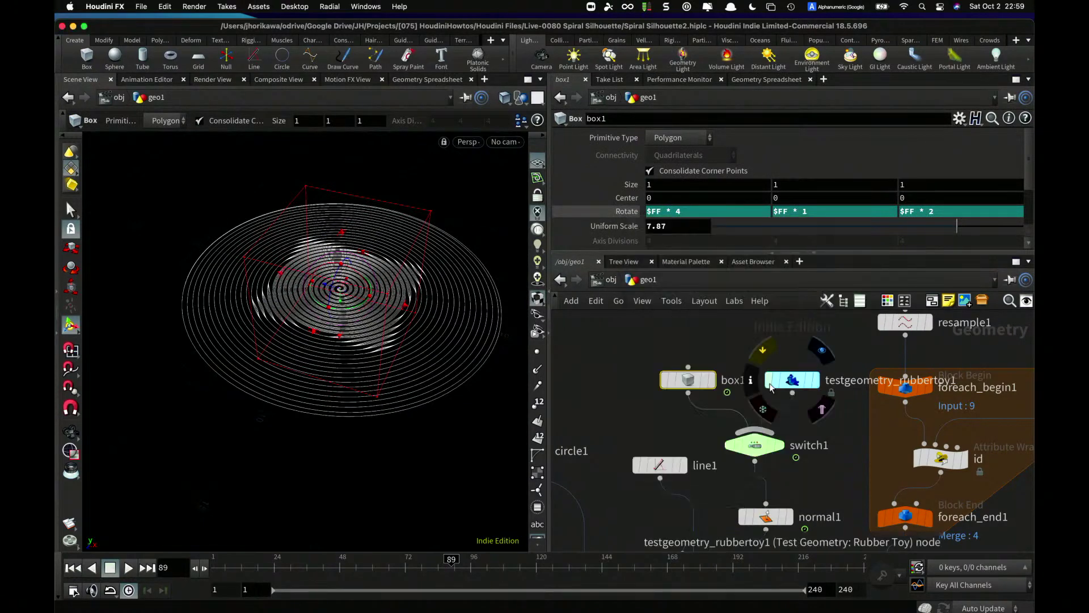
right_click(627, 155)
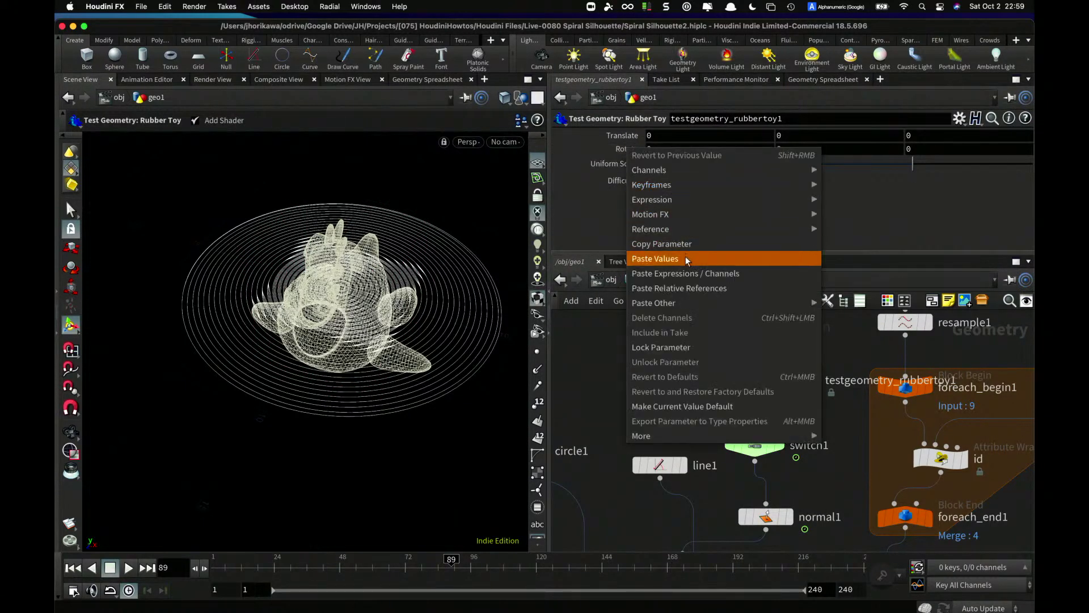
click(685, 288)
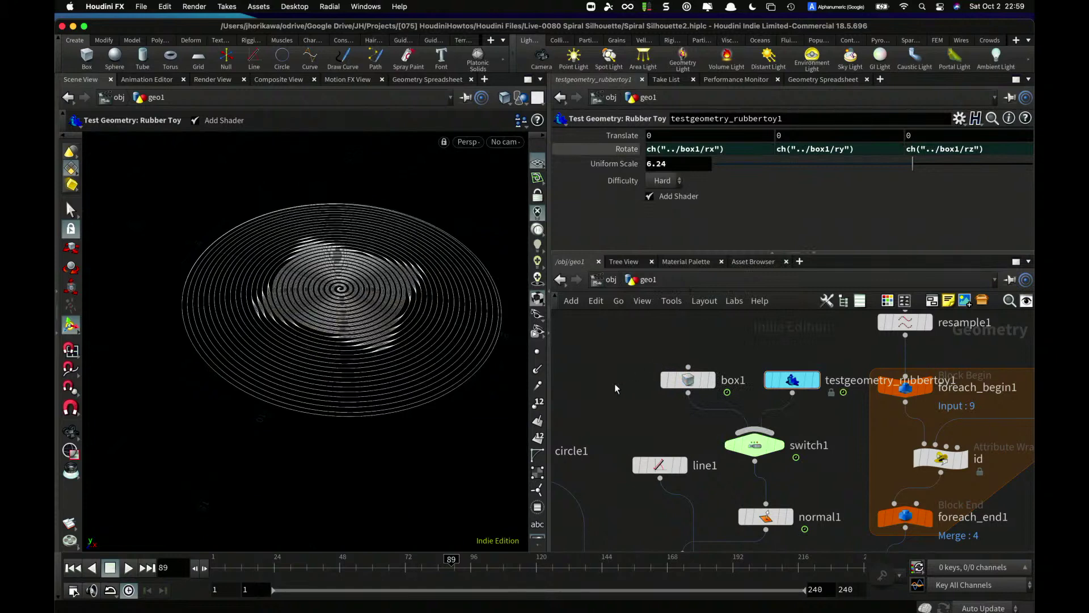
- Save the file and set switch1's Select Input to 1 to use the rubber toy
key(super+s)
click(715, 426)
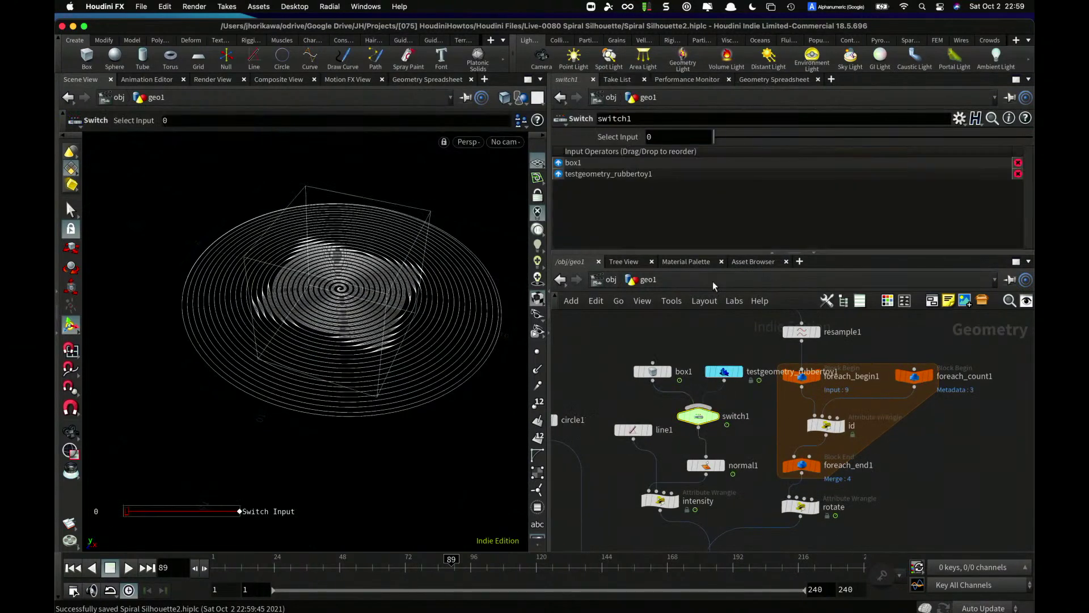
drag(723, 146, 735, 151)
click(608, 375)
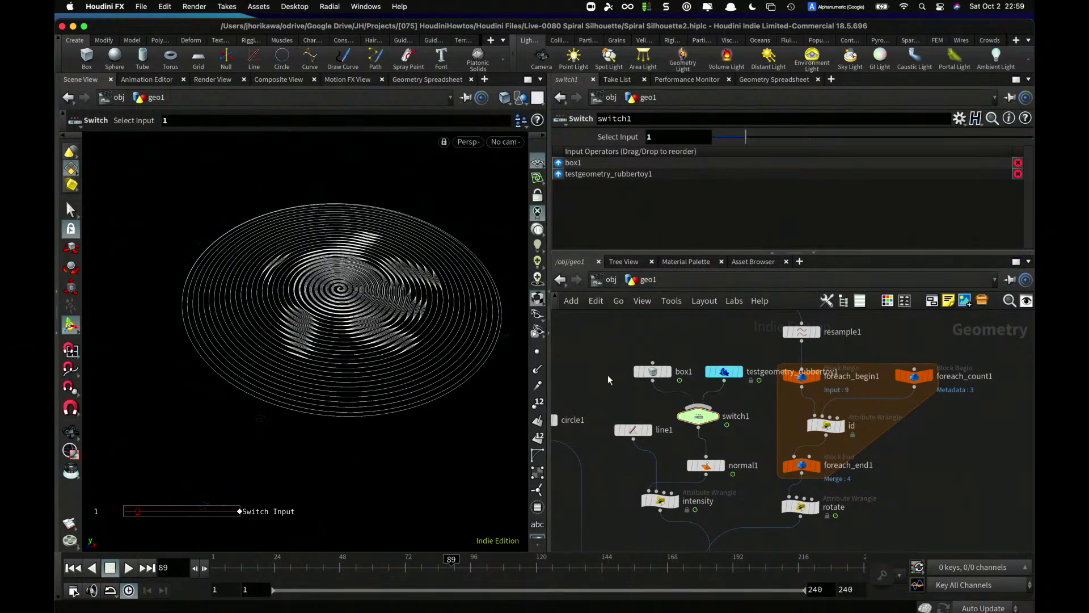
- Play the animation and orbit the view to examine the rubber toy silhouette in the spiral
scroll(607, 375, down, 5)
scroll(584, 490, up, 5)
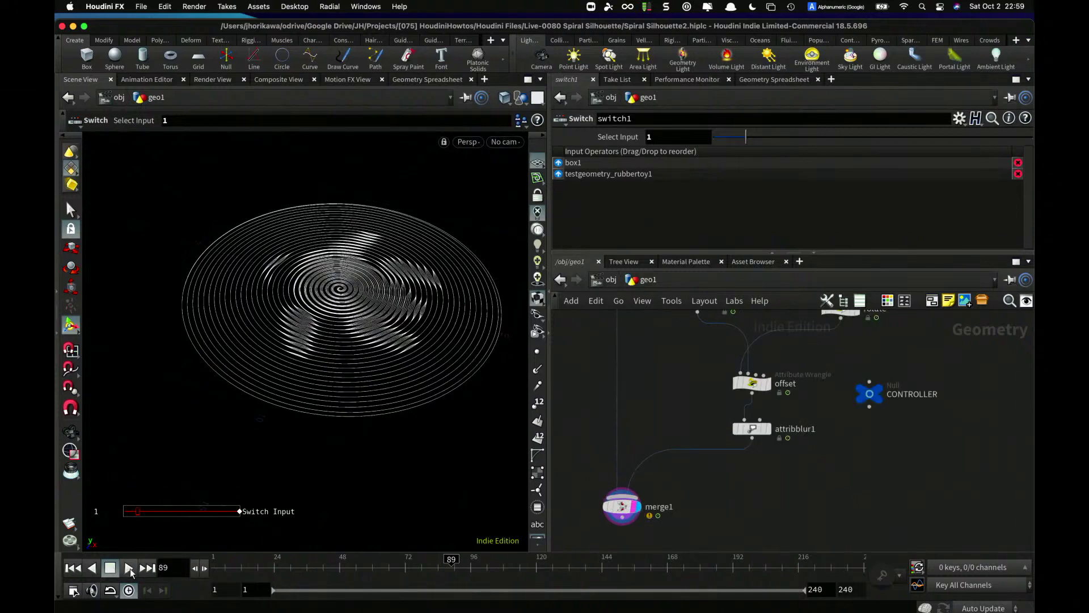
click(130, 568)
key(Escape)
drag(270, 381, 331, 365)
key(Return)
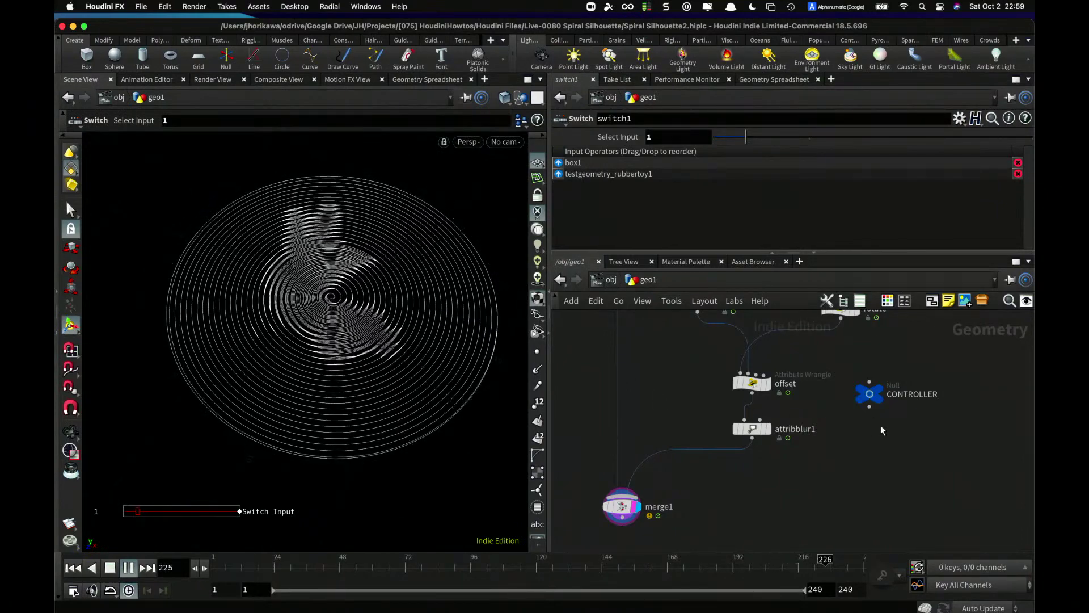
- Set the CONTROLLER's spiral radius to 9.038, num rotation to 25 and num layer to 7, and stop playback
middle_drag(881, 426, 837, 446)
scroll(837, 446, up, 2)
click(821, 405)
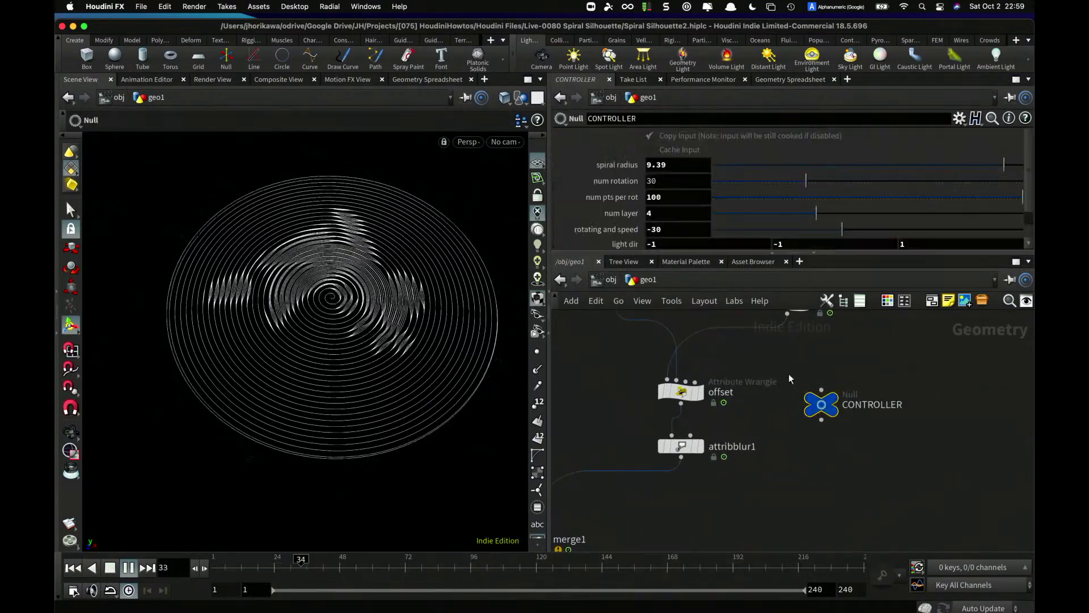
mouse_move(1004, 165)
mouse_down()
mouse_move(893, 167)
mouse_move(993, 158)
mouse_up()
mouse_move(806, 181)
mouse_down()
mouse_move(910, 177)
mouse_move(774, 183)
mouse_move(839, 183)
mouse_move(797, 184)
mouse_up()
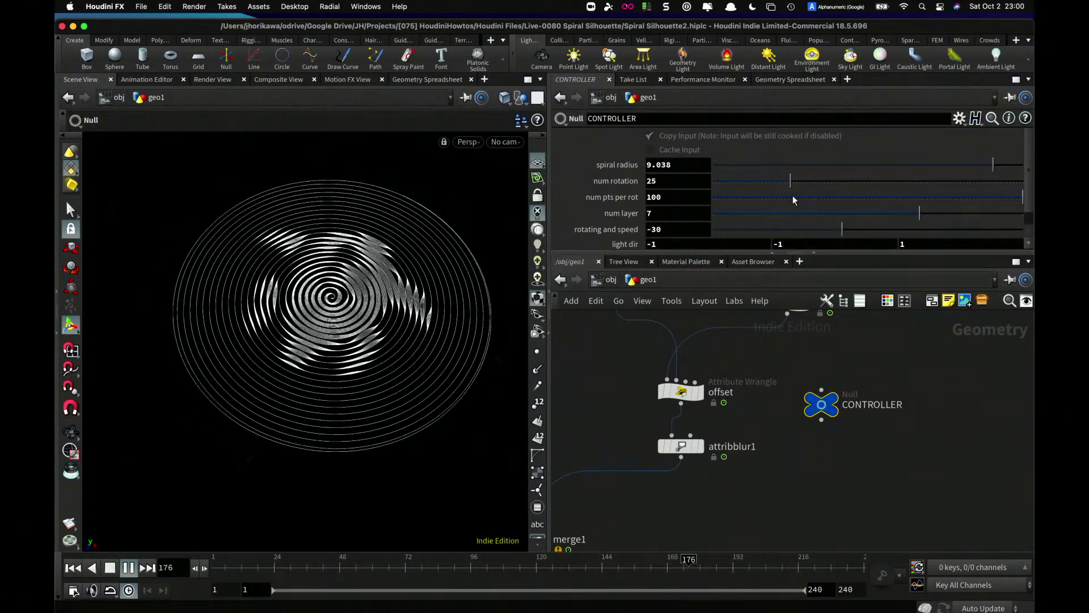
scroll(839, 216, down, 1)
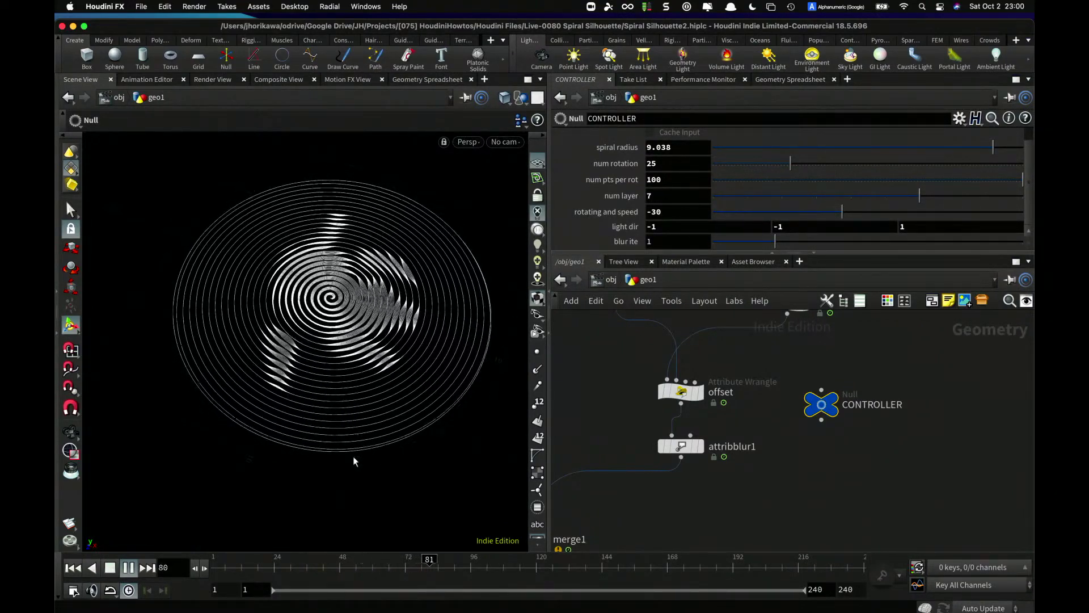
click(130, 568)
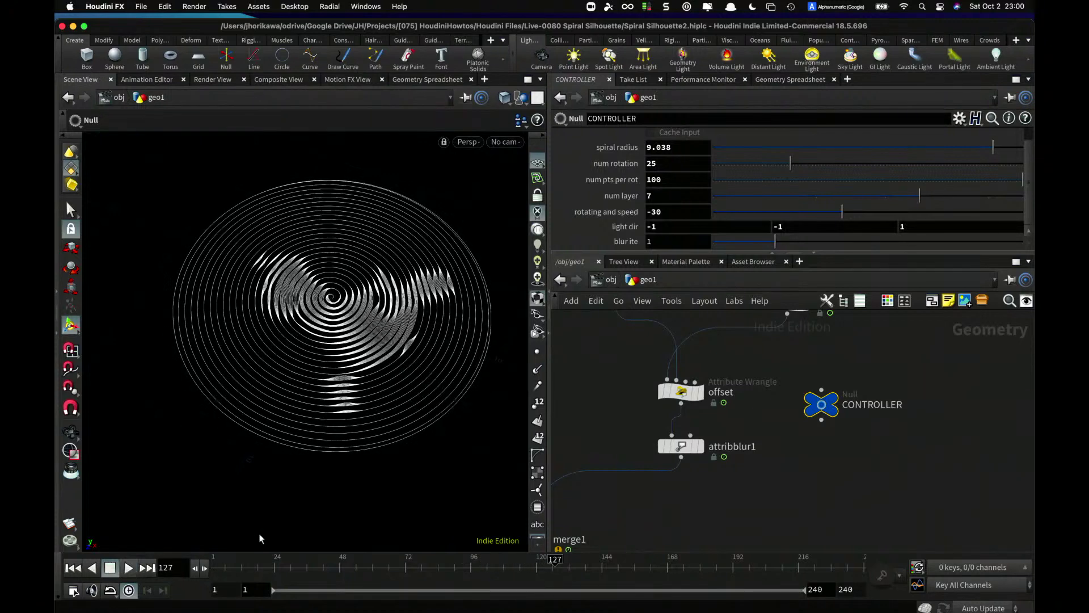
- Add the offset wrangle's Maxoffset parameter to the CONTROLLER's parameter interface between light dir and blur ite, allowing links from outside the subnet
scroll(720, 480, up, 3)
click(764, 386)
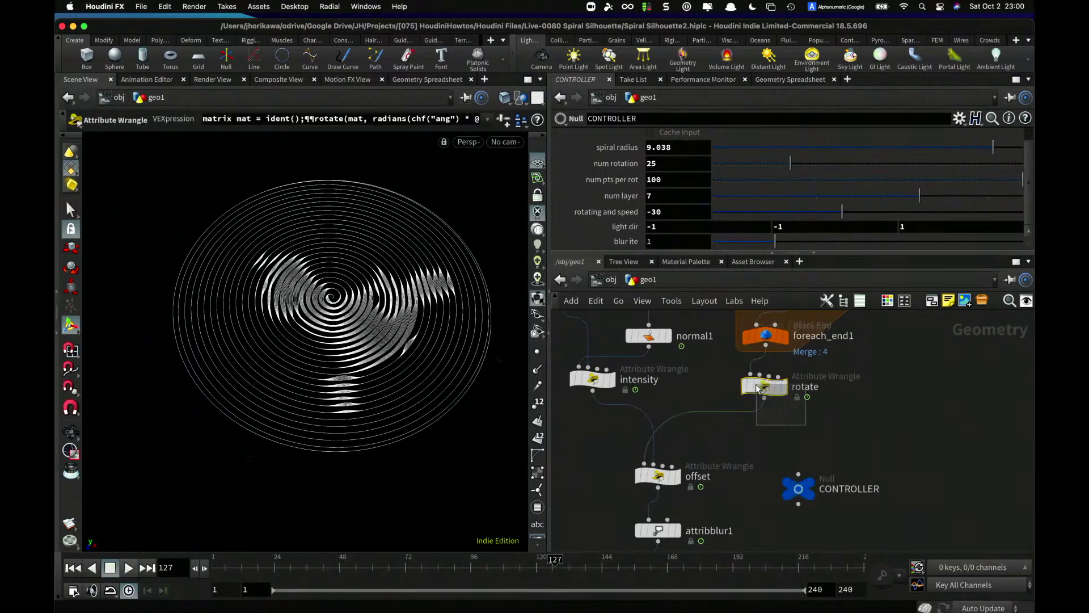
click(658, 476)
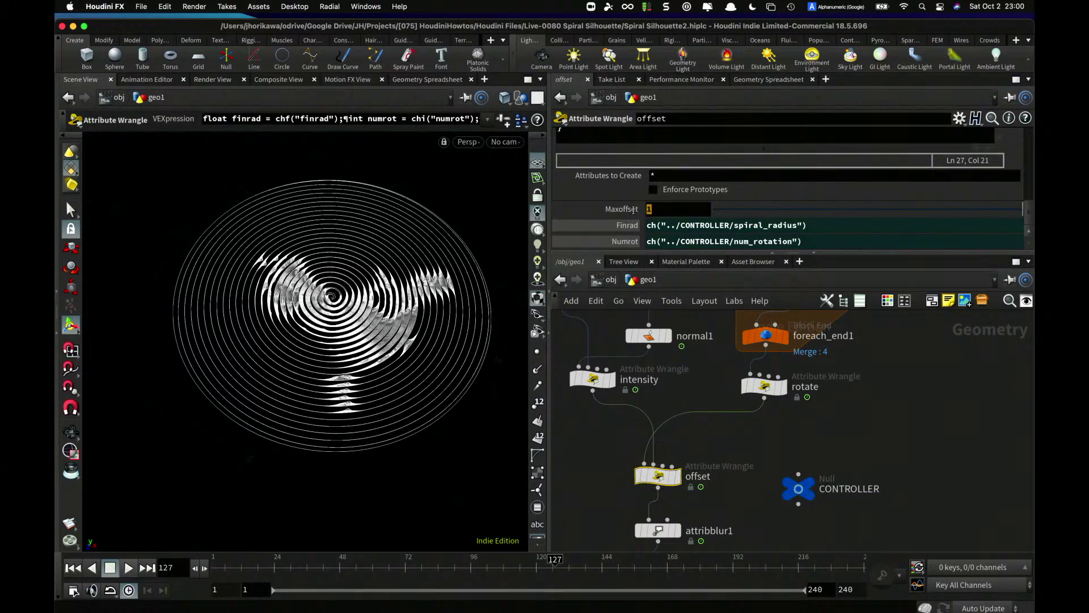
scroll(814, 437, up, 1)
drag(799, 505, 797, 480)
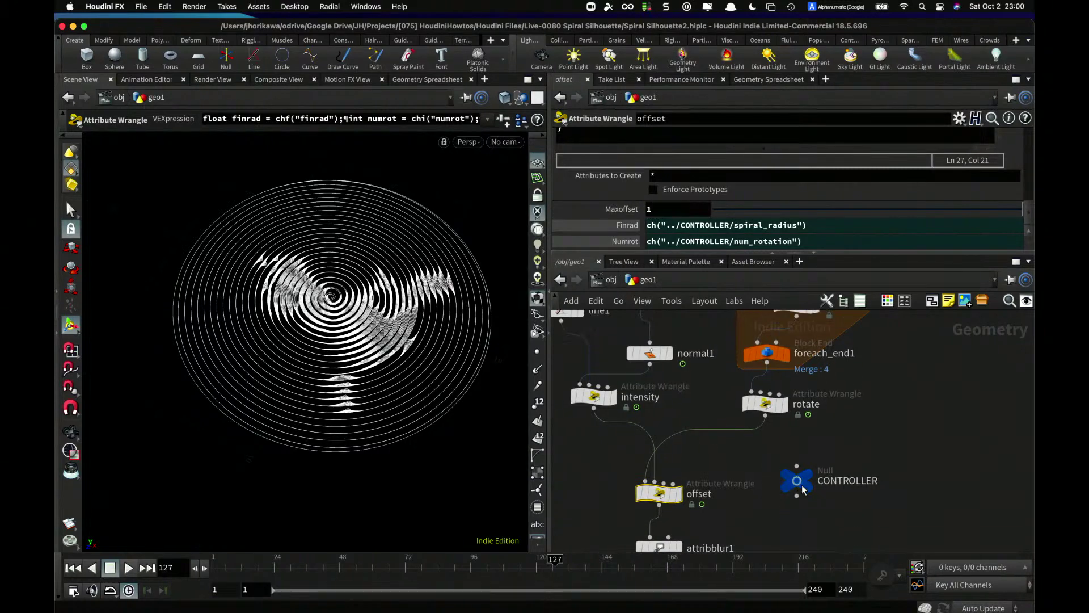
click(959, 118)
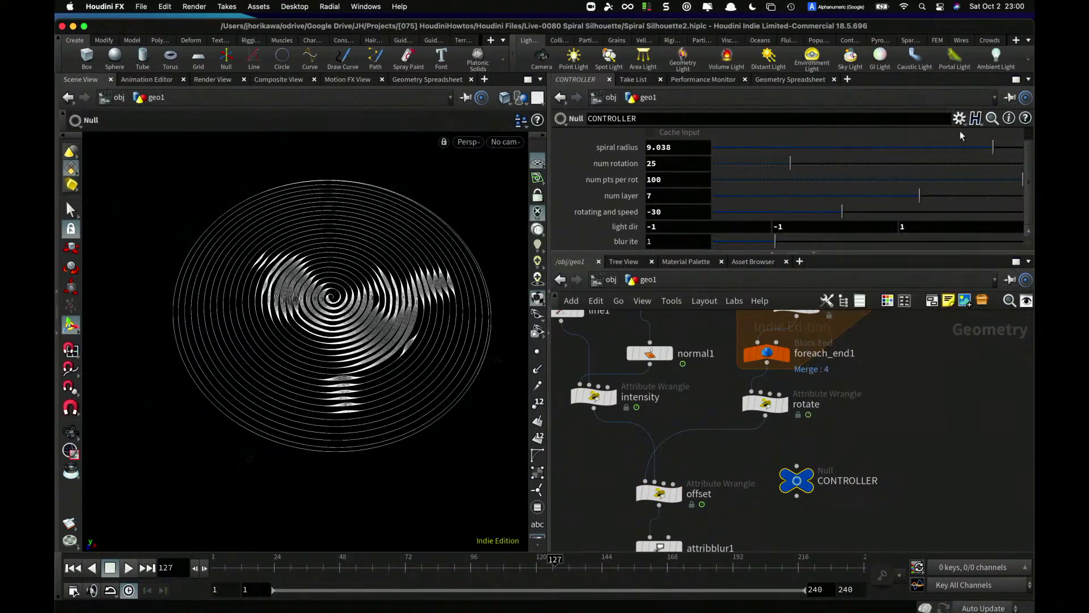
click(959, 134)
click(658, 495)
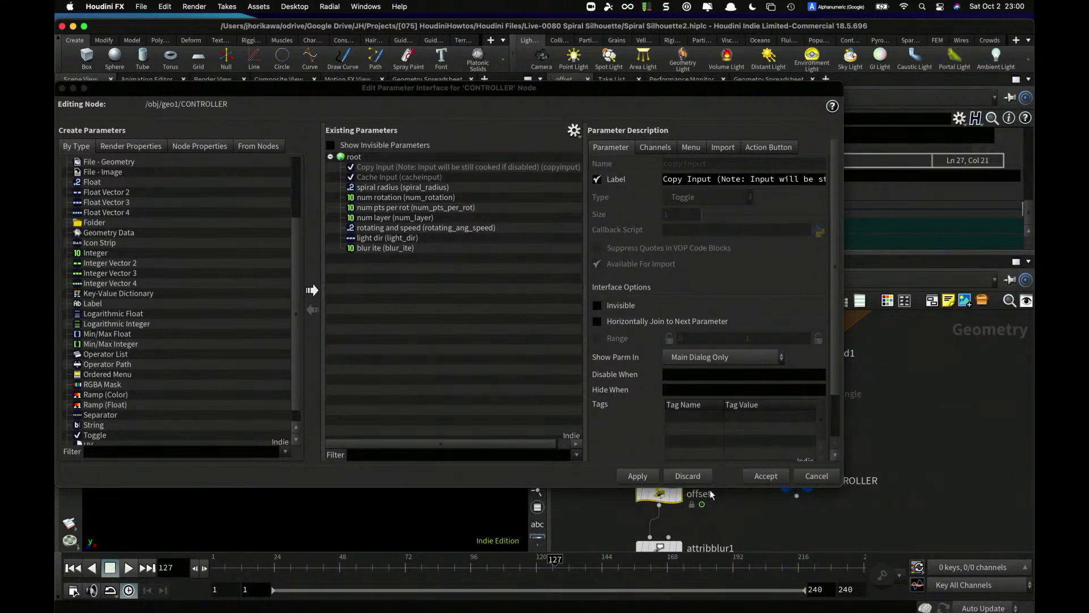
click(574, 131)
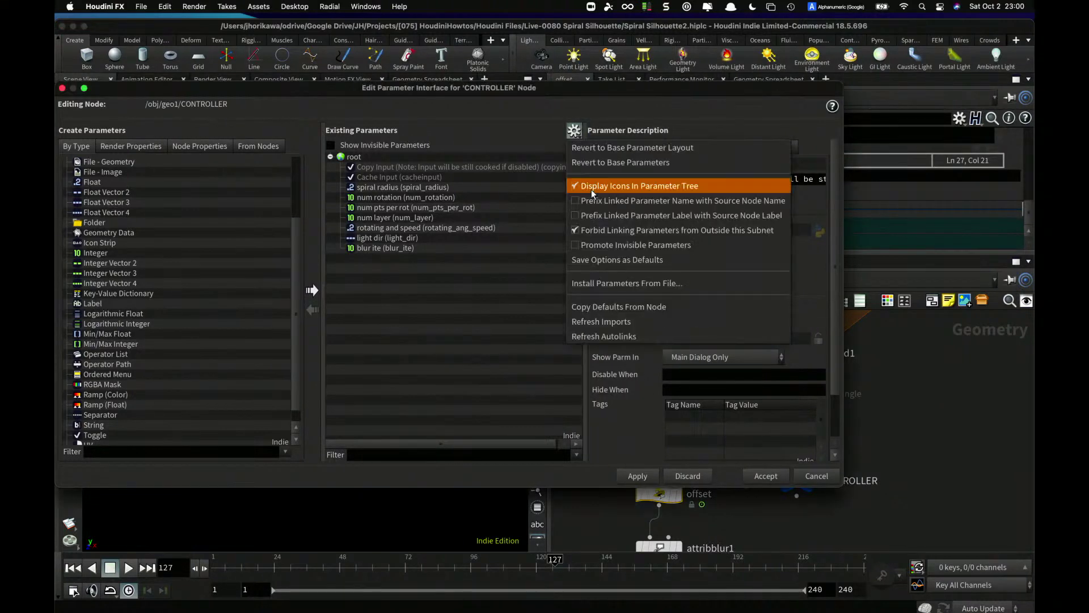
click(593, 228)
drag(635, 89, 354, 101)
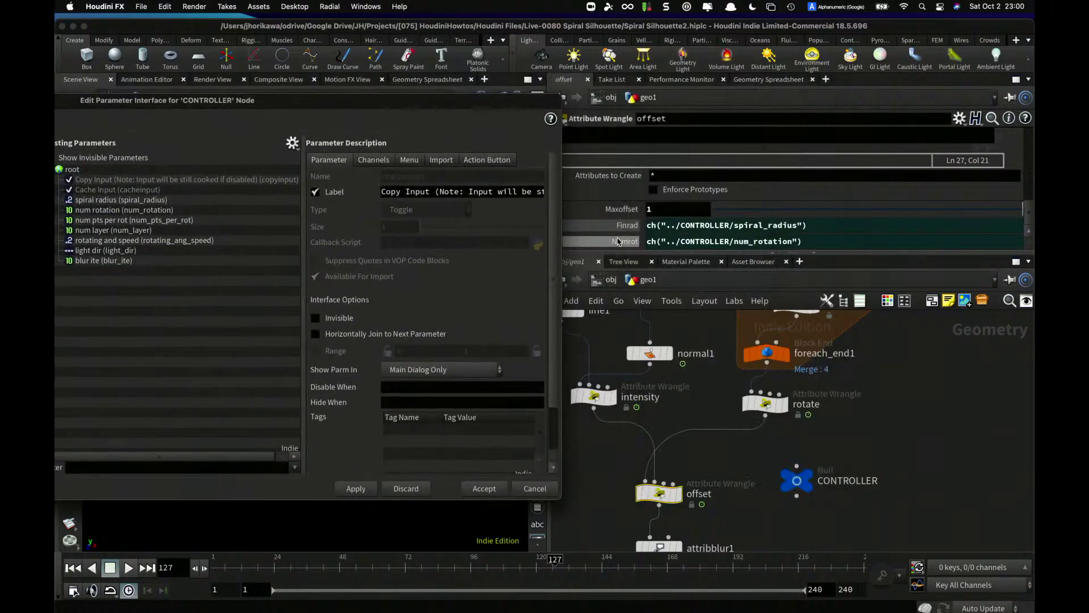
drag(620, 208, 160, 258)
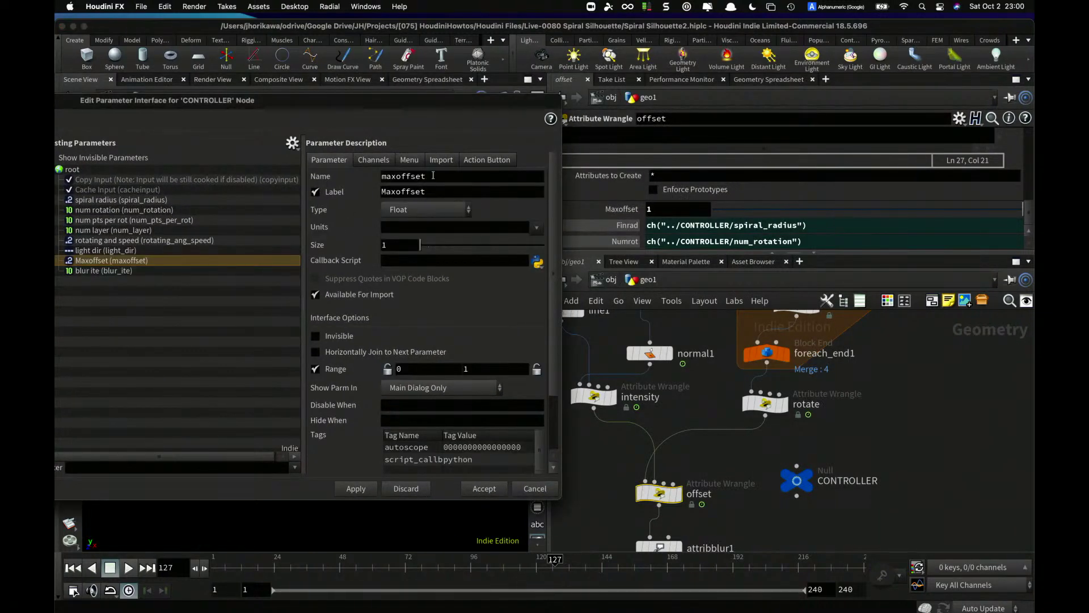
- Name the new CONTROLLER parameter offset_ratio, label it "offset ratio", and accept the interface changes
text(offst_ra)
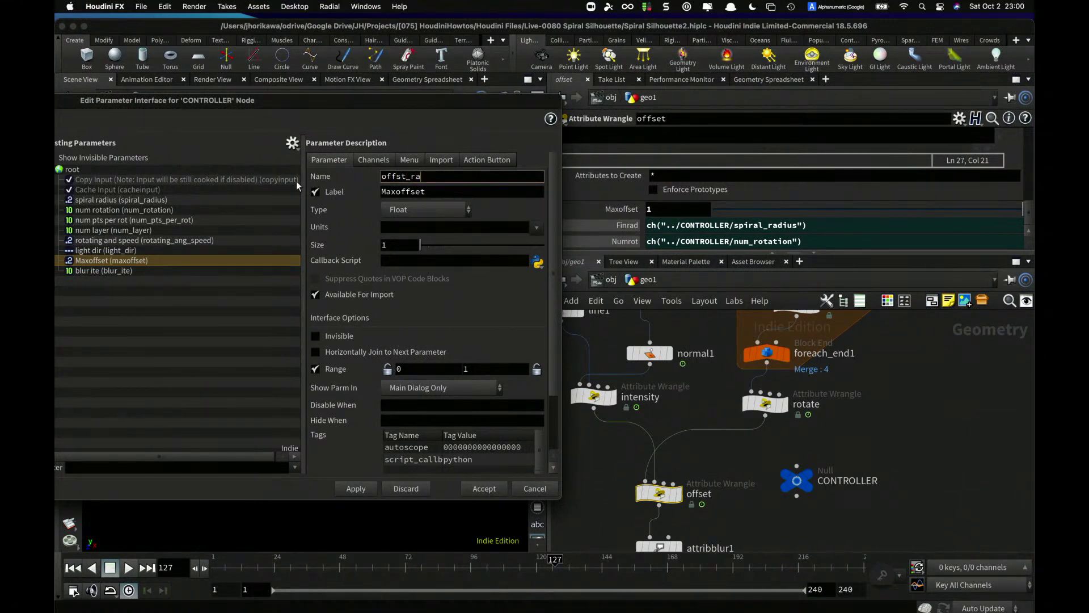
key(BackSpace)
key(BackSpace)
key(BackSpace)
text(et_ratio)
key(Tab)
text(offset ratio)
key(Return)
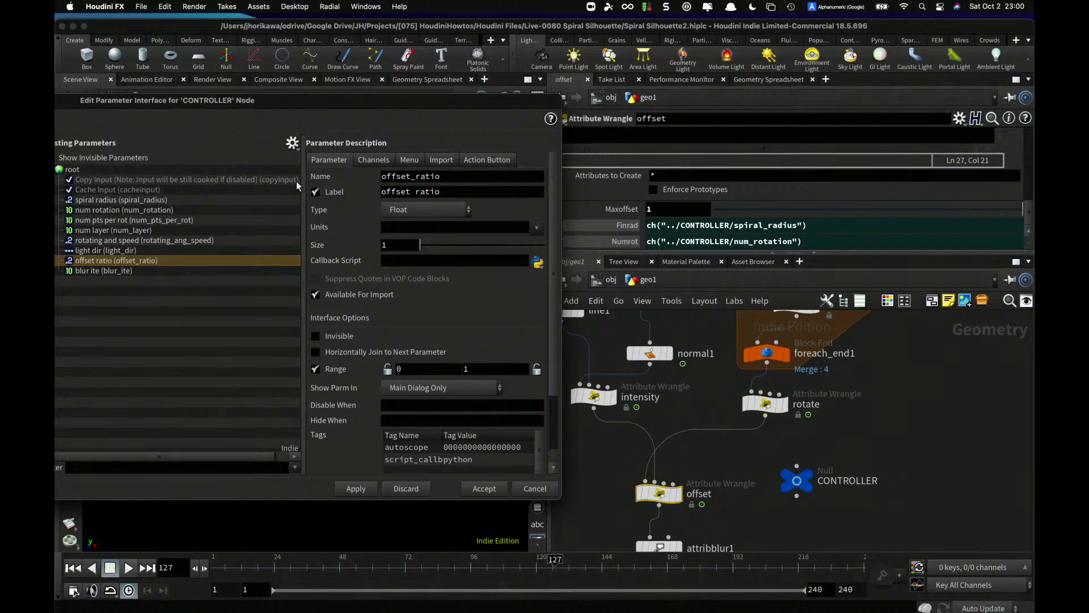
click(474, 491)
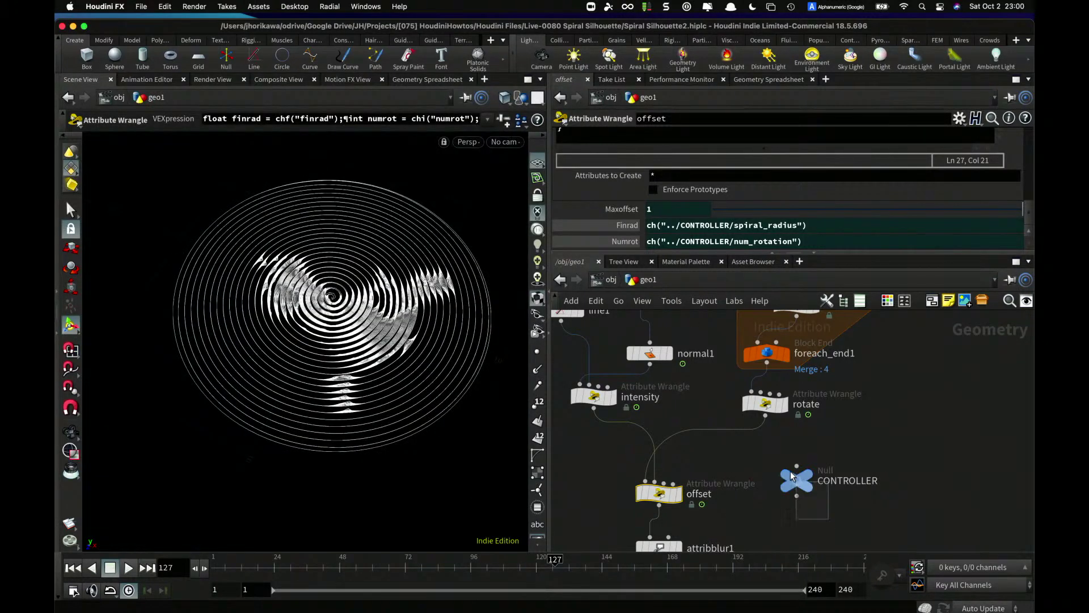
- Set the CONTROLLER's offset ratio to 0.4501, play the animation, and raise the ratio to 0.5984
click(791, 476)
scroll(880, 230, down, 3)
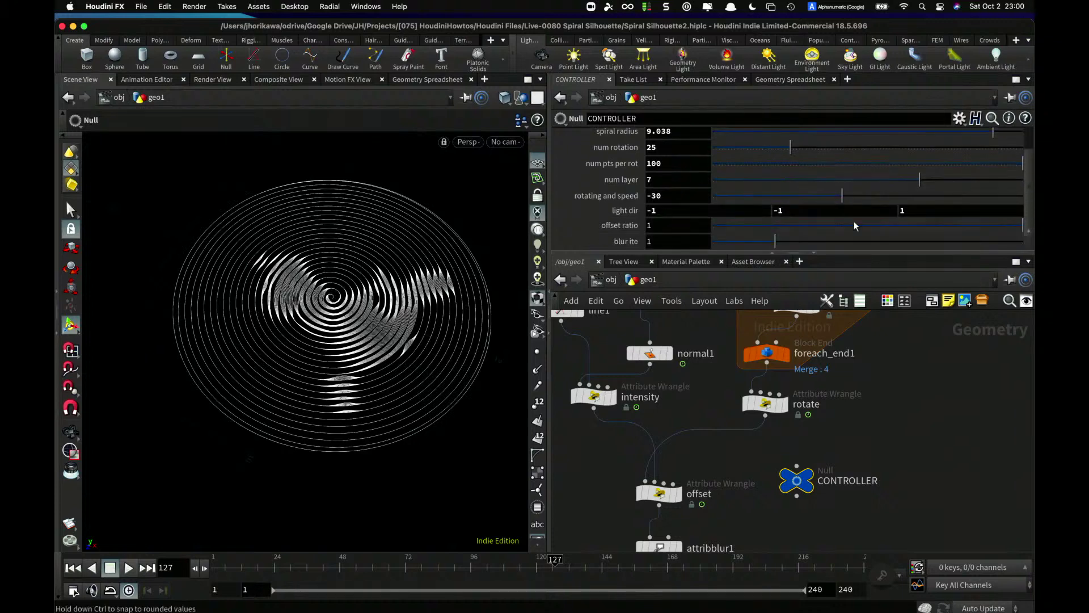
mouse_move(856, 226)
mouse_down()
mouse_move(882, 230)
mouse_move(847, 234)
mouse_up()
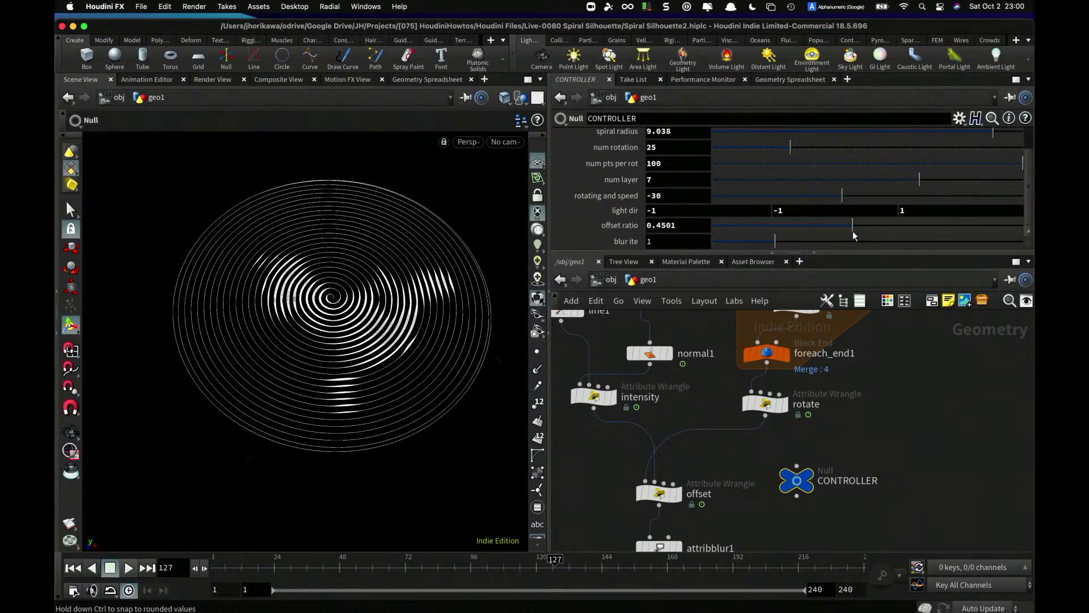
click(128, 568)
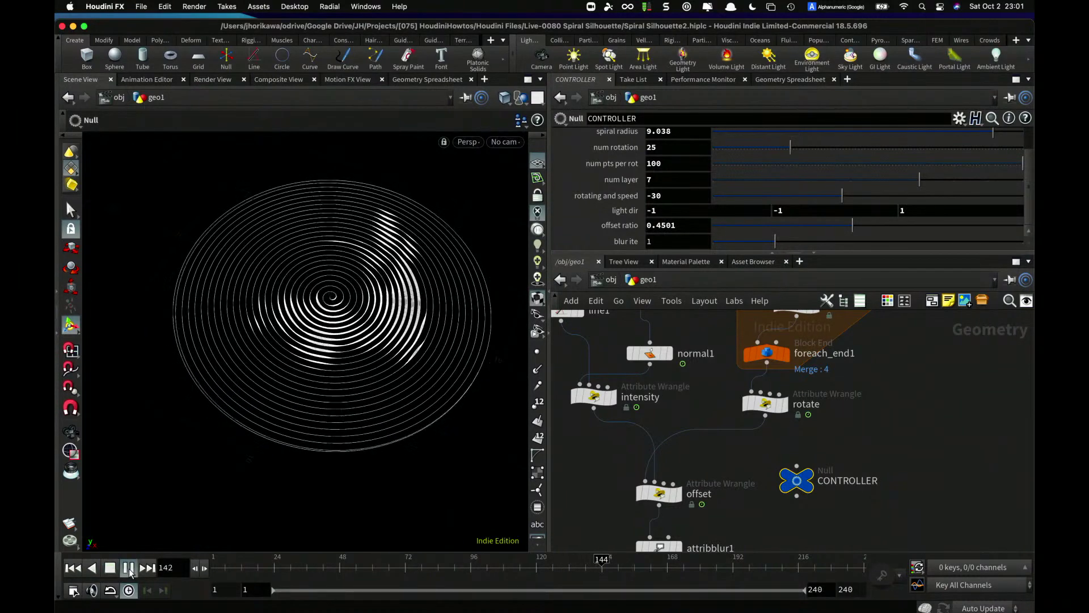
drag(847, 232, 945, 223)
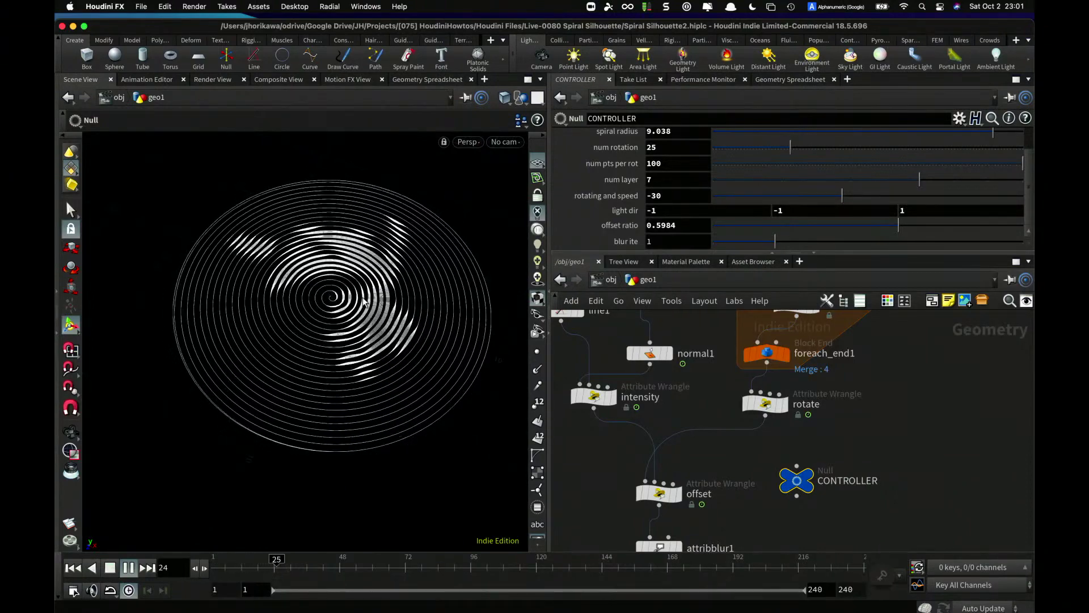
- Reduce the CONTROLLER's num layer to 5, stop playback and scrub to frame 112
key(Escape)
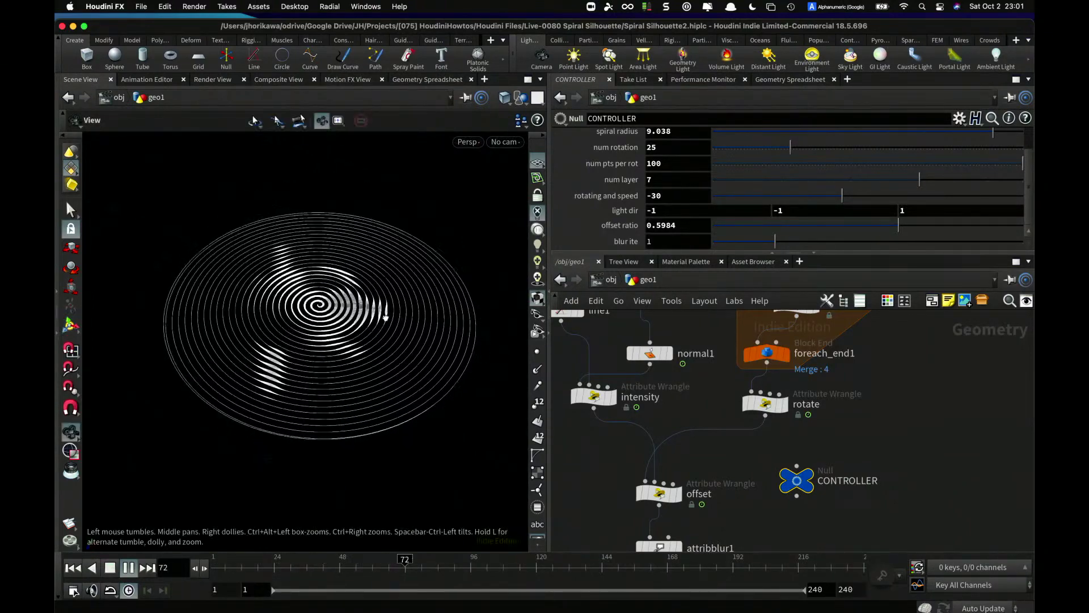
right_drag(366, 323, 415, 309)
key(Return)
drag(919, 179, 851, 185)
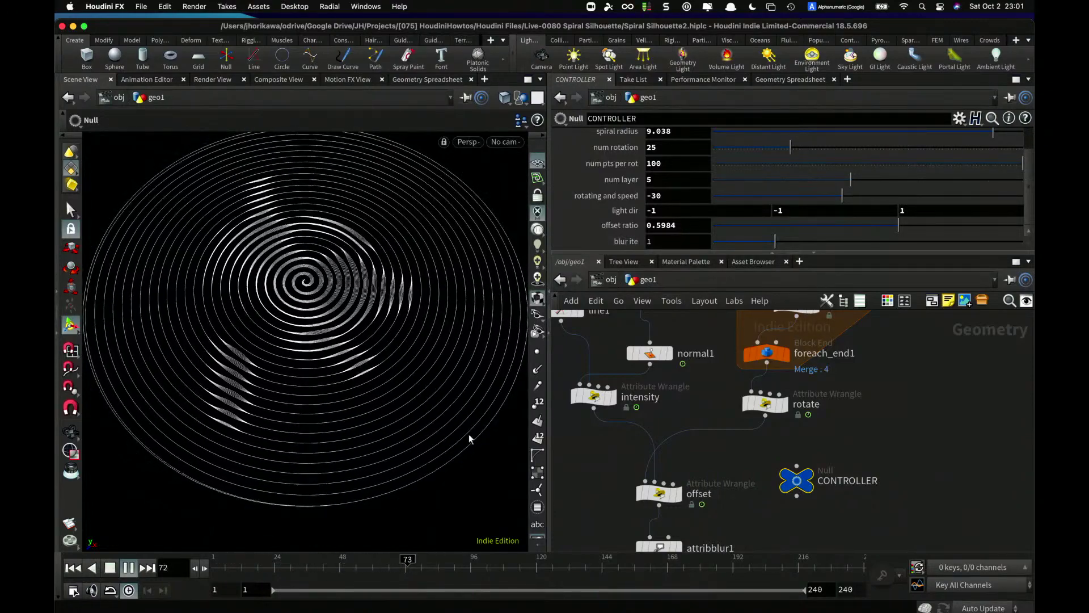
drag(295, 561, 514, 560)
- Add the line dotval = pow(dotval, chf("pow")); after the max line in the intensity wrangle's VEXpression
click(594, 397)
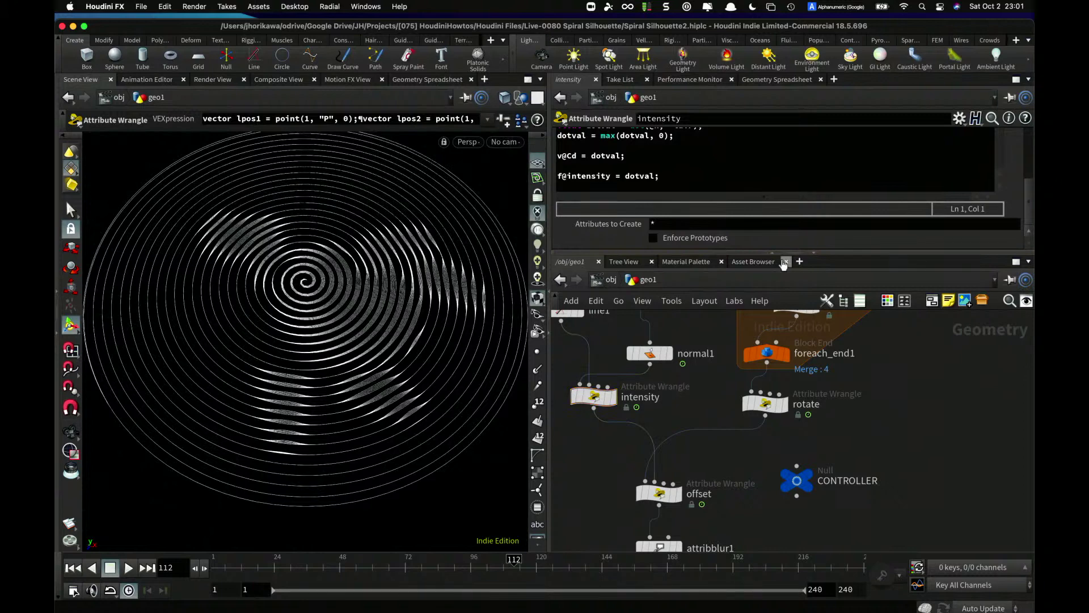
drag(821, 256, 821, 325)
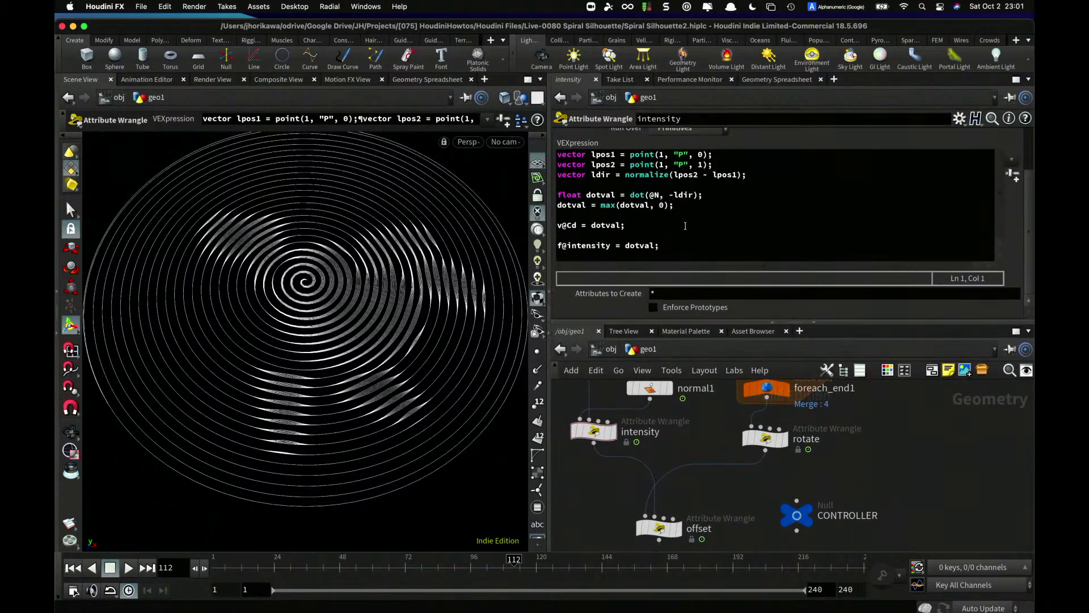
click(697, 208)
drag(697, 208, 548, 209)
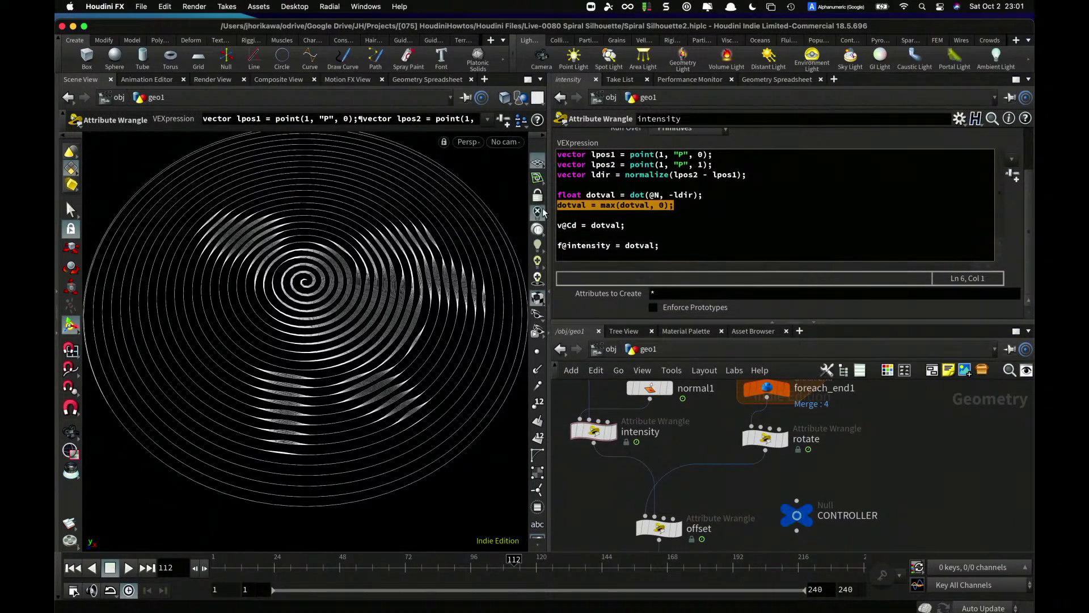
click(609, 207)
key(Return)
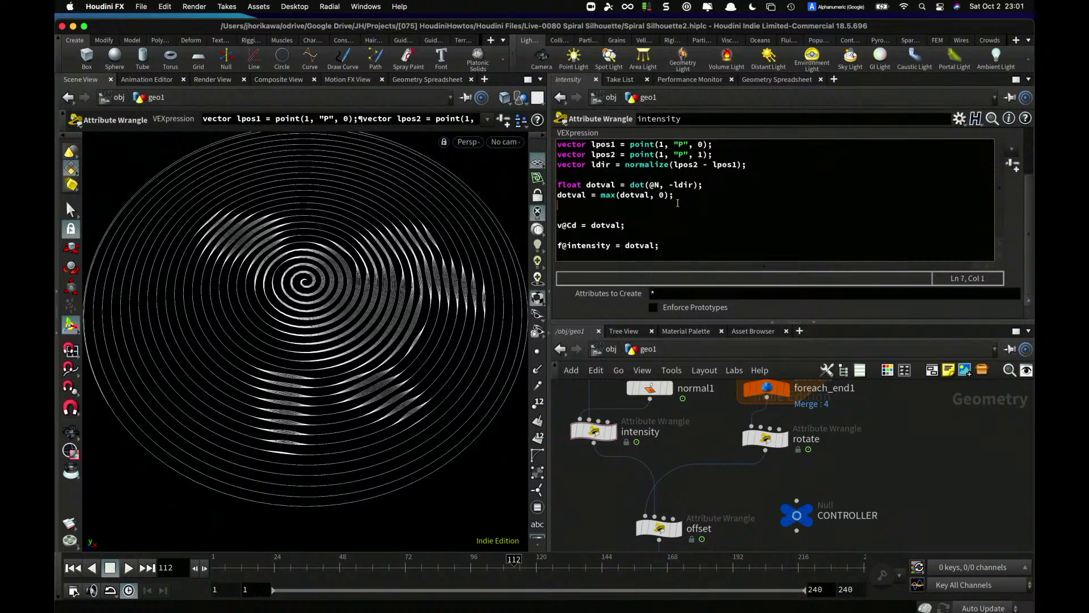
text(dotval = pow()
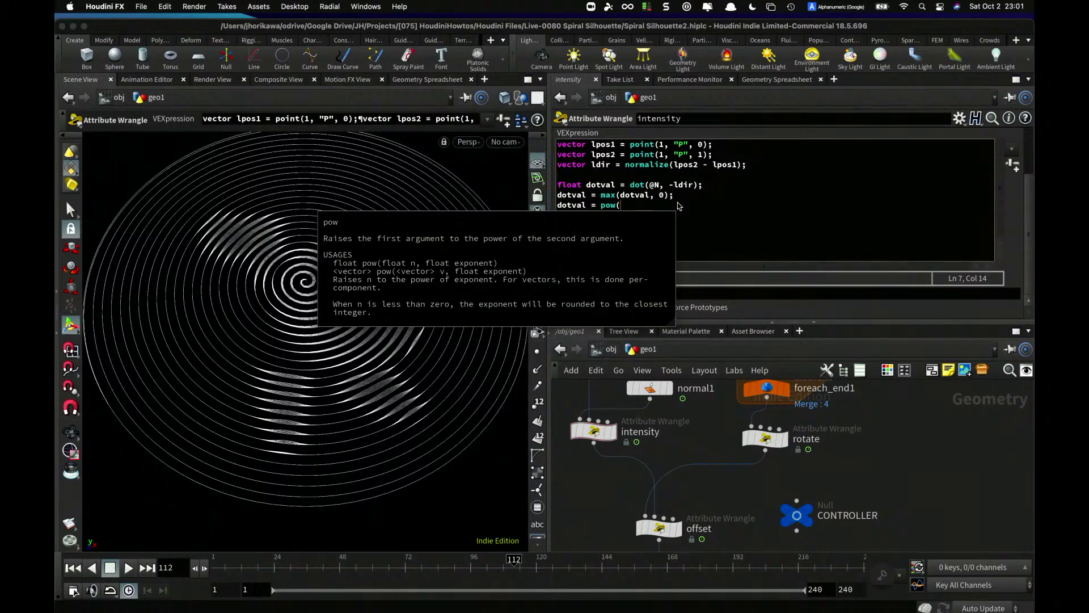
text(dot)
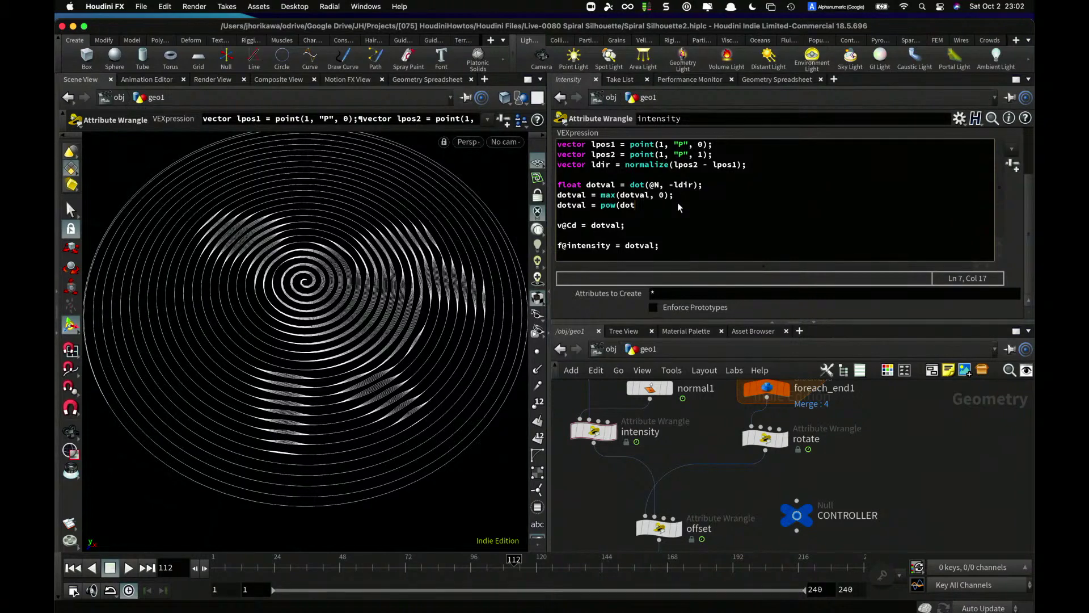
text(val)
text(, chf()
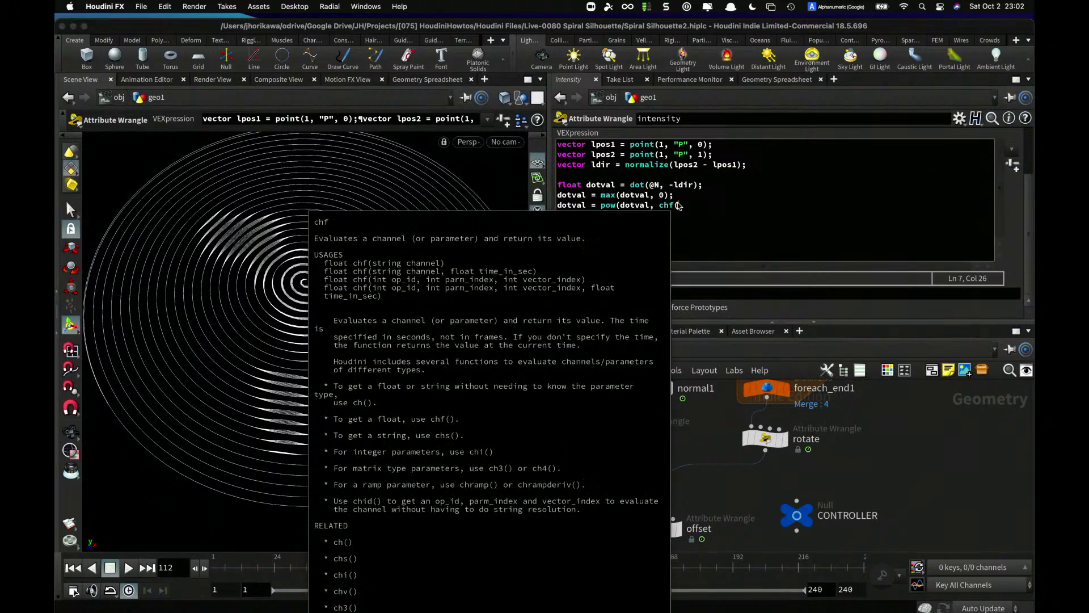
text("pow@))
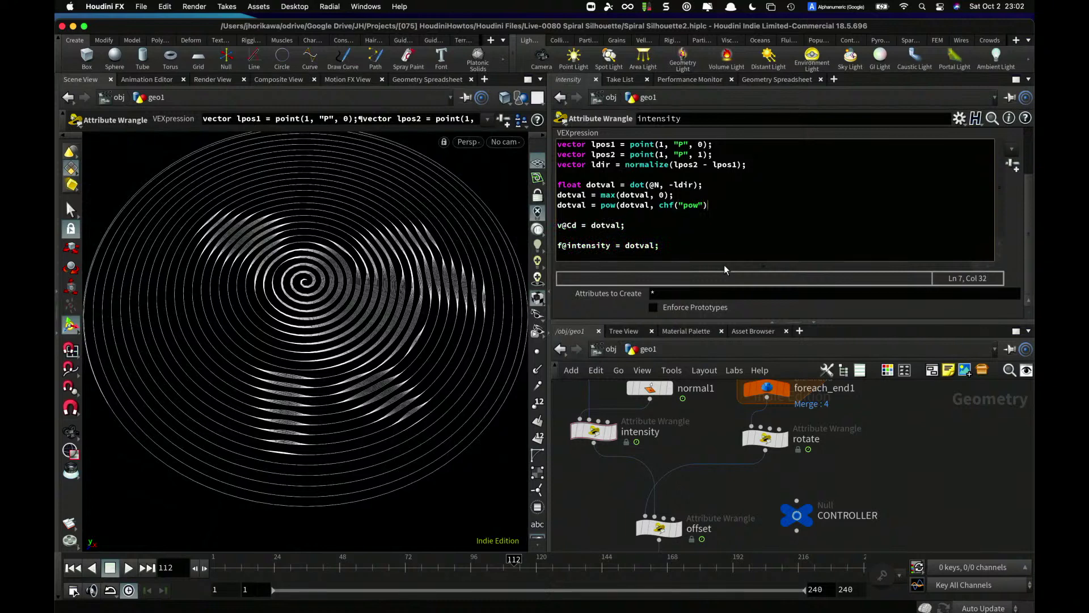
text();)
- Create the Pow parameter for the intensity wrangle's code, try it at 1, and set it to 2
click(1014, 165)
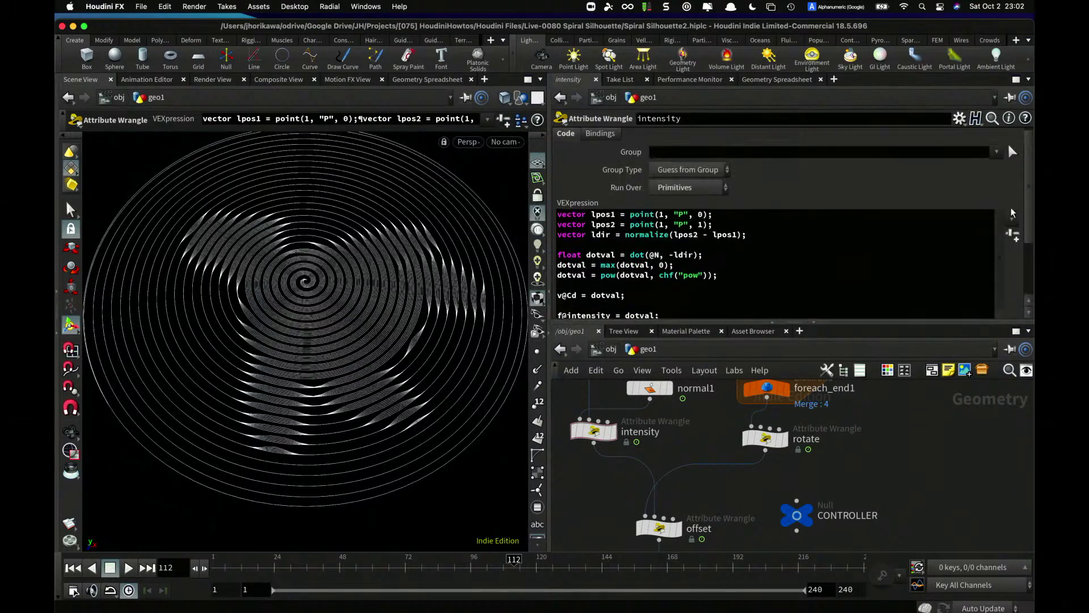
drag(714, 311, 1025, 314)
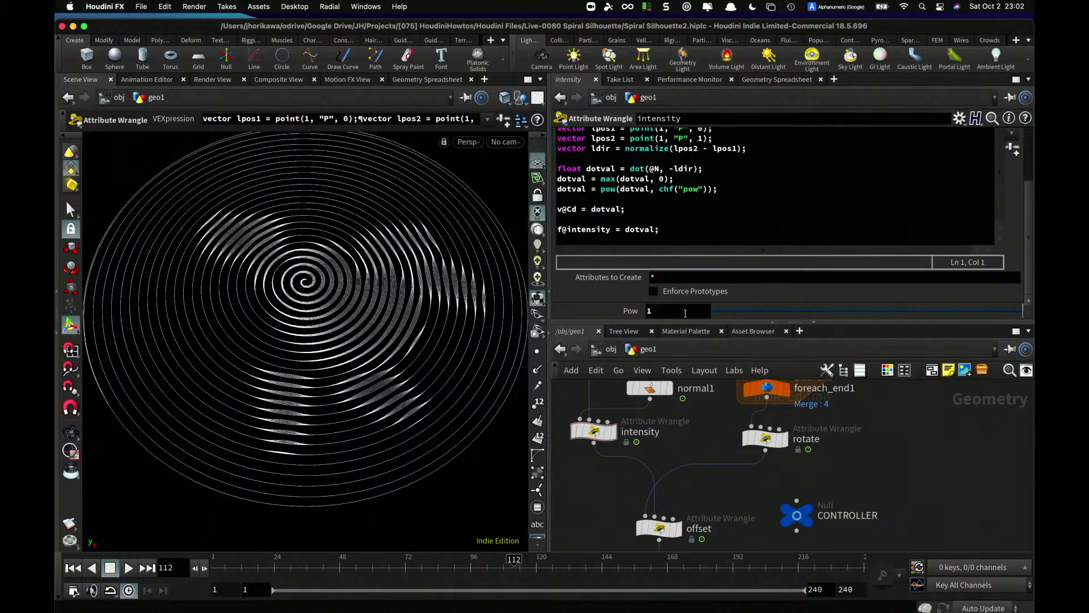
text(2)
key(Return)
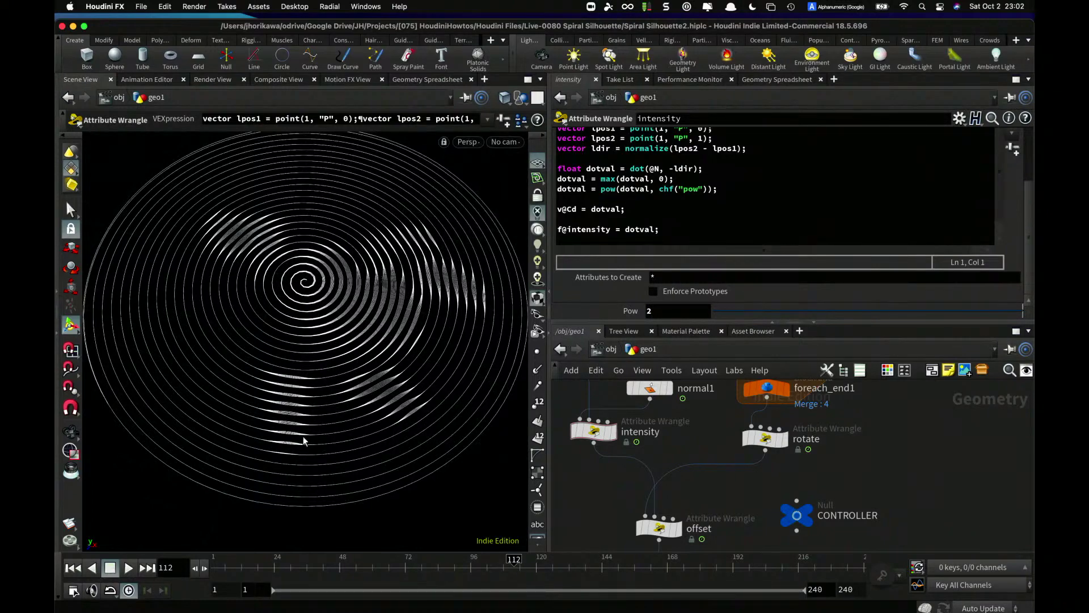
- Play the animation and try the intensity wrangle's Pow at 4, 0.3442 and 0.2718
click(131, 568)
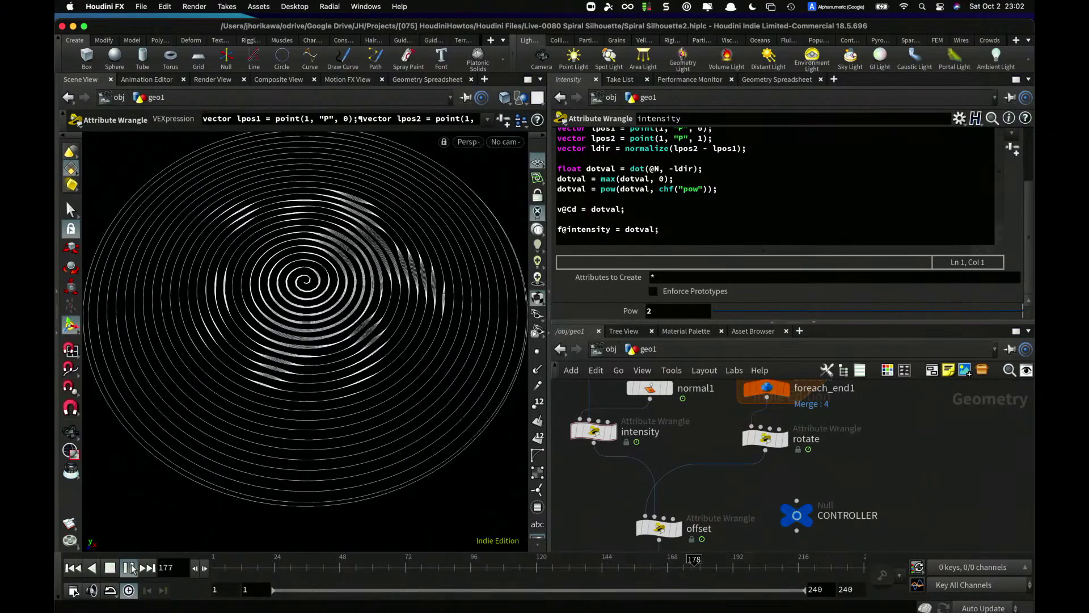
drag(697, 312, 607, 311)
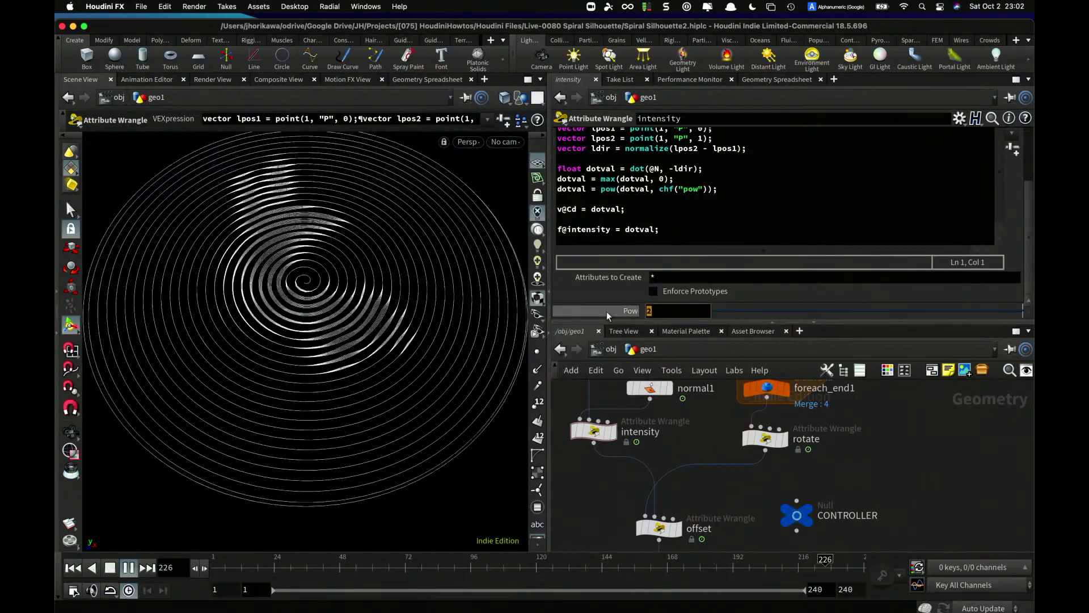
text(4)
key(Return)
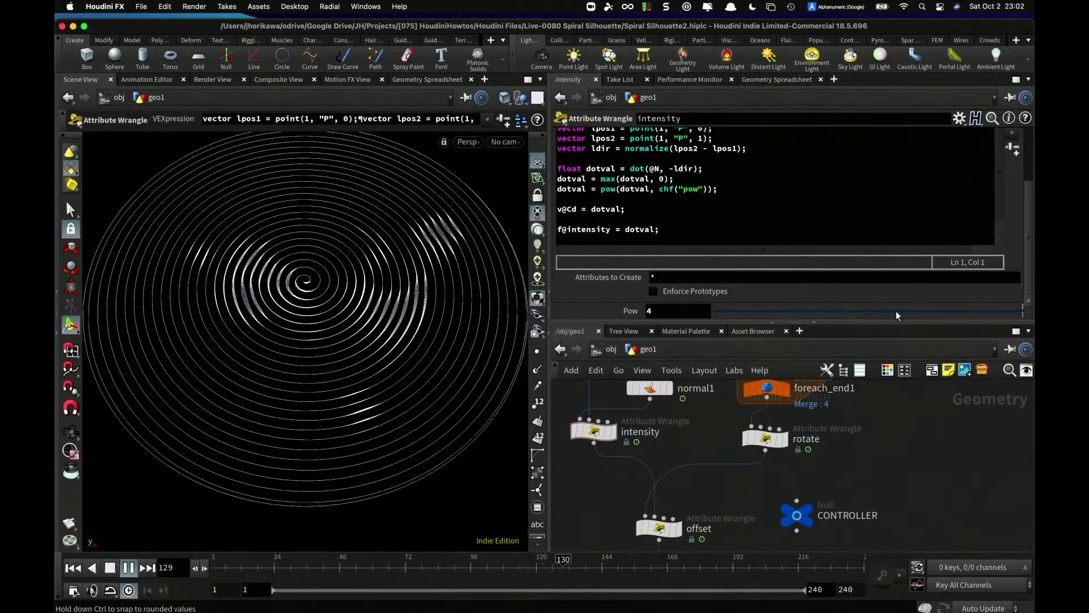
click(902, 311)
click(808, 314)
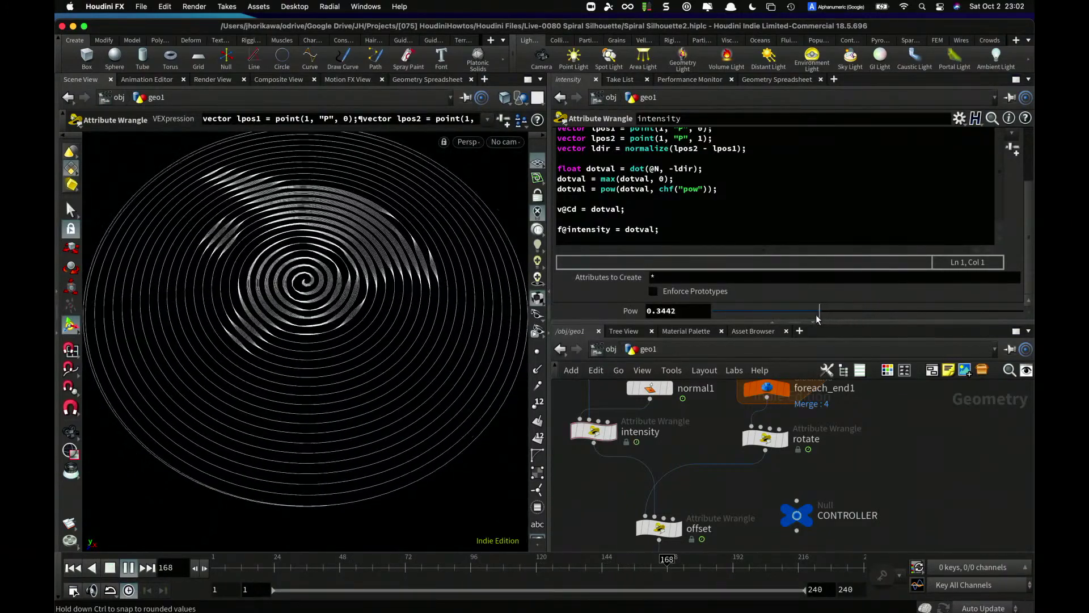
click(797, 311)
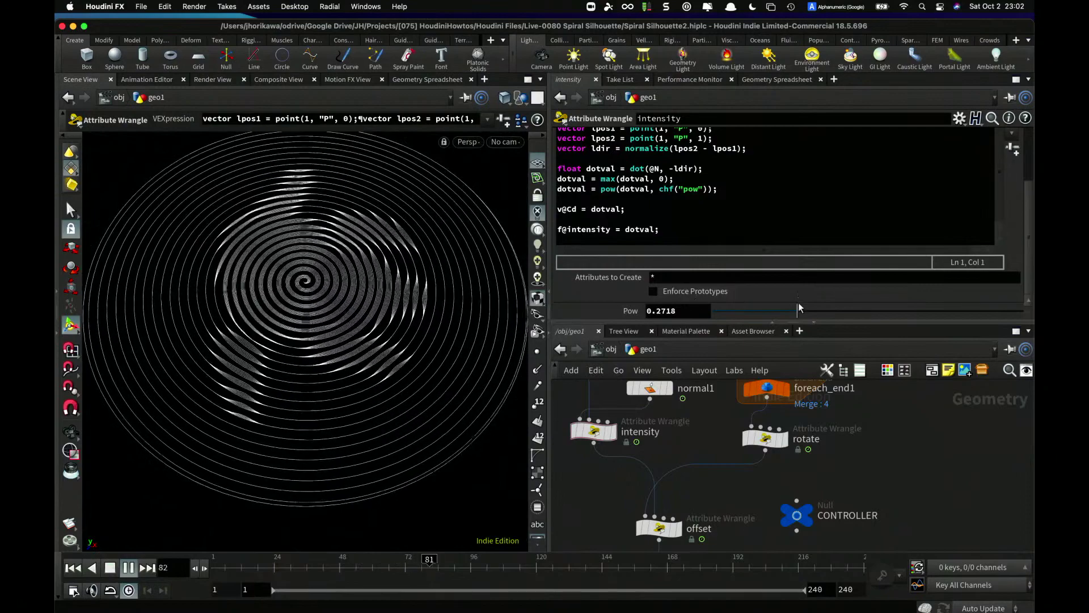
- Set the intensity wrangle's Pow to 1, stop playback and go to frame 10
click(1004, 311)
drag(1004, 313, 1025, 313)
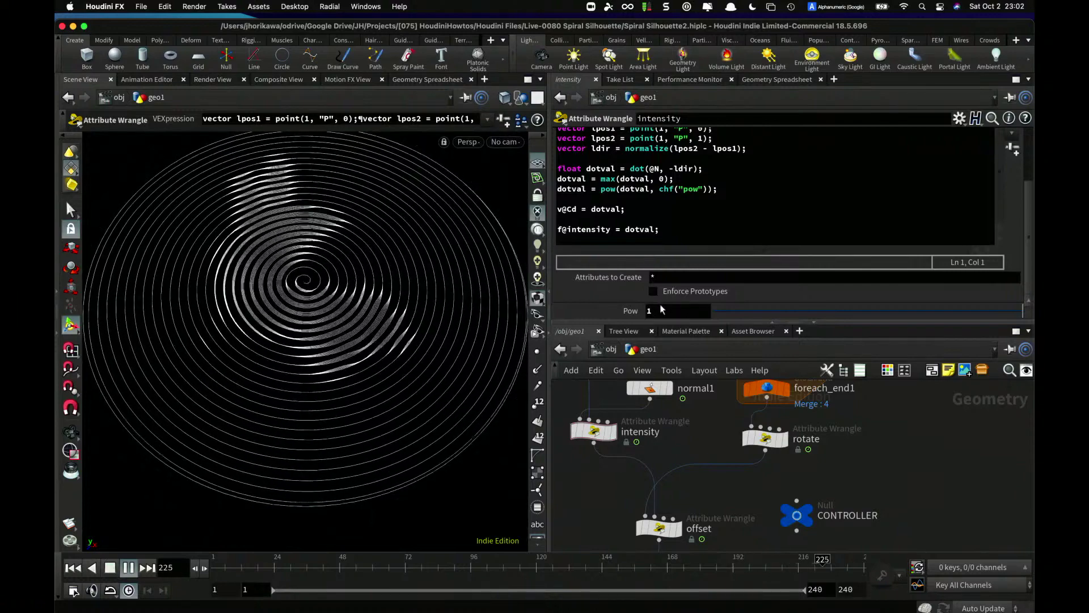
click(238, 570)
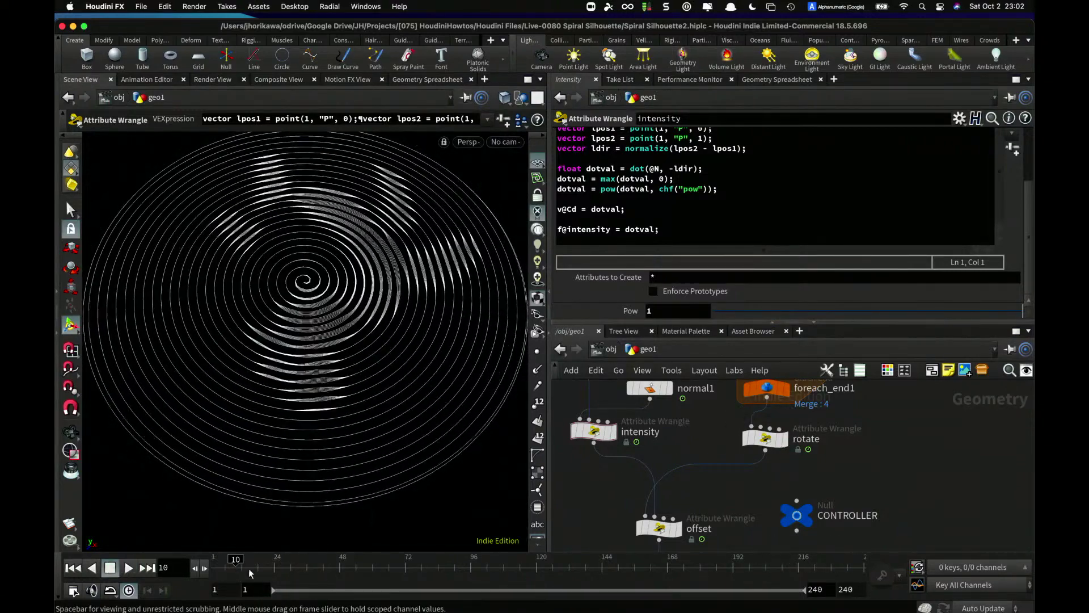
- Add the intensity wrangle's Pow parameter to the CONTROLLER's parameter interface, between light dir and offset ratio
click(796, 514)
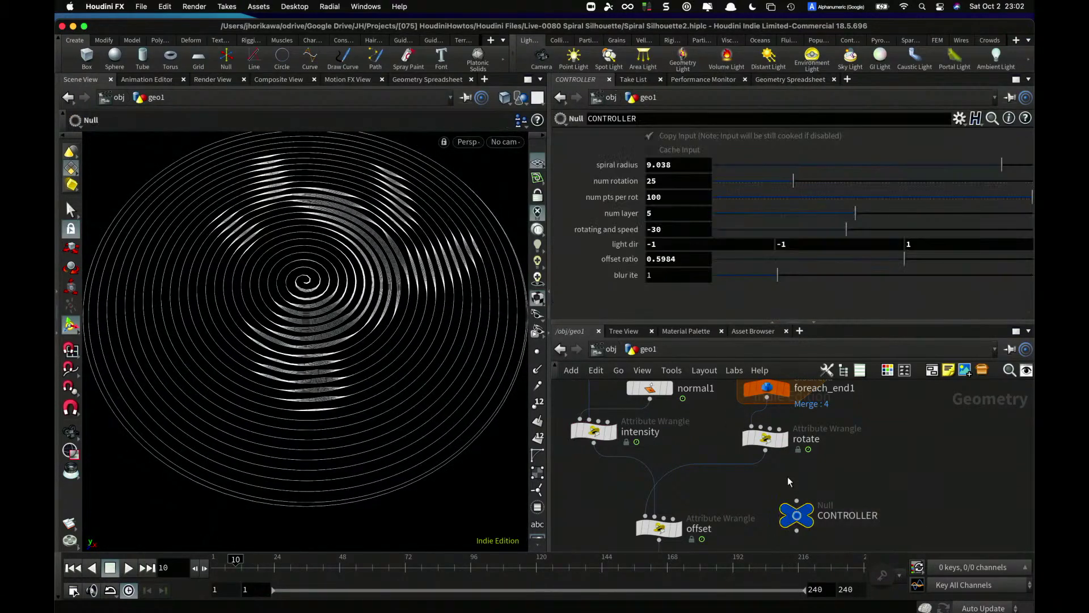
click(959, 118)
click(956, 134)
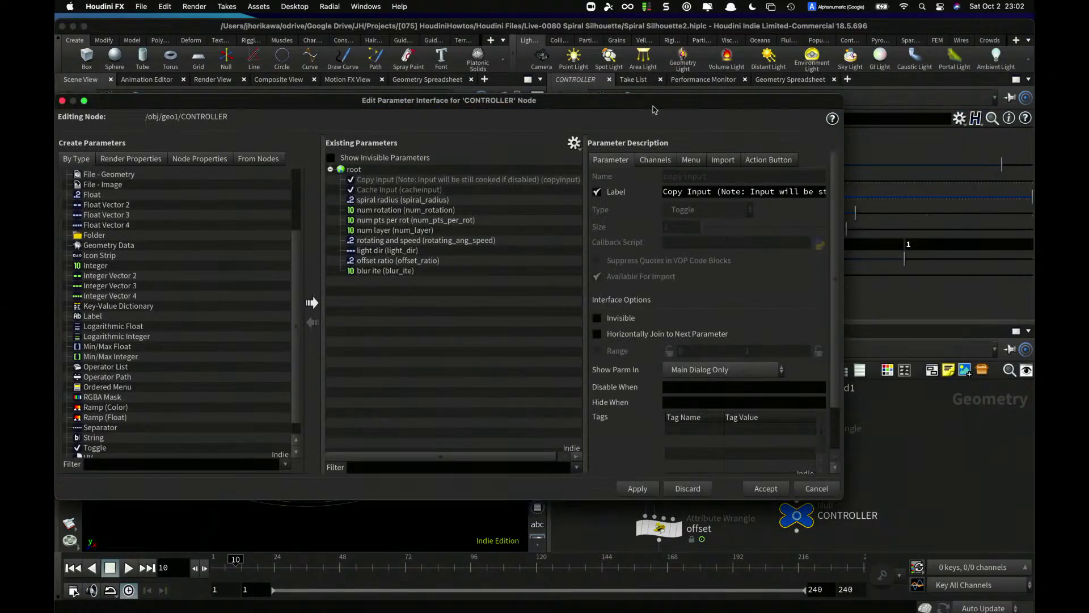
drag(652, 110, 467, 125)
click(388, 159)
click(397, 261)
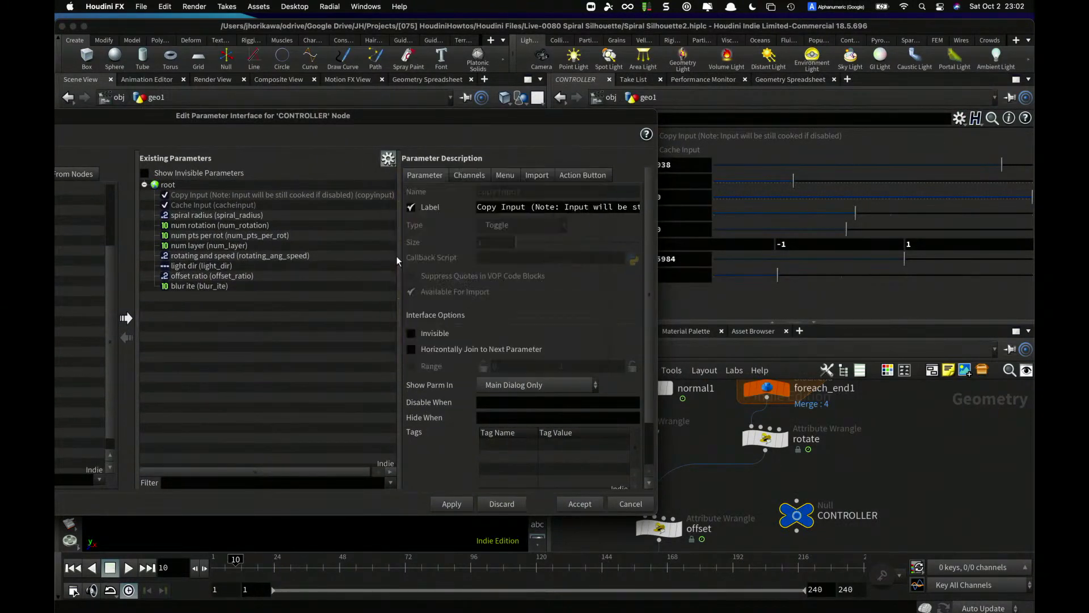
middle_drag(745, 456, 856, 463)
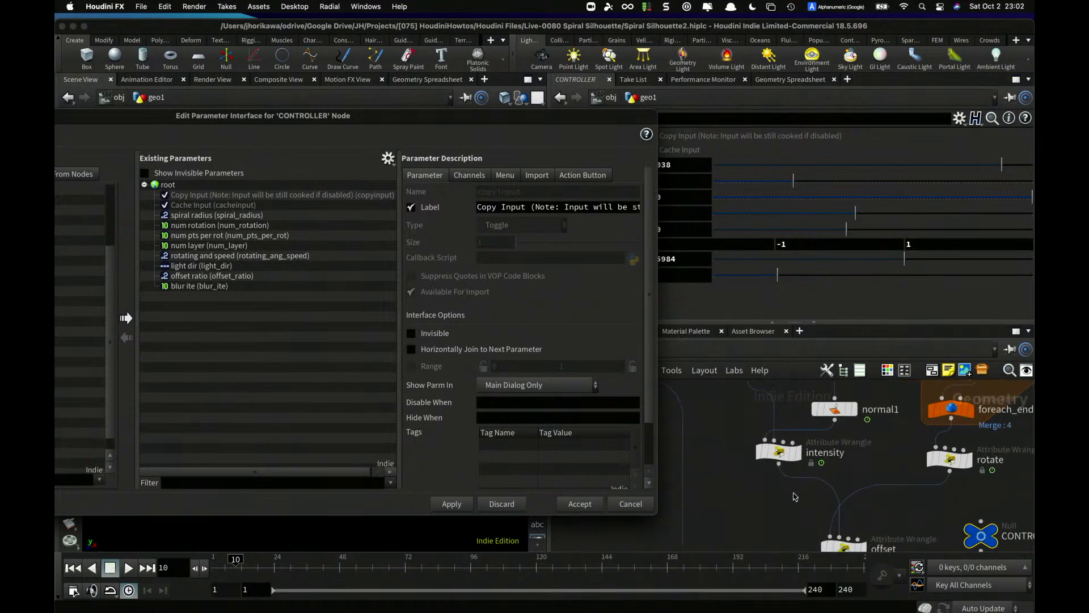
click(779, 452)
drag(592, 119, 515, 116)
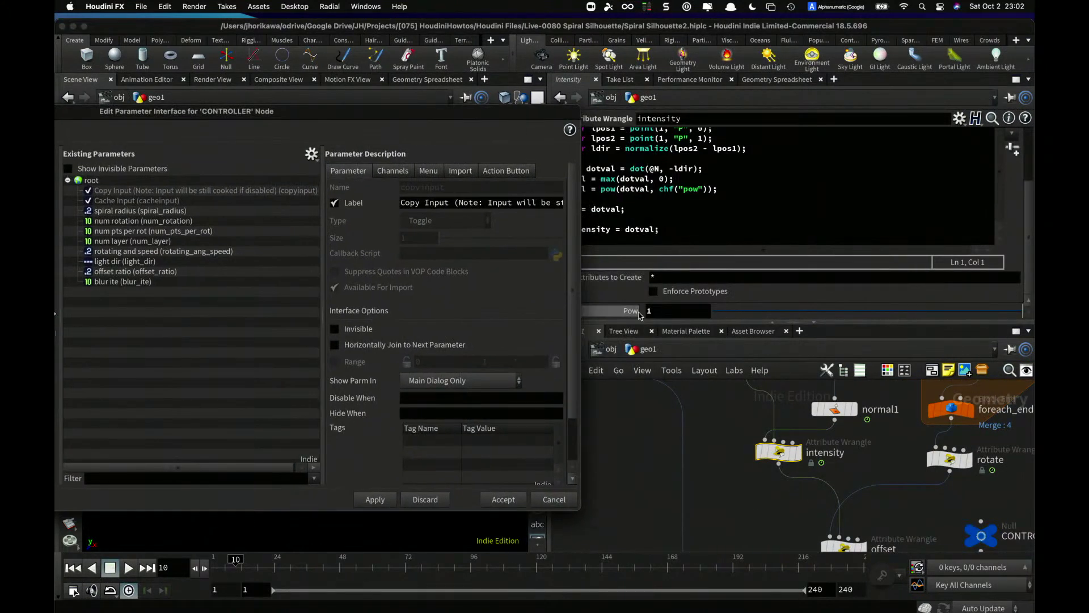
drag(194, 275, 193, 275)
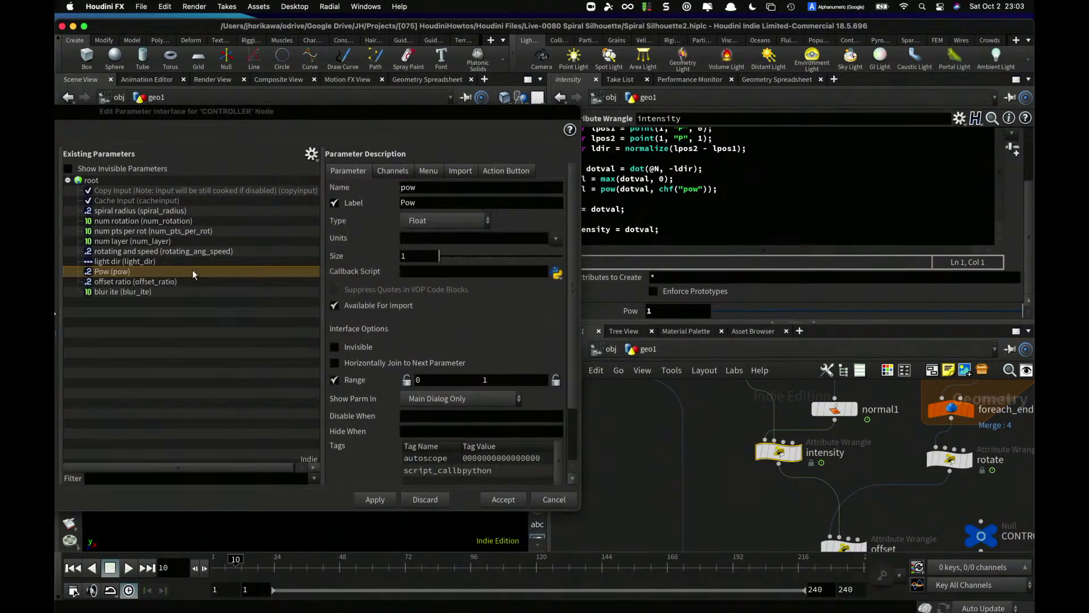
- Name the added CONTROLLER parameter intensity_pow, label it "intensity pow", set its range to 0–5 and accept the interface changes
text(in)
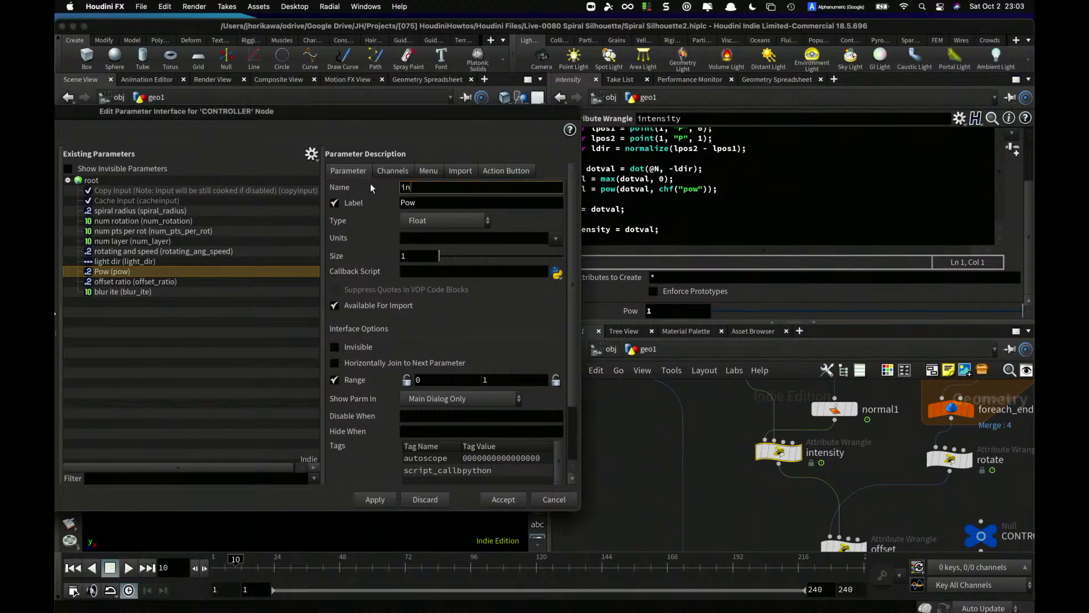
text(tensity_pow)
key(Tab)
text(intensity )
text(pos)
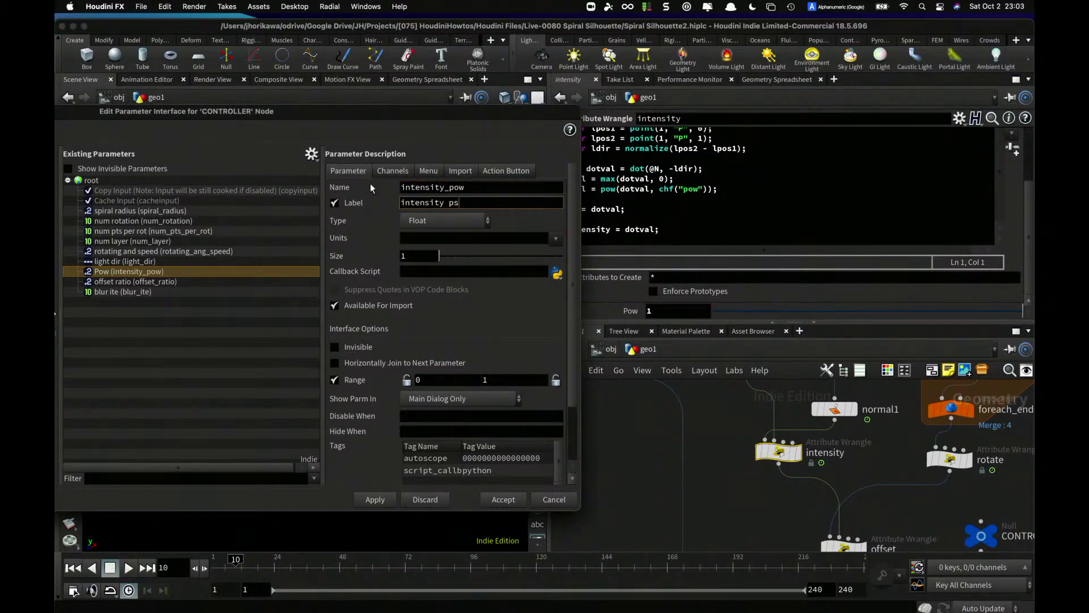
key(BackSpace)
text(w)
key(Return)
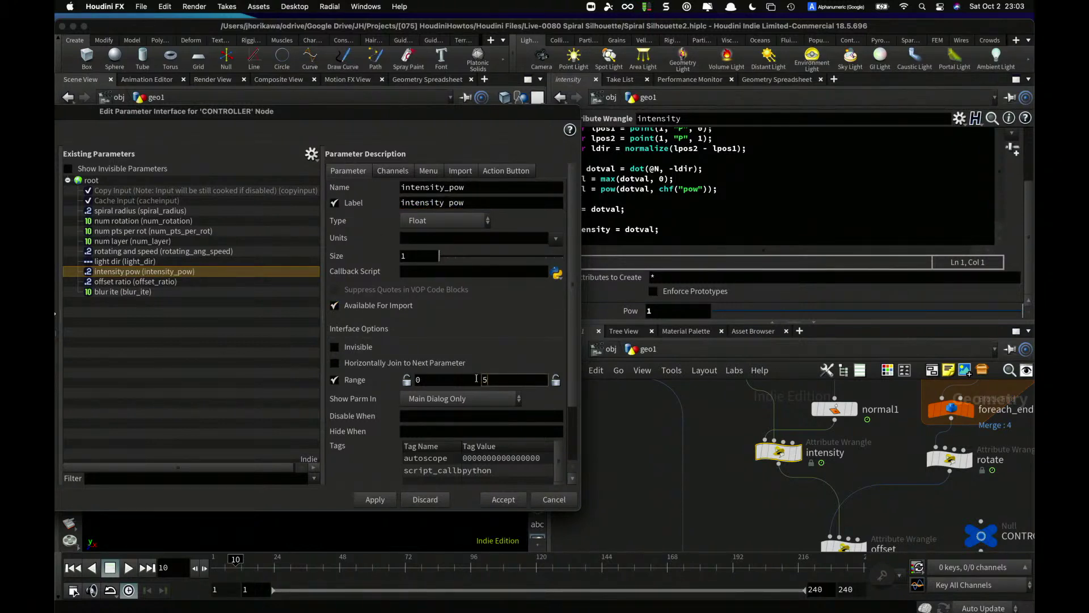
click(502, 500)
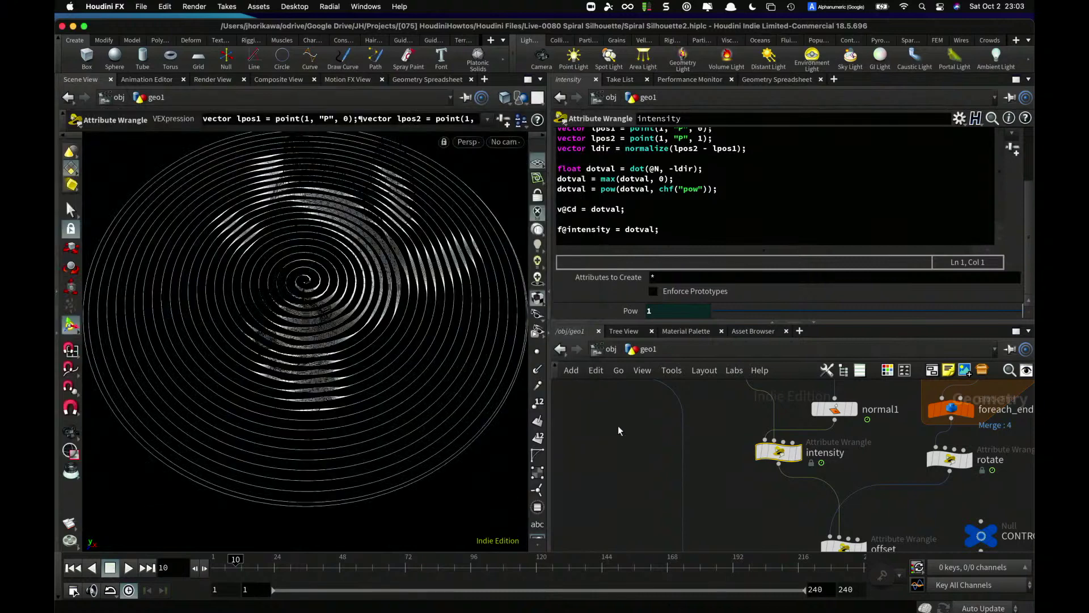
- Tilt the view of the spiral and widen the viewport pane
scroll(711, 414, down, 3)
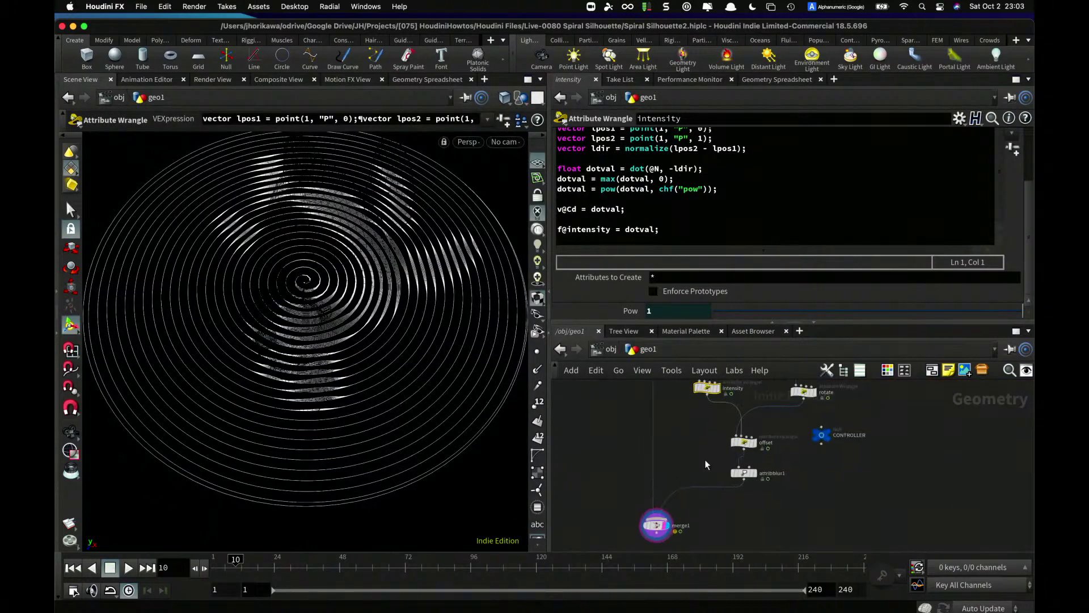
scroll(705, 464, down, 3)
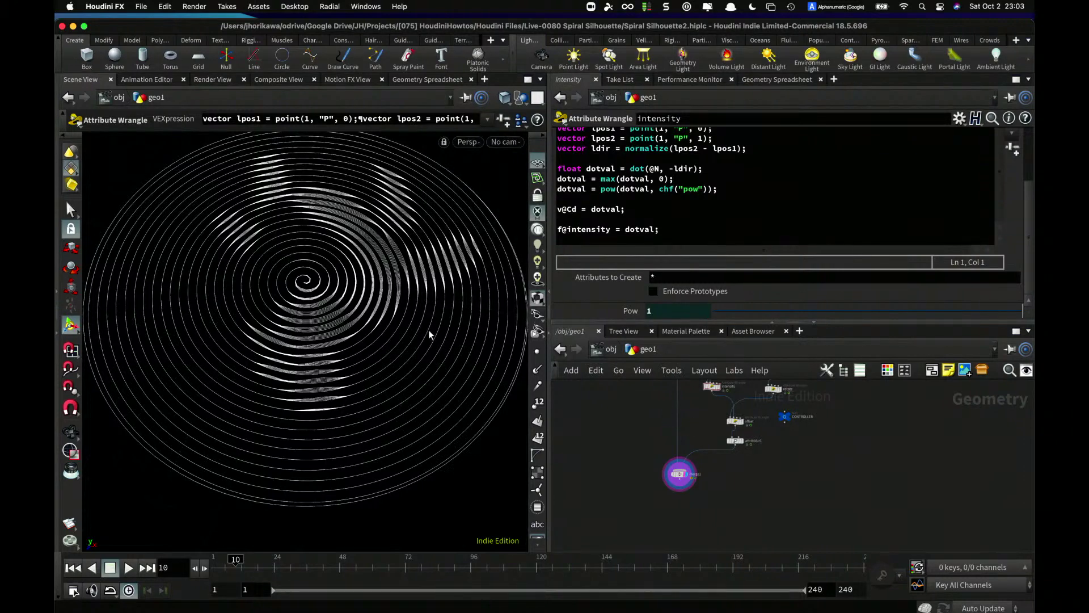
key(Escape)
drag(418, 287, 468, 292)
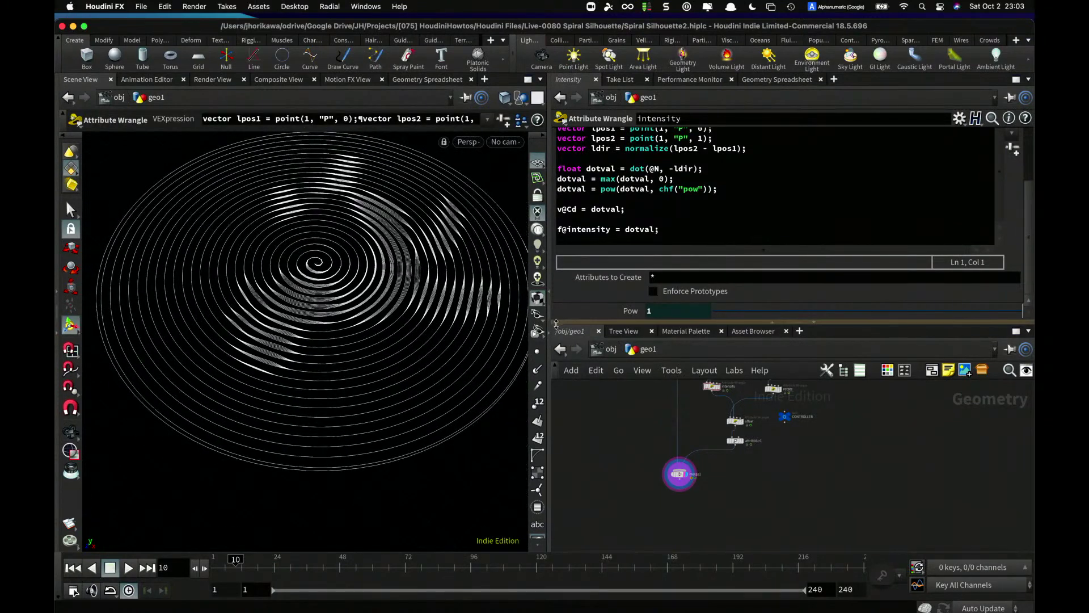
drag(548, 368, 640, 368)
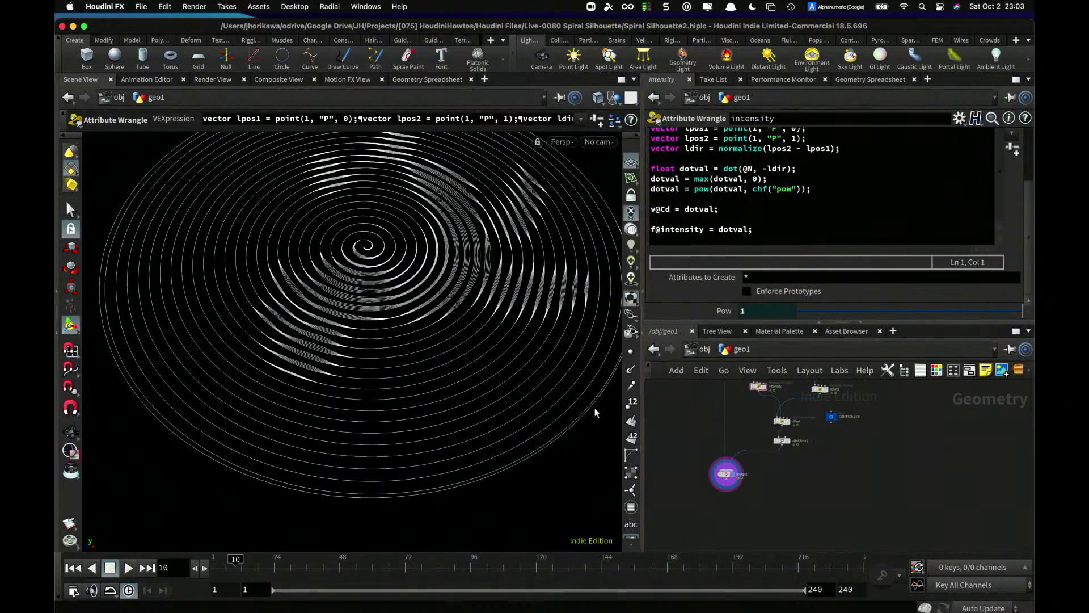
- Move the circle1 node below and to the left of the intensity wrangle in the network
scroll(811, 501, up, 10)
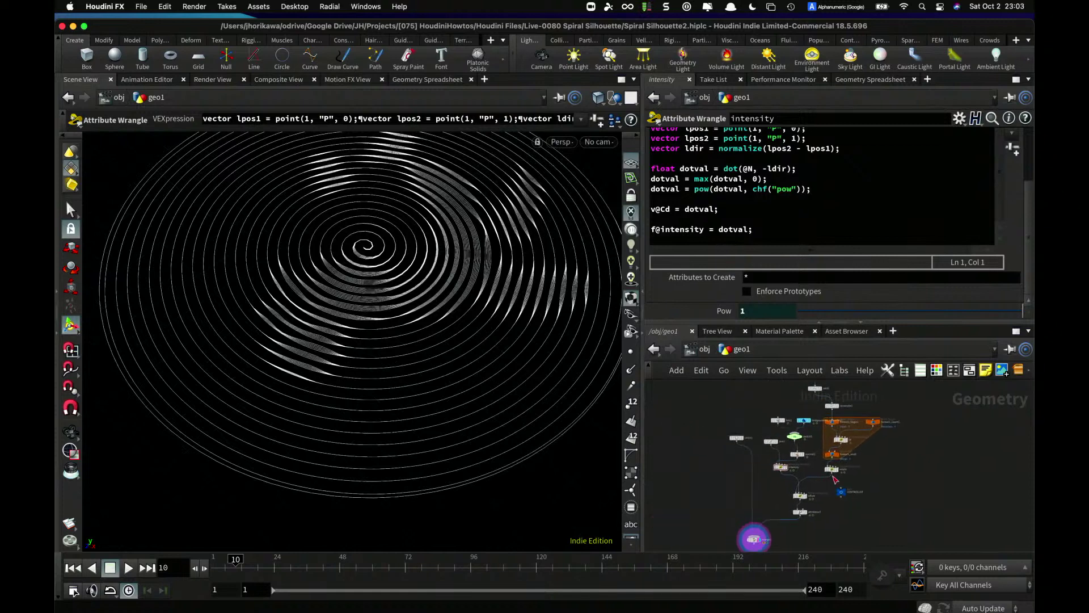
middle_drag(813, 419, 836, 439)
scroll(744, 463, up, 5)
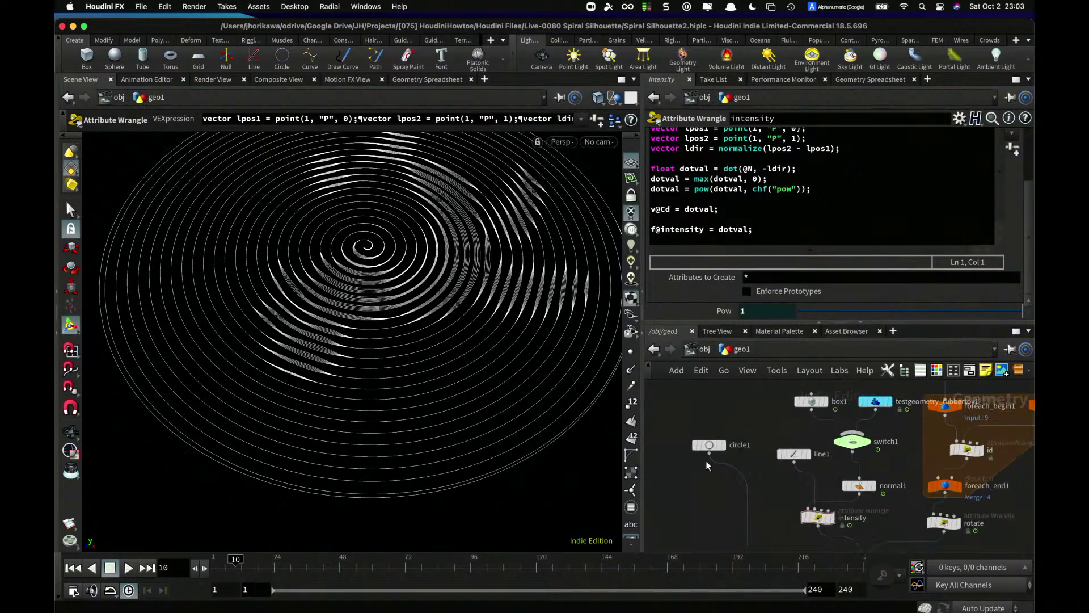
drag(708, 489, 684, 543)
middle_drag(740, 499, 750, 469)
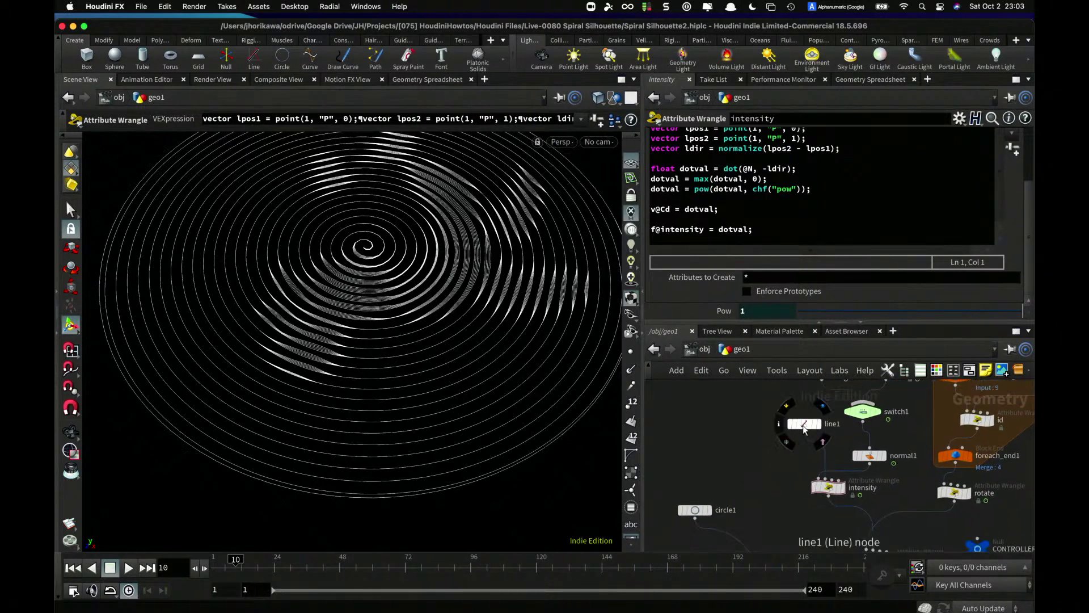
middle_drag(819, 430, 790, 465)
scroll(859, 454, down, 2)
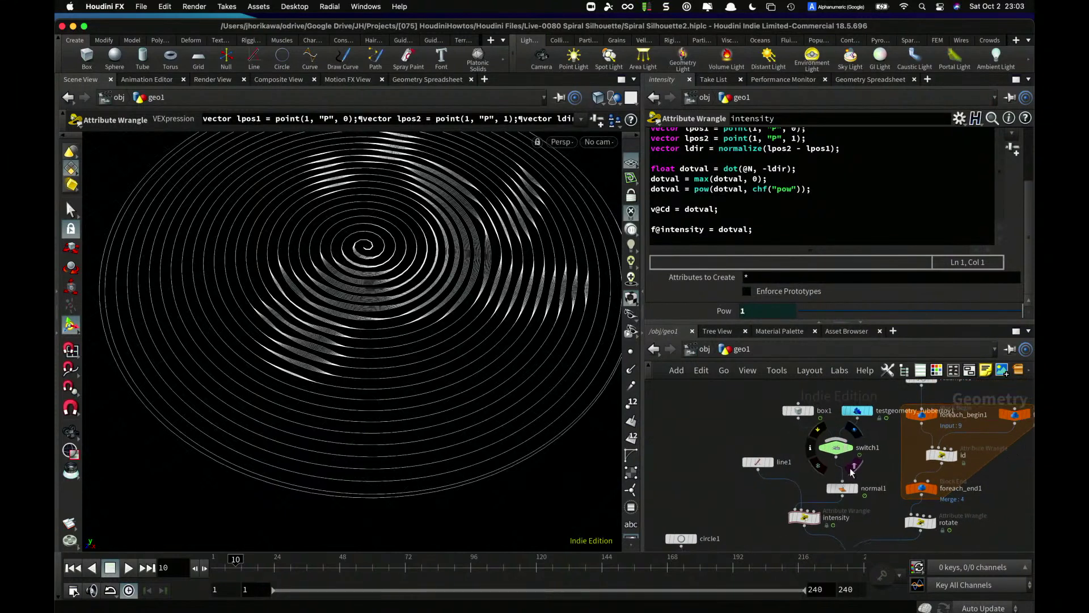
- Shift the box, rubber toy, switch, normal, line and intensity nodes away from the rotate branch, and reposition merge1
drag(785, 409, 775, 400)
scroll(821, 479, up, 4)
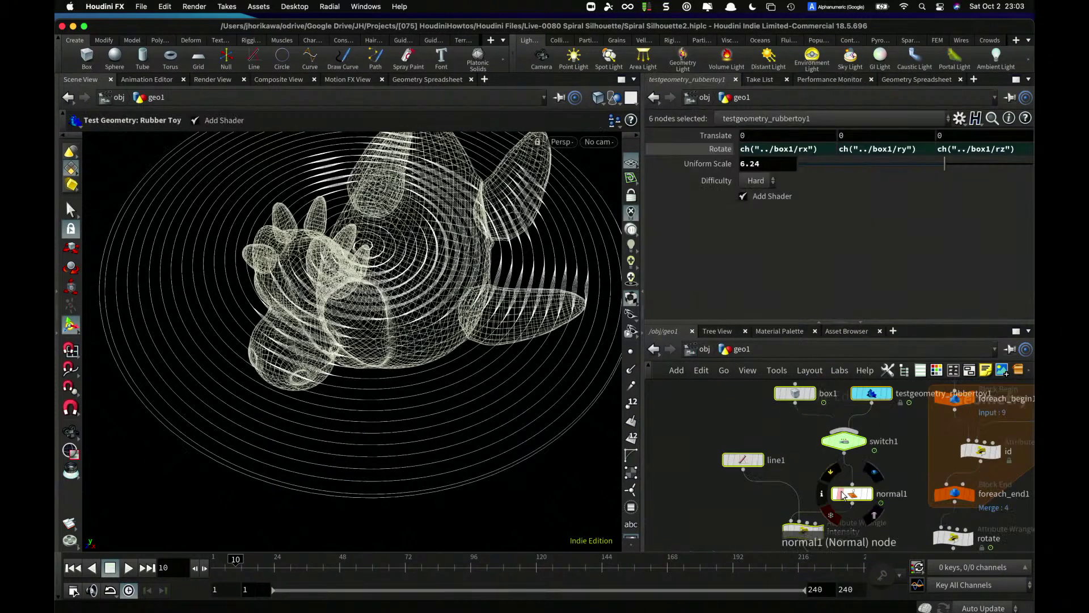
middle_drag(867, 516, 852, 423)
click(840, 489)
scroll(838, 429, down, 3)
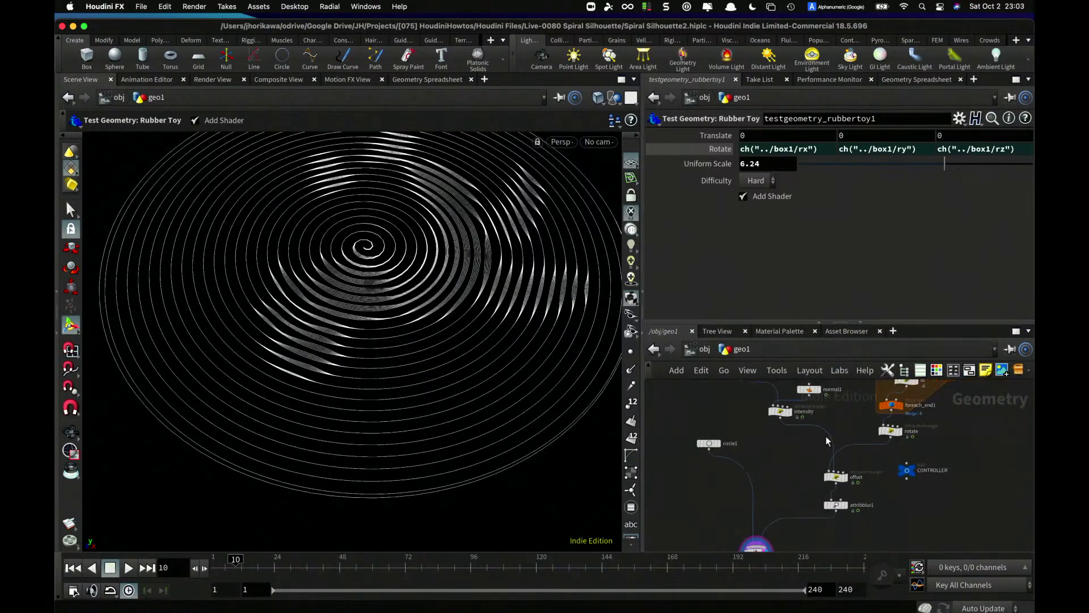
scroll(784, 485, up, 1)
drag(763, 506, 779, 487)
click(794, 482)
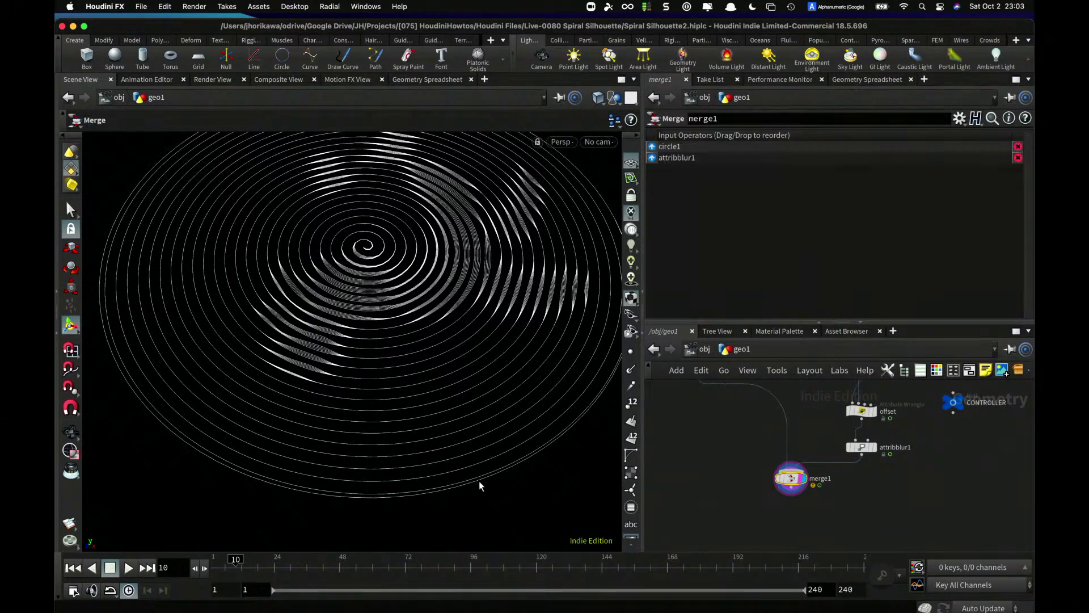
- Play the animation and examine the whole spiral in the viewport
click(130, 568)
key(Escape)
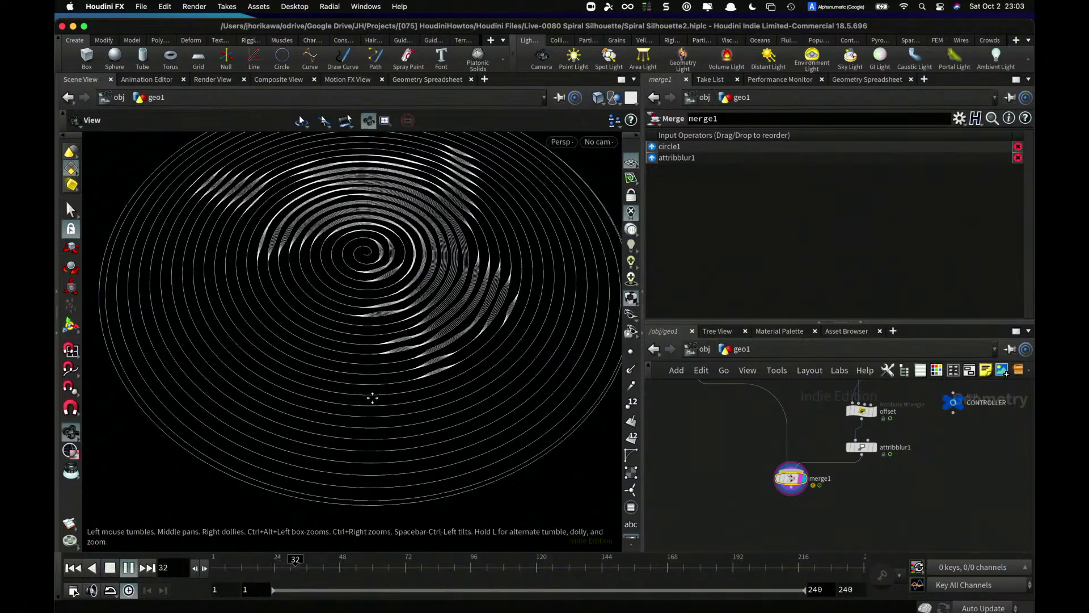
key(Return)
scroll(672, 467, down, 3)
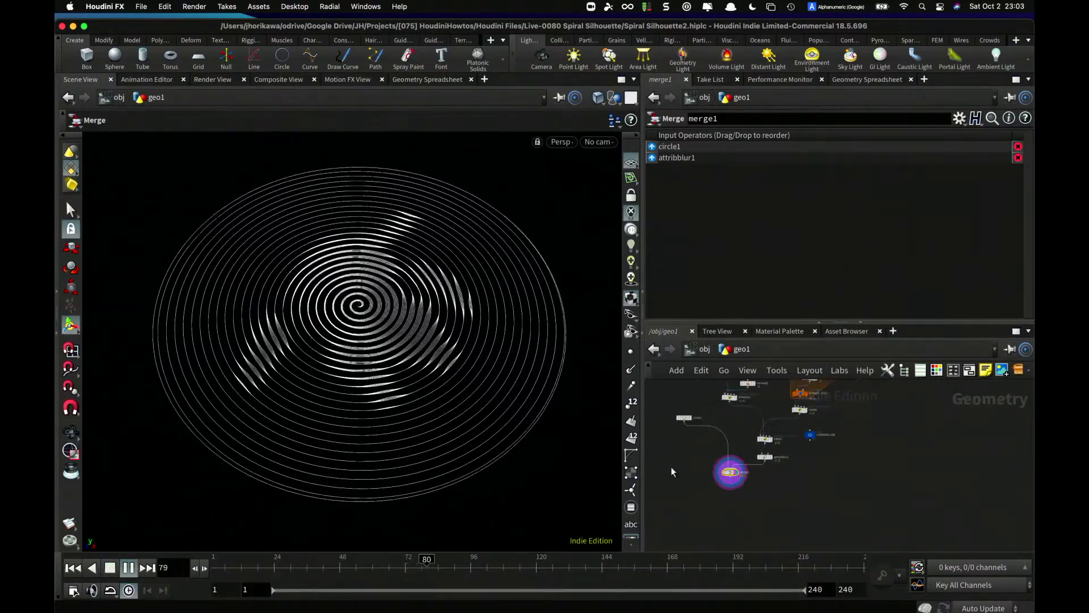
- Set the maximum range of the CONTROLLER's num pts per rot parameter to 300 and accept the interface changes
scroll(816, 432, up, 2)
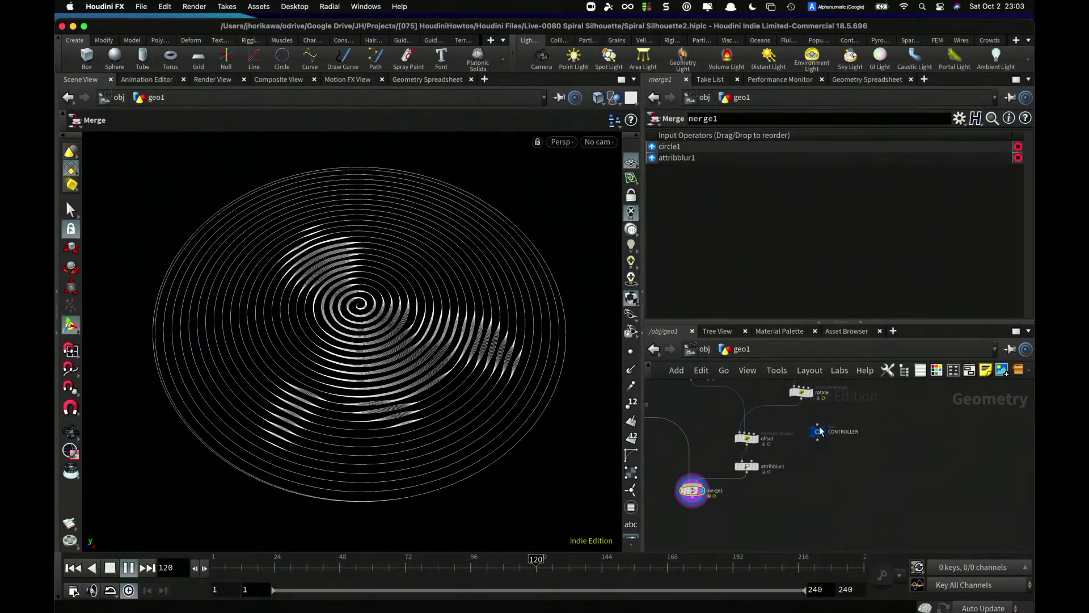
click(817, 432)
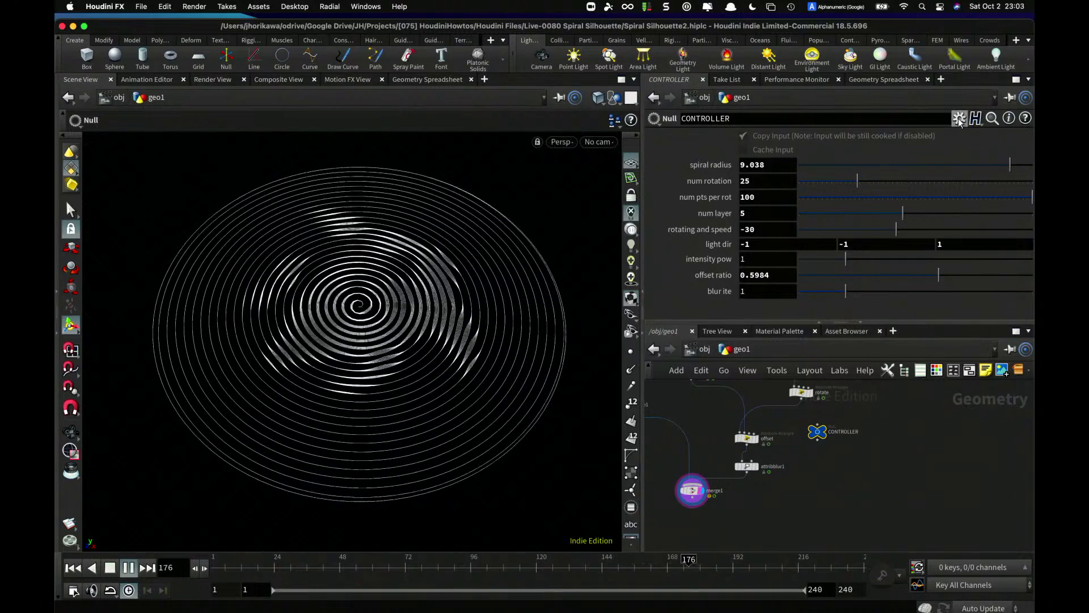
click(959, 118)
click(834, 137)
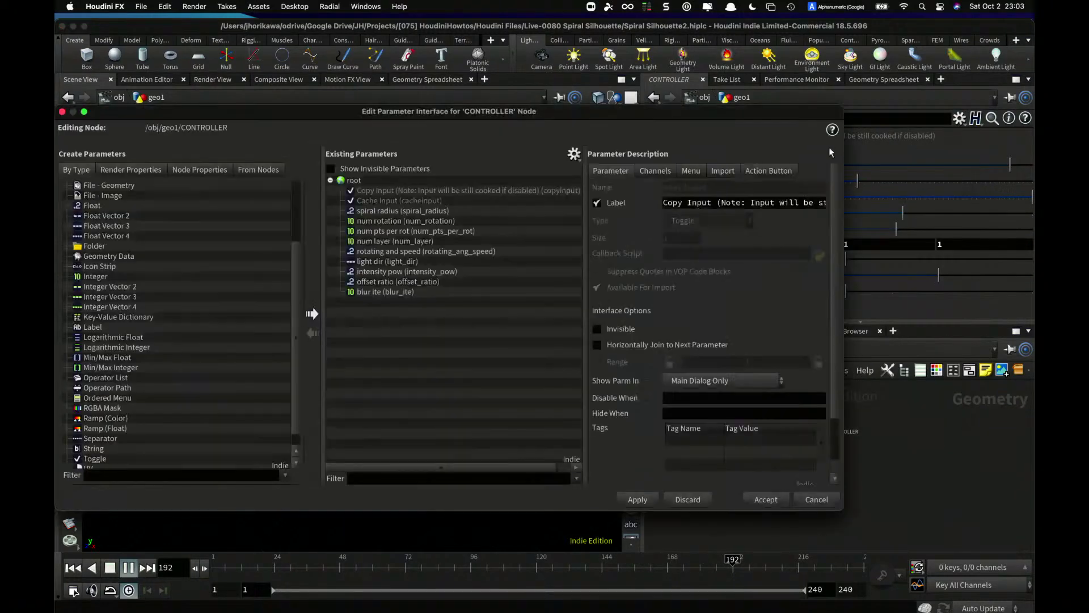
click(406, 232)
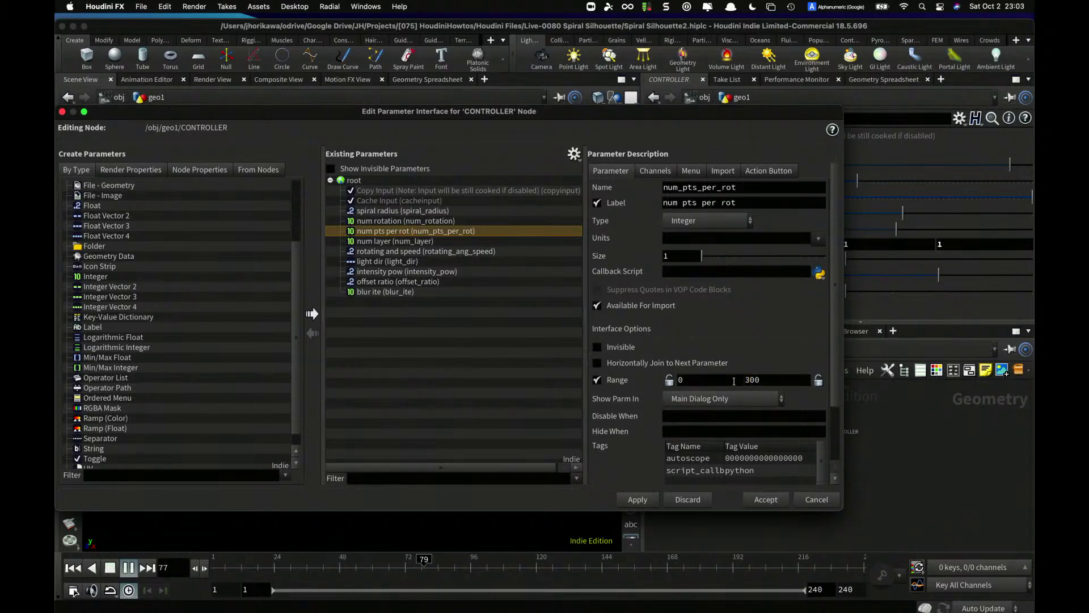
click(760, 499)
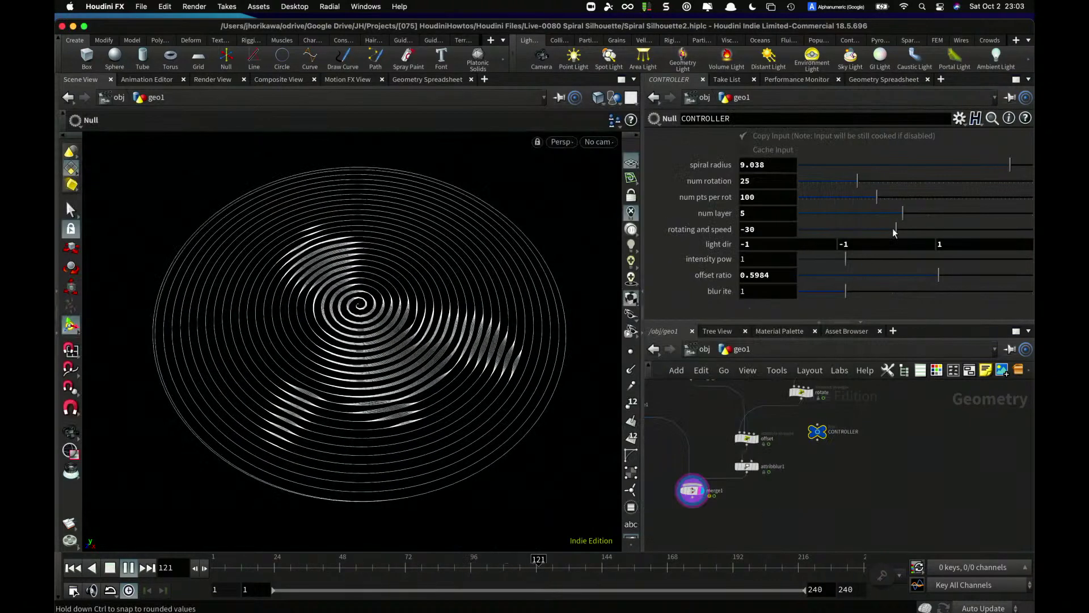
- Try the CONTROLLER's num pts per rot at 228 and set it to 188, and reduce num layer to 3
drag(951, 200, 976, 198)
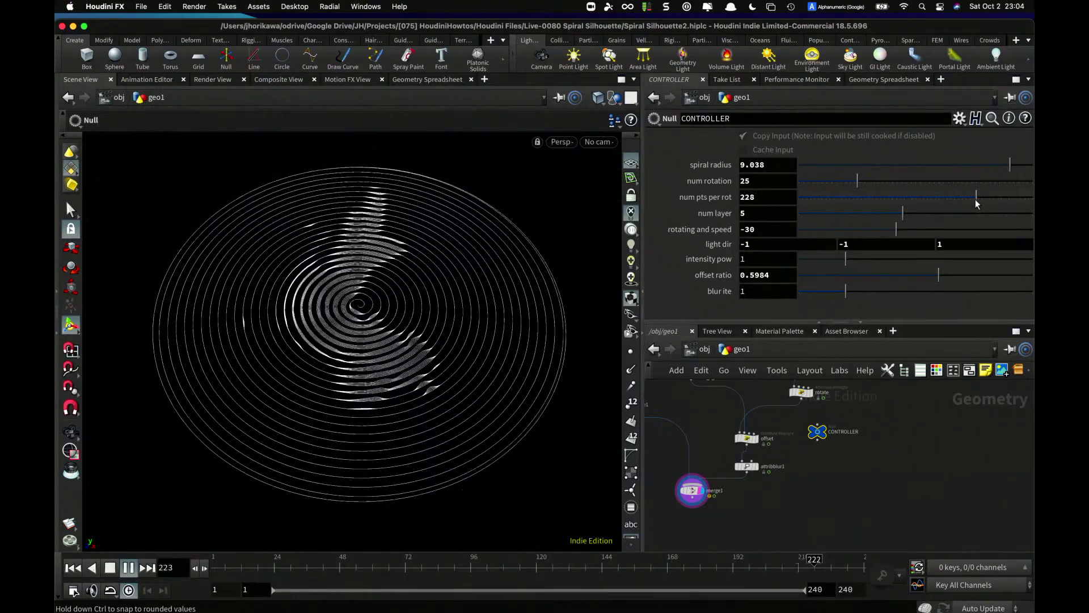
drag(971, 198, 946, 199)
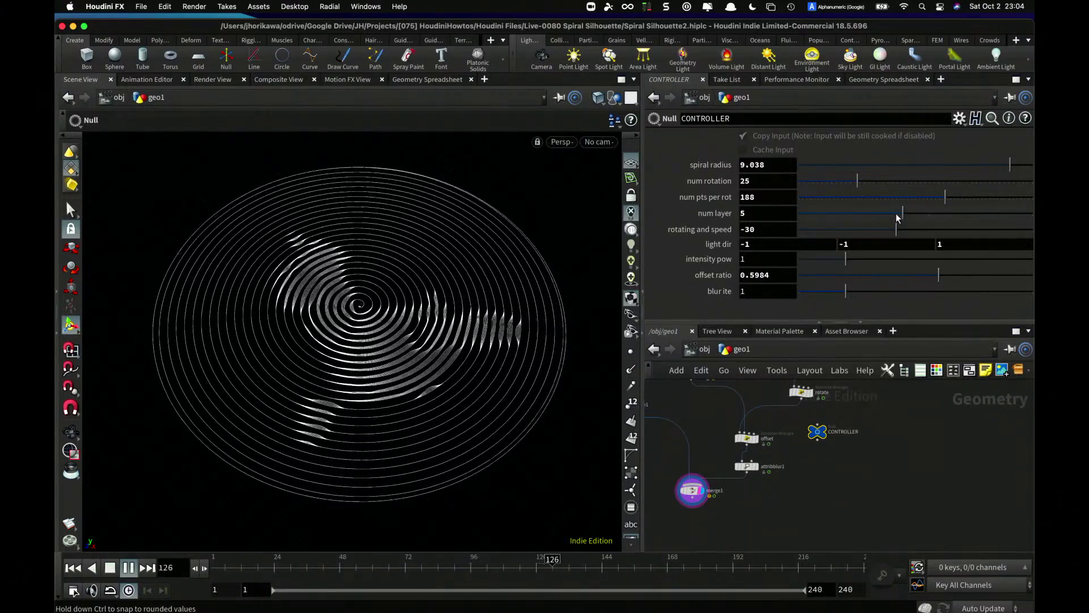
drag(896, 214, 863, 213)
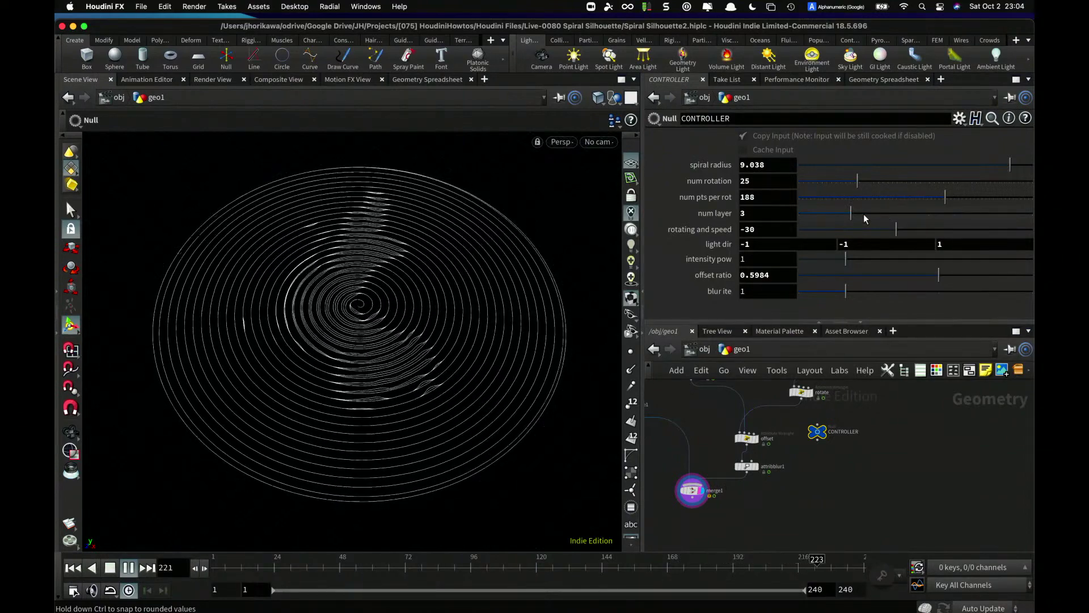
- Set the CONTROLLER's rotating and speed to 12.2, and raise num layer to 5 and finally to 6
drag(896, 229, 923, 228)
alt+right_drag(327, 337, 355, 327)
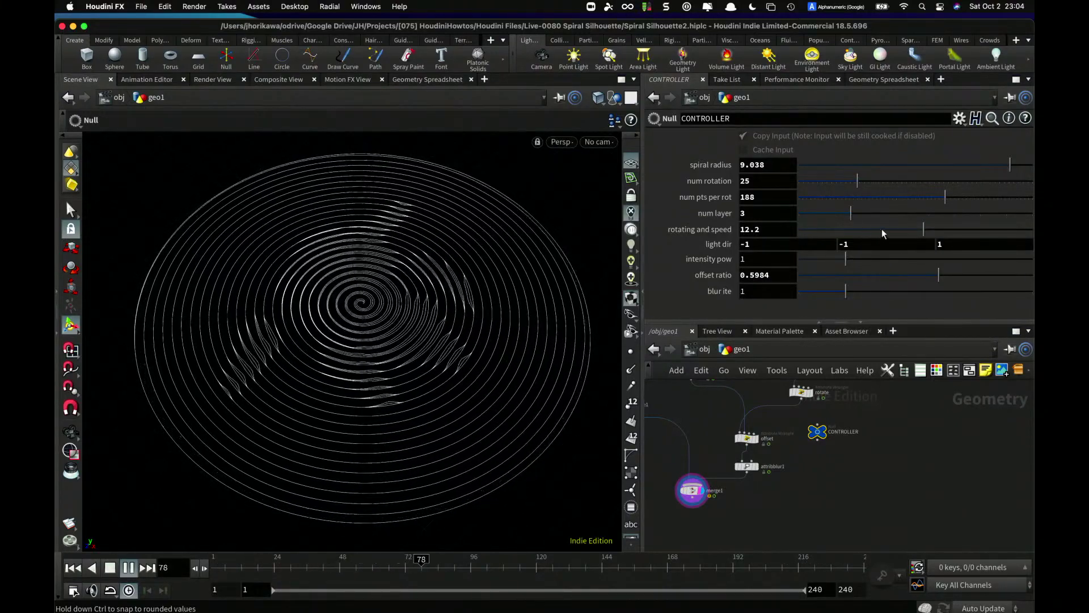
drag(861, 219, 895, 217)
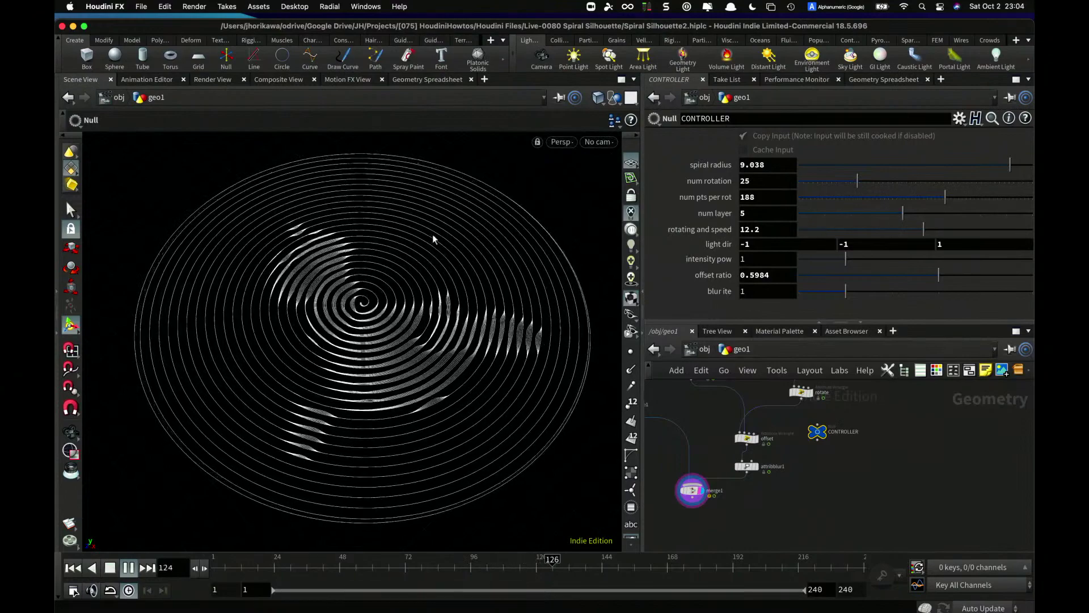
mouse_move(402, 231)
alt+mouse_down()
mouse_move(394, 272)
mouse_move(393, 240)
alt+mouse_up()
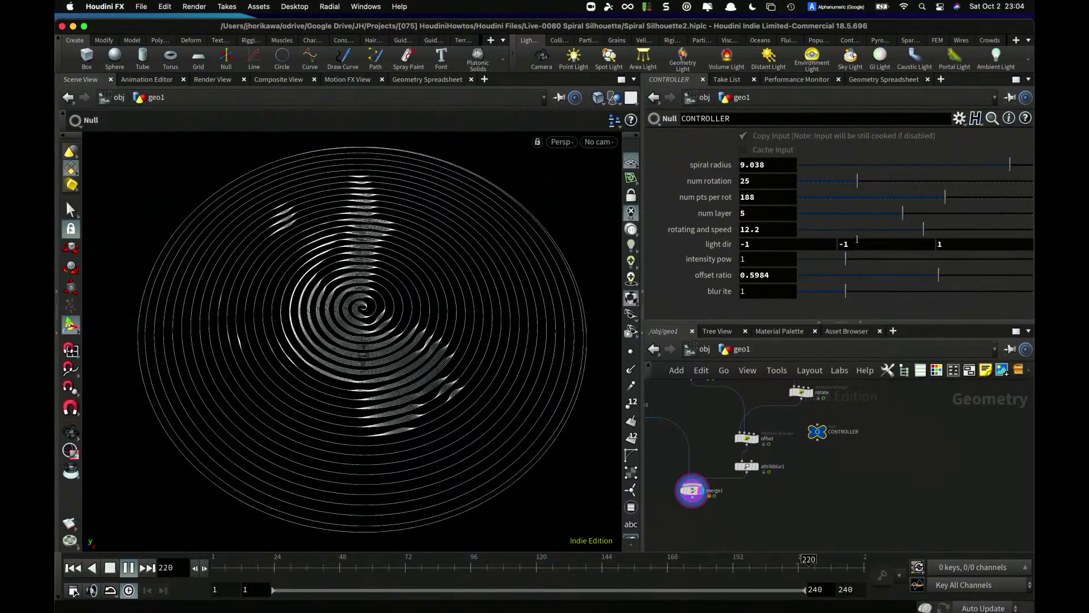
click(934, 213)
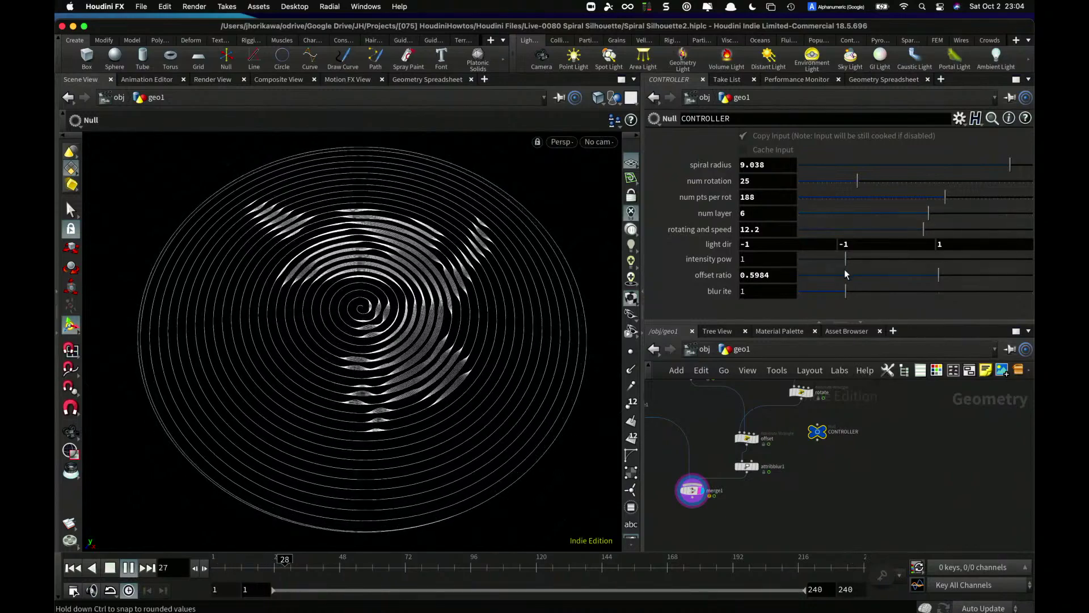
- Set the CONTROLLER's offset ratio to 0.466 and raise num rotation to 69
click(910, 274)
drag(911, 279, 908, 279)
mouse_move(398, 292)
alt+mouse_down()
mouse_move(393, 264)
mouse_move(391, 346)
mouse_move(394, 243)
mouse_move(445, 287)
mouse_move(391, 311)
alt+mouse_up()
key(Return)
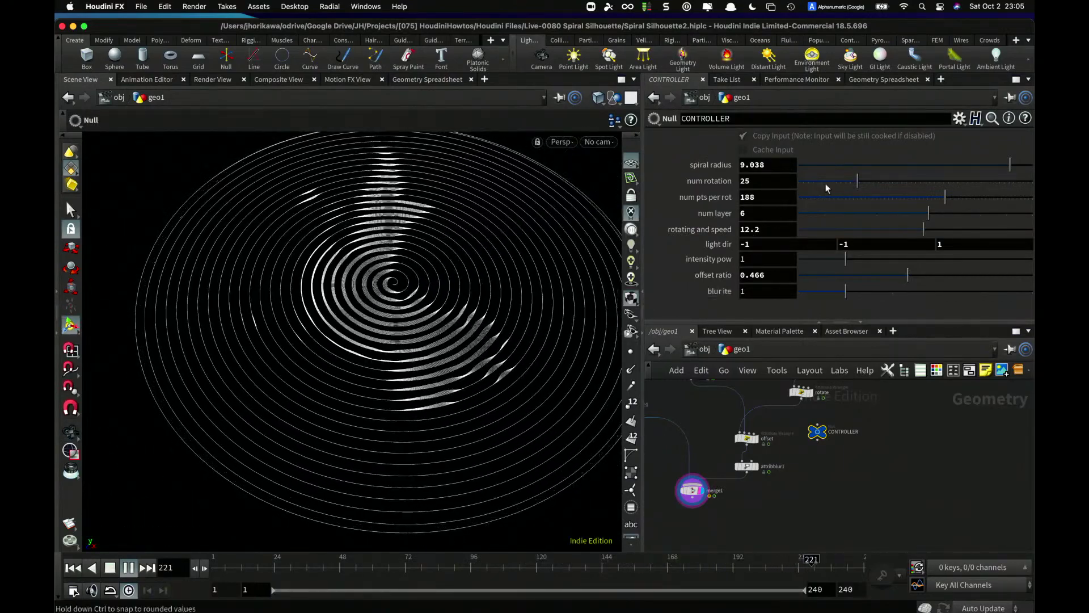
drag(825, 182, 974, 182)
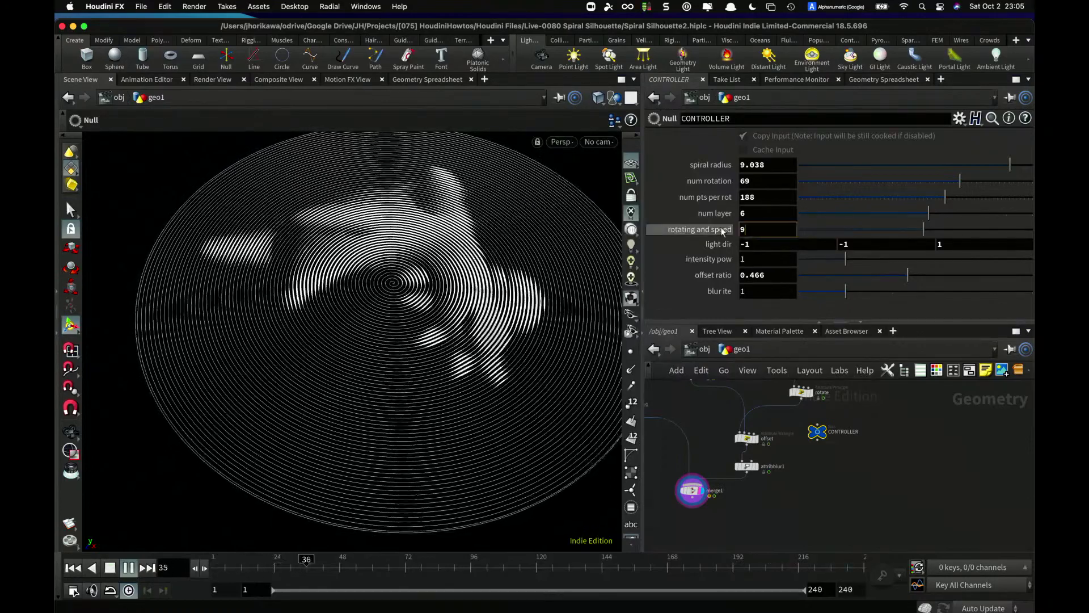
- Try the CONTROLLER's rotating and speed at 90 and at -60 during playback
text(0)
key(Return)
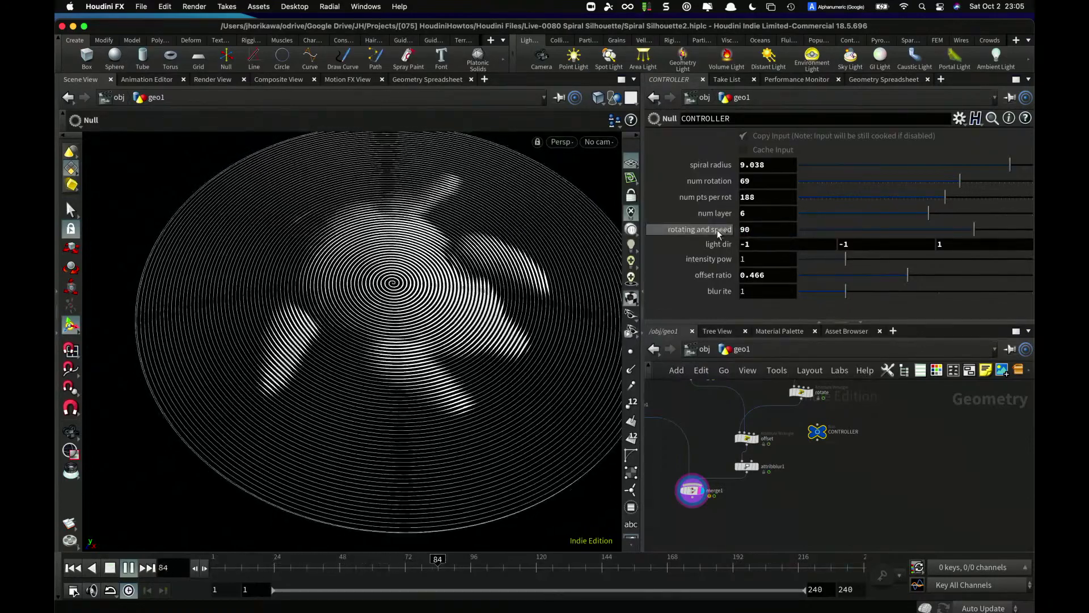
text(-)
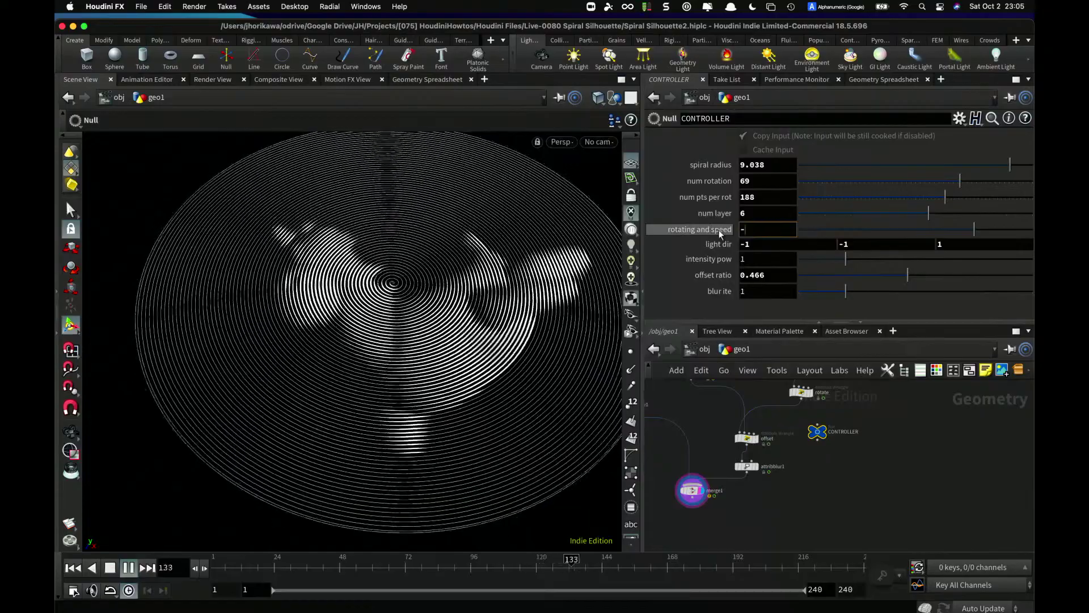
text(60)
key(Return)
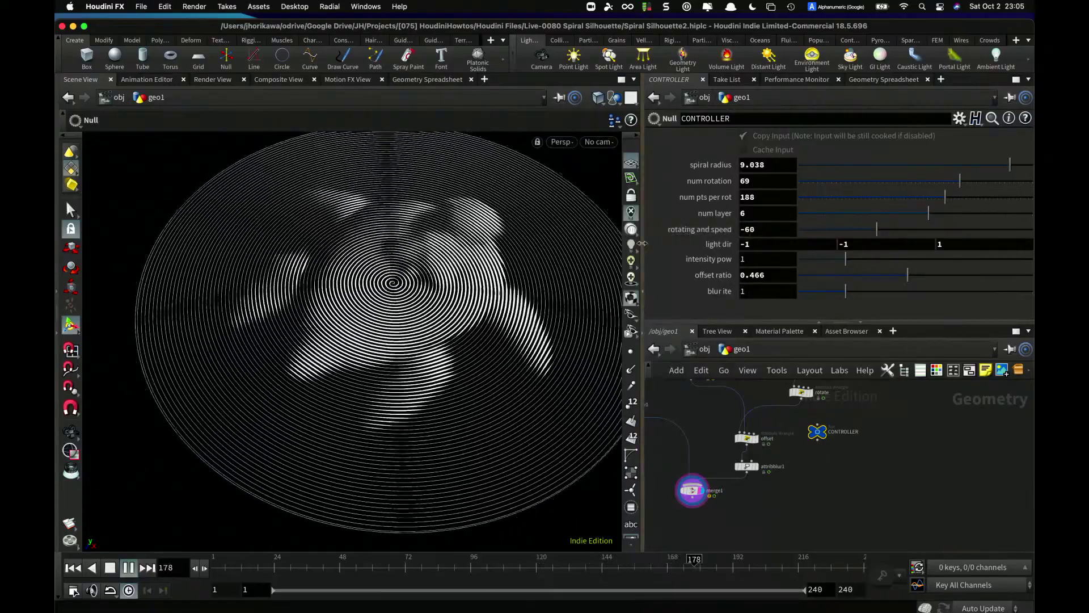
- Try rotating and speed at -120, then pause and resume the animation to check the silhouette
double_click(762, 231)
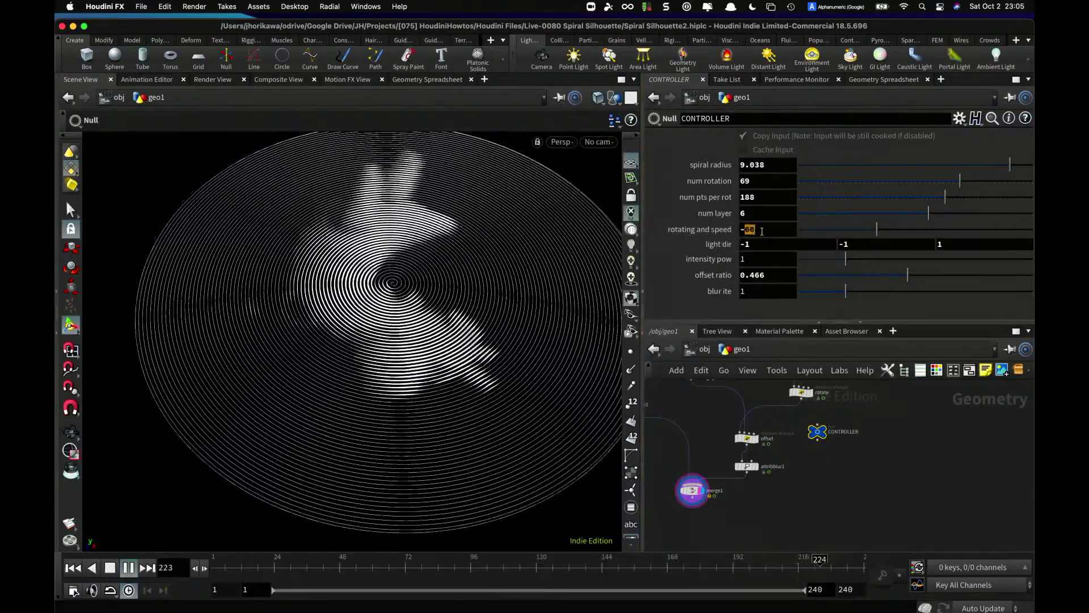
text(120)
key(Return)
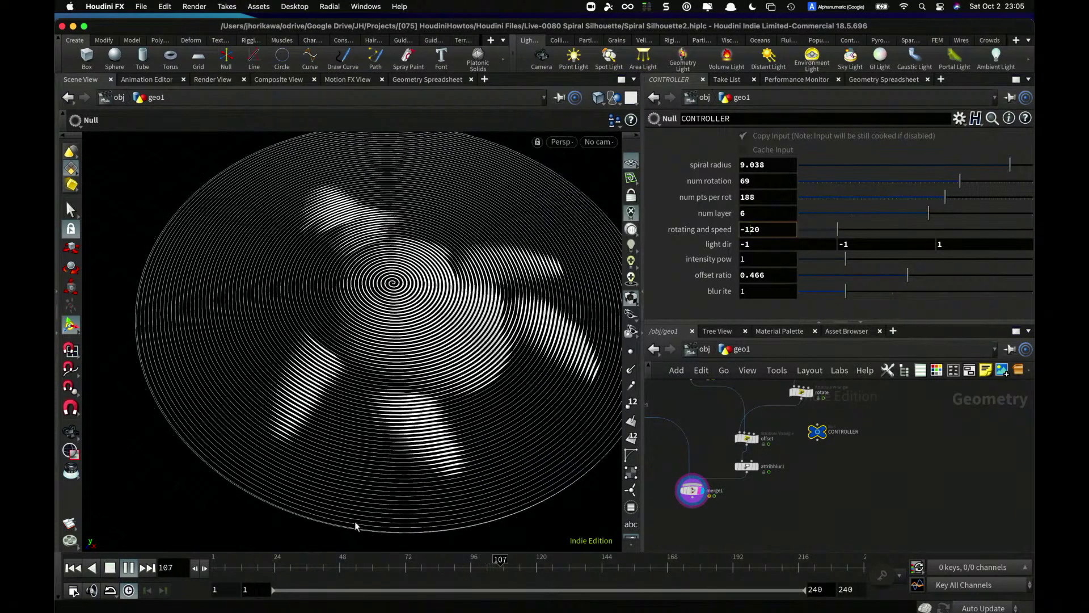
click(130, 569)
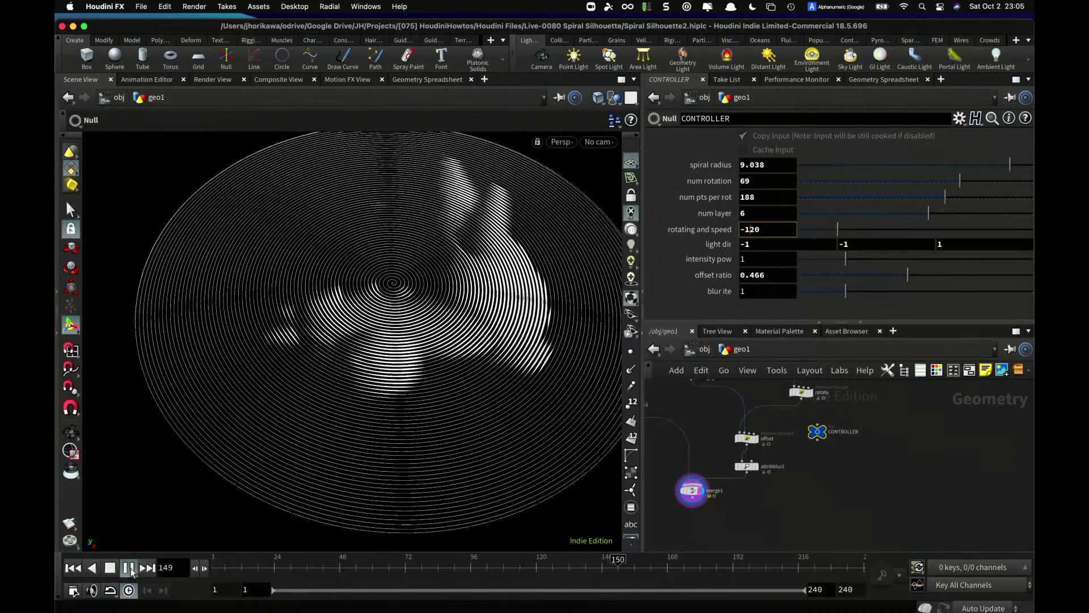
click(130, 568)
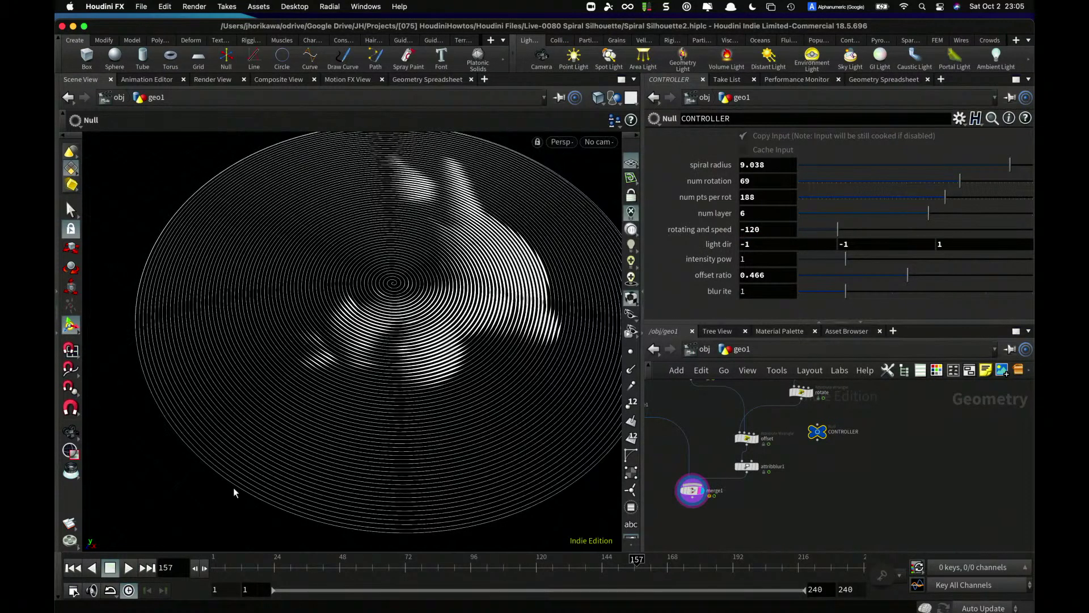
click(129, 568)
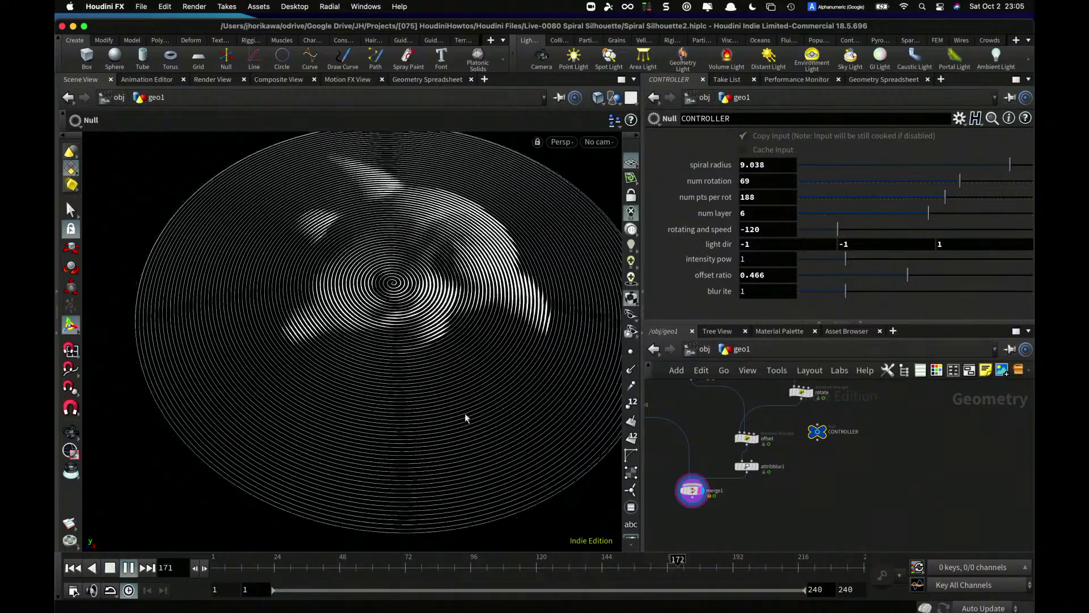
- Try the CONTROLLER's rotating and speed at -80 and set it to -50
double_click(784, 232)
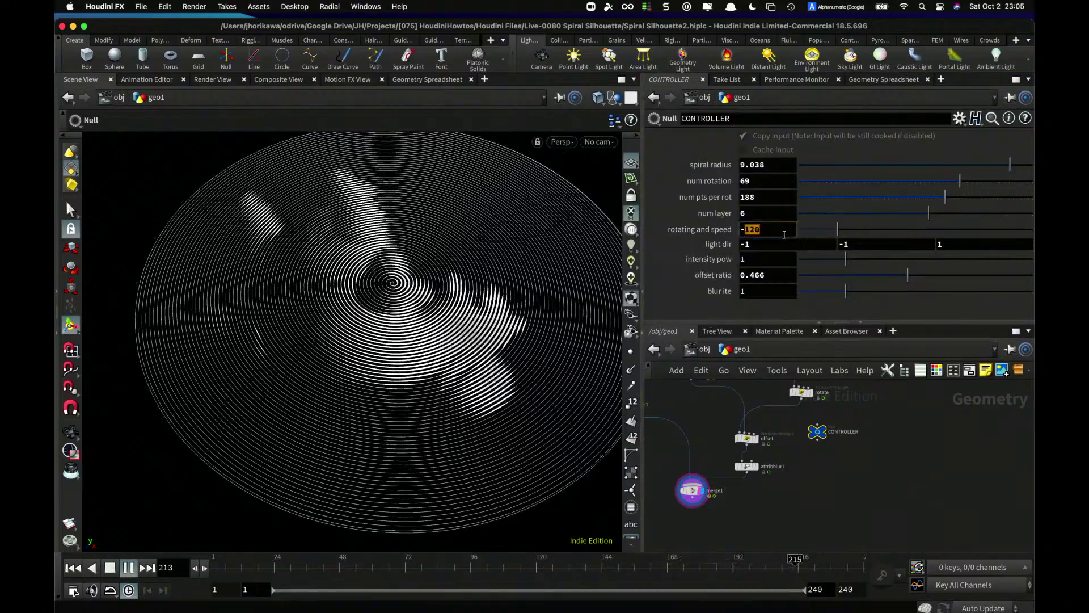
text(80)
key(Return)
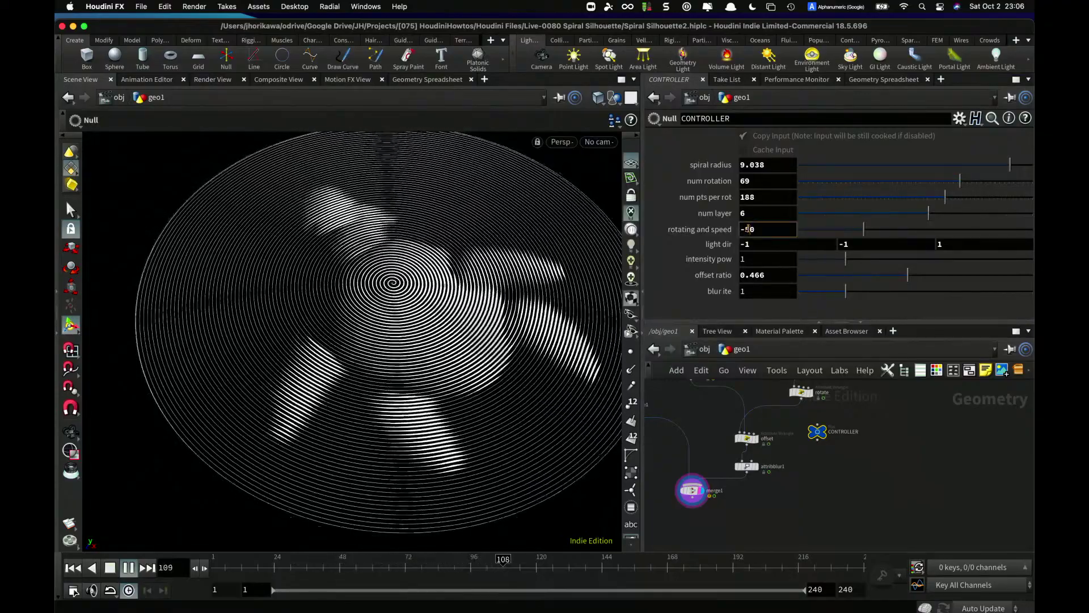
text(5)
key(Return)
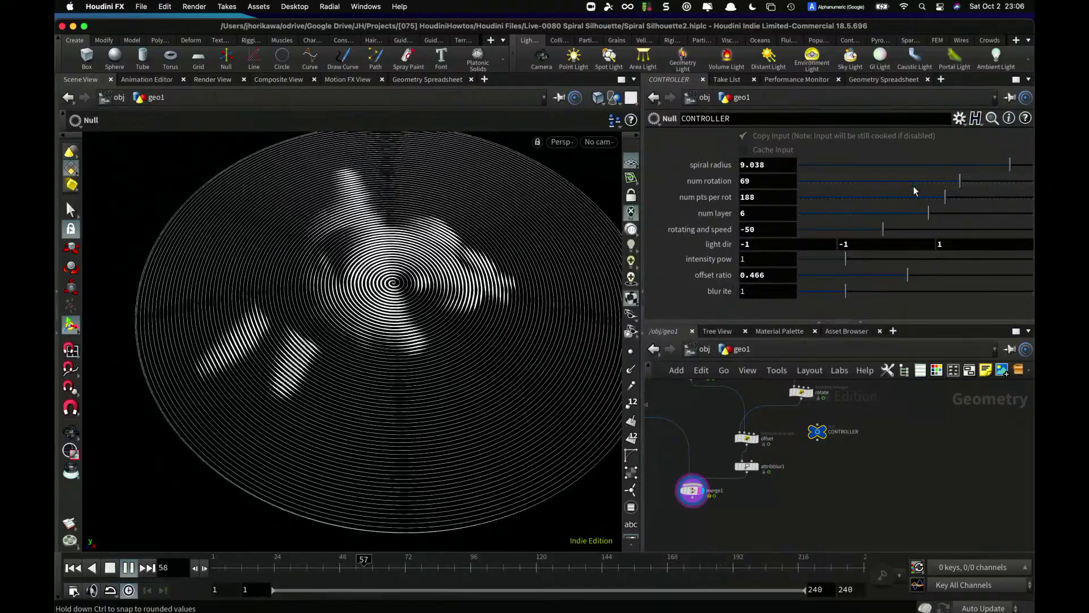
- Reduce the CONTROLLER's num pts per rot to 176 and num rotation to 42
mouse_move(914, 198)
mouse_down()
mouse_move(888, 199)
mouse_move(945, 198)
mouse_move(936, 201)
mouse_up()
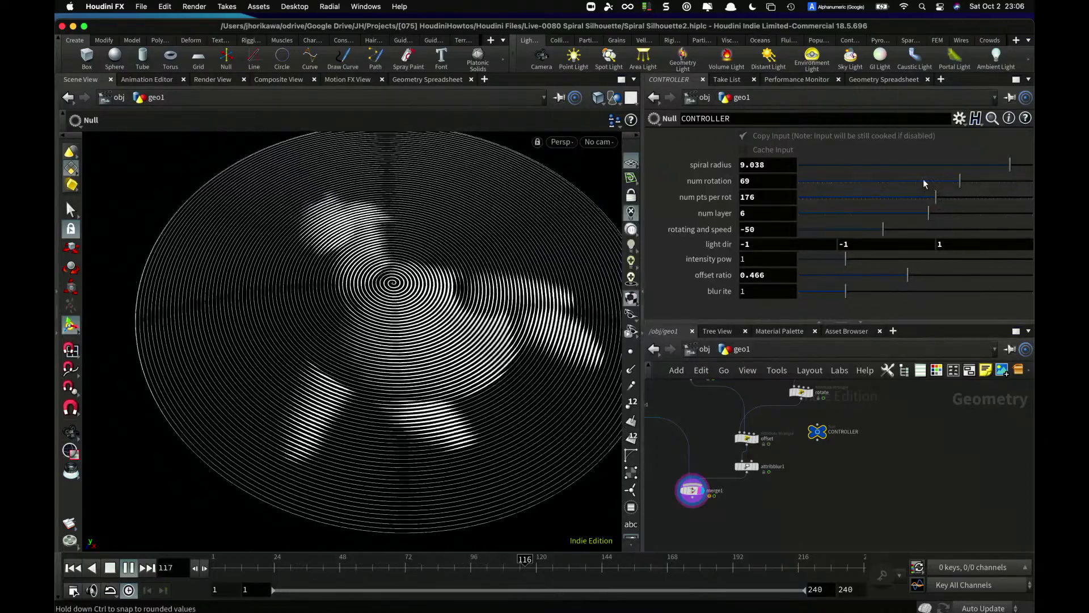
drag(924, 182, 899, 183)
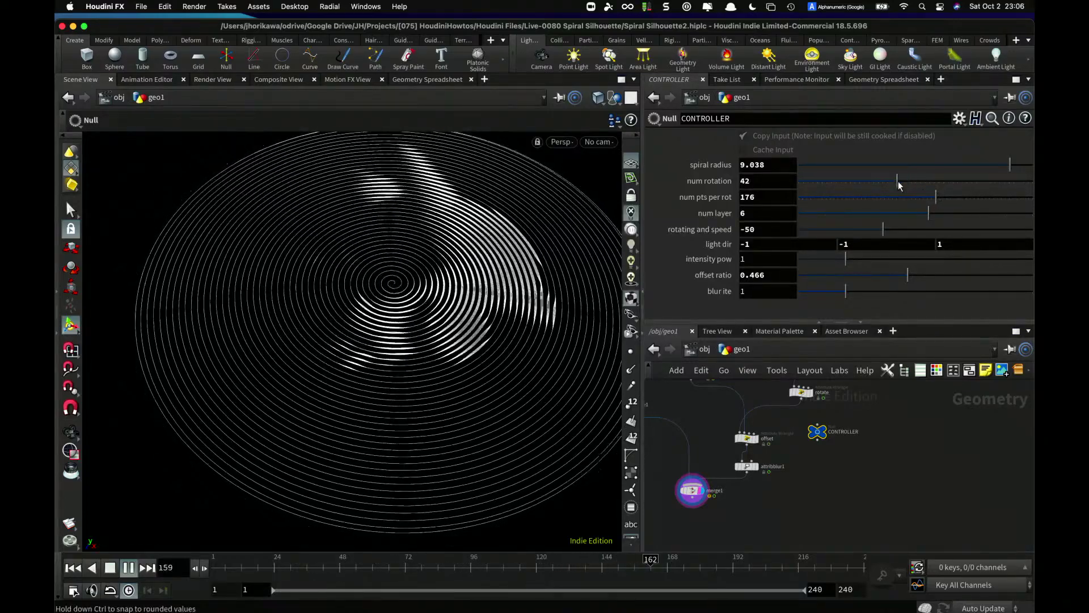